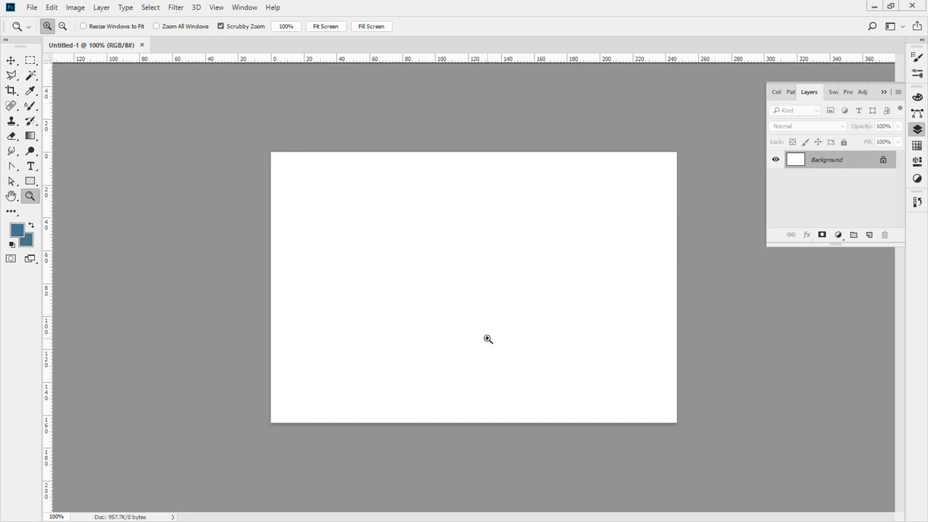
pyautogui.click(51, 7)
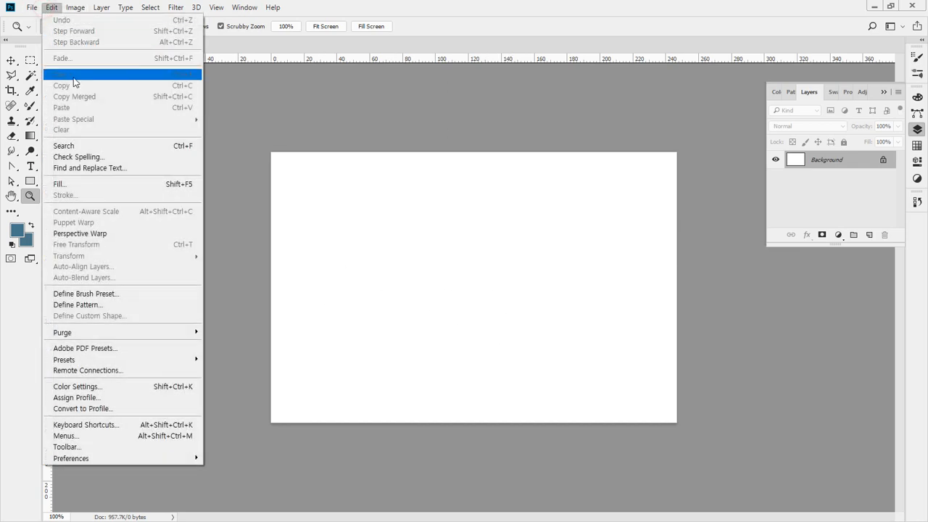
pyautogui.press('Escape')
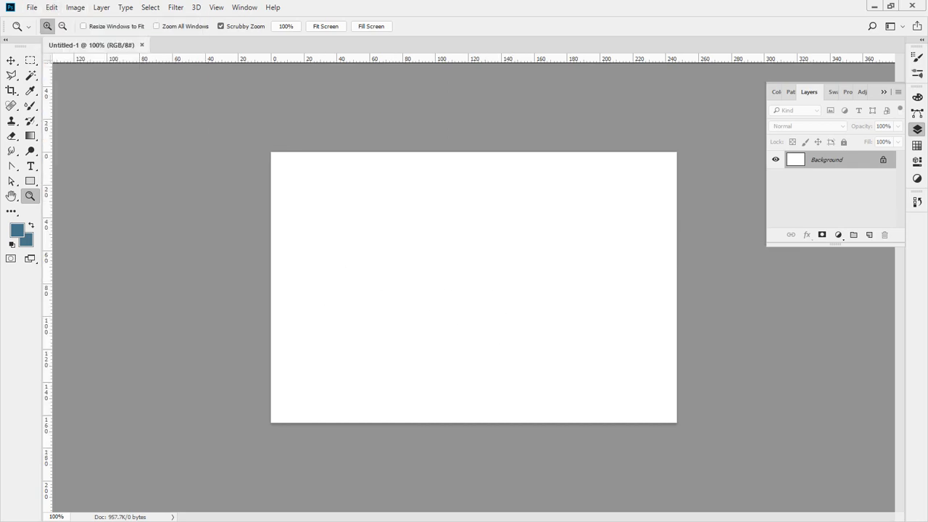
pyautogui.click(51, 7)
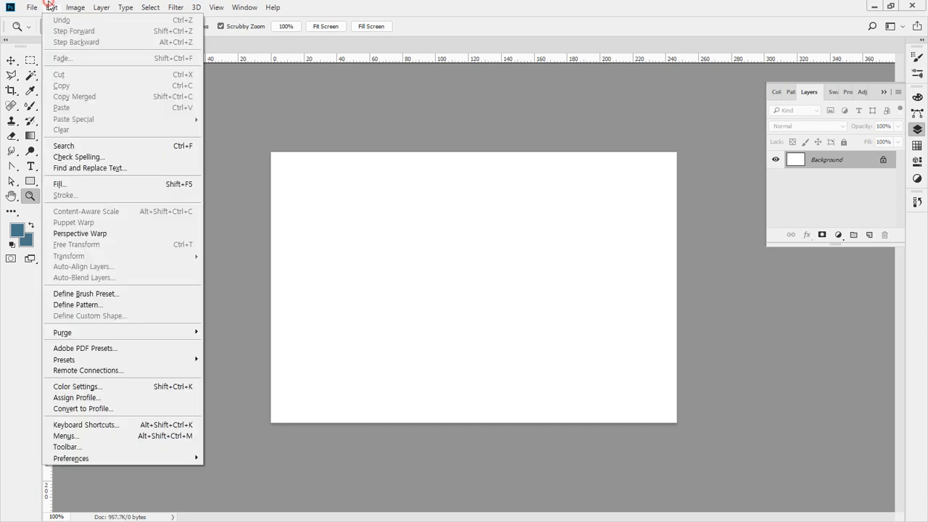
pyautogui.click(421, 5)
pyautogui.click(399, 280)
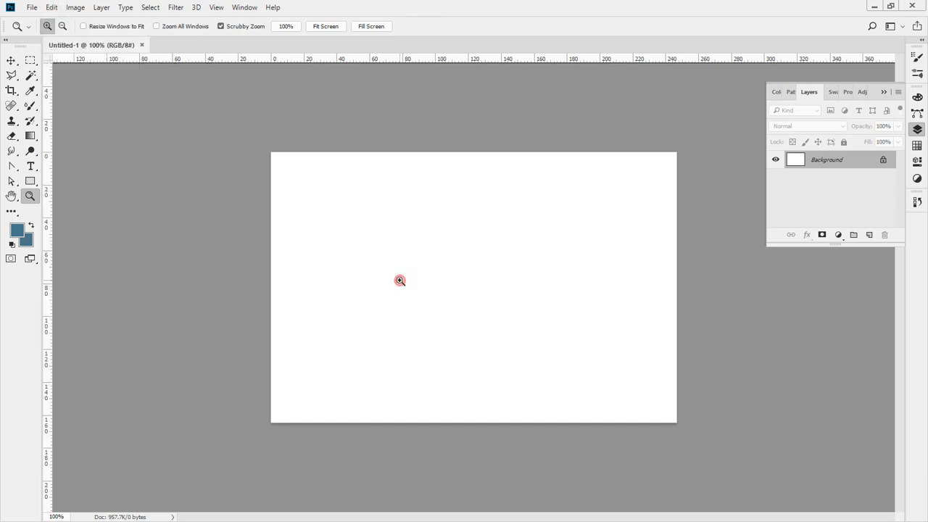
pyautogui.hotkey('ctrl', 'v')
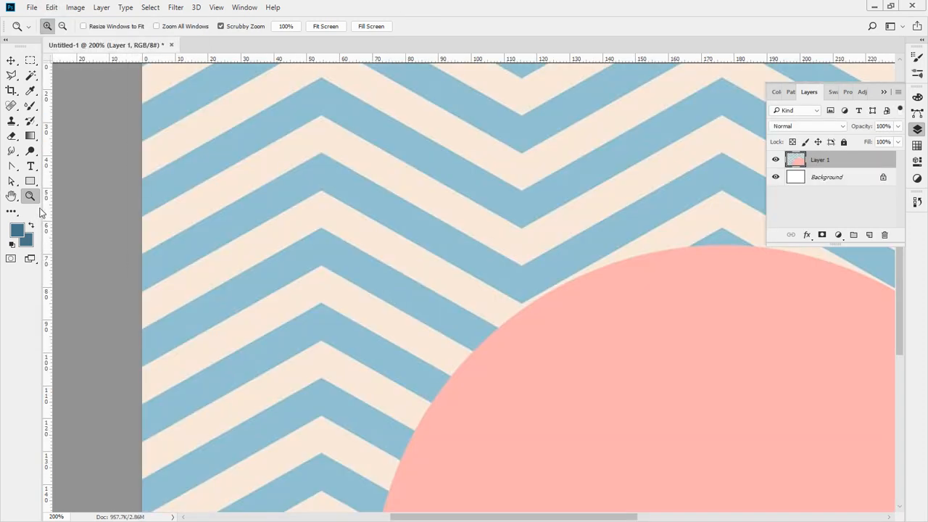
pyautogui.doubleClick(10, 195)
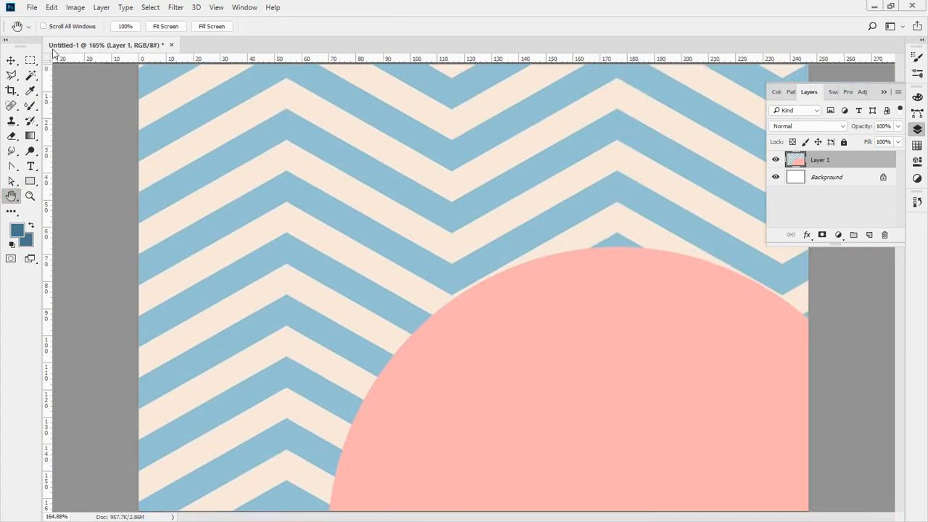
pyautogui.click(172, 45)
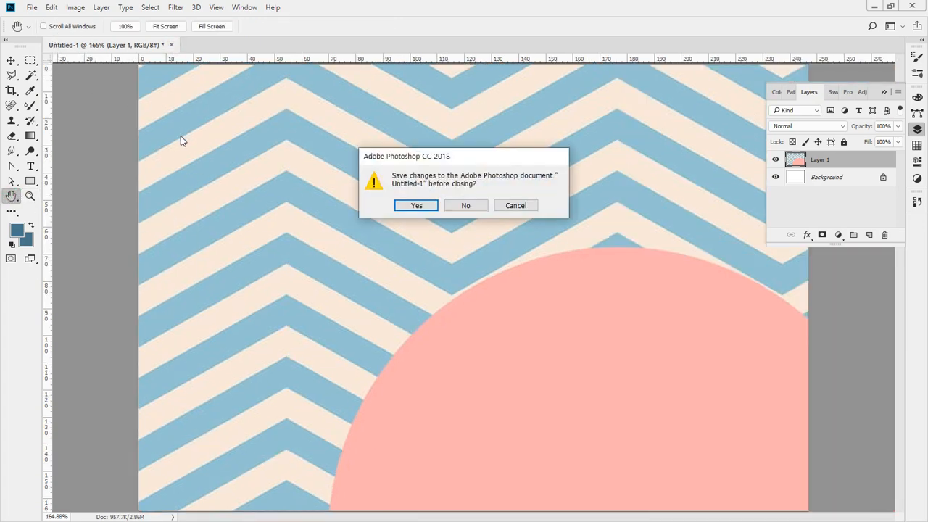
pyautogui.press('n')
# - Create a new square document and paste the chevron image with the pink circle and the leaf pattern as separate layers
pyautogui.click(31, 7)
pyautogui.click(33, 27)
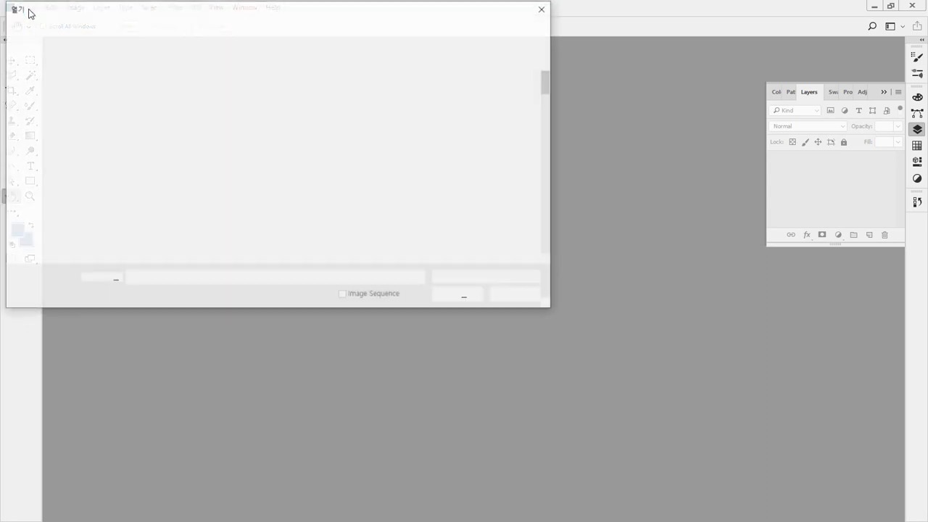
pyautogui.press('Escape')
pyautogui.click(32, 7)
pyautogui.click(16, 21)
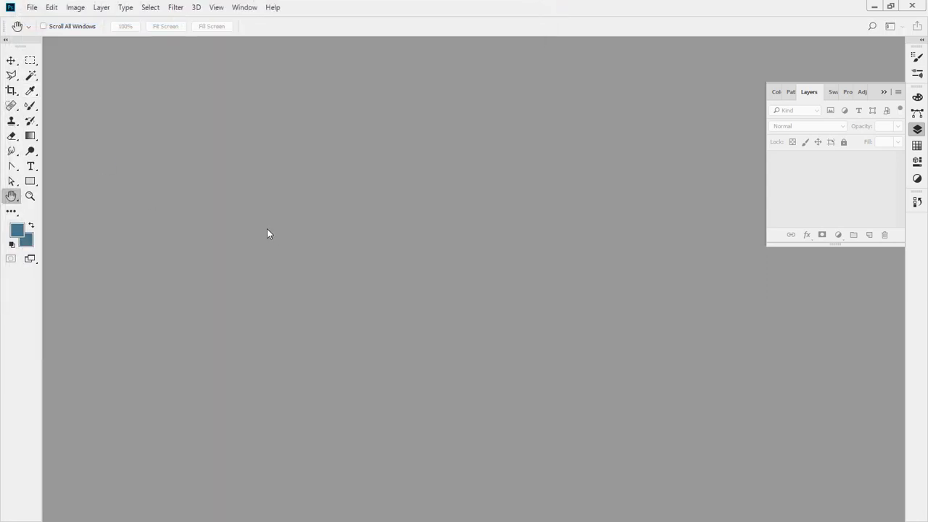
pyautogui.press('Return')
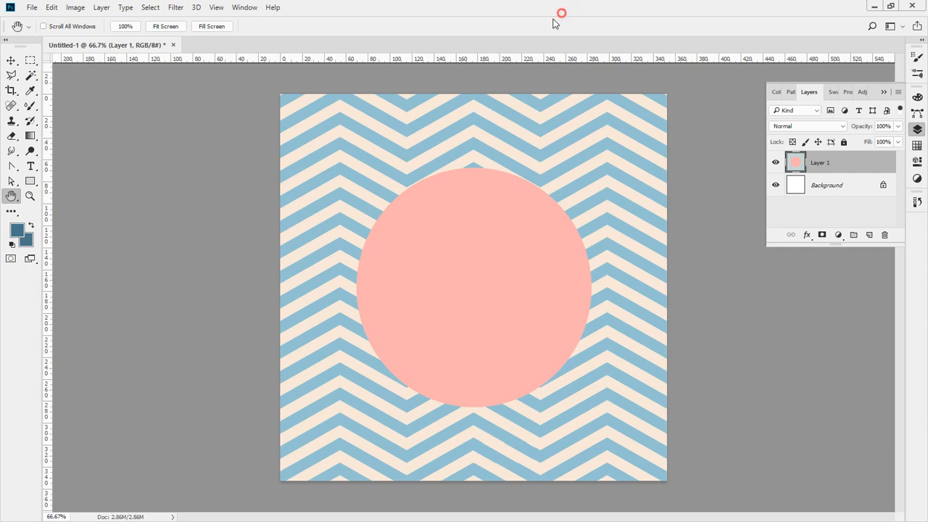
pyautogui.hotkey('ctrl', 'v')
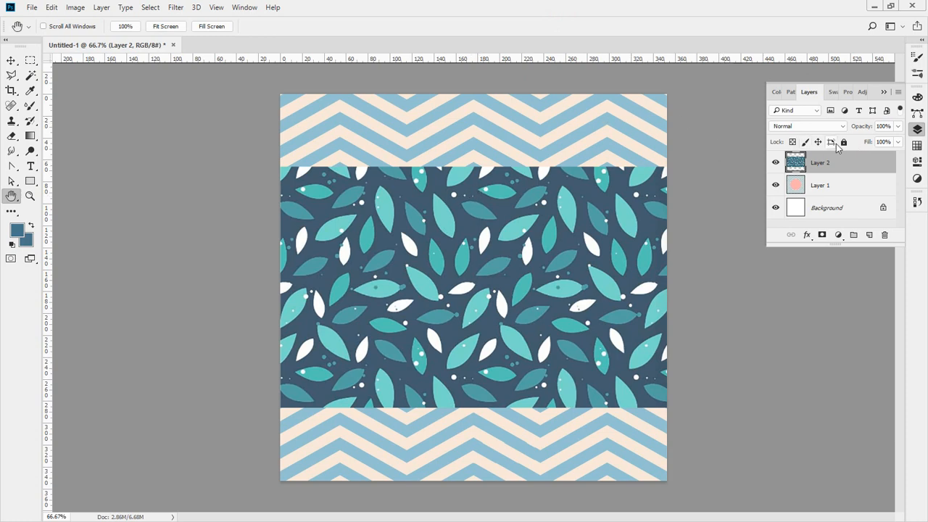
pyautogui.hotkey('ctrl', '2')
pyautogui.moveTo(838, 102)
pyautogui.mouseDown()
pyautogui.moveTo(842, 149)
pyautogui.moveTo(823, 131)
pyautogui.moveTo(860, 131)
pyautogui.moveTo(840, 152)
pyautogui.moveTo(861, 124)
pyautogui.moveTo(848, 143)
pyautogui.moveTo(856, 128)
pyautogui.moveTo(836, 141)
pyautogui.moveTo(842, 168)
pyautogui.moveTo(829, 158)
pyautogui.moveTo(838, 166)
pyautogui.moveTo(828, 187)
pyautogui.moveTo(841, 181)
pyautogui.moveTo(841, 216)
pyautogui.mouseUp()
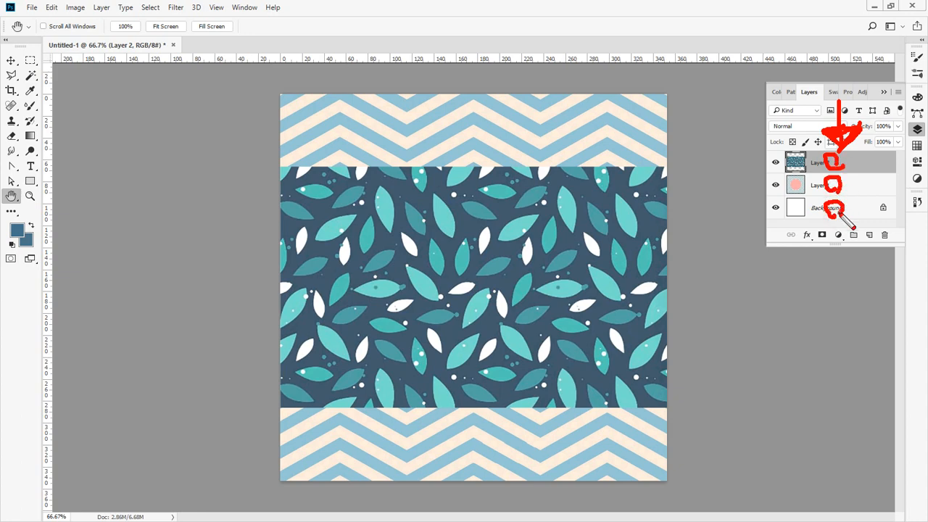
pyautogui.press('e')
pyautogui.moveTo(836, 303); pyautogui.dragTo(832, 240)
pyautogui.press('e')
pyautogui.moveTo(821, 87)
pyautogui.mouseDown()
pyautogui.moveTo(821, 145)
pyautogui.moveTo(837, 133)
pyautogui.moveTo(828, 149)
pyautogui.moveTo(836, 133)
pyautogui.moveTo(804, 166)
pyautogui.moveTo(809, 152)
pyautogui.moveTo(806, 165)
pyautogui.moveTo(757, 139)
pyautogui.mouseUp()
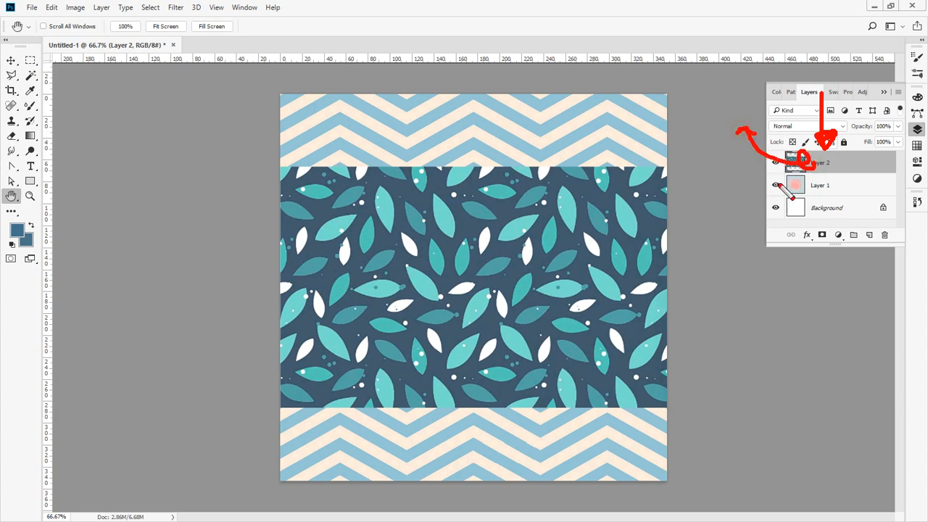
pyautogui.moveTo(780, 182)
pyautogui.mouseDown()
pyautogui.moveTo(744, 186)
pyautogui.moveTo(744, 170)
pyautogui.moveTo(738, 187)
pyautogui.moveTo(749, 226)
pyautogui.mouseUp()
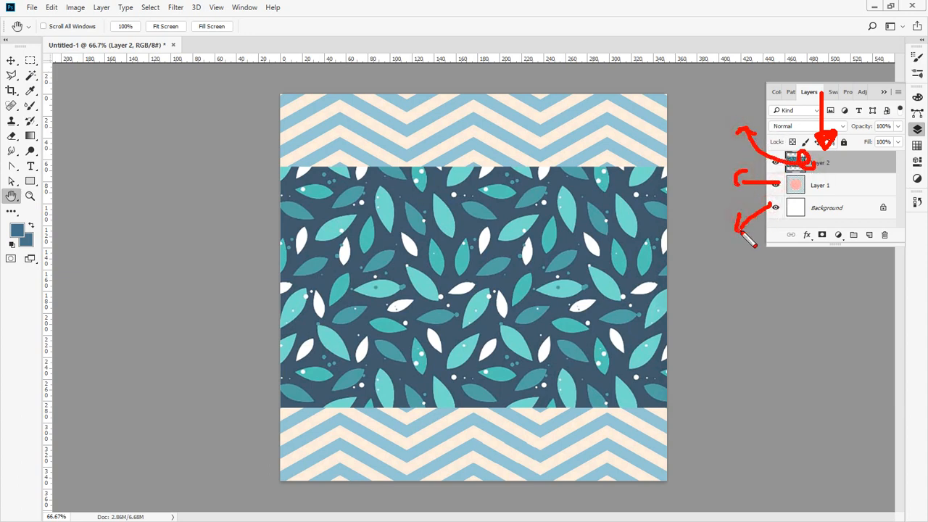
pyautogui.press('Escape')
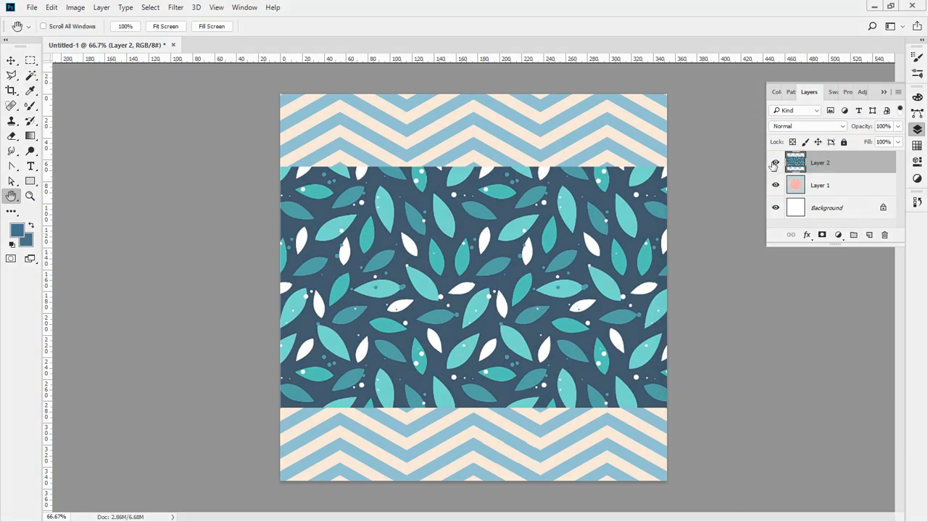
# - Hide and show Layer 2, then Layer 1, to examine how the stacked layers cover each other
pyautogui.click(776, 162)
pyautogui.moveTo(378, 361)
pyautogui.mouseDown()
pyautogui.moveTo(364, 270)
pyautogui.moveTo(405, 202)
pyautogui.moveTo(489, 175)
pyautogui.moveTo(588, 258)
pyautogui.moveTo(585, 332)
pyautogui.moveTo(521, 371)
pyautogui.moveTo(460, 379)
pyautogui.moveTo(434, 342)
pyautogui.mouseUp()
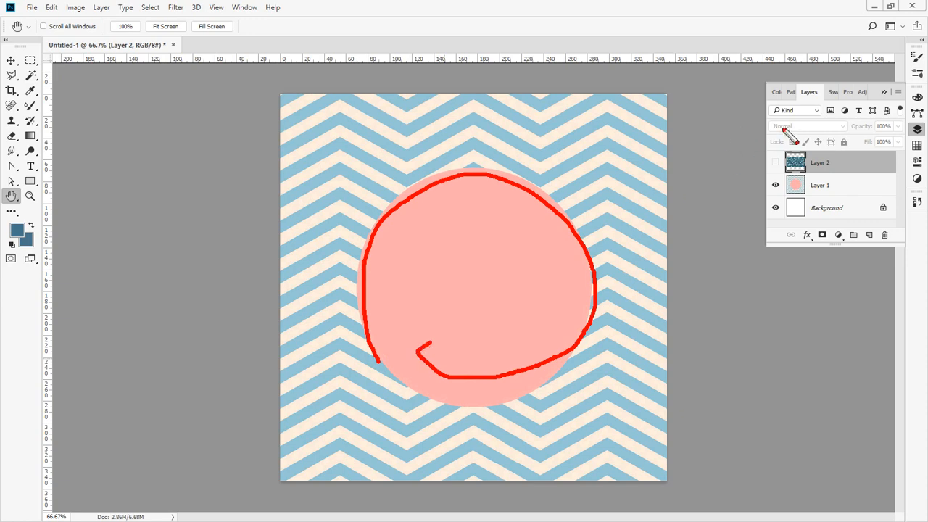
pyautogui.press('Escape')
pyautogui.click(775, 163)
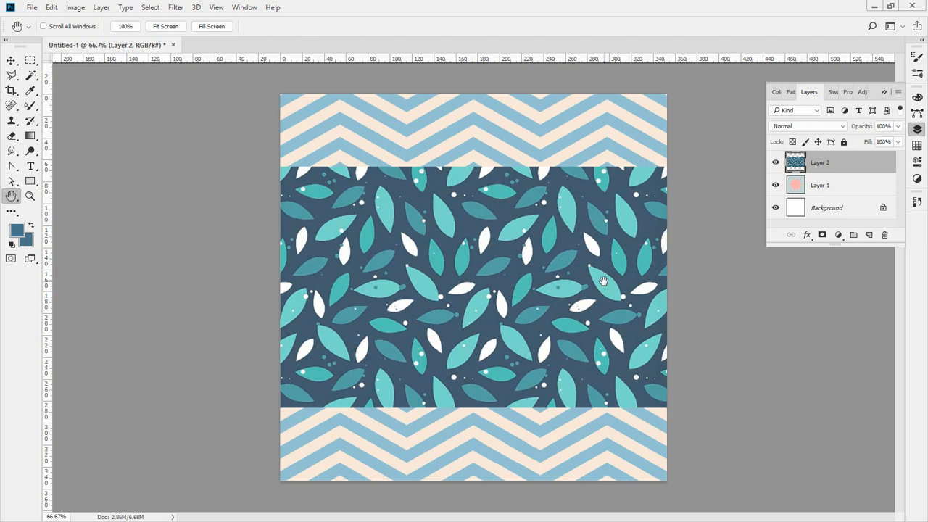
pyautogui.click(776, 186)
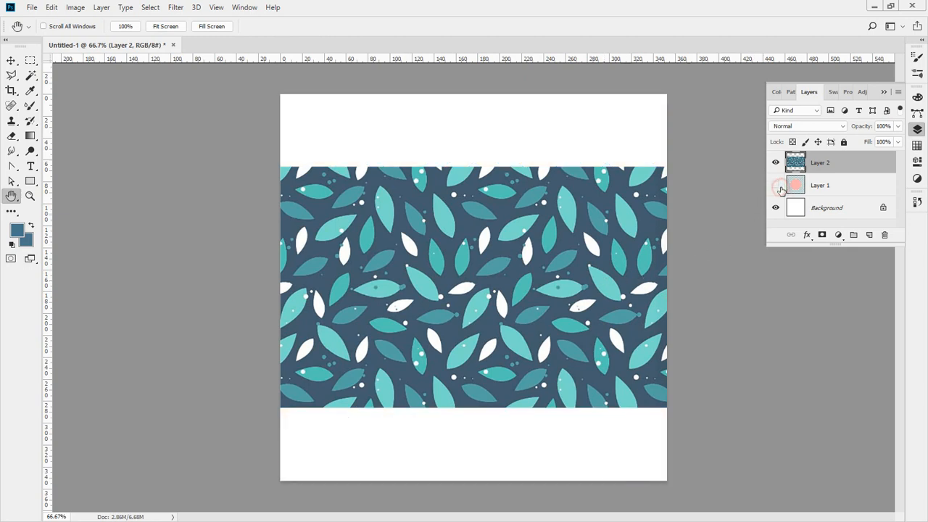
pyautogui.click(775, 185)
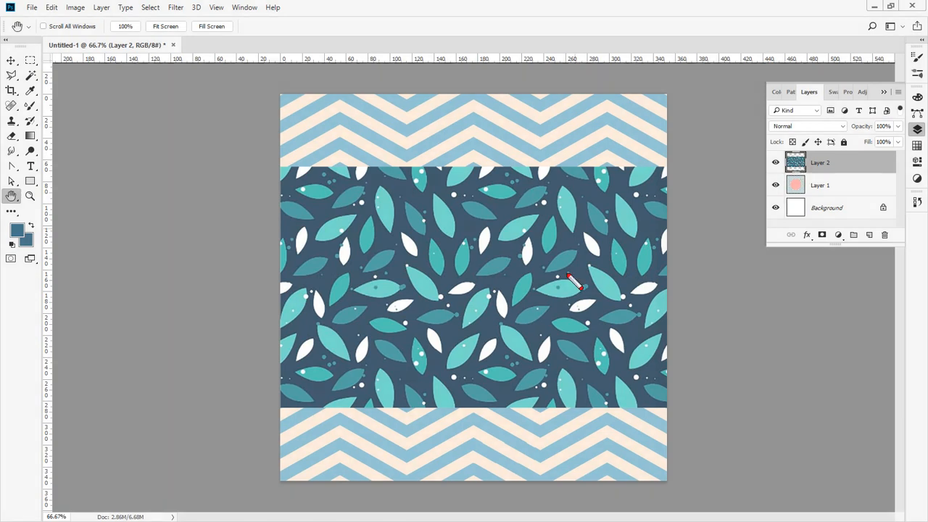
pyautogui.moveTo(707, 152); pyautogui.dragTo(758, 154)
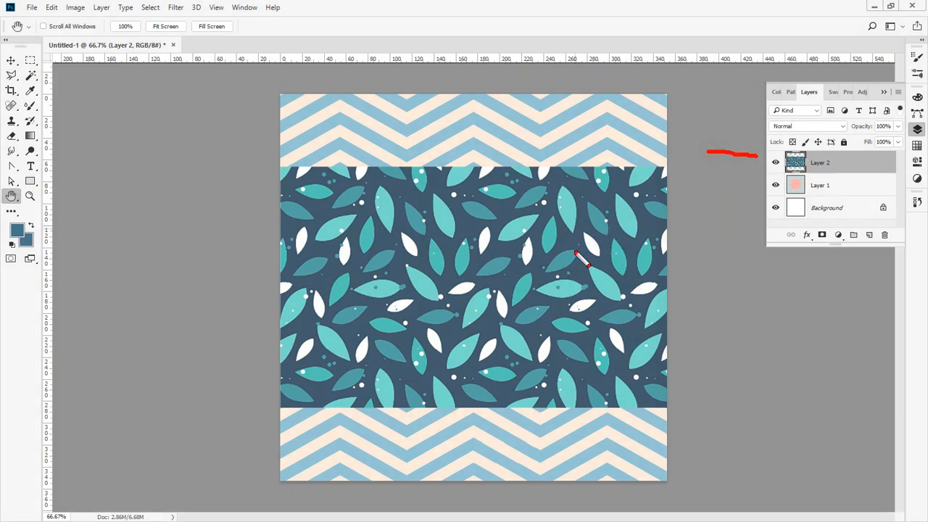
pyautogui.moveTo(475, 315)
pyautogui.mouseDown()
pyautogui.moveTo(477, 248)
pyautogui.moveTo(472, 286)
pyautogui.mouseUp()
pyautogui.moveTo(604, 196)
pyautogui.mouseDown()
pyautogui.moveTo(481, 248)
pyautogui.moveTo(480, 231)
pyautogui.moveTo(473, 245)
pyautogui.moveTo(497, 252)
pyautogui.moveTo(478, 221)
pyautogui.mouseUp()
pyautogui.press('Escape')
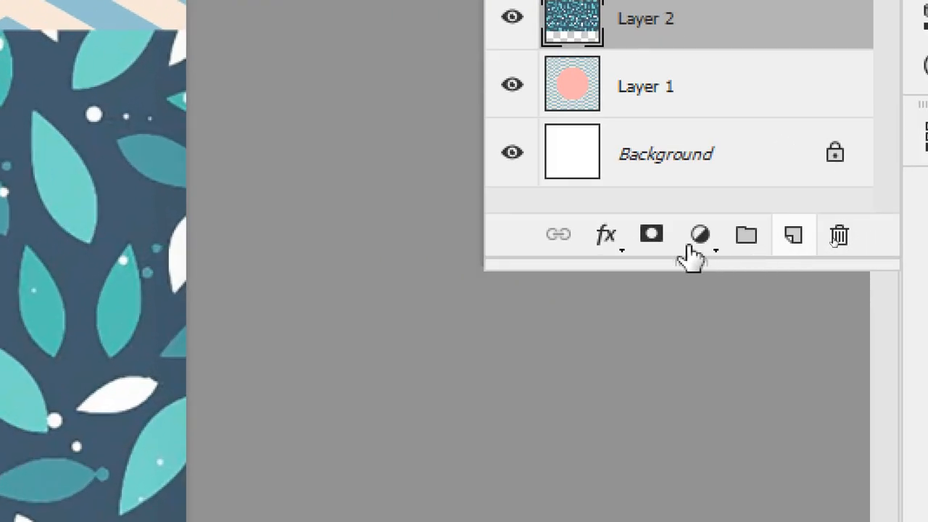
# - Add a layer mask to Layer 2 and keep that mask selected
pyautogui.click(651, 237)
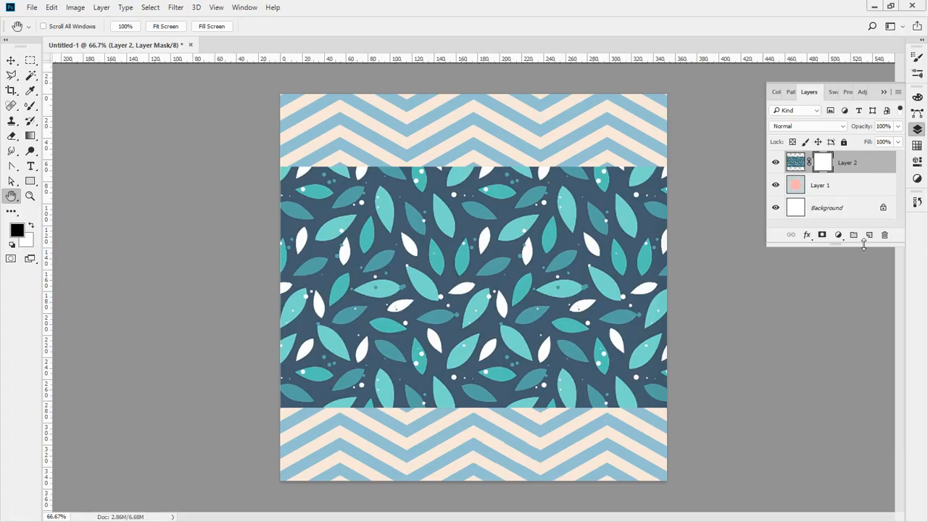
pyautogui.click(825, 184)
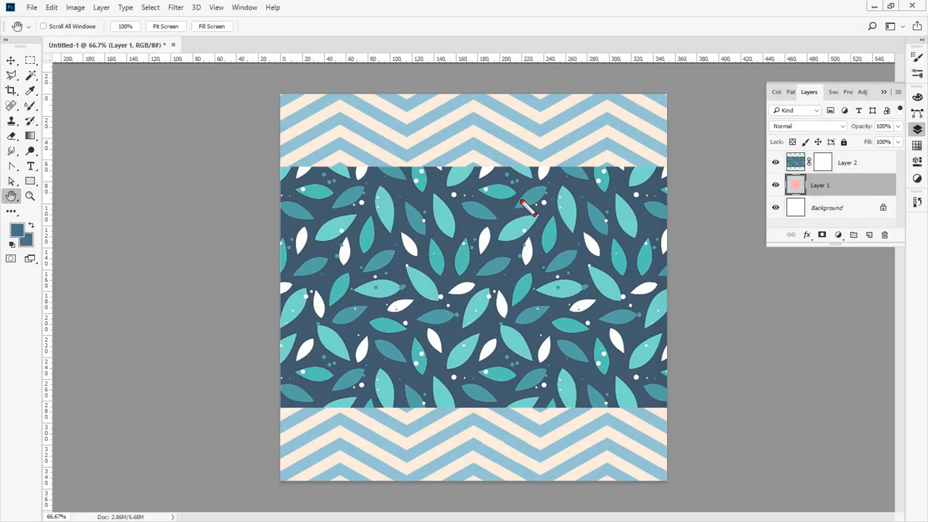
pyautogui.click(820, 166)
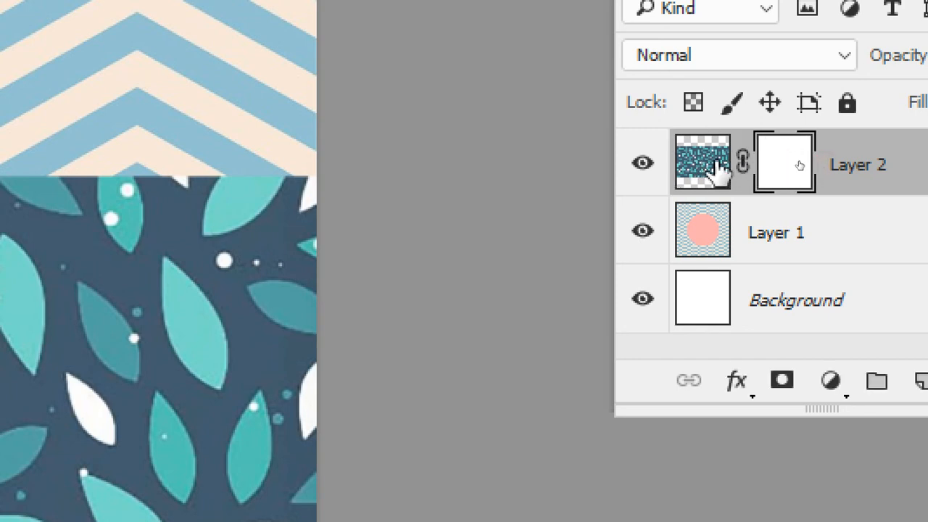
# - Alternate between Layer 2's image and its mask to compare the active target shown in the document title and color swatches
pyautogui.click(716, 166)
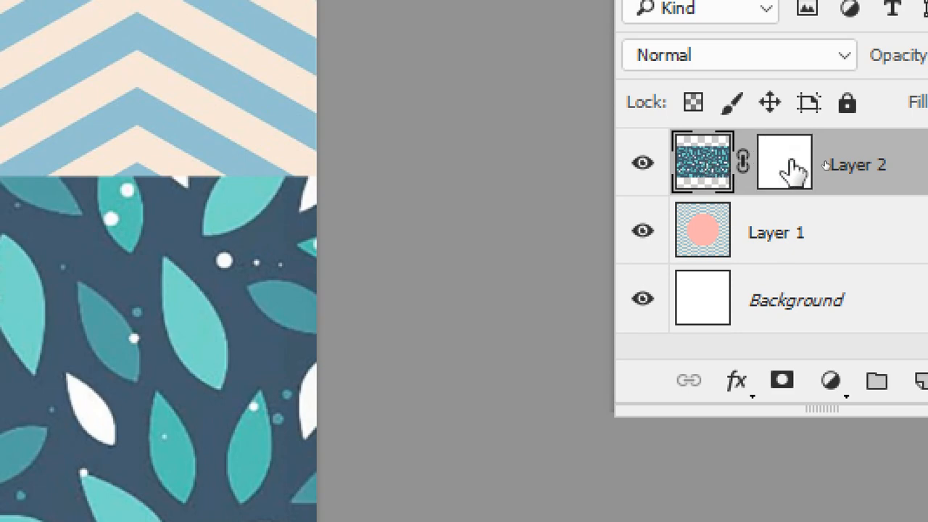
pyautogui.click(791, 161)
pyautogui.click(691, 161)
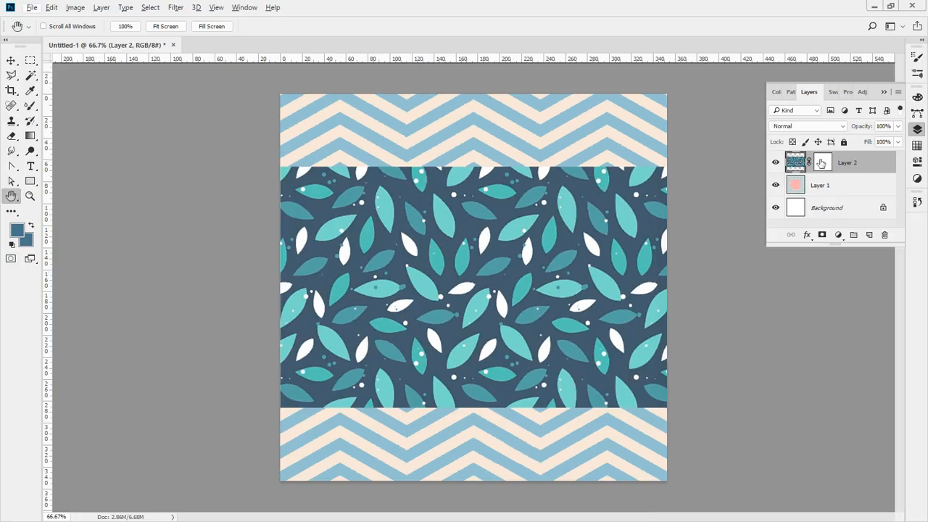
pyautogui.click(821, 162)
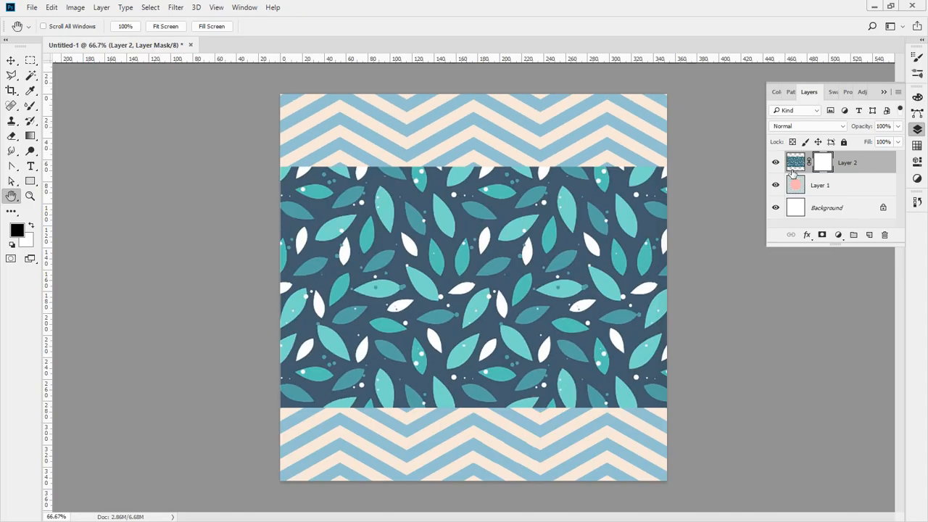
pyautogui.click(794, 164)
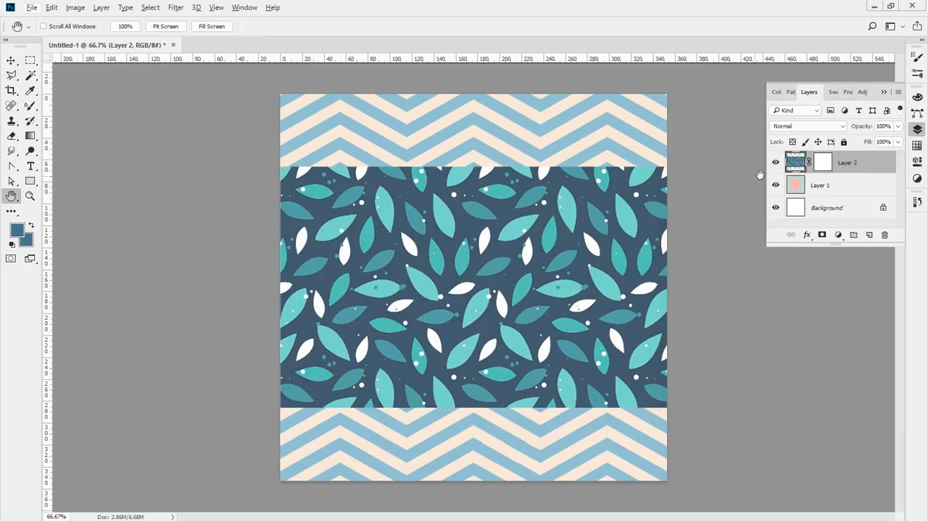
pyautogui.click(825, 165)
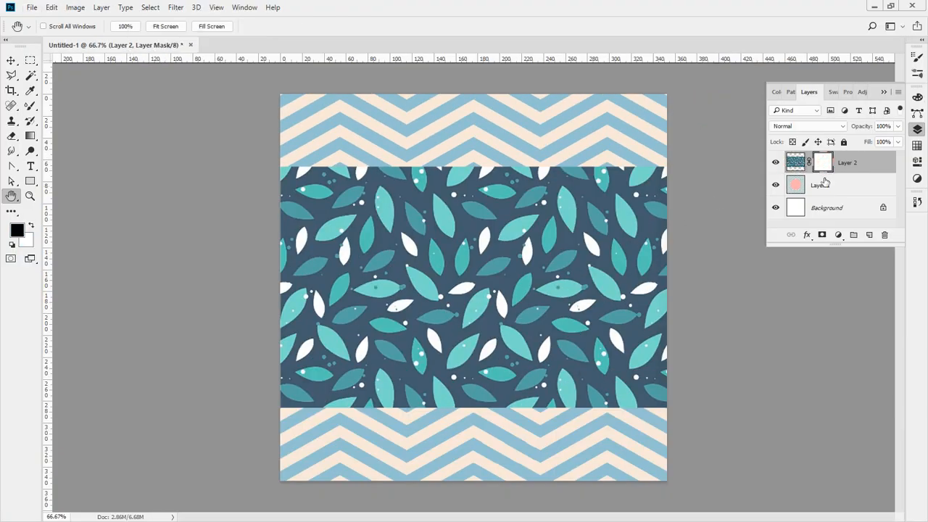
pyautogui.click(795, 163)
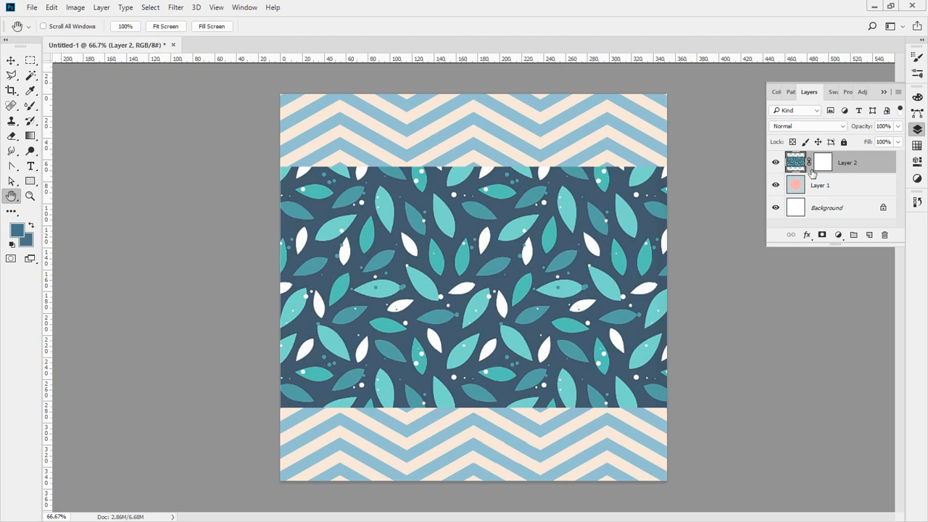
pyautogui.hotkey('ctrl', 'shift', 'd')
pyautogui.moveTo(827, 177)
pyautogui.mouseDown()
pyautogui.moveTo(803, 155)
pyautogui.moveTo(839, 169)
pyautogui.mouseUp()
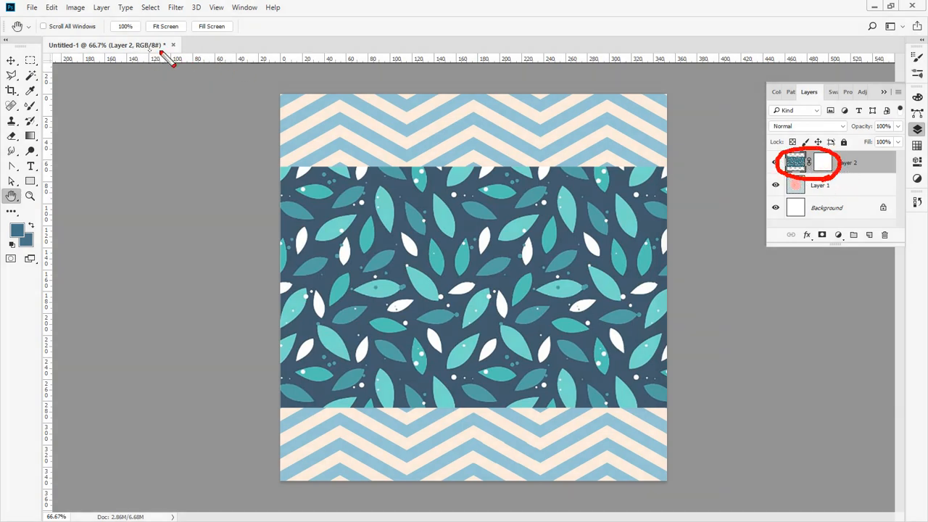
pyautogui.moveTo(174, 52)
pyautogui.mouseDown()
pyautogui.moveTo(118, 56)
pyautogui.moveTo(142, 22)
pyautogui.moveTo(185, 46)
pyautogui.moveTo(175, 58)
pyautogui.moveTo(123, 59)
pyautogui.moveTo(152, 36)
pyautogui.moveTo(181, 45)
pyautogui.moveTo(159, 48)
pyautogui.mouseUp()
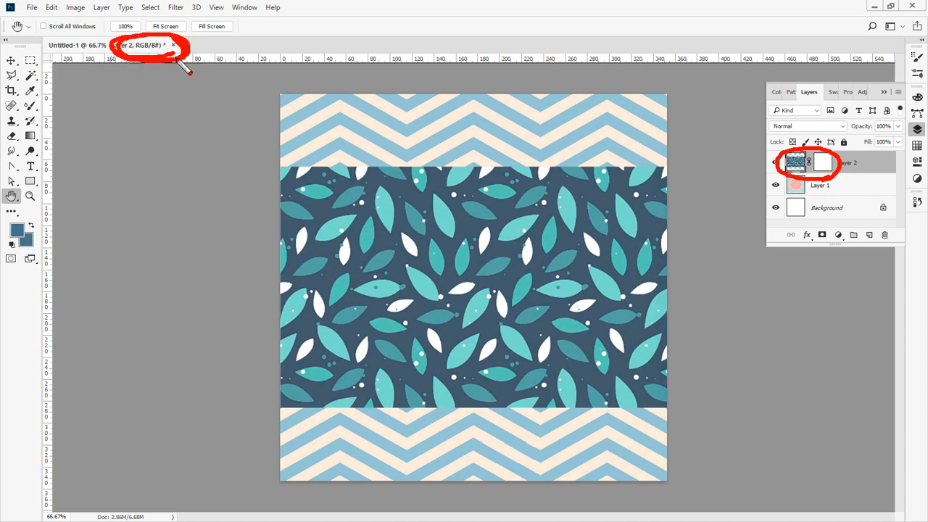
pyautogui.moveTo(179, 61)
pyautogui.mouseDown()
pyautogui.moveTo(203, 82)
pyautogui.moveTo(371, 155)
pyautogui.moveTo(650, 163)
pyautogui.moveTo(744, 183)
pyautogui.mouseUp()
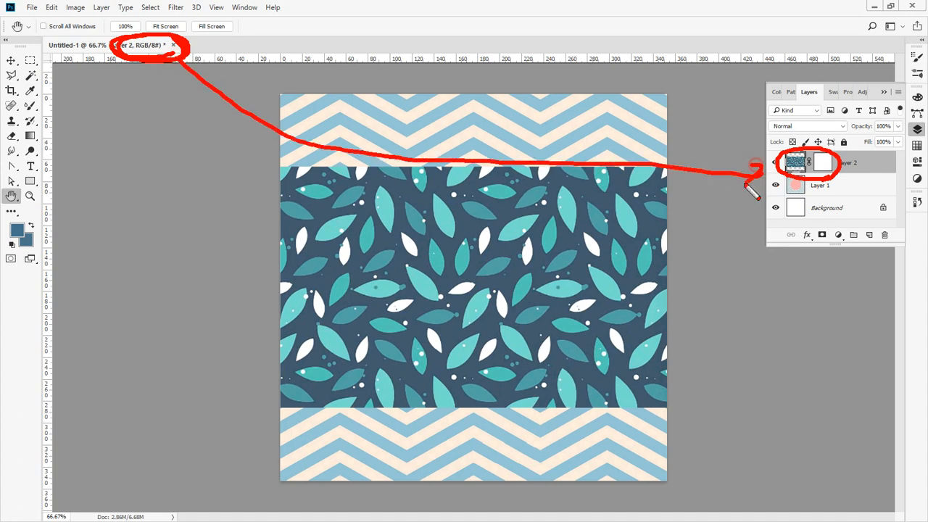
pyautogui.moveTo(175, 74)
pyautogui.mouseDown()
pyautogui.moveTo(175, 60)
pyautogui.moveTo(235, 55)
pyautogui.mouseUp()
pyautogui.press('Escape')
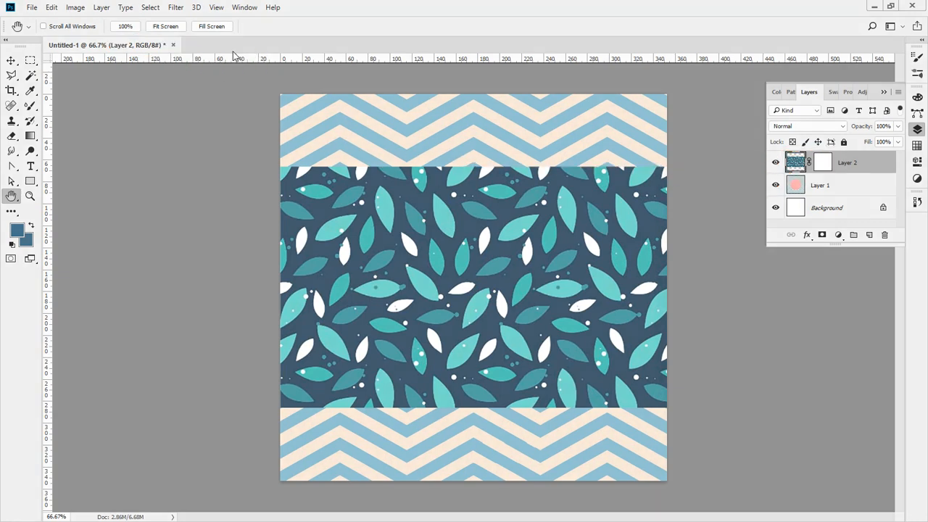
# - Make Layer 2's layer mask the active editing target
pyautogui.click(822, 162)
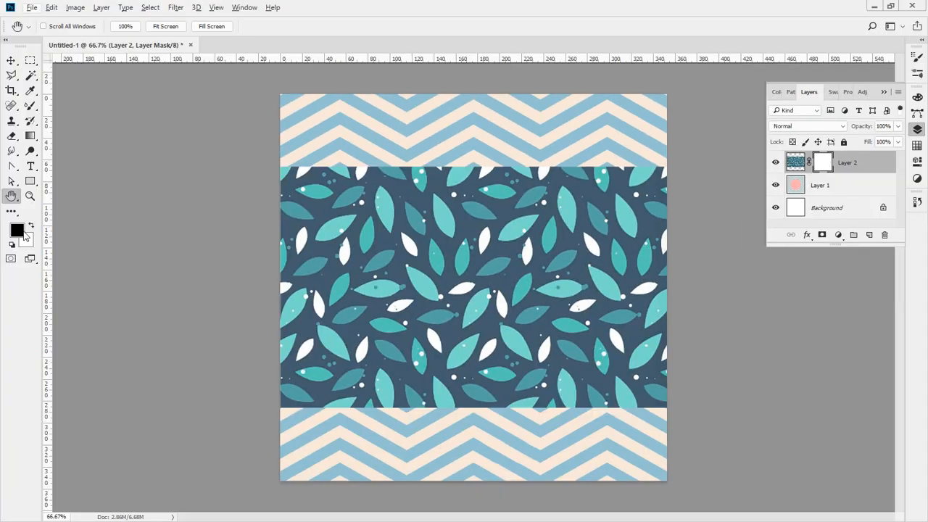
# - Try applying pure red (ff0000) as the foreground color while Layer 2's mask is active
pyautogui.click(17, 231)
pyautogui.moveTo(241, 210); pyautogui.dragTo(273, 176)
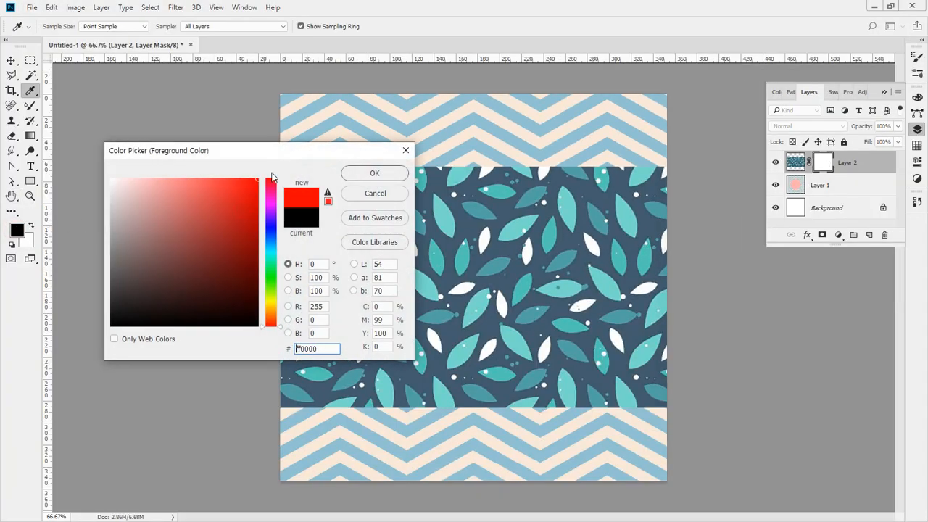
pyautogui.click(373, 174)
pyautogui.press('h')
# - Set the foreground color to black (000000) for Layer 2's mask
pyautogui.click(22, 233)
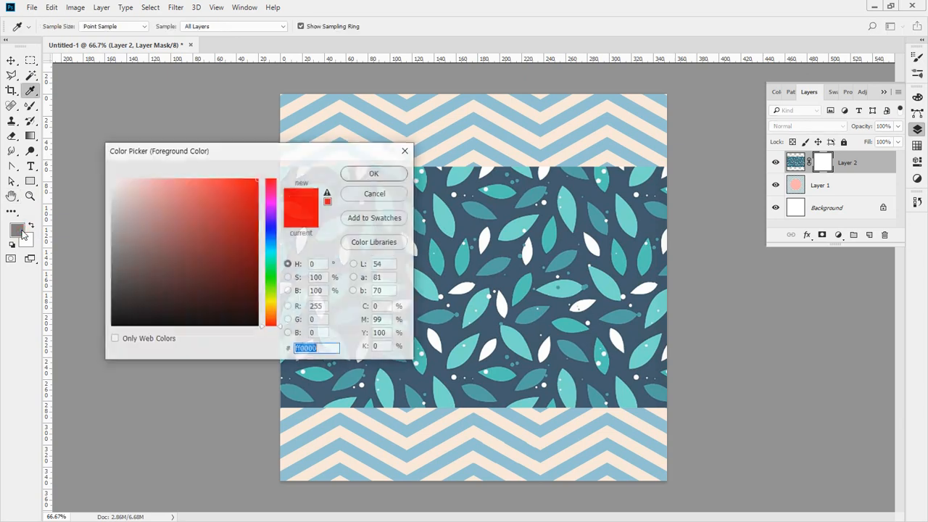
pyautogui.moveTo(213, 226)
pyautogui.mouseDown()
pyautogui.moveTo(118, 290)
pyautogui.moveTo(97, 322)
pyautogui.moveTo(107, 177)
pyautogui.moveTo(114, 195)
pyautogui.moveTo(85, 330)
pyautogui.moveTo(114, 177)
pyautogui.moveTo(89, 334)
pyautogui.mouseUp()
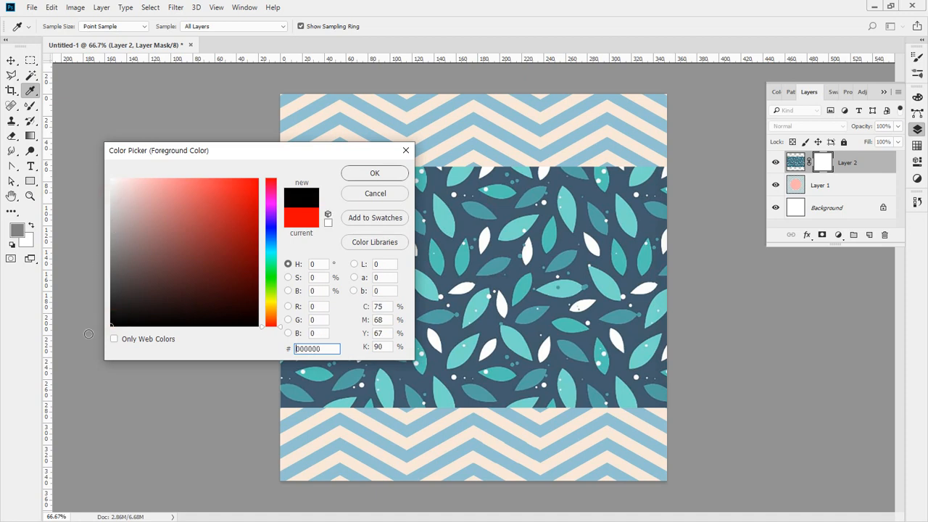
pyautogui.click(362, 173)
pyautogui.press('h')
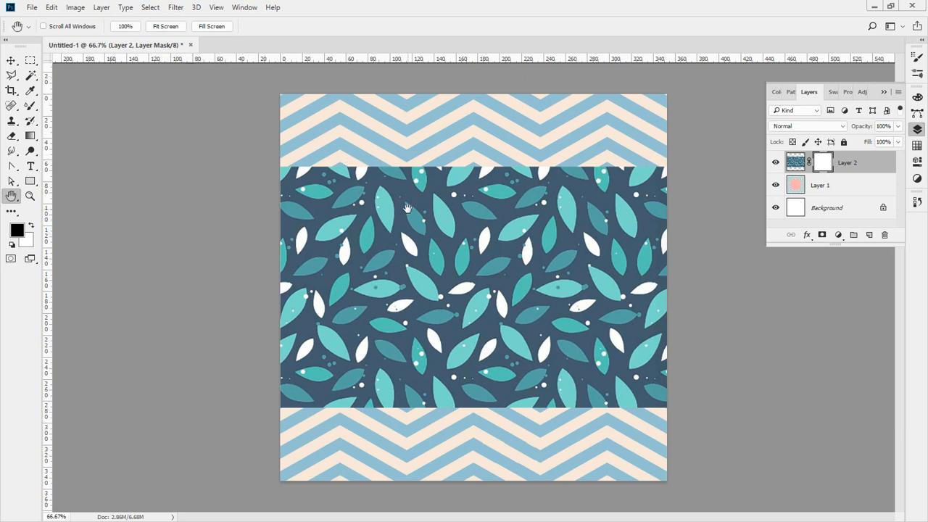
# - Paint a small soft black spot near the canvas center on Layer 2's mask with the Brush at 78% opacity
pyautogui.click(30, 106)
pyautogui.click(73, 103)
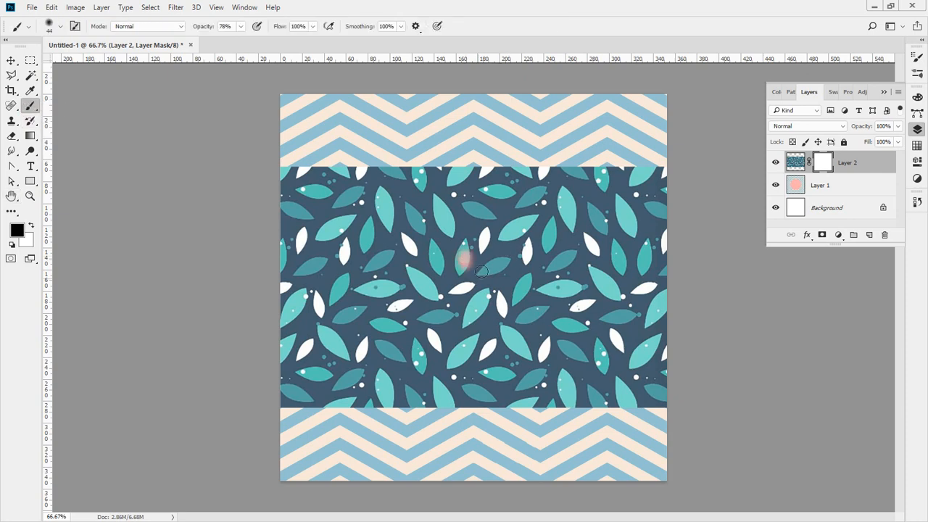
pyautogui.moveTo(487, 271)
pyautogui.mouseDown()
pyautogui.moveTo(456, 265)
pyautogui.moveTo(473, 283)
pyautogui.moveTo(485, 258)
pyautogui.moveTo(461, 270)
pyautogui.moveTo(499, 275)
pyautogui.moveTo(490, 253)
pyautogui.moveTo(458, 261)
pyautogui.moveTo(471, 286)
pyautogui.moveTo(480, 264)
pyautogui.mouseUp()
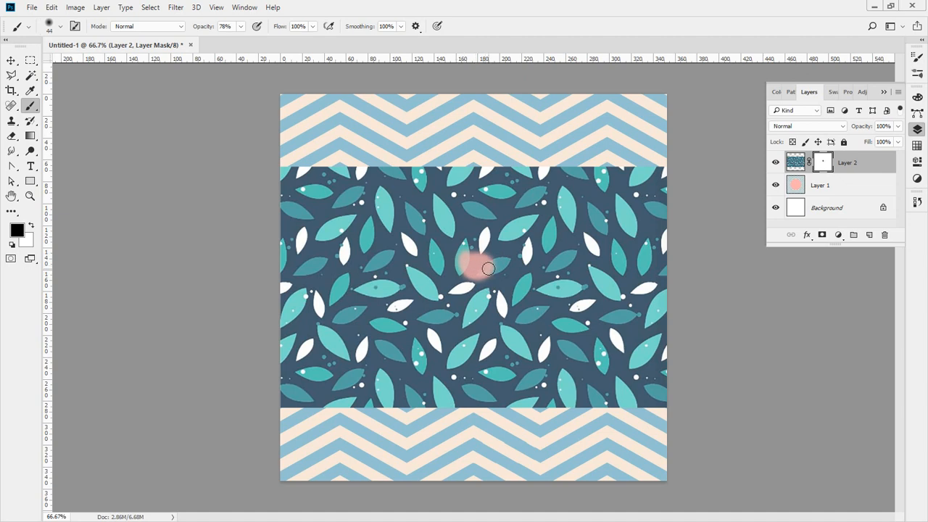
# - Set the brush to 100% opacity and full hardness
pyautogui.moveTo(435, 159); pyautogui.dragTo(516, 244)
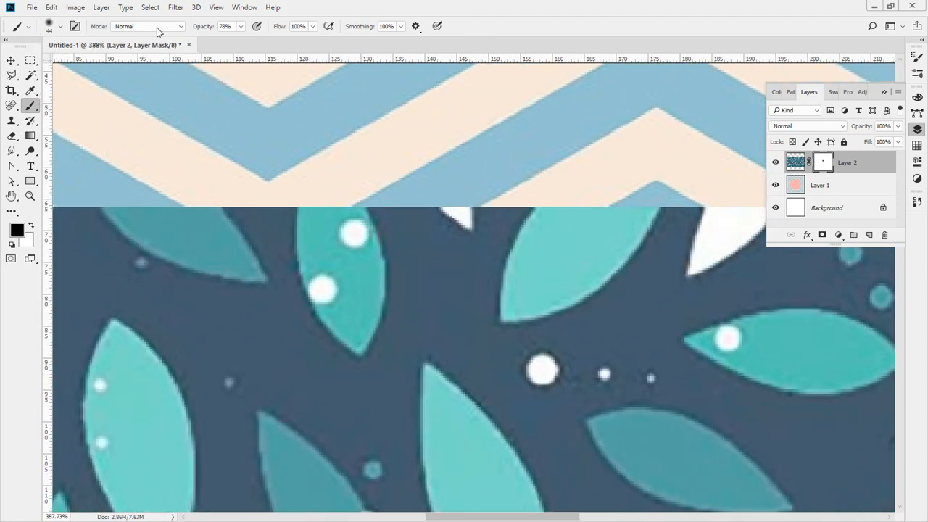
pyautogui.click(241, 27)
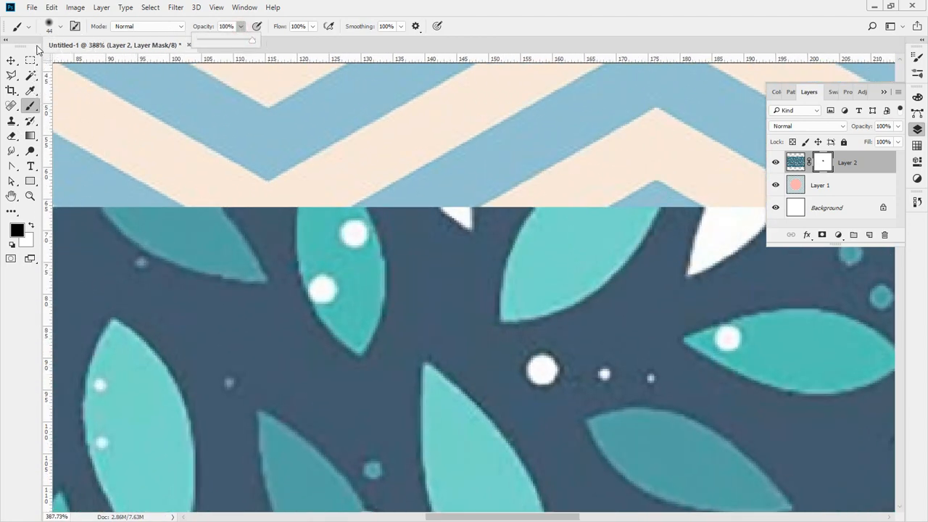
pyautogui.click(60, 27)
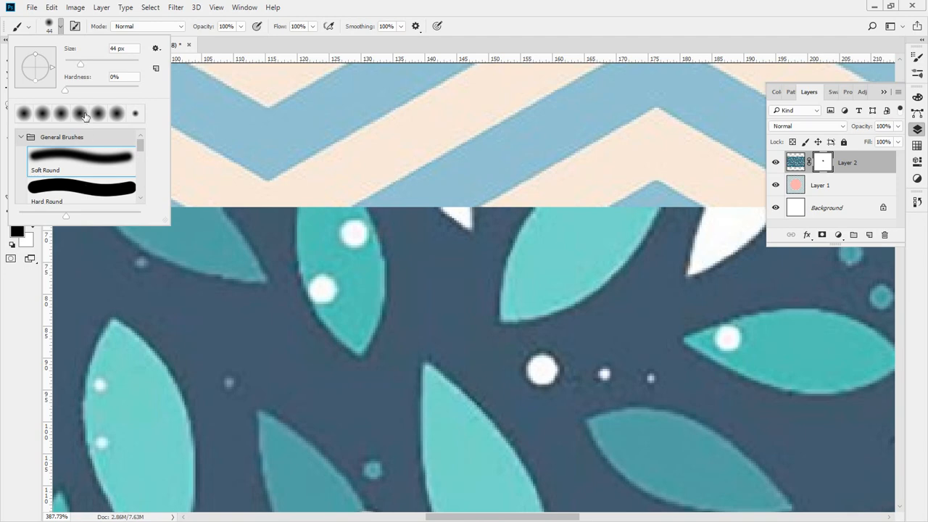
pyautogui.moveTo(96, 88); pyautogui.dragTo(160, 89)
# - Hide a strip along the leaf pattern's upper edge with black on the mask, and paint it back in white
pyautogui.moveTo(420, 214)
pyautogui.mouseDown()
pyautogui.moveTo(389, 217)
pyautogui.moveTo(428, 227)
pyautogui.moveTo(618, 223)
pyautogui.moveTo(221, 225)
pyautogui.mouseUp()
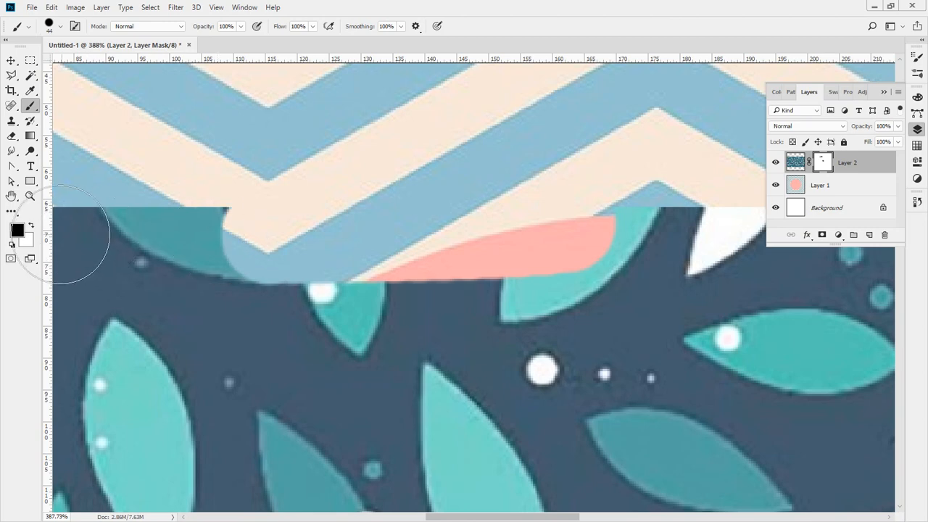
pyautogui.click(31, 227)
pyautogui.moveTo(118, 275)
pyautogui.mouseDown()
pyautogui.moveTo(158, 301)
pyautogui.moveTo(580, 305)
pyautogui.moveTo(622, 300)
pyautogui.moveTo(679, 271)
pyautogui.moveTo(544, 238)
pyautogui.moveTo(200, 223)
pyautogui.moveTo(234, 211)
pyautogui.mouseUp()
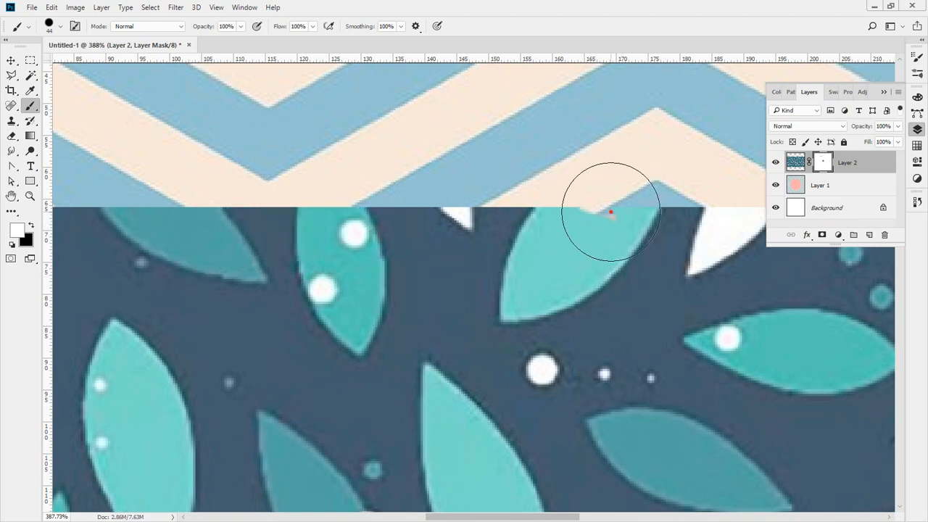
pyautogui.click(611, 213)
# - Paint white on Layer 2's mask over the soft pink spot to restore the leaf pattern there
pyautogui.moveTo(446, 394); pyautogui.dragTo(355, 137)
pyautogui.moveTo(387, 360); pyautogui.dragTo(410, 401)
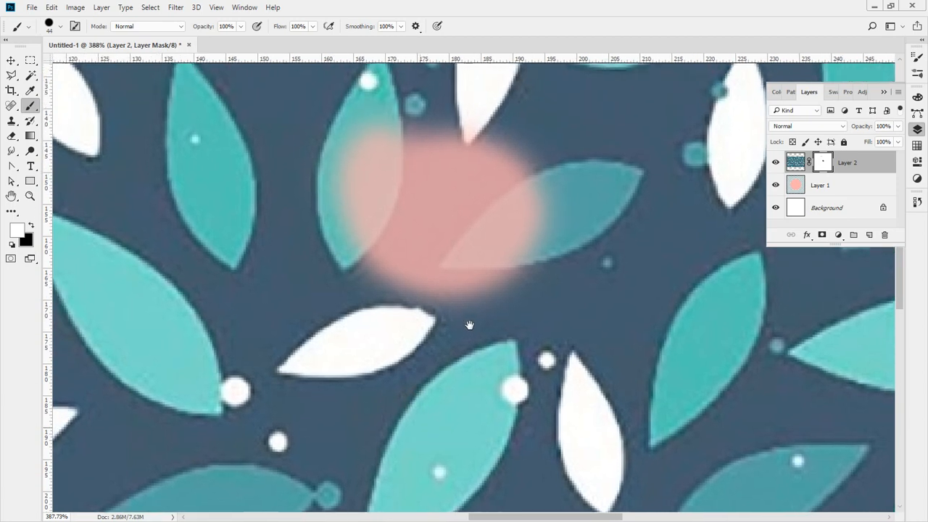
pyautogui.moveTo(472, 314)
pyautogui.mouseDown()
pyautogui.moveTo(501, 313)
pyautogui.moveTo(389, 341)
pyautogui.moveTo(507, 269)
pyautogui.moveTo(363, 261)
pyautogui.moveTo(587, 253)
pyautogui.moveTo(311, 232)
pyautogui.moveTo(481, 182)
pyautogui.moveTo(549, 244)
pyautogui.moveTo(459, 222)
pyautogui.moveTo(555, 238)
pyautogui.moveTo(544, 266)
pyautogui.moveTo(569, 244)
pyautogui.moveTo(425, 150)
pyautogui.moveTo(297, 201)
pyautogui.mouseUp()
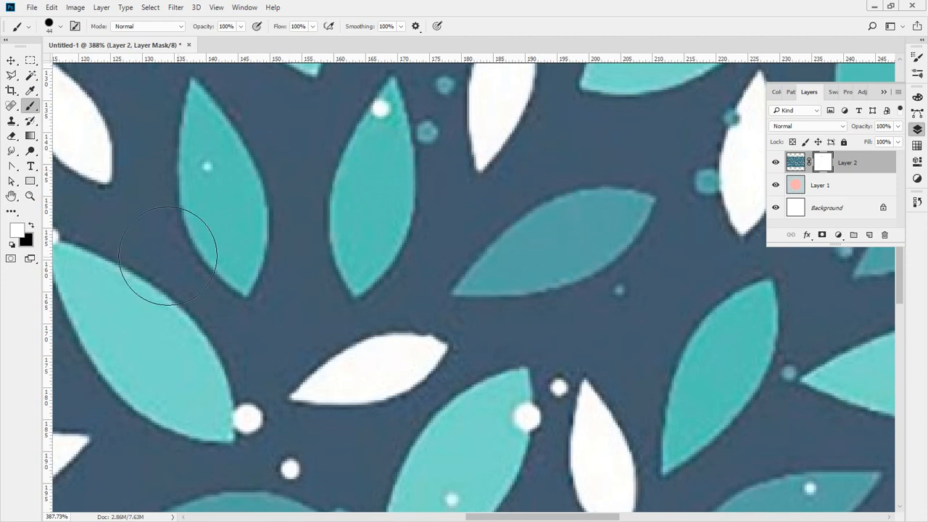
# - Paint a small hard-edged black area on Layer 2's mask near the middle of the leaf pattern
pyautogui.doubleClick(30, 195)
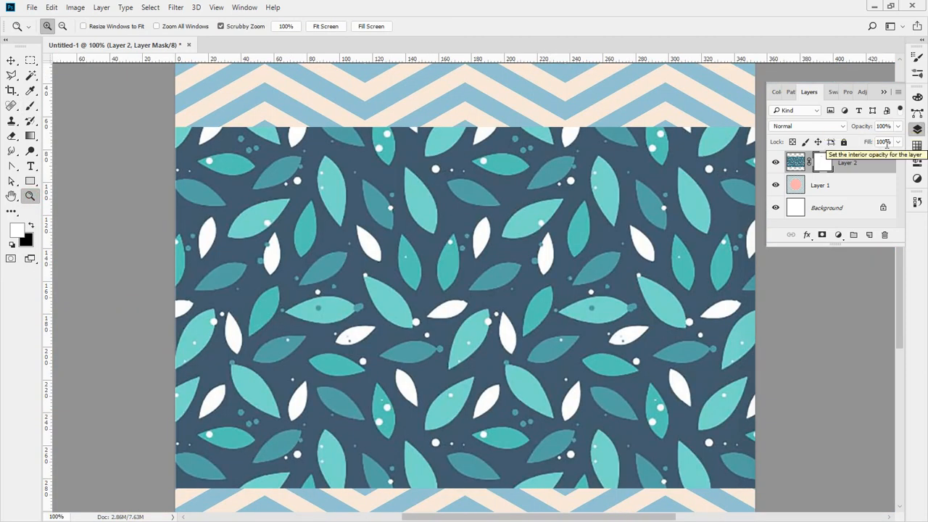
pyautogui.click(30, 109)
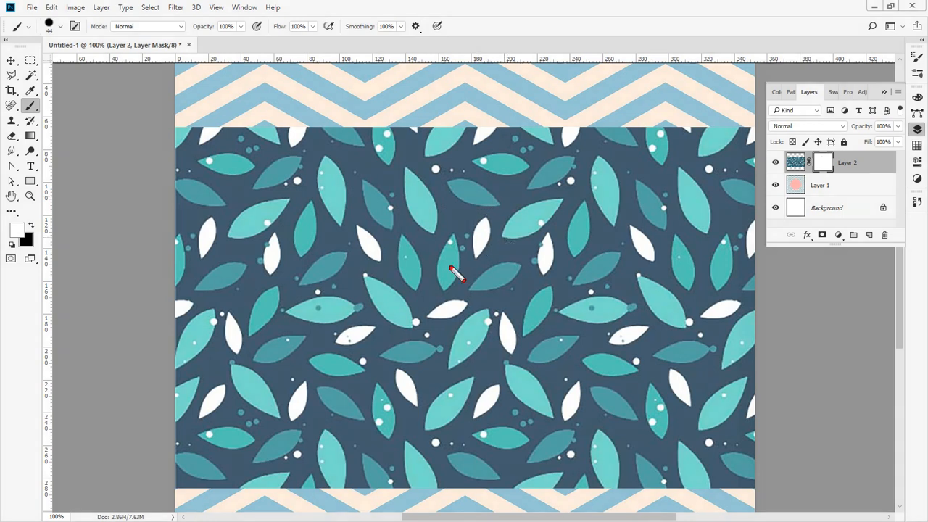
pyautogui.moveTo(444, 287)
pyautogui.mouseDown()
pyautogui.moveTo(410, 265)
pyautogui.moveTo(429, 250)
pyautogui.moveTo(452, 271)
pyautogui.mouseUp()
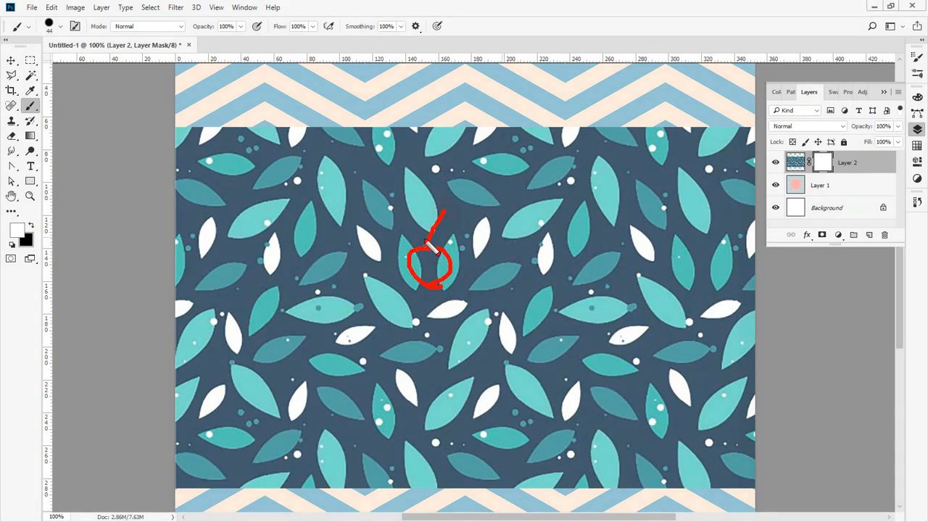
pyautogui.press('Escape')
pyautogui.click(32, 225)
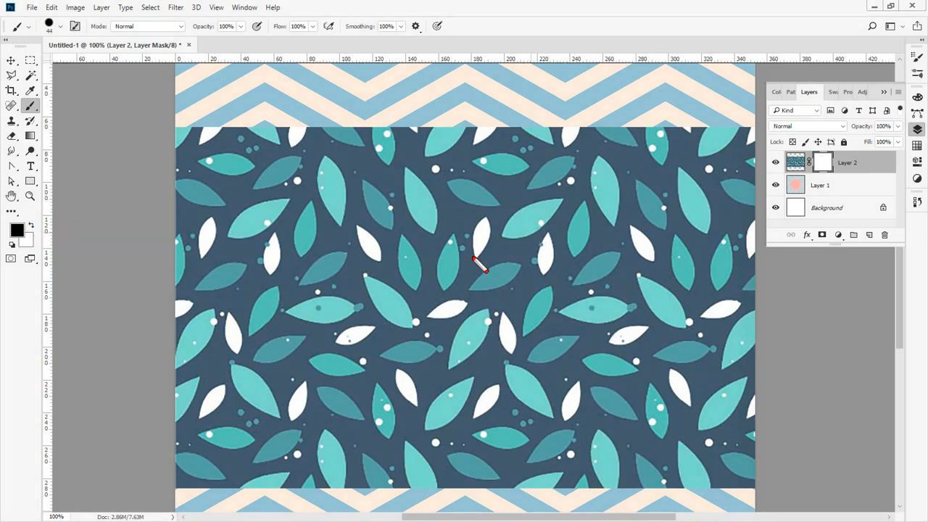
pyautogui.moveTo(468, 263)
pyautogui.mouseDown()
pyautogui.moveTo(438, 237)
pyautogui.moveTo(423, 262)
pyautogui.moveTo(451, 277)
pyautogui.moveTo(469, 271)
pyautogui.moveTo(469, 256)
pyautogui.moveTo(454, 245)
pyautogui.moveTo(464, 238)
pyautogui.moveTo(470, 264)
pyautogui.mouseUp()
pyautogui.press('Escape')
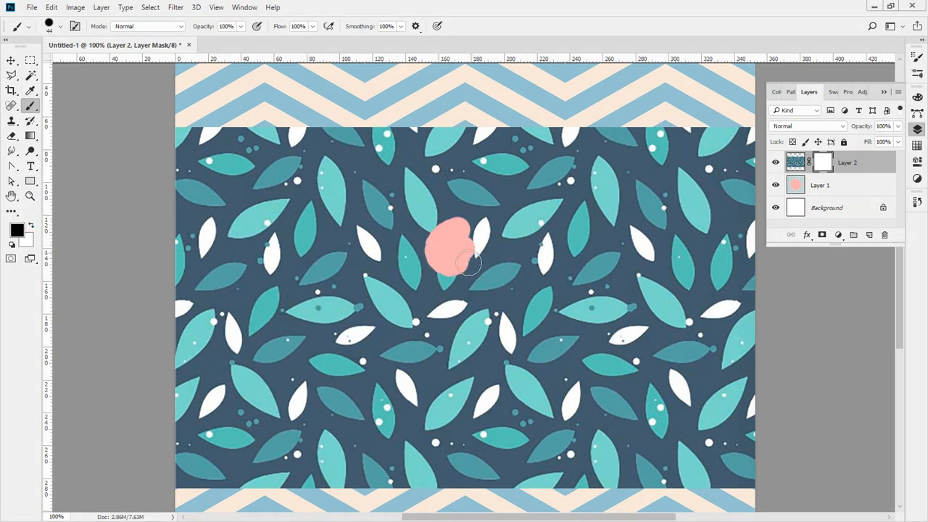
# - Set the foreground color to medium gray (838383) and paint semi-transparent strokes beside the pink spot and along the leaf pattern's upper edge
pyautogui.click(16, 230)
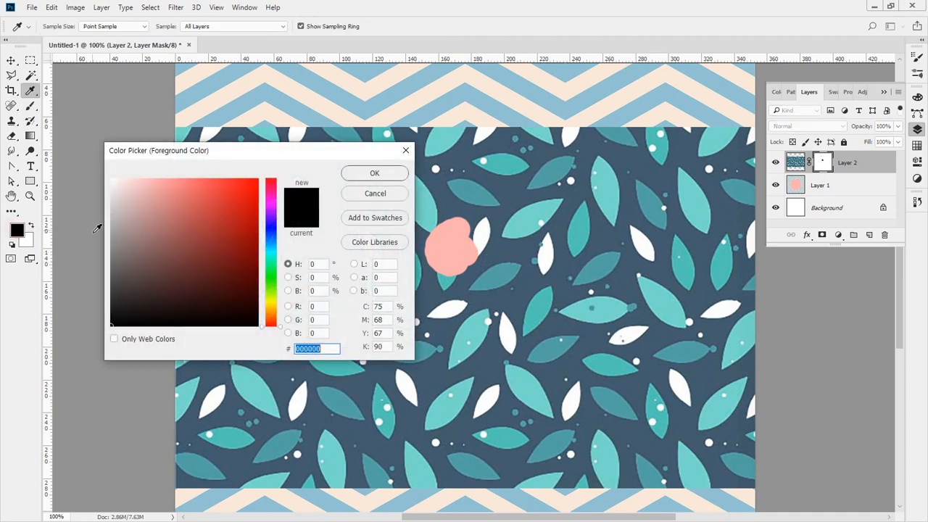
pyautogui.click(111, 256)
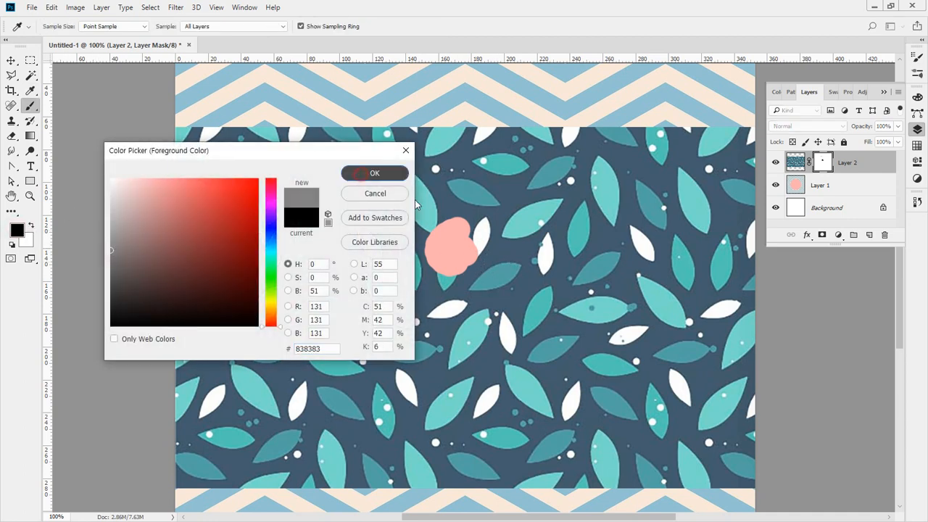
pyautogui.click(366, 174)
pyautogui.moveTo(513, 230)
pyautogui.mouseDown()
pyautogui.moveTo(497, 320)
pyautogui.moveTo(534, 225)
pyautogui.mouseUp()
pyautogui.moveTo(455, 134)
pyautogui.mouseDown()
pyautogui.moveTo(301, 139)
pyautogui.moveTo(457, 135)
pyautogui.mouseUp()
pyautogui.moveTo(294, 144); pyautogui.dragTo(445, 150)
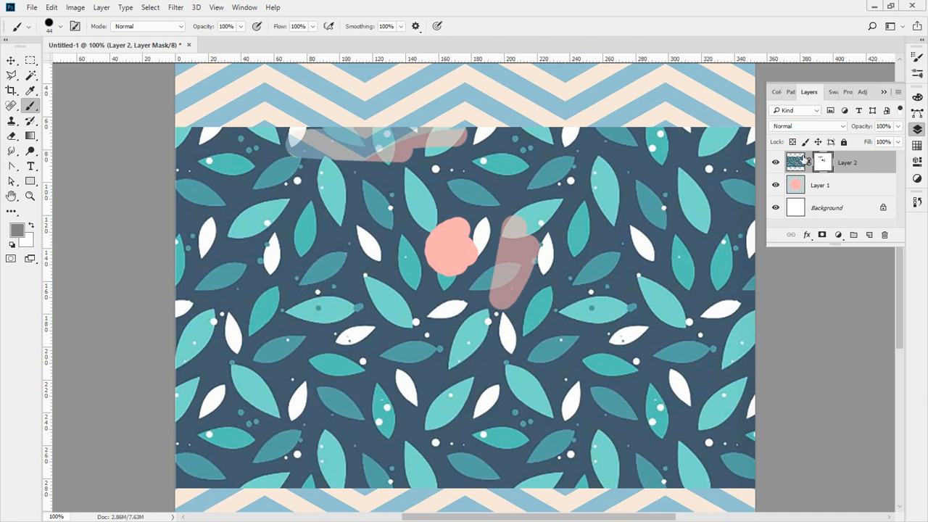
# - Change the foreground color to light gray (c7c7c7) and paint a faint horizontal stroke across the upper leaf pattern on the mask
pyautogui.press('d')
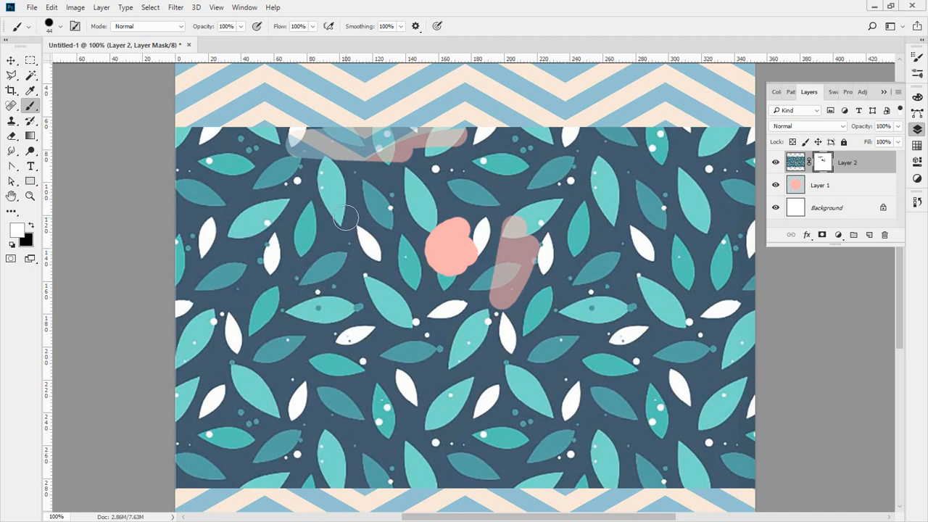
pyautogui.click(31, 226)
pyautogui.click(17, 230)
pyautogui.click(111, 210)
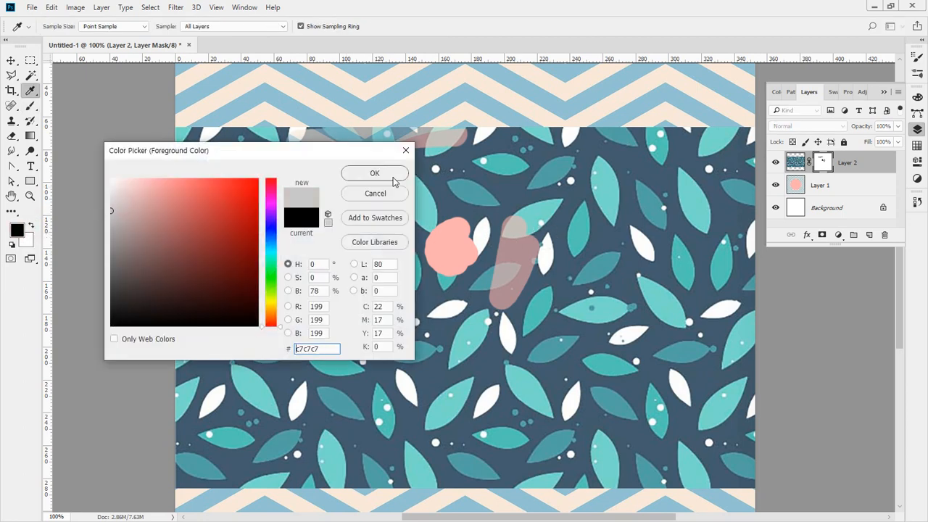
pyautogui.click(374, 172)
pyautogui.press('b')
pyautogui.moveTo(564, 172)
pyautogui.mouseDown()
pyautogui.moveTo(234, 175)
pyautogui.moveTo(445, 190)
pyautogui.moveTo(257, 192)
pyautogui.mouseUp()
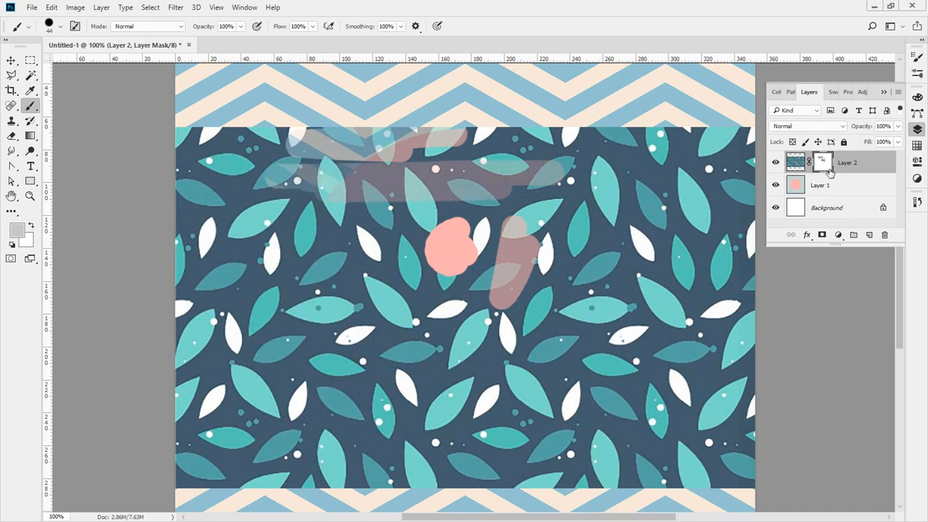
# - Fill Layer 2's entire mask with the light gray foreground color, and refill it with white
pyautogui.hotkey('alt', 'BackSpace')
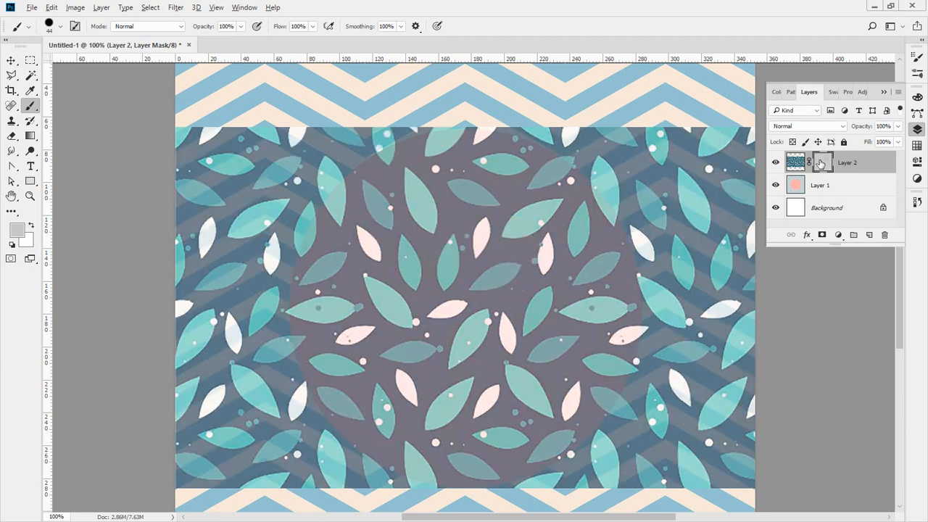
pyautogui.hotkey('ctrl', 'BackSpace')
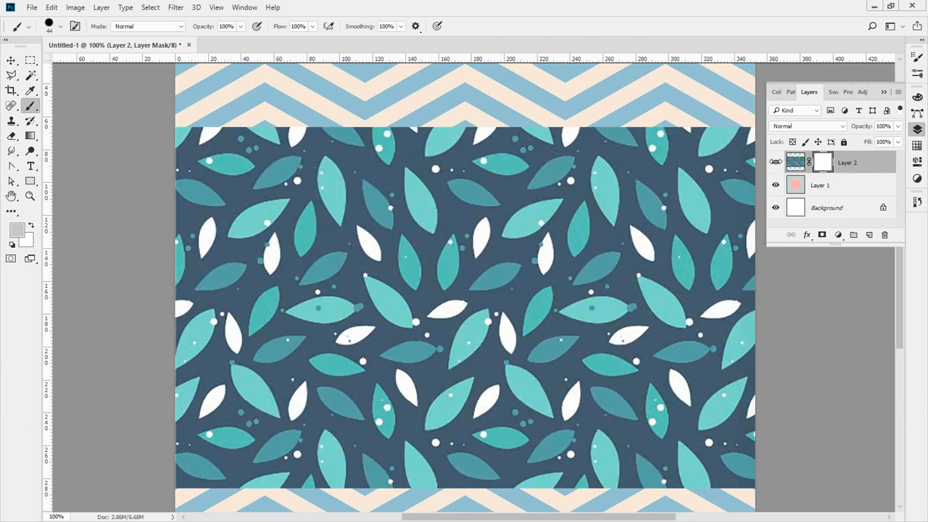
# - Hide Layer 2 to expose Layer 1's pink circle as the area for masking
pyautogui.click(775, 163)
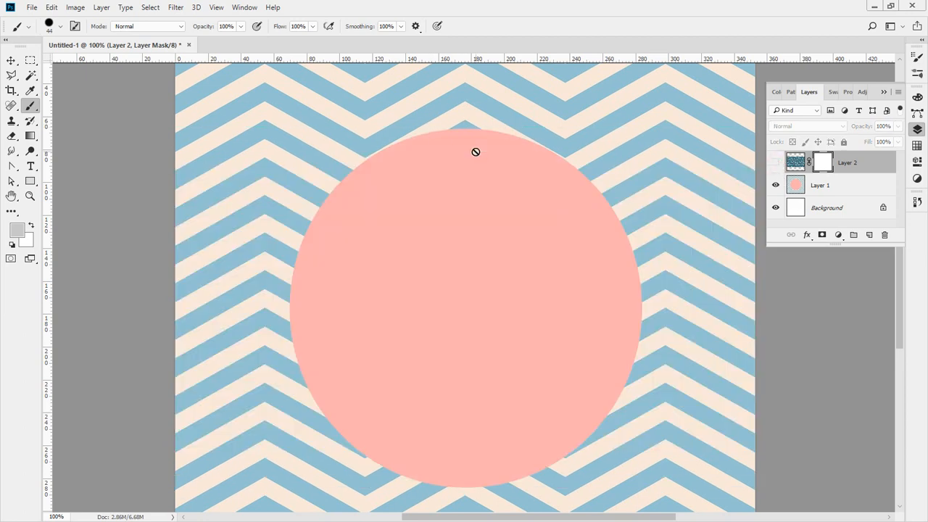
pyautogui.moveTo(459, 131)
pyautogui.mouseDown()
pyautogui.moveTo(403, 141)
pyautogui.moveTo(333, 193)
pyautogui.moveTo(300, 292)
pyautogui.moveTo(327, 390)
pyautogui.moveTo(400, 452)
pyautogui.moveTo(546, 454)
pyautogui.moveTo(649, 326)
pyautogui.moveTo(632, 206)
pyautogui.moveTo(519, 148)
pyautogui.moveTo(454, 142)
pyautogui.mouseUp()
pyautogui.moveTo(545, 89)
pyautogui.mouseDown()
pyautogui.moveTo(519, 109)
pyautogui.moveTo(540, 108)
pyautogui.mouseUp()
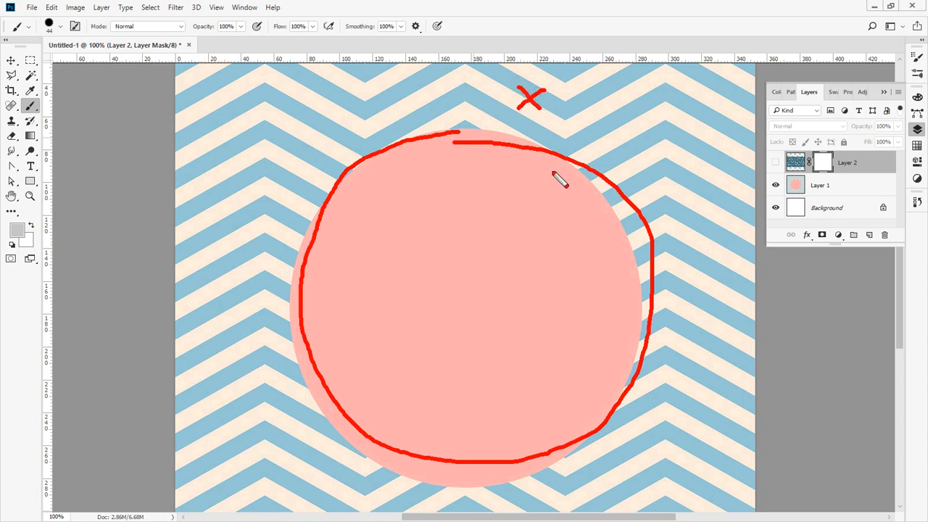
pyautogui.moveTo(462, 134)
pyautogui.mouseDown()
pyautogui.moveTo(532, 242)
pyautogui.moveTo(449, 142)
pyautogui.mouseUp()
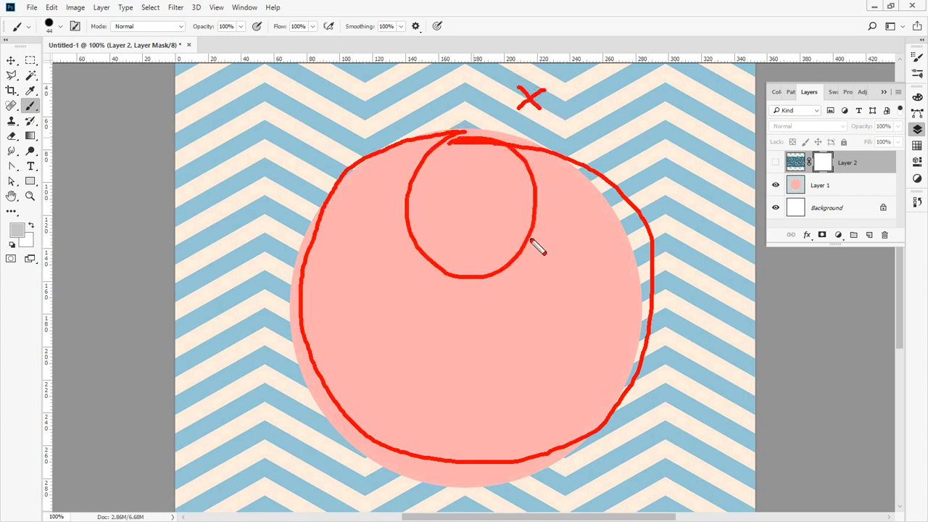
pyautogui.press('Escape')
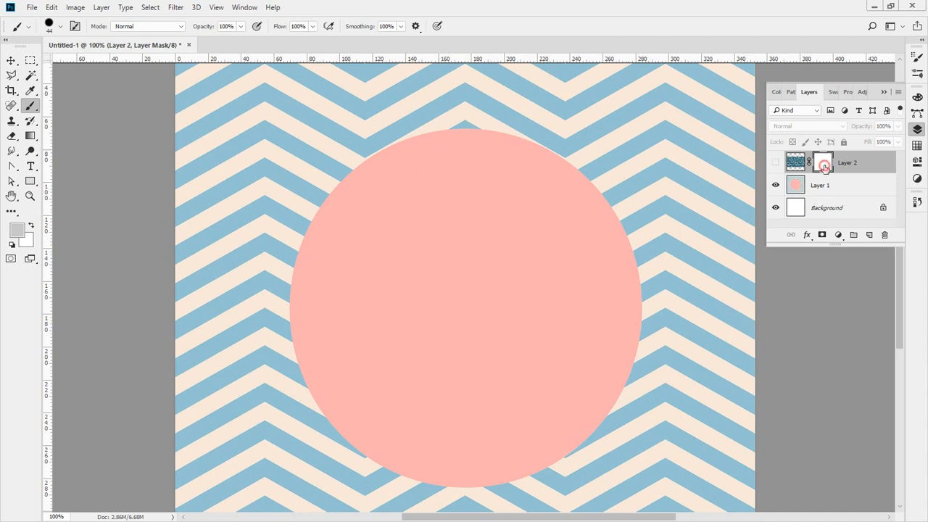
# - Select Layer 1's pink circle with the Magic Wand, using Point Sample at a tolerance of 32 with Anti-alias and Contiguous on
pyautogui.click(797, 188)
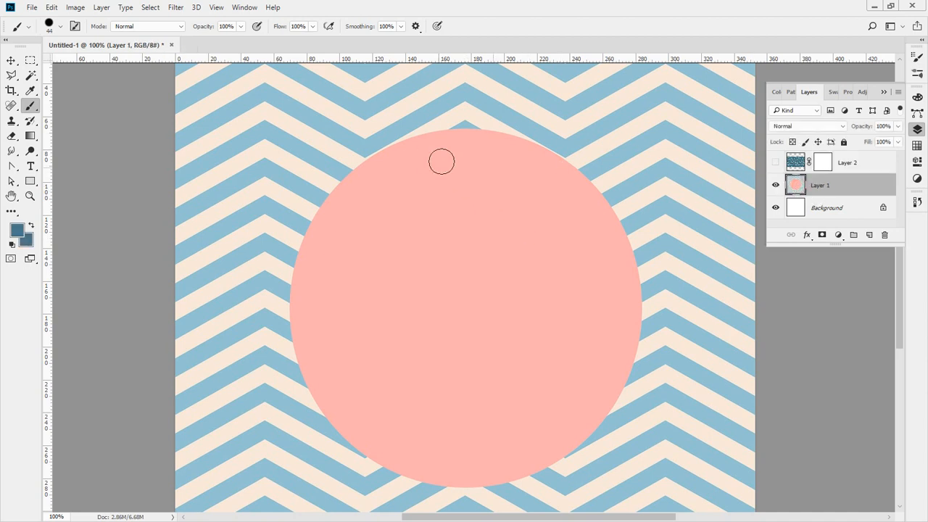
pyautogui.click(31, 76)
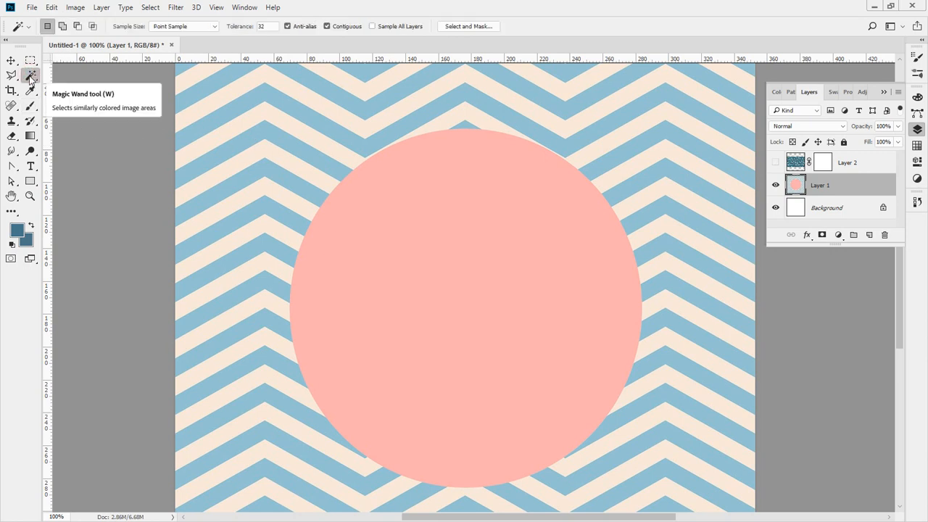
pyautogui.rightClick(29, 77)
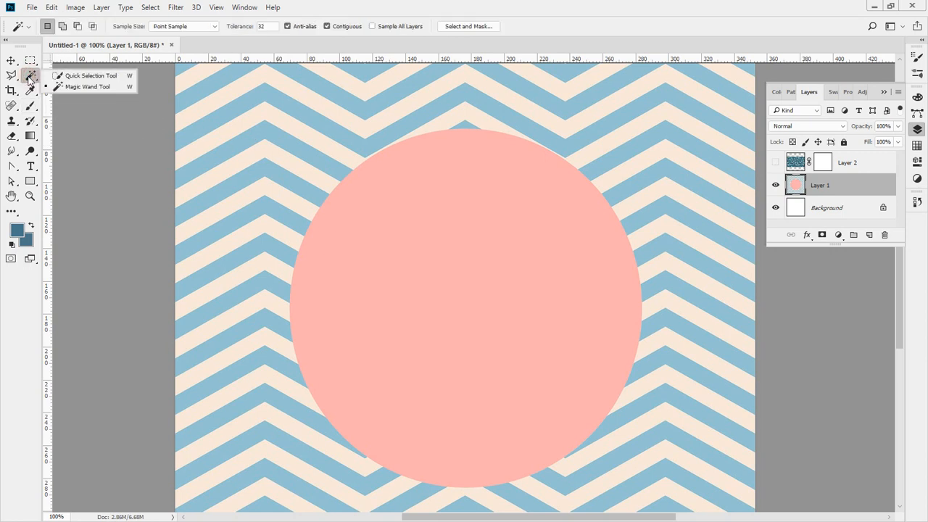
pyautogui.click(75, 88)
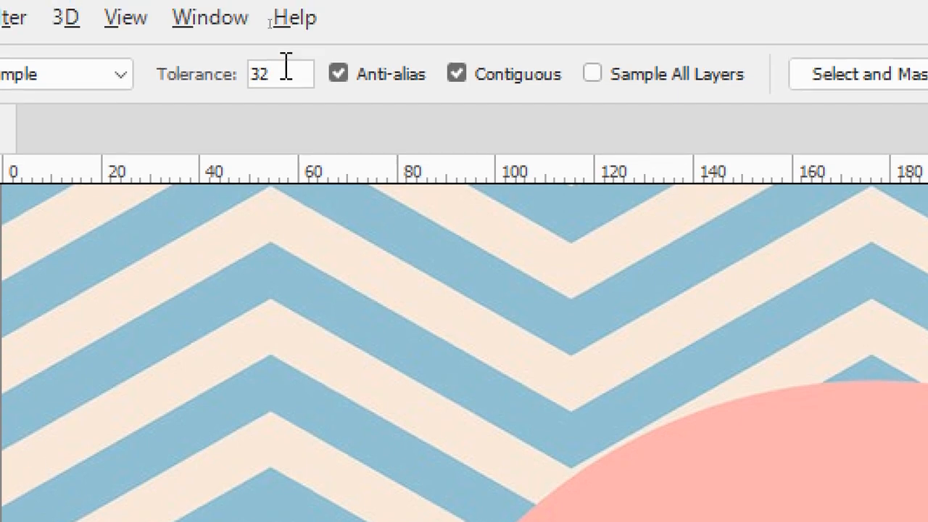
pyautogui.click(286, 39)
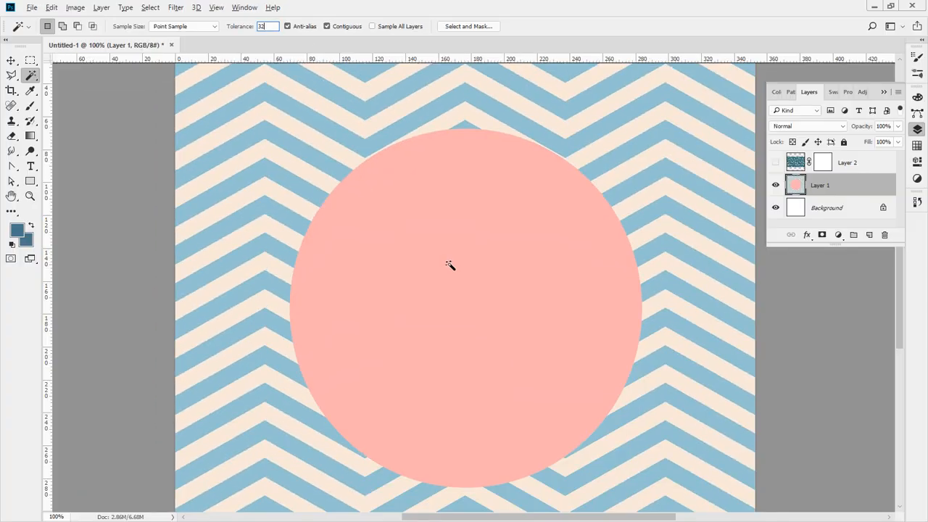
pyautogui.click(450, 265)
# - Try the Magic Wand on separate beige and blue zigzag stripes beside the circle
pyautogui.click(272, 135)
pyautogui.click(330, 149)
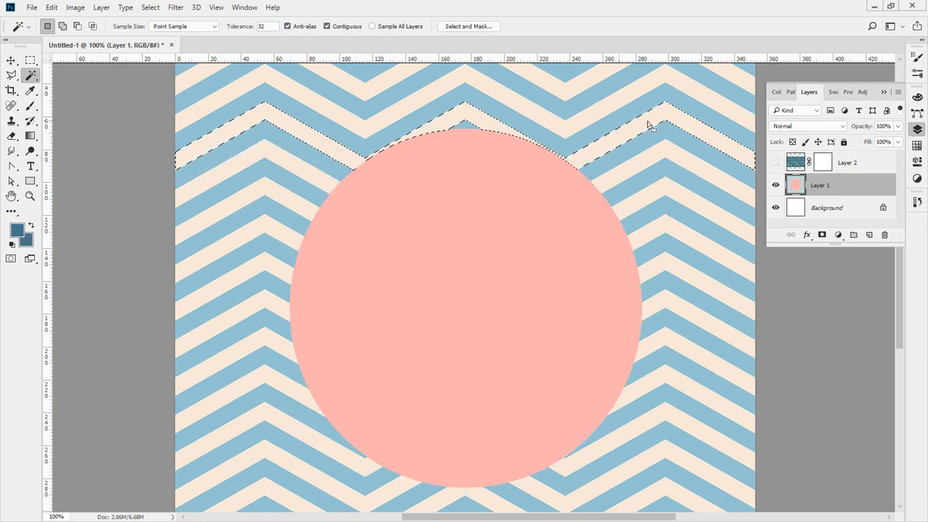
pyautogui.click(287, 170)
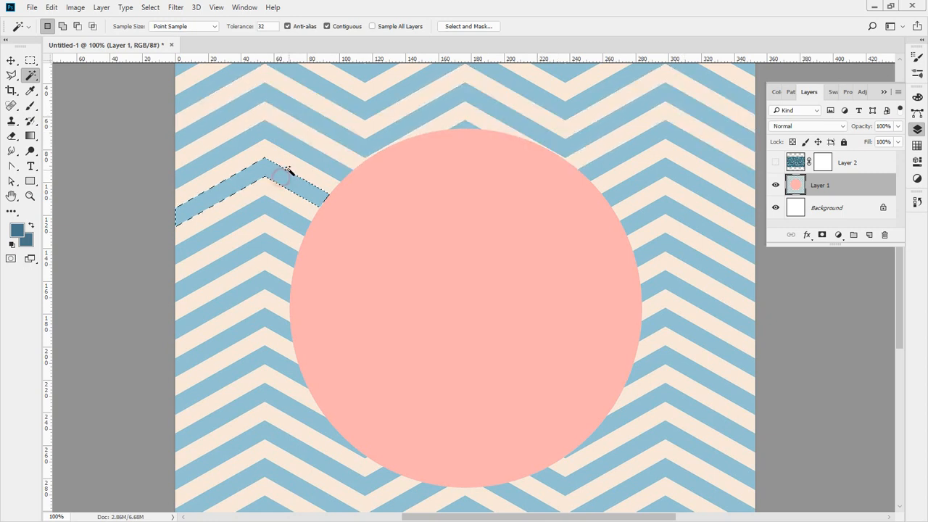
pyautogui.click(310, 140)
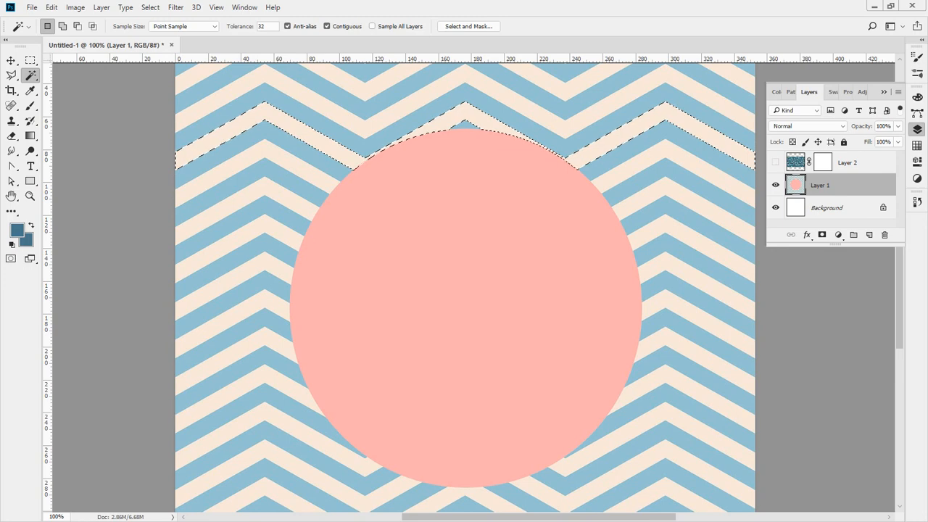
# - Clear the stripe selection, show Layer 2, and select the outline of Layer 1's pink circle over the leaf pattern
pyautogui.hotkey('ctrl', 'd')
pyautogui.hotkey('ctrl', 'shift', 'd')
pyautogui.click(775, 162)
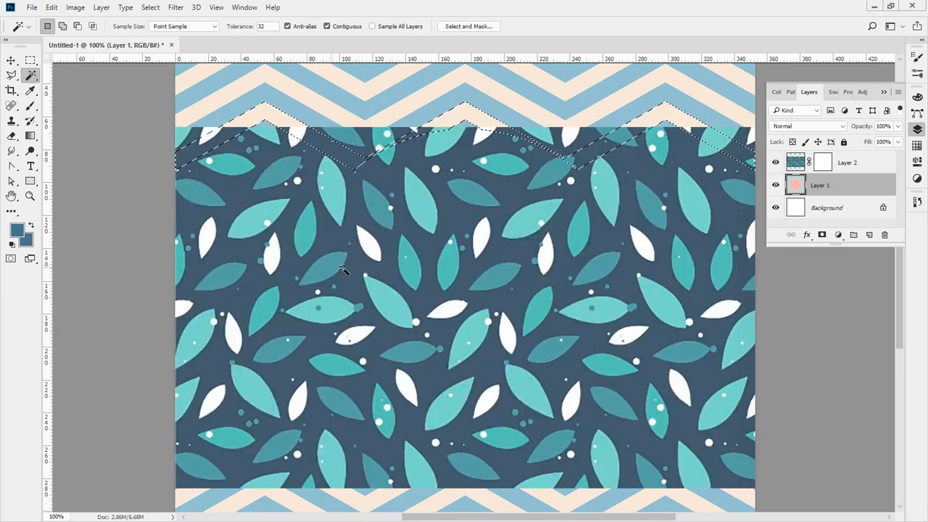
pyautogui.keyDown('ctrl'); pyautogui.click(794, 185); pyautogui.keyUp('ctrl')
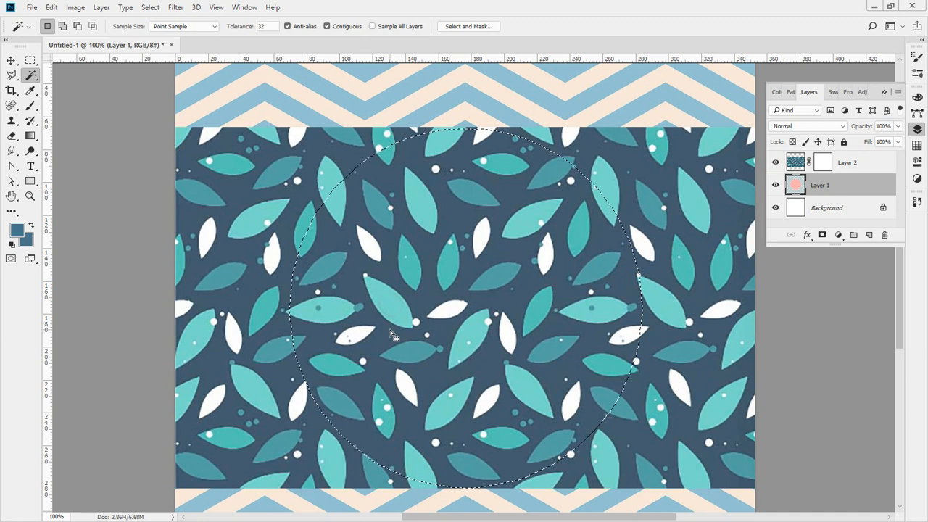
# - Try the Magic Wand on Layer 2's individual leaves and dark blue background, and clear the selection
pyautogui.click(795, 163)
pyautogui.hotkey('ctrl', 'd')
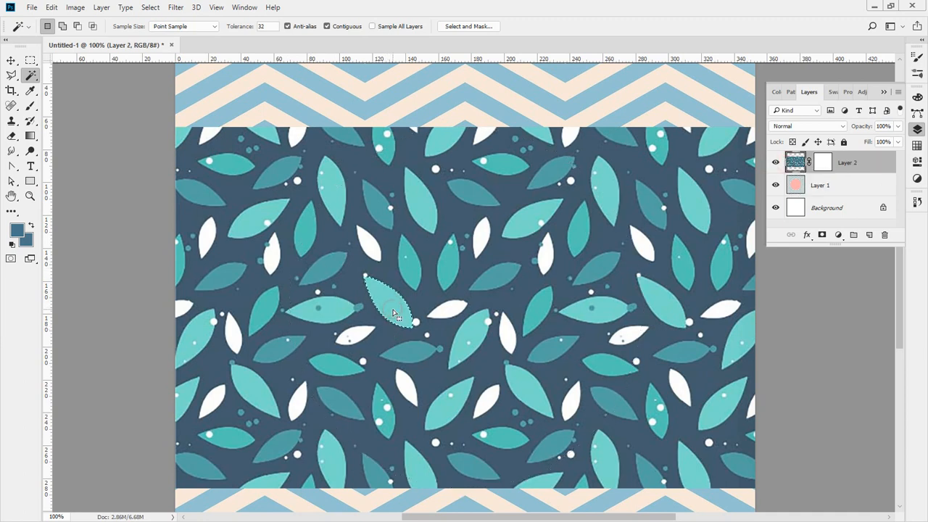
pyautogui.click(348, 289)
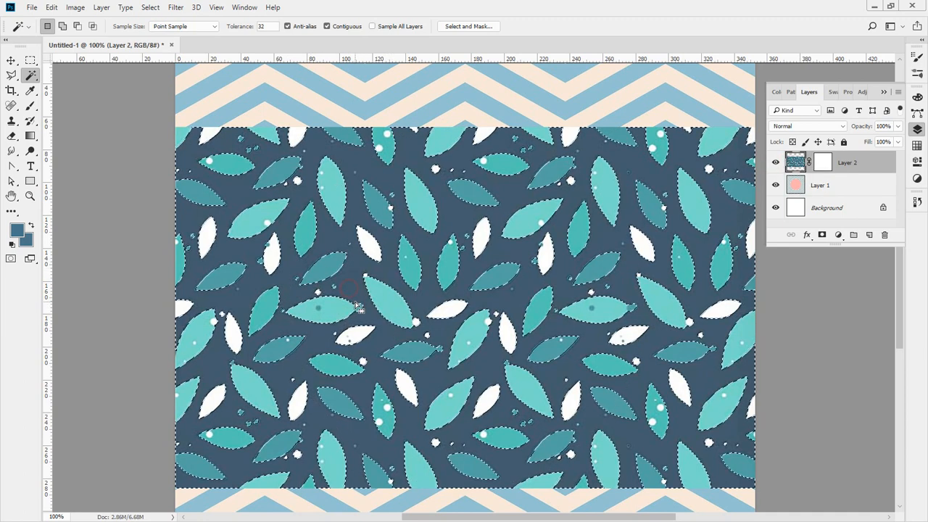
pyautogui.click(334, 265)
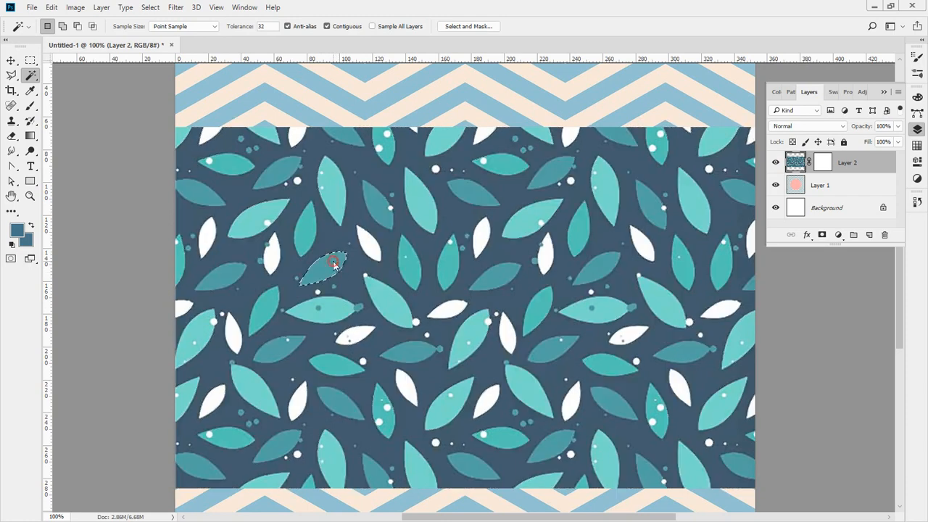
pyautogui.click(243, 310)
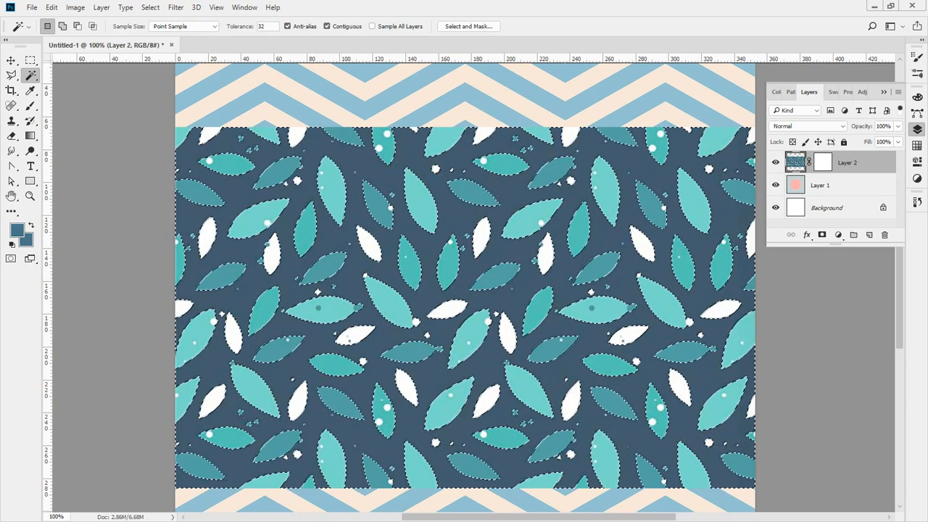
pyautogui.hotkey('ctrl', 'd')
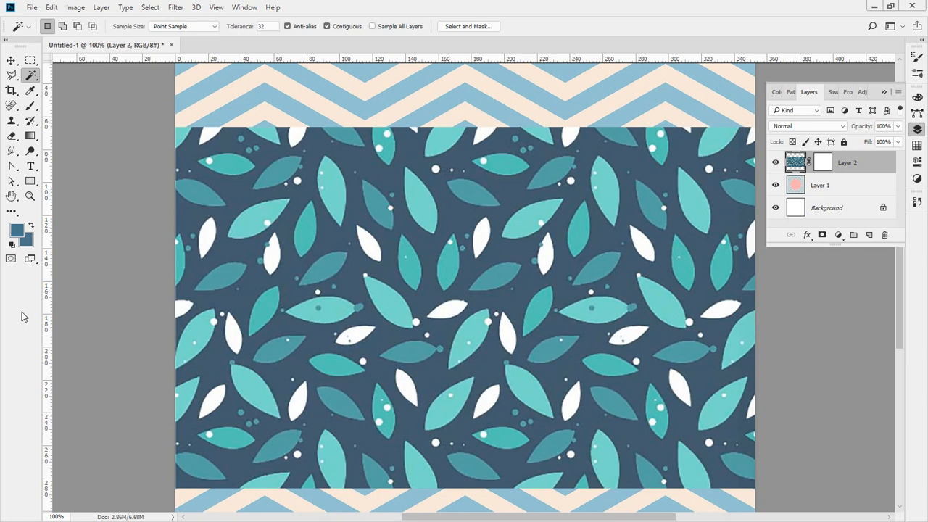
# - Paste the skateboarder photo as a new layer and sample several of its concrete areas with the Magic Wand
pyautogui.hotkey('ctrl', 'shift', 'd')
pyautogui.hotkey('ctrl', 'v')
pyautogui.click(492, 341)
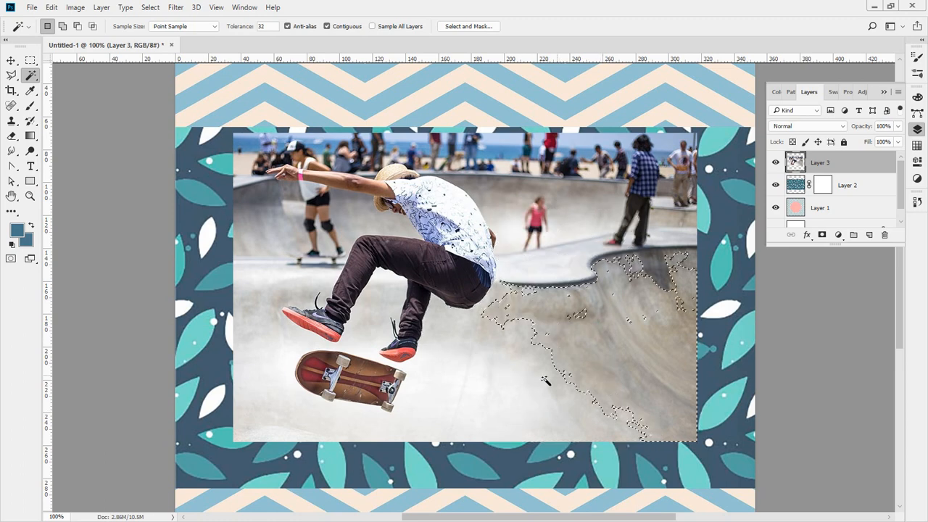
pyautogui.click(266, 321)
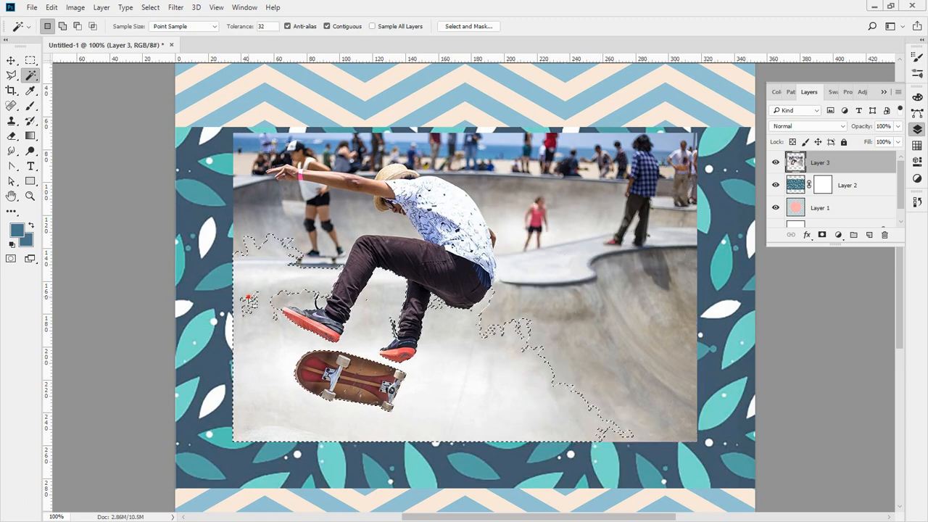
pyautogui.click(257, 229)
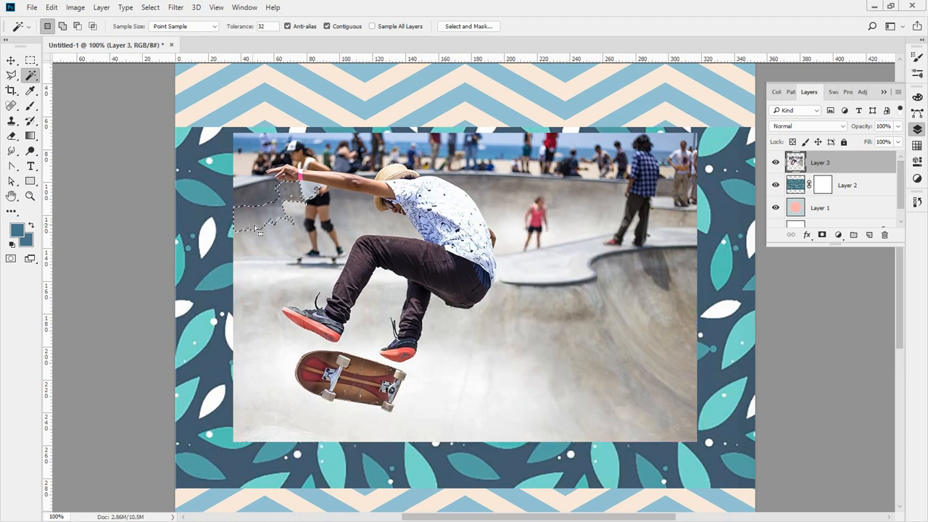
pyautogui.click(584, 206)
pyautogui.click(497, 210)
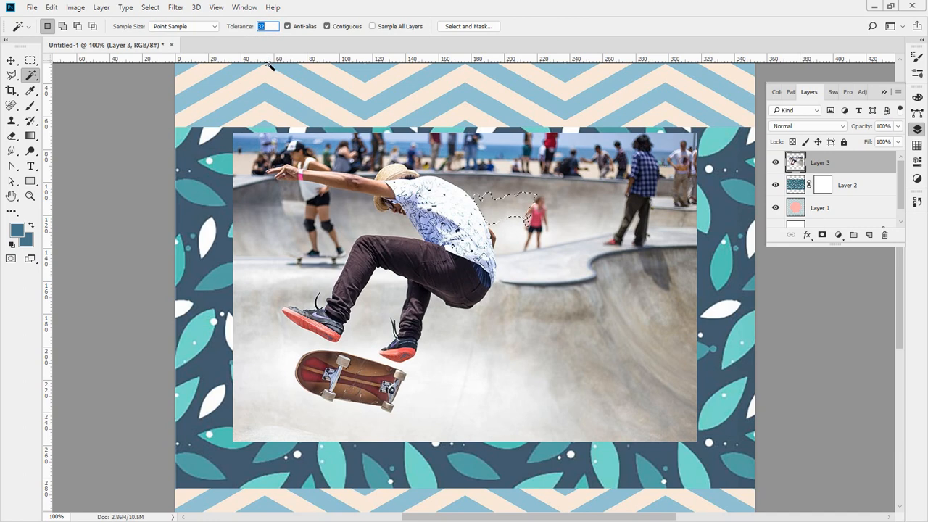
# - Set the Magic Wand tolerance to 10 and sample the concrete ramp in the skateboarder photo at several spots
pyautogui.write('10')
pyautogui.click(578, 353)
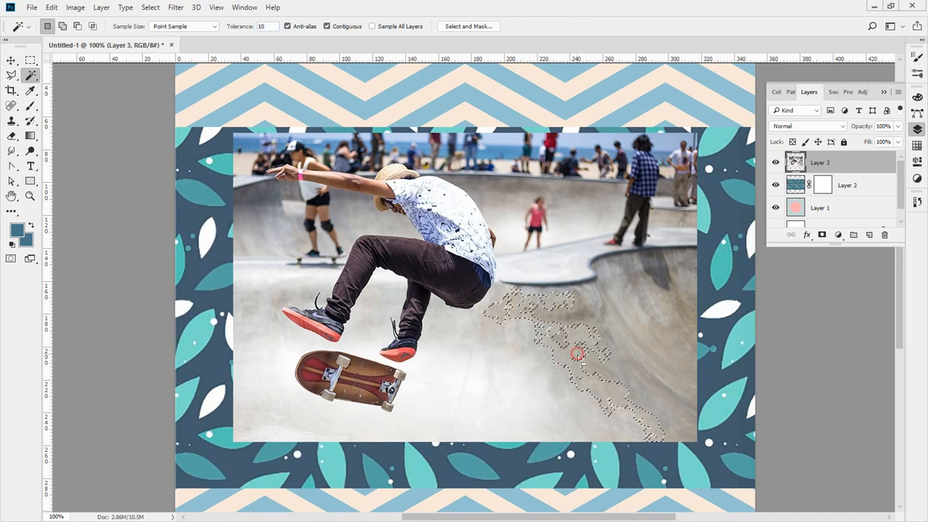
pyautogui.click(657, 347)
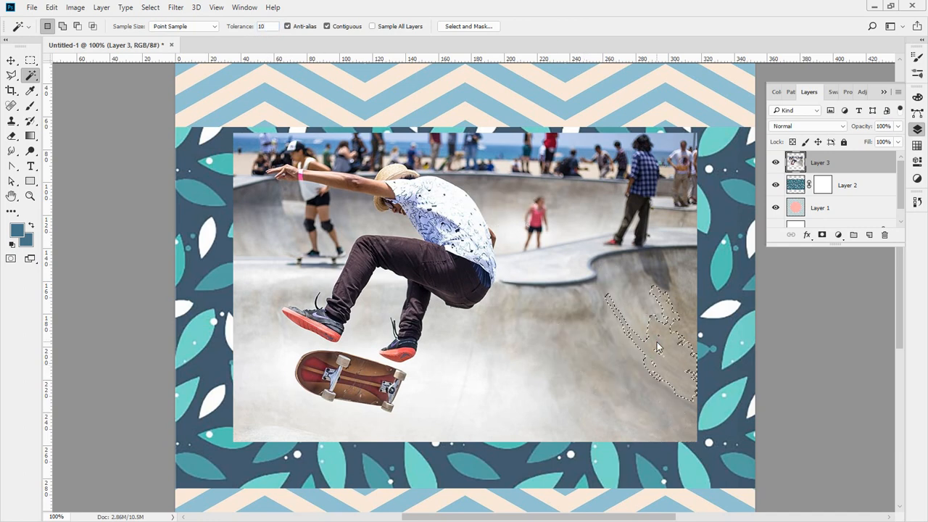
pyautogui.click(569, 351)
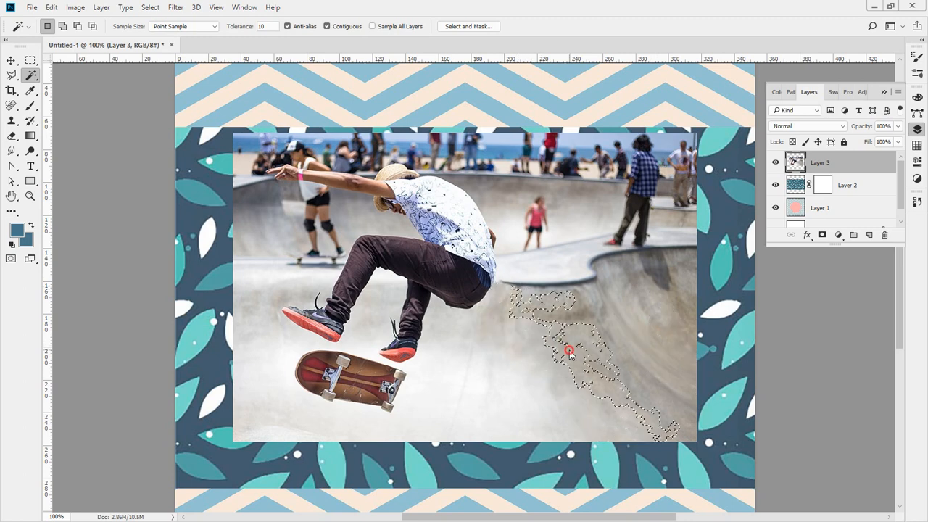
# - Set the Magic Wand tolerance to 100 and sample various concrete areas across the skateboarder photo
pyautogui.click(266, 26)
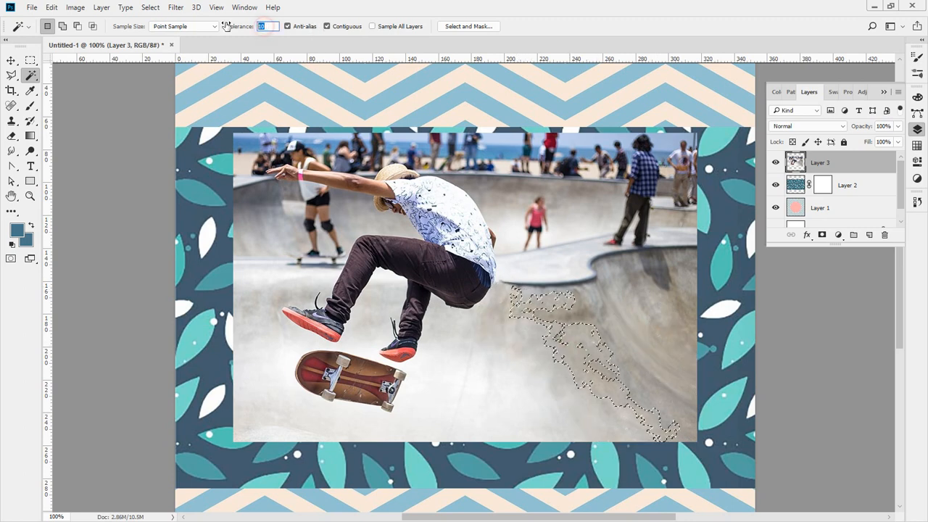
pyautogui.write('100')
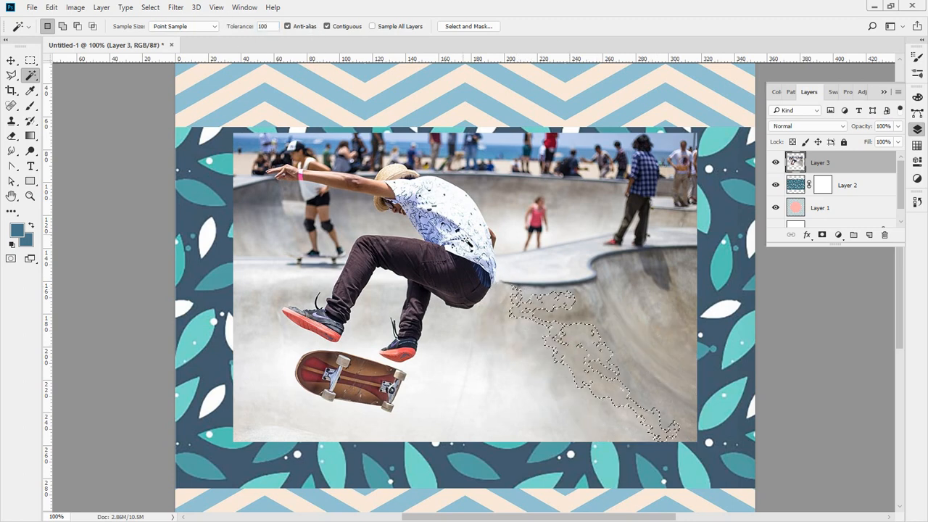
pyautogui.click(517, 209)
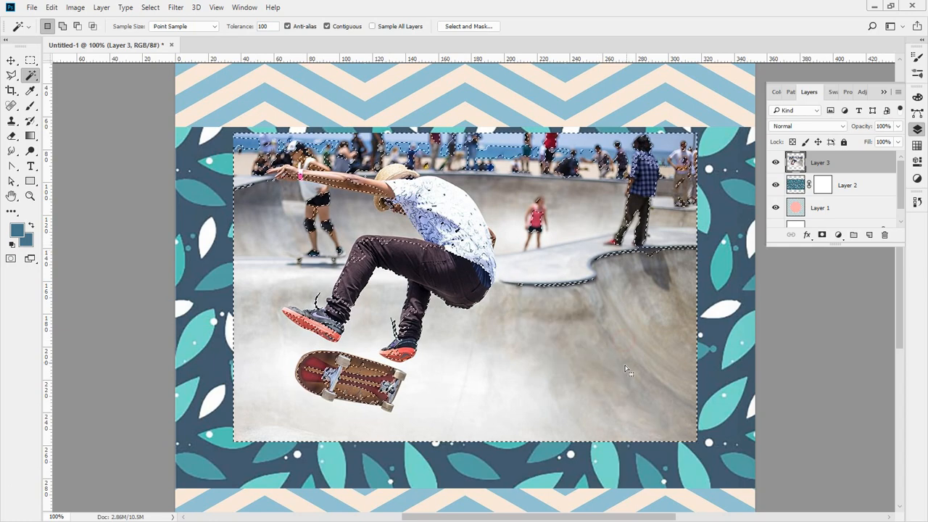
pyautogui.click(517, 206)
pyautogui.click(532, 268)
pyautogui.click(545, 371)
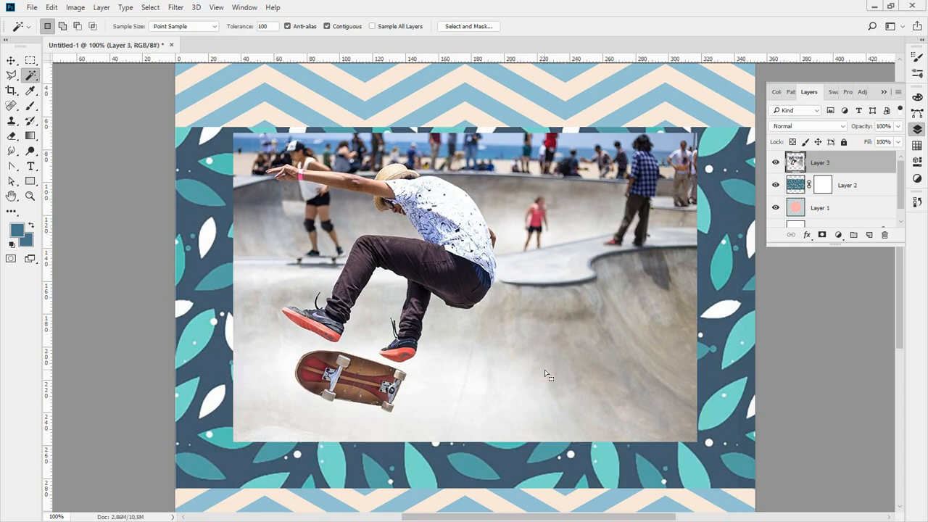
pyautogui.click(654, 304)
pyautogui.click(474, 410)
pyautogui.click(526, 403)
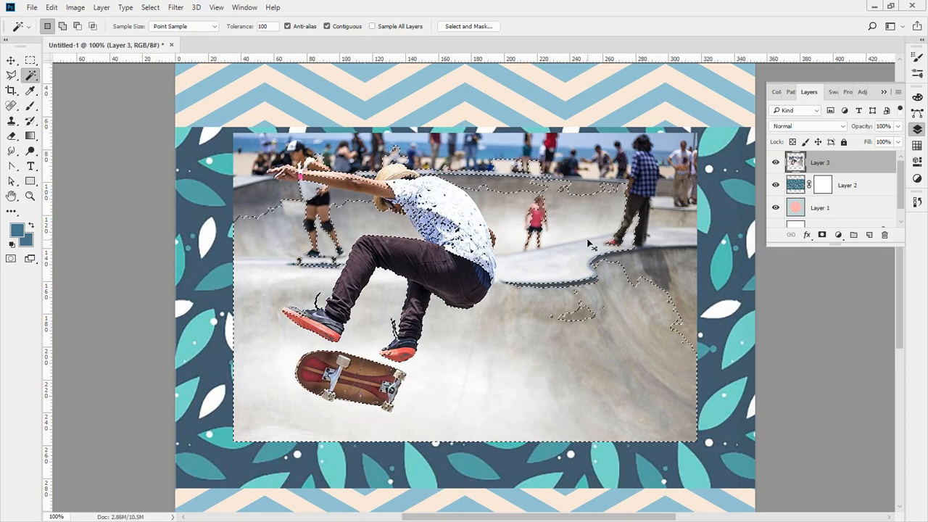
# - Clear the selection and delete the skateboarder photo's layer
pyautogui.hotkey('ctrl', 'd')
pyautogui.moveTo(527, 217); pyautogui.dragTo(471, 258)
pyautogui.moveTo(470, 209); pyautogui.dragTo(552, 291)
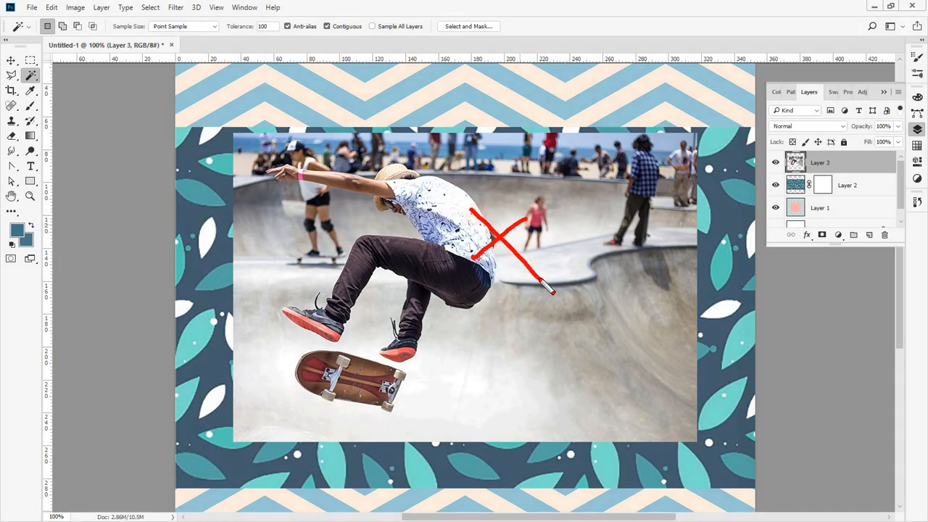
pyautogui.moveTo(833, 164); pyautogui.dragTo(884, 235)
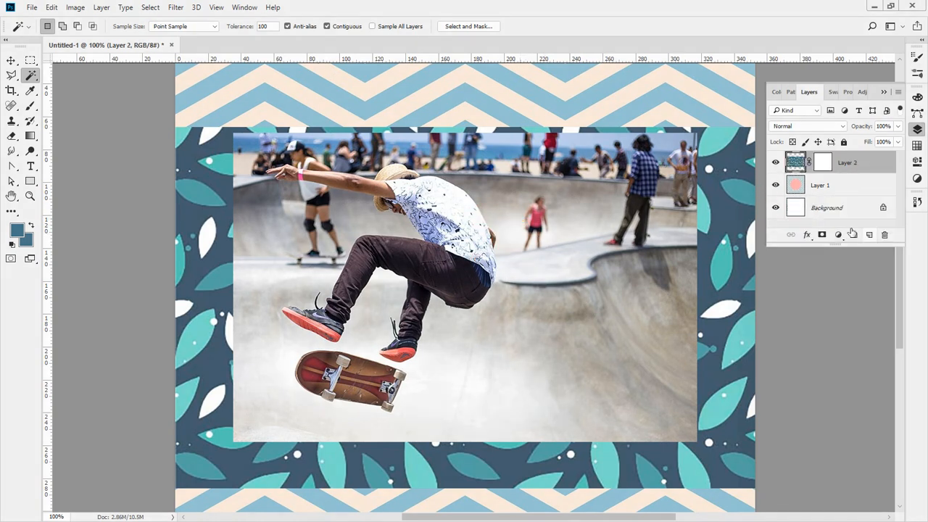
pyautogui.moveTo(467, 236); pyautogui.dragTo(474, 239)
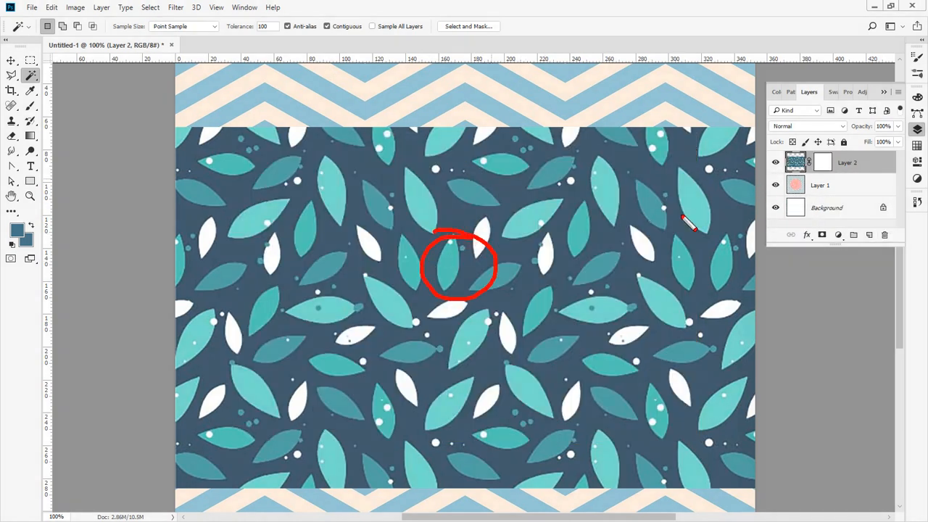
# - Hide Layer 2, try the Magic Wand on Layer 1 at a tolerance of 100, and clear the resulting selection
pyautogui.click(775, 162)
pyautogui.click(824, 186)
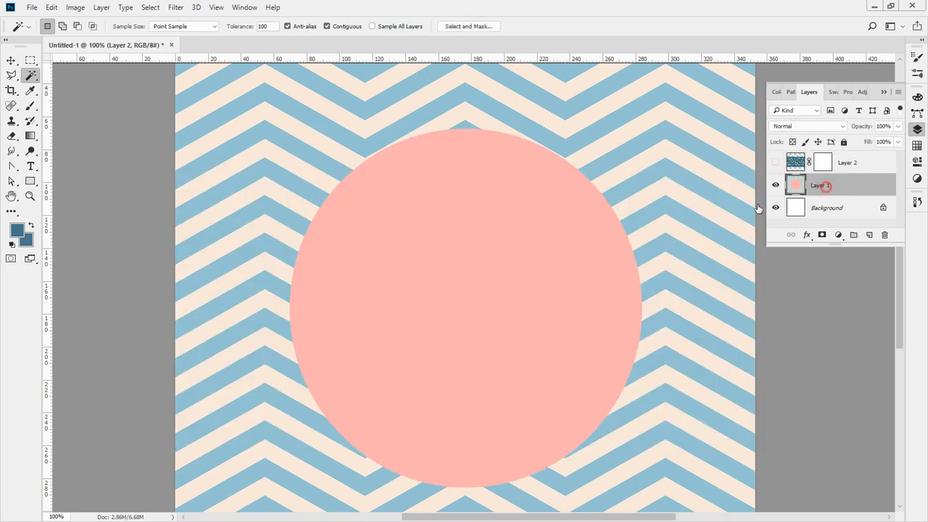
pyautogui.click(475, 253)
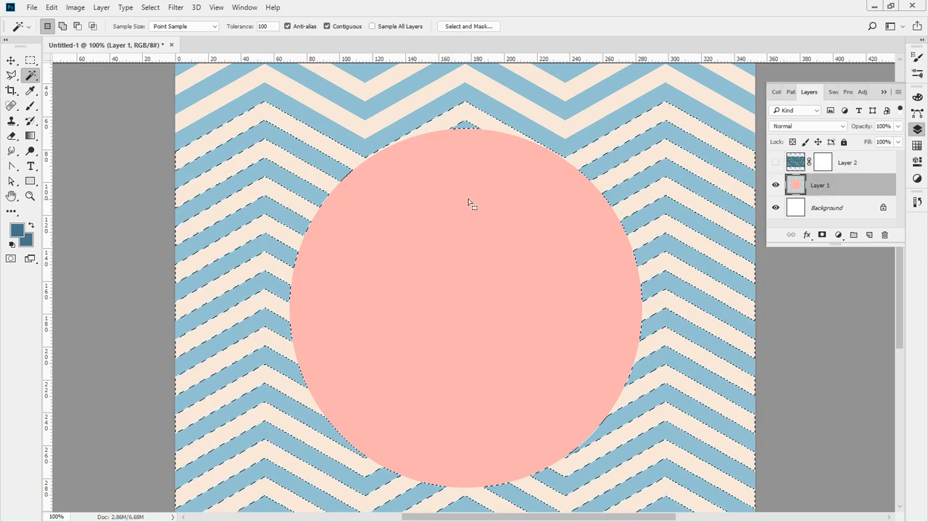
pyautogui.hotkey('ctrl', 'd')
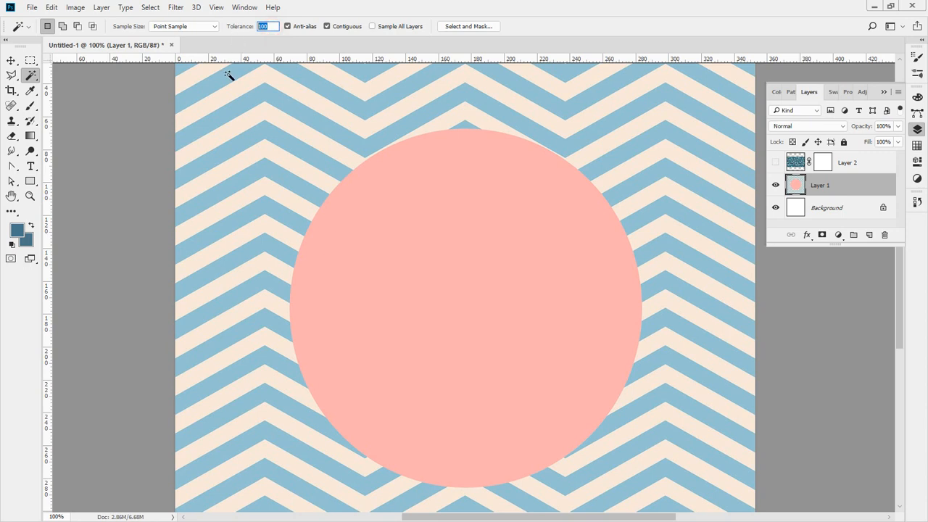
# - Set the Magic Wand tolerance to 32 and select the pink circle on Layer 1
pyautogui.press('Return')
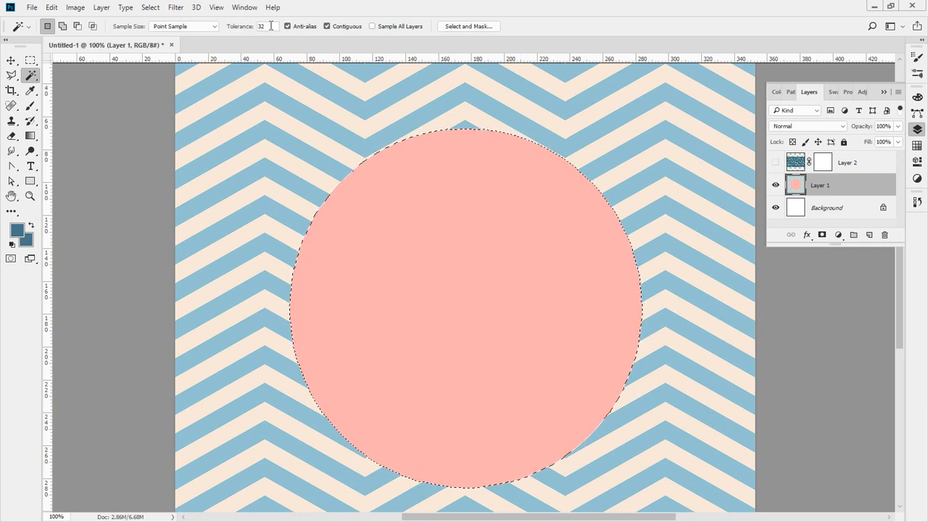
pyautogui.moveTo(271, 26)
pyautogui.mouseDown()
pyautogui.moveTo(253, 40)
pyautogui.moveTo(234, 12)
pyautogui.moveTo(278, 29)
pyautogui.moveTo(255, 40)
pyautogui.moveTo(331, 139)
pyautogui.mouseUp()
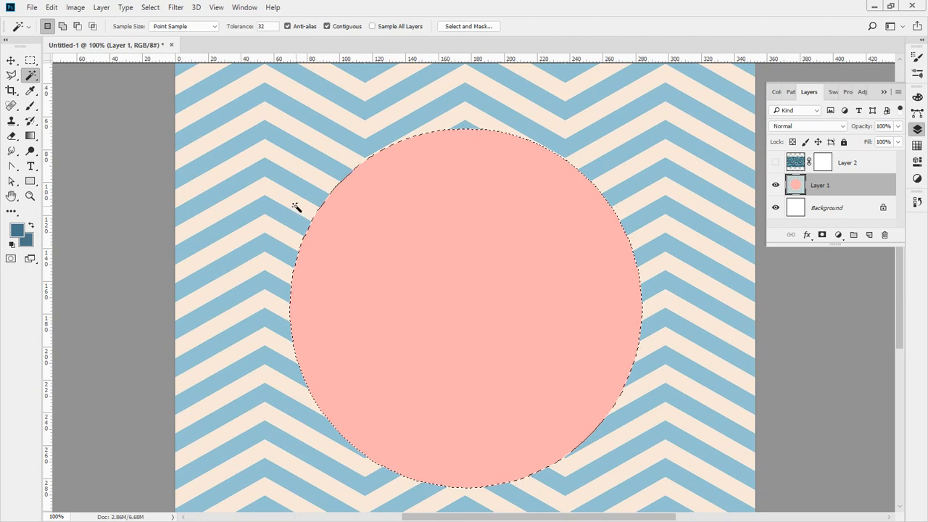
# - Add the chevron stripes beside the pink circle to the selection, subtract them again, and deselect
pyautogui.press('shift')
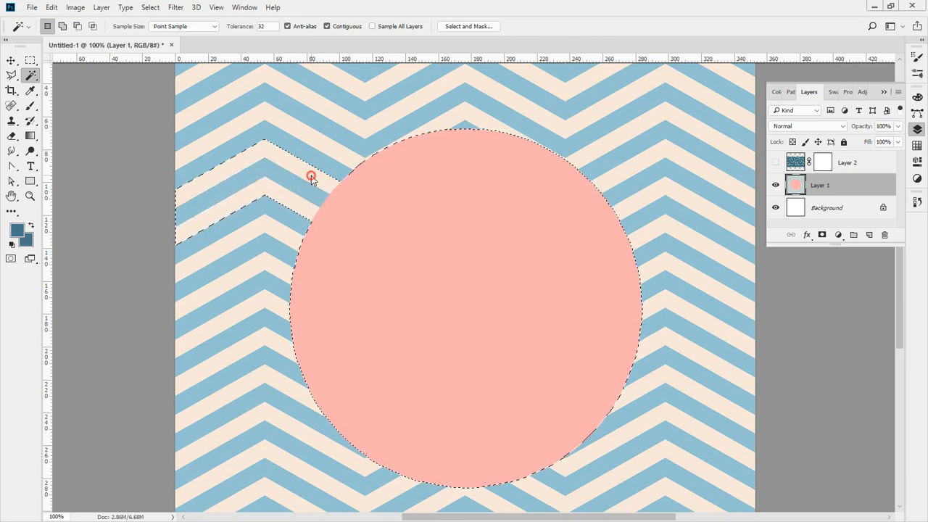
pyautogui.keyDown('shift'); pyautogui.click(313, 161); pyautogui.keyUp('shift')
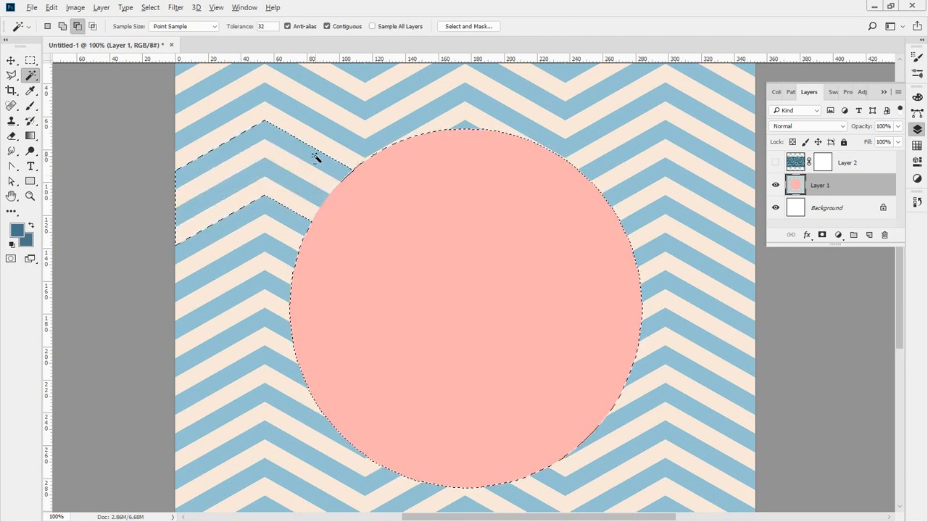
pyautogui.keyDown('alt'); pyautogui.click(300, 174); pyautogui.keyUp('alt')
pyautogui.keyDown('alt'); pyautogui.click(292, 200); pyautogui.keyUp('alt')
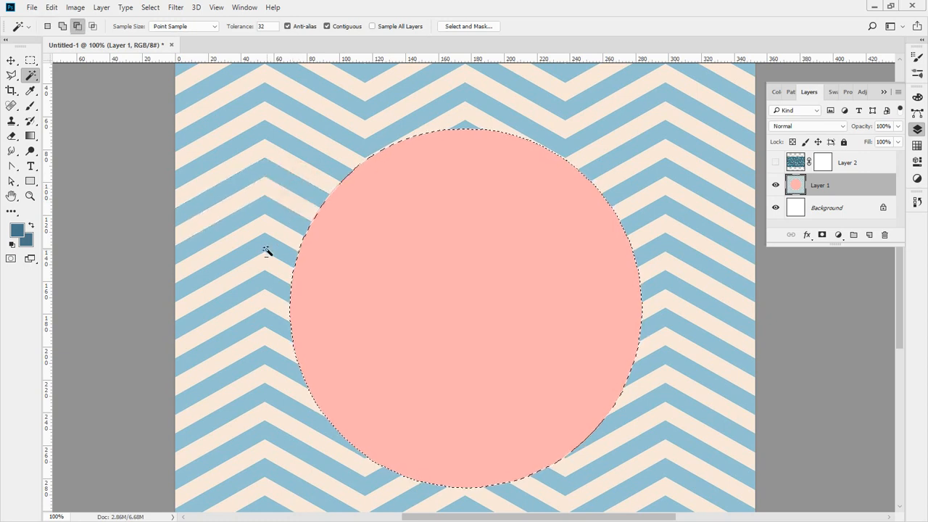
pyautogui.click(499, 333)
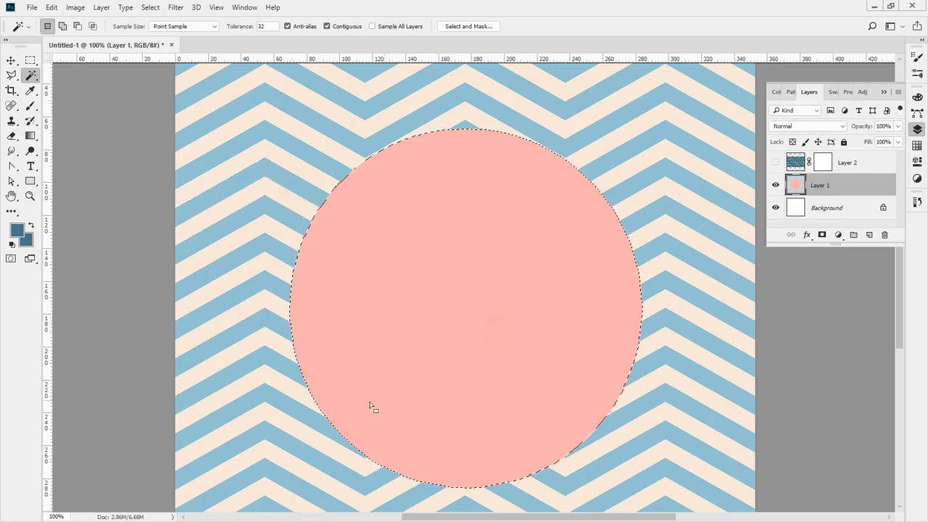
pyautogui.hotkey('ctrl', 'alt', 'd')
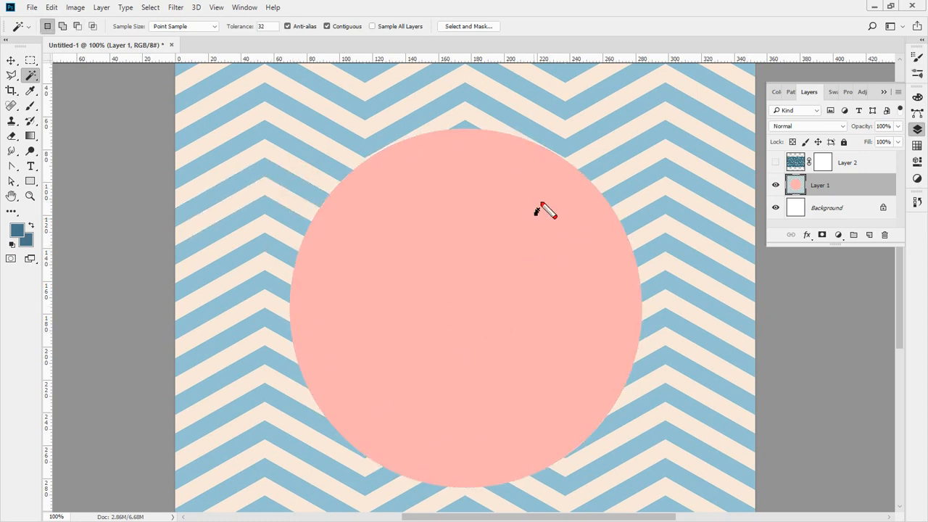
# - Select the pink circle on Layer 1 with the Magic Wand and deselect it again
pyautogui.moveTo(541, 202); pyautogui.dragTo(493, 238)
pyautogui.moveTo(493, 215)
pyautogui.mouseDown()
pyautogui.moveTo(488, 241)
pyautogui.moveTo(481, 200)
pyautogui.mouseUp()
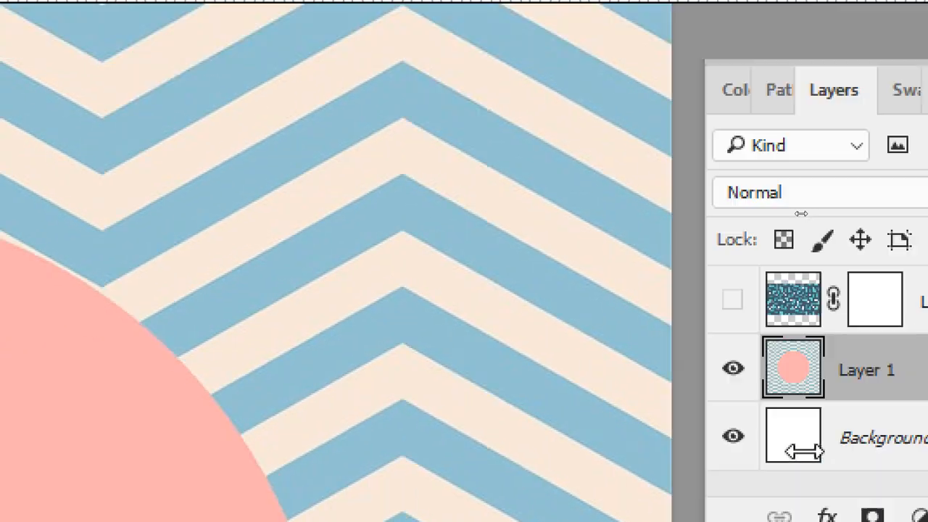
pyautogui.keyDown('ctrl'); pyautogui.click(819, 374); pyautogui.keyUp('ctrl')
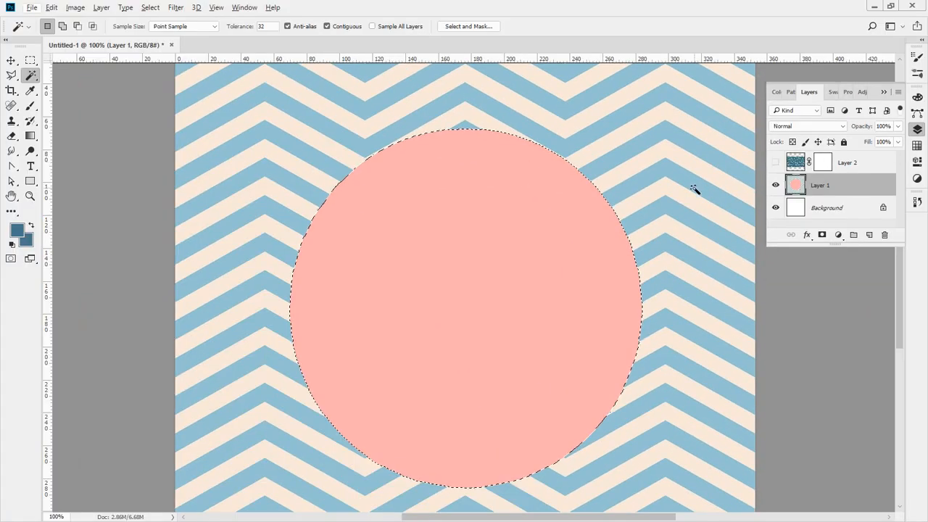
pyautogui.click(614, 243)
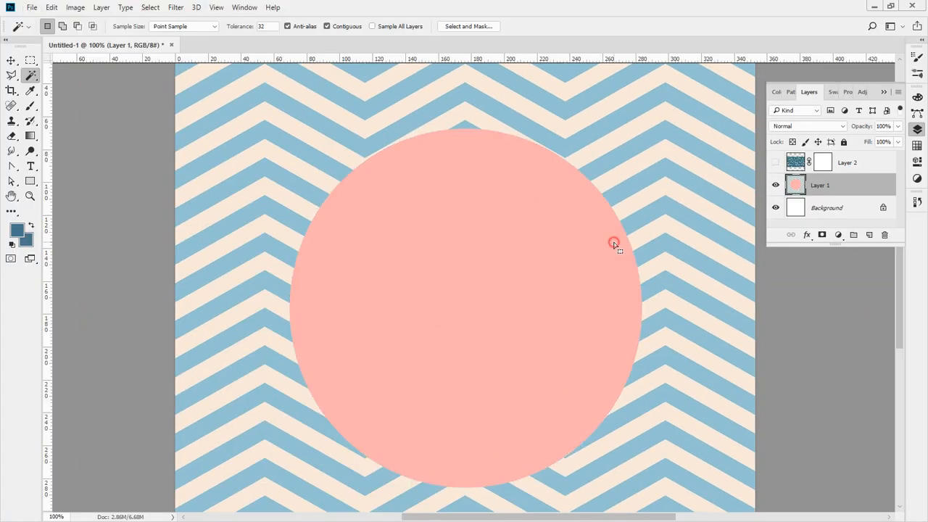
pyautogui.click(574, 262)
pyautogui.click(524, 277)
pyautogui.click(529, 262)
pyautogui.click(537, 254)
# - Sample hidden Layer 2's leaf pattern with the Magic Wand while its mask is active, briefly showing the layer to compare
pyautogui.click(842, 161)
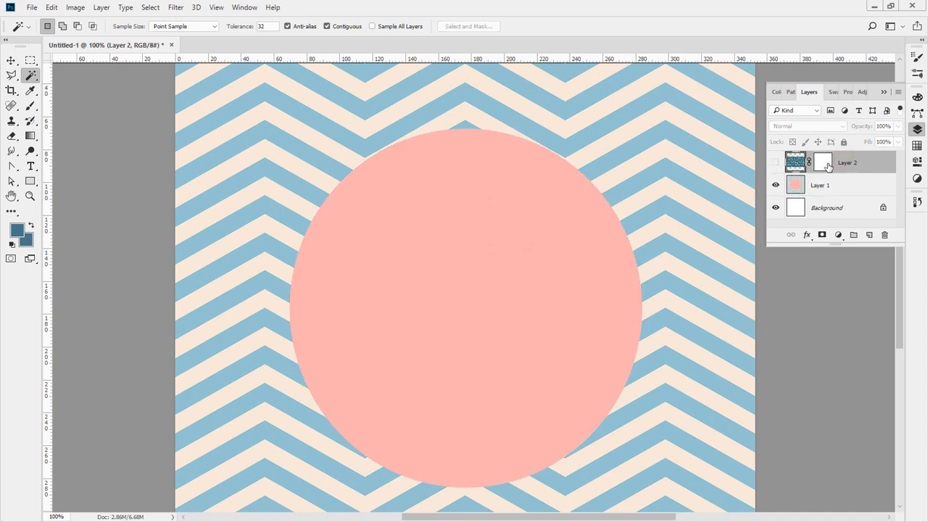
pyautogui.click(823, 162)
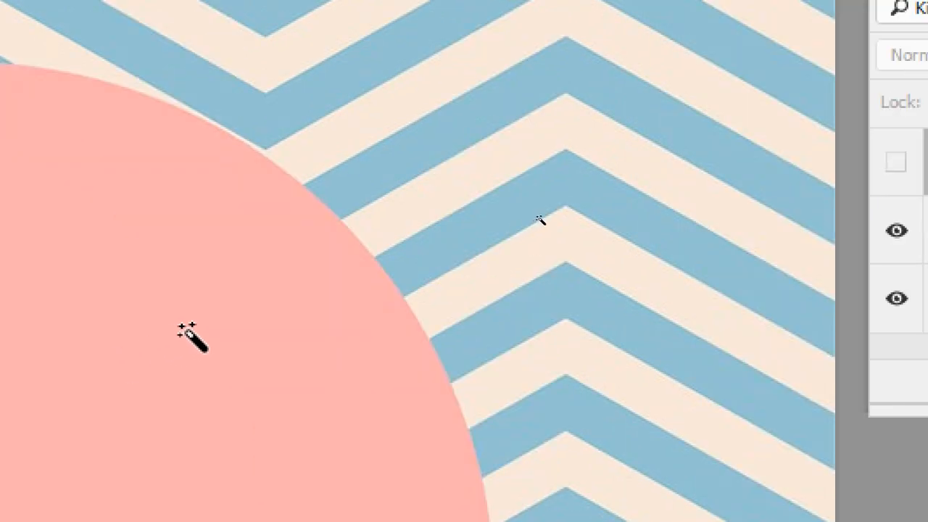
pyautogui.click(190, 333)
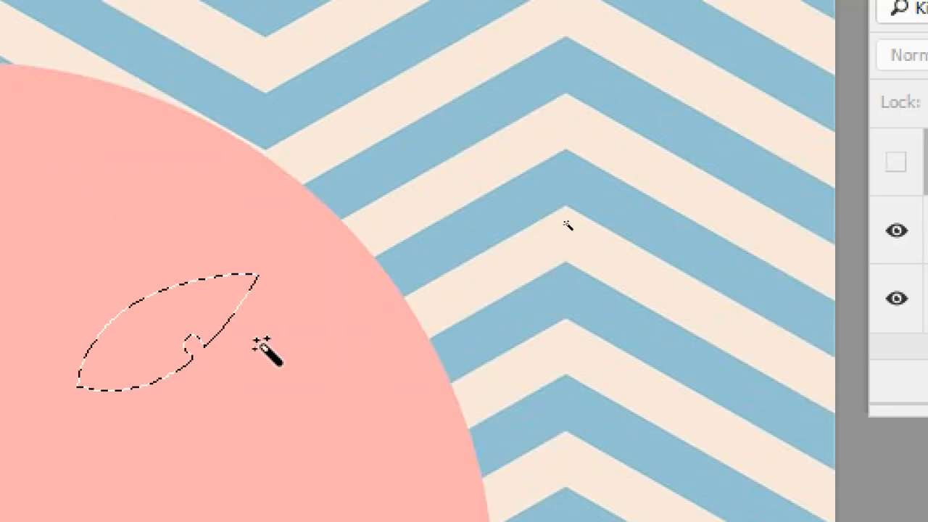
pyautogui.click(275, 349)
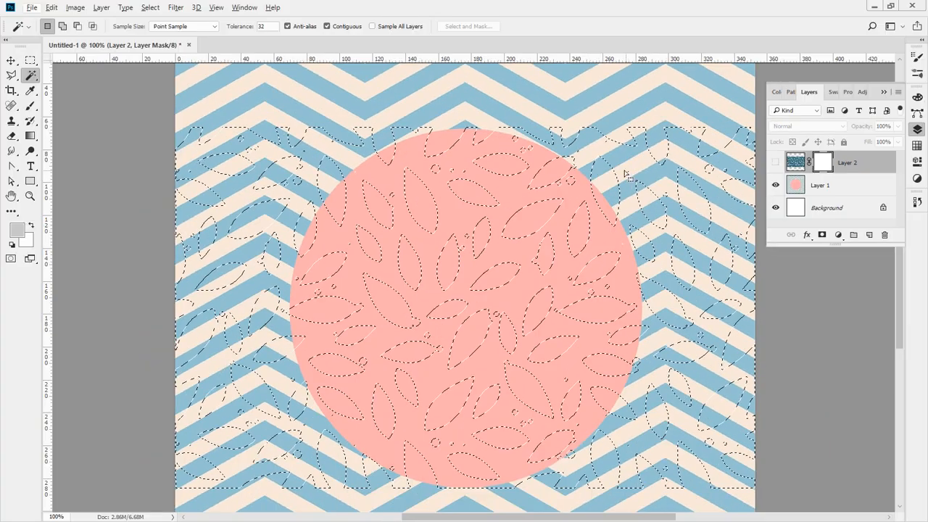
pyautogui.click(775, 162)
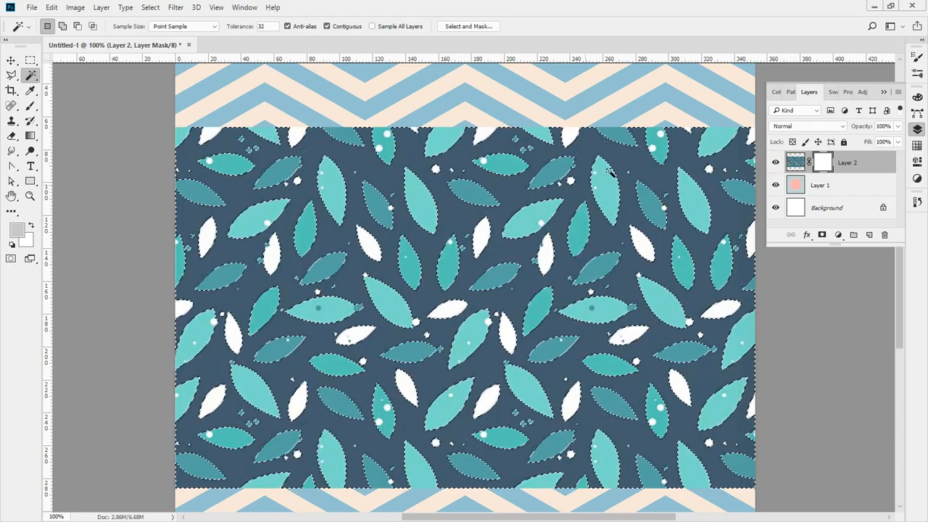
pyautogui.click(774, 162)
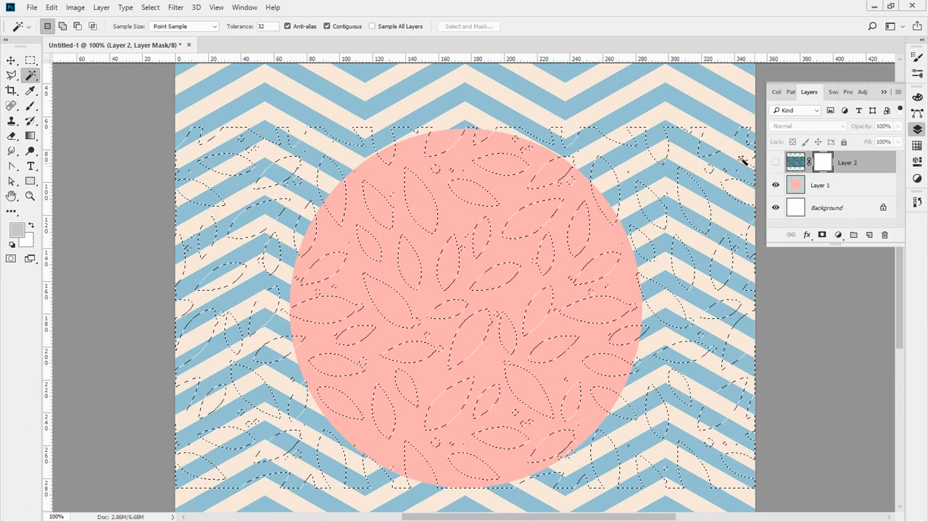
# - Compare Magic Wand selections made with Sample All Layers on and off while hidden Layer 2's mask is active
pyautogui.click(373, 26)
pyautogui.click(455, 166)
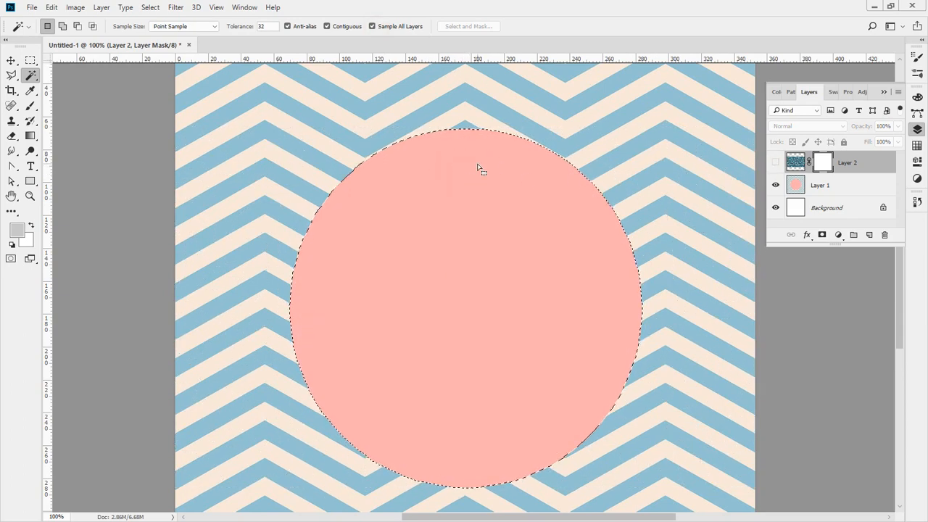
pyautogui.click(496, 223)
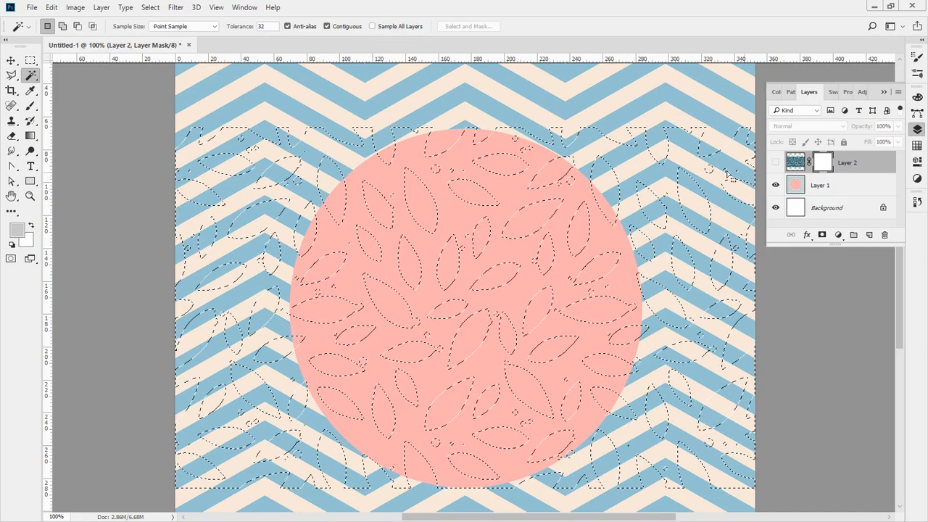
pyautogui.click(684, 194)
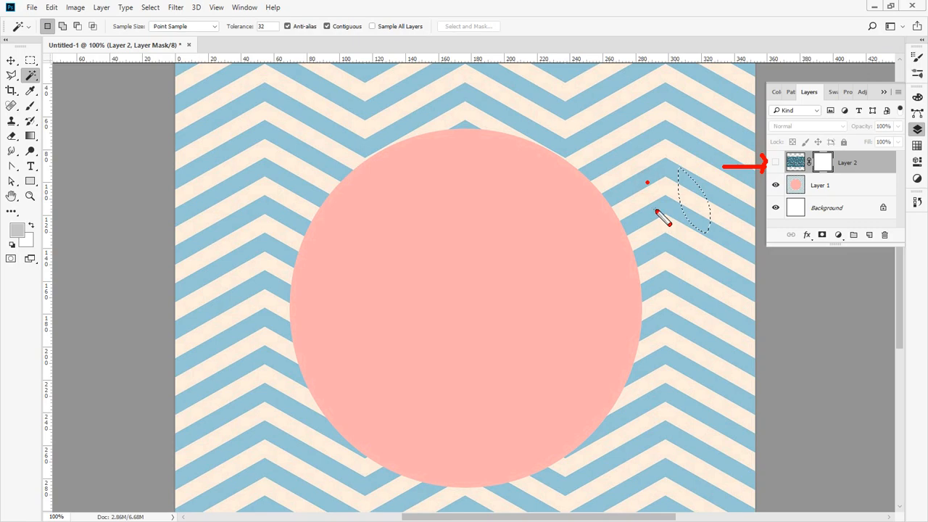
pyautogui.click(668, 154)
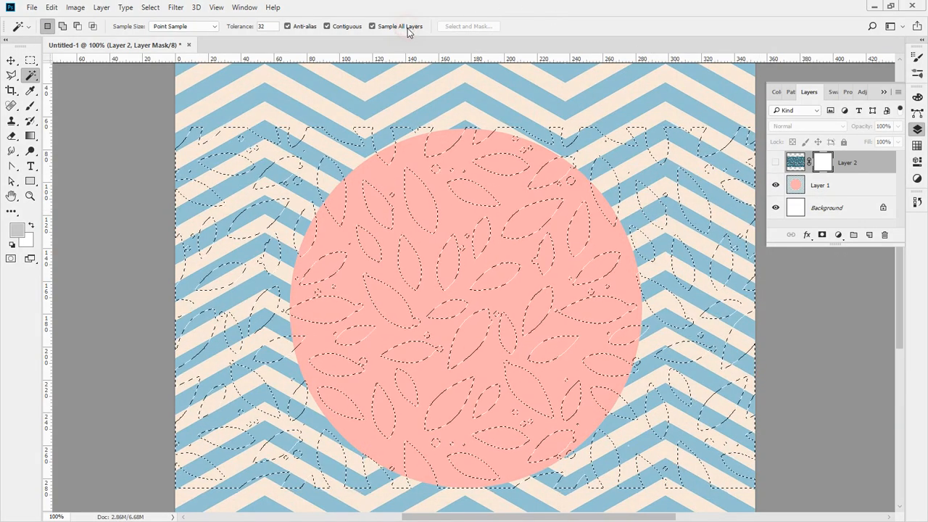
# - With Sample All Layers turned on, sample the pink circle and a blue chevron stripe while Layer 2's mask is active
pyautogui.click(491, 217)
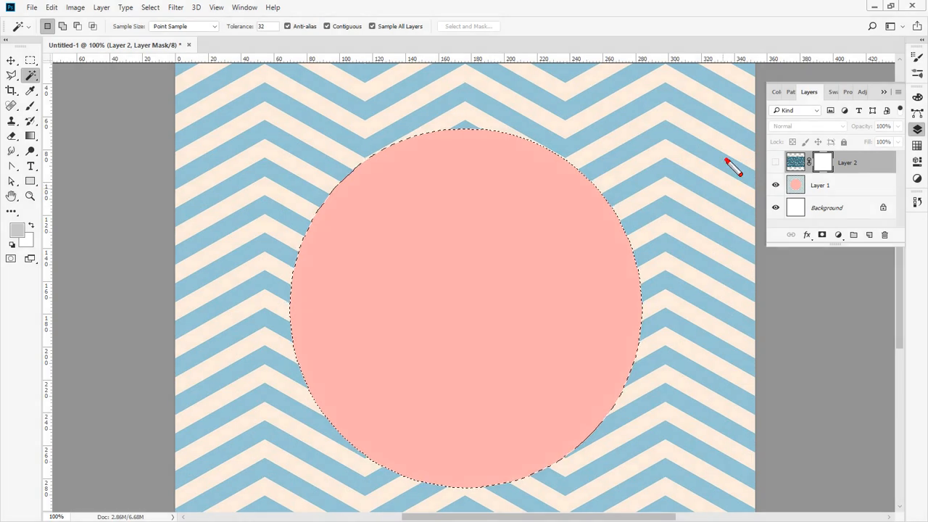
pyautogui.moveTo(725, 159)
pyautogui.mouseDown()
pyautogui.moveTo(769, 155)
pyautogui.moveTo(743, 165)
pyautogui.mouseUp()
pyautogui.moveTo(715, 194)
pyautogui.mouseDown()
pyautogui.moveTo(751, 184)
pyautogui.moveTo(738, 179)
pyautogui.moveTo(742, 192)
pyautogui.mouseUp()
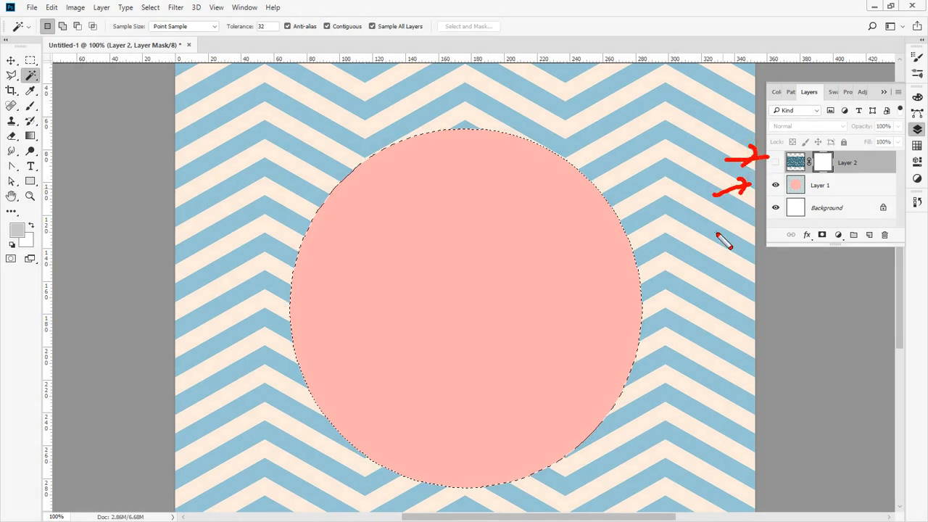
pyautogui.press('Escape')
pyautogui.click(470, 221)
pyautogui.click(476, 252)
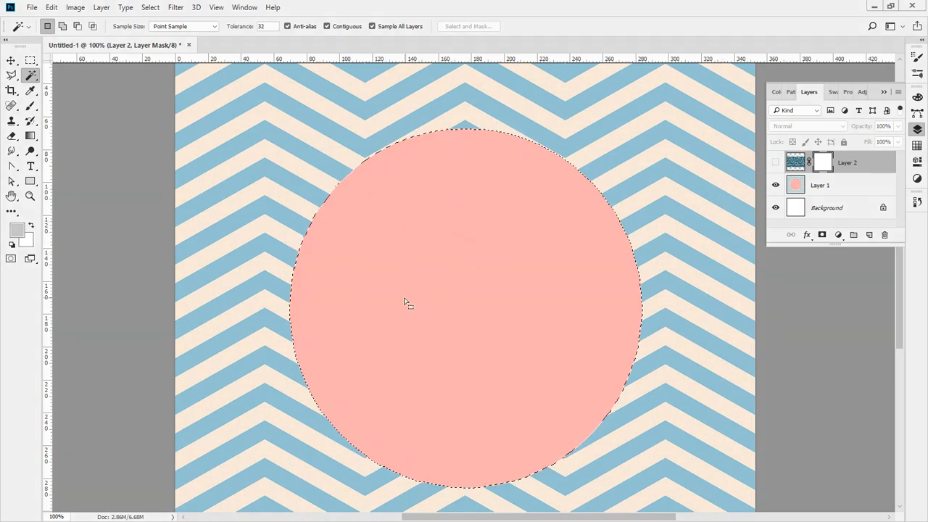
pyautogui.click(265, 210)
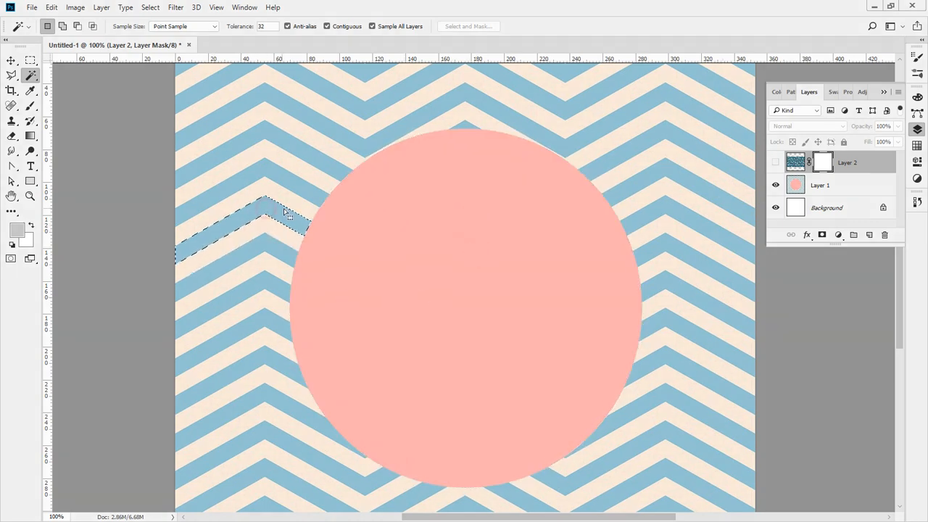
pyautogui.click(289, 211)
pyautogui.moveTo(442, 178)
pyautogui.mouseDown()
pyautogui.moveTo(410, 260)
pyautogui.moveTo(506, 198)
pyautogui.moveTo(434, 172)
pyautogui.moveTo(410, 193)
pyautogui.mouseUp()
pyautogui.press('Escape')
pyautogui.click(578, 223)
# - Select the pink circle on Layer 1 with the Magic Wand and show Layer 2
pyautogui.click(803, 190)
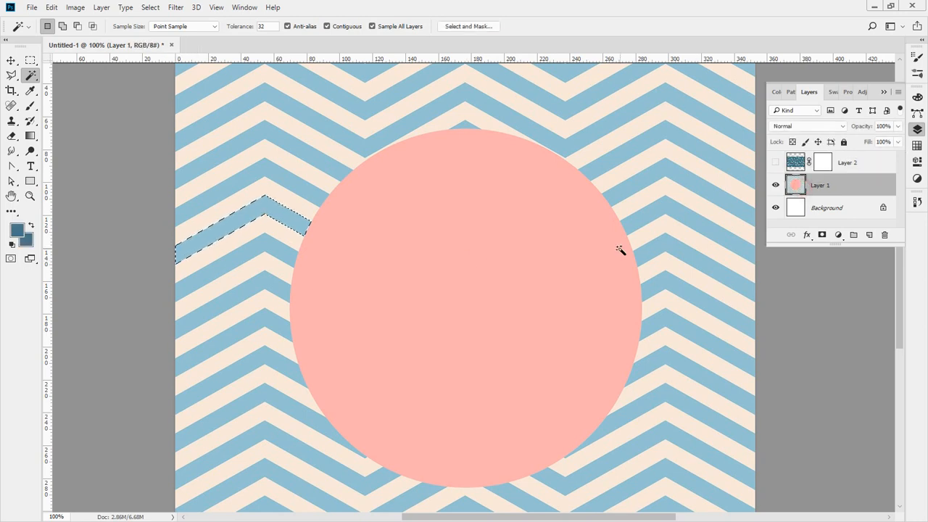
pyautogui.click(446, 256)
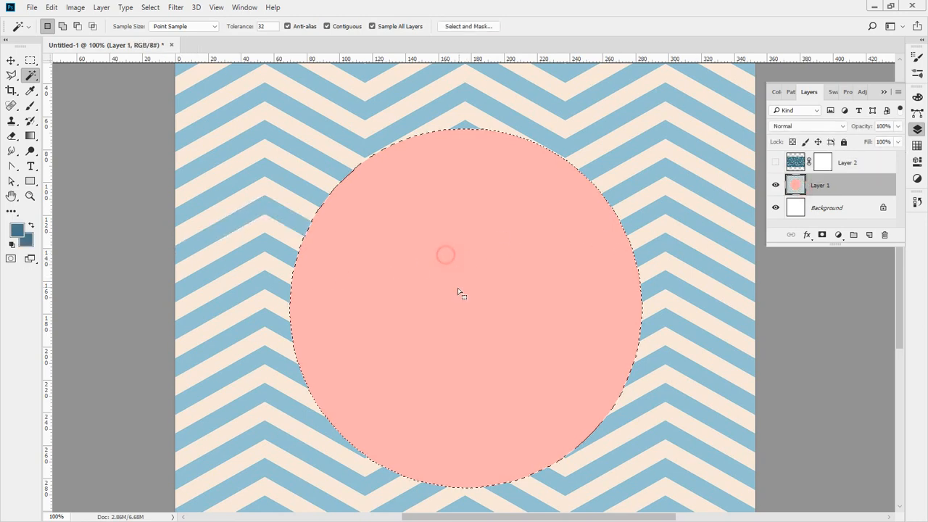
pyautogui.click(774, 164)
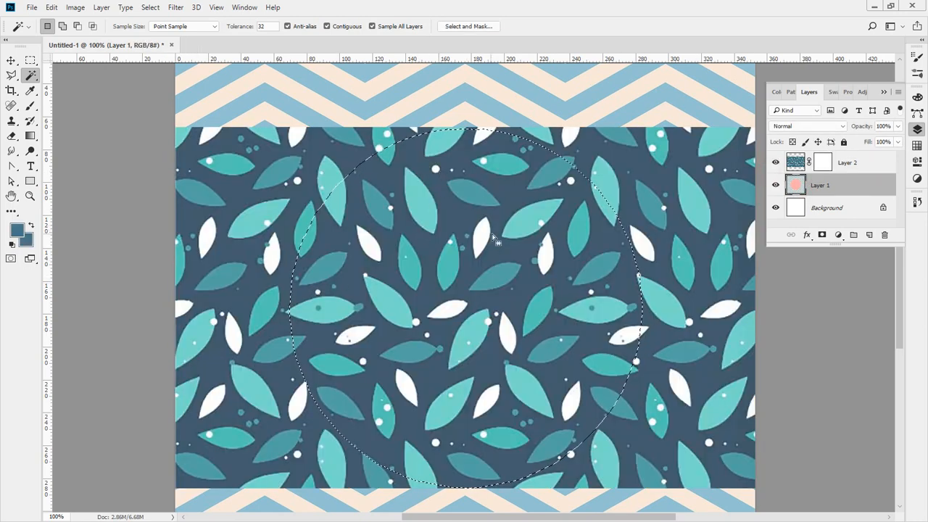
# - Activate Layer 2's mask with default white and black colors, and switch to full screen mode with the menu bar
pyautogui.click(819, 161)
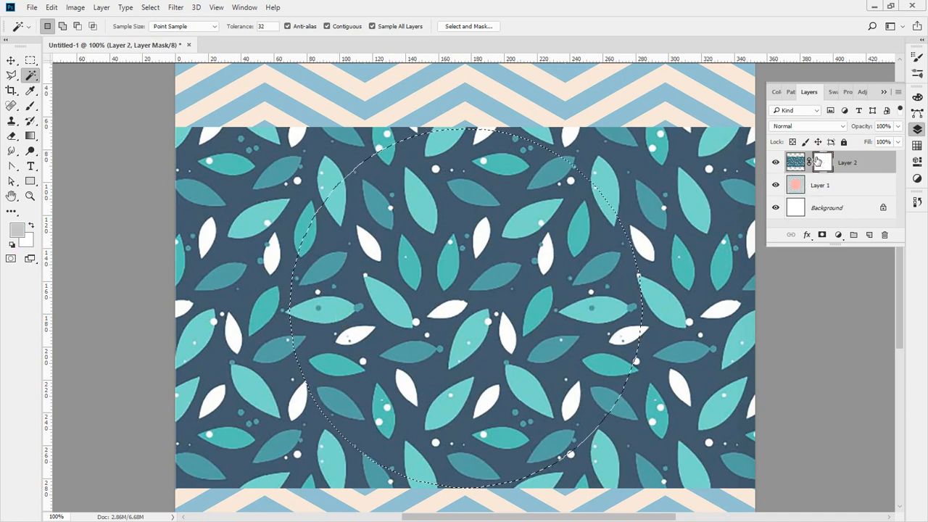
pyautogui.press('d')
pyautogui.press('f')
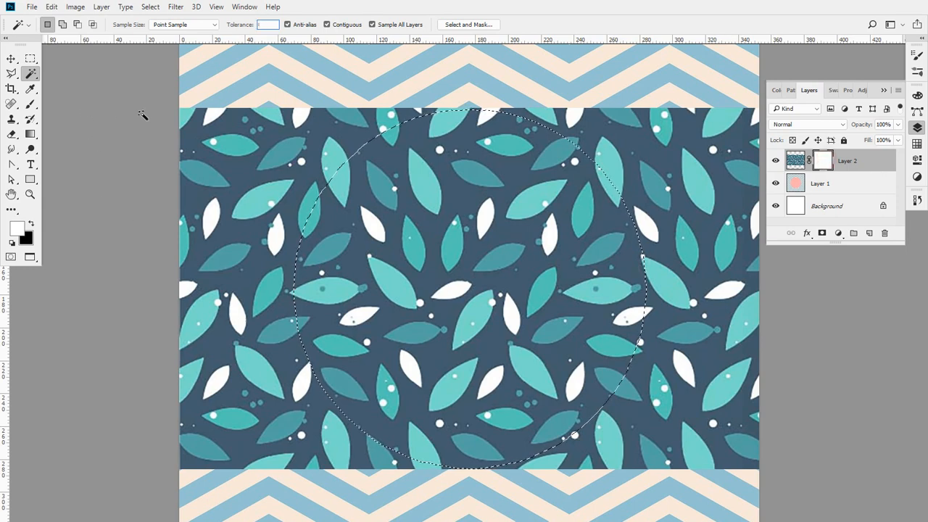
# - Fill the circle selection on Layer 2's mask with black, then restore that area to white
pyautogui.hotkey('alt', 'BackSpace')
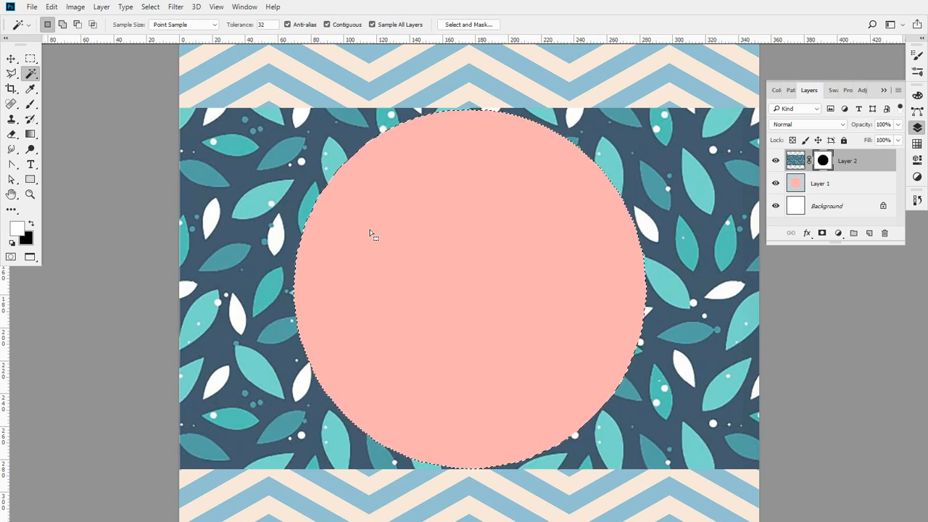
pyautogui.moveTo(512, 205); pyautogui.dragTo(484, 229)
pyautogui.moveTo(705, 134); pyautogui.dragTo(678, 154)
pyautogui.moveTo(682, 138)
pyautogui.mouseDown()
pyautogui.moveTo(677, 155)
pyautogui.moveTo(691, 151)
pyautogui.mouseUp()
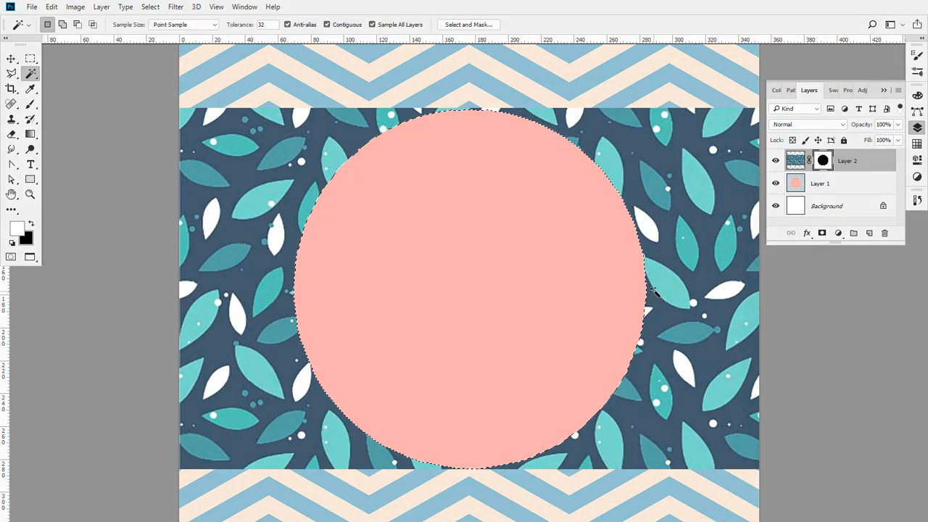
pyautogui.hotkey('alt', 'BackSpace')
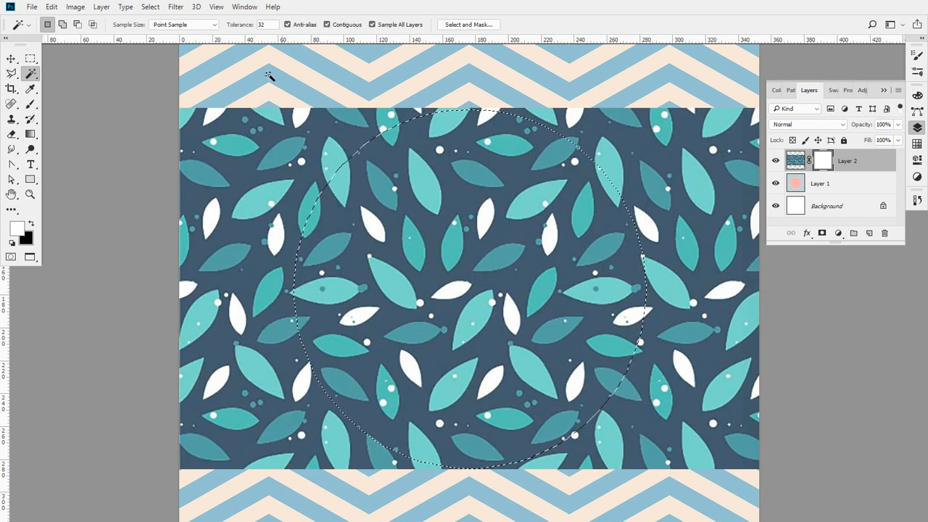
# - Invert the circle selection and fill Layer 2's mask with black to hide the leaf pattern outside the circle
pyautogui.click(150, 7)
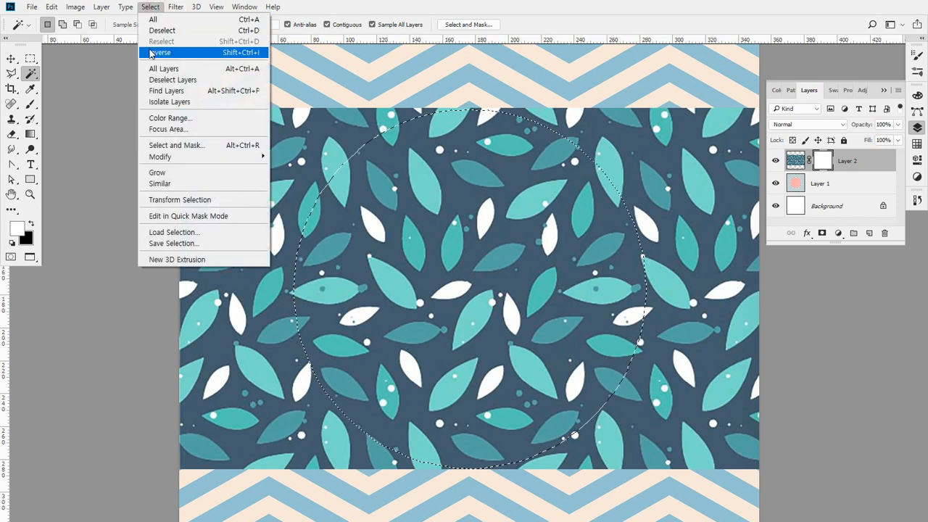
pyautogui.click(186, 53)
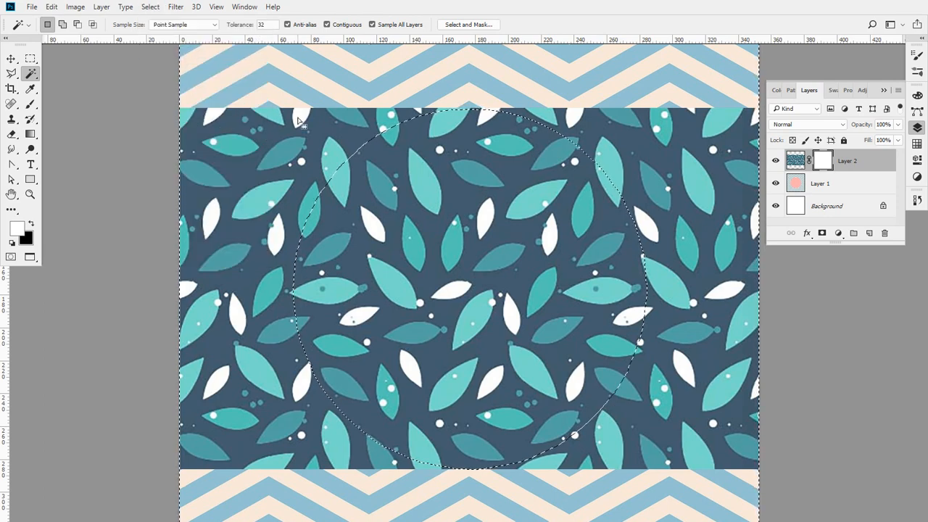
pyautogui.hotkey('ctrl', '2')
pyautogui.moveTo(283, 97)
pyautogui.mouseDown()
pyautogui.moveTo(289, 117)
pyautogui.moveTo(280, 94)
pyautogui.moveTo(289, 107)
pyautogui.moveTo(271, 114)
pyautogui.moveTo(277, 100)
pyautogui.moveTo(257, 103)
pyautogui.moveTo(277, 108)
pyautogui.moveTo(262, 113)
pyautogui.moveTo(263, 103)
pyautogui.moveTo(292, 116)
pyautogui.mouseUp()
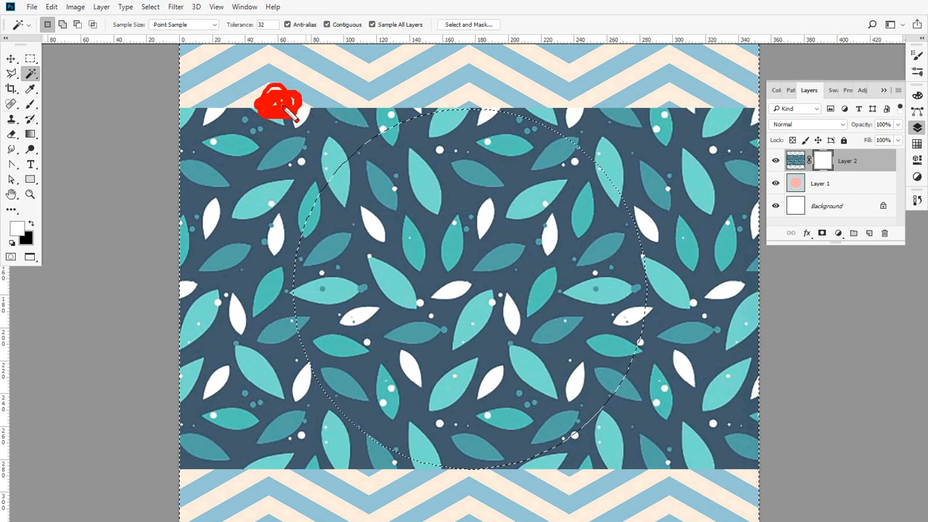
pyautogui.press('Escape')
pyautogui.press('Delete')
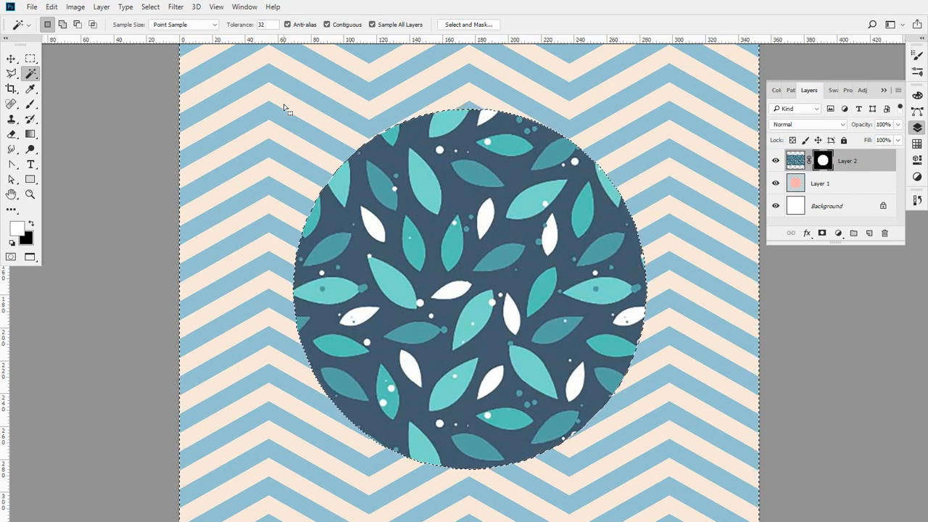
pyautogui.hotkey('ctrl', 'z')
pyautogui.hotkey('ctrl', 'shift', 'z')
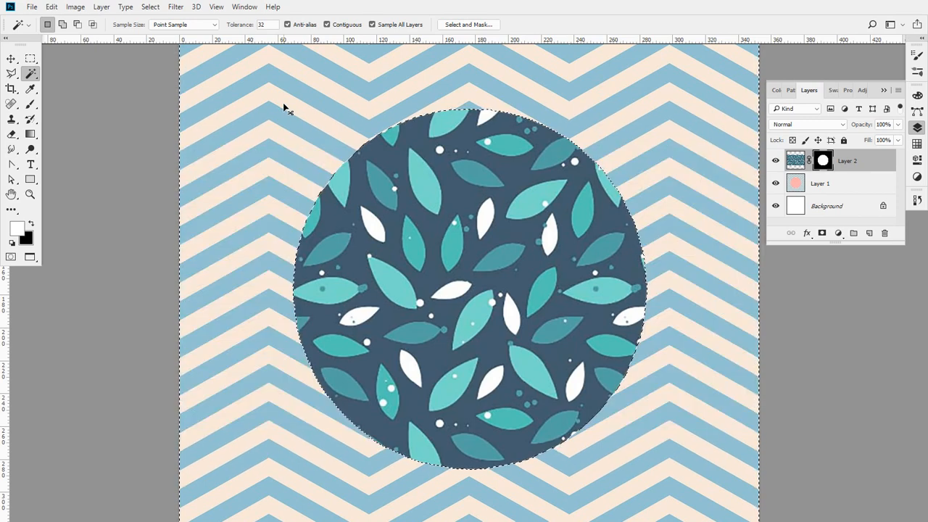
# - Undo the last mask fill, select Layer 1's pink circle again with Layer 2 hidden, and show Layer 2
pyautogui.hotkey('ctrl', 'z')
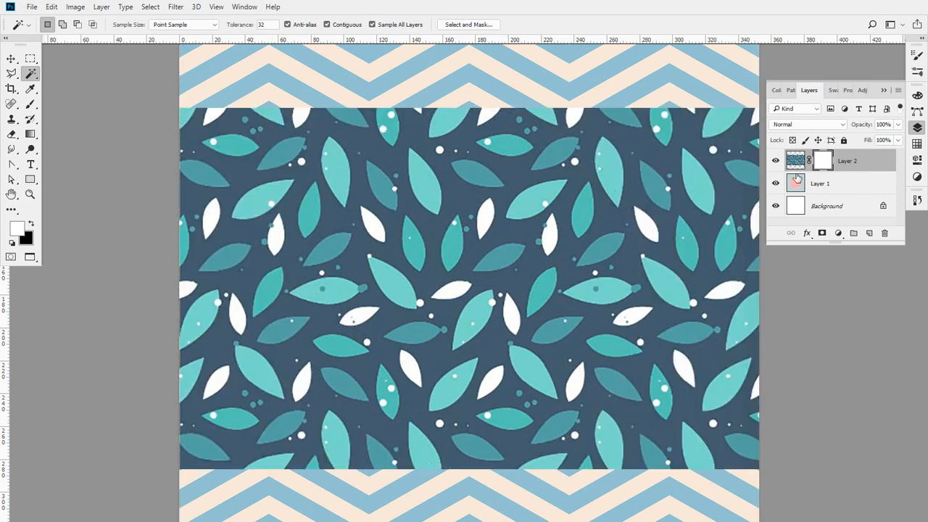
pyautogui.click(775, 160)
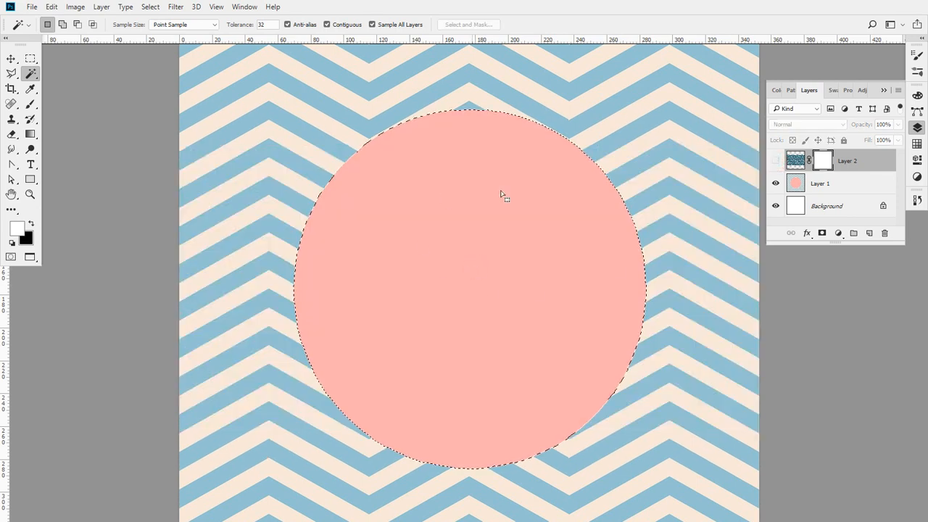
pyautogui.moveTo(520, 230); pyautogui.dragTo(464, 273)
pyautogui.moveTo(470, 240)
pyautogui.mouseDown()
pyautogui.moveTo(505, 265)
pyautogui.moveTo(488, 275)
pyautogui.moveTo(482, 265)
pyautogui.mouseUp()
pyautogui.moveTo(634, 147)
pyautogui.mouseDown()
pyautogui.moveTo(664, 184)
pyautogui.moveTo(698, 101)
pyautogui.mouseUp()
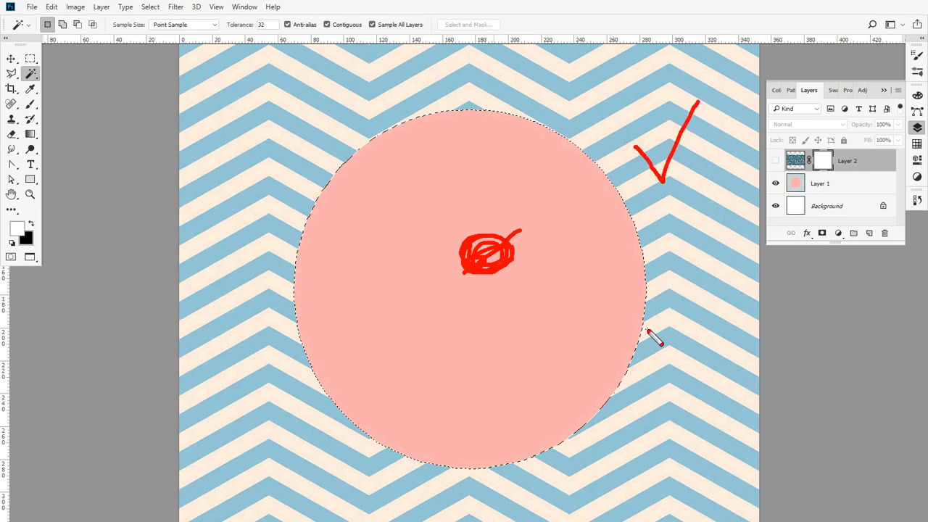
pyautogui.click(775, 160)
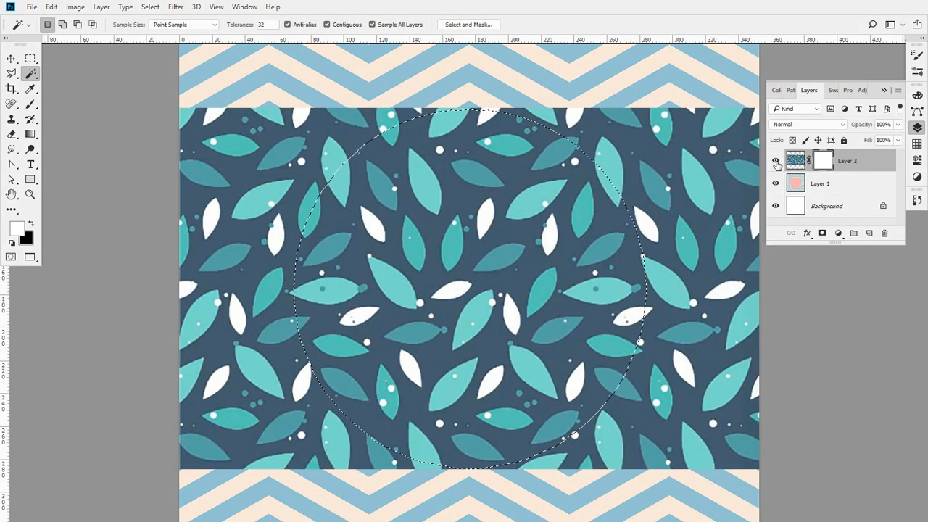
# - Fill the circle selection on Layer 2's mask with black, and refill it with white to restore the pattern
pyautogui.press('Delete')
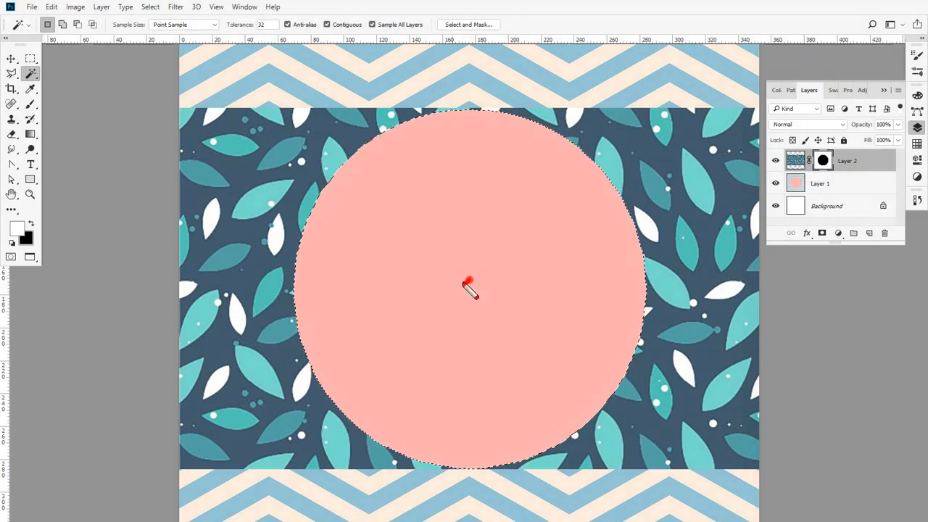
pyautogui.moveTo(468, 282)
pyautogui.mouseDown()
pyautogui.moveTo(442, 281)
pyautogui.moveTo(411, 260)
pyautogui.moveTo(411, 274)
pyautogui.moveTo(423, 253)
pyautogui.moveTo(458, 273)
pyautogui.mouseUp()
pyautogui.moveTo(663, 113)
pyautogui.mouseDown()
pyautogui.moveTo(689, 144)
pyautogui.moveTo(712, 77)
pyautogui.mouseUp()
pyautogui.moveTo(663, 119)
pyautogui.mouseDown()
pyautogui.moveTo(658, 142)
pyautogui.moveTo(670, 102)
pyautogui.moveTo(675, 116)
pyautogui.mouseUp()
pyautogui.hotkey('alt', 'BackSpace')
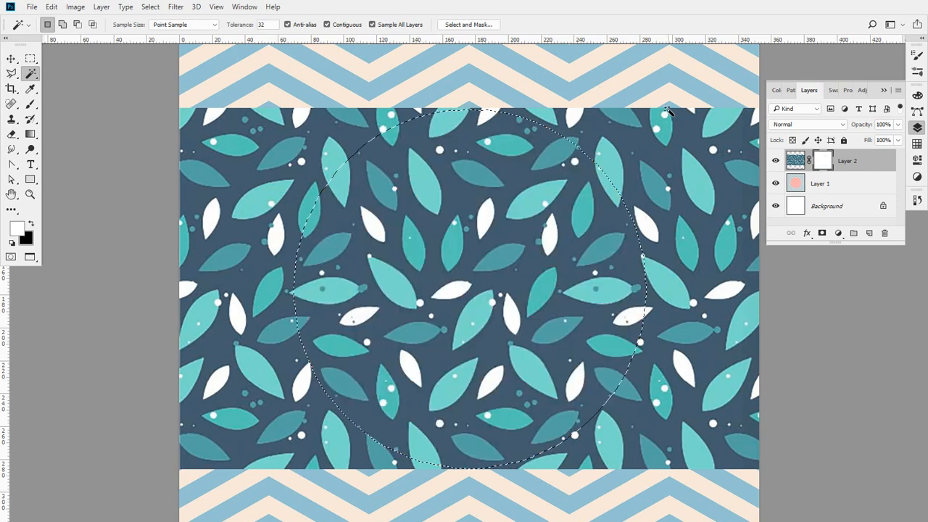
# - Invert the circle selection and brush black on Layer 2's mask along the leaf pattern's upper edge
pyautogui.click(150, 6)
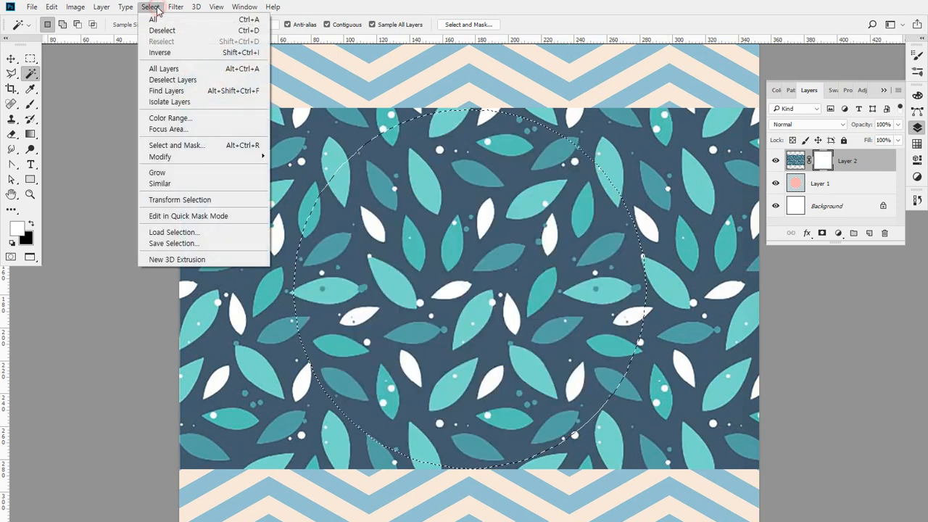
pyautogui.click(152, 53)
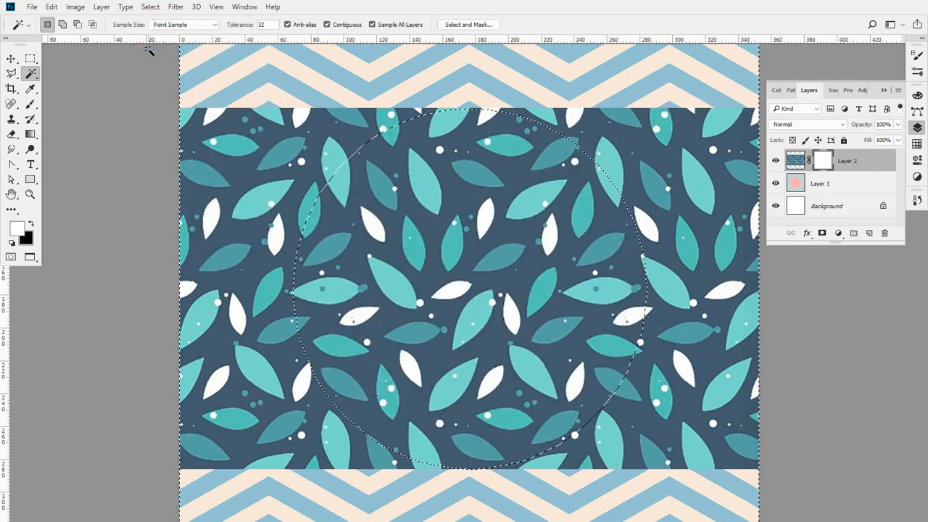
pyautogui.click(30, 104)
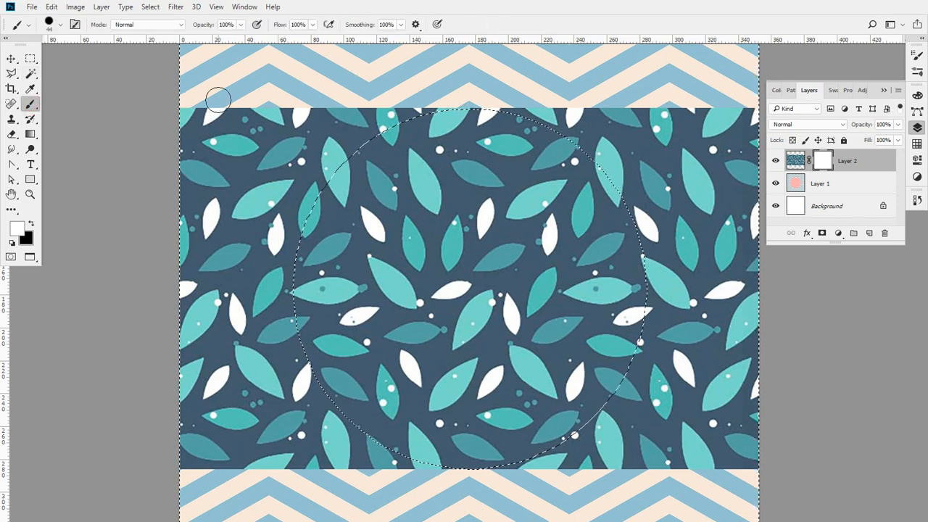
pyautogui.press('x')
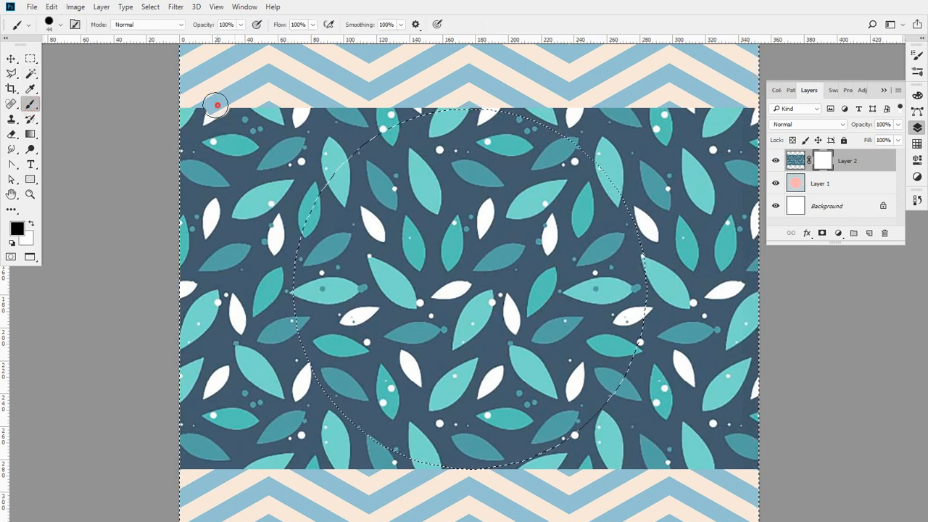
pyautogui.moveTo(213, 104)
pyautogui.mouseDown()
pyautogui.moveTo(180, 115)
pyautogui.moveTo(298, 106)
pyautogui.moveTo(445, 112)
pyautogui.mouseUp()
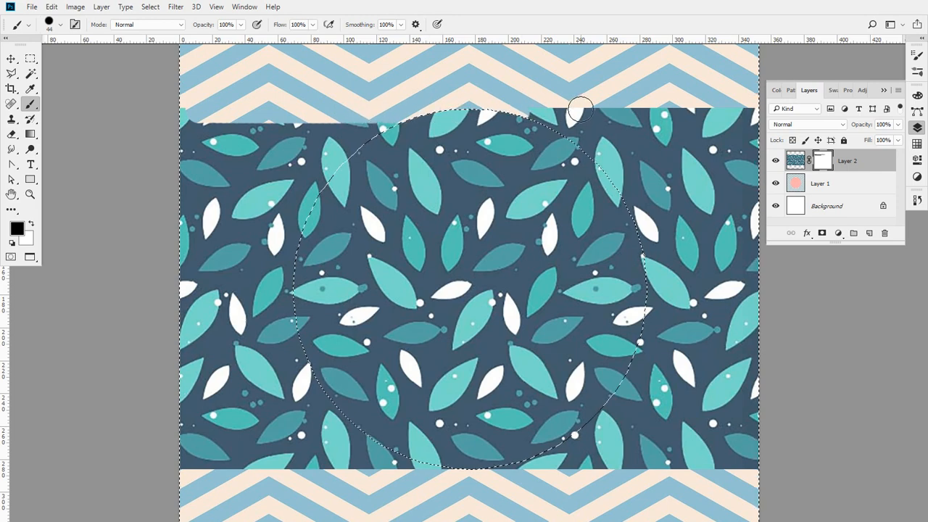
# - Fill the inverted selection on Layer 2's mask with black, then deselect and undo both the fill and the brush stroke
pyautogui.hotkey('alt', 'BackSpace')
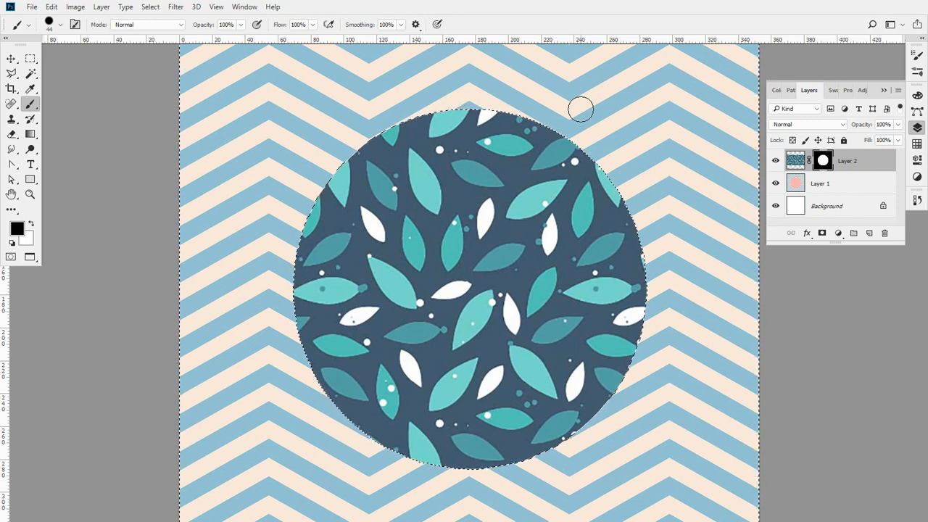
pyautogui.hotkey('ctrl', 'z')
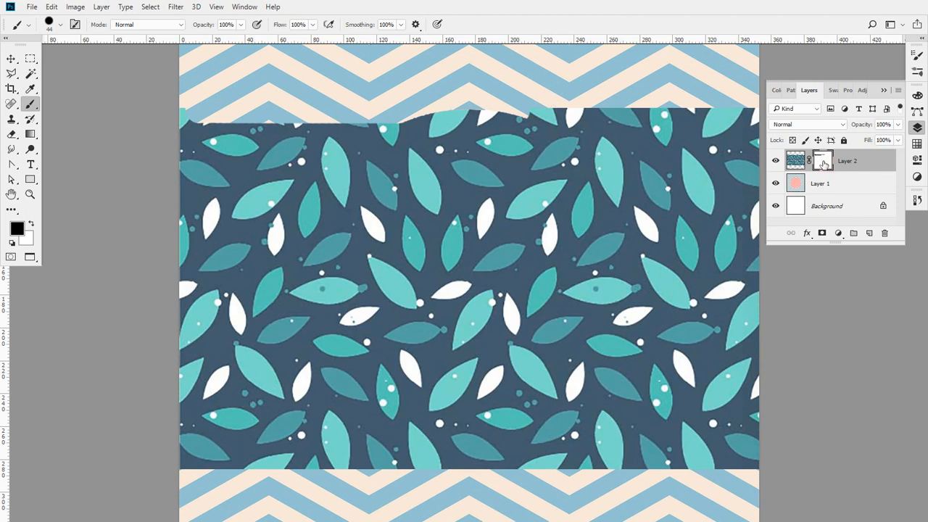
pyautogui.hotkey('ctrl', 'z')
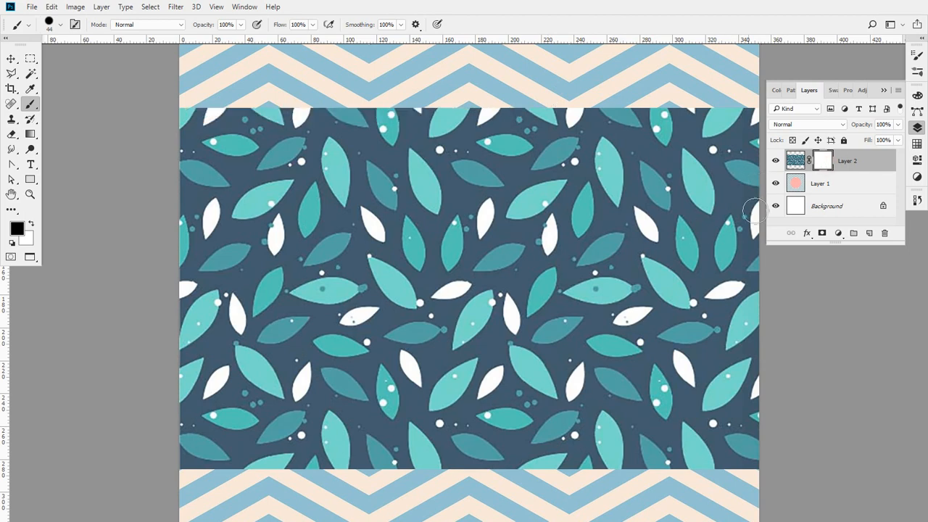
# - Magic Wand-select the pink circle with Layer 2 hidden, show Layer 2, fill the circle on its mask with black and deselect
pyautogui.click(775, 161)
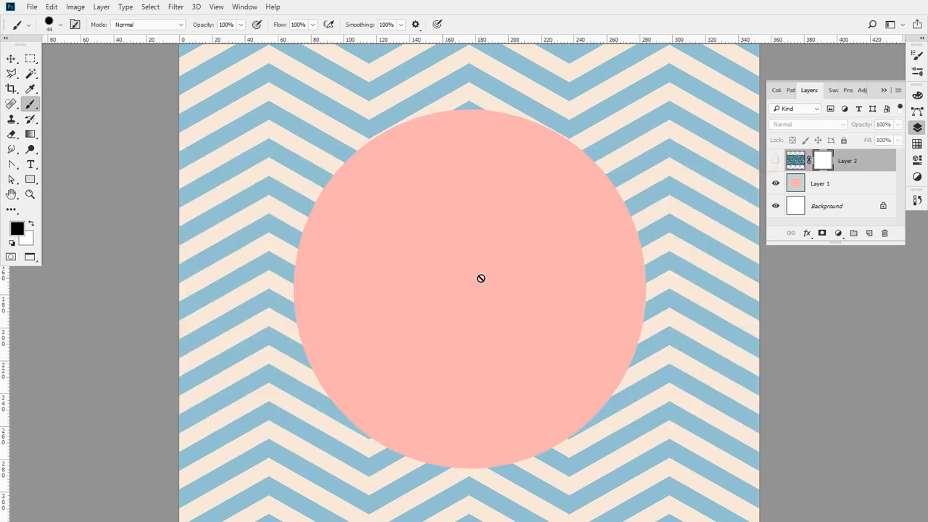
pyautogui.press('w')
pyautogui.click(412, 325)
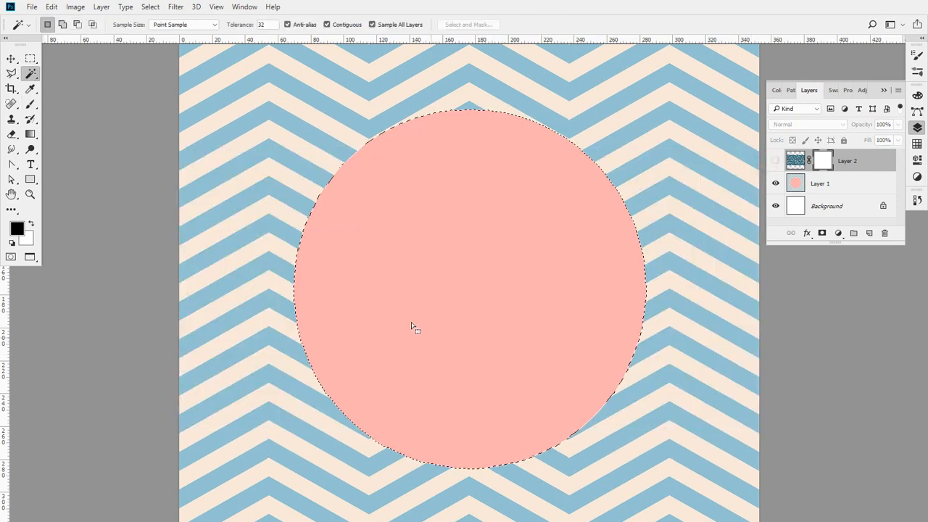
pyautogui.click(776, 160)
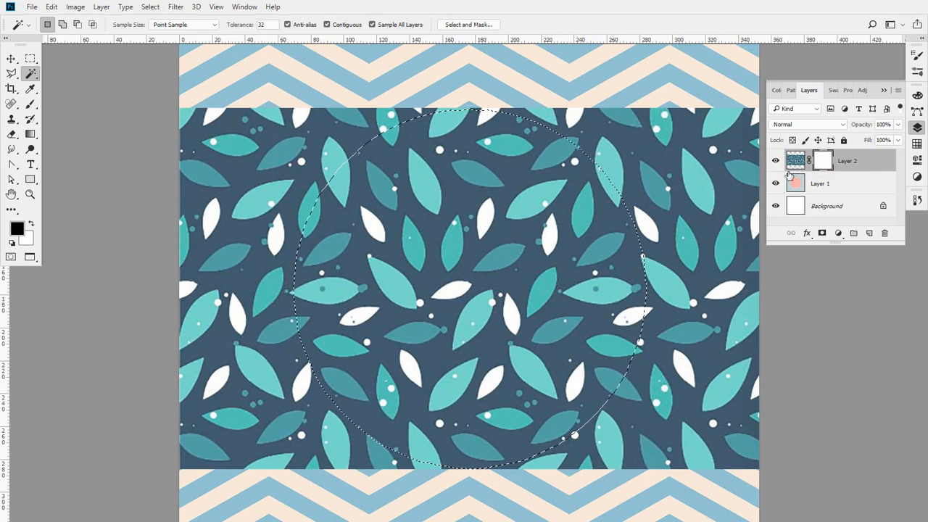
pyautogui.hotkey('alt', 'BackSpace')
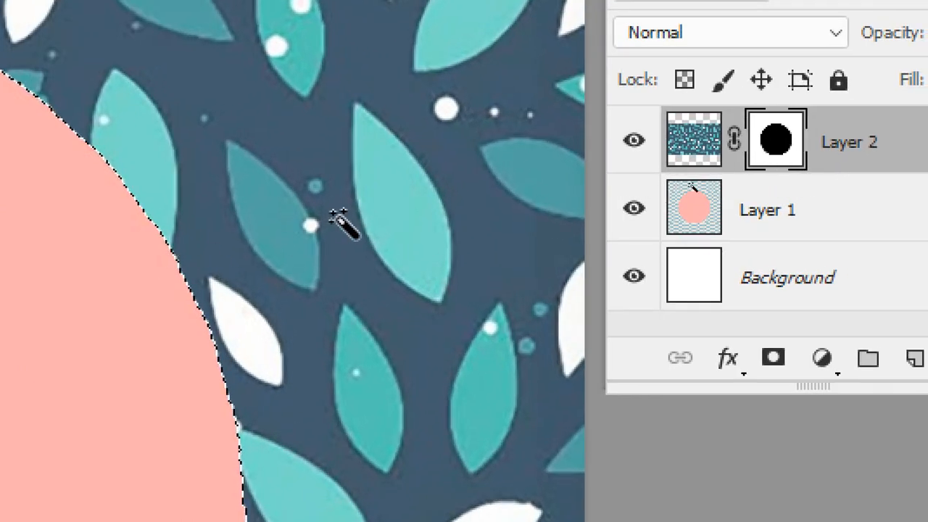
pyautogui.hotkey('ctrl', 'd')
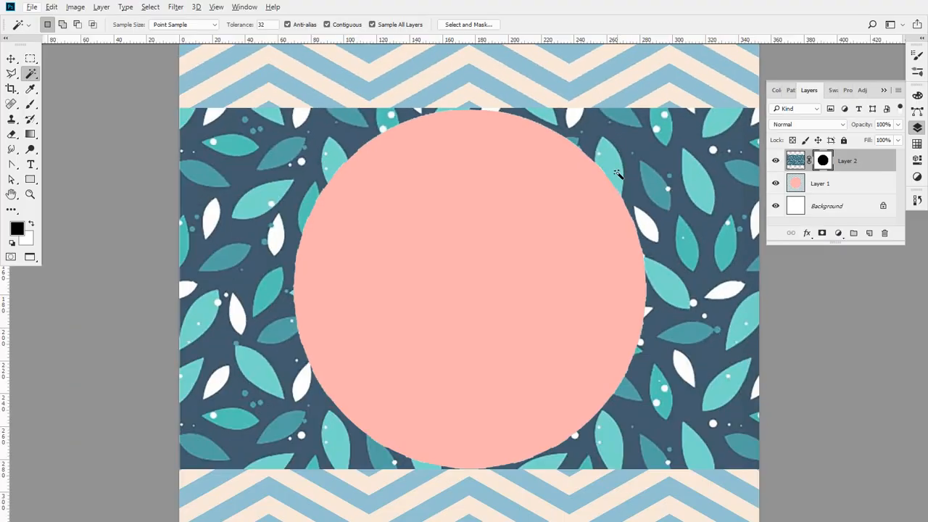
# - Apply the Invert adjustment to Layer 2's mask, and repeat it to switch between the two mask versions
pyautogui.click(52, 7)
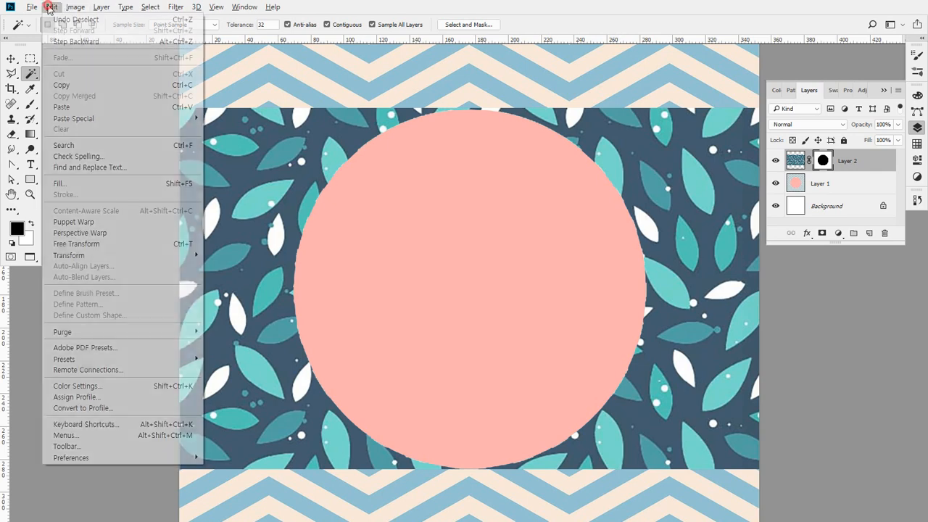
pyautogui.moveTo(65, 9)
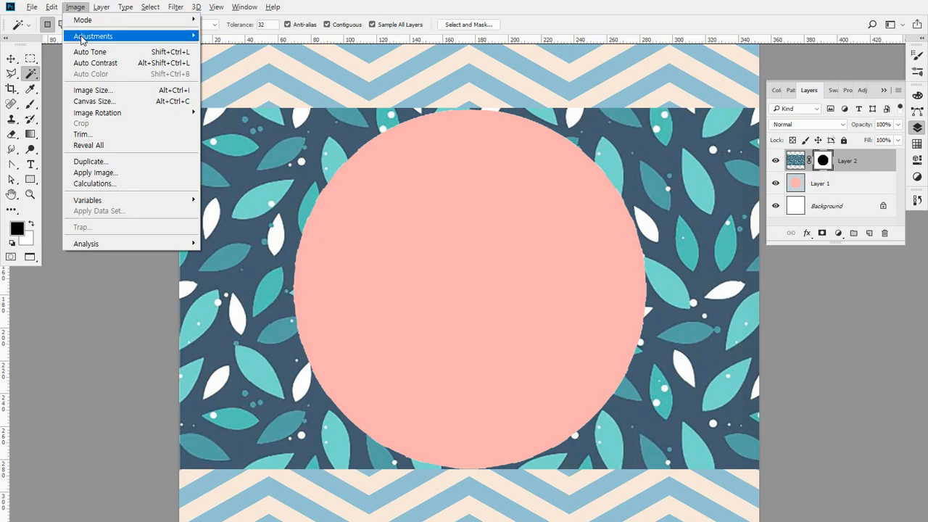
pyautogui.moveTo(82, 40)
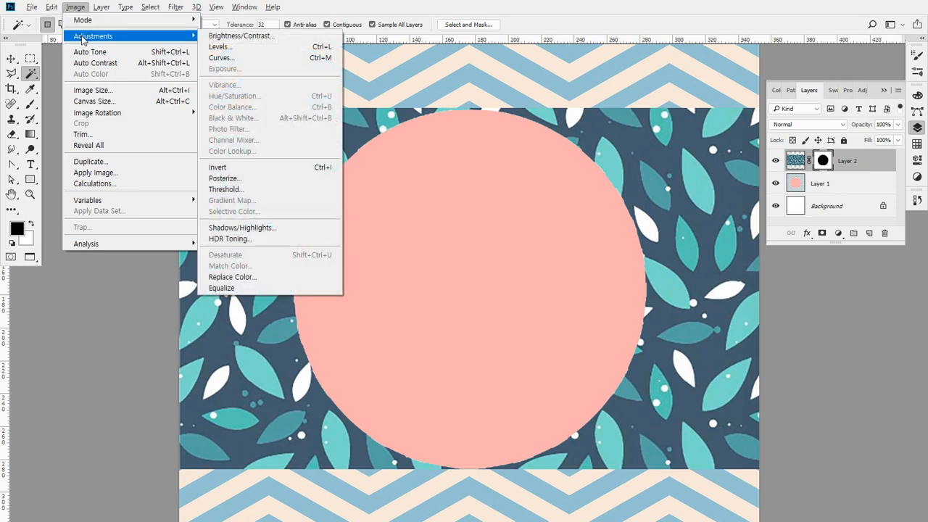
pyautogui.click(246, 172)
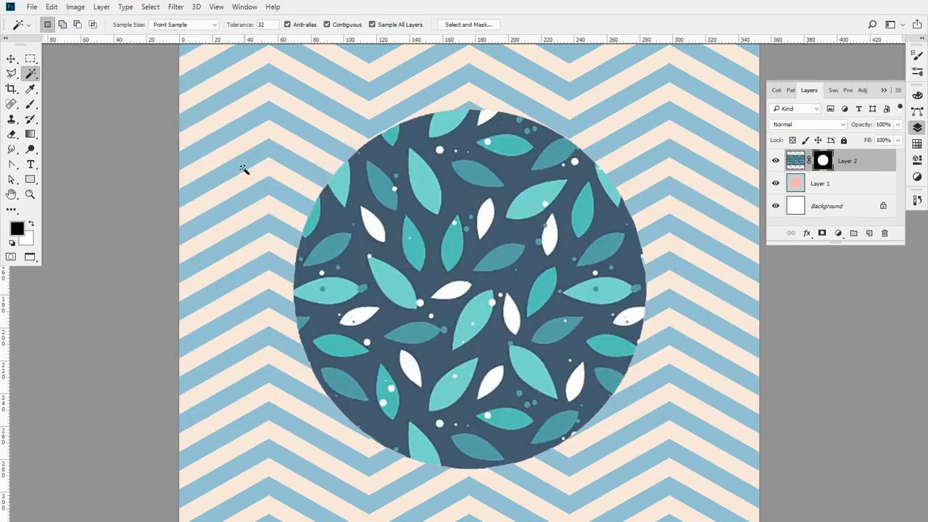
pyautogui.hotkey('ctrl', 'i')
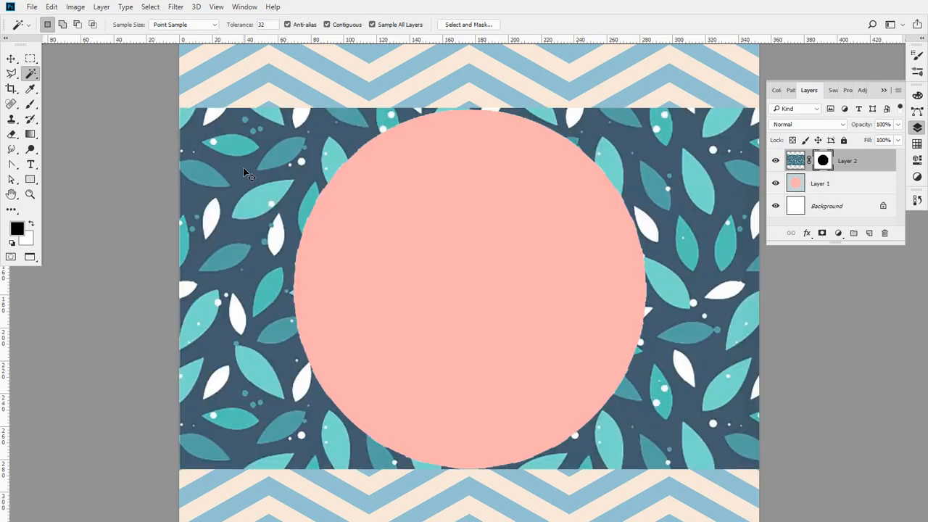
pyautogui.hotkey('ctrl', 'i')
pyautogui.hotkey('ctrl', 'i')
# - Delete Layer 2's mask without applying it to the layer
pyautogui.click(795, 160)
pyautogui.moveTo(837, 161); pyautogui.dragTo(884, 233)
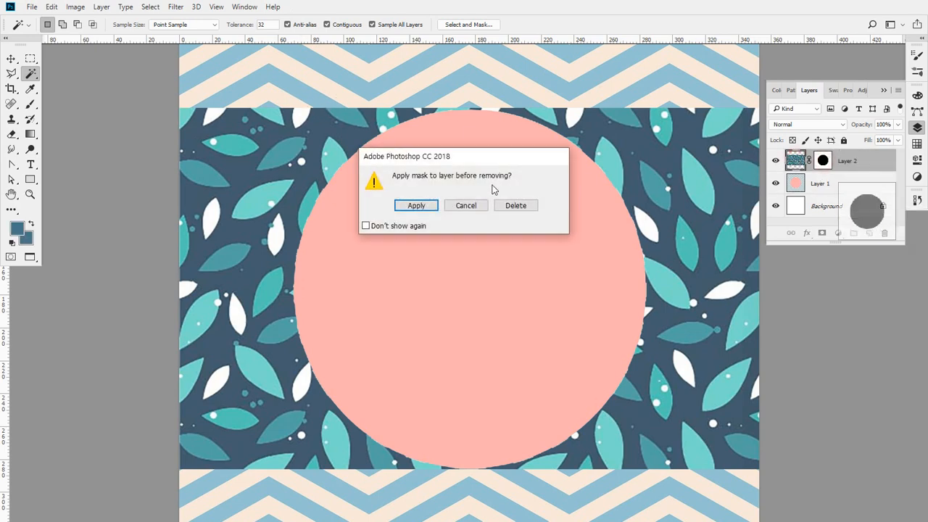
pyautogui.click(522, 206)
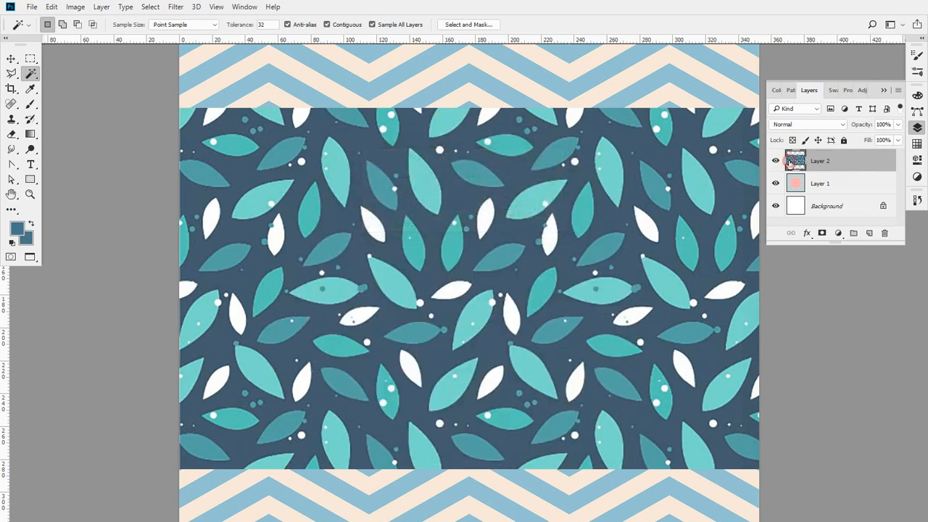
# - Invert the colors of Layer 2's leaf pattern and undo it, repeating the comparison several times
pyautogui.hotkey('ctrl', 'i')
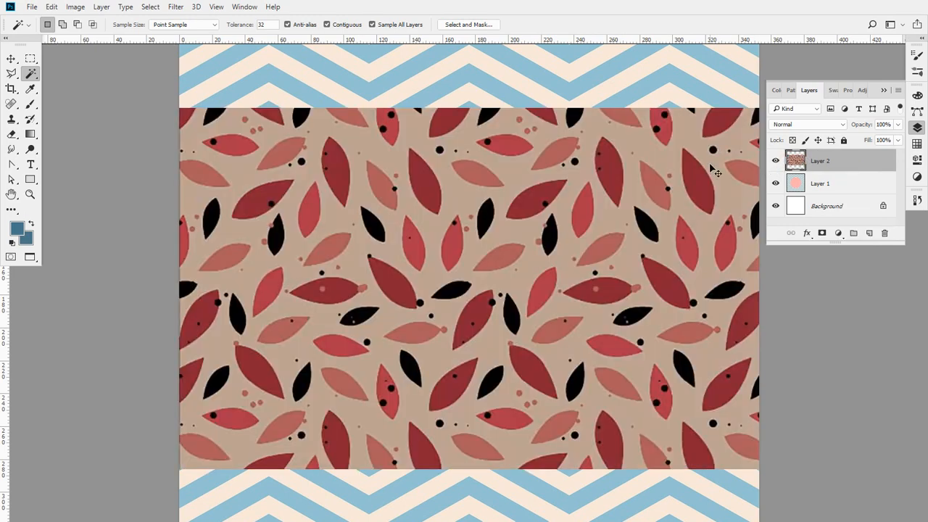
pyautogui.hotkey('ctrl', 'z')
pyautogui.hotkey('ctrl', 'i')
pyautogui.hotkey('ctrl', 'z')
pyautogui.hotkey('ctrl', 'i')
pyautogui.hotkey('ctrl', 'z')
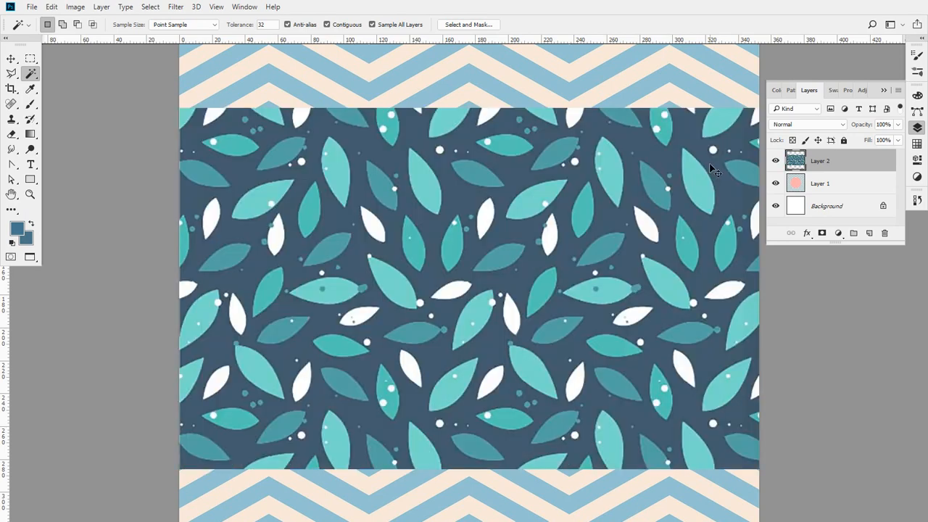
pyautogui.hotkey('ctrl', 'i')
pyautogui.hotkey('ctrl', 'z')
# - Add a new mask to Layer 2, select the pink circle on Layer 1 with Layer 2 hidden, and show Layer 2
pyautogui.click(825, 234)
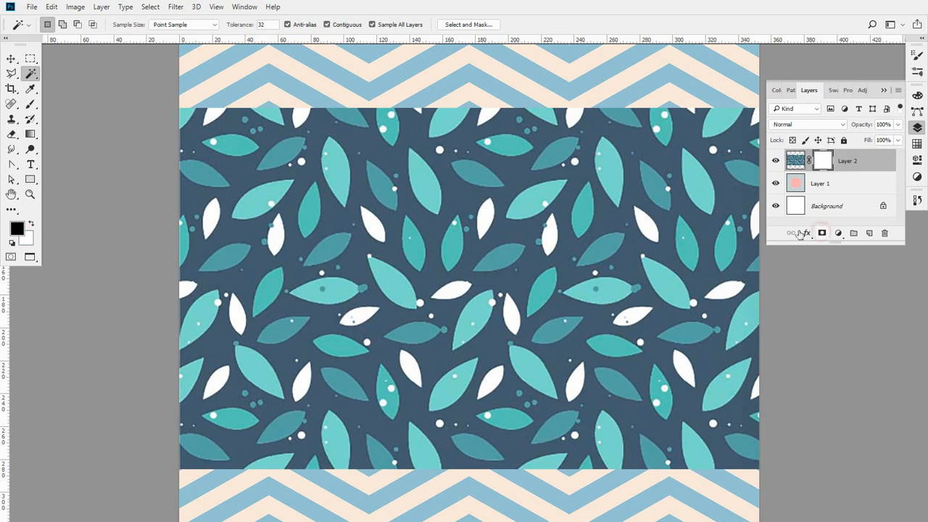
pyautogui.click(776, 161)
pyautogui.click(516, 267)
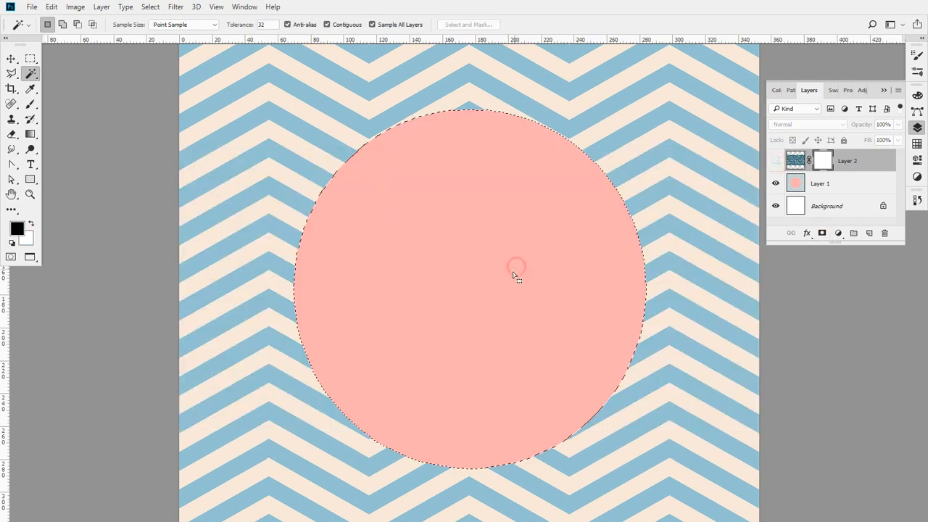
pyautogui.click(774, 161)
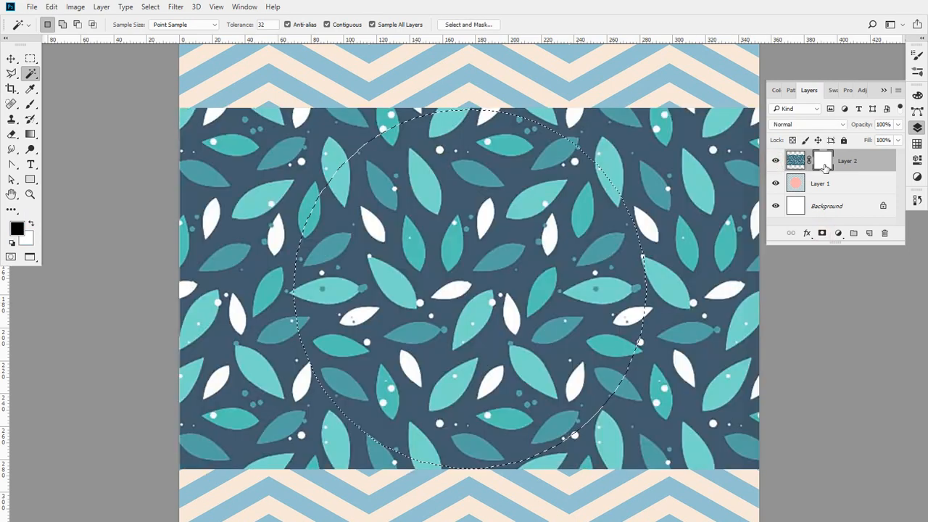
# - Fill the circle on Layer 2's mask with black, deselect, and invert the mask so the leaf pattern fills only the circle
pyautogui.hotkey('alt', 'BackSpace')
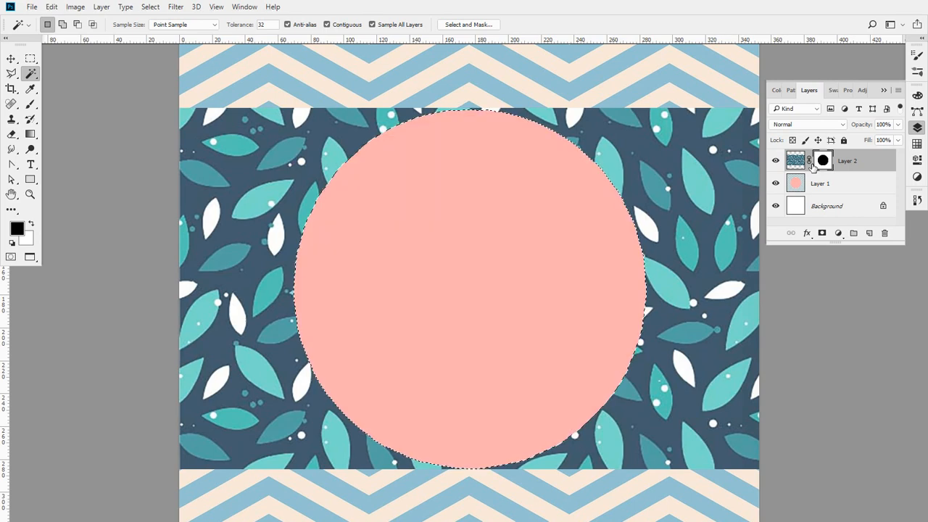
pyautogui.hotkey('ctrl', 'd')
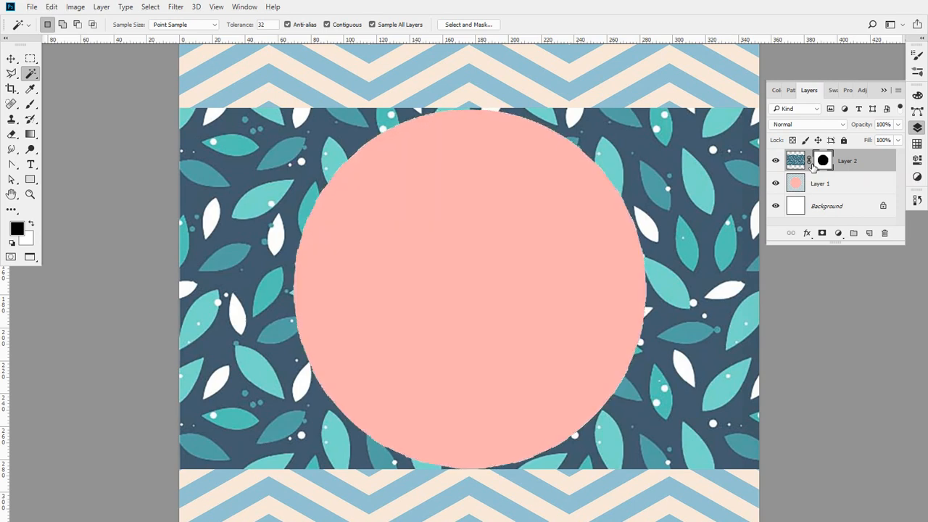
pyautogui.hotkey('ctrl', 'i')
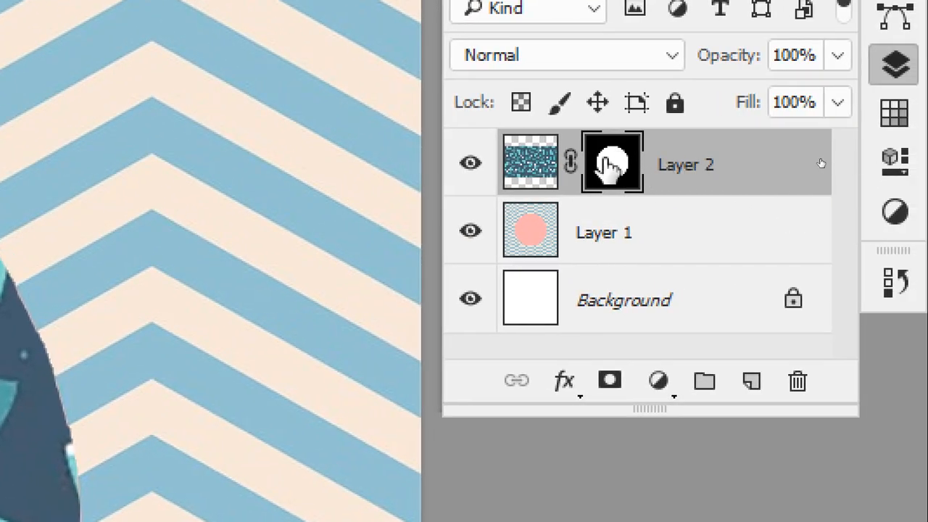
# - Delete Layer 2's mask without applying it to the layer
pyautogui.moveTo(612, 161); pyautogui.dragTo(809, 386)
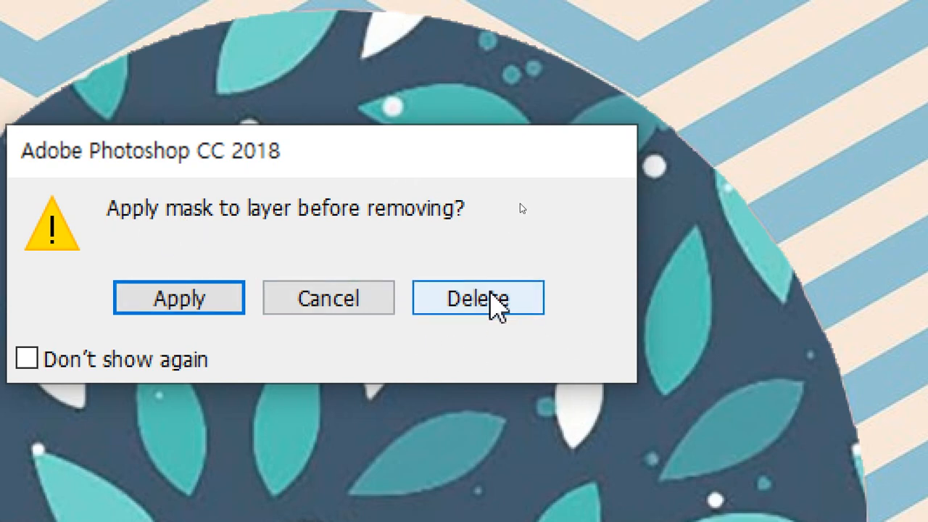
pyautogui.click(490, 296)
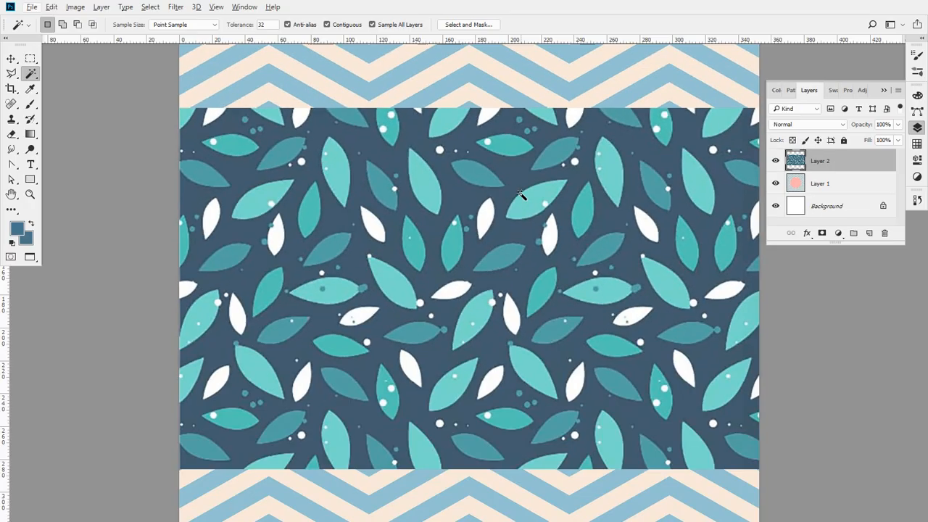
# - Select the pink circle with Layer 2 hidden, show Layer 2, and add a mask to it from the selection
pyautogui.click(774, 160)
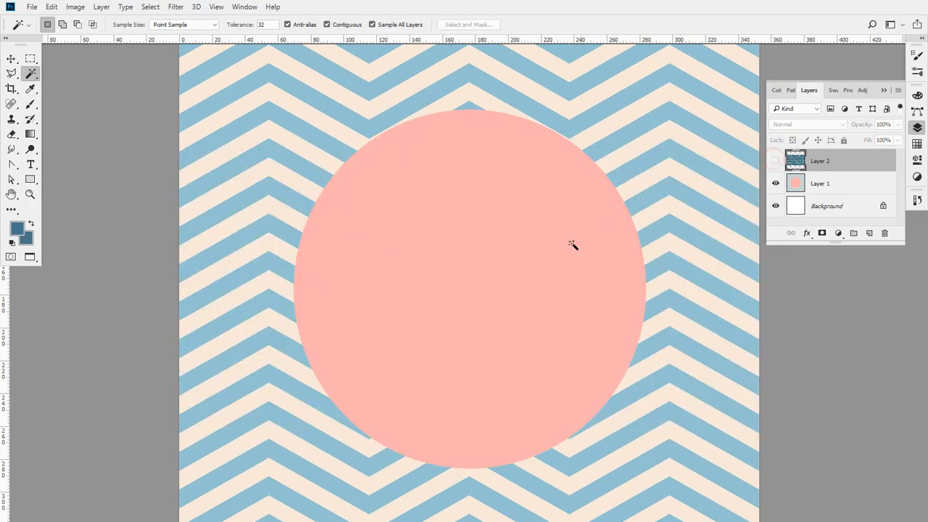
pyautogui.click(491, 249)
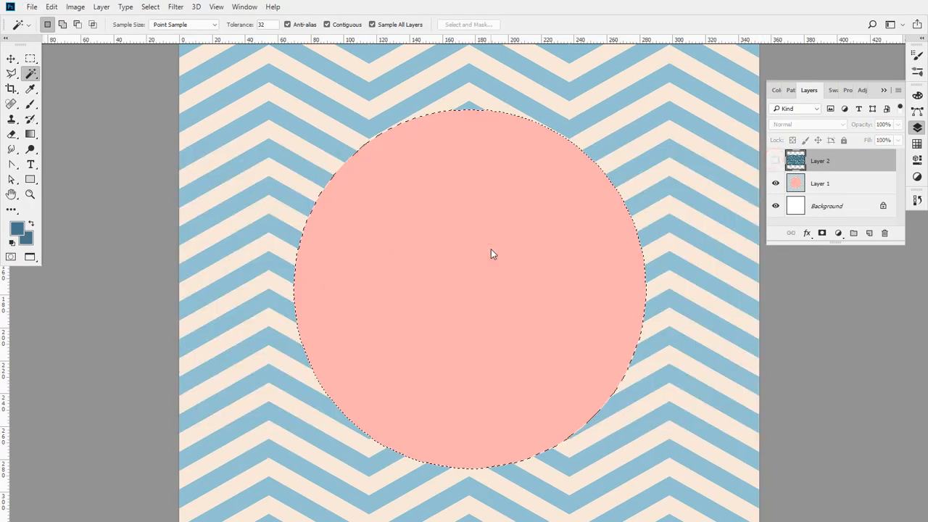
pyautogui.click(775, 160)
pyautogui.click(821, 233)
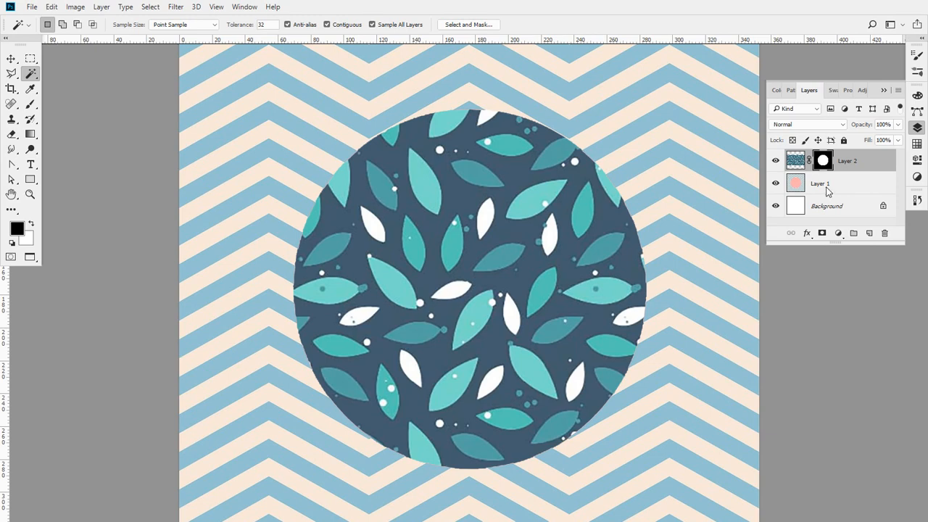
# - Remove Layer 2's mask by applying it permanently to the layer, and undo the application
pyautogui.moveTo(825, 162); pyautogui.dragTo(884, 233)
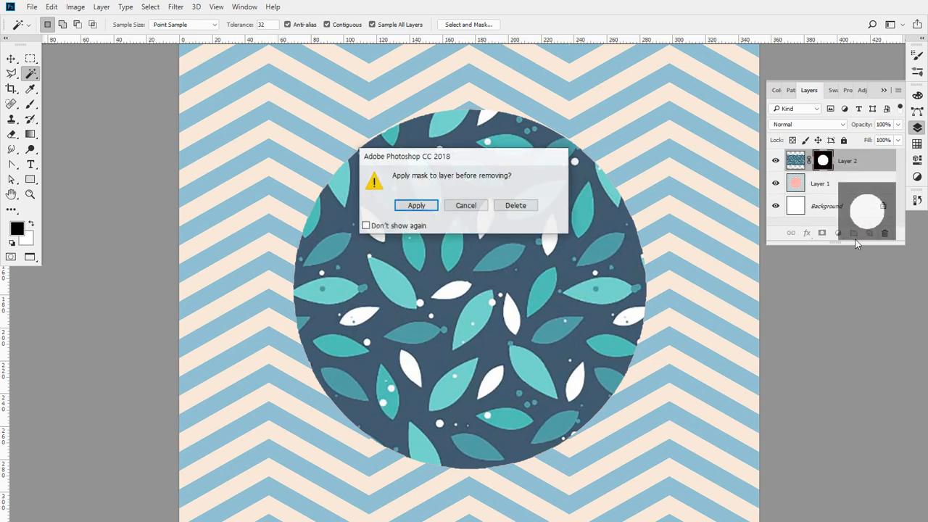
pyautogui.click(415, 206)
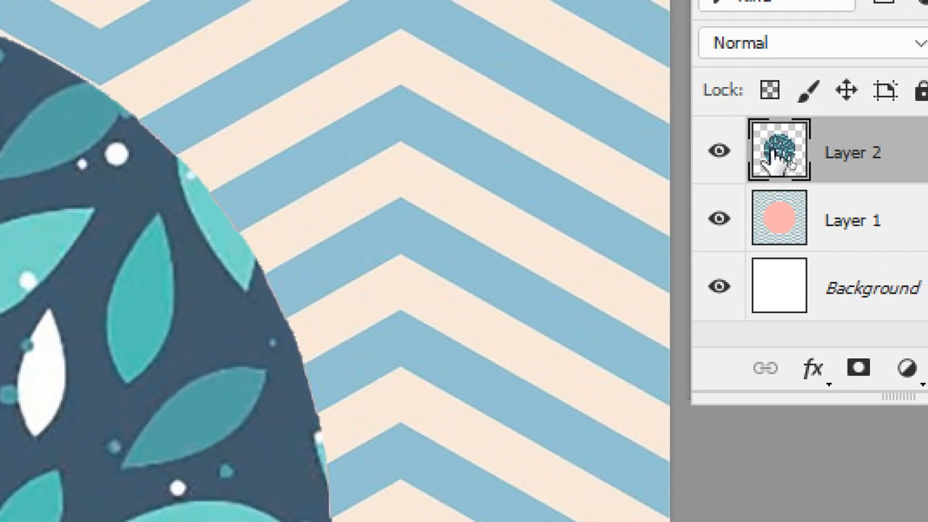
pyautogui.hotkey('ctrl', 'z')
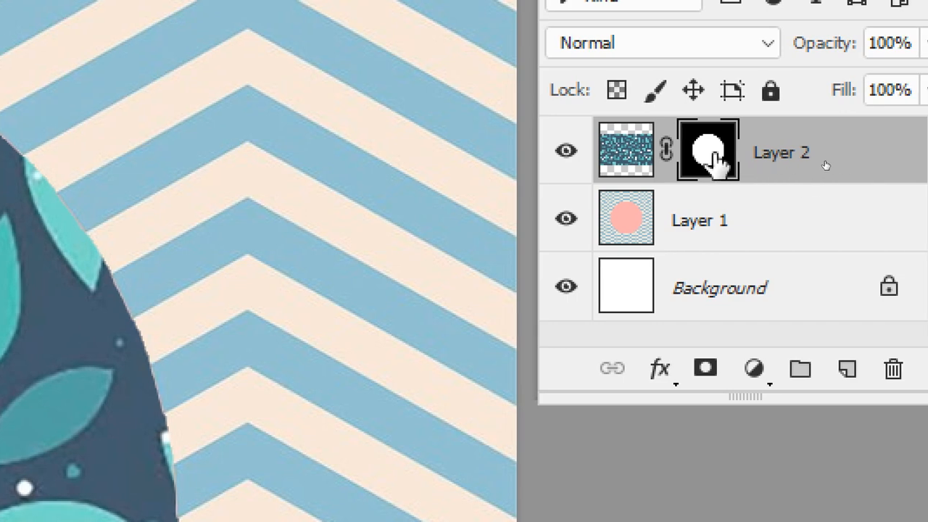
# - Move the circle mask from Layer 2 to Layer 1, and undo the move
pyautogui.moveTo(862, 150); pyautogui.dragTo(915, 190)
pyautogui.moveTo(761, 191); pyautogui.dragTo(770, 203)
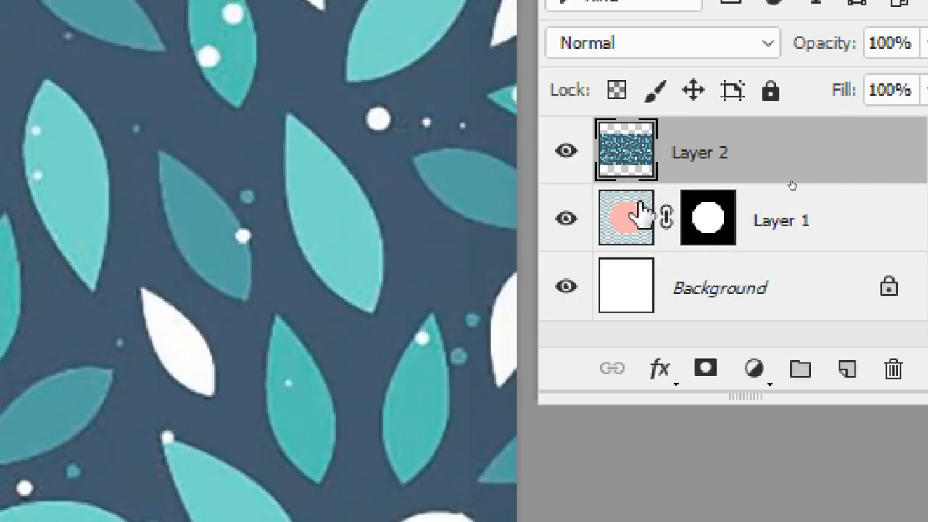
pyautogui.hotkey('ctrl', 'z')
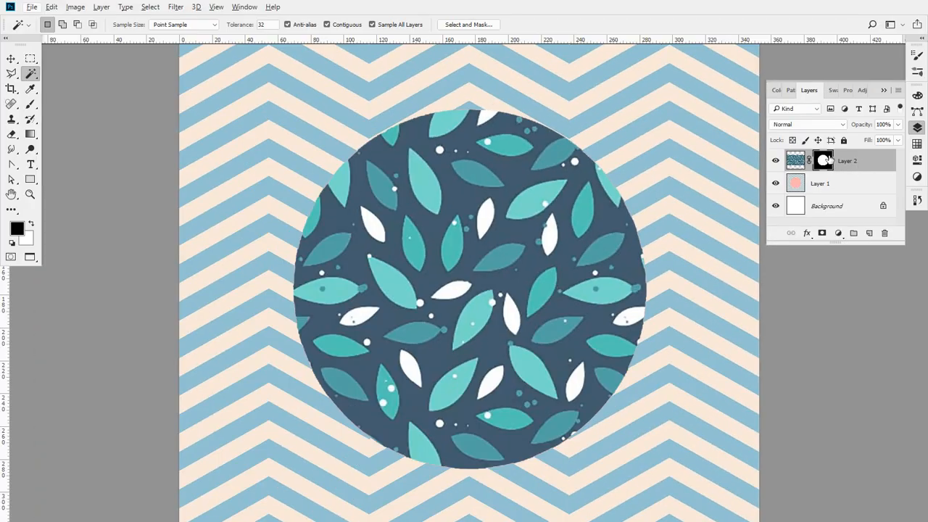
# - Apply the circle mask to Layer 2's leaf pattern once more, and undo it to restore the mask
pyautogui.moveTo(708, 161); pyautogui.dragTo(818, 241)
pyautogui.moveTo(859, 190); pyautogui.dragTo(884, 233)
pyautogui.click(416, 205)
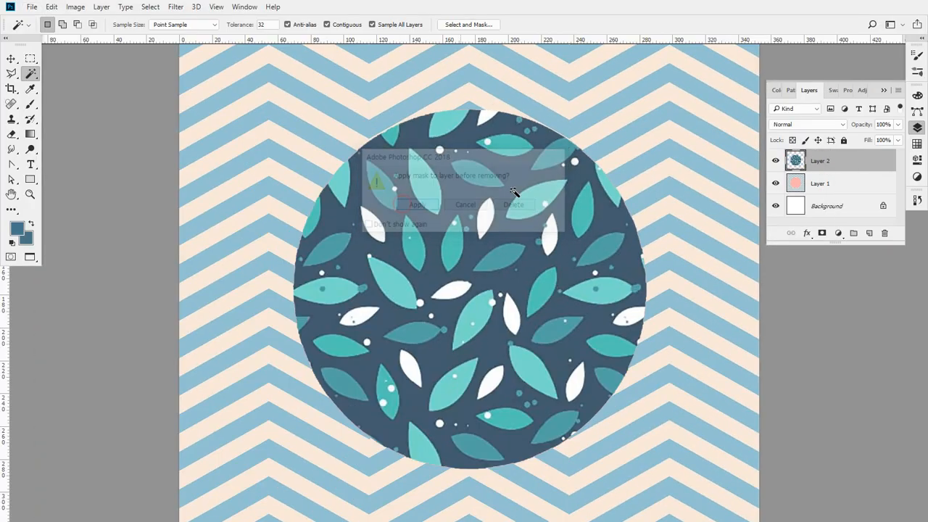
pyautogui.hotkey('ctrl', 'z')
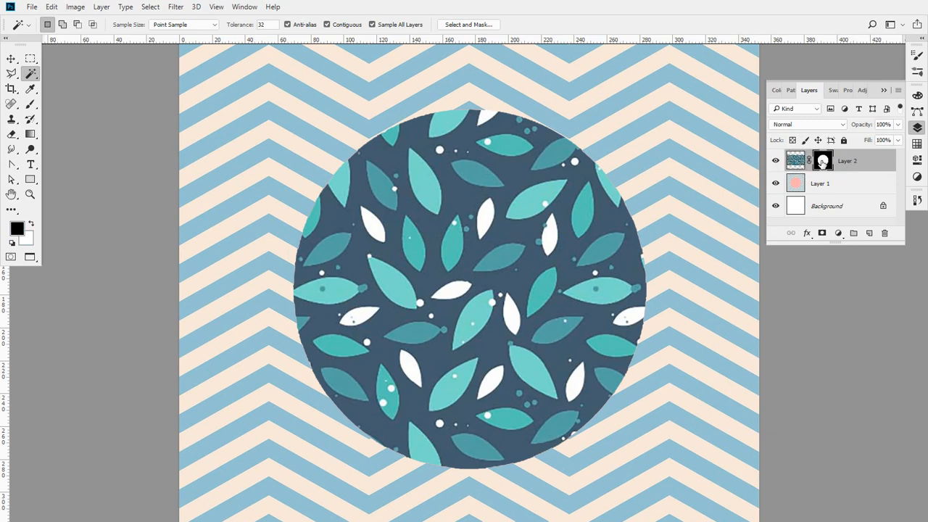
# - Delete the mask from Layer 2 without applying it, and hide the layer
pyautogui.moveTo(823, 161); pyautogui.dragTo(882, 231)
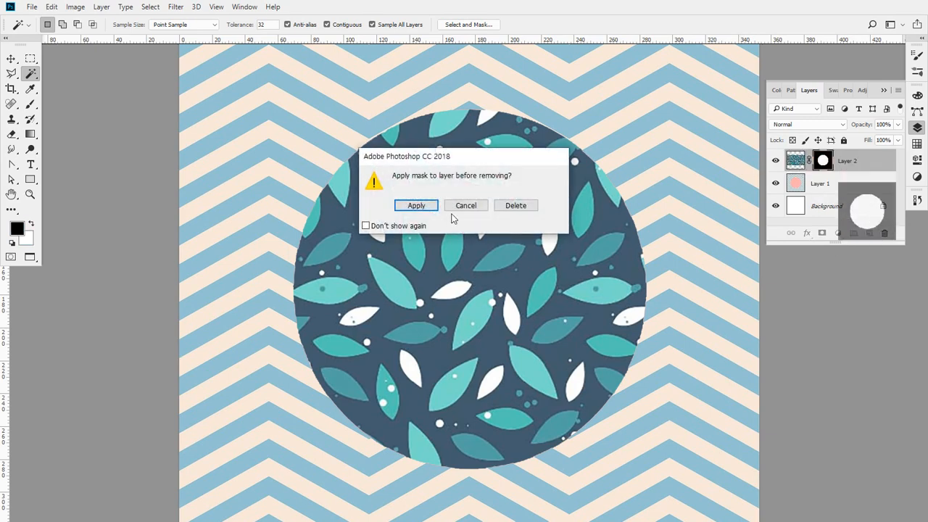
pyautogui.click(518, 205)
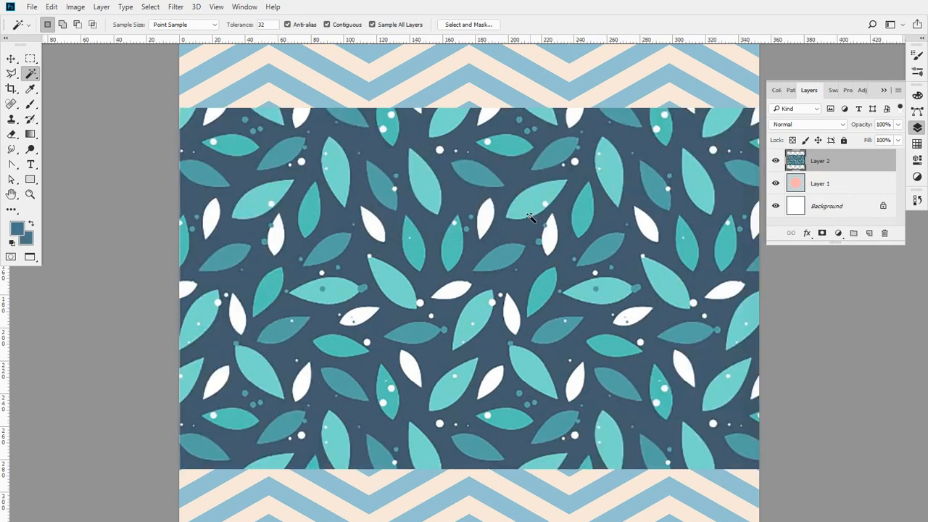
pyautogui.click(774, 161)
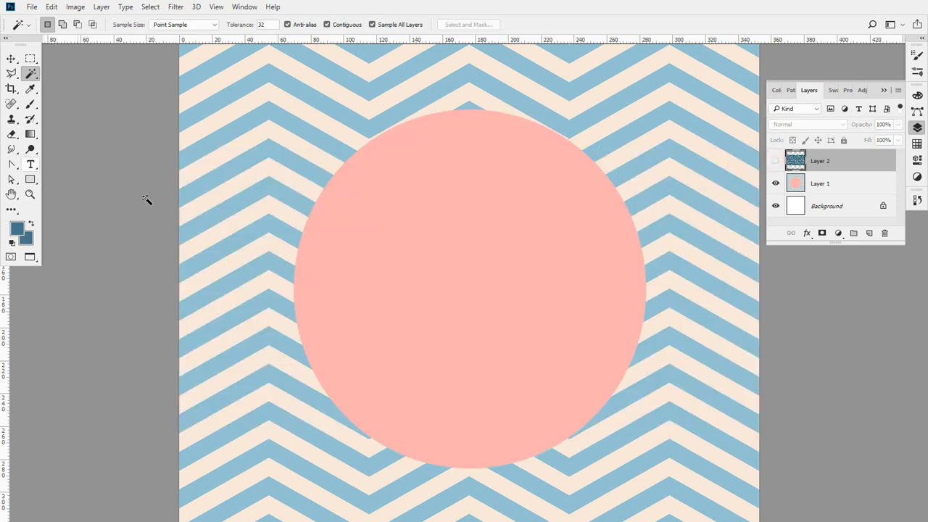
pyautogui.moveTo(454, 115)
pyautogui.mouseDown()
pyautogui.moveTo(386, 130)
pyautogui.moveTo(310, 300)
pyautogui.moveTo(471, 431)
pyautogui.moveTo(545, 151)
pyautogui.mouseUp()
pyautogui.moveTo(710, 171)
pyautogui.mouseDown()
pyautogui.moveTo(749, 171)
pyautogui.moveTo(744, 184)
pyautogui.moveTo(743, 159)
pyautogui.moveTo(756, 171)
pyautogui.mouseUp()
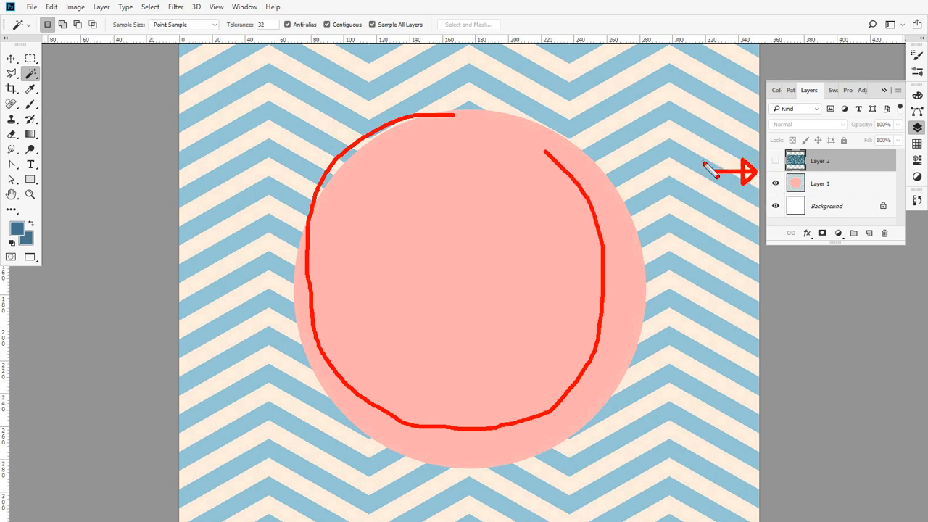
pyautogui.press('Escape')
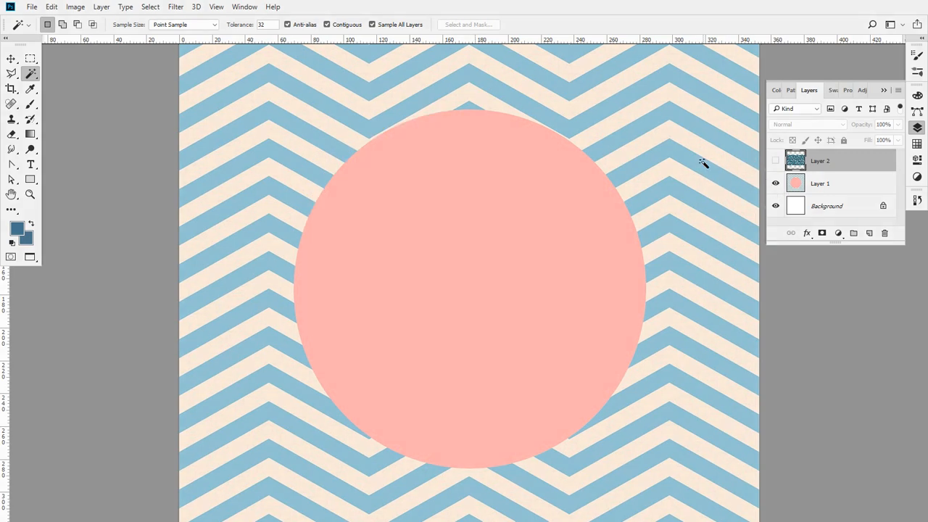
# - Select the pink circle with the Magic Wand and add a new layer directly above Layer 1
pyautogui.click(30, 59)
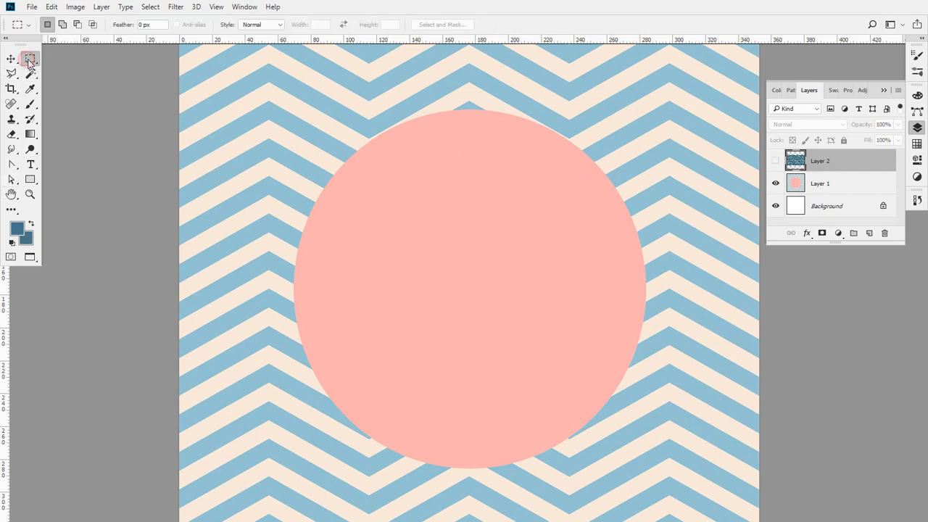
pyautogui.click(450, 218)
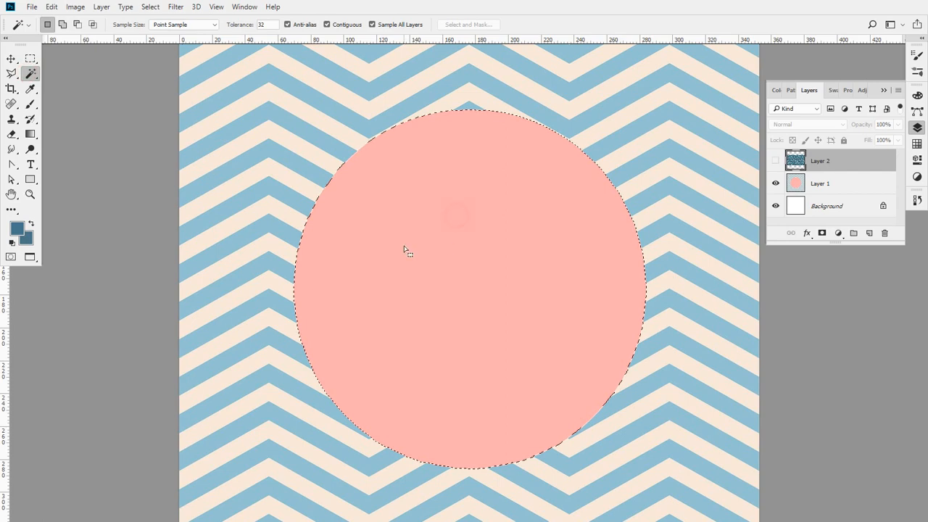
pyautogui.click(861, 187)
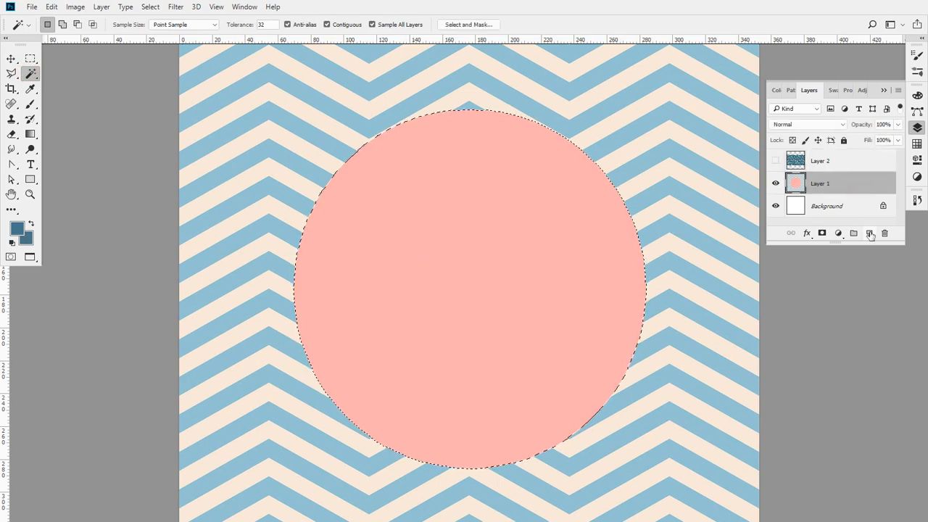
pyautogui.click(869, 233)
# - Fill the circle selection on Layer 3 with the blue foreground color, then clear the fill
pyautogui.hotkey('alt', 'BackSpace')
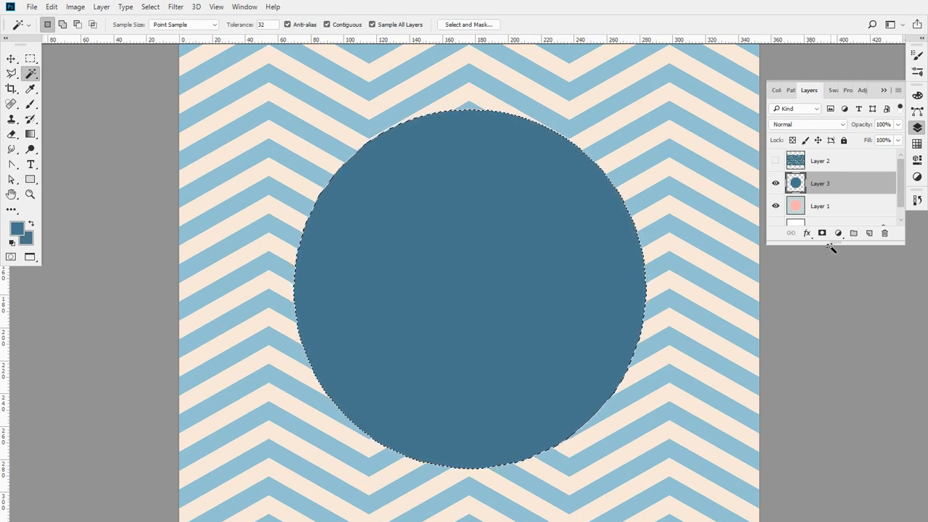
pyautogui.moveTo(830, 243); pyautogui.dragTo(830, 303)
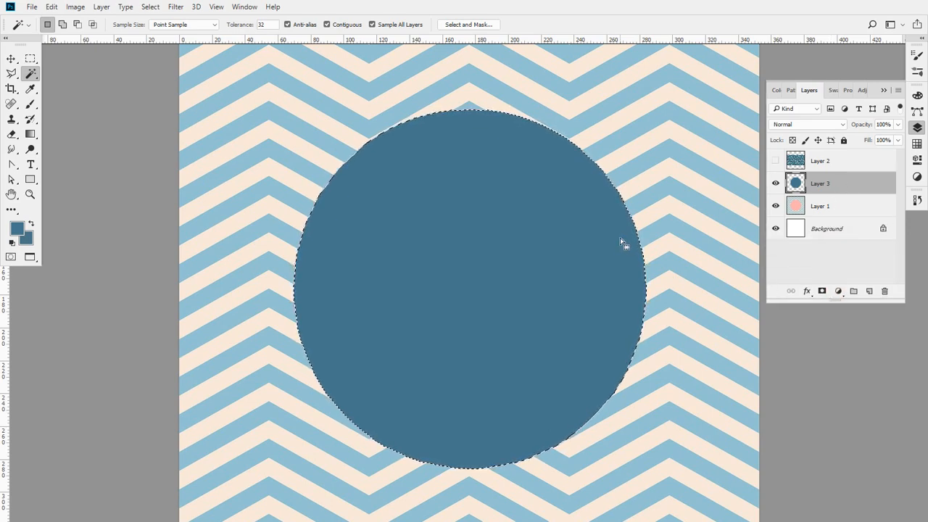
pyautogui.press('Delete')
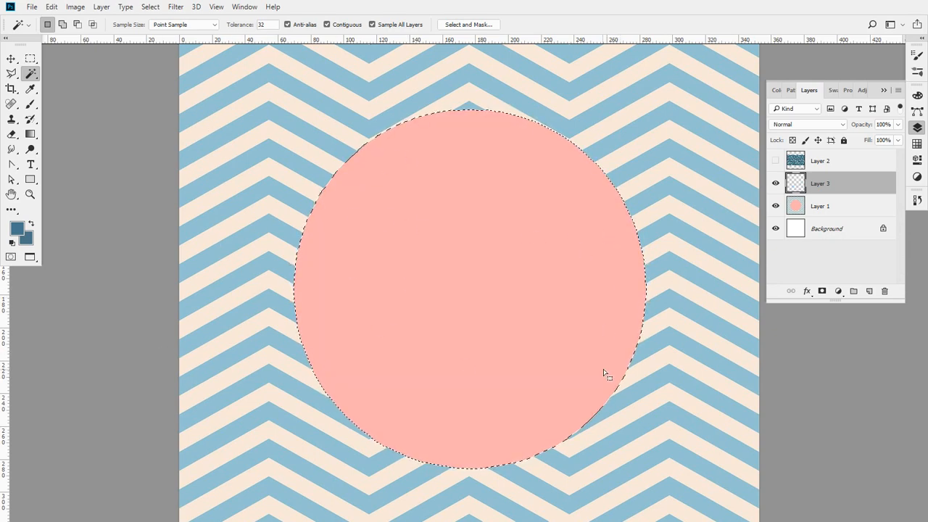
# - Reset the colors to black and white, try black and white fills in Layer 3's circle selection, finish with black, and deselect
pyautogui.press('d')
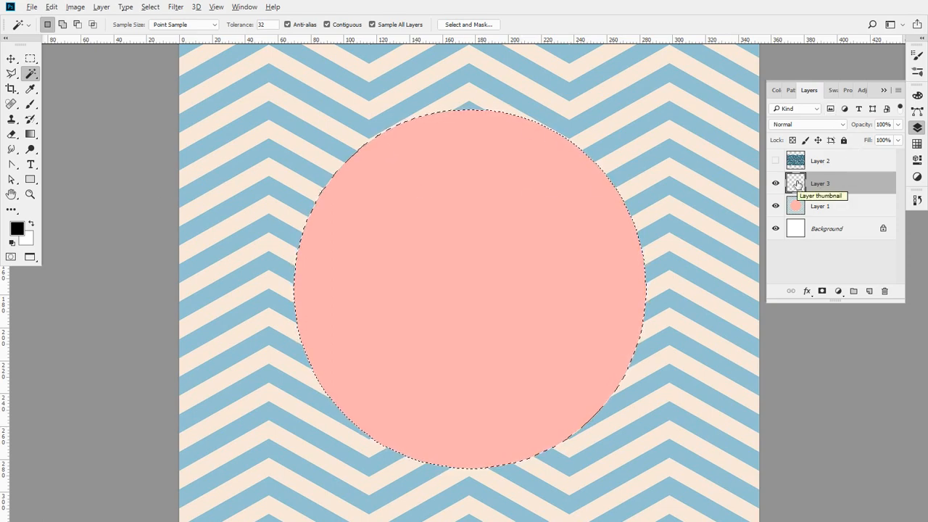
pyautogui.hotkey('alt', 'BackSpace')
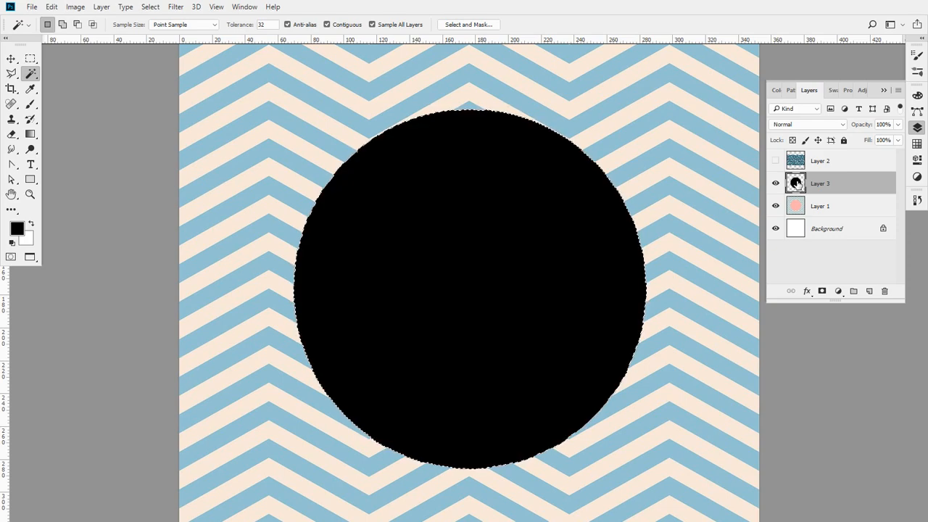
pyautogui.hotkey('ctrl', 'z')
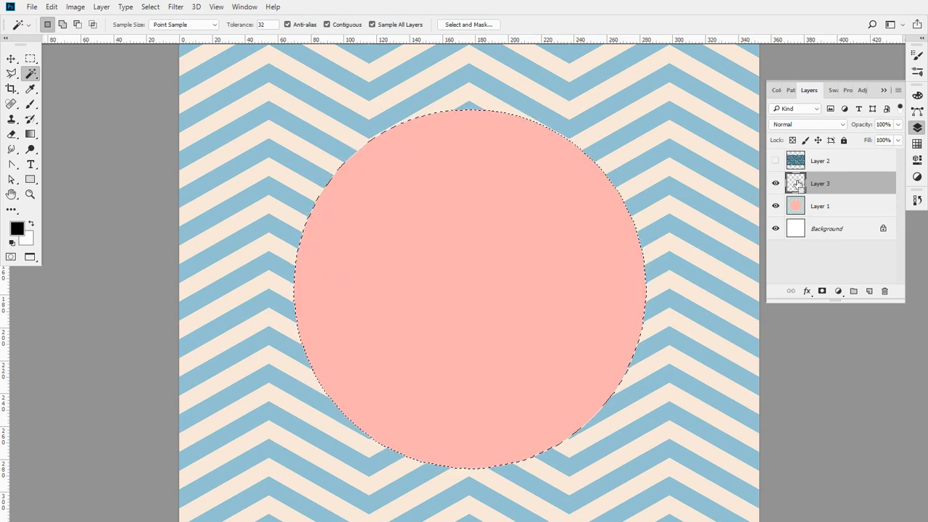
pyautogui.hotkey('ctrl', 'BackSpace')
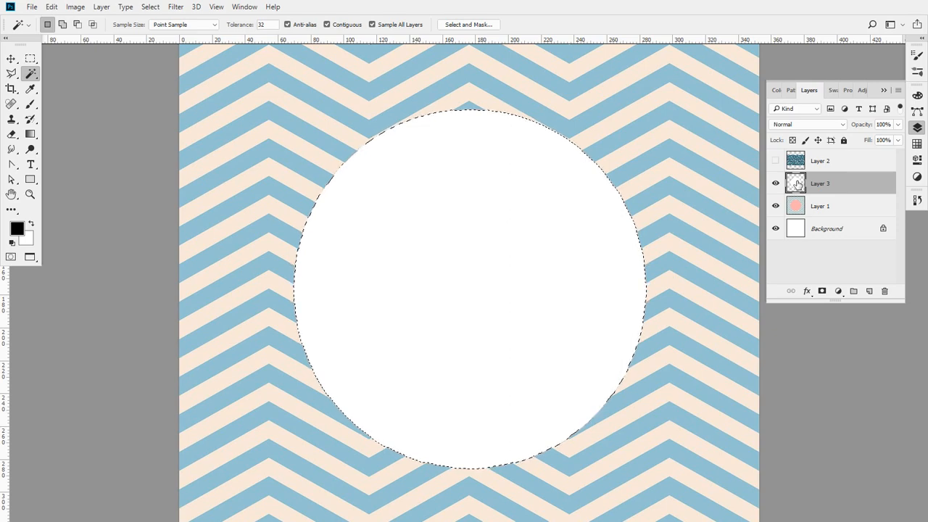
pyautogui.hotkey('alt', 'BackSpace')
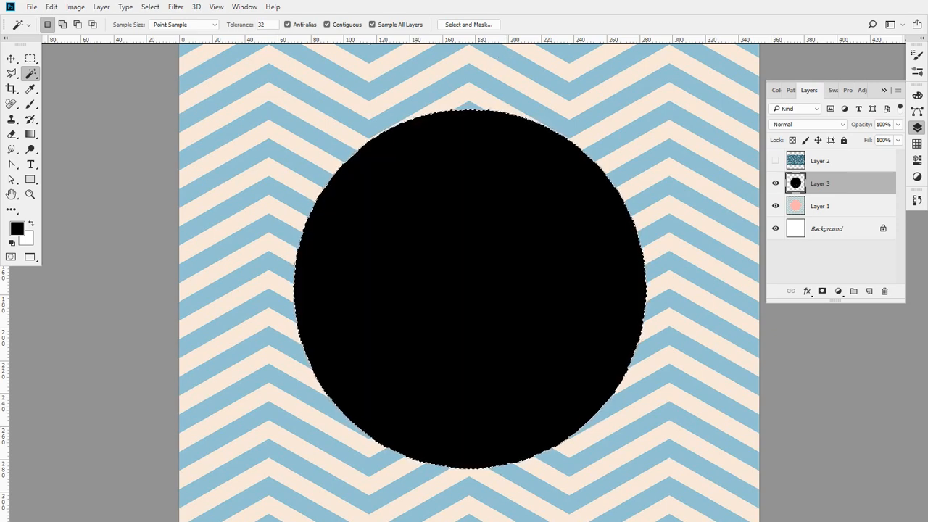
pyautogui.hotkey('ctrl', 'd')
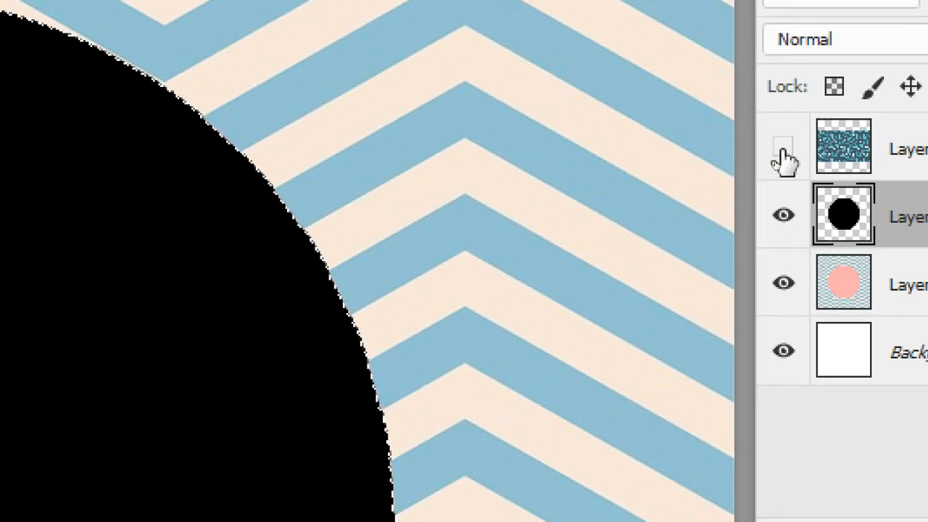
pyautogui.hotkey('ctrl', 'd')
# - Show Layer 2 and clip its leaf pattern to the black circle on Layer 3 with a clipping mask
pyautogui.click(777, 158)
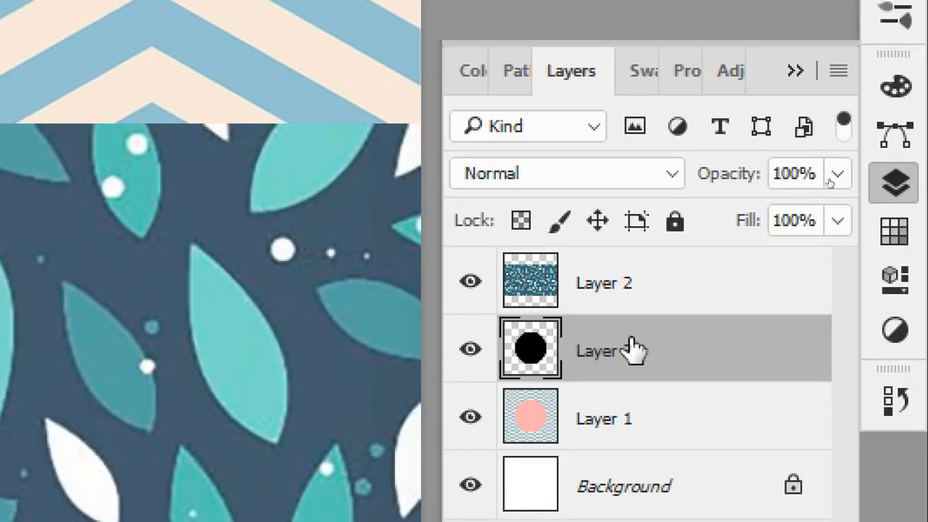
pyautogui.moveTo(629, 340); pyautogui.dragTo(629, 313)
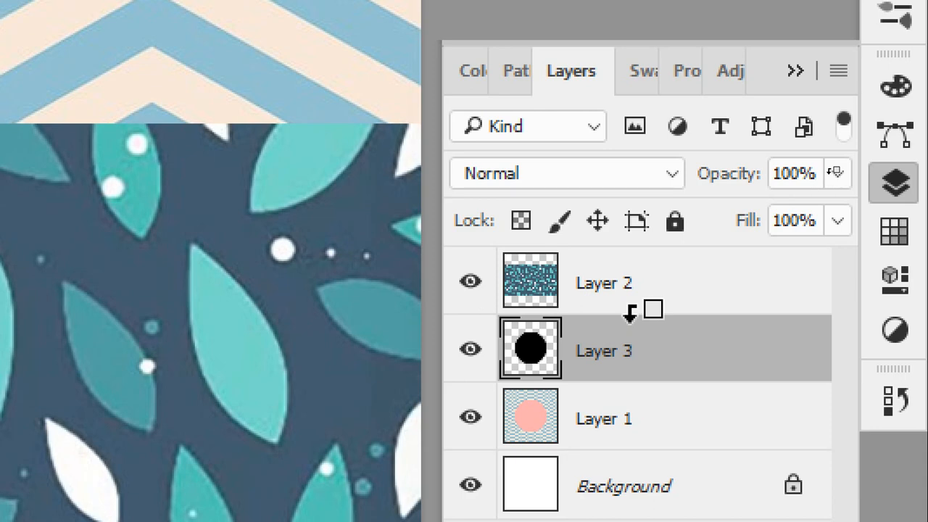
pyautogui.moveTo(629, 313); pyautogui.dragTo(591, 360)
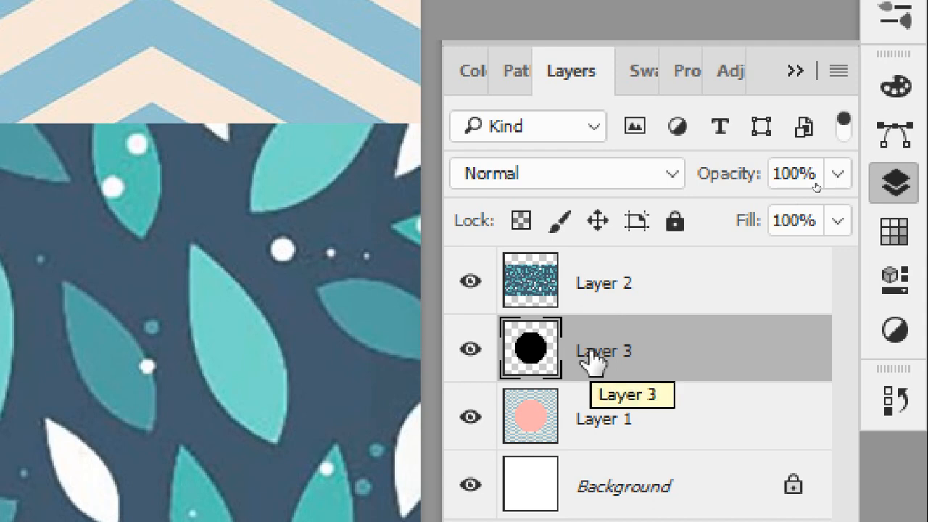
pyautogui.moveTo(601, 326); pyautogui.dragTo(600, 312)
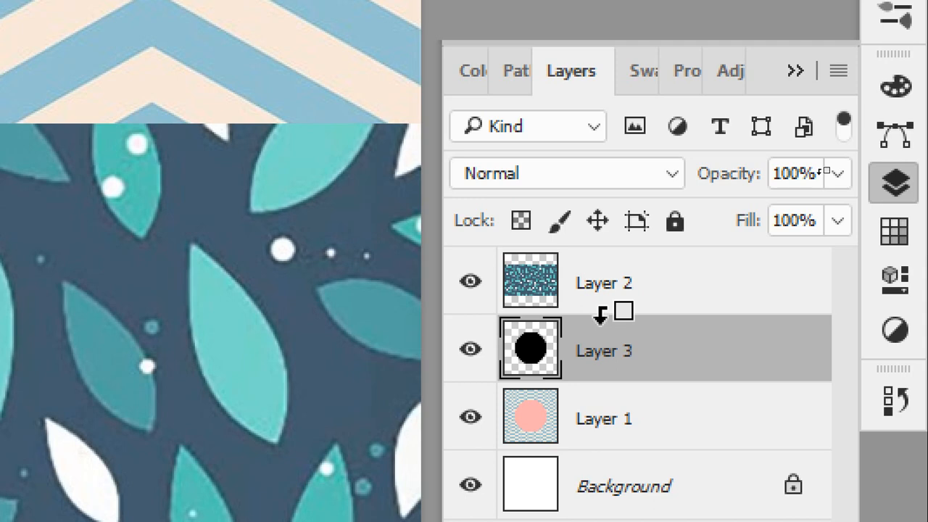
pyautogui.keyDown('alt'); pyautogui.click(600, 313); pyautogui.keyUp('alt')
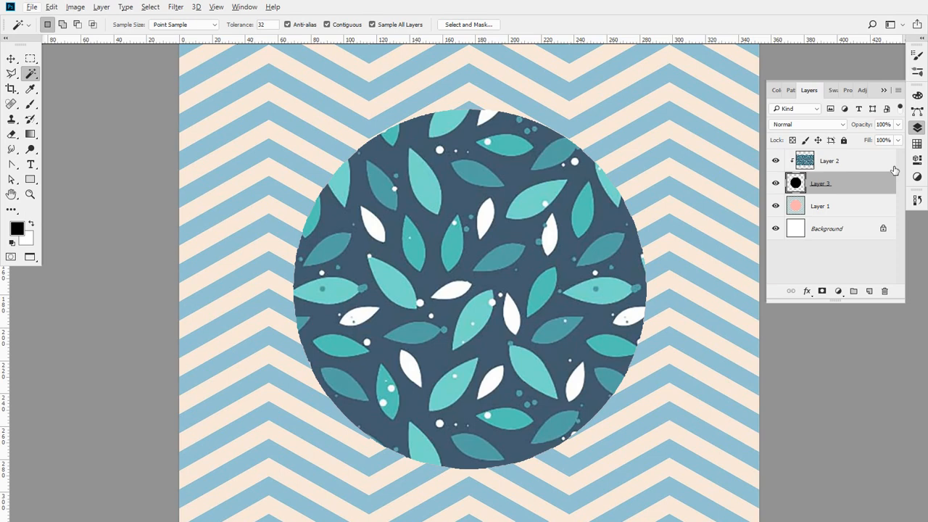
# - Delete Layer 3 with the black circle
pyautogui.moveTo(861, 188); pyautogui.dragTo(885, 290)
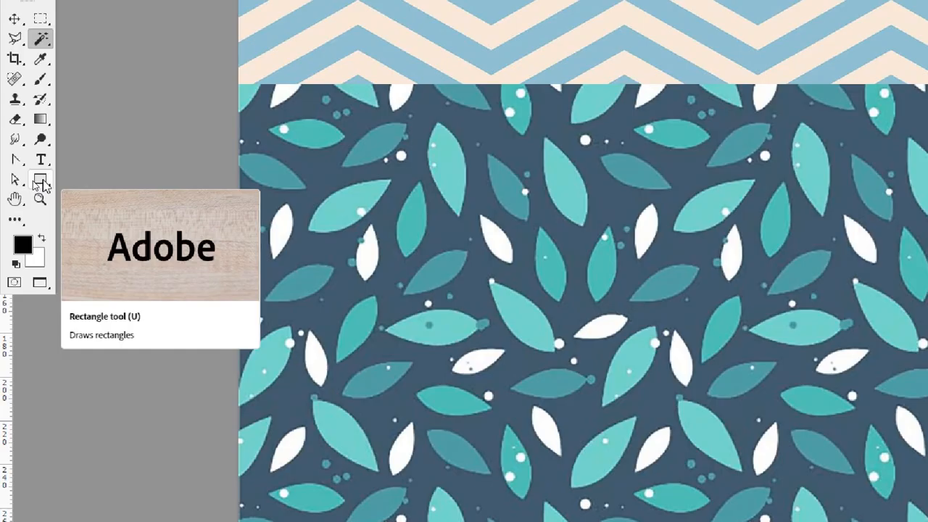
# - Draw a black rectangle shape about 238 by 220 px over Layer 1's circle and hide Layer 2
pyautogui.click(41, 182)
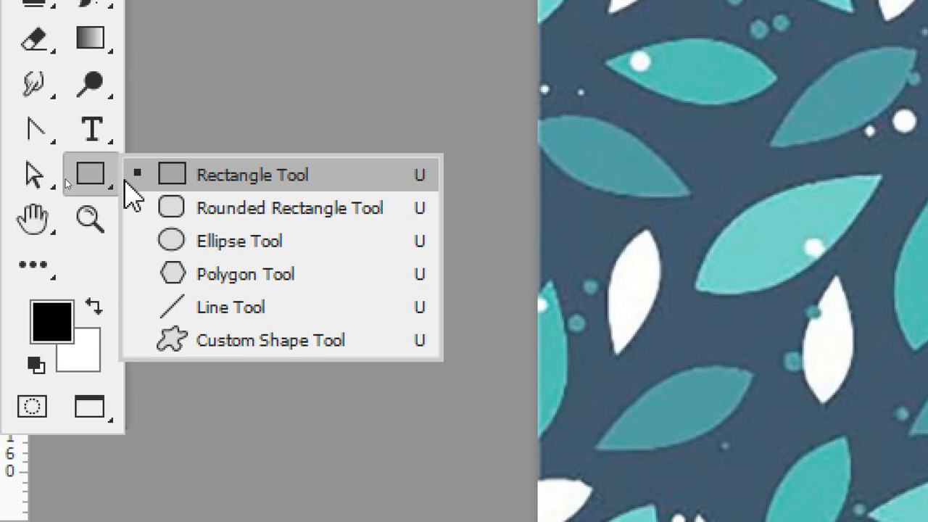
pyautogui.click(277, 176)
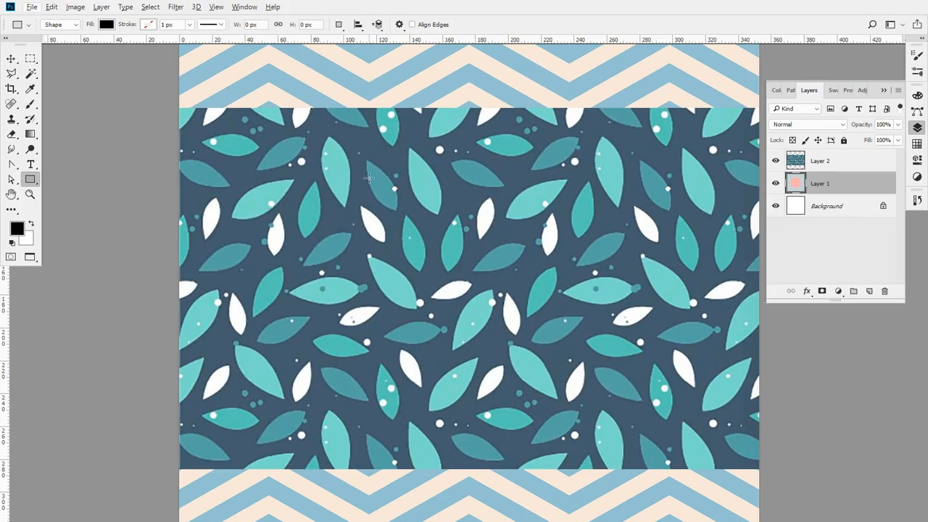
pyautogui.moveTo(369, 178)
pyautogui.mouseDown()
pyautogui.moveTo(464, 247)
pyautogui.moveTo(506, 305)
pyautogui.mouseUp()
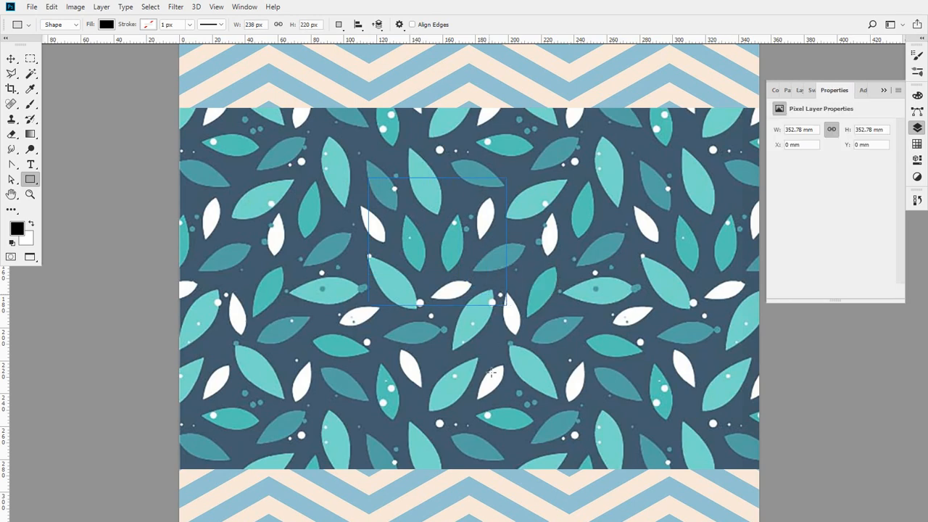
pyautogui.click(775, 90)
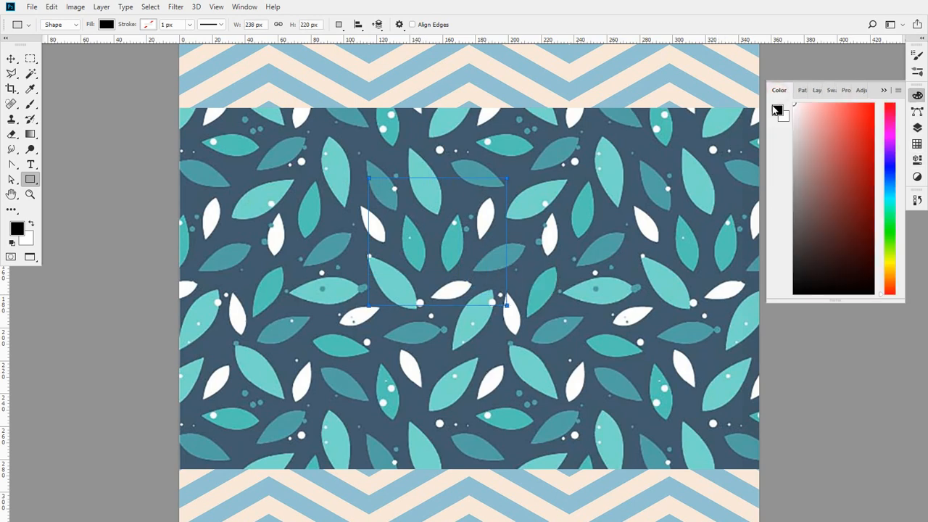
pyautogui.click(916, 127)
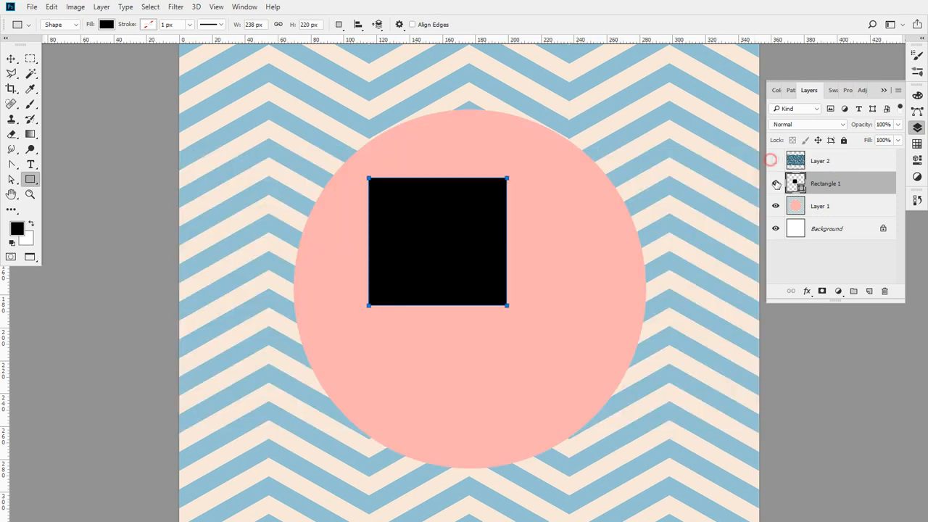
pyautogui.click(774, 160)
# - Draw a black ellipse shape about 181 by 188 px across the pink circle's upper-right edge
pyautogui.moveTo(29, 179); pyautogui.dragTo(79, 204)
pyautogui.moveTo(552, 260); pyautogui.dragTo(656, 152)
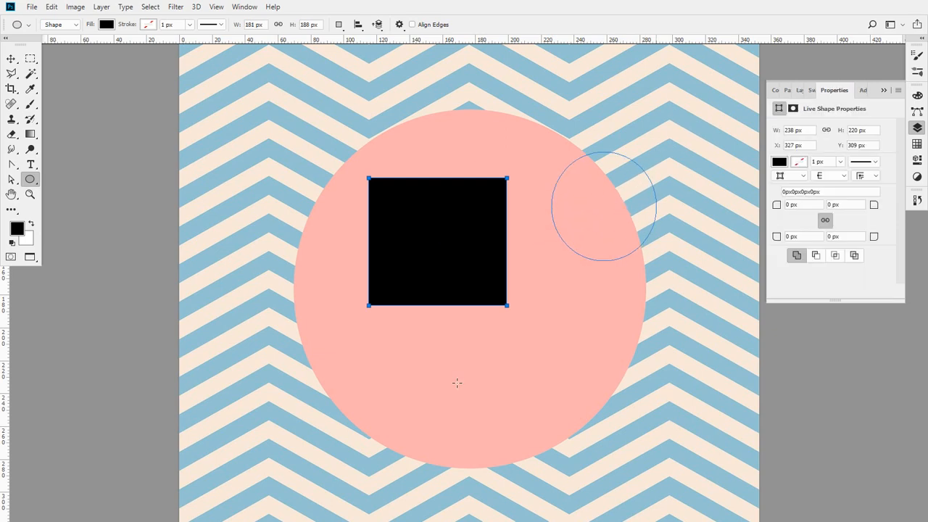
pyautogui.click(917, 128)
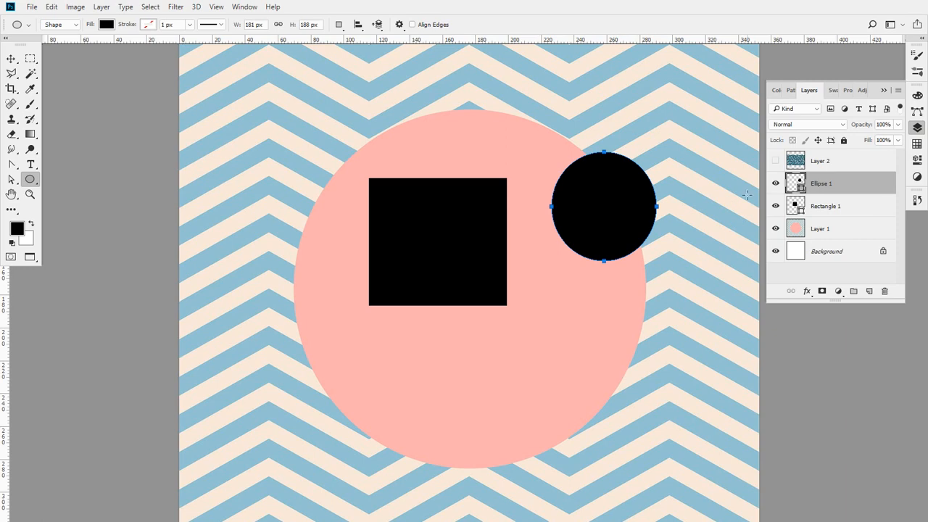
# - Switch to the Custom Shape tool, browse the available shapes and choose the butterfly
pyautogui.click(32, 185)
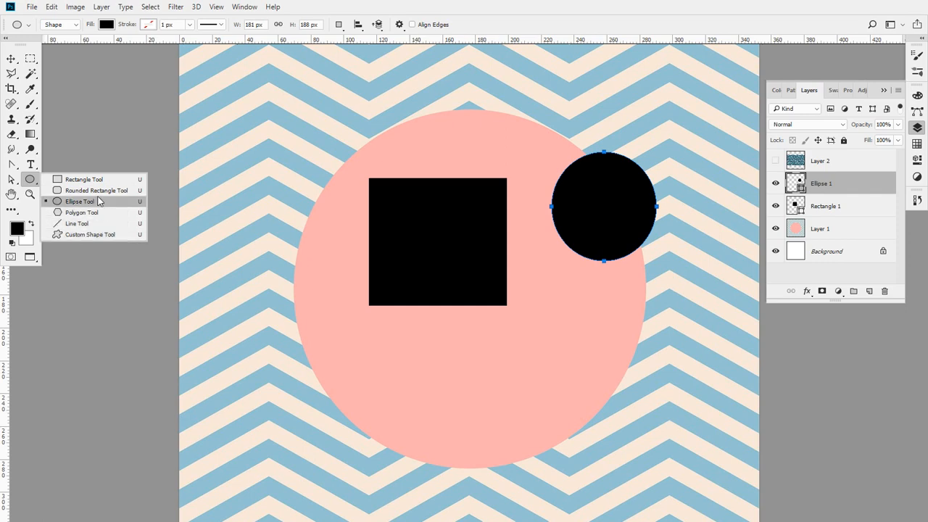
pyautogui.click(69, 235)
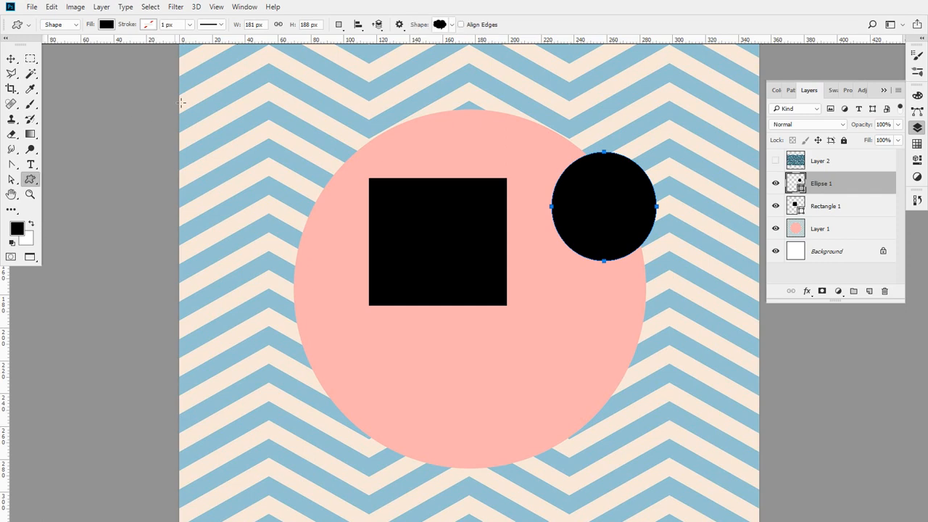
pyautogui.click(453, 25)
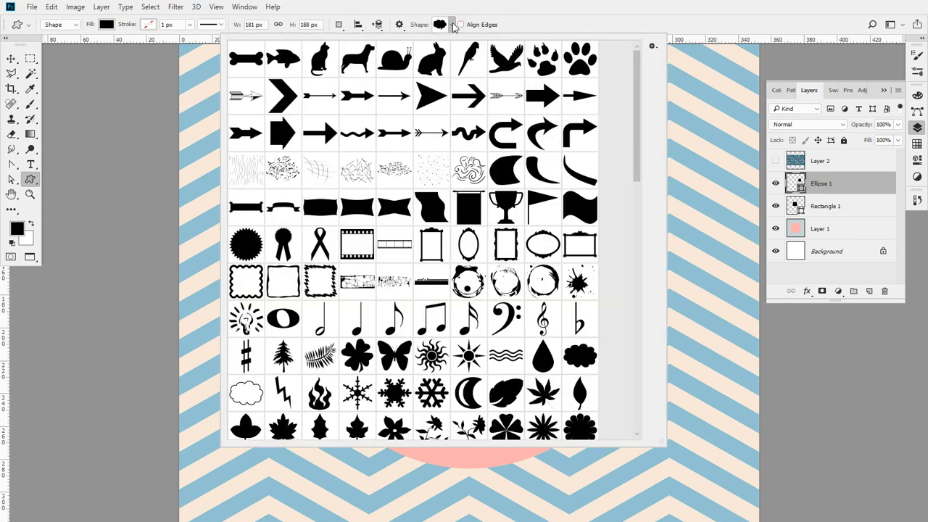
pyautogui.scroll(-3, 493, 335)
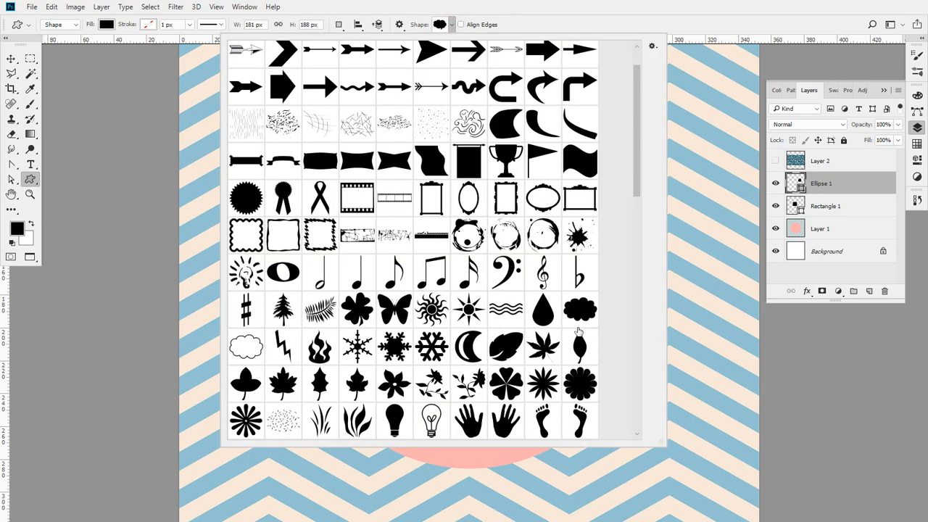
pyautogui.scroll(-8, 601, 330)
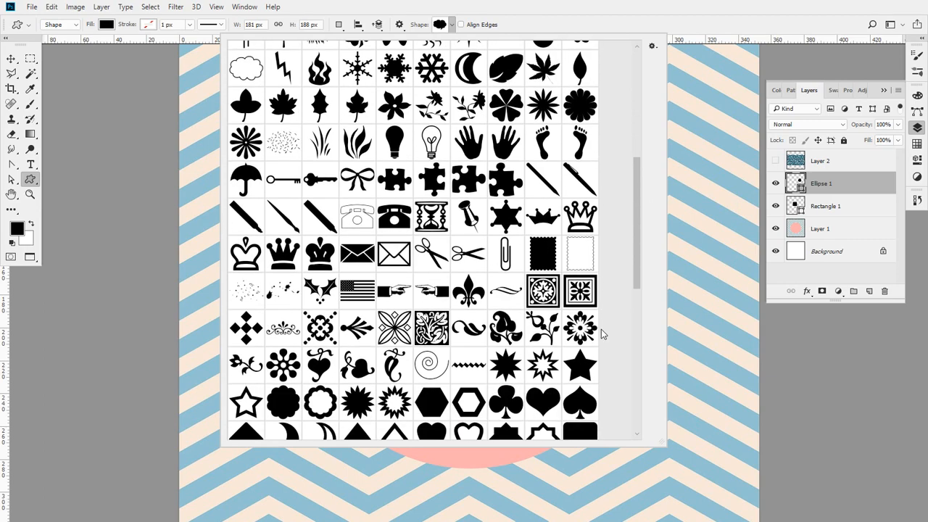
pyautogui.scroll(-4, 600, 329)
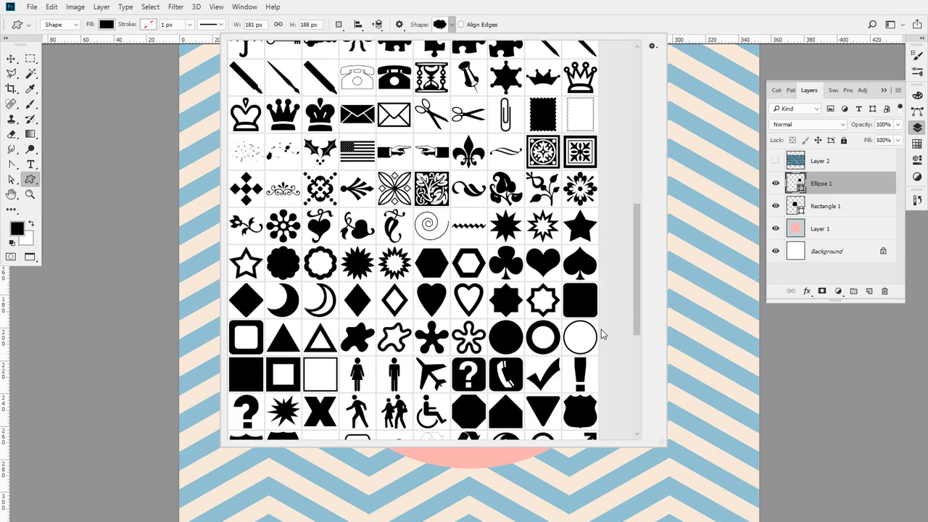
pyautogui.scroll(-4, 600, 328)
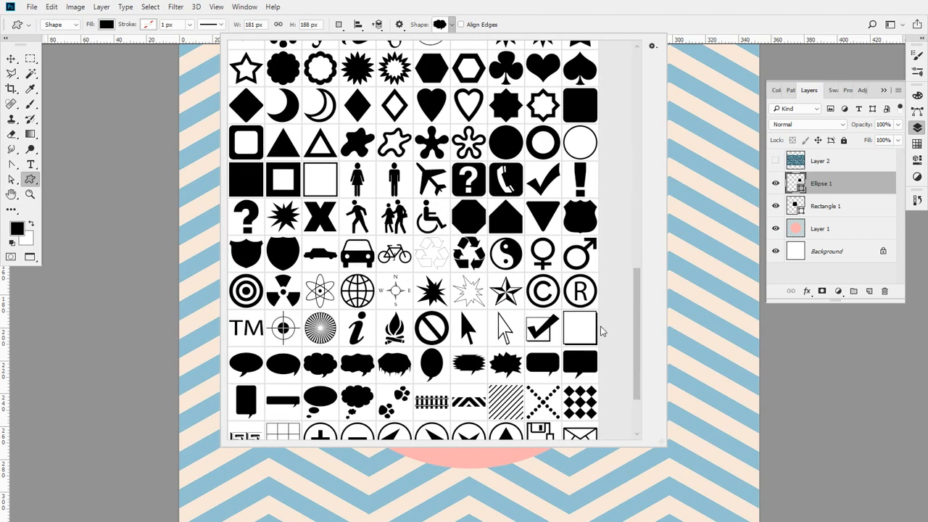
pyautogui.scroll(6, 600, 331)
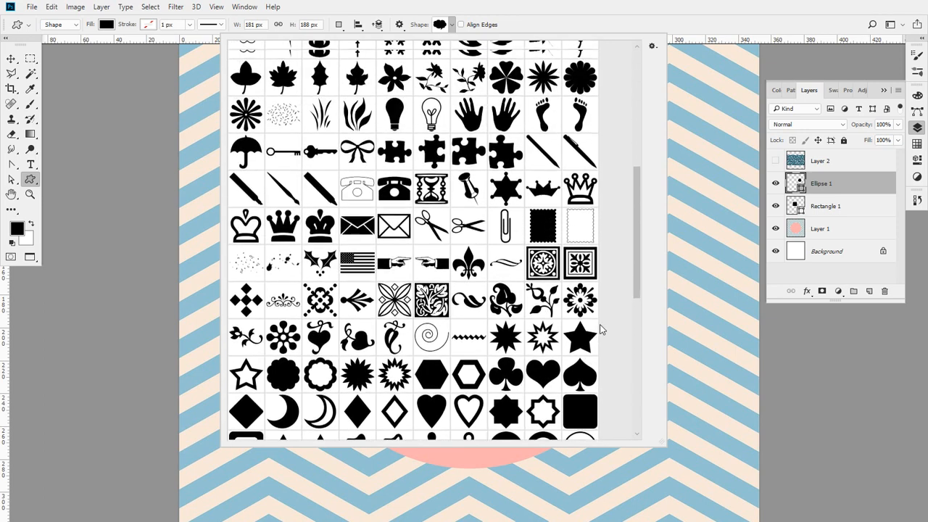
pyautogui.scroll(1, 600, 329)
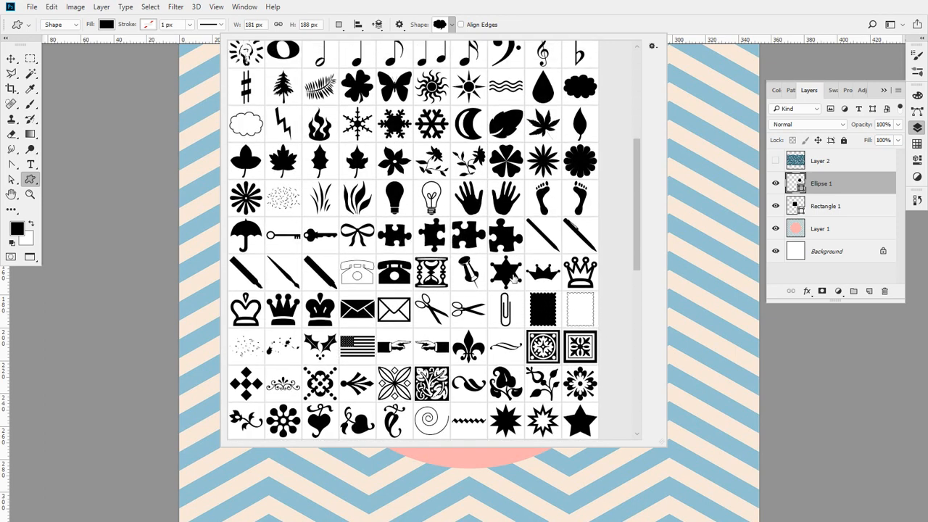
pyautogui.scroll(1, 502, 239)
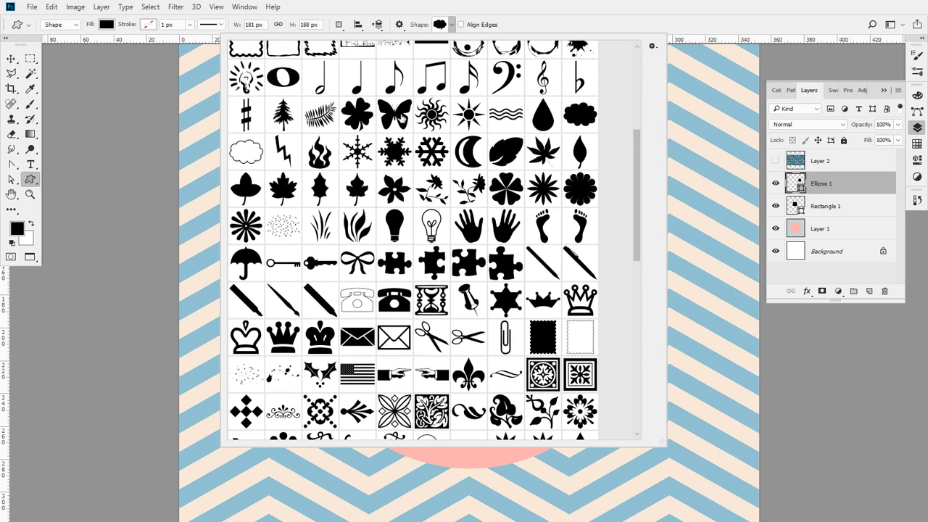
pyautogui.click(401, 124)
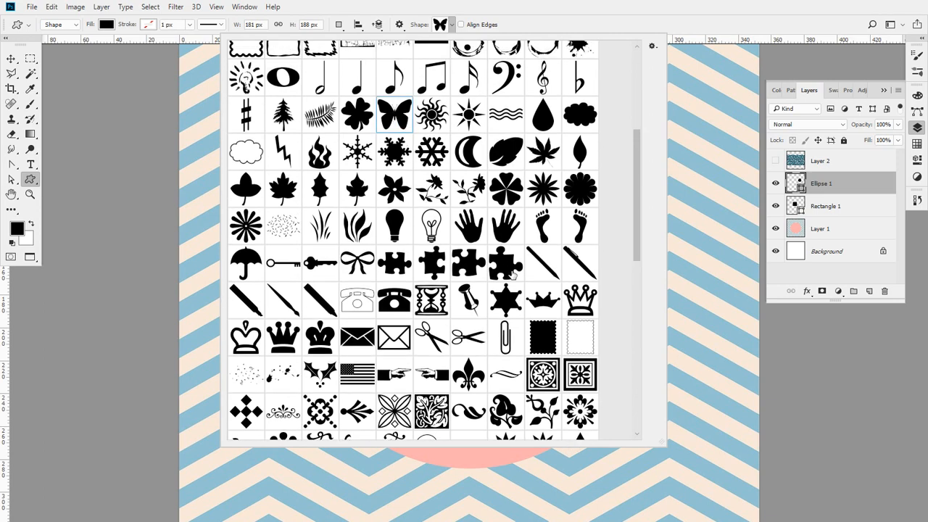
pyautogui.doubleClick(392, 116)
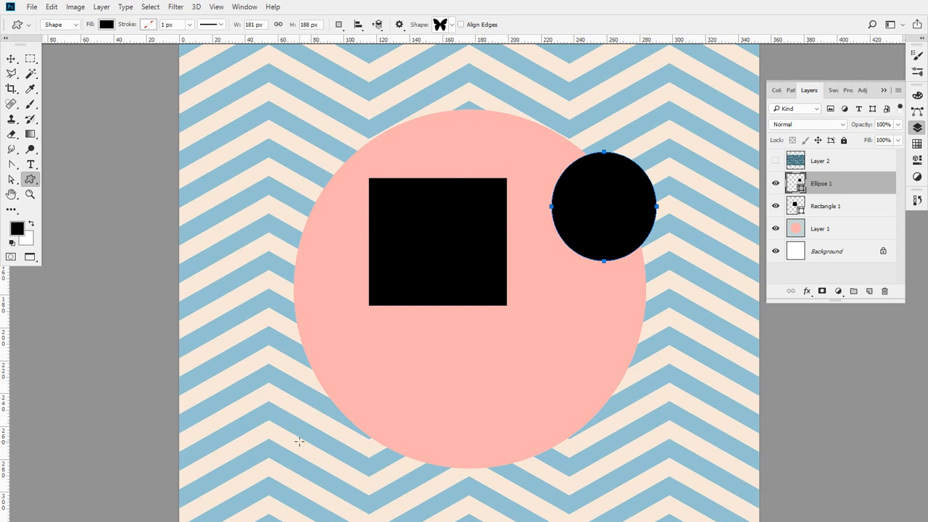
# - Draw a large black butterfly from its center near the canvas's lower left and move it onto the pink circle's lower-left part
pyautogui.moveTo(299, 440); pyautogui.dragTo(434, 346)
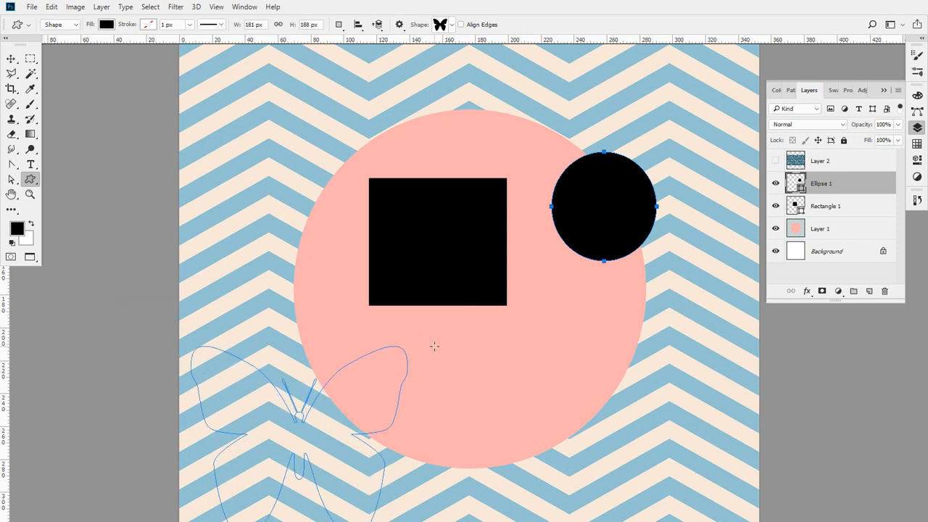
pyautogui.click(11, 58)
pyautogui.moveTo(342, 449); pyautogui.dragTo(441, 424)
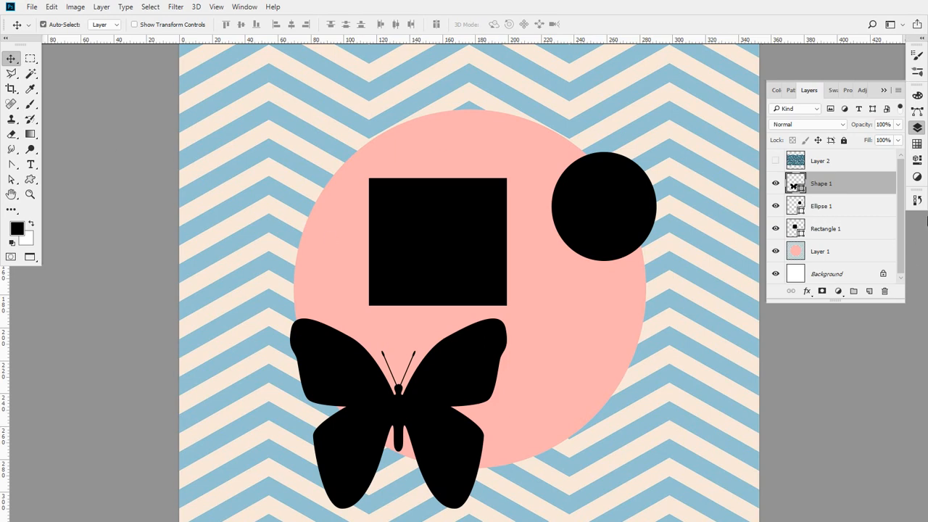
pyautogui.moveTo(622, 193); pyautogui.dragTo(757, 200)
pyautogui.moveTo(490, 251)
pyautogui.mouseDown()
pyautogui.moveTo(571, 271)
pyautogui.moveTo(776, 241)
pyautogui.mouseUp()
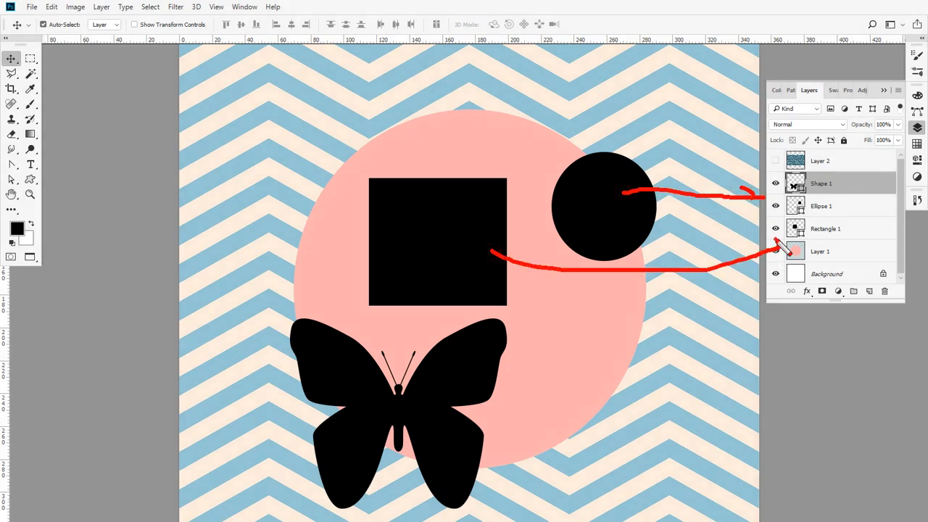
pyautogui.moveTo(303, 326)
pyautogui.mouseDown()
pyautogui.moveTo(532, 143)
pyautogui.moveTo(734, 163)
pyautogui.moveTo(727, 174)
pyautogui.mouseUp()
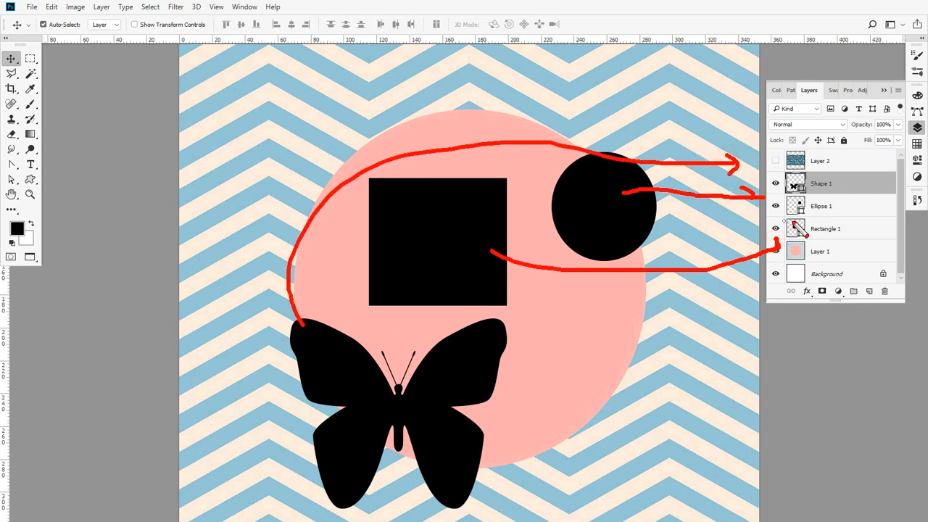
pyautogui.press('Escape')
# - Delete the butterfly, rectangle and ellipse shape layers
pyautogui.moveTo(854, 186); pyautogui.dragTo(885, 292)
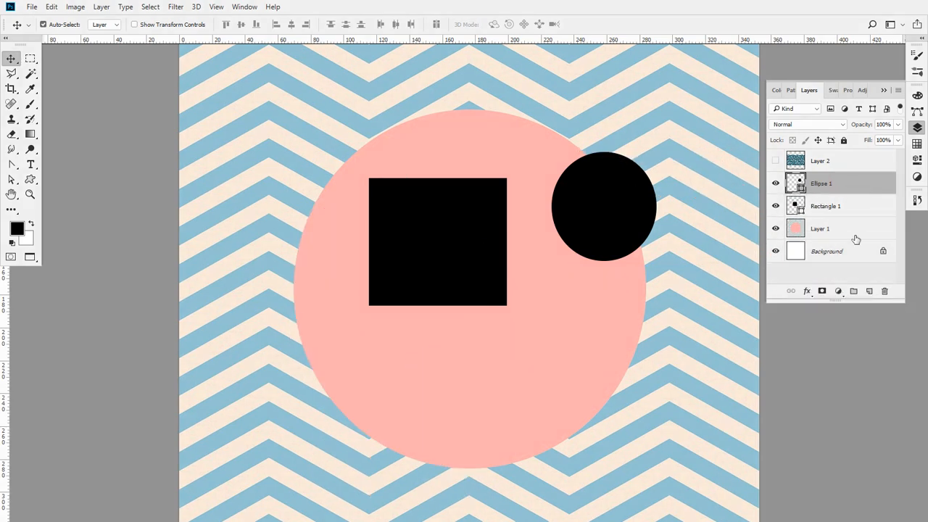
pyautogui.moveTo(850, 205); pyautogui.dragTo(884, 291)
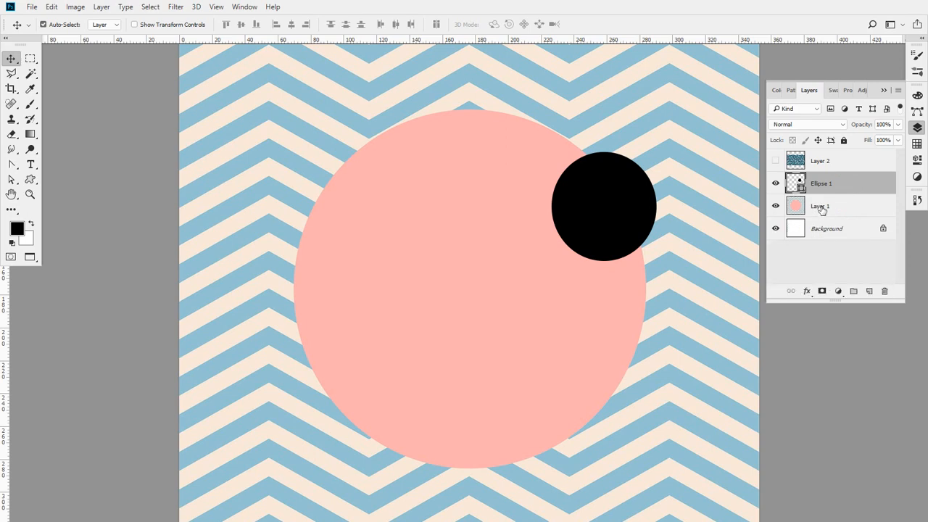
pyautogui.click(821, 181)
pyautogui.moveTo(861, 183); pyautogui.dragTo(884, 291)
# - Draw a black circle shape about 606 px in diameter from the pink circle's center and move it over that circle
pyautogui.moveTo(31, 179); pyautogui.dragTo(98, 199)
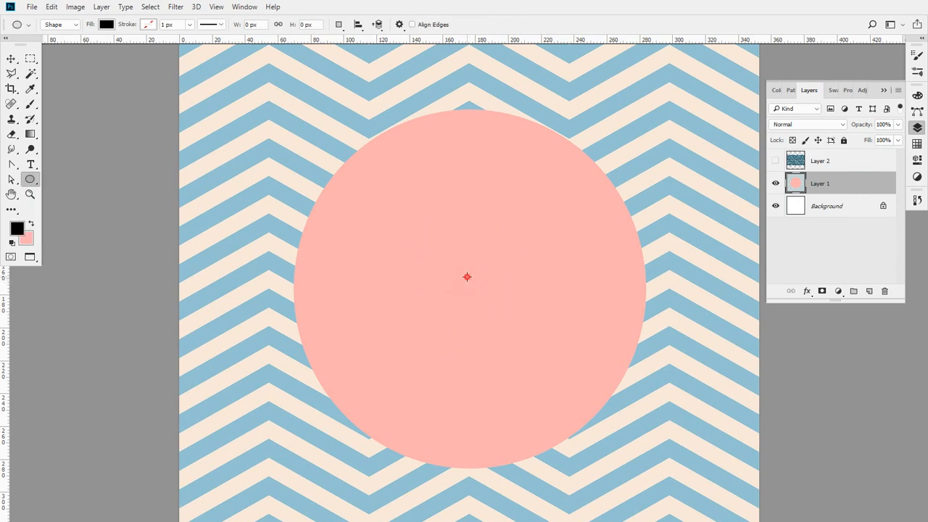
pyautogui.moveTo(466, 275)
pyautogui.mouseDown()
pyautogui.moveTo(598, 402)
pyautogui.moveTo(676, 451)
pyautogui.mouseUp()
pyautogui.press('v')
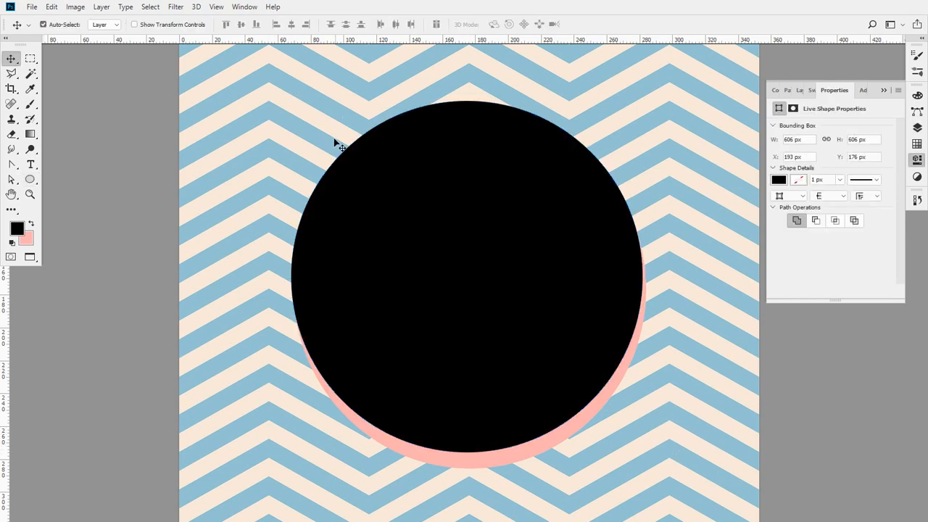
pyautogui.moveTo(436, 209); pyautogui.dragTo(440, 219)
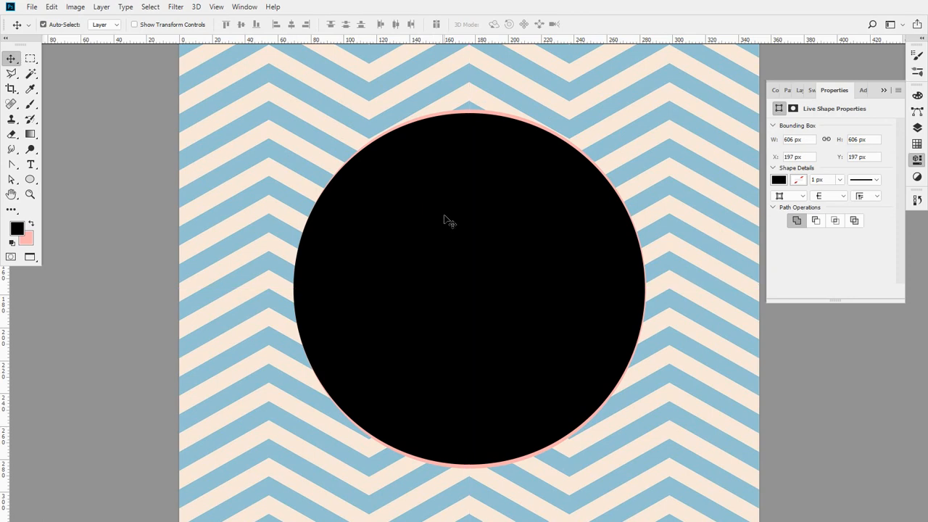
# - Nudge the black circle to X 199 px and Y 197 px to center it over the pink circle
pyautogui.press('Up')
pyautogui.press('Up')
pyautogui.press('Up')
pyautogui.press('Up')
pyautogui.press('Right')
pyautogui.press('Right')
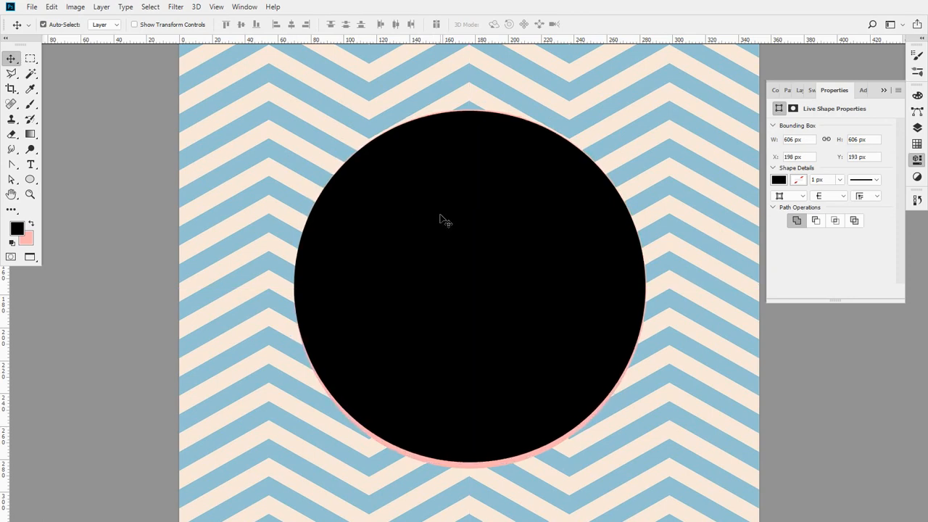
pyautogui.press('Down')
pyautogui.press('Down')
pyautogui.press('Down')
pyautogui.press('Down')
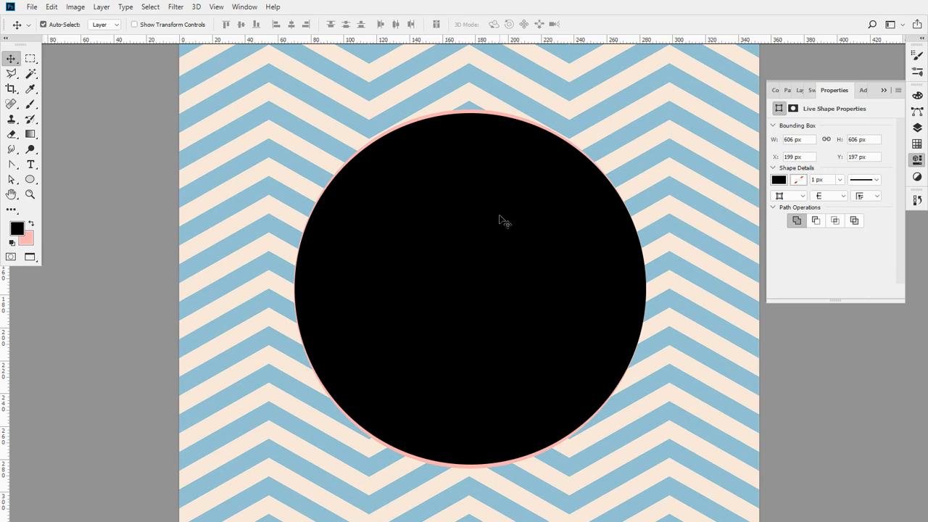
# - Free-transform the black circle to about 607 by 621 px so it fully covers the pink circle
pyautogui.hotkey('ctrl', 't')
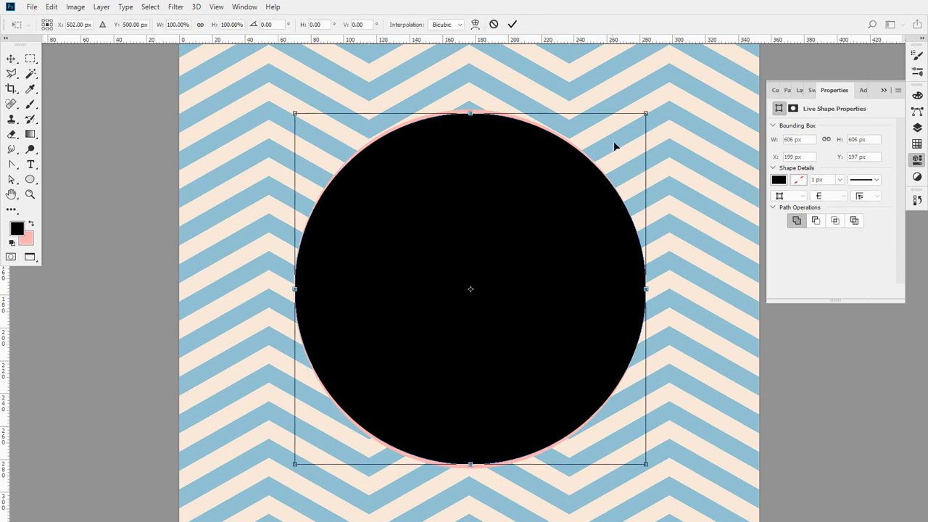
pyautogui.moveTo(645, 113)
pyautogui.mouseDown()
pyautogui.moveTo(597, 145)
pyautogui.moveTo(644, 112)
pyautogui.mouseUp()
pyautogui.moveTo(472, 114); pyautogui.dragTo(475, 113)
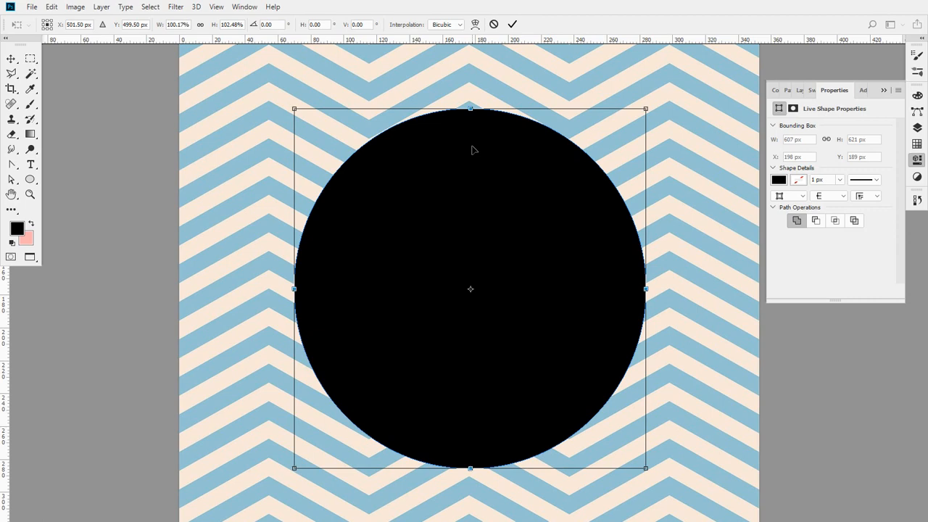
pyautogui.press('Return')
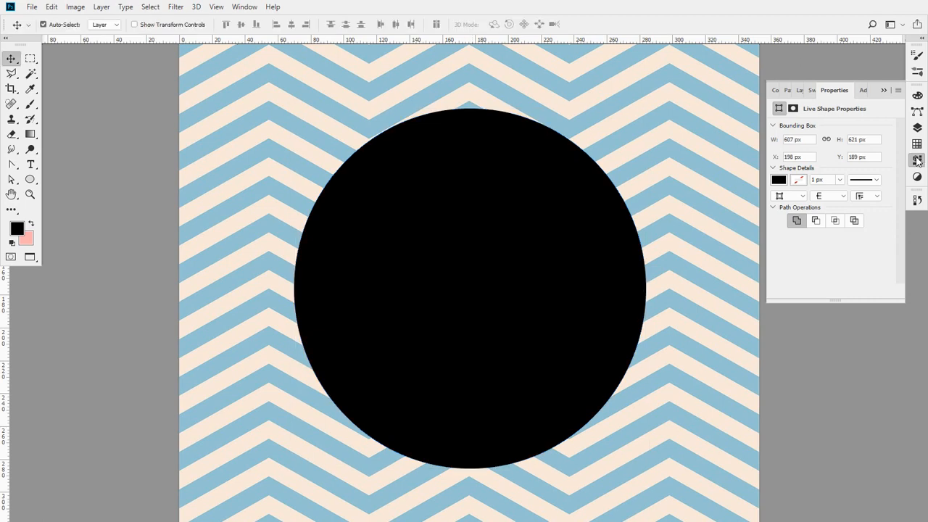
# - Show Layer 2 and clip its leaf pattern to the Ellipse 1 shape with a clipping mask
pyautogui.click(917, 127)
pyautogui.click(775, 160)
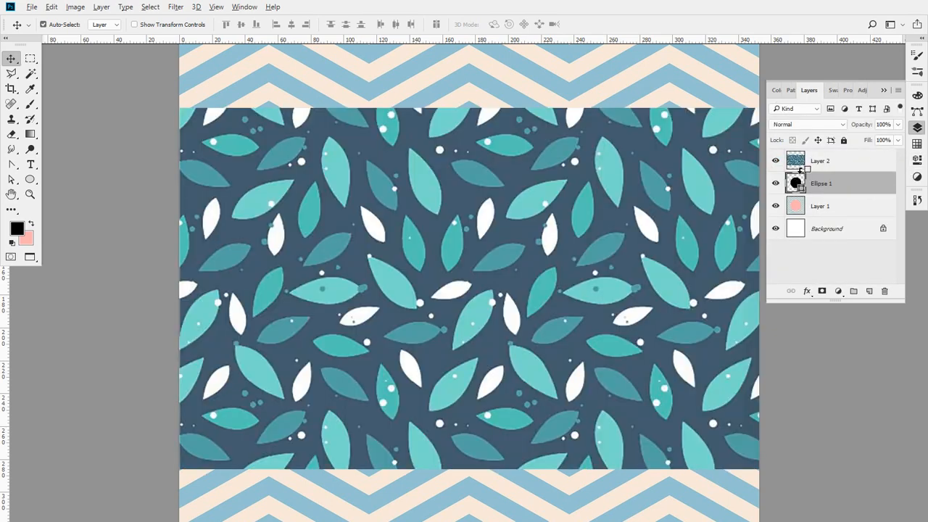
pyautogui.keyDown('alt'); pyautogui.click(800, 171); pyautogui.keyUp('alt')
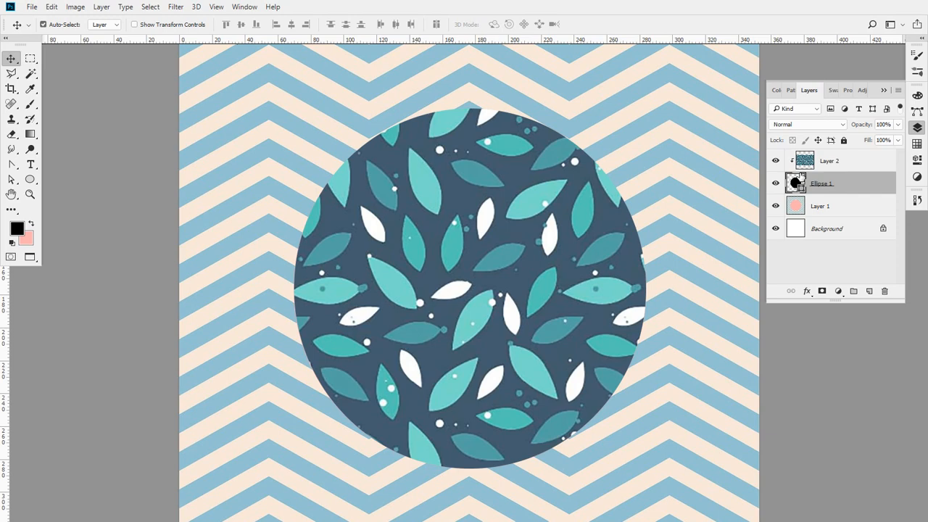
# - Delete the Ellipse 1 shape layer and move Layer 2 beneath Layer 1
pyautogui.keyDown('ctrl'); pyautogui.click(860, 180); pyautogui.keyUp('ctrl')
pyautogui.moveTo(863, 181); pyautogui.dragTo(885, 291)
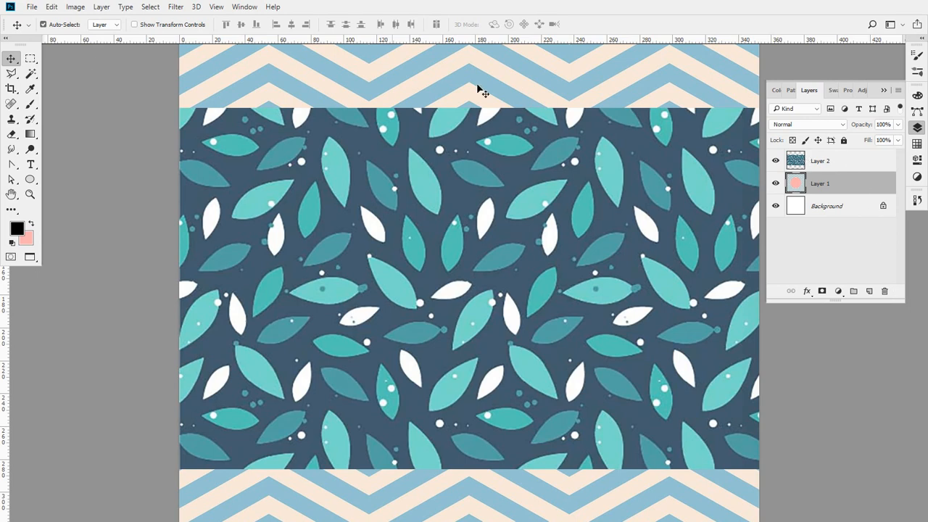
pyautogui.click(840, 161)
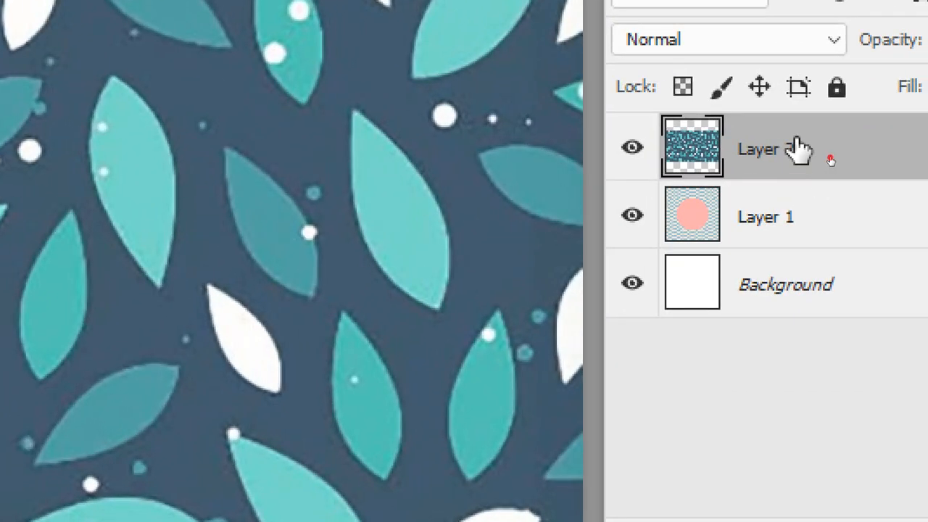
pyautogui.moveTo(829, 161); pyautogui.dragTo(830, 180)
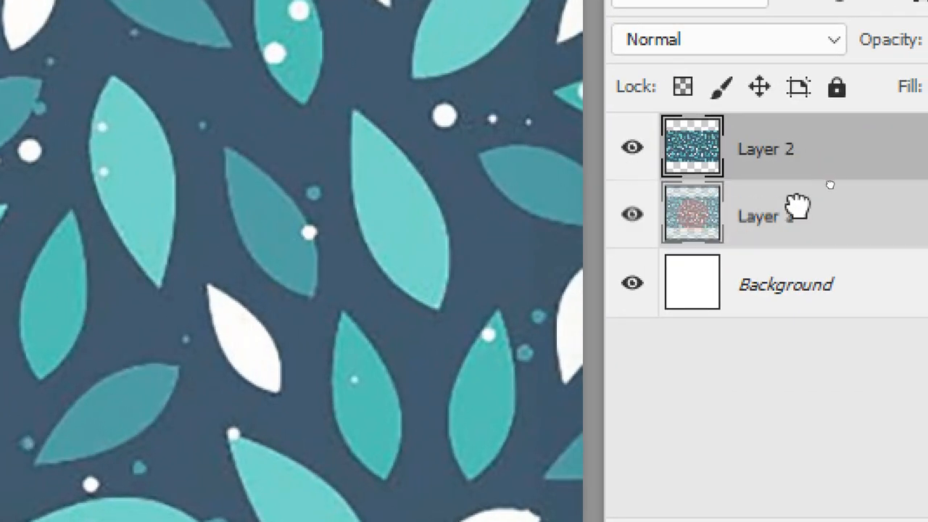
pyautogui.moveTo(797, 207); pyautogui.dragTo(793, 240)
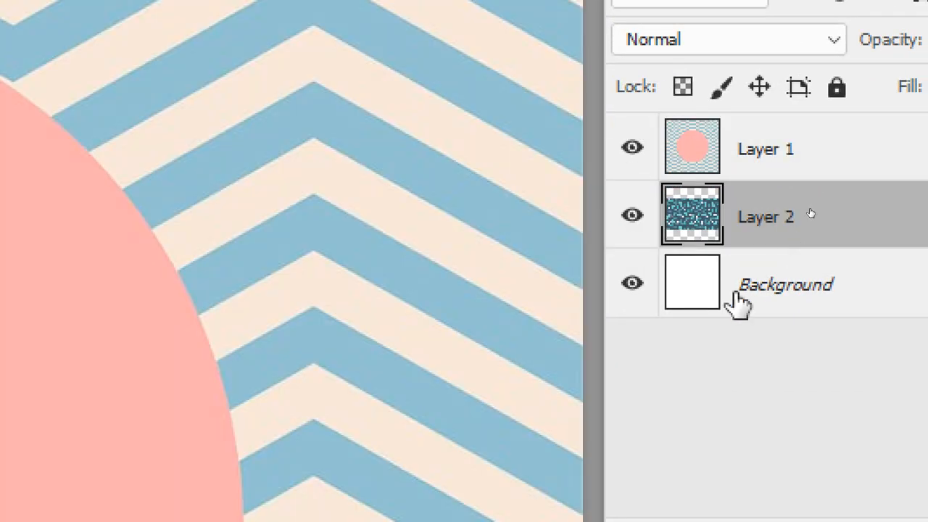
# - Add a blank layer mask to Layer 1 and select the pink circle with the Magic Wand
pyautogui.click(697, 153)
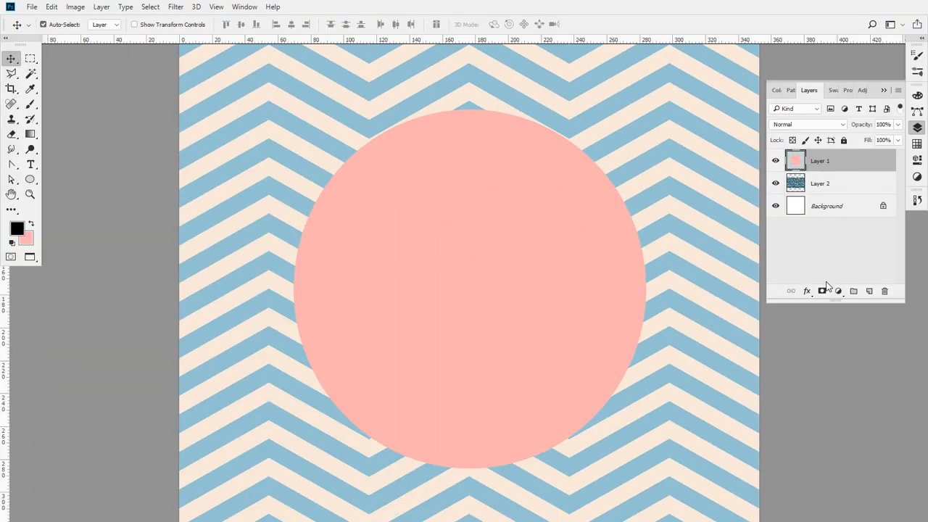
pyautogui.click(822, 291)
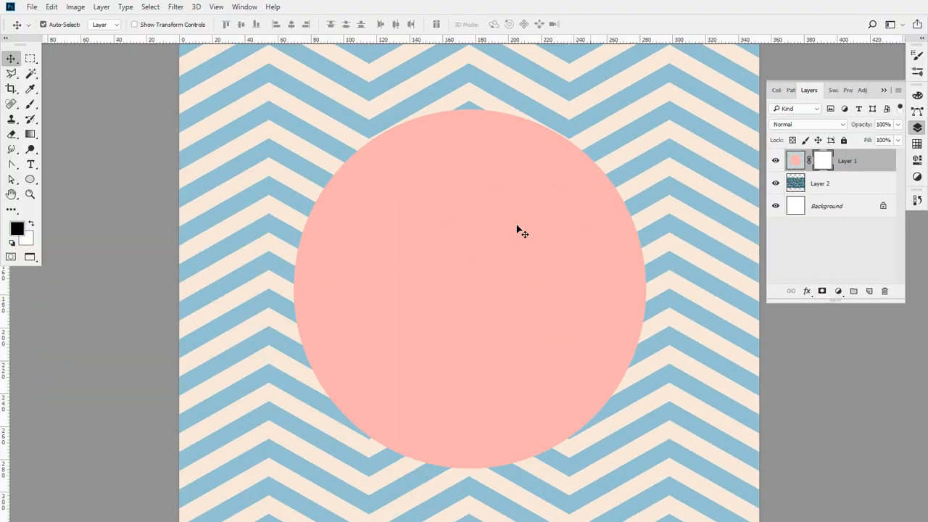
pyautogui.click(30, 73)
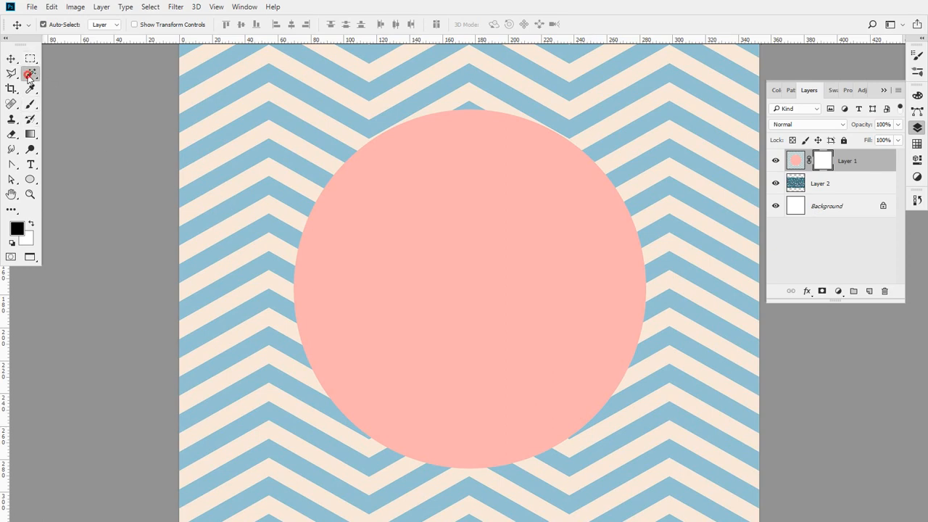
pyautogui.click(351, 193)
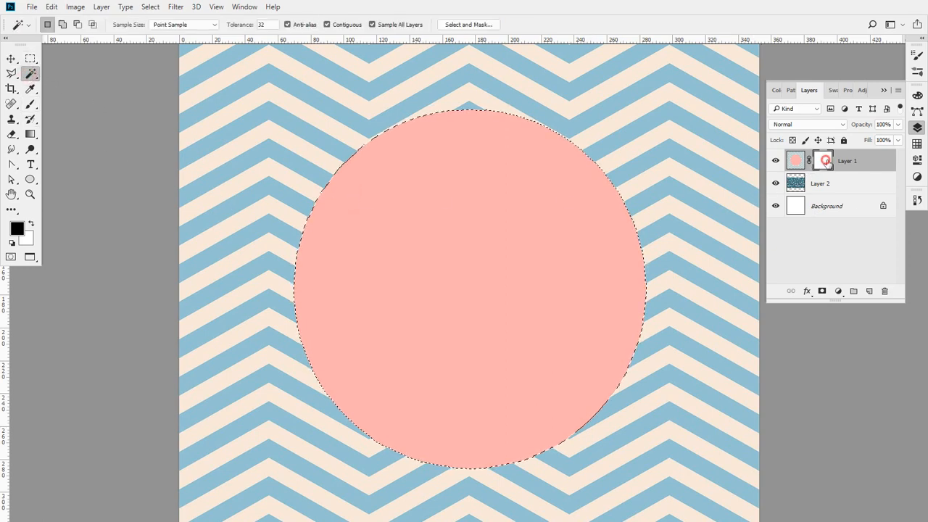
# - Delete Layer 1's blank mask without applying it and mask the layer from the circle selection instead
pyautogui.moveTo(822, 161); pyautogui.dragTo(884, 290)
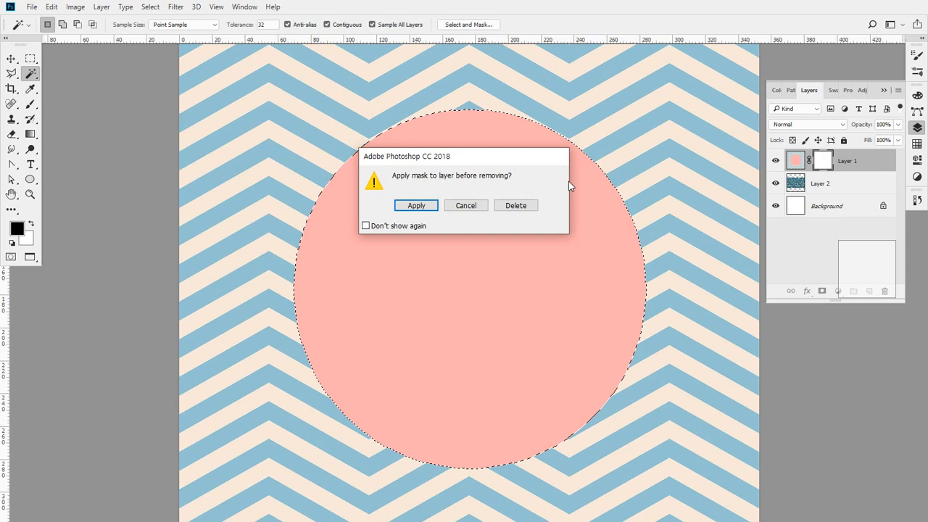
pyautogui.click(532, 209)
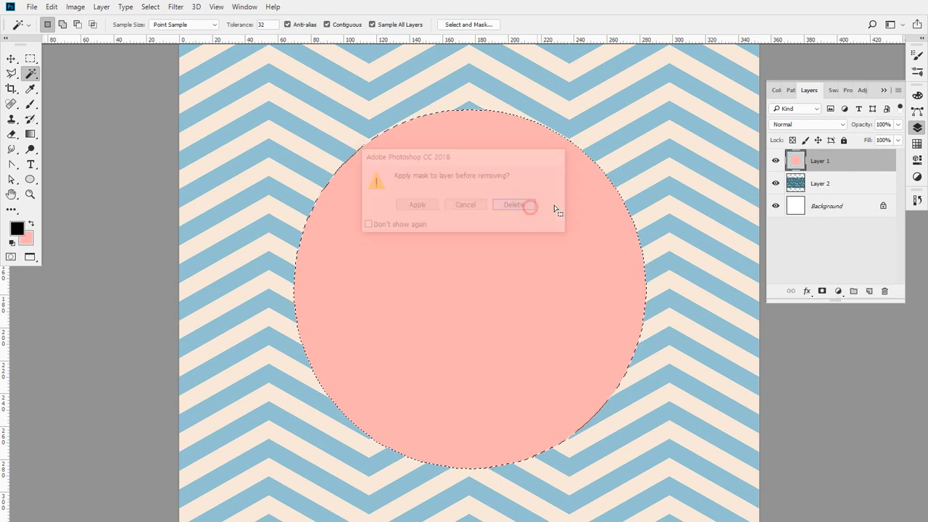
pyautogui.click(822, 291)
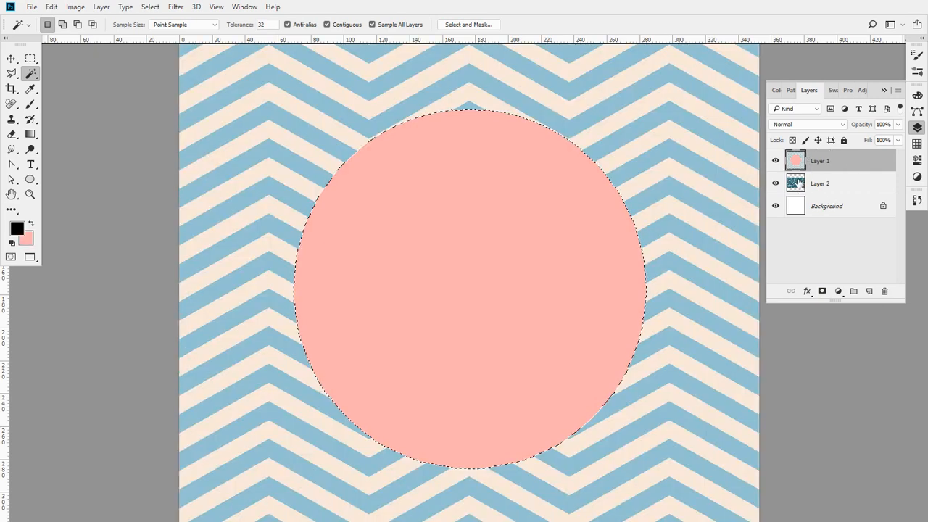
pyautogui.moveTo(789, 181); pyautogui.dragTo(857, 179)
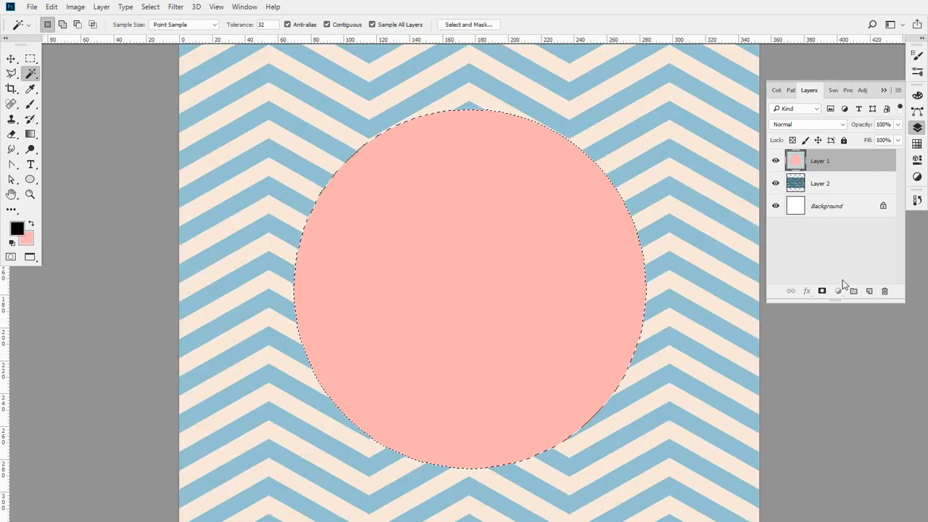
pyautogui.click(821, 291)
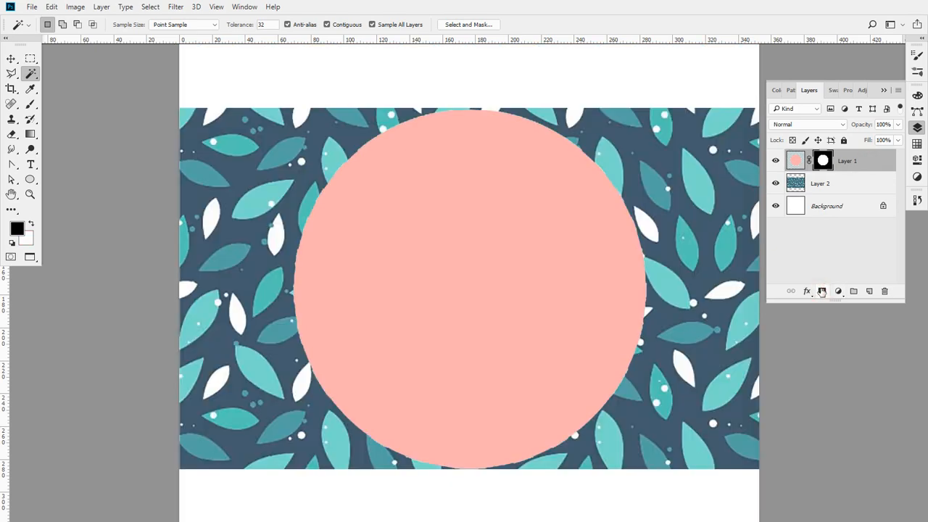
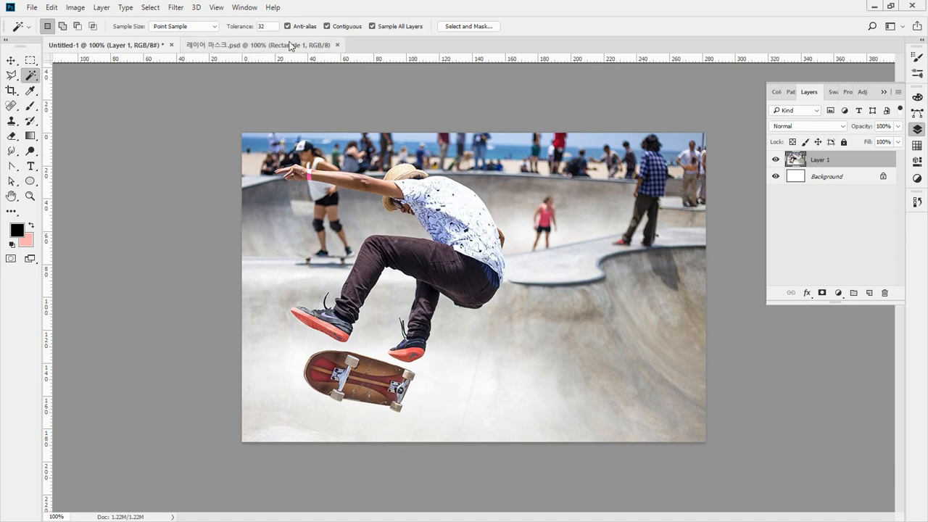
# - Examine the orange frame and its layer mask in 레이어 마스크.psd and return to the Untitled-1 document
pyautogui.click(293, 45)
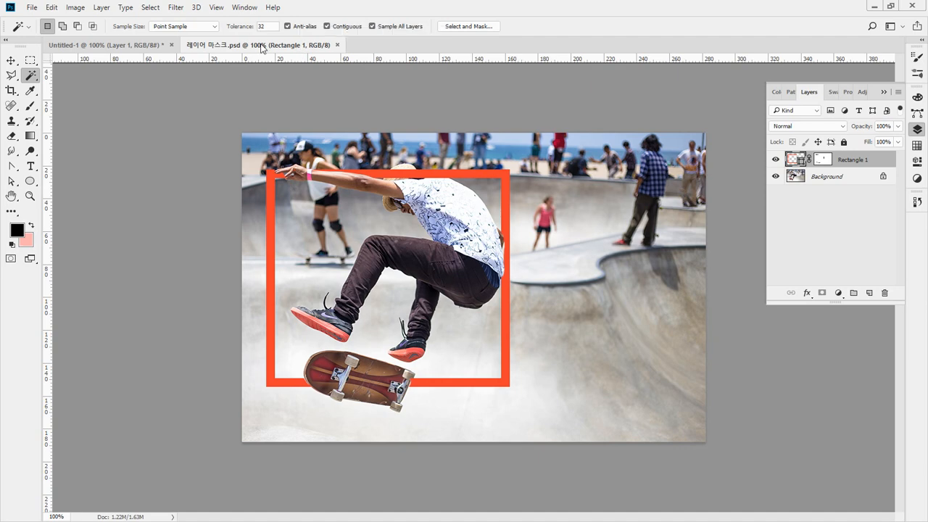
pyautogui.click(116, 49)
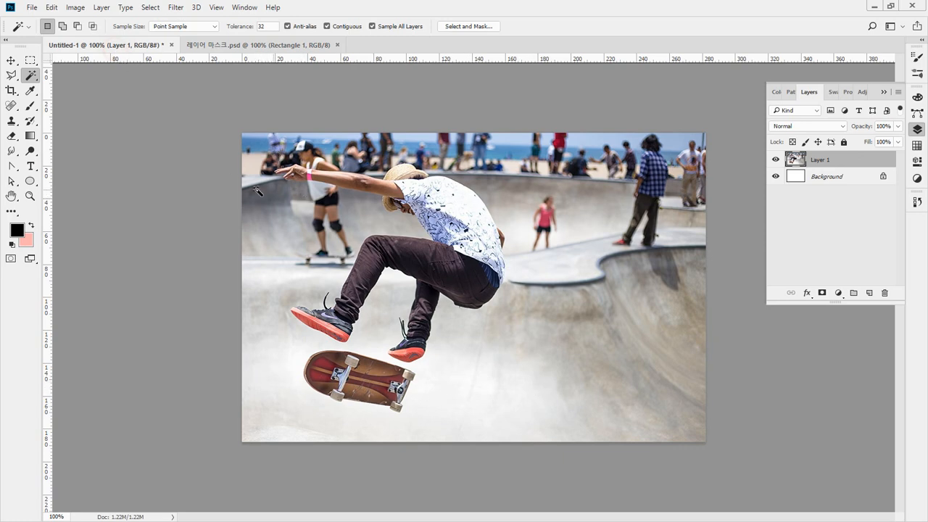
# - Draw a thin square frame custom shape about 425 by 384 px around the jumping skateboarder
pyautogui.click(30, 182)
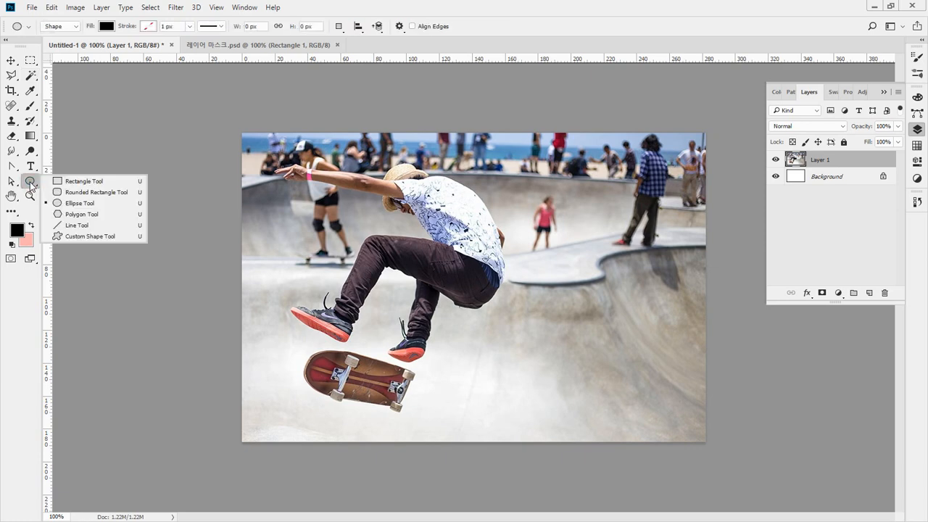
pyautogui.click(73, 236)
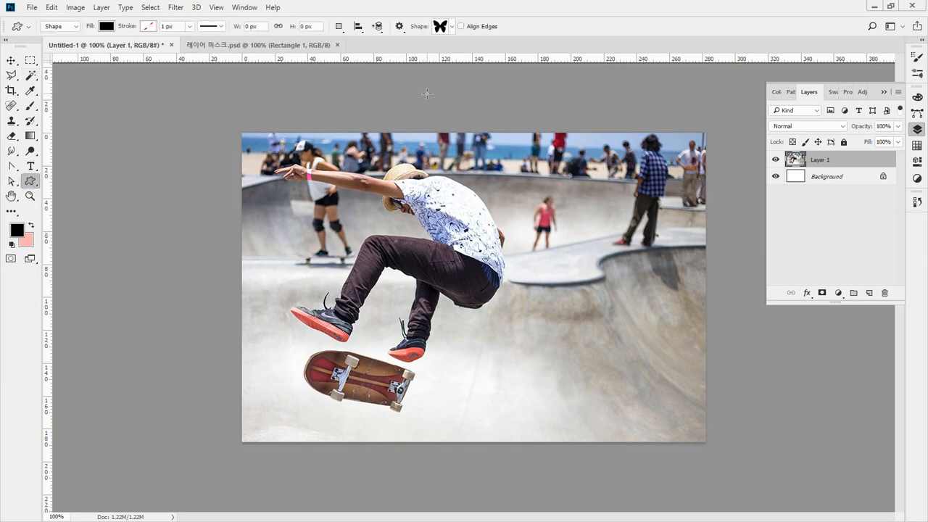
pyautogui.click(451, 27)
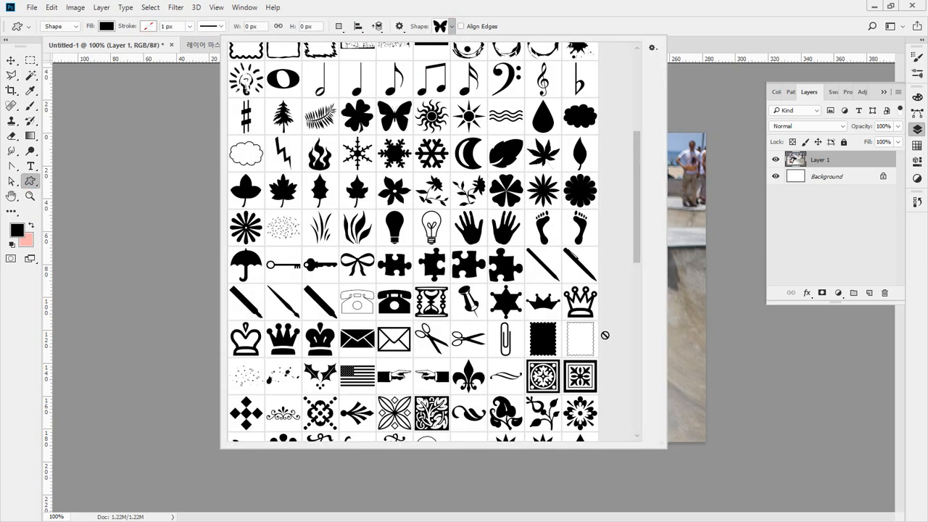
pyautogui.scroll(3, 606, 341)
pyautogui.scroll(3, 605, 340)
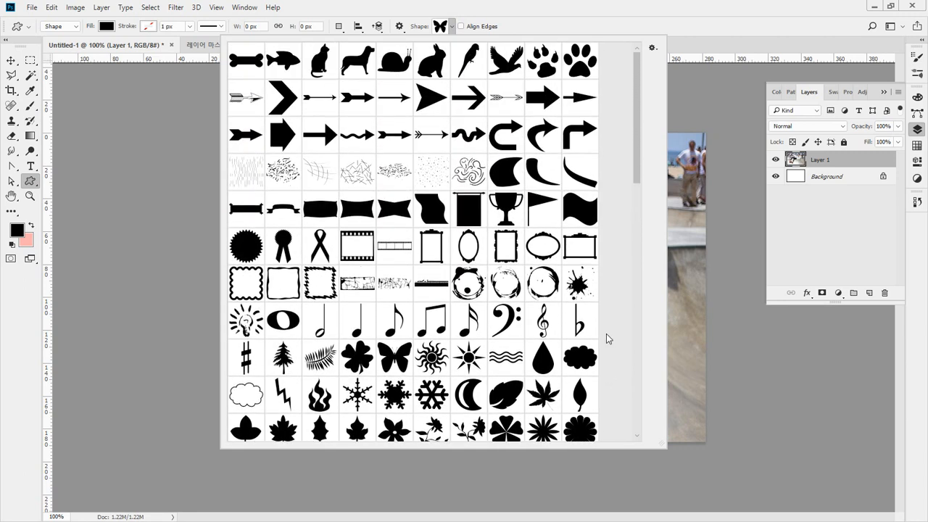
pyautogui.scroll(-6, 605, 333)
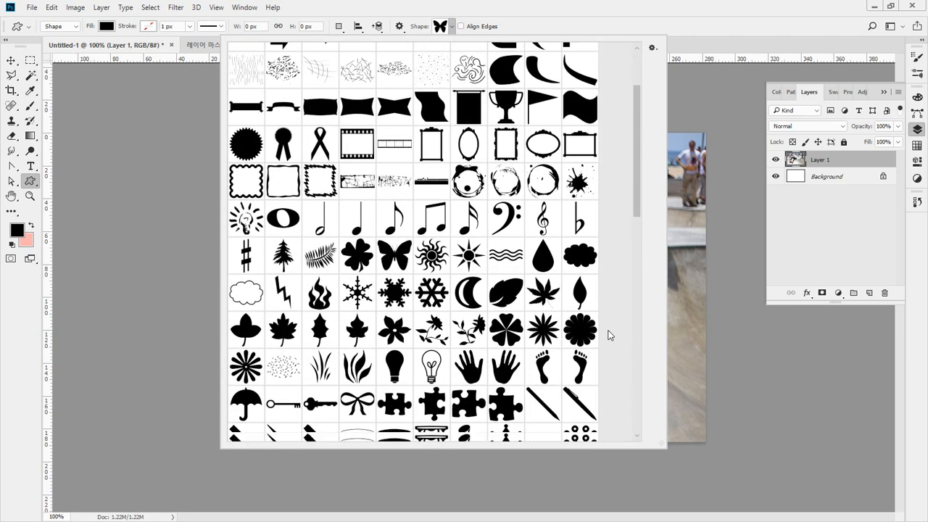
pyautogui.scroll(-6, 610, 320)
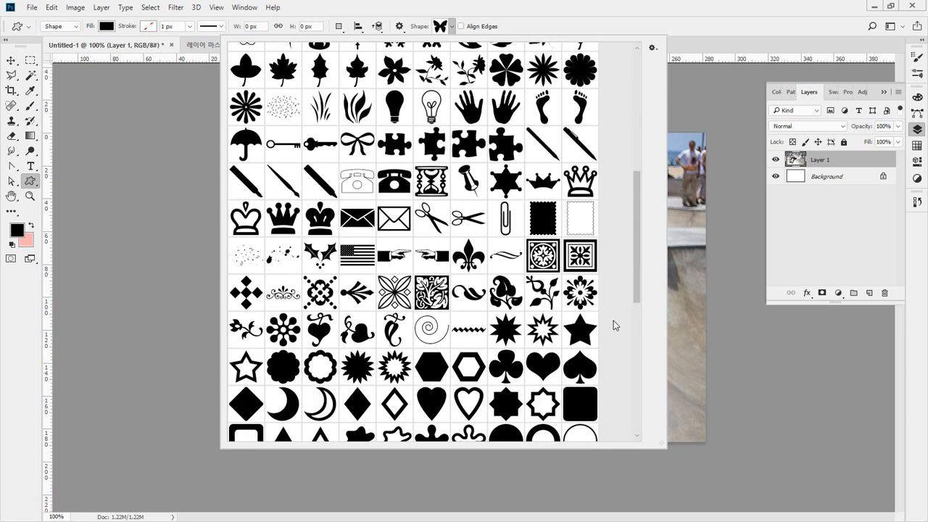
pyautogui.scroll(-2, 615, 318)
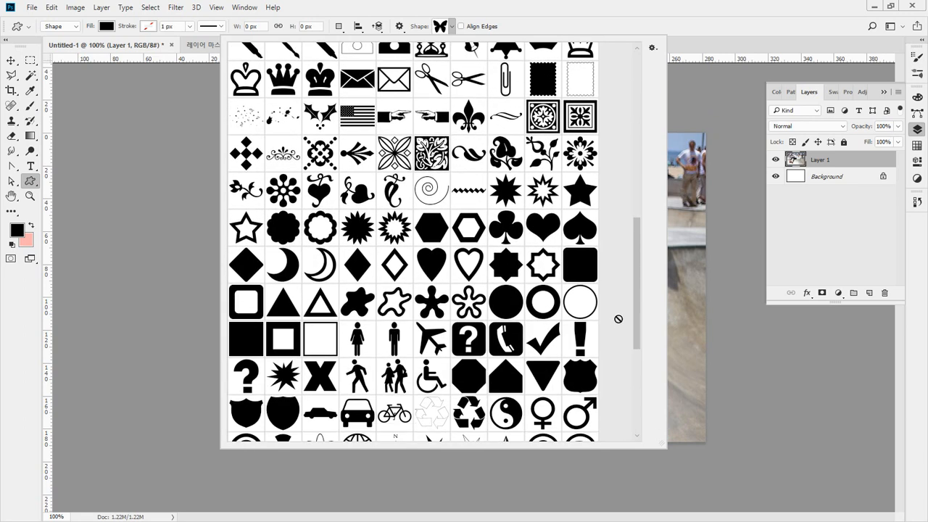
pyautogui.click(321, 322)
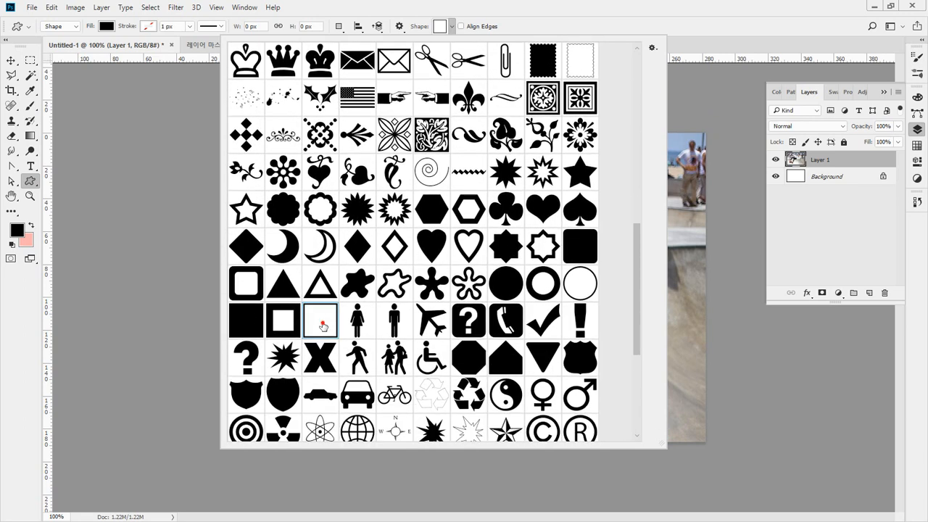
pyautogui.click(557, 6)
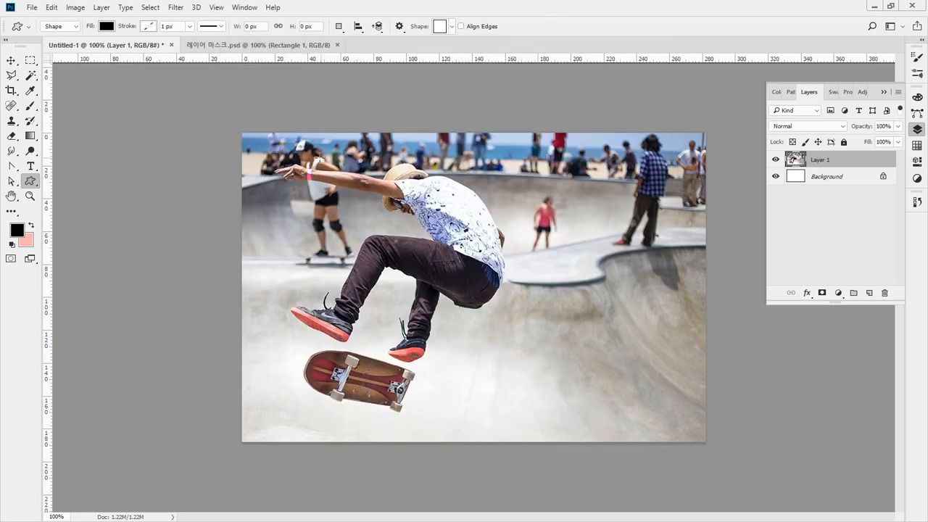
pyautogui.moveTo(263, 167); pyautogui.dragTo(559, 396)
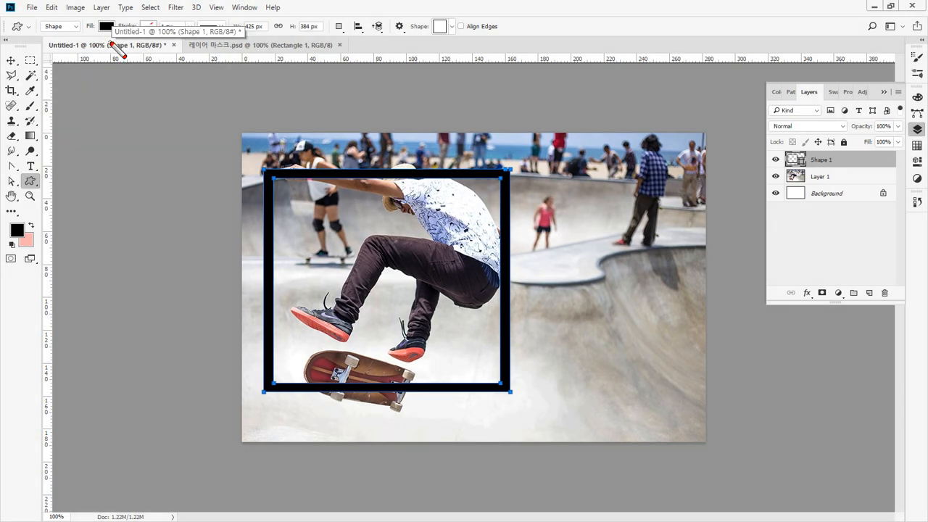
pyautogui.moveTo(111, 42)
pyautogui.mouseDown()
pyautogui.moveTo(81, 29)
pyautogui.moveTo(123, 40)
pyautogui.mouseUp()
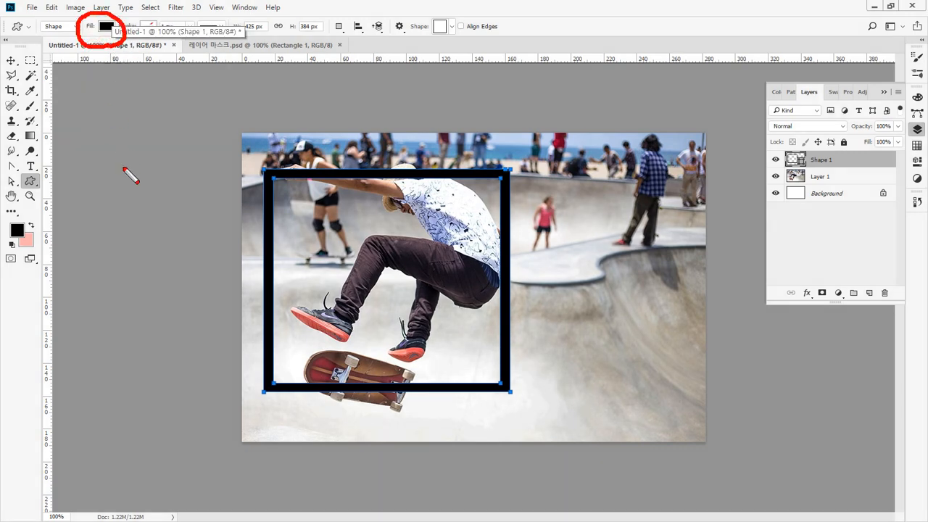
pyautogui.press('Escape')
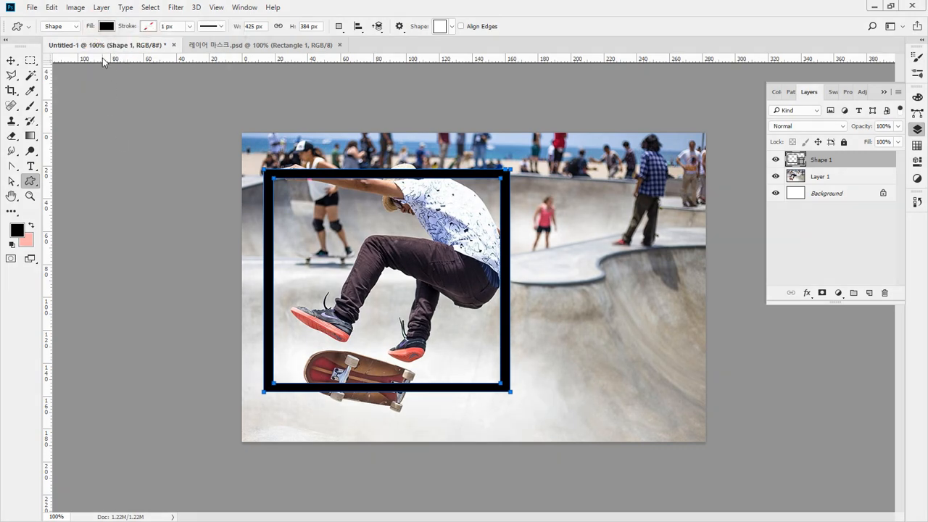
# - Try red and dark green fills on the frame shape and settle on light green #8dc63f
pyautogui.click(107, 26)
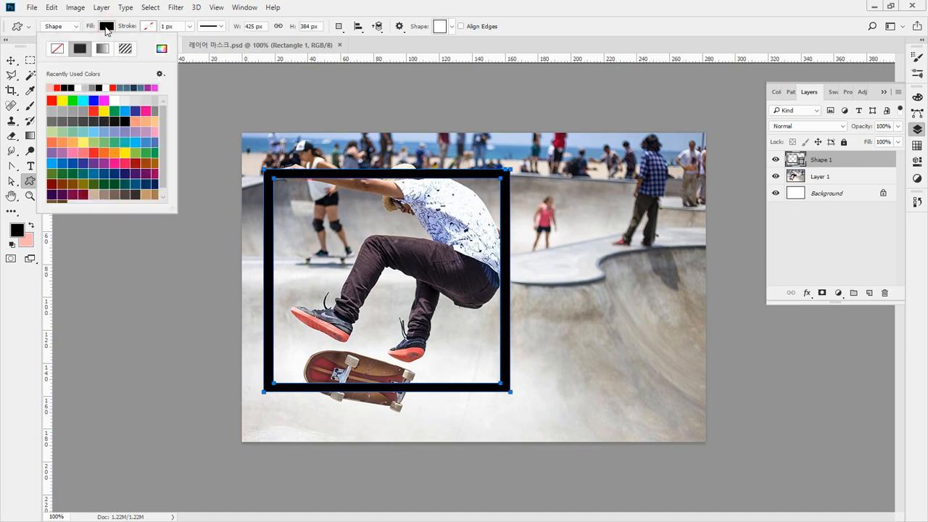
pyautogui.click(51, 100)
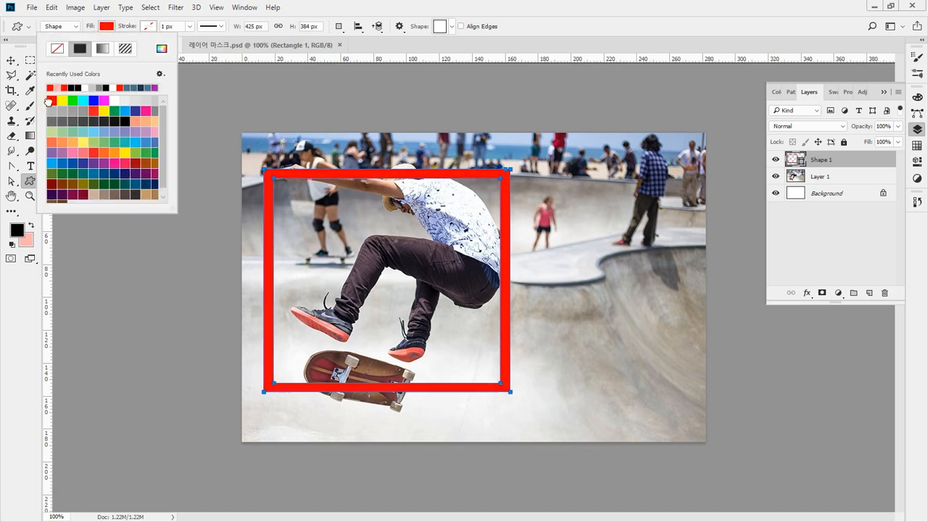
pyautogui.click(103, 113)
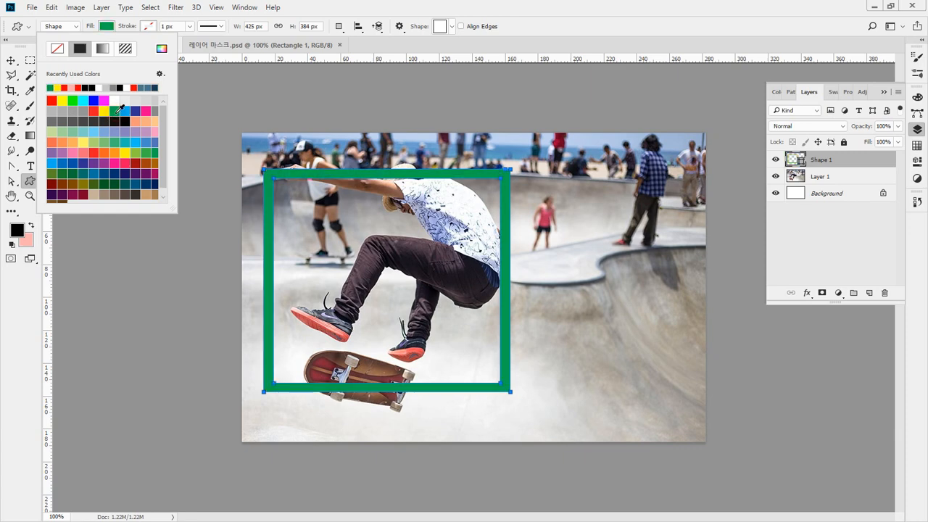
pyautogui.click(115, 113)
pyautogui.click(125, 138)
pyautogui.click(135, 152)
pyautogui.click(599, 13)
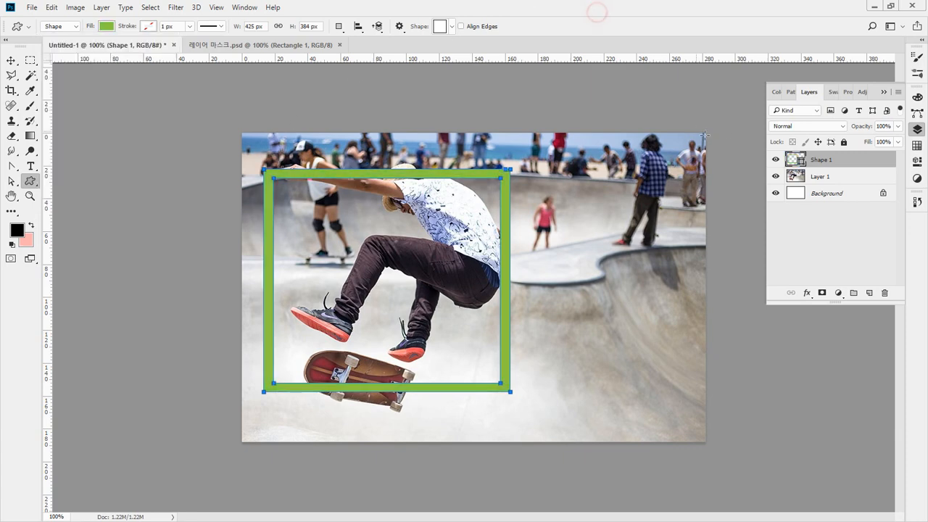
# - Open the solid fill color of the Shape 1 layer for editing
pyautogui.doubleClick(794, 158)
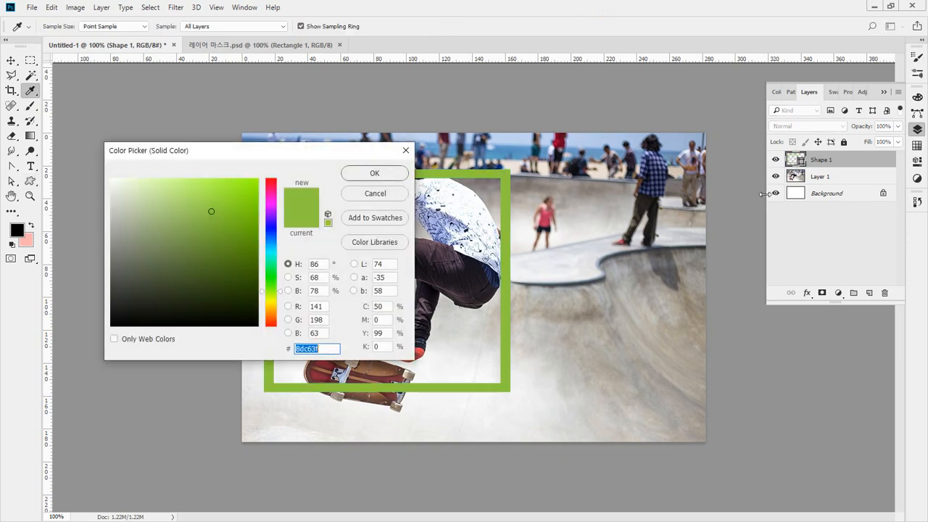
# - Change the fill colour of the Shape 1 frame to orange, #ff9727
pyautogui.press('Return')
pyautogui.moveTo(805, 173)
pyautogui.mouseDown()
pyautogui.moveTo(772, 154)
pyautogui.moveTo(840, 178)
pyautogui.mouseUp()
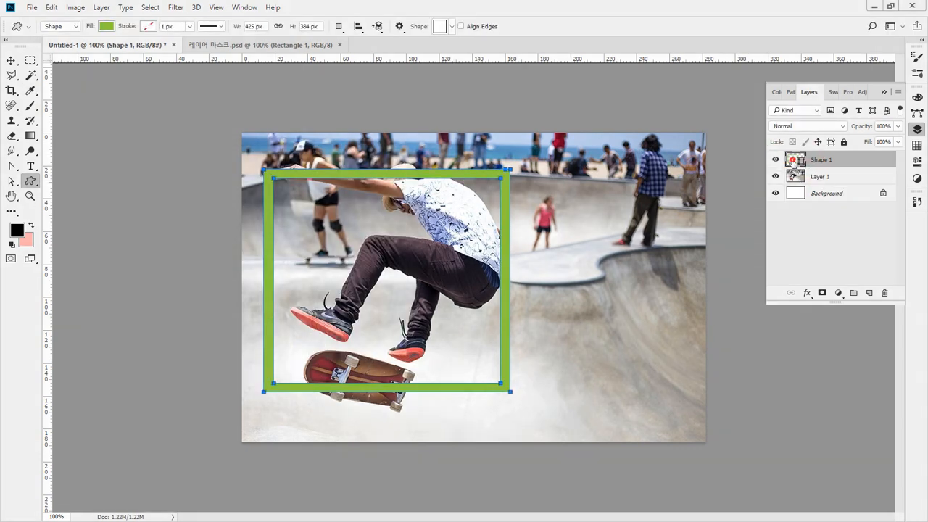
pyautogui.doubleClick(792, 159)
pyautogui.moveTo(211, 153); pyautogui.dragTo(733, 187)
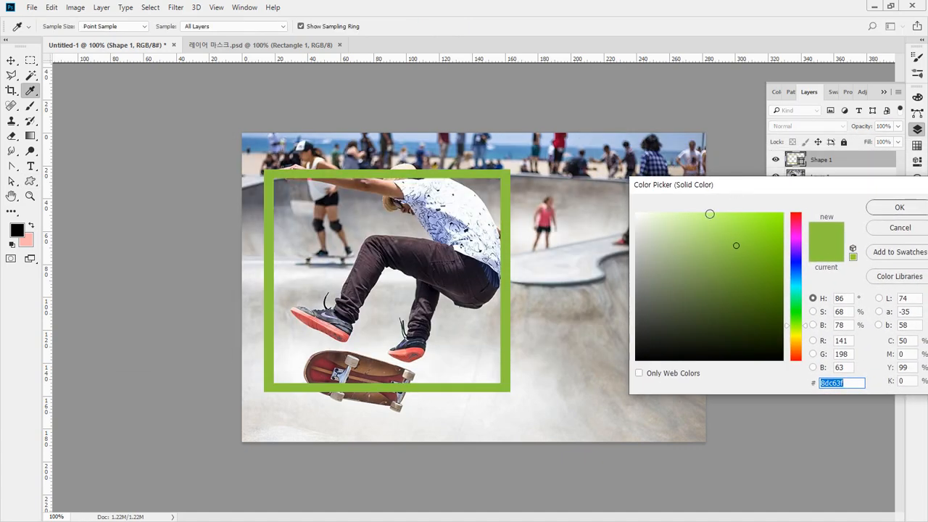
pyautogui.click(685, 296)
pyautogui.moveTo(686, 295)
pyautogui.mouseDown()
pyautogui.moveTo(754, 299)
pyautogui.moveTo(747, 251)
pyautogui.moveTo(760, 213)
pyautogui.moveTo(799, 220)
pyautogui.moveTo(800, 264)
pyautogui.mouseUp()
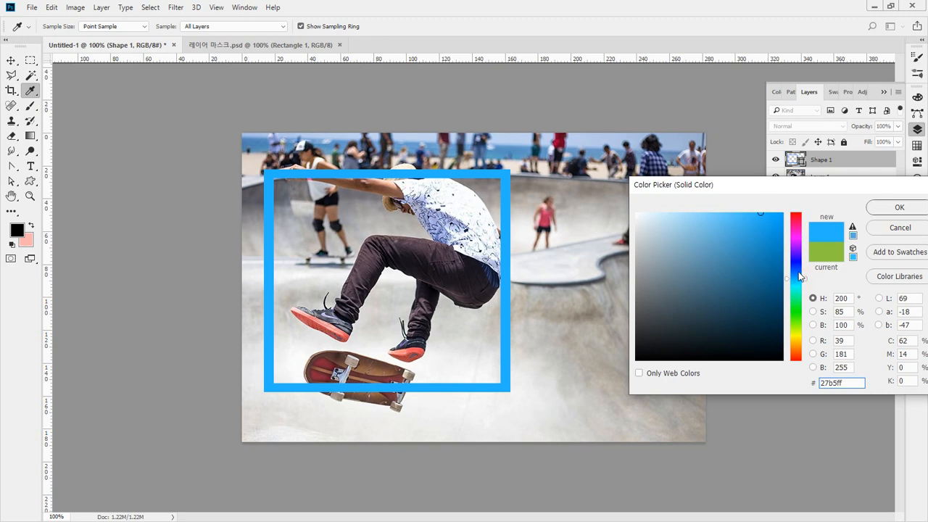
pyautogui.moveTo(804, 294); pyautogui.dragTo(797, 249)
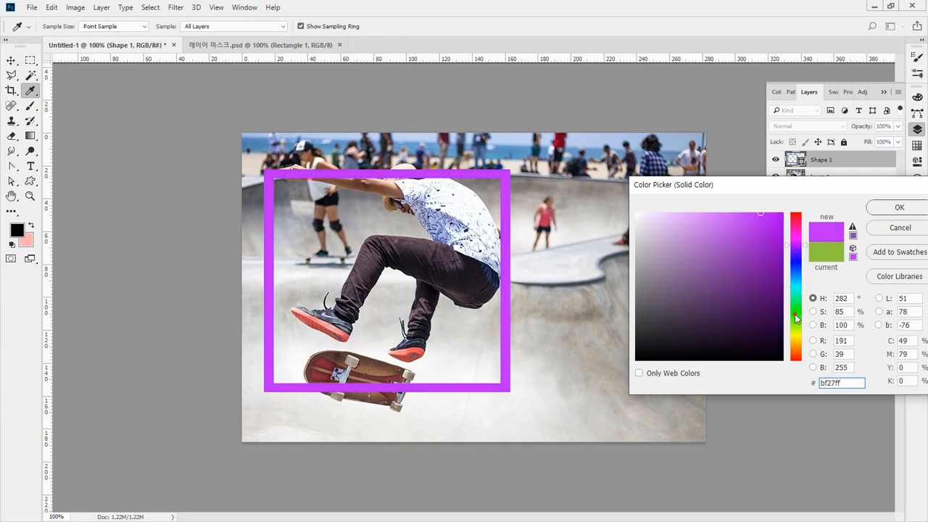
pyautogui.moveTo(796, 317); pyautogui.dragTo(798, 352)
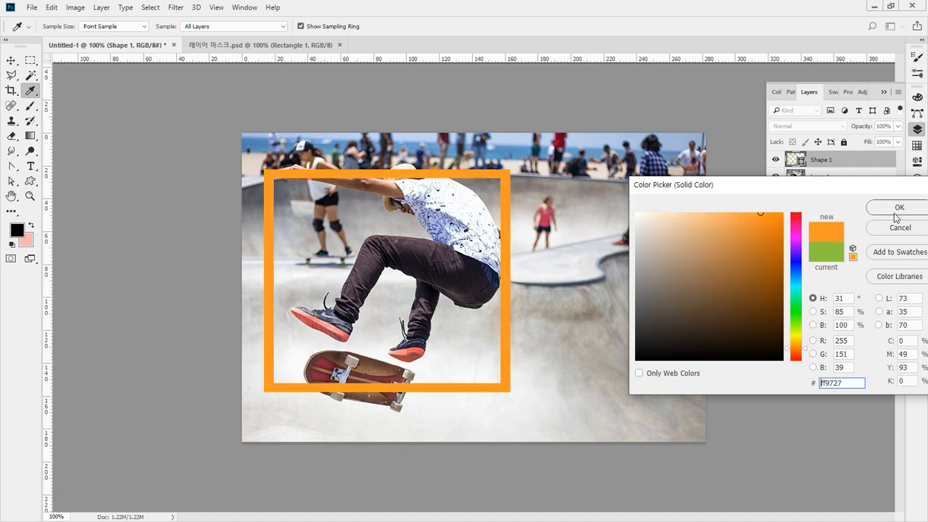
pyautogui.click(896, 210)
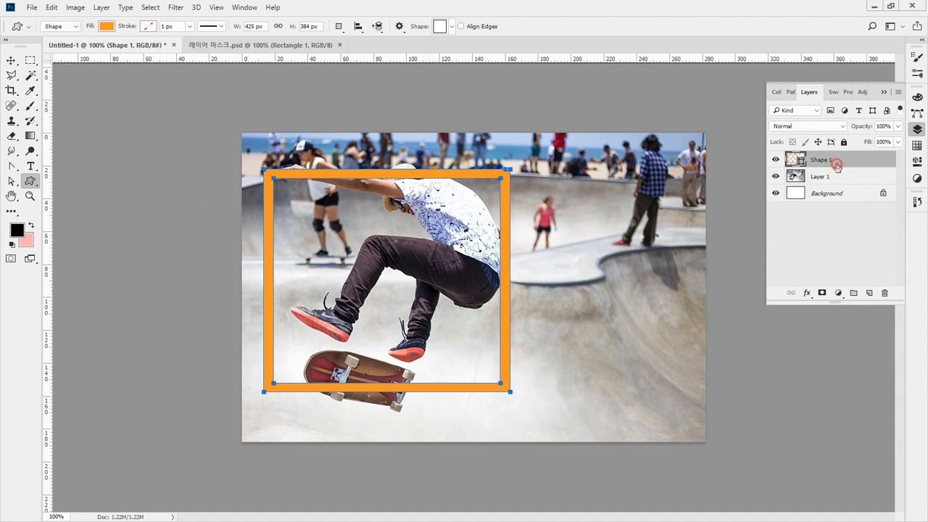
# - Add a layer mask to Shape 1, and hide the layer to expose the skater's outstretched hand
pyautogui.click(822, 293)
pyautogui.moveTo(260, 158); pyautogui.dragTo(725, 185)
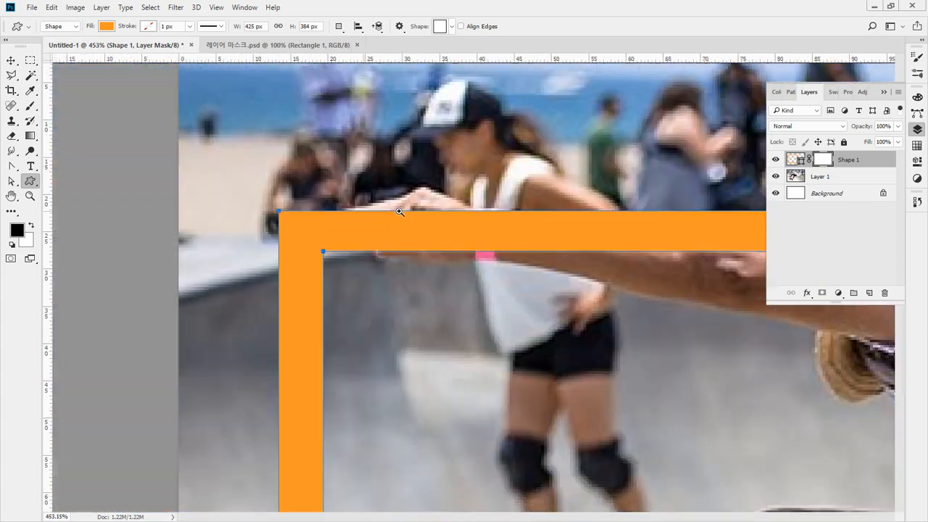
pyautogui.click(775, 177)
pyautogui.click(775, 177)
pyautogui.click(775, 160)
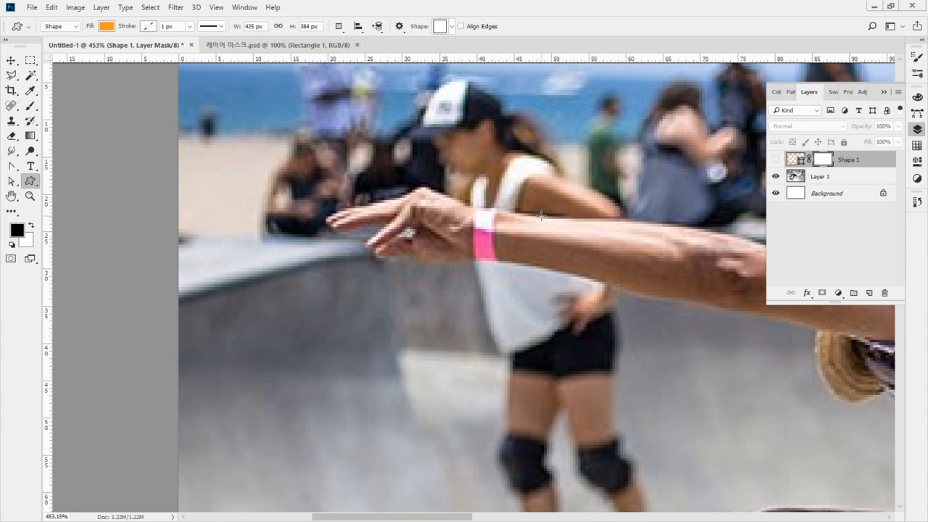
# - Outline the skater's hand and forearm with a Polygonal Lasso selection ending partway along the arm
pyautogui.press('l')
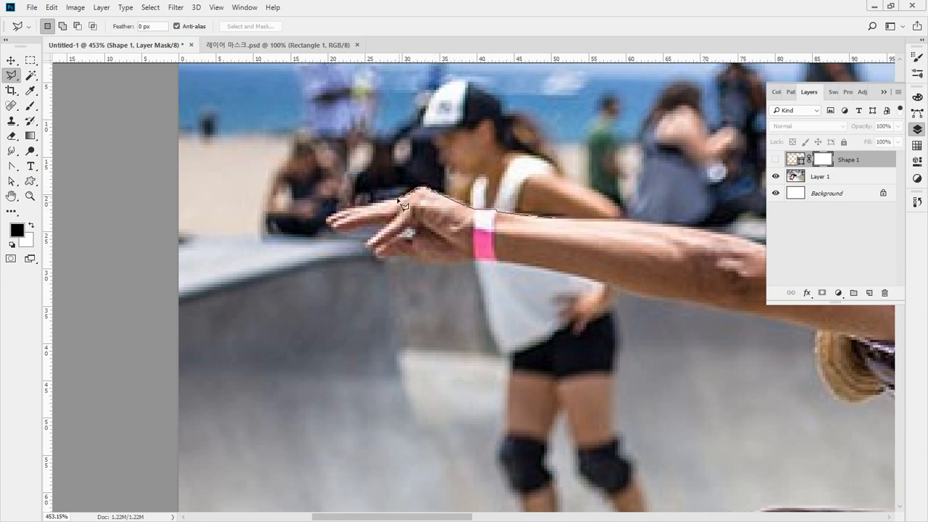
pyautogui.click(330, 223)
pyautogui.click(340, 233)
pyautogui.click(380, 231)
pyautogui.click(372, 252)
pyautogui.click(516, 264)
pyautogui.click(668, 296)
pyautogui.click(684, 227)
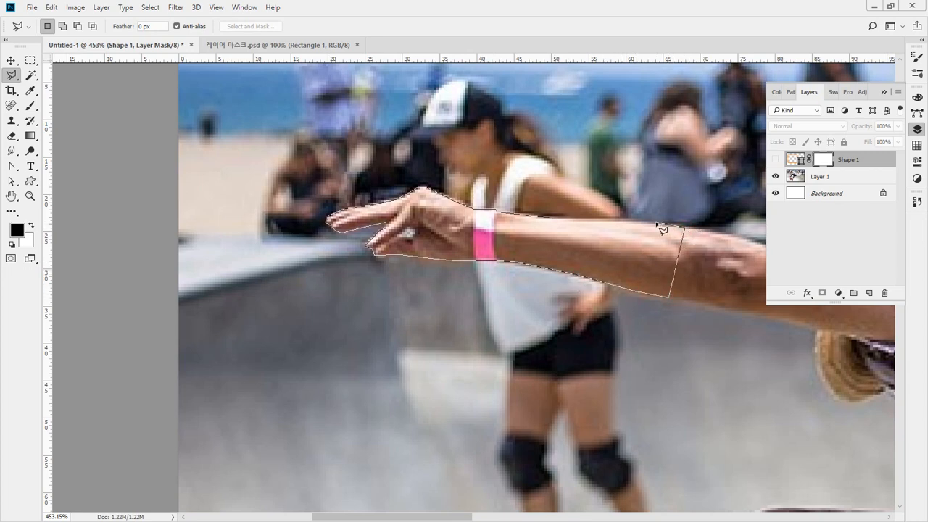
pyautogui.doubleClick(563, 222)
# - Show Shape 1 again, brush black on its mask inside the hand and forearm selection, and deselect
pyautogui.click(776, 160)
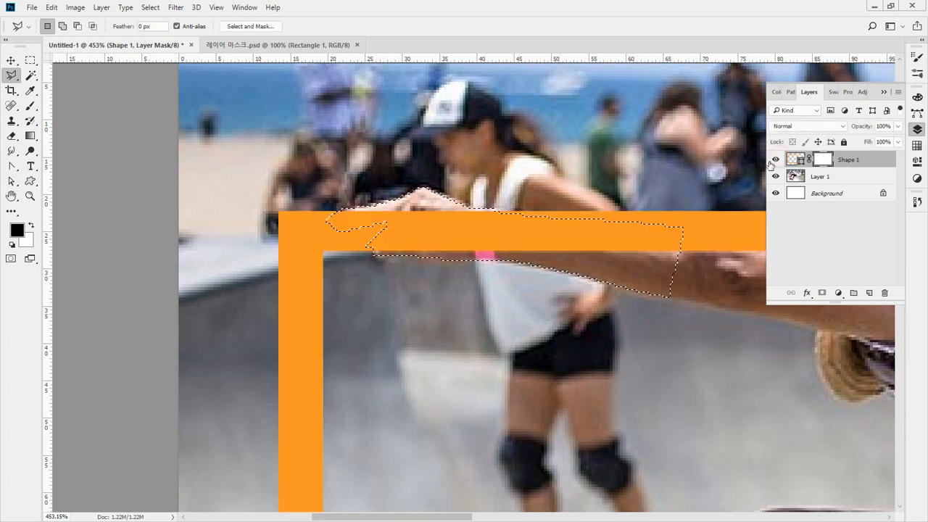
pyautogui.click(31, 105)
pyautogui.moveTo(269, 237)
pyautogui.mouseDown()
pyautogui.moveTo(427, 221)
pyautogui.moveTo(471, 221)
pyautogui.moveTo(529, 241)
pyautogui.moveTo(770, 227)
pyautogui.moveTo(625, 215)
pyautogui.moveTo(265, 217)
pyautogui.moveTo(319, 246)
pyautogui.moveTo(659, 246)
pyautogui.moveTo(748, 278)
pyautogui.mouseUp()
pyautogui.moveTo(596, 218); pyautogui.dragTo(406, 196)
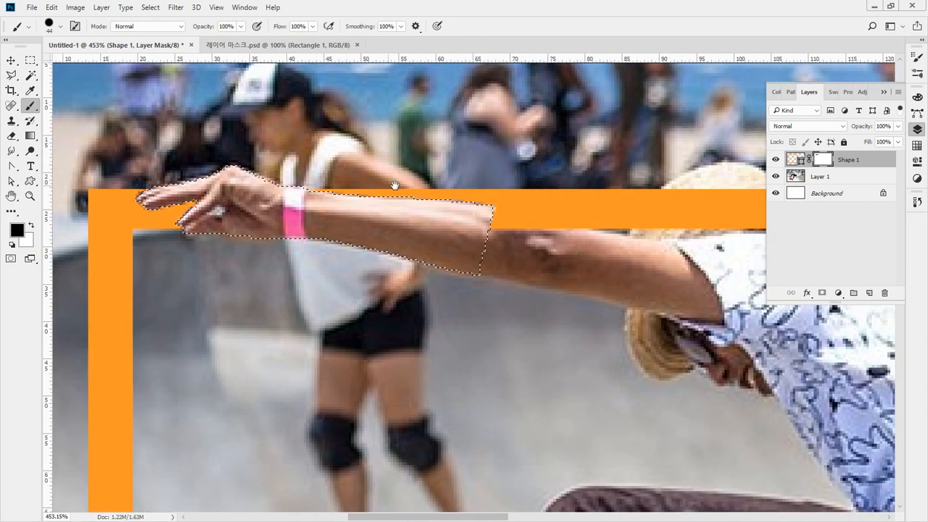
pyautogui.hotkey('ctrl', 'd')
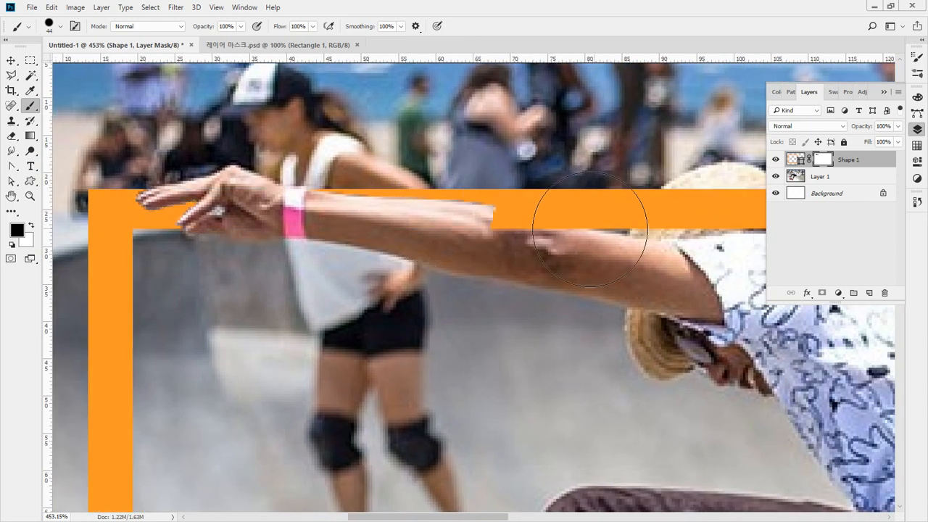
# - Hide Shape 1 and lasso the skater's arm from mid-forearm past the elbow, overlapping the part already masked
pyautogui.click(774, 160)
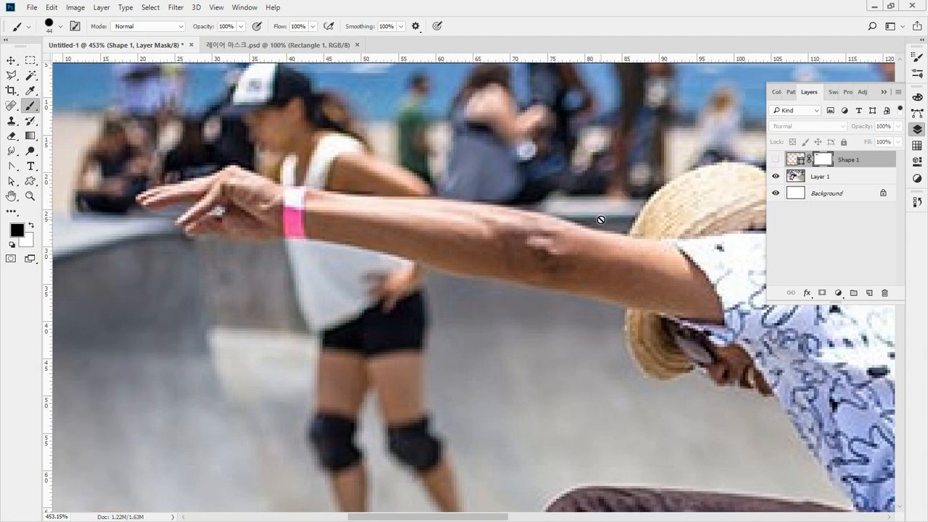
pyautogui.press('l')
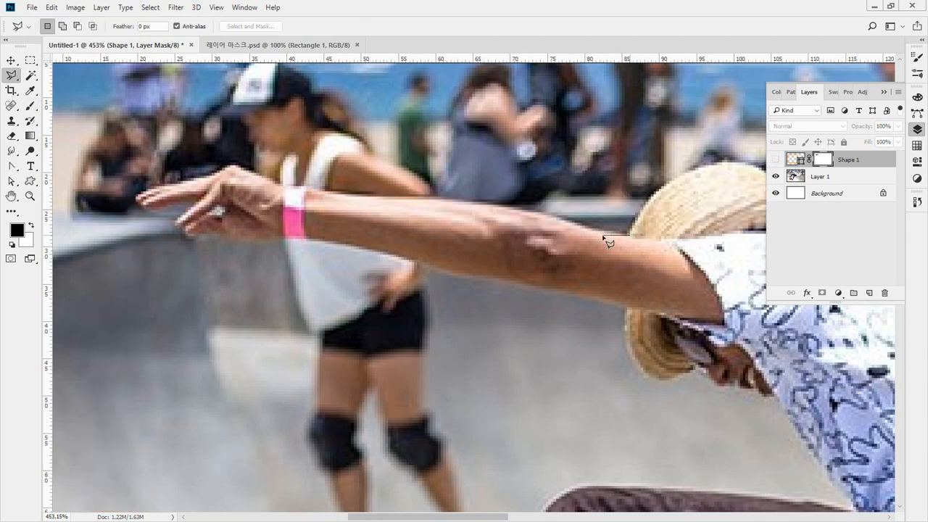
pyautogui.click(600, 231)
pyautogui.click(384, 197)
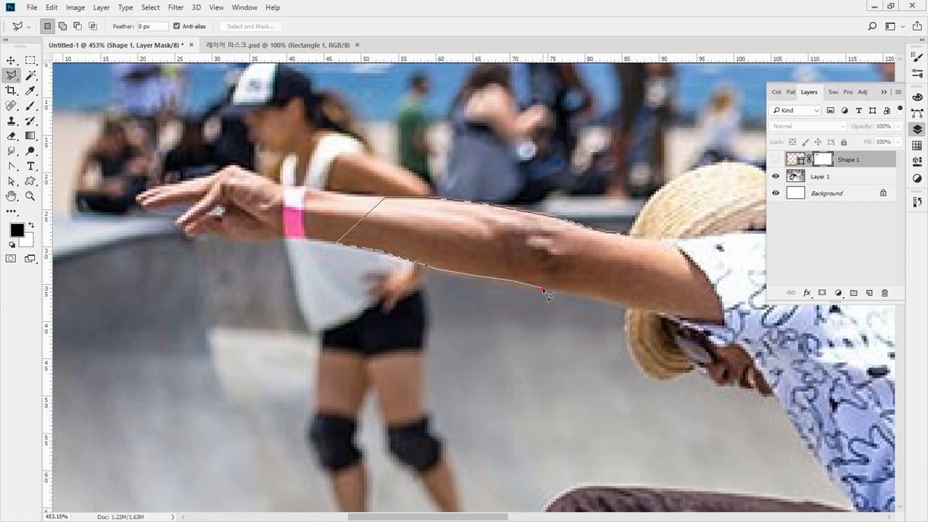
pyautogui.doubleClick(642, 259)
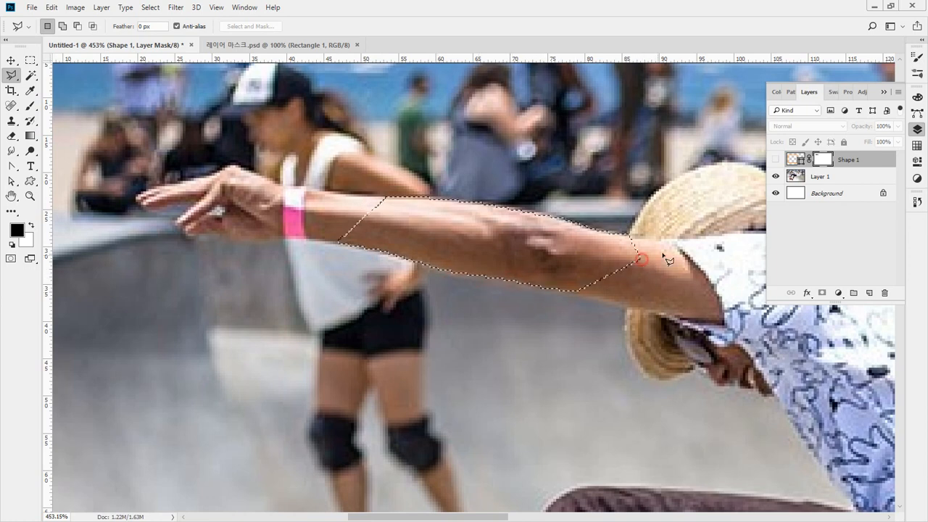
# - Show Shape 1, brush black on its mask over the frame crossing the elbow area, and deselect
pyautogui.click(775, 160)
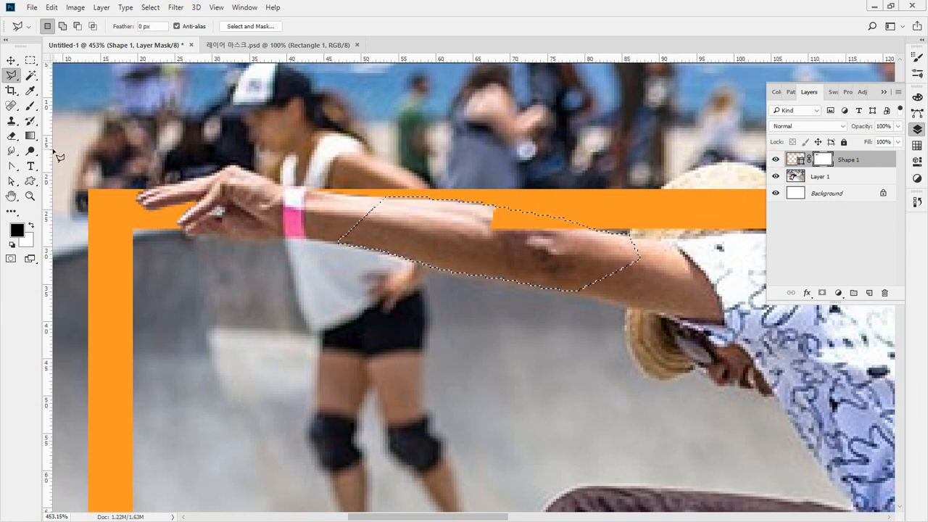
pyautogui.click(30, 105)
pyautogui.moveTo(519, 219); pyautogui.dragTo(627, 217)
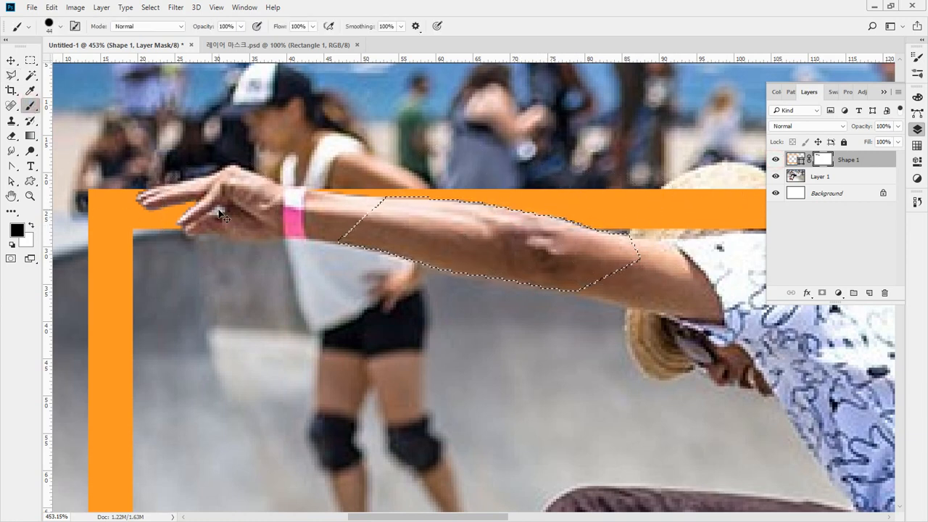
pyautogui.hotkey('ctrl', 'd')
# - Hide Shape 1 and lasso the skater's back, rear elbow, shirt hem and seat, closing the selection through the body
pyautogui.doubleClick(30, 195)
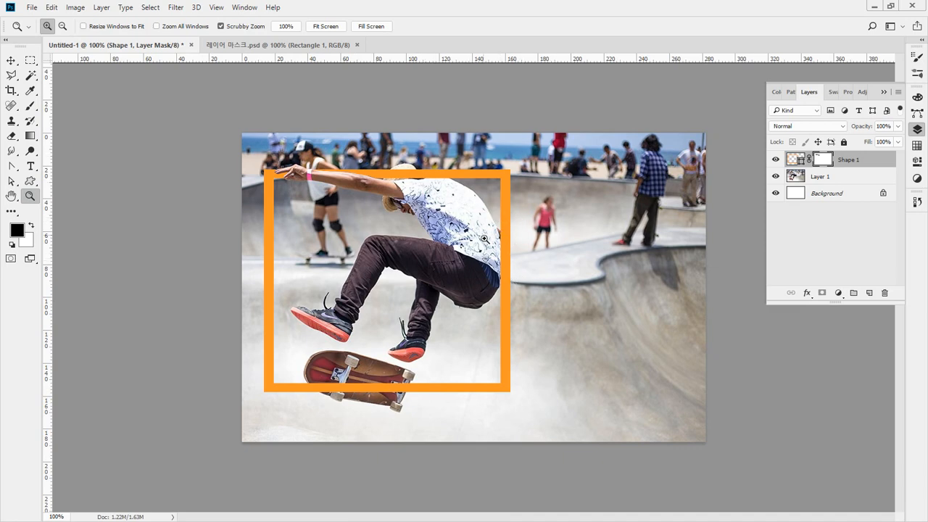
pyautogui.click(494, 255)
pyautogui.click(528, 276)
pyautogui.click(529, 236)
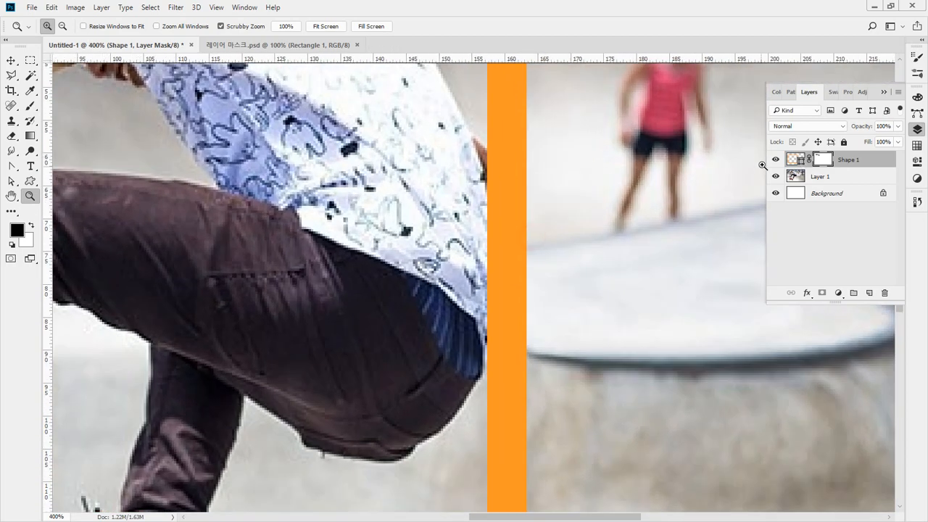
pyautogui.click(771, 161)
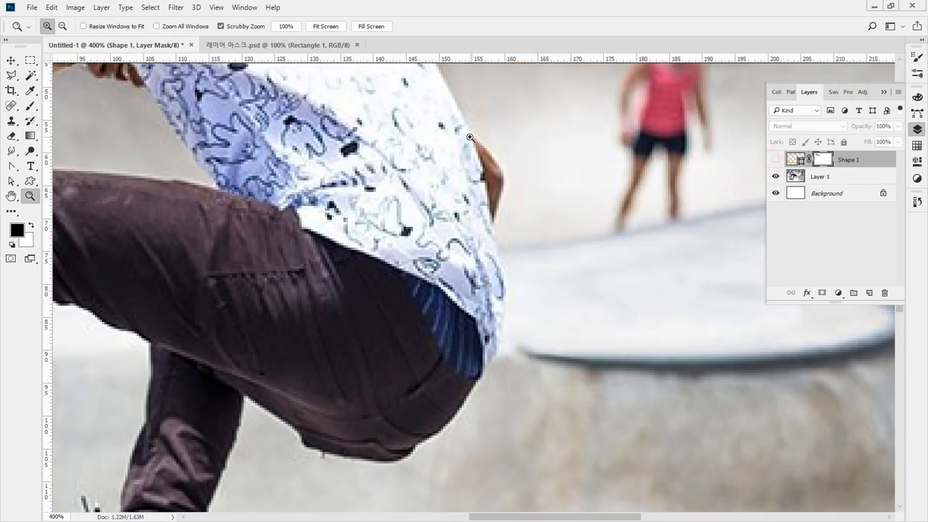
pyautogui.press('l')
pyautogui.moveTo(456, 111); pyautogui.dragTo(467, 192)
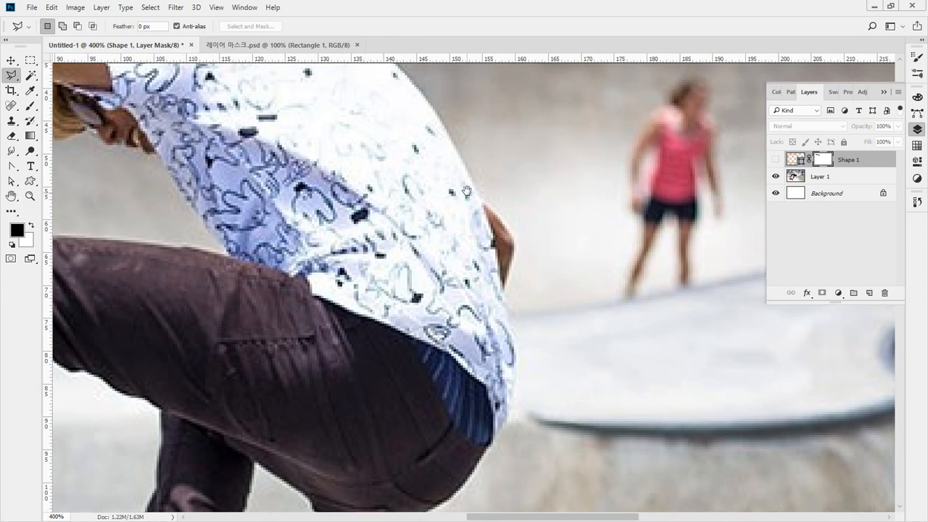
pyautogui.click(434, 108)
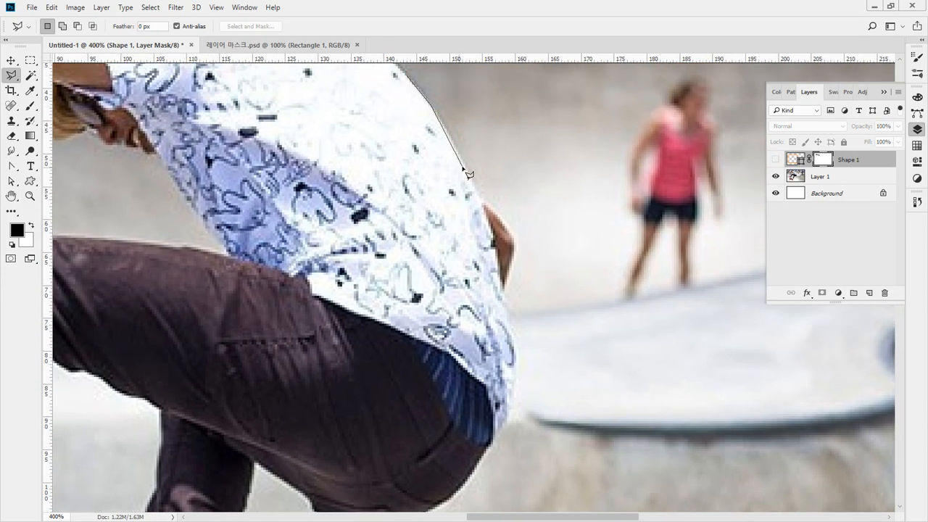
pyautogui.click(483, 204)
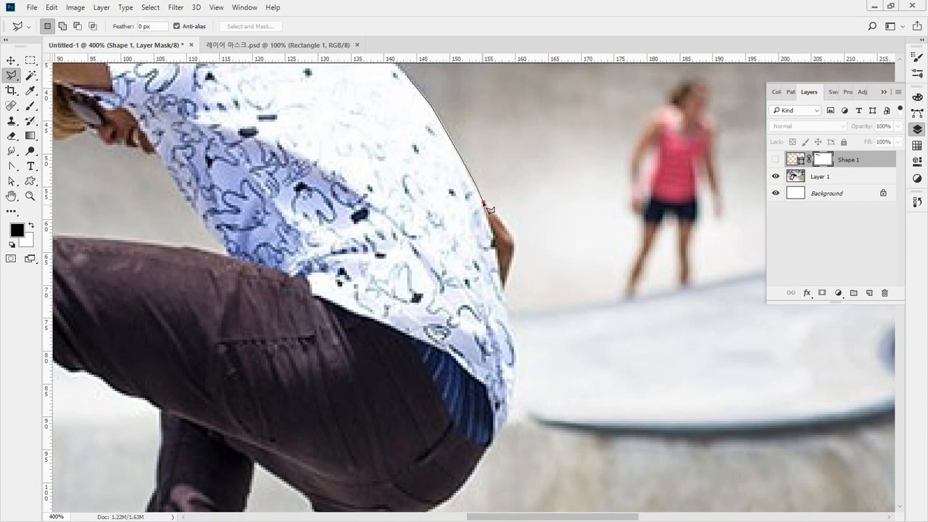
pyautogui.click(511, 242)
pyautogui.click(507, 279)
pyautogui.click(503, 303)
pyautogui.click(511, 325)
pyautogui.click(513, 359)
pyautogui.click(508, 409)
pyautogui.moveTo(454, 468); pyautogui.dragTo(474, 384)
pyautogui.click(479, 406)
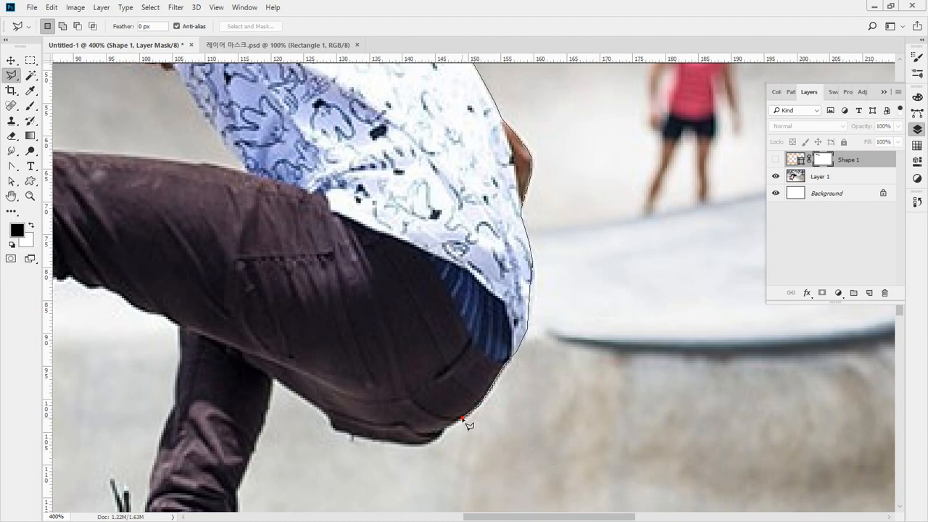
pyautogui.click(440, 439)
pyautogui.click(414, 444)
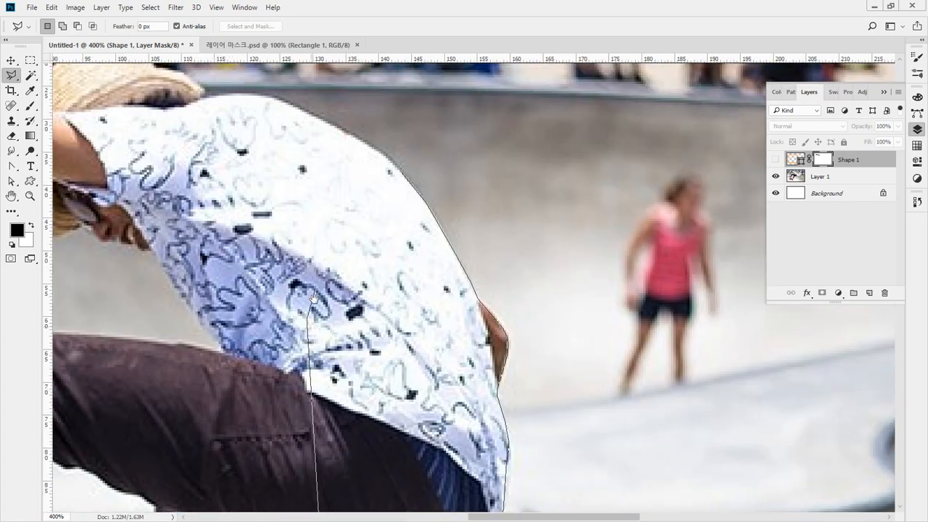
pyautogui.click(327, 179)
pyautogui.doubleClick(328, 179)
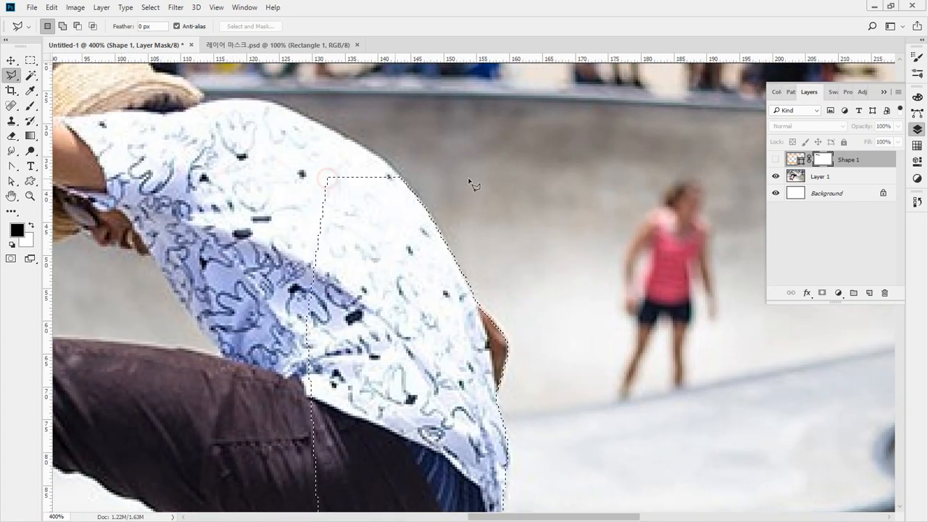
# - Show Shape 1, fill the back and hip selection with black on its layer mask, and deselect
pyautogui.click(775, 159)
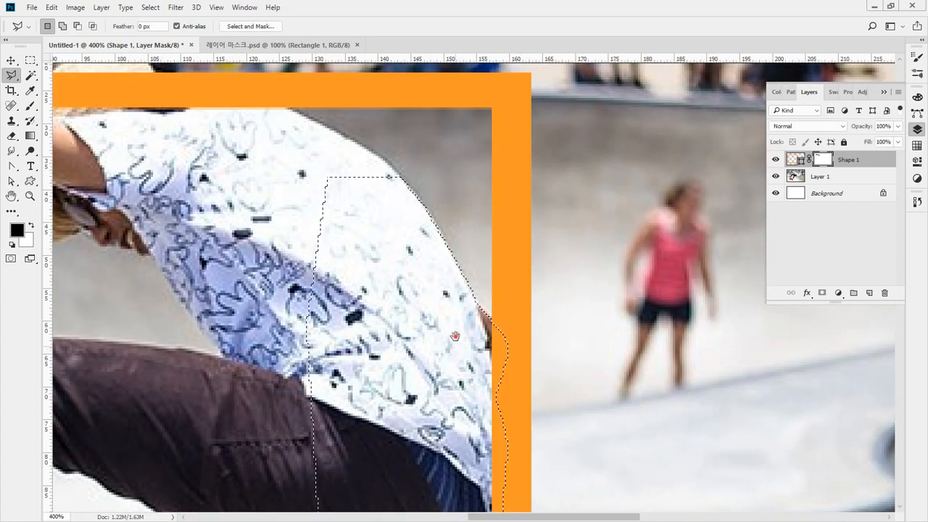
pyautogui.moveTo(456, 336); pyautogui.dragTo(442, 194)
pyautogui.click(829, 158)
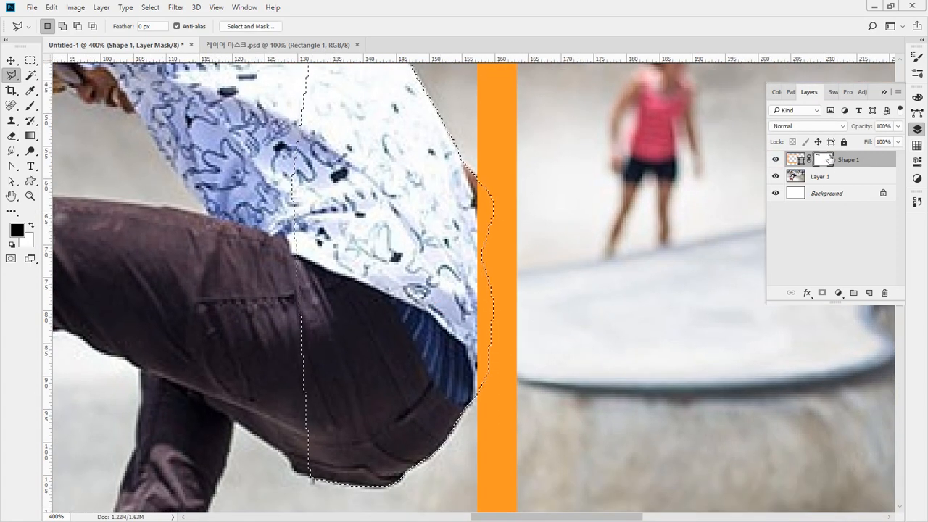
pyautogui.hotkey('alt', 'BackSpace')
pyautogui.hotkey('ctrl', 'd')
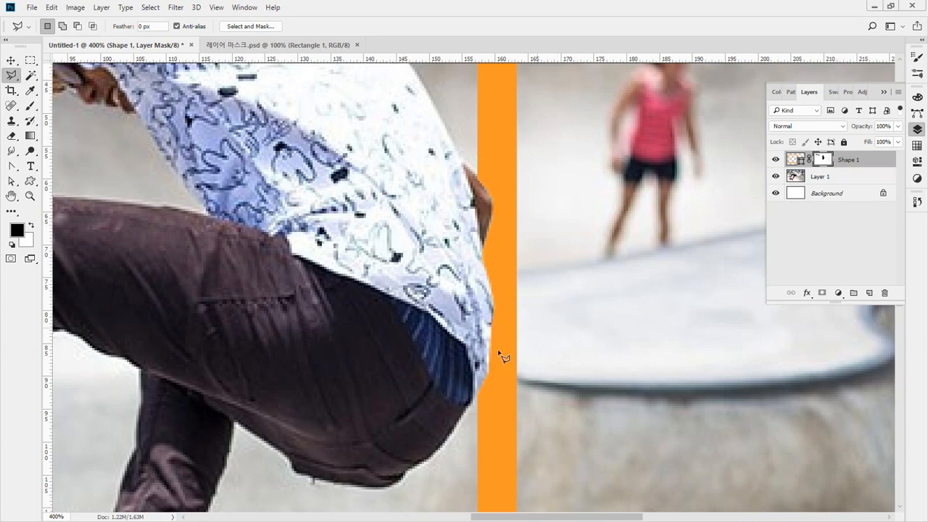
# - Hide Shape 1 and lasso the skateboard's lower edge, wheels and both ends, closing the selection through the deck
pyautogui.moveTo(292, 374); pyautogui.dragTo(666, 136)
pyautogui.moveTo(323, 381); pyautogui.dragTo(426, 136)
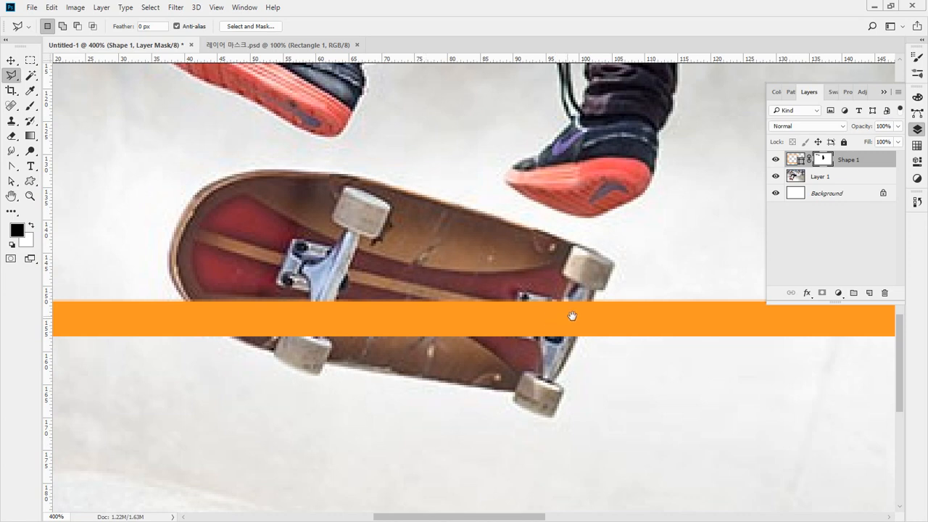
pyautogui.click(775, 159)
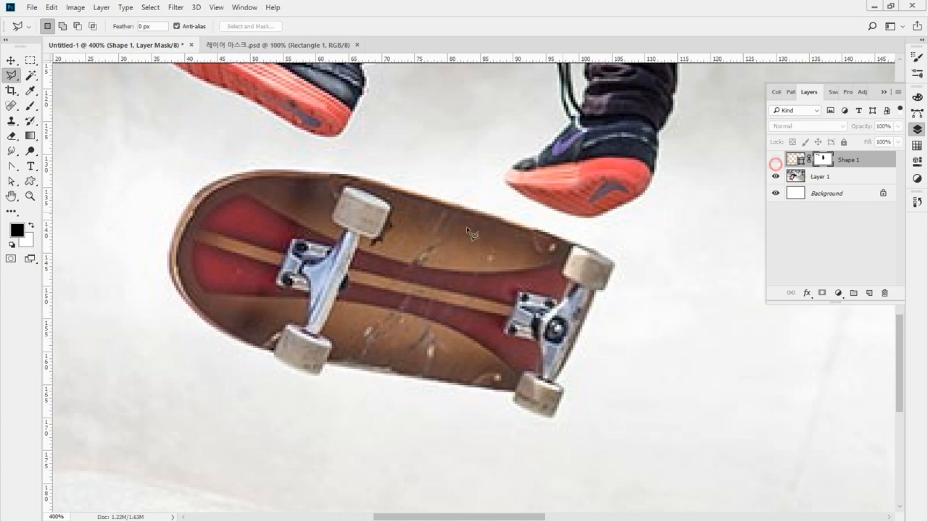
pyautogui.click(179, 214)
pyautogui.click(170, 260)
pyautogui.click(185, 301)
pyautogui.click(210, 327)
pyautogui.click(273, 352)
pyautogui.click(280, 362)
pyautogui.click(297, 369)
pyautogui.click(320, 376)
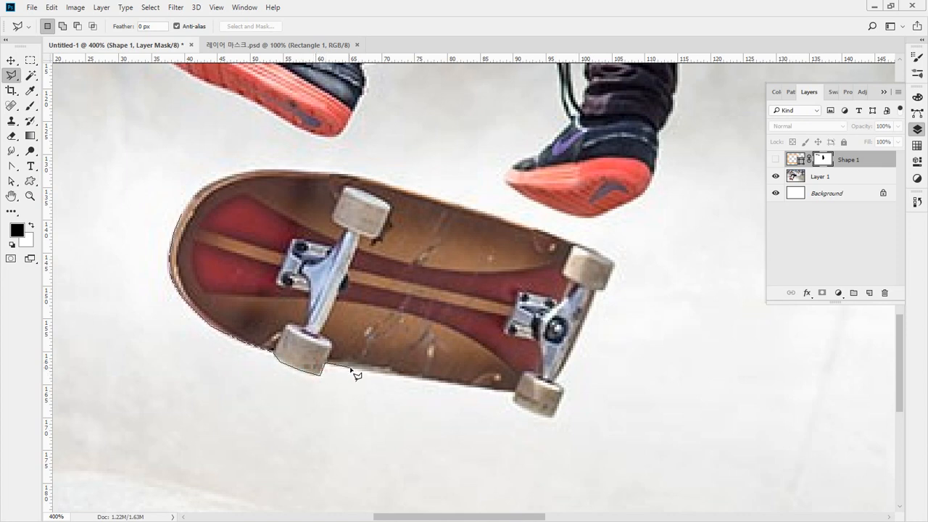
pyautogui.click(445, 384)
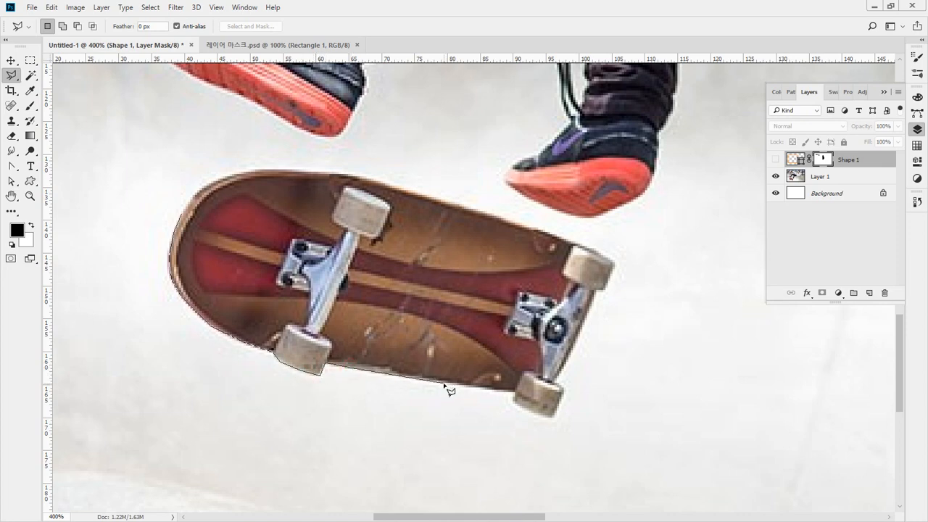
pyautogui.click(517, 391)
pyautogui.click(543, 415)
pyautogui.click(552, 417)
pyautogui.click(557, 410)
pyautogui.click(573, 345)
pyautogui.click(586, 314)
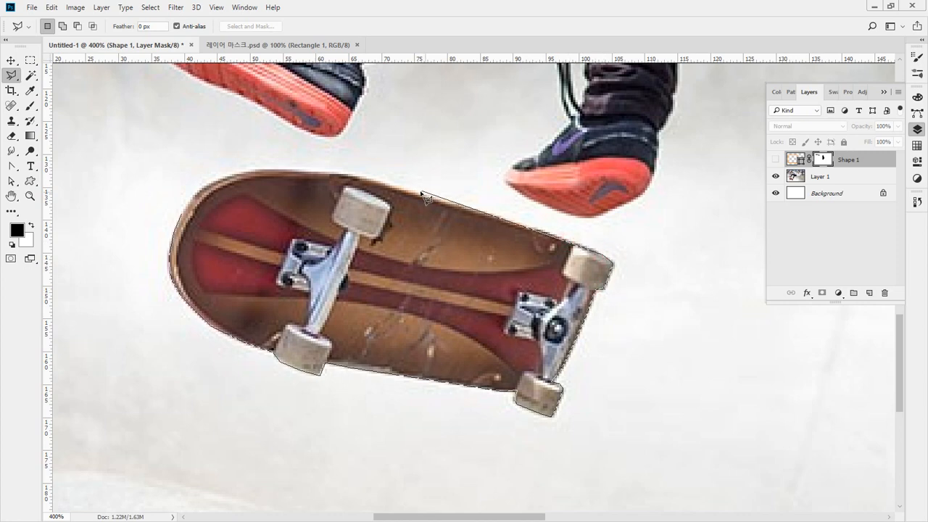
pyautogui.doubleClick(352, 176)
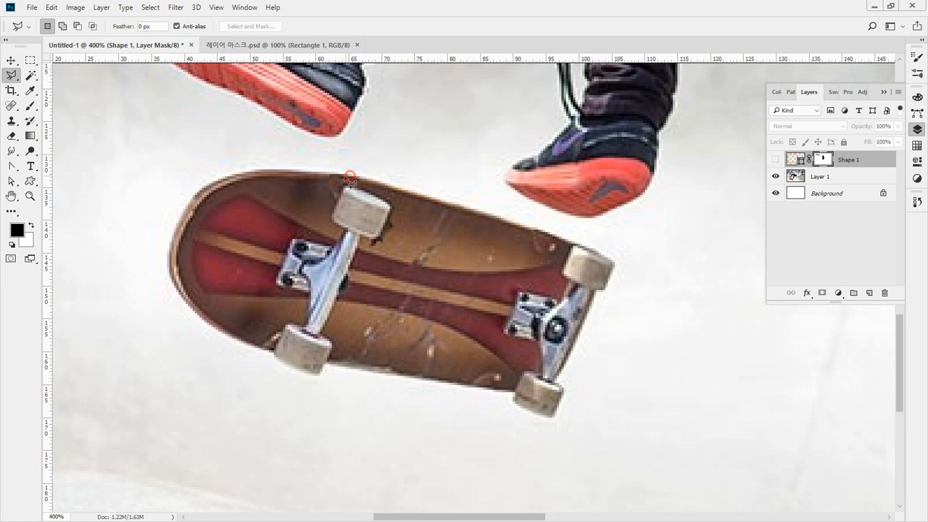
# - Show Shape 1, fill the skateboard selection with black on its layer mask, and deselect
pyautogui.click(775, 159)
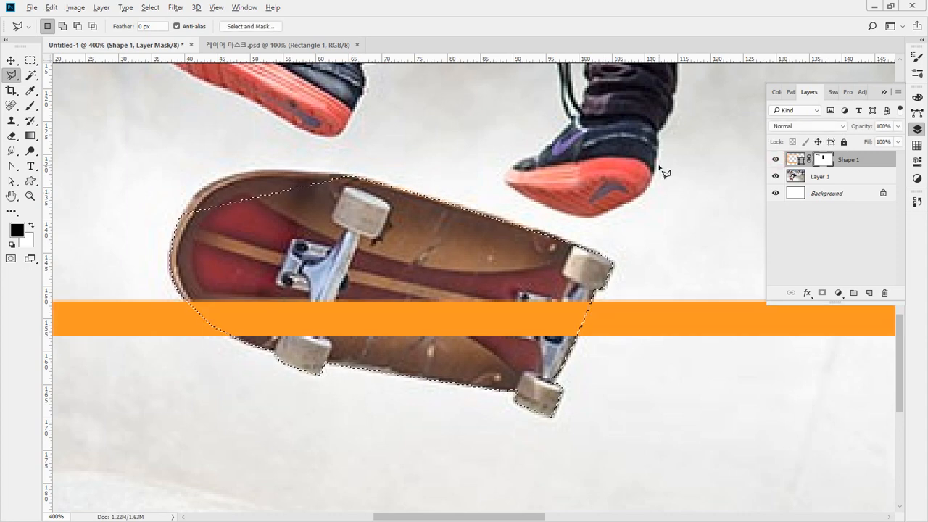
pyautogui.hotkey('alt', 'Delete')
pyautogui.hotkey('ctrl', 'd')
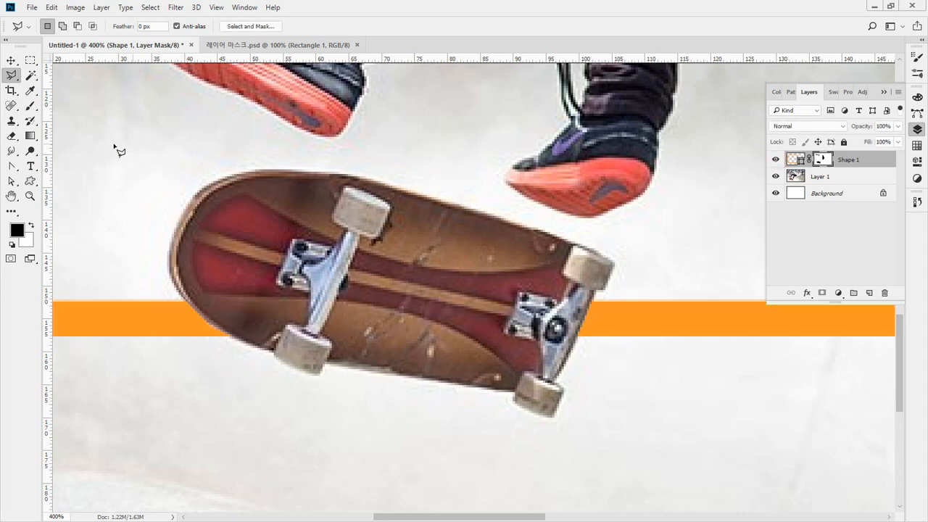
pyautogui.press('z')
pyautogui.hotkey('ctrl', '1')
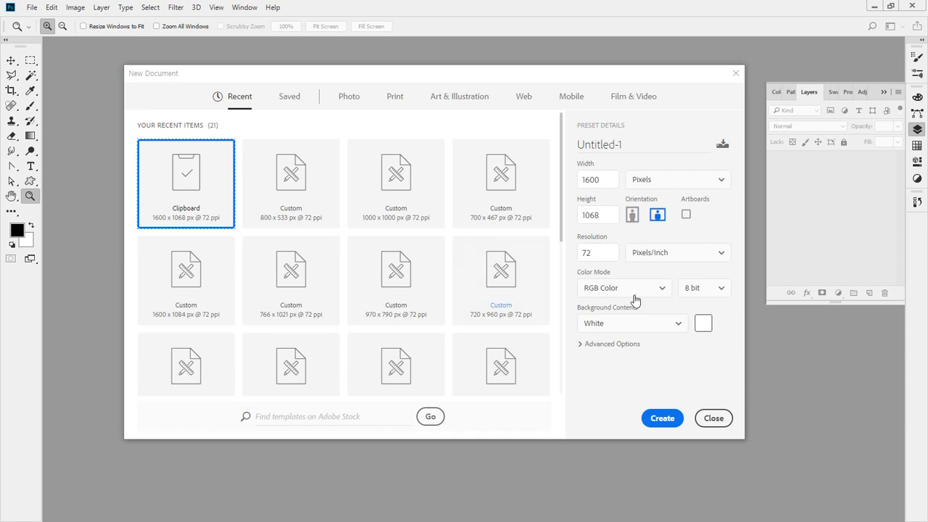
# - Create a 1600 x 1068 pixel RGB document at 72 ppi with a white background and paste the beach dog photo
pyautogui.click(662, 418)
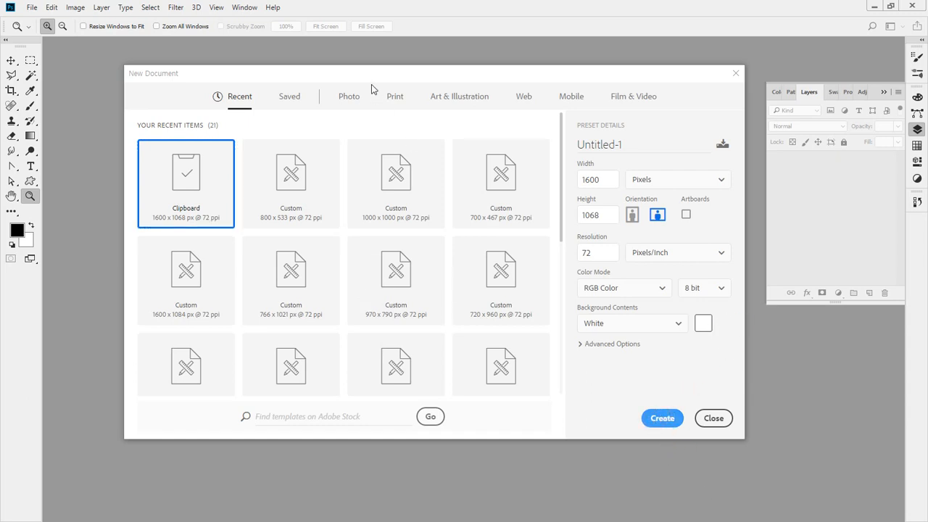
pyautogui.moveTo(360, 73); pyautogui.dragTo(340, 61)
pyautogui.click(642, 409)
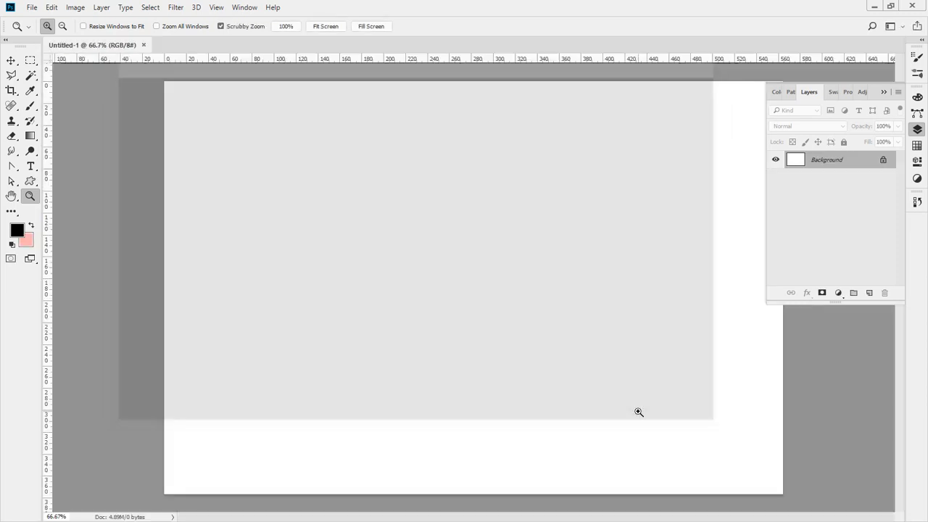
pyautogui.hotkey('ctrl', 'v')
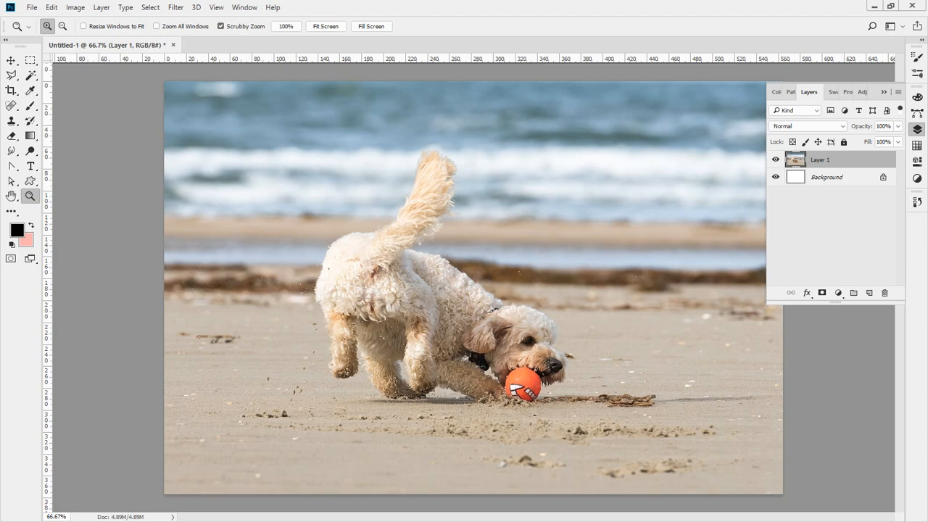
# - Paste the camera image and move it to the right edge of the photo, beside the dog's head
pyautogui.hotkey('ctrl', 'v')
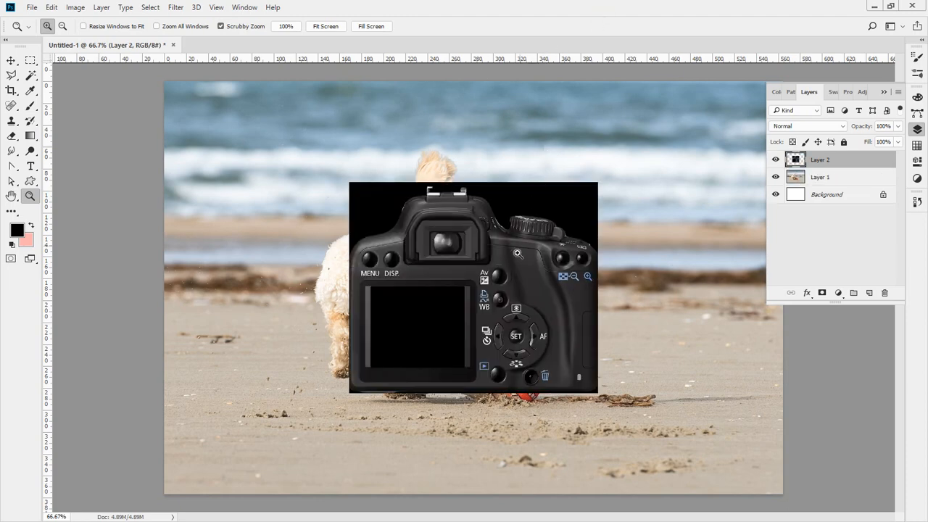
pyautogui.click(10, 60)
pyautogui.moveTo(400, 266); pyautogui.dragTo(579, 339)
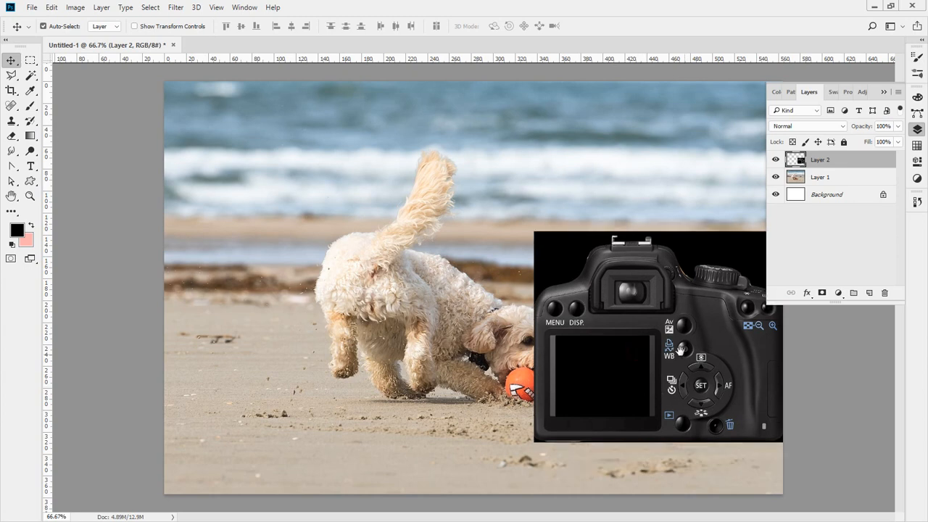
pyautogui.scroll(5, 722, 294)
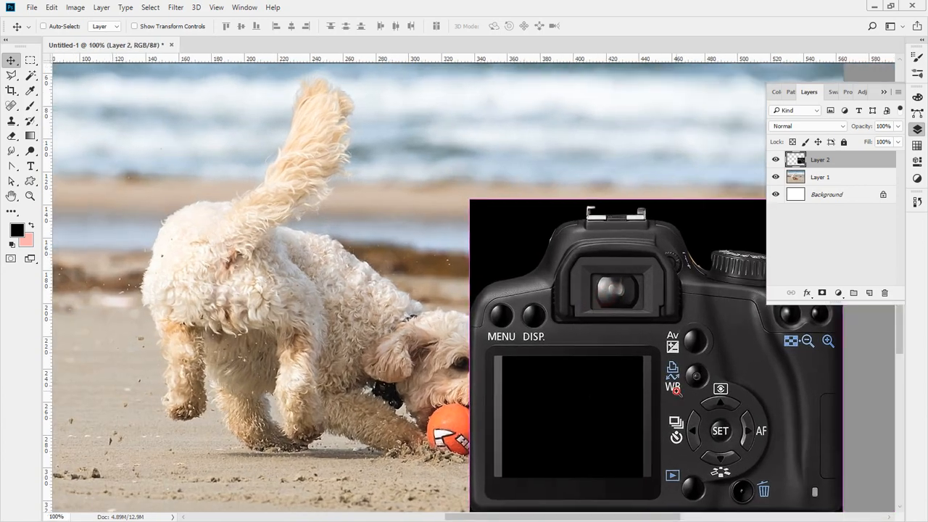
pyautogui.scroll(-2, 326, 317)
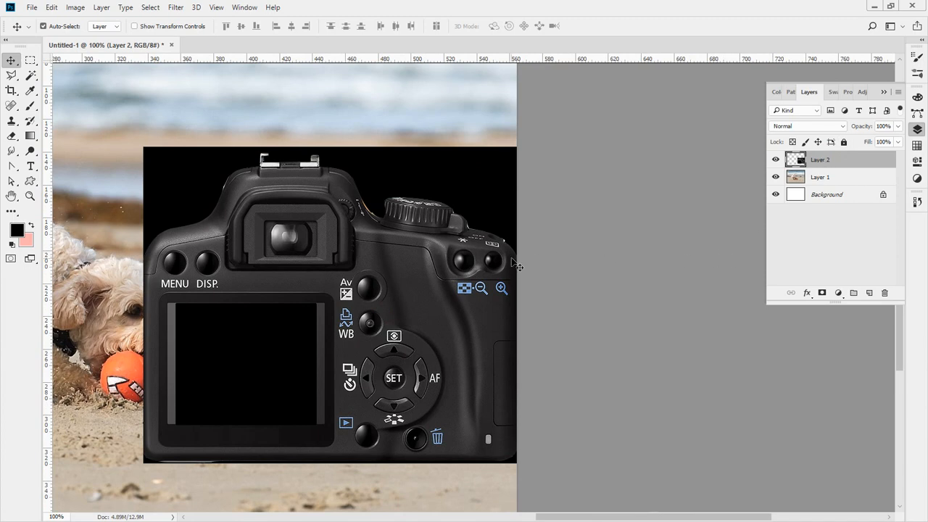
pyautogui.moveTo(521, 255)
pyautogui.mouseDown()
pyautogui.moveTo(443, 198)
pyautogui.moveTo(371, 213)
pyautogui.moveTo(347, 177)
pyautogui.mouseUp()
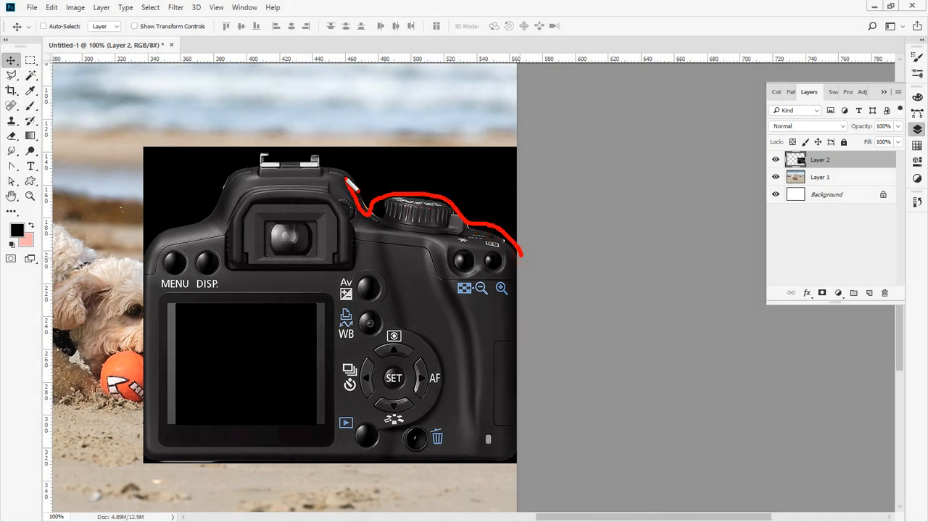
# - Select the black background around the camera with the Magic Wand at tolerance 1 and hide it with an inverted layer mask on Layer 2
pyautogui.press('w')
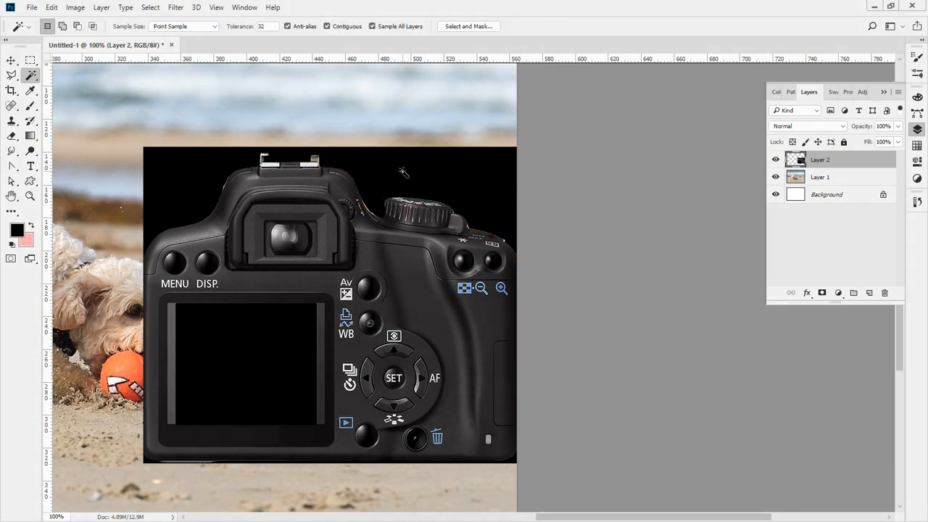
pyautogui.doubleClick(262, 26)
pyautogui.write('1')
pyautogui.click(464, 176)
pyautogui.keyDown('shift'); pyautogui.click(146, 461); pyautogui.keyUp('shift')
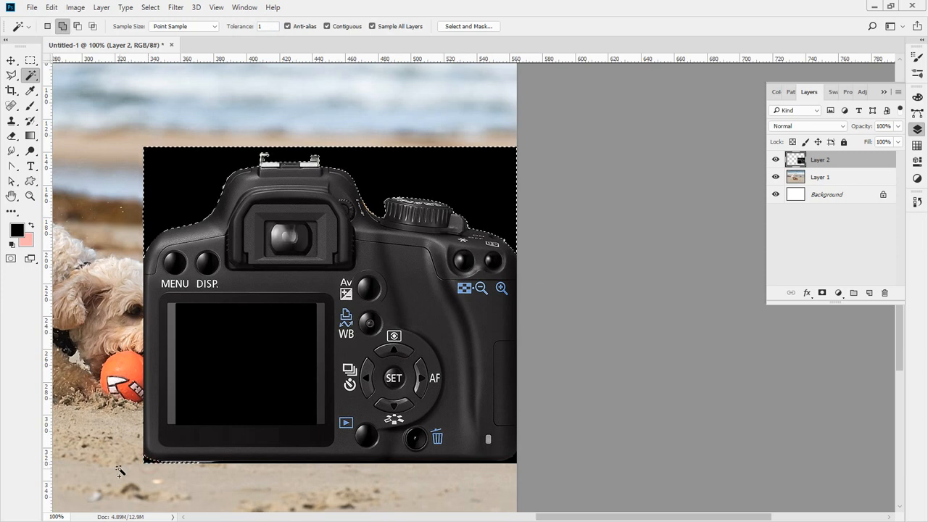
pyautogui.keyDown('shift'); pyautogui.click(512, 459); pyautogui.keyUp('shift')
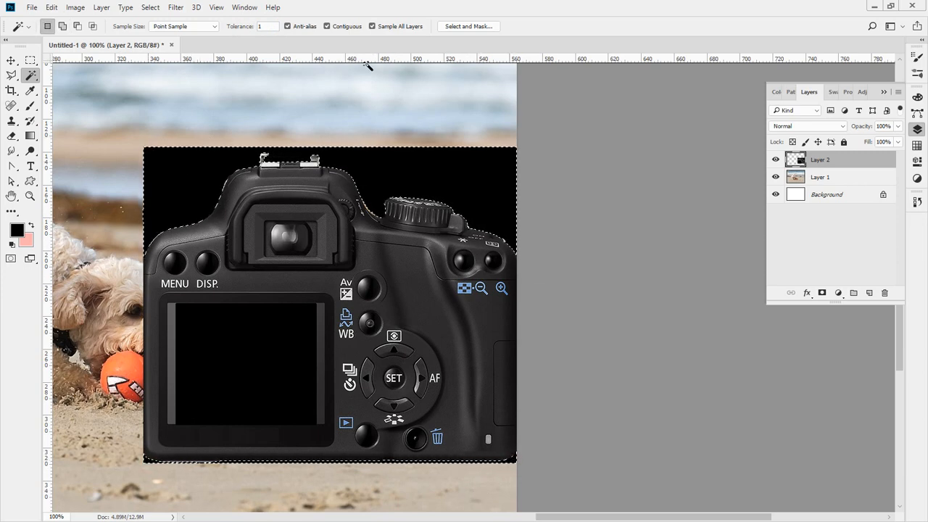
pyautogui.click(822, 292)
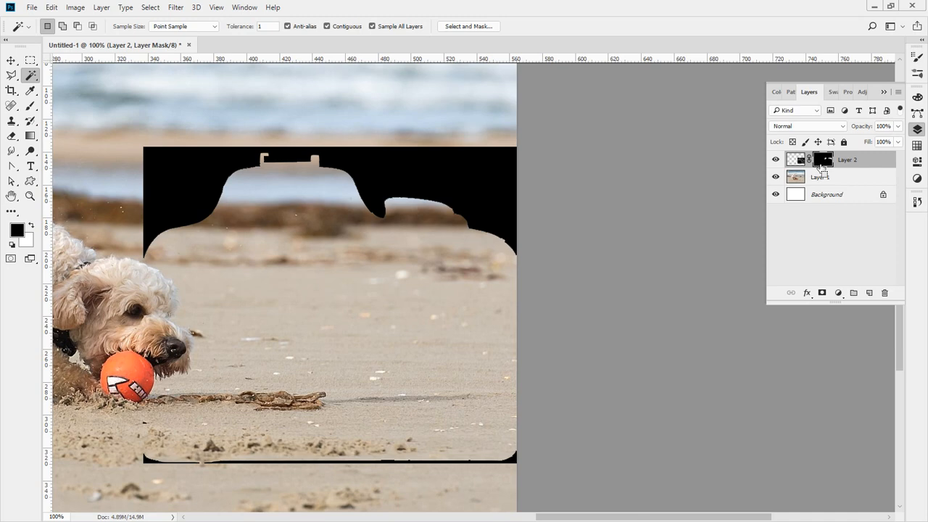
pyautogui.hotkey('ctrl', 'i')
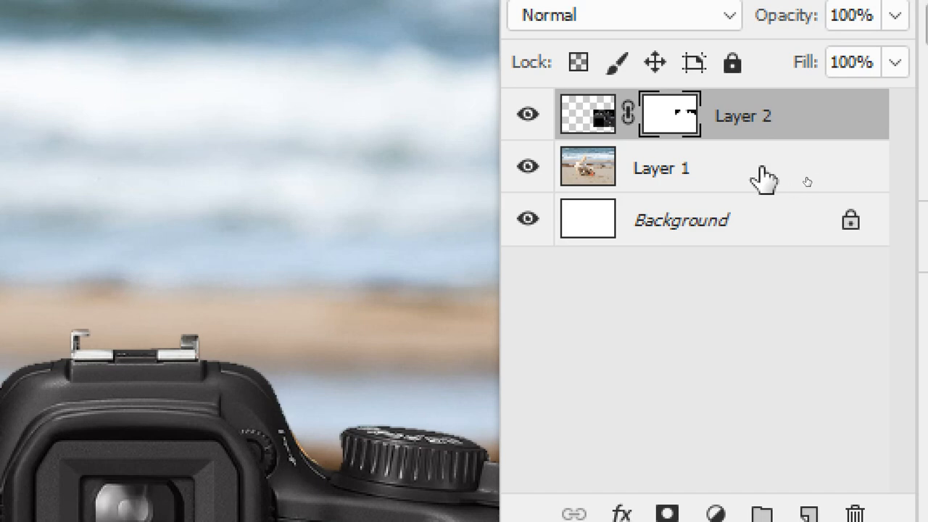
# - Duplicate the dog photo layer and move the copy above the camera layer
pyautogui.click(659, 161)
pyautogui.moveTo(660, 166); pyautogui.dragTo(805, 505)
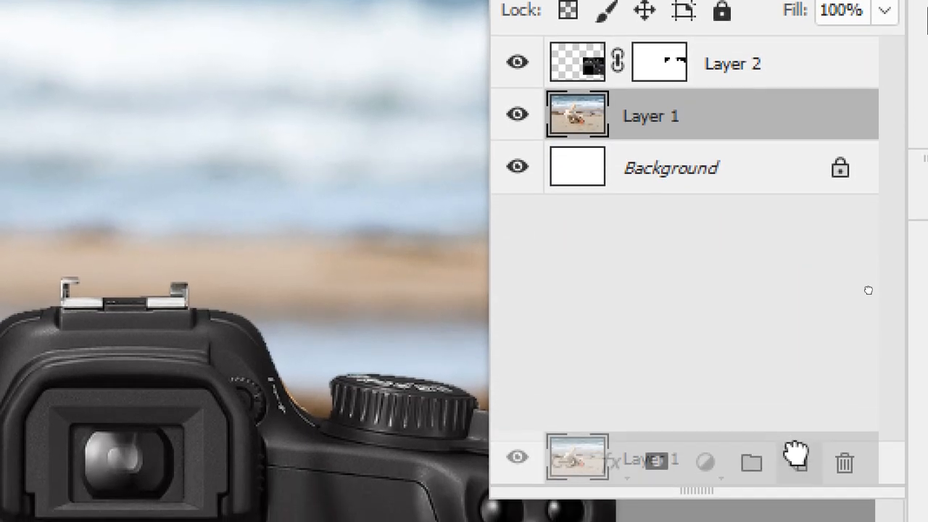
pyautogui.moveTo(795, 454); pyautogui.dragTo(797, 456)
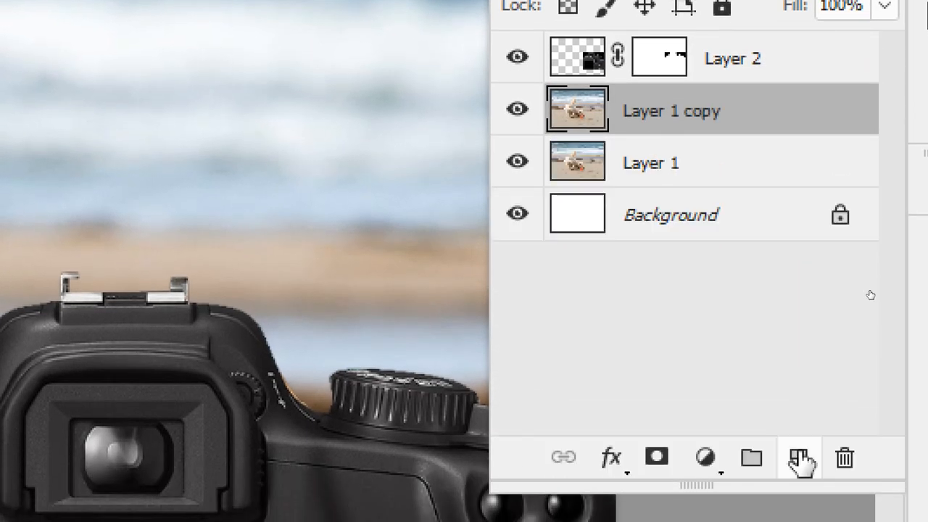
pyautogui.moveTo(670, 134); pyautogui.dragTo(658, 39)
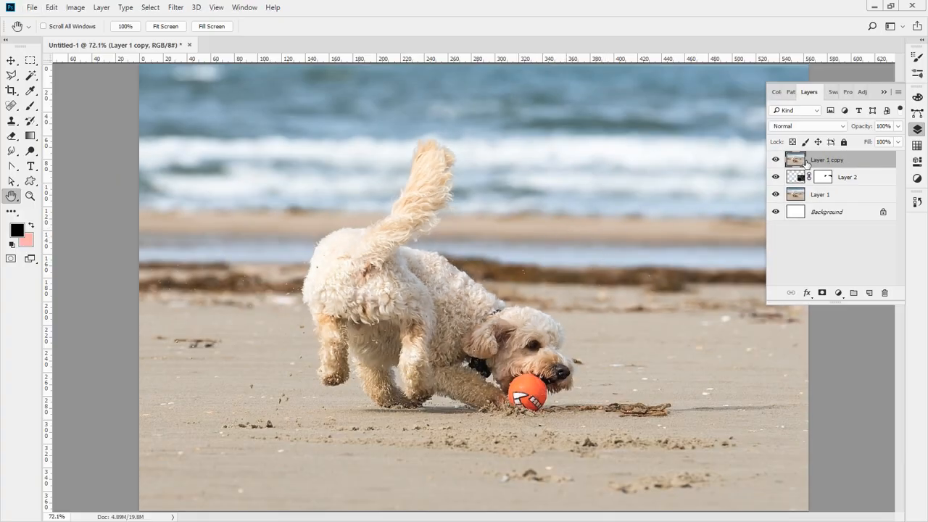
# - Scale Layer 1 copy to about 32% and position it over the camera's display, overlapping the display on all sides
pyautogui.hotkey('ctrl', 't')
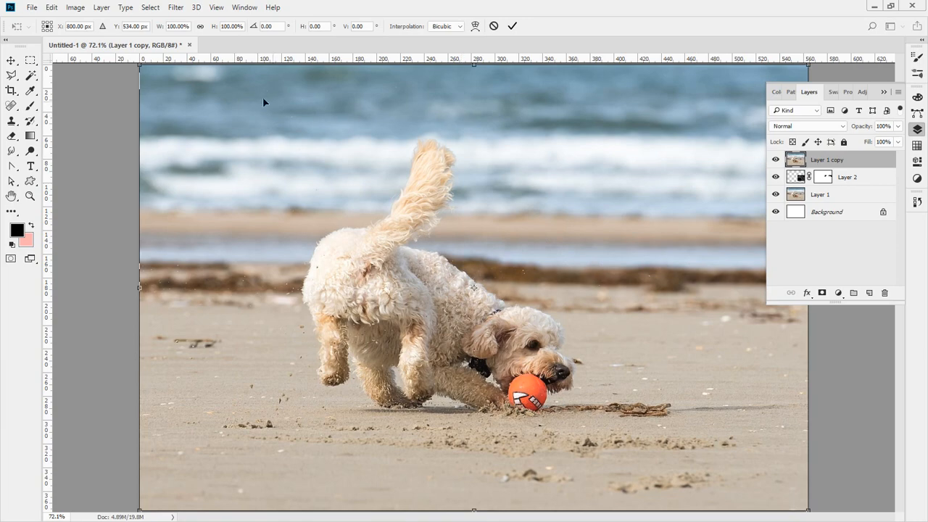
pyautogui.moveTo(143, 69); pyautogui.dragTo(352, 203)
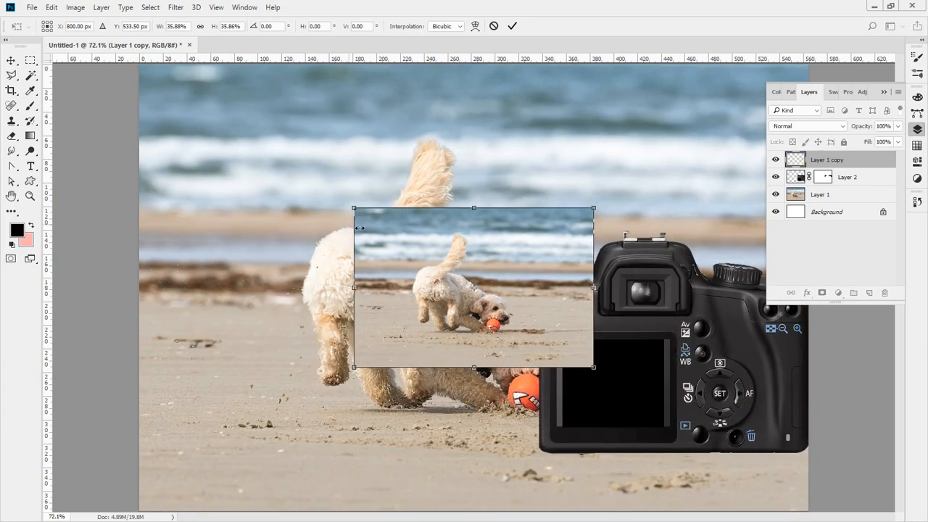
pyautogui.moveTo(467, 249); pyautogui.dragTo(618, 340)
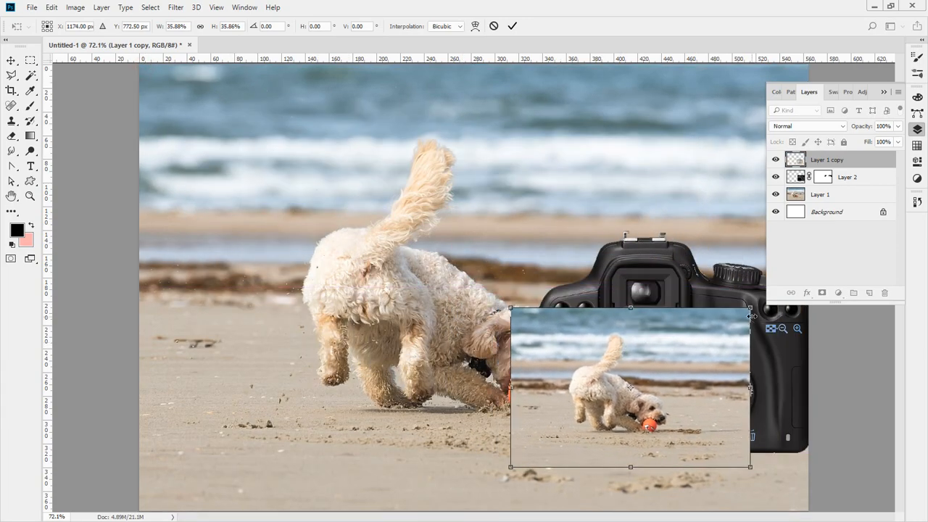
pyautogui.moveTo(750, 310); pyautogui.dragTo(716, 330)
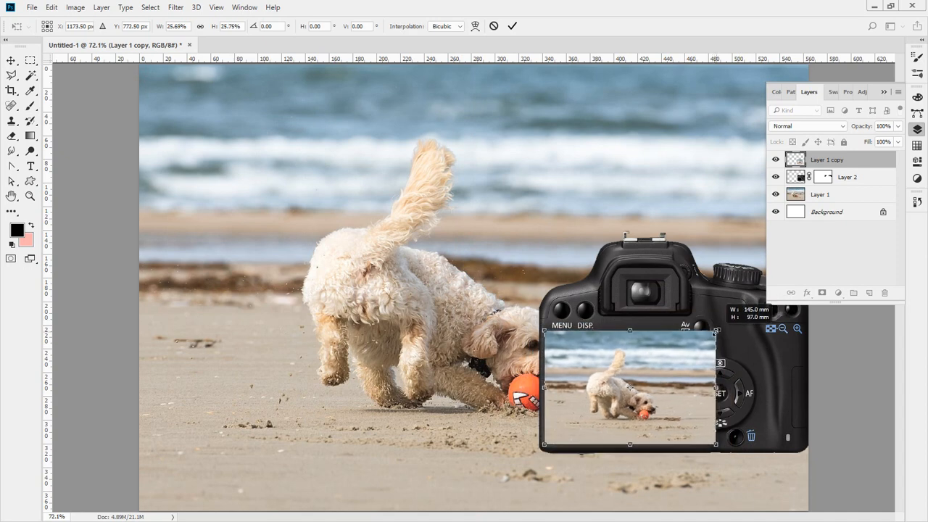
pyautogui.moveTo(673, 359); pyautogui.dragTo(673, 355)
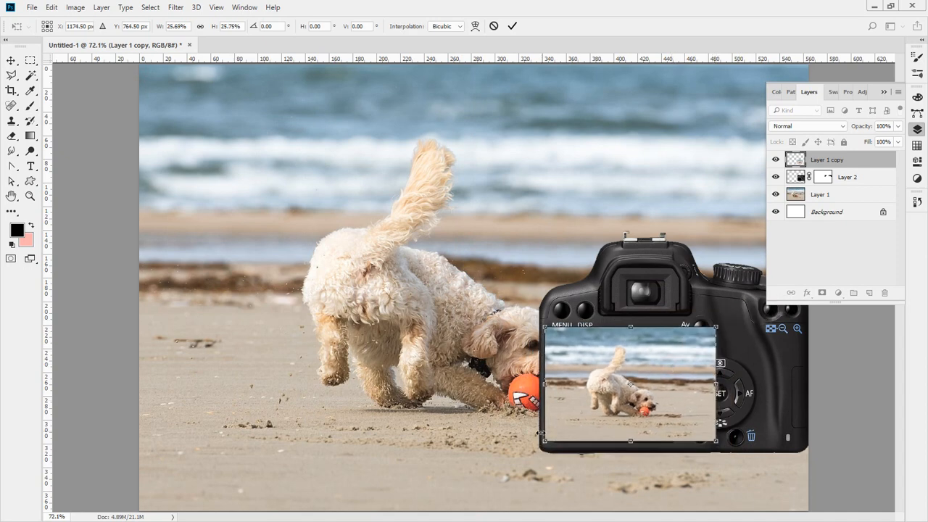
pyautogui.moveTo(545, 442); pyautogui.dragTo(518, 458)
pyautogui.moveTo(716, 329); pyautogui.dragTo(731, 317)
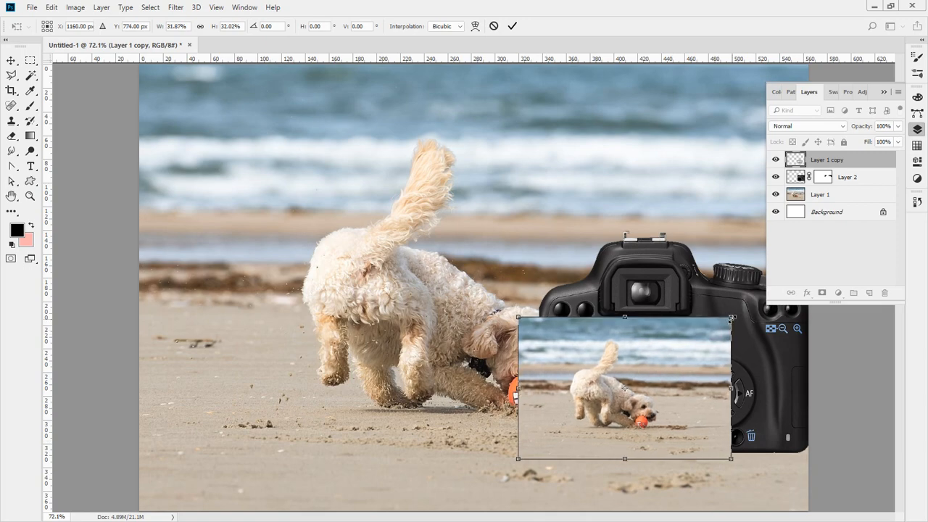
pyautogui.press('Return')
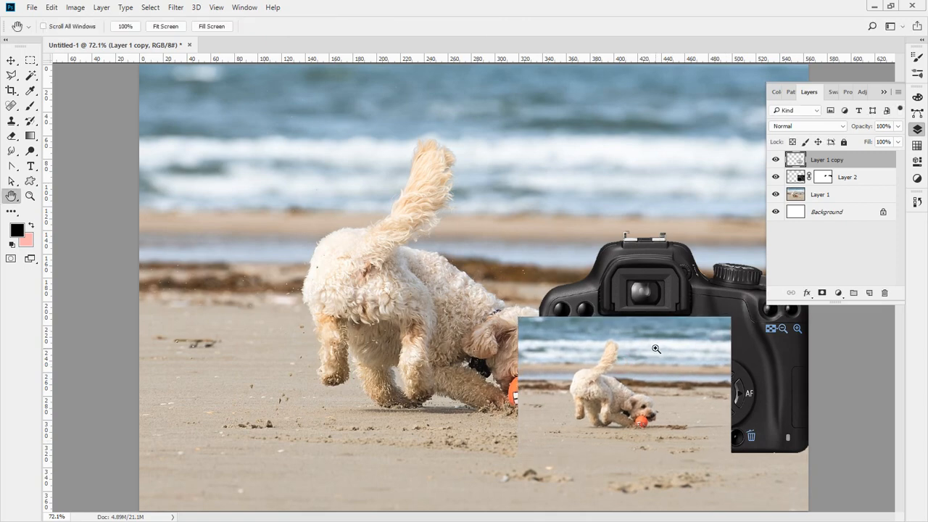
# - Hide Layer 1 copy to expose the camera's black display underneath
pyautogui.moveTo(616, 376); pyautogui.dragTo(642, 404)
pyautogui.keyDown('ctrl'); pyautogui.click(644, 403); pyautogui.keyUp('ctrl')
pyautogui.moveTo(685, 314); pyautogui.dragTo(572, 208)
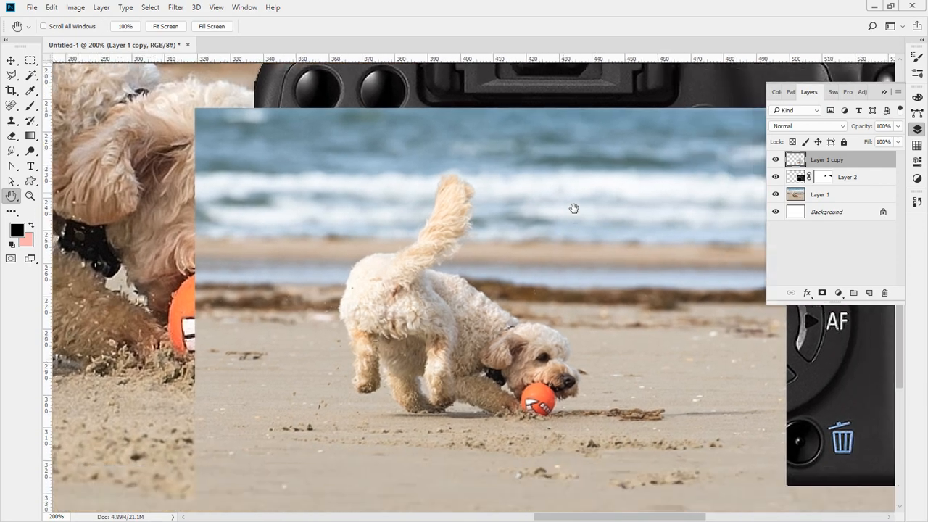
pyautogui.moveTo(333, 64)
pyautogui.mouseDown()
pyautogui.moveTo(365, 101)
pyautogui.moveTo(330, 112)
pyautogui.mouseUp()
pyautogui.moveTo(195, 255)
pyautogui.mouseDown()
pyautogui.moveTo(240, 238)
pyautogui.moveTo(237, 229)
pyautogui.moveTo(242, 255)
pyautogui.mouseUp()
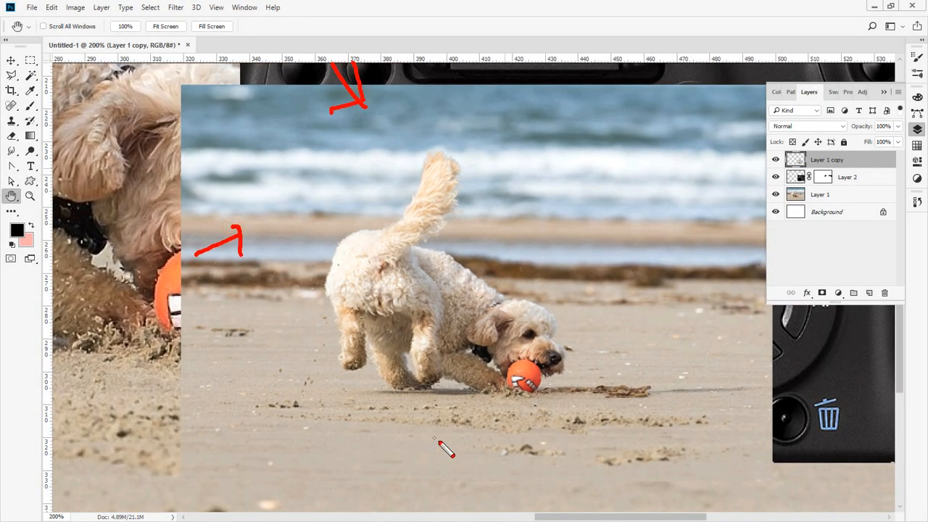
pyautogui.moveTo(450, 450)
pyautogui.mouseDown()
pyautogui.moveTo(451, 417)
pyautogui.moveTo(470, 426)
pyautogui.mouseUp()
pyautogui.moveTo(793, 321)
pyautogui.mouseDown()
pyautogui.moveTo(755, 322)
pyautogui.moveTo(754, 306)
pyautogui.moveTo(747, 331)
pyautogui.mouseUp()
pyautogui.press('Escape')
pyautogui.click(775, 160)
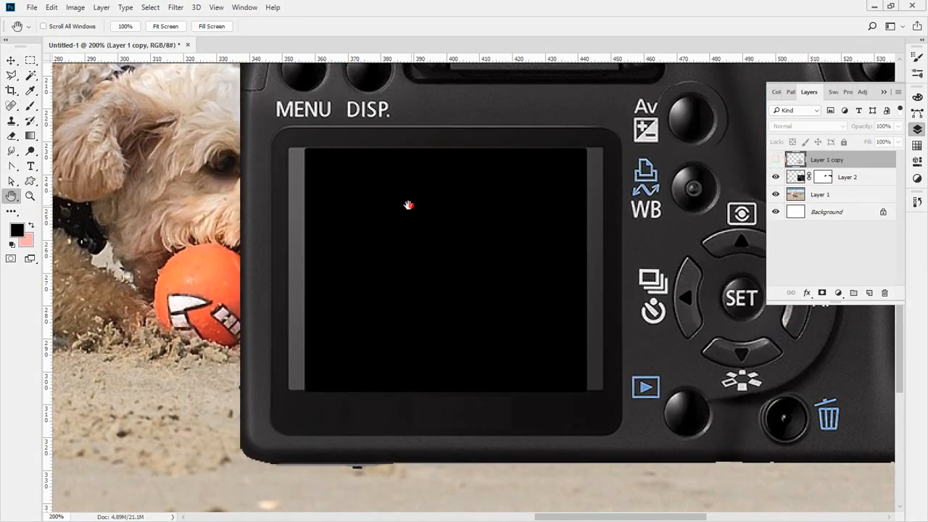
# - Select the camera's display area, including the grey strips on both sides, with a rectangular marquee
pyautogui.moveTo(408, 205); pyautogui.dragTo(365, 205)
pyautogui.click(30, 60)
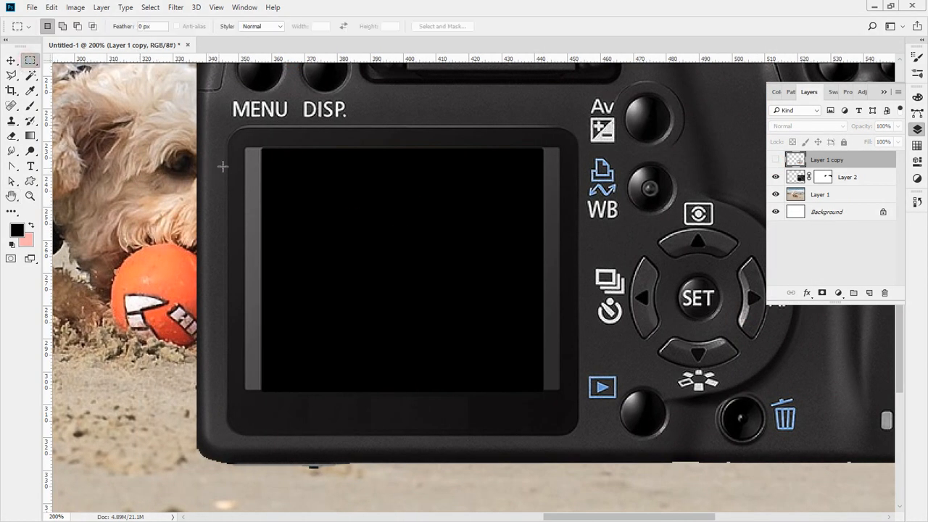
pyautogui.moveTo(246, 148); pyautogui.dragTo(558, 391)
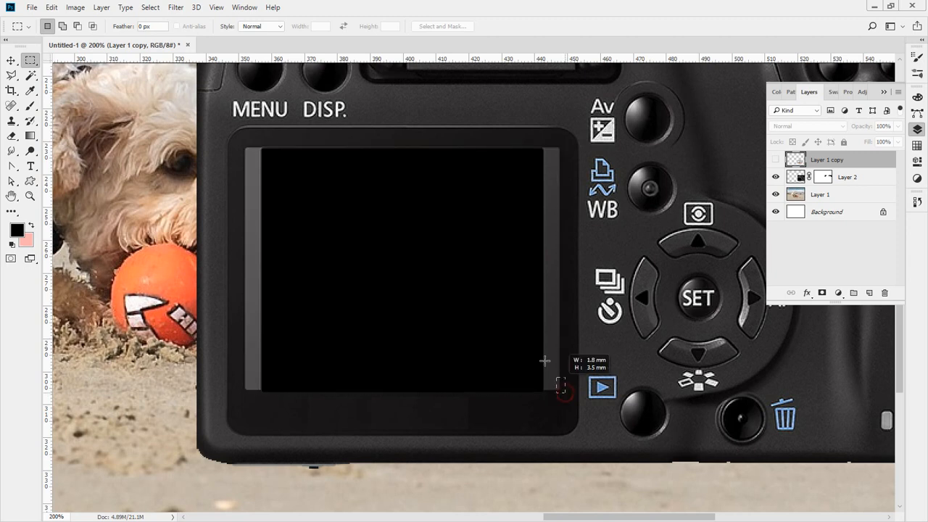
pyautogui.moveTo(545, 360); pyautogui.dragTo(270, 165)
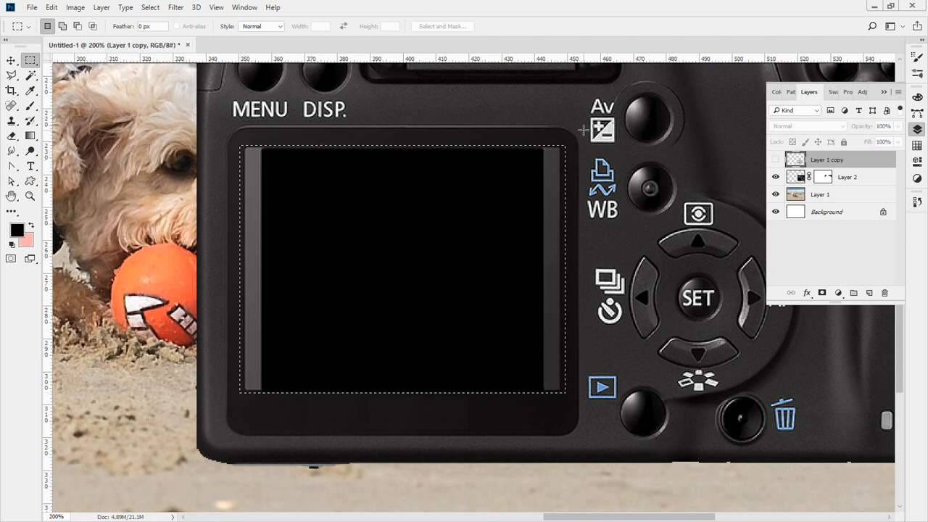
pyautogui.moveTo(588, 112); pyautogui.dragTo(167, 143)
pyautogui.moveTo(260, 408); pyautogui.dragTo(229, 431)
pyautogui.moveTo(478, 401); pyautogui.dragTo(616, 390)
pyautogui.moveTo(621, 113); pyautogui.dragTo(560, 428)
# - Show Layer 1 copy again and add a layer mask that limits it to the selected display area
pyautogui.click(774, 159)
pyautogui.click(800, 194)
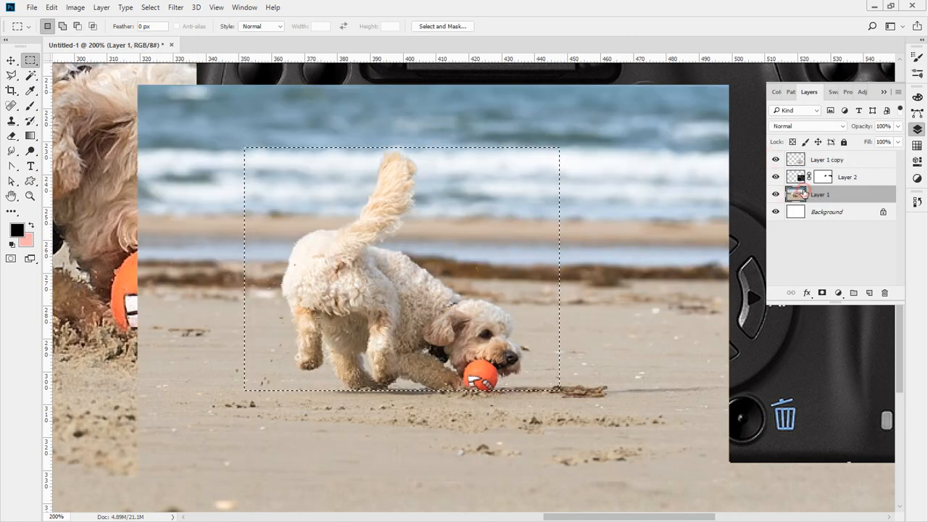
pyautogui.click(805, 163)
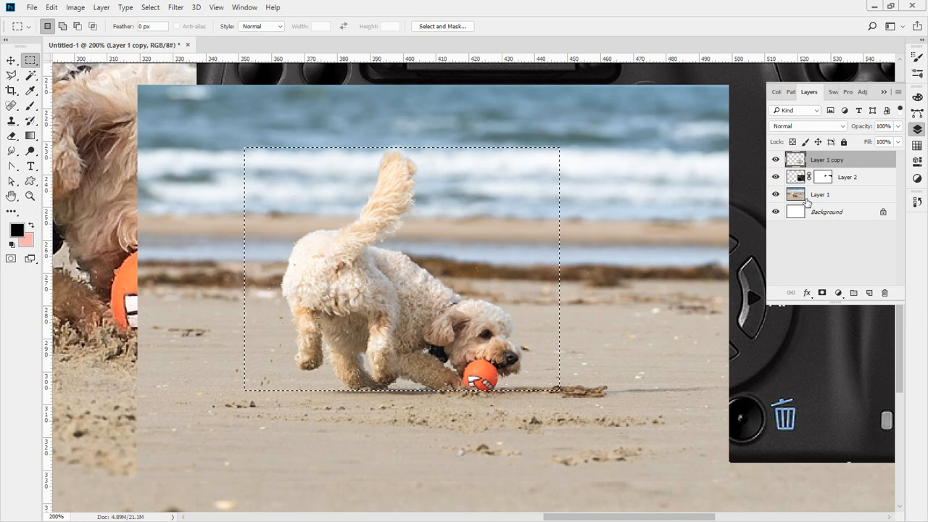
pyautogui.click(822, 292)
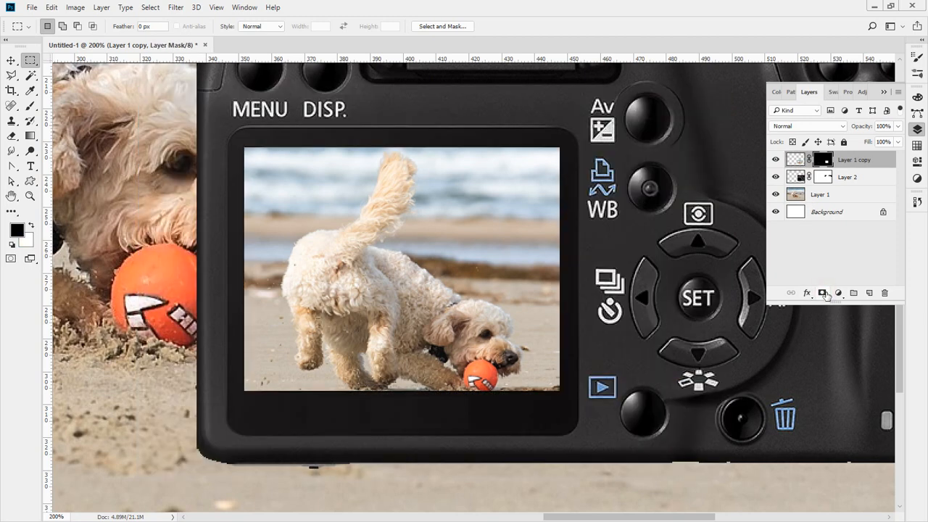
# - Try moving Layer 1 copy with its mask still linked, and return to the Add Layer Mask history state
pyautogui.click(797, 160)
pyautogui.press('v')
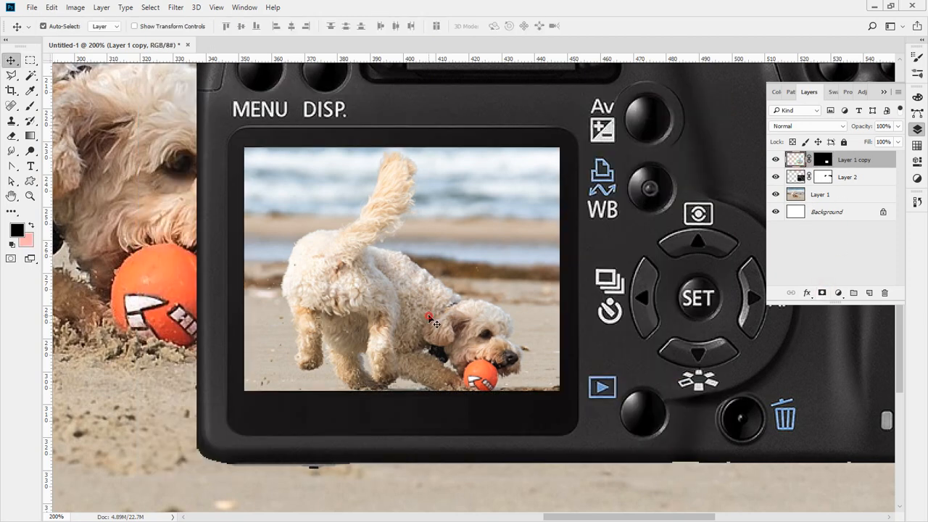
pyautogui.moveTo(429, 317)
pyautogui.mouseDown()
pyautogui.moveTo(429, 305)
pyautogui.moveTo(429, 320)
pyautogui.mouseUp()
pyautogui.keyDown('alt'); pyautogui.click(444, 280); pyautogui.keyUp('alt')
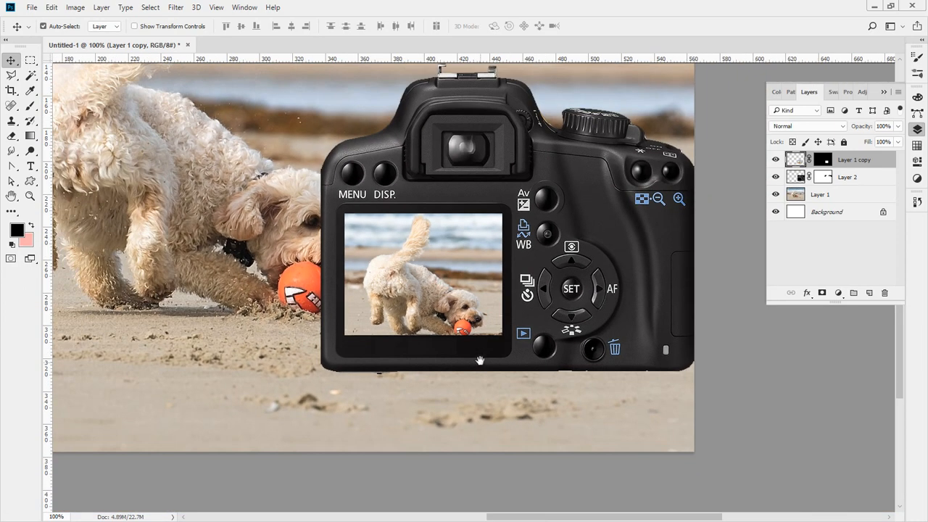
pyautogui.keyDown('alt'); pyautogui.click(454, 312); pyautogui.keyUp('alt')
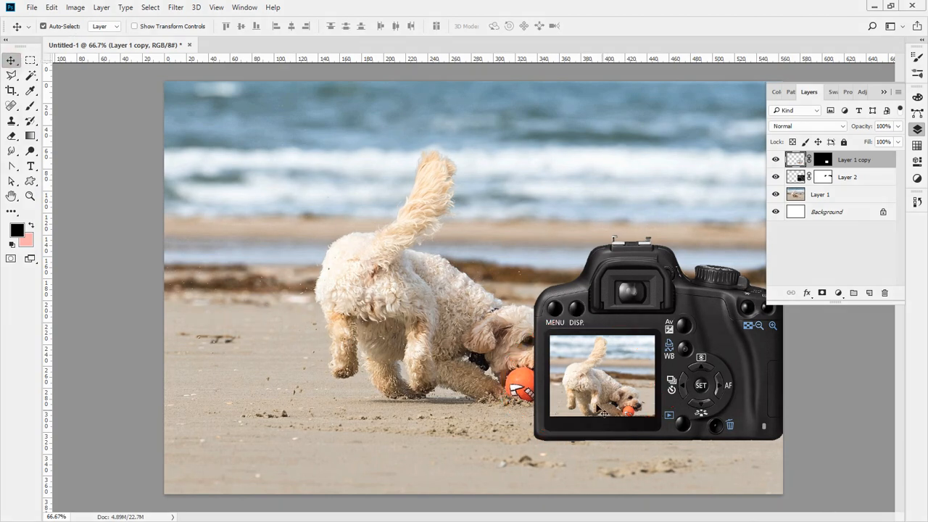
pyautogui.moveTo(600, 412); pyautogui.dragTo(674, 453)
pyautogui.click(917, 203)
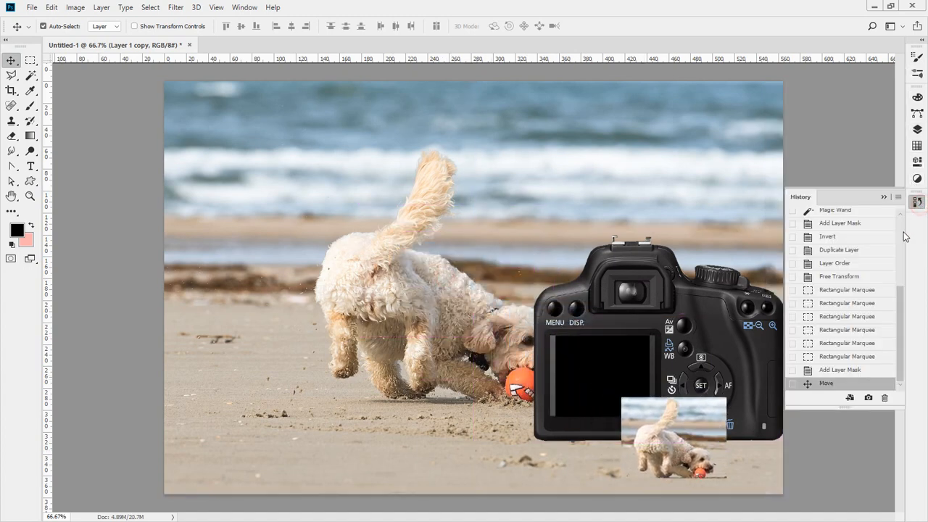
pyautogui.click(826, 371)
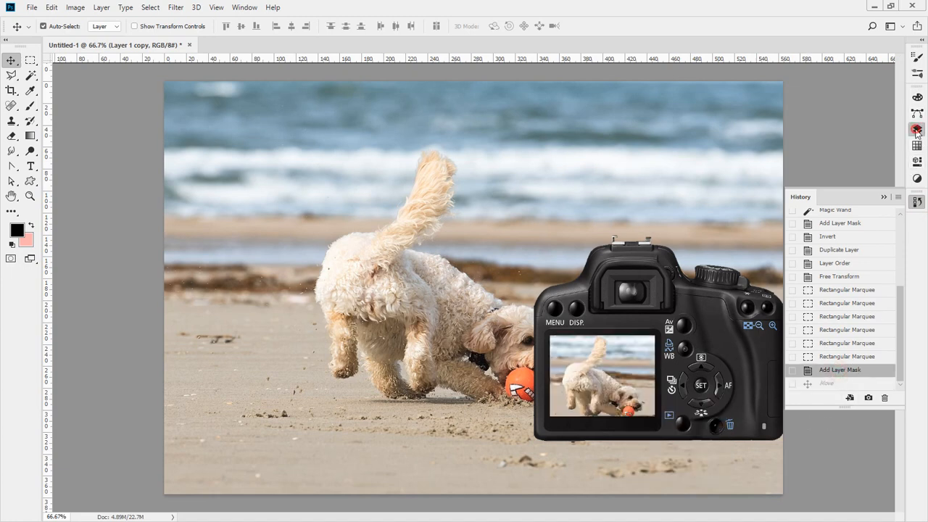
pyautogui.click(916, 128)
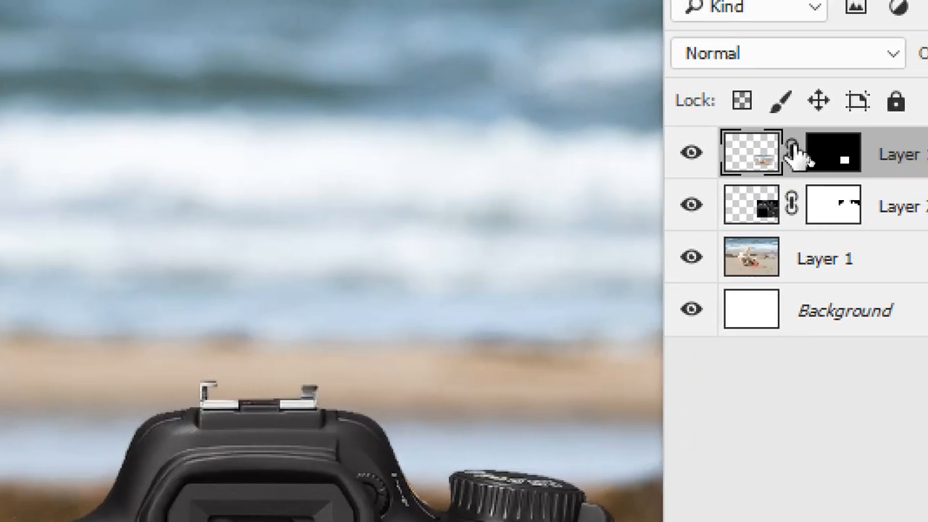
# - Unlink Layer 1 copy from its layer mask and shift the dog image slightly within the camera's display
pyautogui.click(791, 152)
pyautogui.click(792, 155)
pyautogui.click(792, 155)
pyautogui.click(792, 154)
pyautogui.click(792, 154)
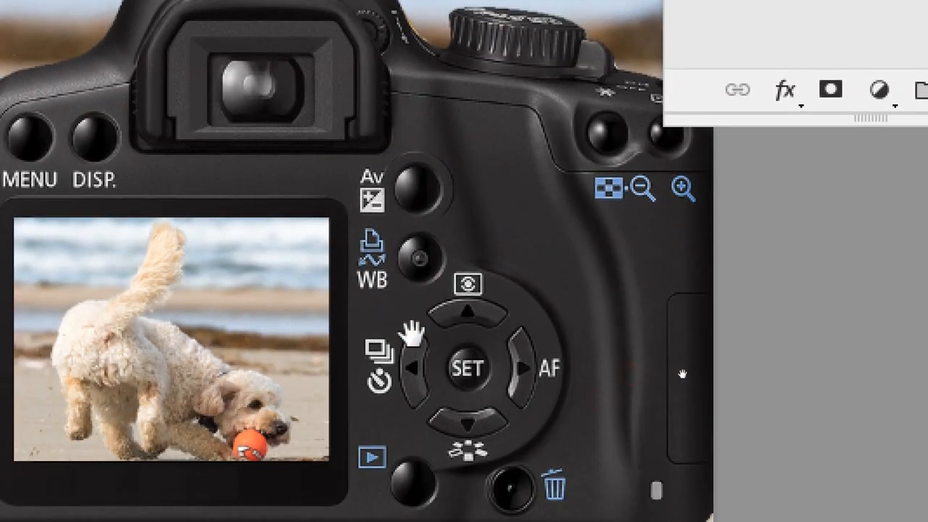
pyautogui.moveTo(143, 353); pyautogui.dragTo(181, 342)
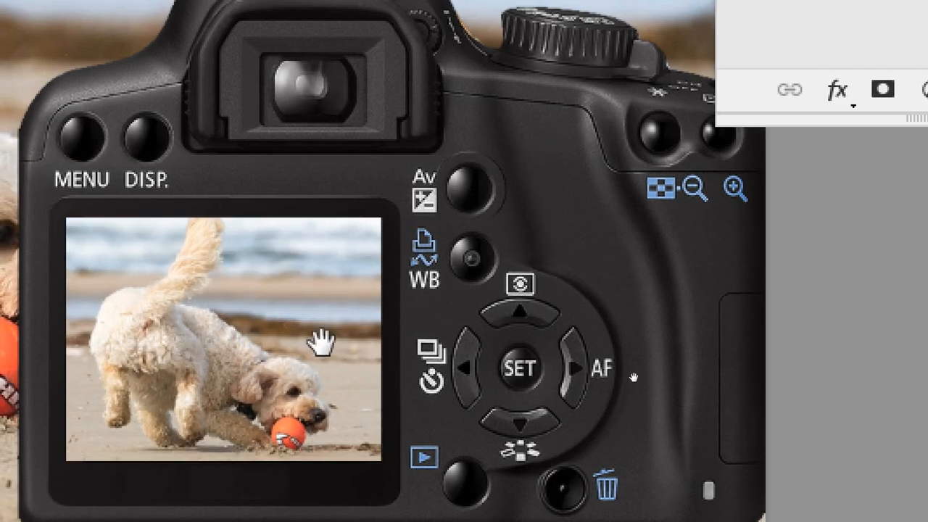
# - Scale the dog image down about its centre until it only slightly exceeds the camera's display, and nudge it down
pyautogui.keyDown('alt'); pyautogui.click(381, 366); pyautogui.keyUp('alt')
pyautogui.keyDown('alt'); pyautogui.click(154, 287); pyautogui.keyUp('alt')
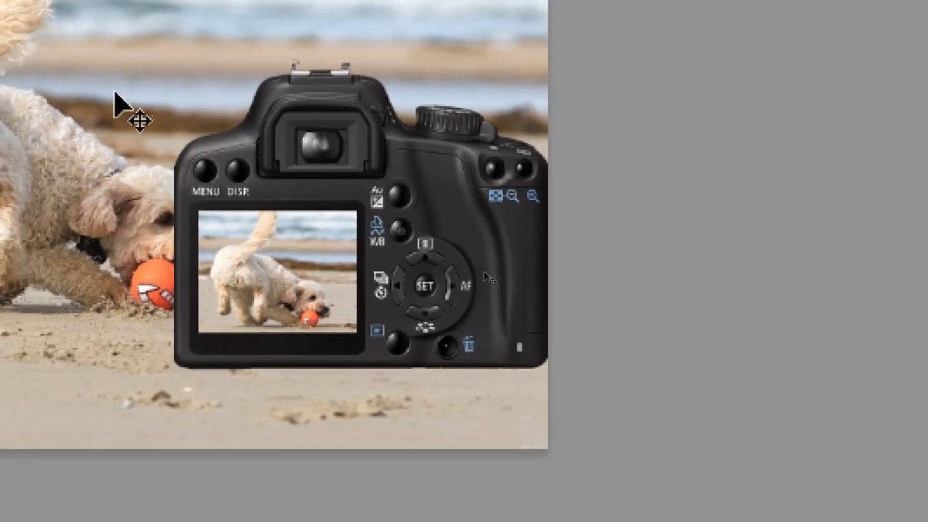
pyautogui.hotkey('ctrl', 't')
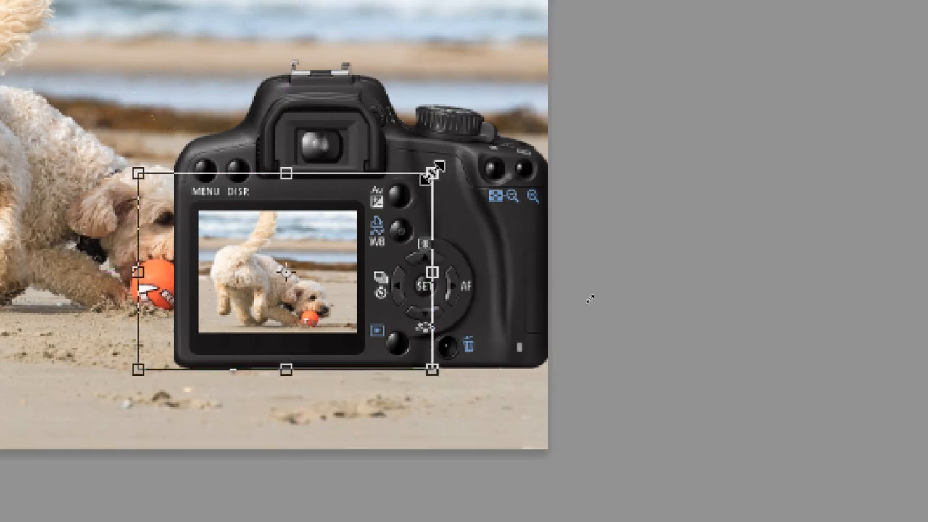
pyautogui.moveTo(434, 171); pyautogui.dragTo(406, 193)
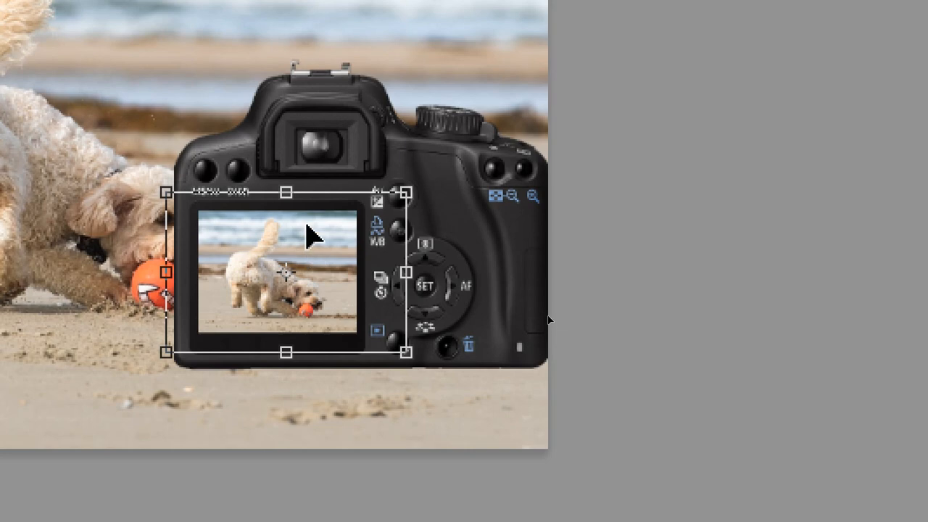
pyautogui.press('Down')
pyautogui.press('Down')
pyautogui.press('Return')
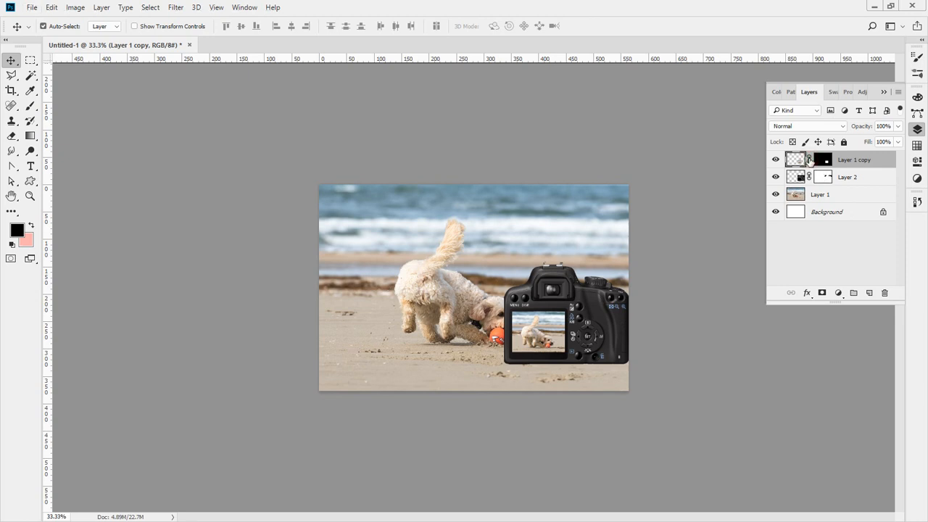
# - Try moving the dog image together with its mask out of the camera's display, and undo the move
pyautogui.moveTo(579, 324); pyautogui.dragTo(429, 256)
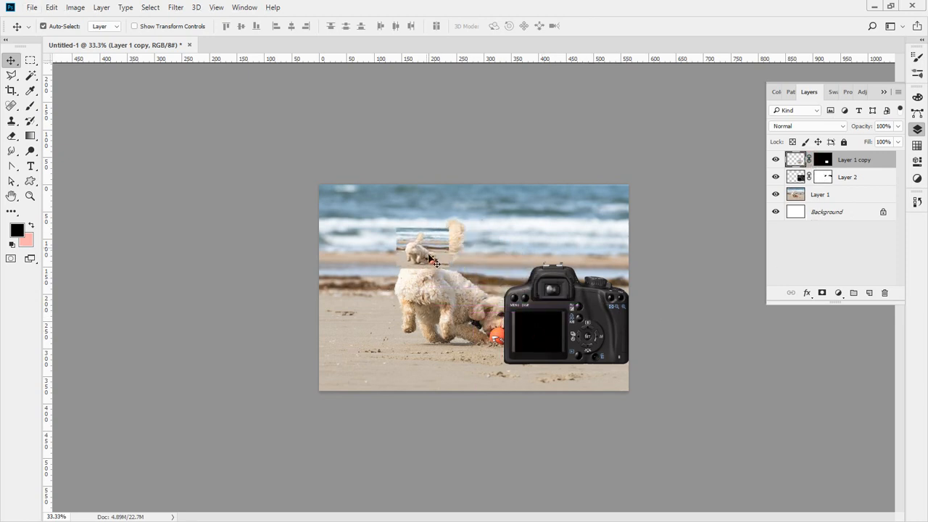
pyautogui.hotkey('ctrl', 'z')
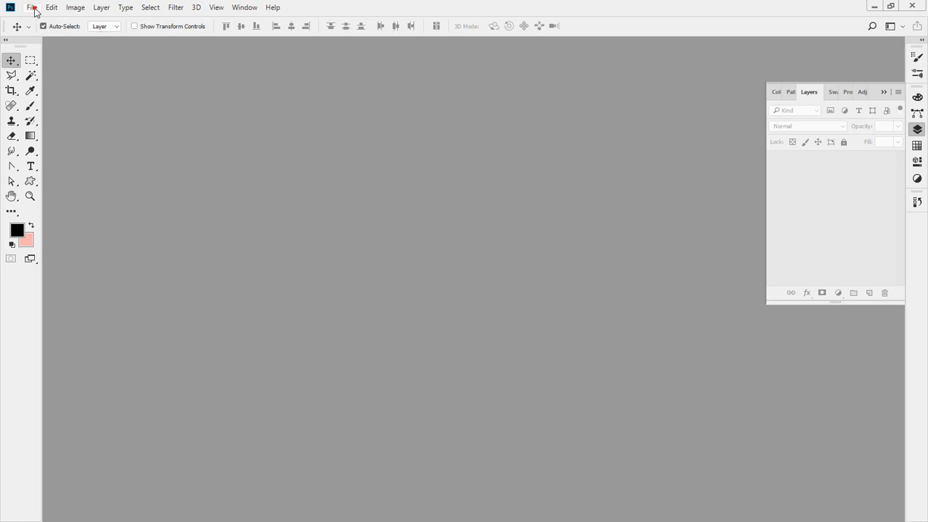
# - Create a new square document about 280 mm per side with a white background
pyautogui.click(32, 10)
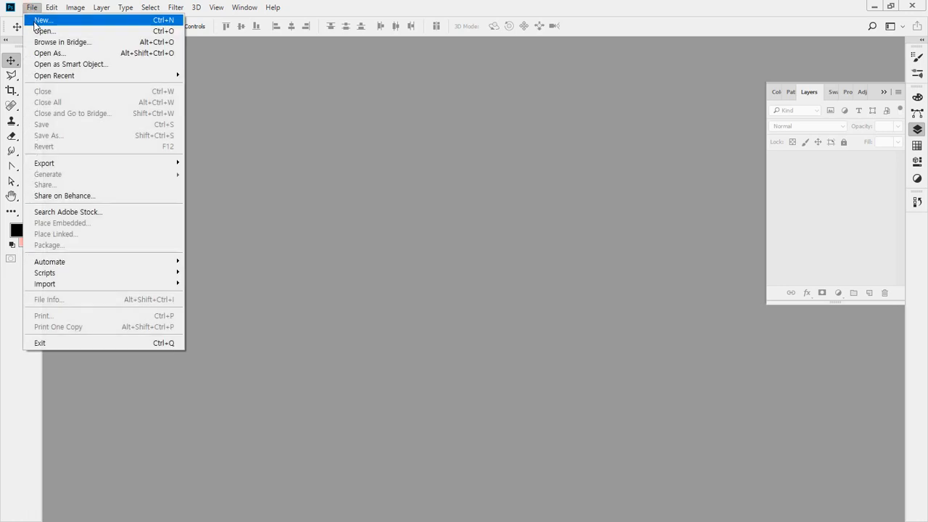
pyautogui.click(32, 20)
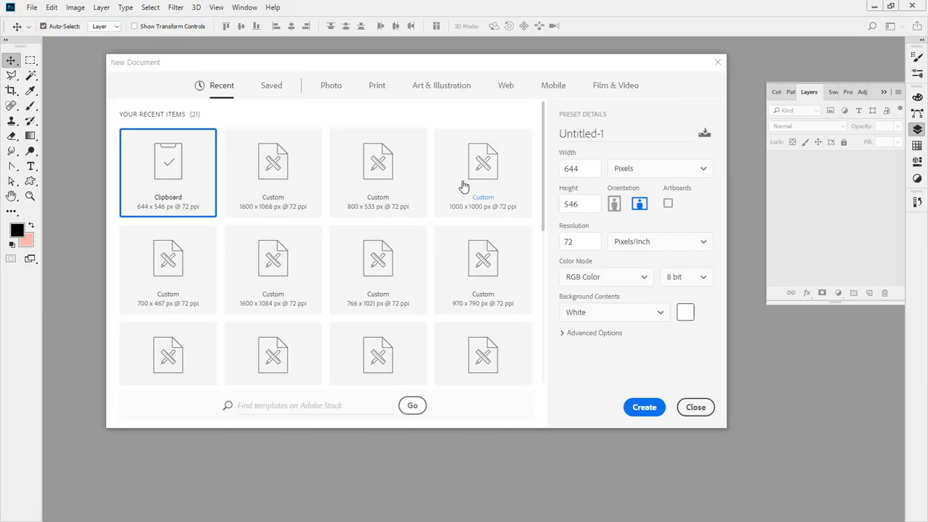
pyautogui.doubleClick(582, 165)
pyautogui.press('Tab')
pyautogui.click(640, 410)
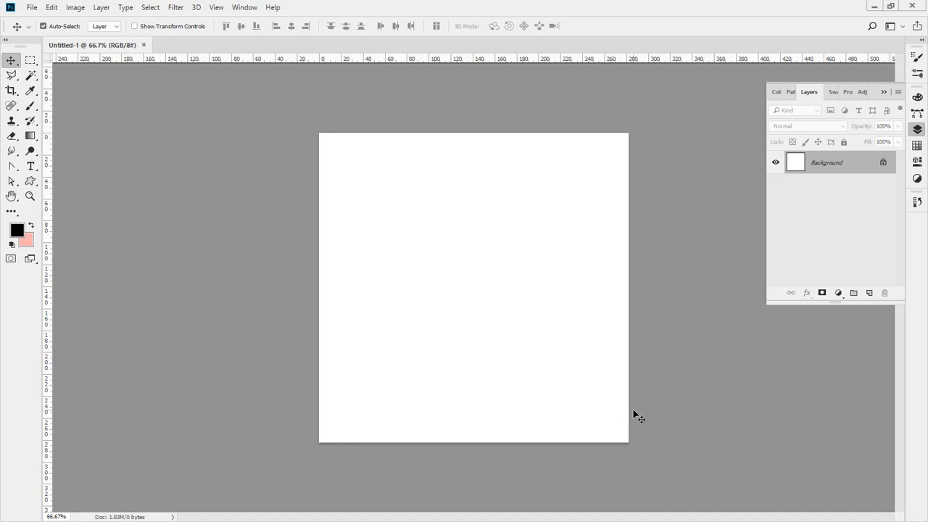
# - Draw several freely sized rectangular selections on the blank canvas with the Rectangular Marquee, and deselect
pyautogui.click(29, 61)
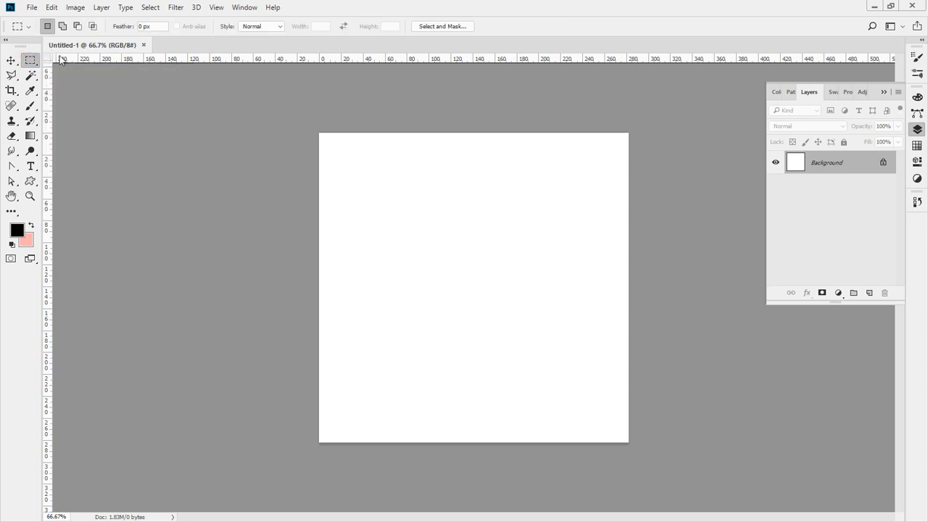
pyautogui.moveTo(348, 157)
pyautogui.mouseDown()
pyautogui.moveTo(404, 213)
pyautogui.moveTo(471, 181)
pyautogui.mouseUp()
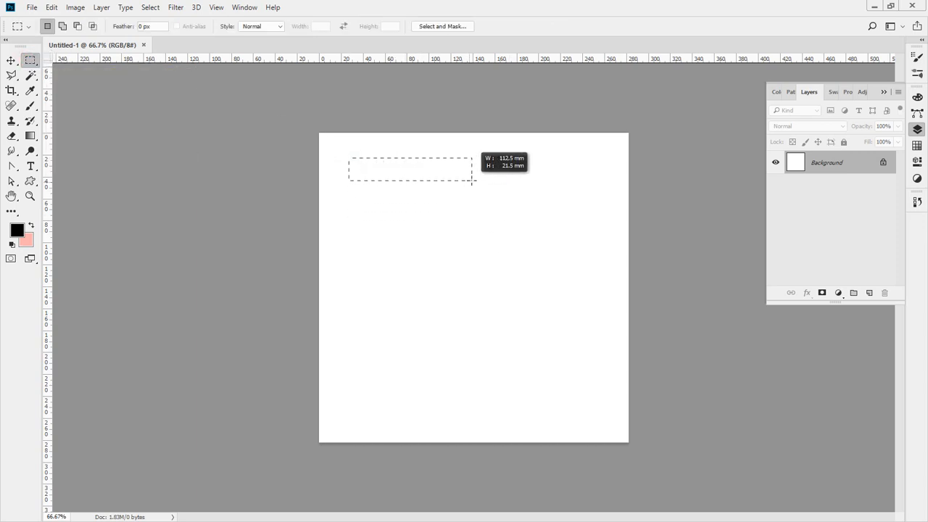
pyautogui.moveTo(462, 269); pyautogui.dragTo(394, 171)
pyautogui.moveTo(365, 271); pyautogui.dragTo(497, 210)
pyautogui.click(470, 338)
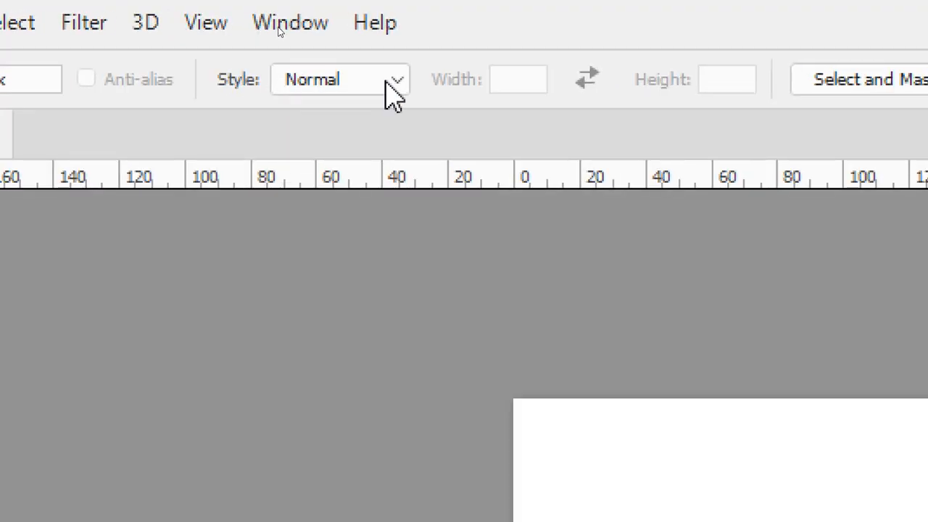
# - Switch the Rectangular Marquee style to Fixed Size with a width of 200 px and a height of 100 px
pyautogui.click(279, 26)
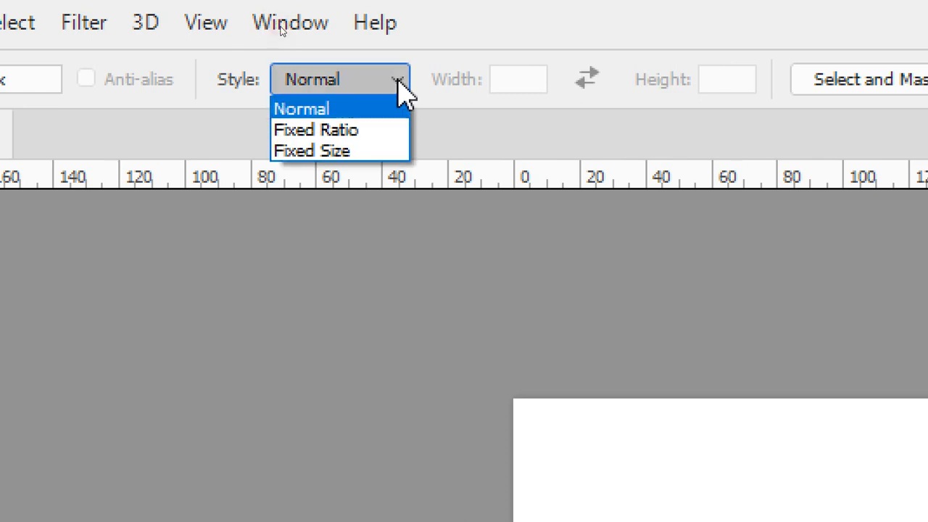
pyautogui.click(375, 150)
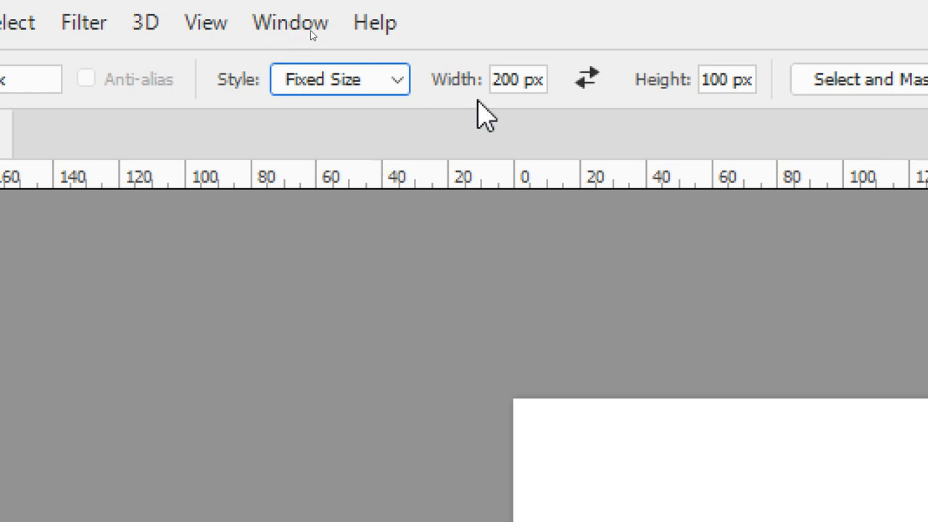
pyautogui.click(510, 79)
pyautogui.click(715, 80)
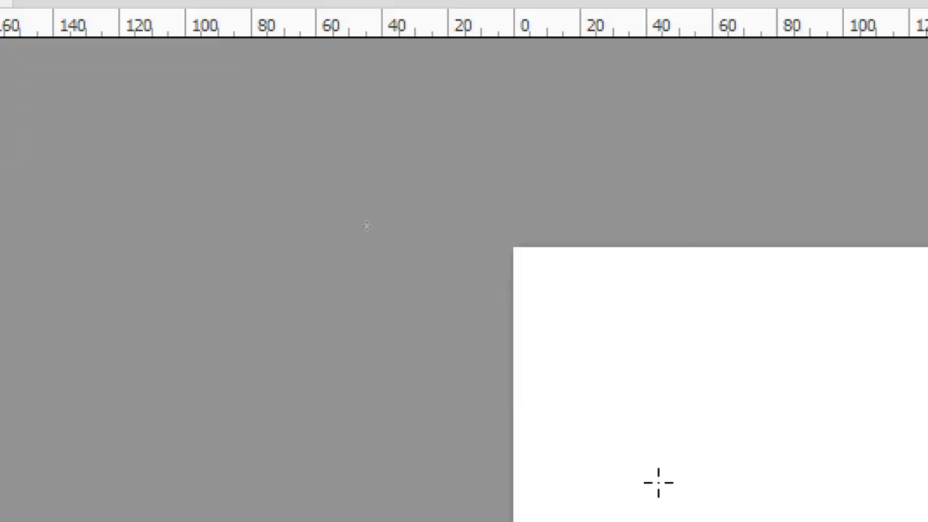
# - Place the fixed 200 × 100 px selection at several positions on the canvas, ending near its centre
pyautogui.moveTo(631, 471); pyautogui.dragTo(614, 499)
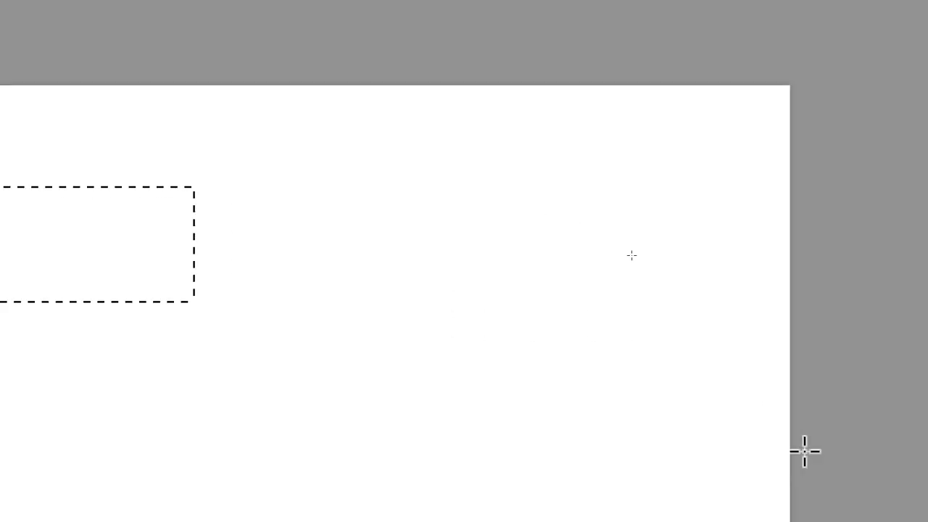
pyautogui.click(124, 290)
pyautogui.moveTo(469, 240); pyautogui.dragTo(323, 234)
pyautogui.moveTo(115, 231); pyautogui.dragTo(254, 212)
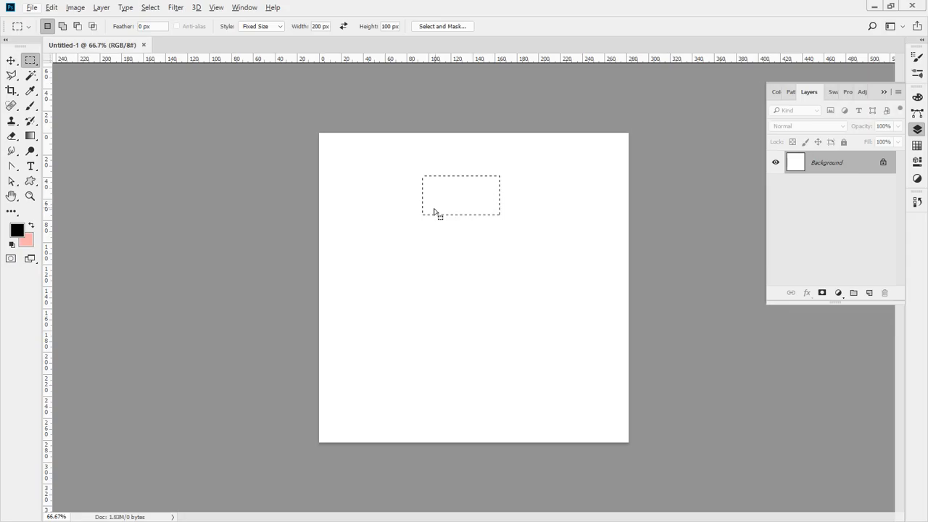
pyautogui.moveTo(287, 375); pyautogui.dragTo(229, 394)
pyautogui.moveTo(187, 250); pyautogui.dragTo(165, 200)
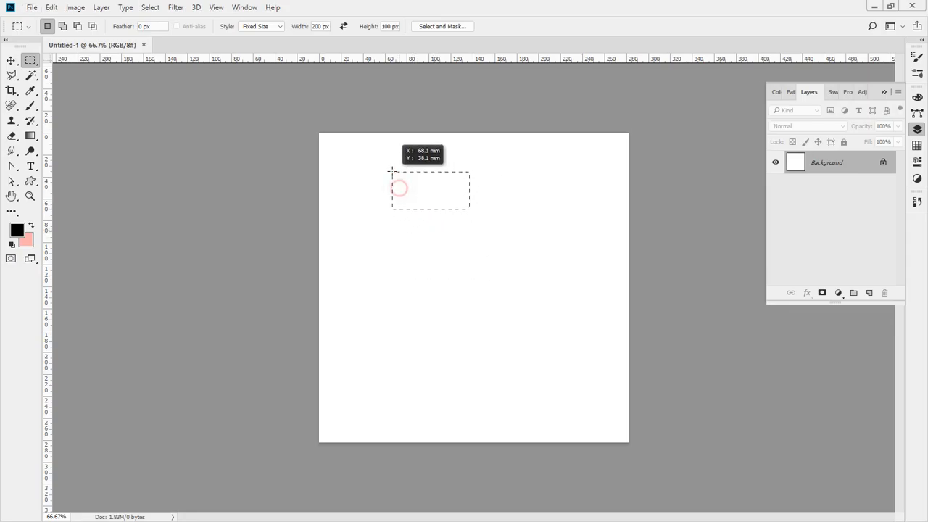
pyautogui.moveTo(391, 172); pyautogui.dragTo(422, 230)
pyautogui.click(388, 186)
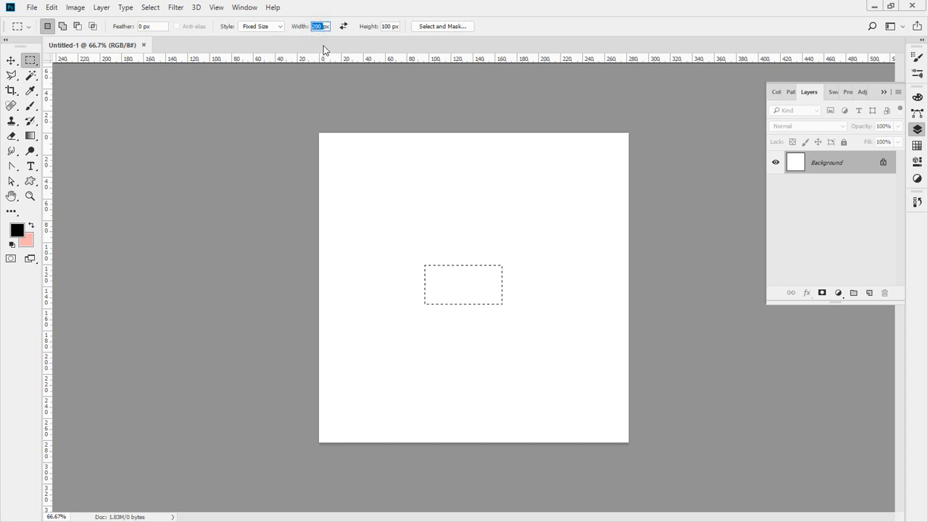
# - Set the Rectangular Marquee's fixed size to a width of 100 px and a height of 50 px
pyautogui.write('100')
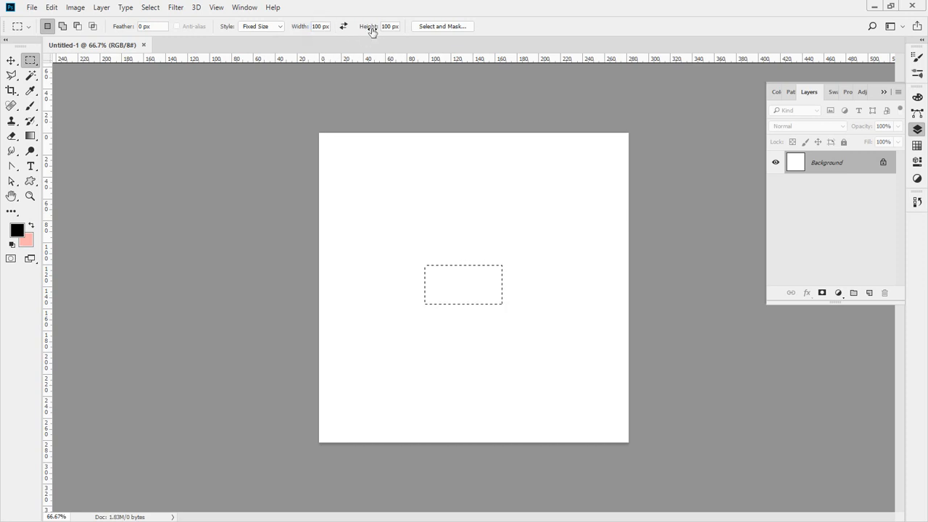
pyautogui.click(387, 26)
pyautogui.write('5')
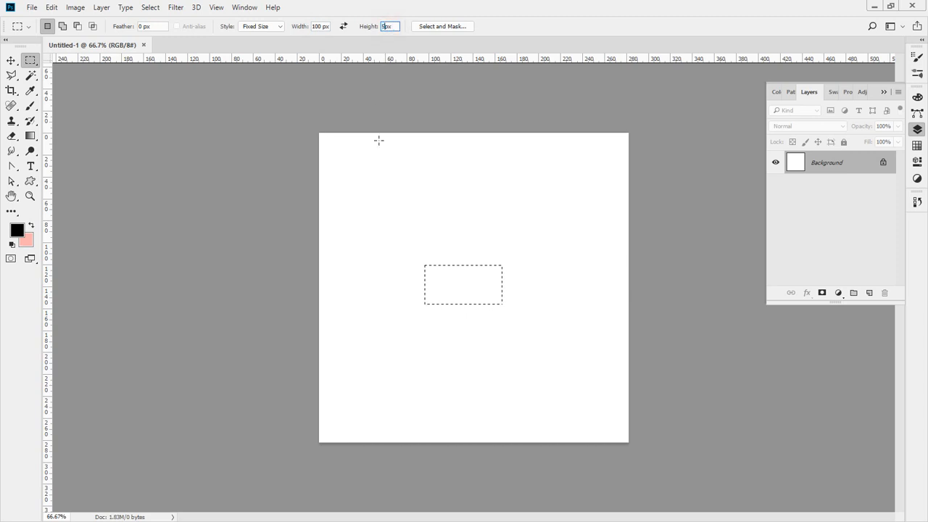
# - Place the fixed 100 × 50 px selection at several positions on the blank canvas
pyautogui.moveTo(415, 189); pyautogui.dragTo(414, 200)
pyautogui.moveTo(486, 251); pyautogui.dragTo(468, 258)
pyautogui.moveTo(386, 226); pyautogui.dragTo(370, 196)
pyautogui.moveTo(481, 190); pyautogui.dragTo(464, 174)
pyautogui.moveTo(433, 251); pyautogui.dragTo(421, 249)
pyautogui.moveTo(513, 304); pyautogui.dragTo(433, 310)
pyautogui.hotkey('ctrl', 'd')
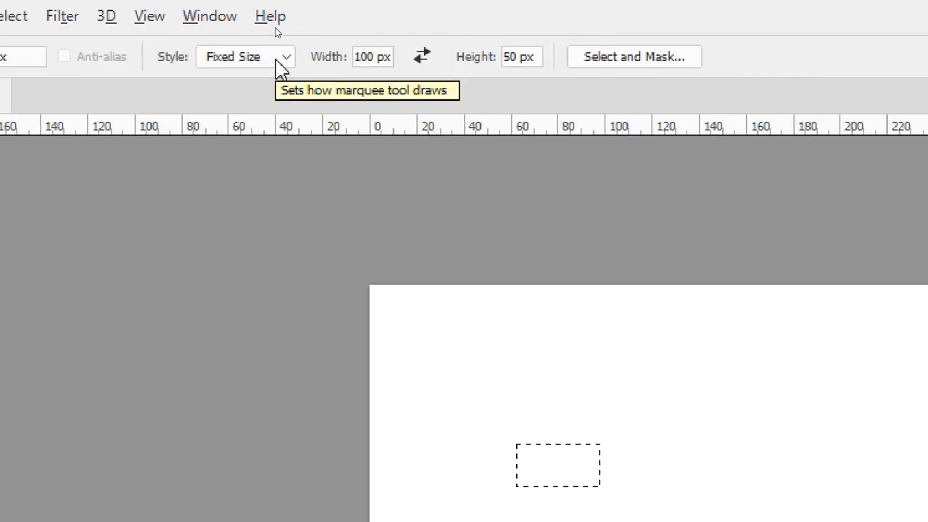
# - Switch the marquee style to Fixed Ratio and draw several landscape selections of different sizes at a ratio of 1.6 to 1
pyautogui.click(276, 29)
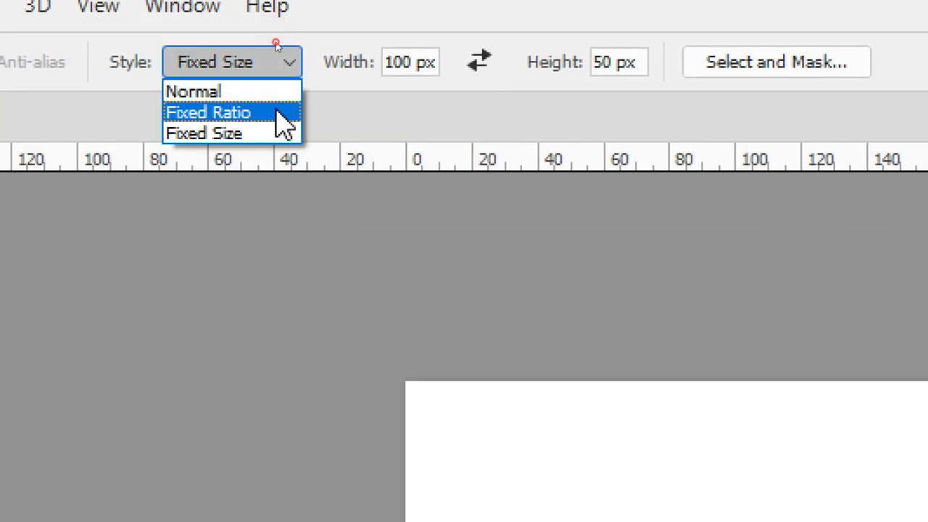
pyautogui.click(277, 113)
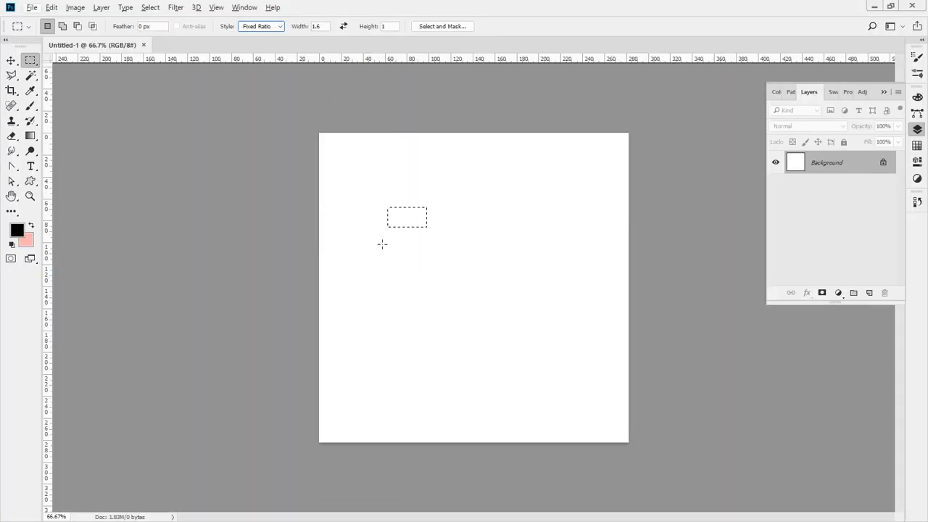
pyautogui.moveTo(382, 244); pyautogui.dragTo(479, 277)
pyautogui.moveTo(483, 199); pyautogui.dragTo(416, 269)
pyautogui.moveTo(474, 299); pyautogui.dragTo(333, 181)
# - Swap the ratio to 1 by 1.6 for a portrait selection, and swap back to 1.6 by 1 for several landscape ones
pyautogui.click(343, 26)
pyautogui.moveTo(384, 359); pyautogui.dragTo(507, 165)
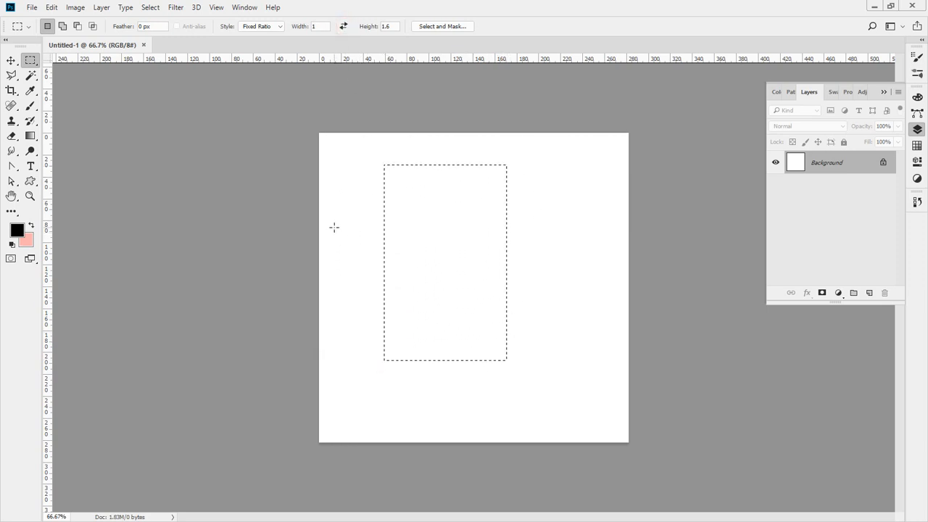
pyautogui.click(343, 27)
pyautogui.moveTo(364, 190); pyautogui.dragTo(542, 332)
pyautogui.moveTo(554, 366); pyautogui.dragTo(356, 237)
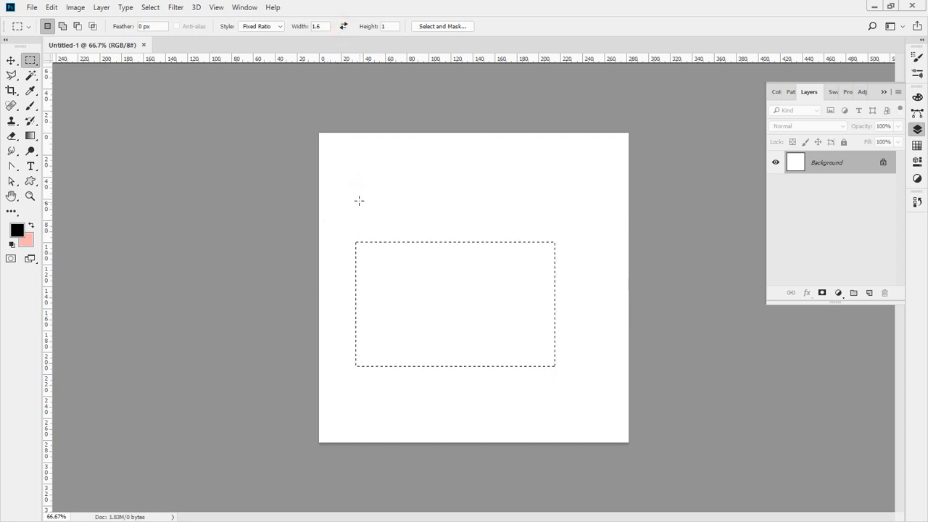
pyautogui.moveTo(359, 198); pyautogui.dragTo(547, 313)
pyautogui.moveTo(553, 337); pyautogui.dragTo(346, 166)
# - Place a fixed 100 × 50 px selection in the upper part of the canvas and align guides with all four of its edges
pyautogui.moveTo(383, 157); pyautogui.dragTo(385, 218)
pyautogui.keyDown('ctrl'); pyautogui.click(428, 199); pyautogui.keyUp('ctrl')
pyautogui.keyDown('ctrl'); pyautogui.click(340, 234); pyautogui.keyUp('ctrl')
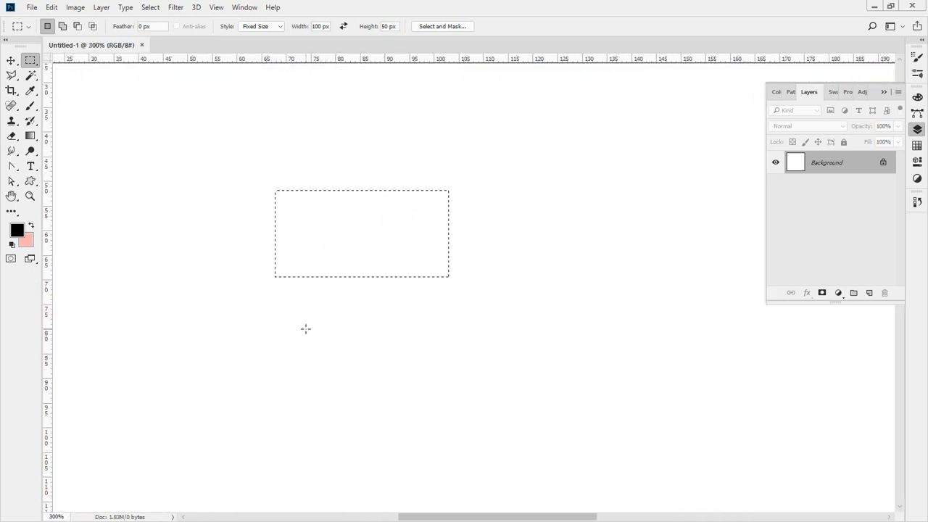
pyautogui.moveTo(379, 63); pyautogui.dragTo(374, 190)
pyautogui.moveTo(55, 235); pyautogui.dragTo(275, 248)
pyautogui.moveTo(388, 60); pyautogui.dragTo(383, 277)
pyautogui.moveTo(45, 214); pyautogui.dragTo(448, 245)
# - Set the foreground colour to dark red (9e0b0b) and fill the rectangular selection with it
pyautogui.click(16, 230)
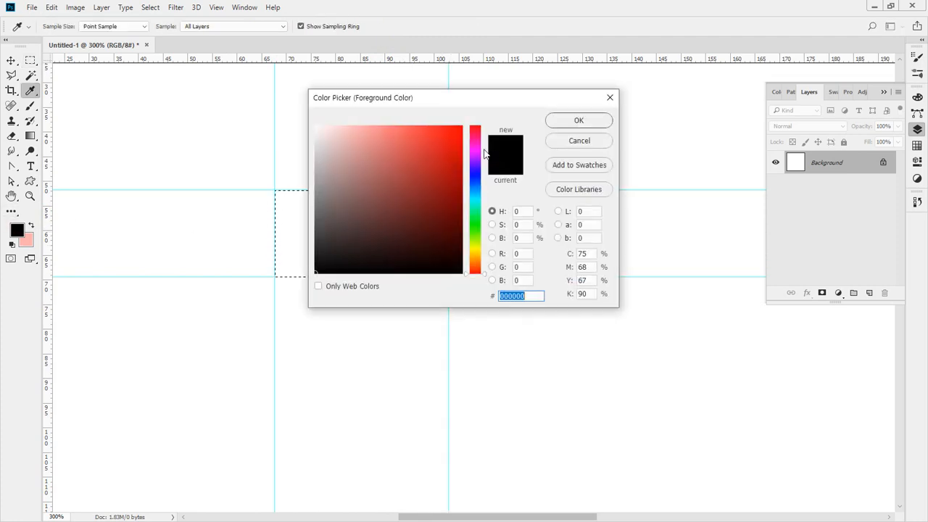
pyautogui.moveTo(458, 136)
pyautogui.mouseDown()
pyautogui.moveTo(459, 182)
pyautogui.moveTo(442, 192)
pyautogui.mouseUp()
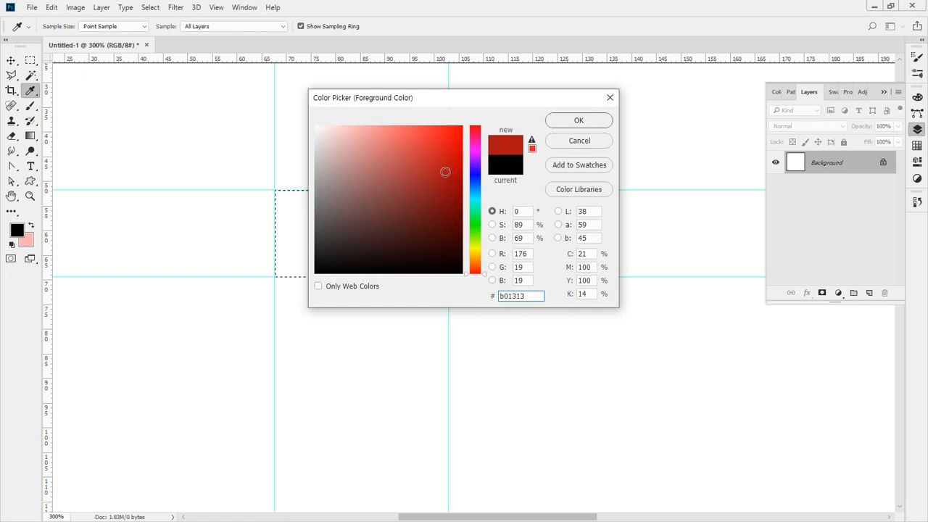
pyautogui.moveTo(444, 172); pyautogui.dragTo(454, 184)
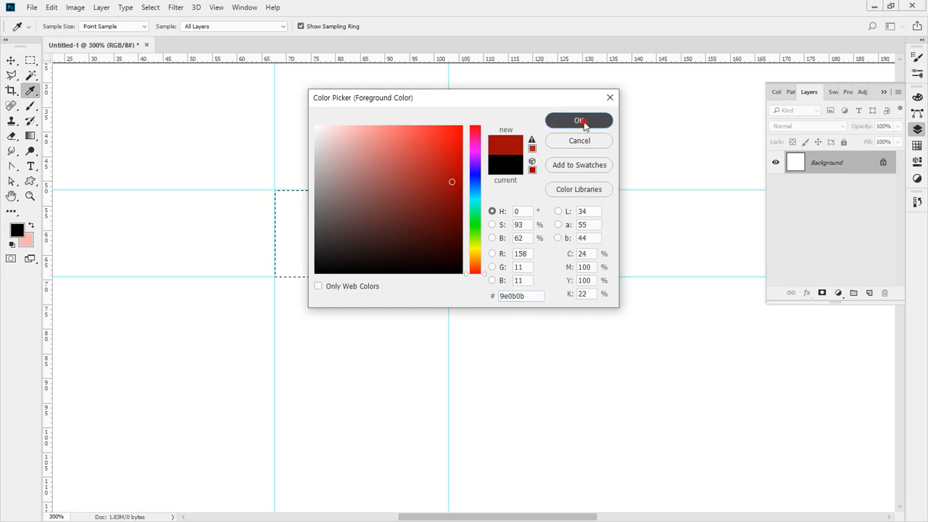
pyautogui.click(581, 120)
pyautogui.hotkey('alt', 'BackSpace')
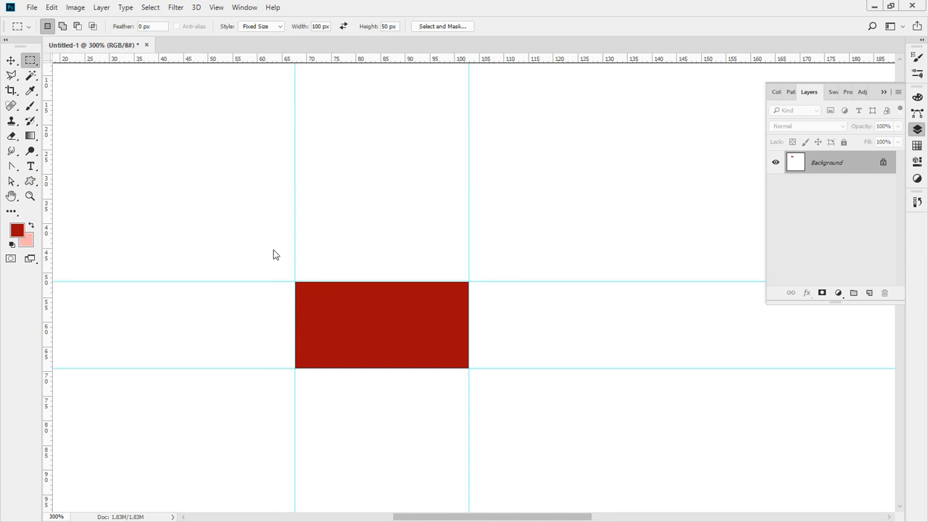
# - Reselect the red rectangle, try shifting only the selection outline to its right, and undo the shift
pyautogui.hotkey('ctrl', 'shift', 'd')
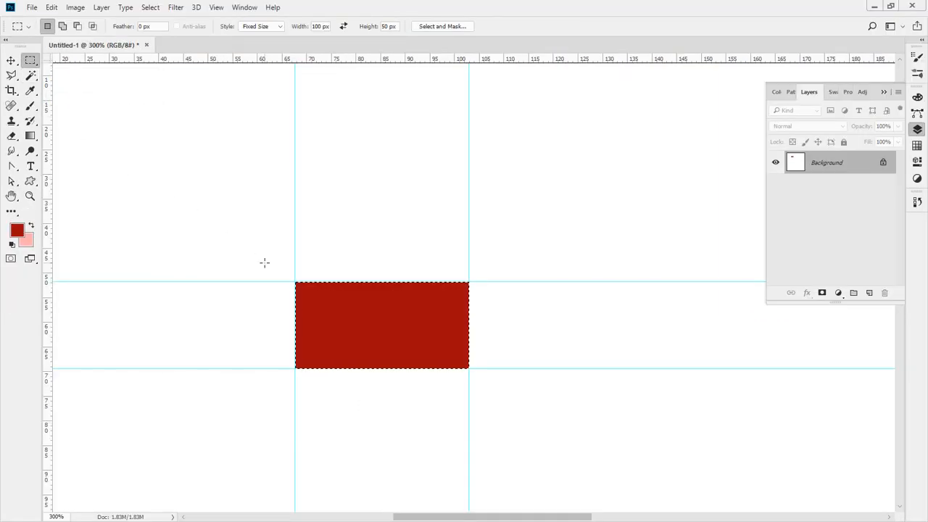
pyautogui.moveTo(322, 328); pyautogui.dragTo(539, 327)
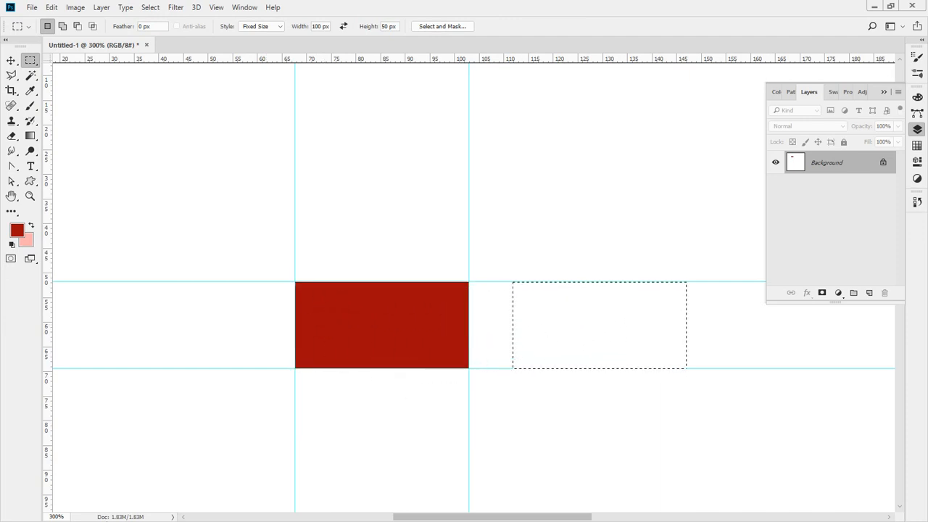
pyautogui.hotkey('ctrl', 'z')
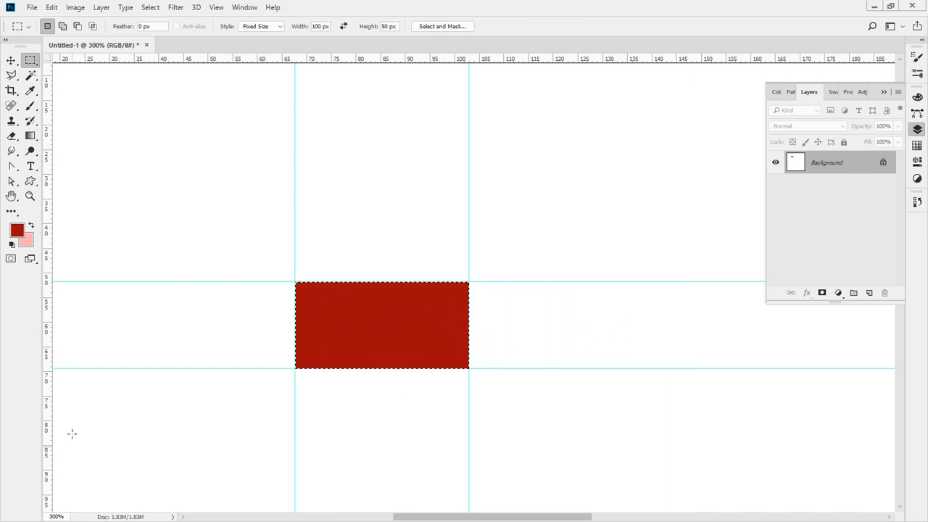
# - Using the Move tool, try duplicating the selected red rectangle to its right and moving it without a copy, undoing each attempt
pyautogui.click(11, 63)
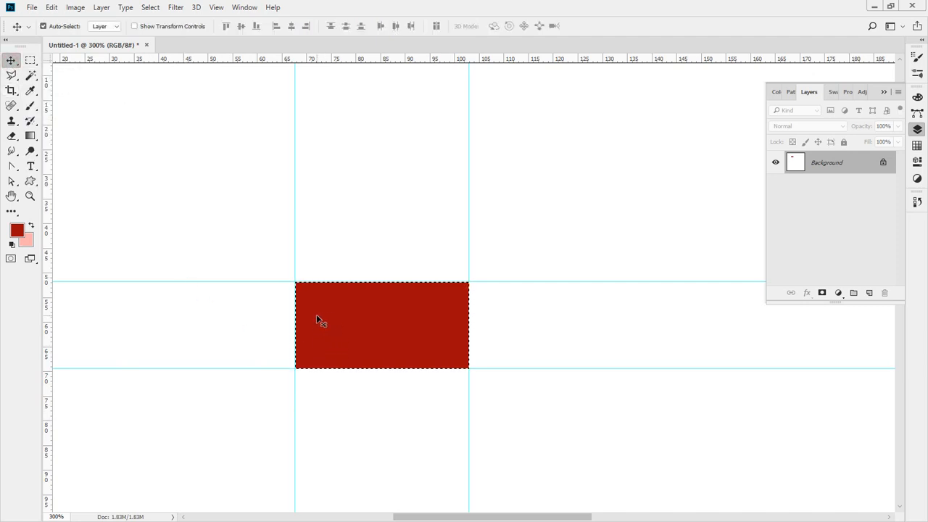
pyautogui.moveTo(317, 320); pyautogui.dragTo(531, 323)
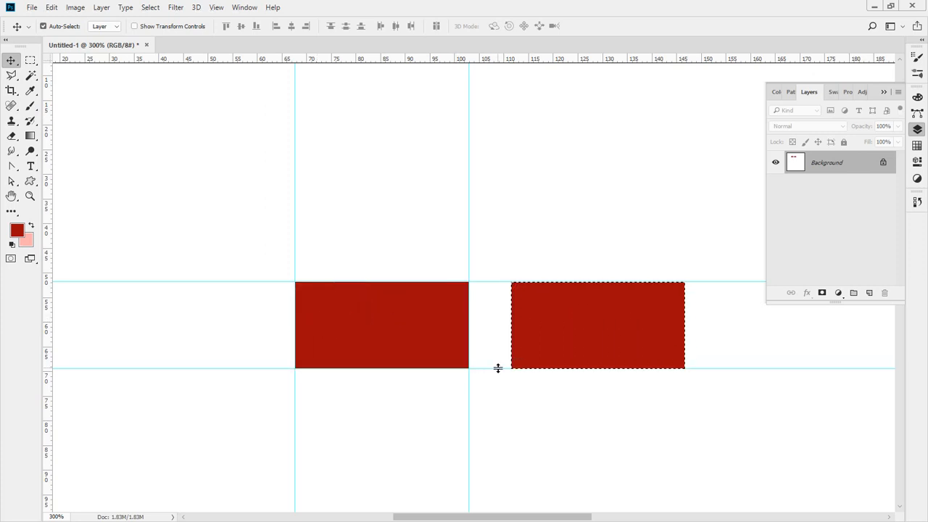
pyautogui.hotkey('ctrl', 'z')
pyautogui.moveTo(387, 337); pyautogui.dragTo(583, 333)
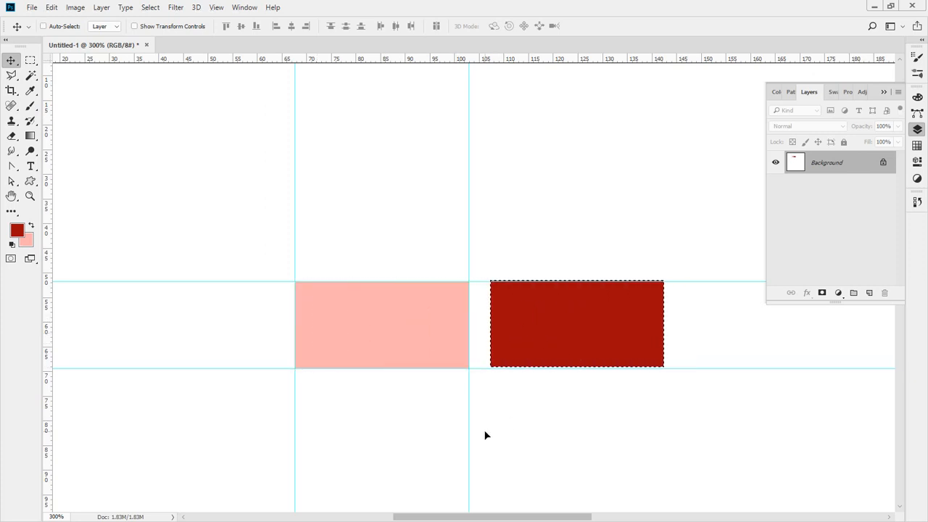
pyautogui.hotkey('ctrl', 'z')
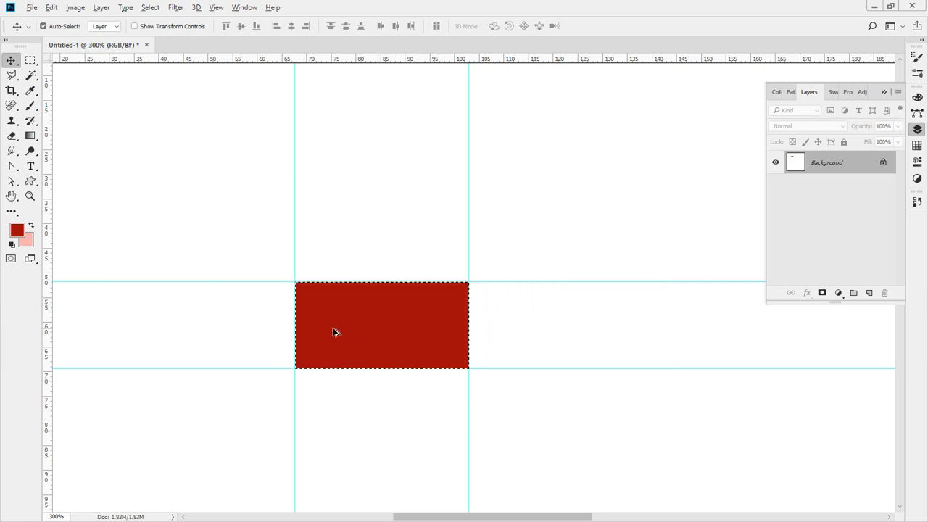
# - Duplicate the selected red rectangle to the right with the Move tool and bring the copy flush against the original's right edge
pyautogui.moveTo(334, 329); pyautogui.dragTo(519, 318)
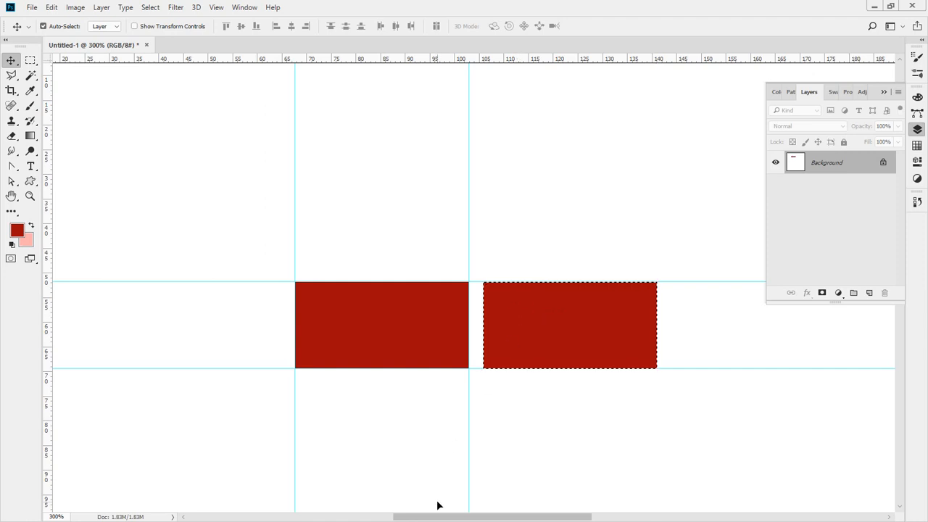
pyautogui.keyDown('ctrl'); pyautogui.click(479, 349); pyautogui.keyUp('ctrl')
pyautogui.keyDown('ctrl'); pyautogui.click(457, 348); pyautogui.keyUp('ctrl')
pyautogui.keyDown('ctrl'); pyautogui.click(490, 363); pyautogui.keyUp('ctrl')
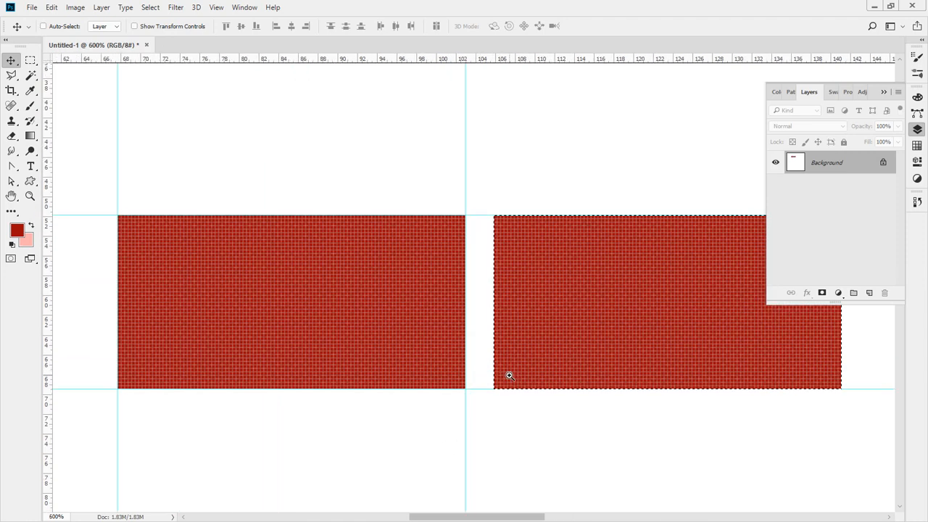
pyautogui.keyDown('ctrl'); pyautogui.click(507, 375); pyautogui.keyUp('ctrl')
pyautogui.keyDown('ctrl'); pyautogui.click(474, 354); pyautogui.keyUp('ctrl')
pyautogui.moveTo(586, 288); pyautogui.dragTo(554, 285)
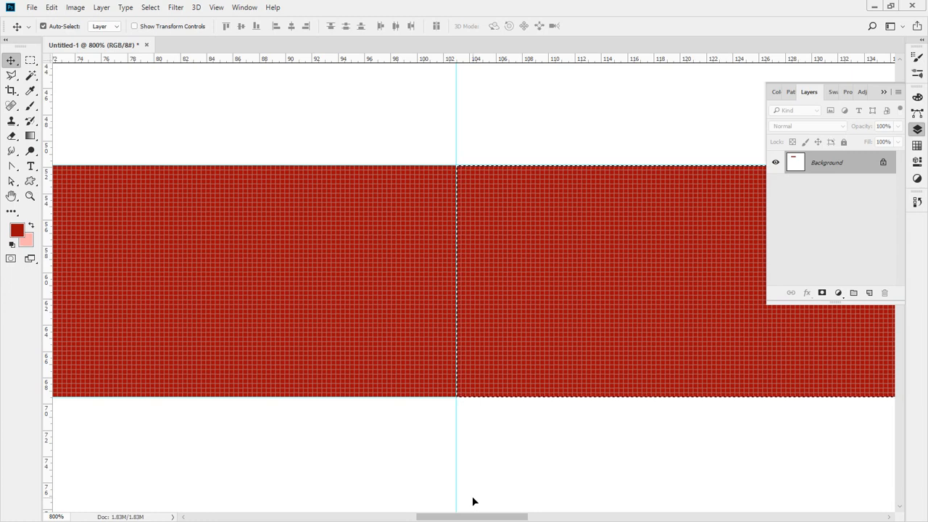
# - Nudge the copied rectangle rightward in small increments to leave a gap of about 4 mm from the original
pyautogui.press('Right')
pyautogui.press('Right')
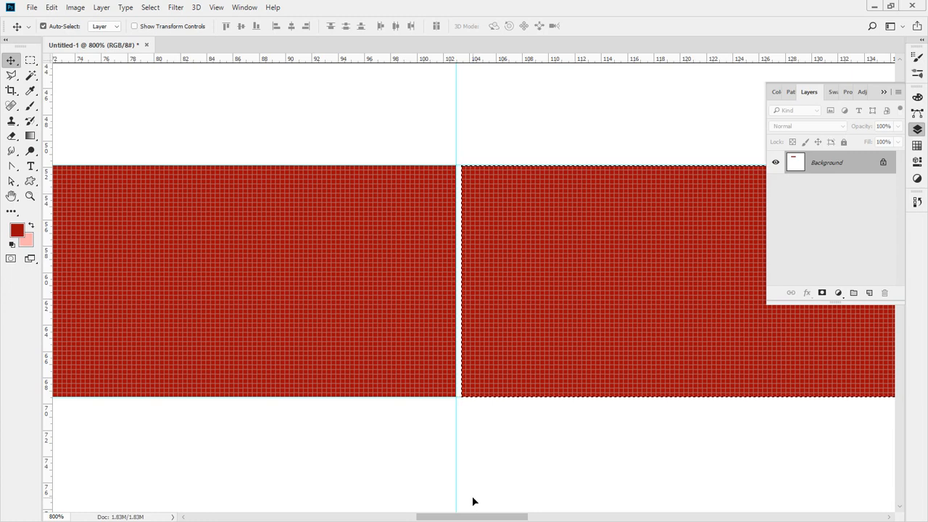
pyautogui.press('Right')
pyautogui.press('Right')
pyautogui.press('Right')
pyautogui.press('Right')
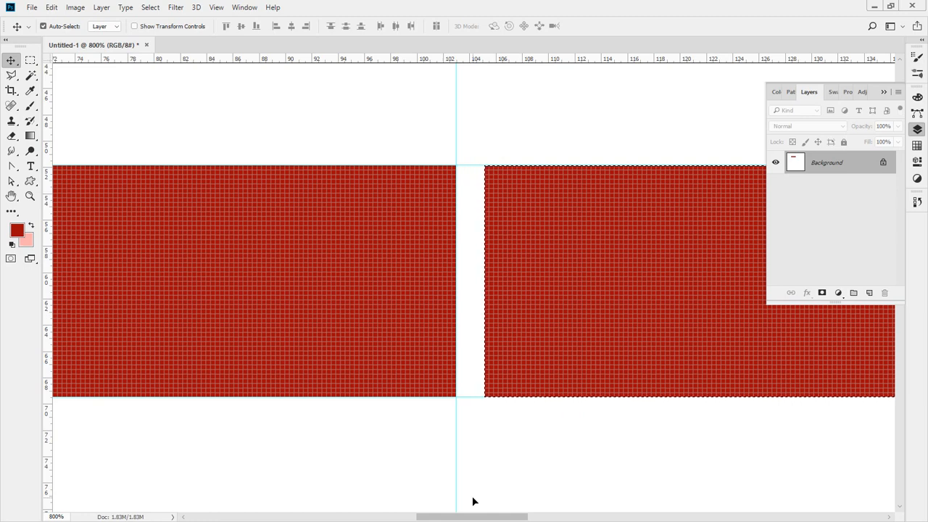
pyautogui.press('Right')
pyautogui.press('Right')
pyautogui.press('Right')
pyautogui.press('Right')
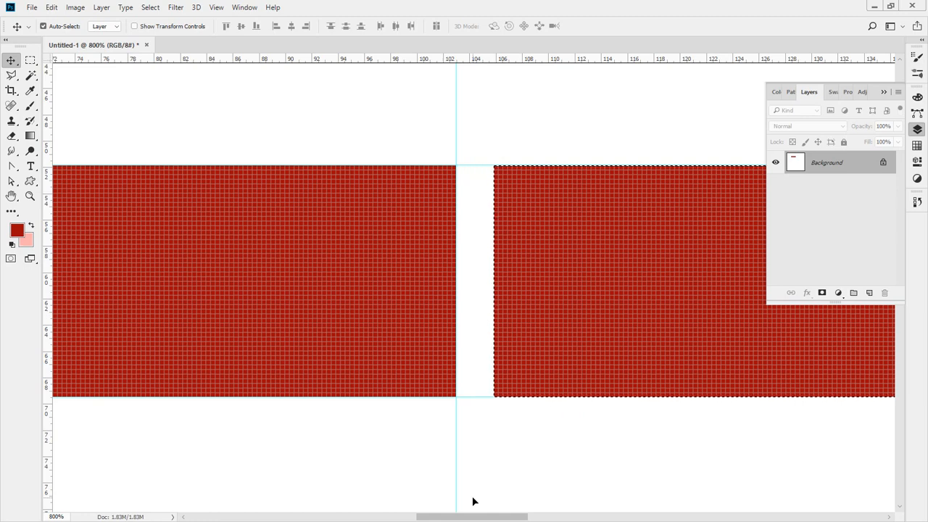
pyautogui.press('Right')
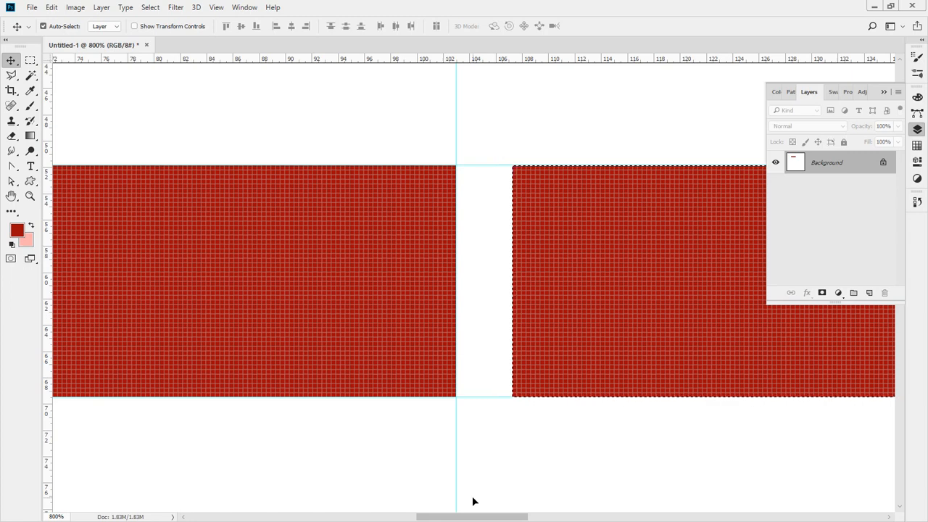
# - Nudge the copied rectangle repeatedly right, left, up and down, bringing it back to its starting position
pyautogui.press('Right')
pyautogui.press('Right')
pyautogui.press('Right')
pyautogui.press('Right')
pyautogui.press('Right')
pyautogui.press('Right')
pyautogui.press('Right')
pyautogui.press('Right')
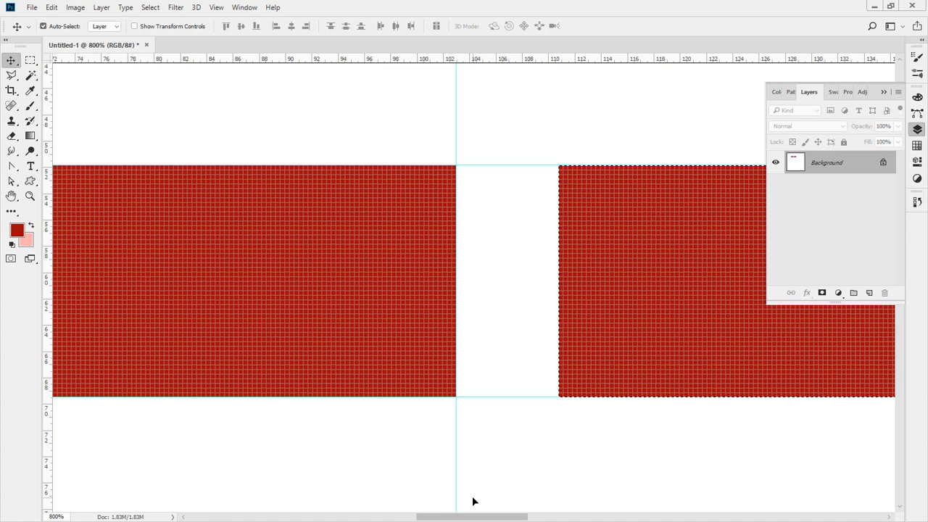
pyautogui.press('Left')
pyautogui.press('Left')
pyautogui.press('Left')
pyautogui.press('Left')
pyautogui.press('Left')
pyautogui.press('Left')
pyautogui.press('Left')
pyautogui.press('Left')
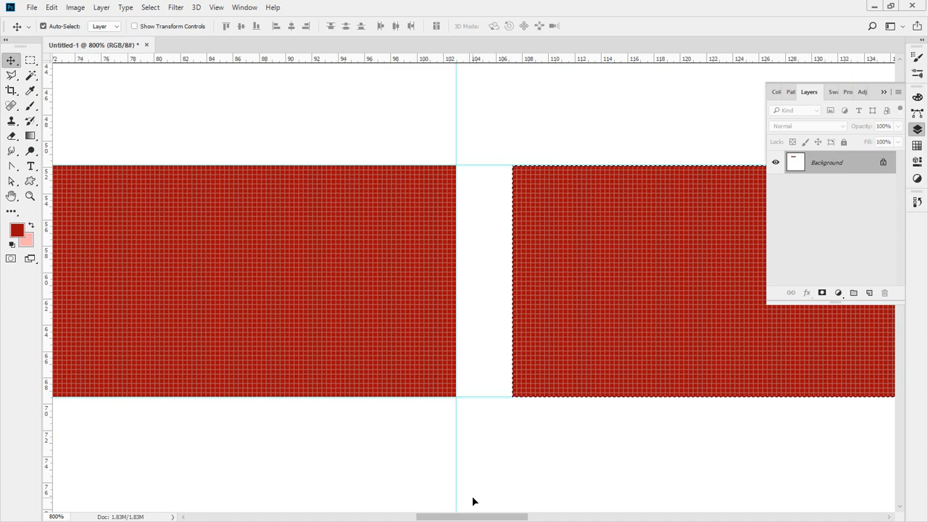
pyautogui.press('Right')
pyautogui.press('Right')
pyautogui.press('Right')
pyautogui.press('Right')
pyautogui.press('Right')
pyautogui.press('Right')
pyautogui.press('Right')
pyautogui.press('Right')
pyautogui.press('Left')
pyautogui.press('Left')
pyautogui.press('Left')
pyautogui.press('Left')
pyautogui.press('Left')
pyautogui.press('Left')
pyautogui.press('Left')
pyautogui.press('Left')
pyautogui.press('Up')
pyautogui.press('Up')
pyautogui.press('Up')
pyautogui.press('Up')
pyautogui.press('Up')
pyautogui.press('Up')
pyautogui.press('Up')
pyautogui.press('Up')
pyautogui.press('Down')
pyautogui.press('Down')
pyautogui.press('Down')
pyautogui.press('Down')
pyautogui.press('Down')
pyautogui.press('Down')
pyautogui.press('Down')
pyautogui.press('Down')
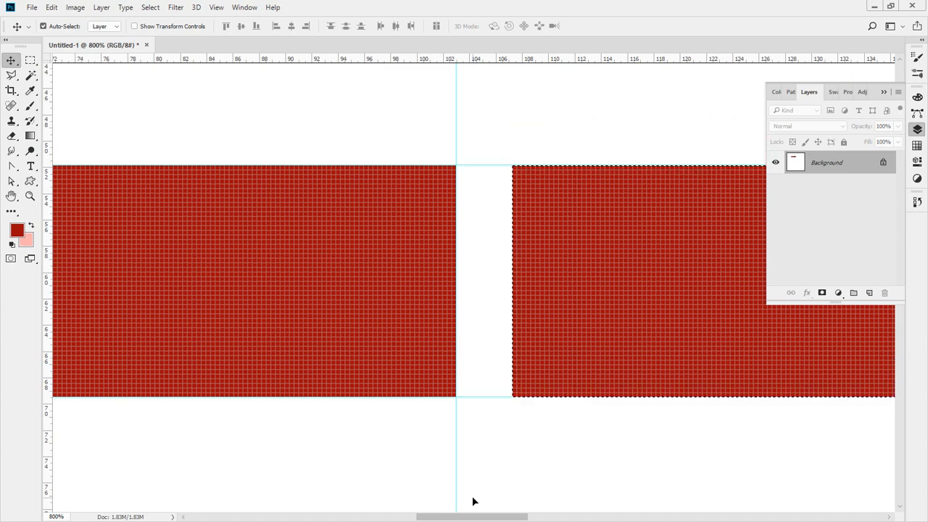
pyautogui.press('Right')
pyautogui.press('Right')
pyautogui.press('Right')
pyautogui.press('Right')
pyautogui.press('Right')
pyautogui.press('Right')
pyautogui.press('Right')
pyautogui.press('Right')
pyautogui.press('Left')
pyautogui.press('Left')
pyautogui.press('Left')
pyautogui.press('Left')
pyautogui.press('Left')
pyautogui.press('Left')
pyautogui.press('Left')
pyautogui.press('Left')
pyautogui.press('Down')
pyautogui.press('Down')
pyautogui.press('Down')
pyautogui.press('Down')
pyautogui.press('Down')
pyautogui.press('Down')
pyautogui.press('Down')
pyautogui.press('Down')
pyautogui.press('Up')
pyautogui.press('Up')
pyautogui.press('Up')
pyautogui.press('Up')
pyautogui.press('Up')
pyautogui.press('Up')
pyautogui.press('Up')
pyautogui.press('Up')
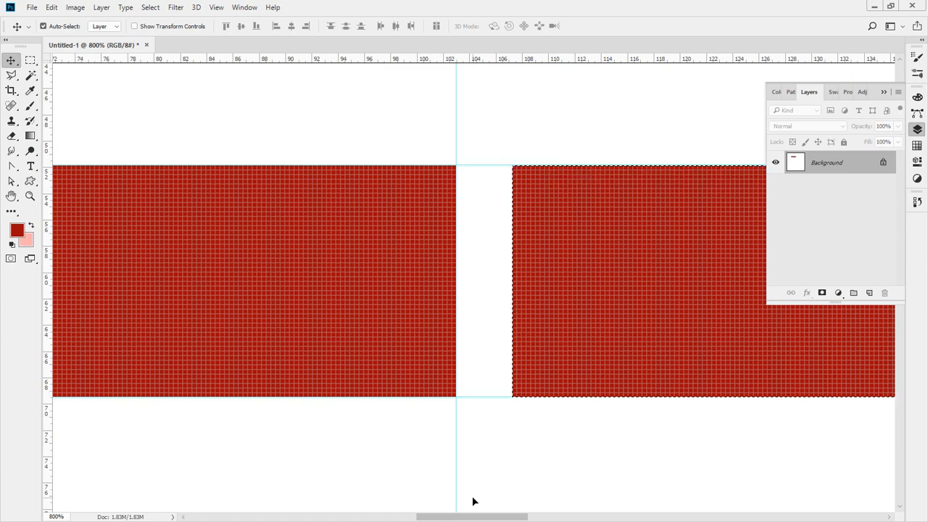
# - Nudge the copied rectangle leftward until it sits flush against the original at the vertical guide
pyautogui.press('Left')
pyautogui.press('Left')
pyautogui.press('Left')
pyautogui.press('Left')
pyautogui.press('Left')
pyautogui.press('Left')
pyautogui.press('Left')
pyautogui.press('Left')
pyautogui.press('Left')
pyautogui.press('Left')
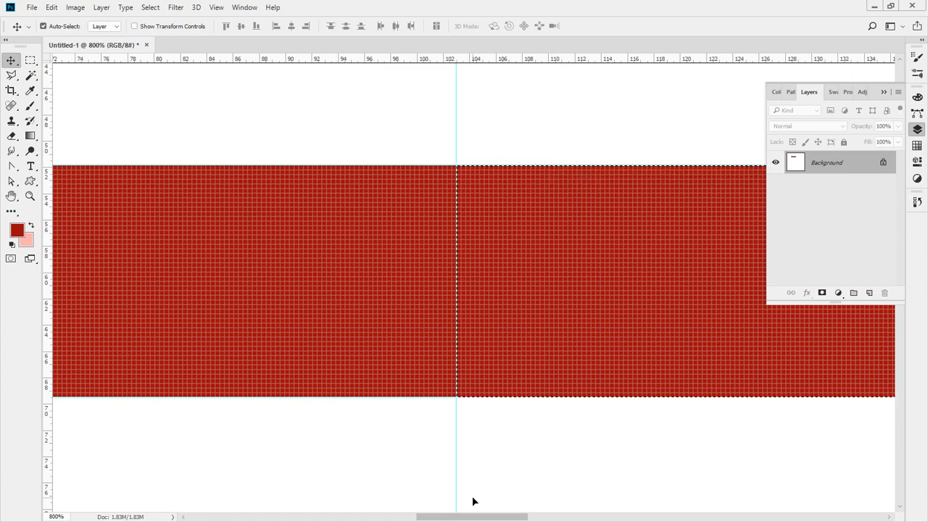
# - Nudge the copied rectangle rightward in single-pixel increments, leaving a gap of about 1 mm from the original
pyautogui.press('Right')
pyautogui.press('Right')
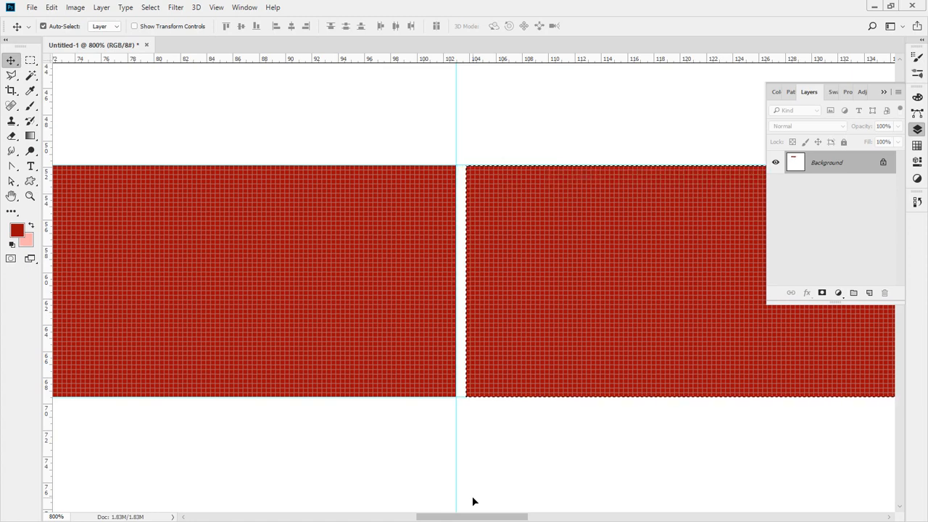
pyautogui.press('Right')
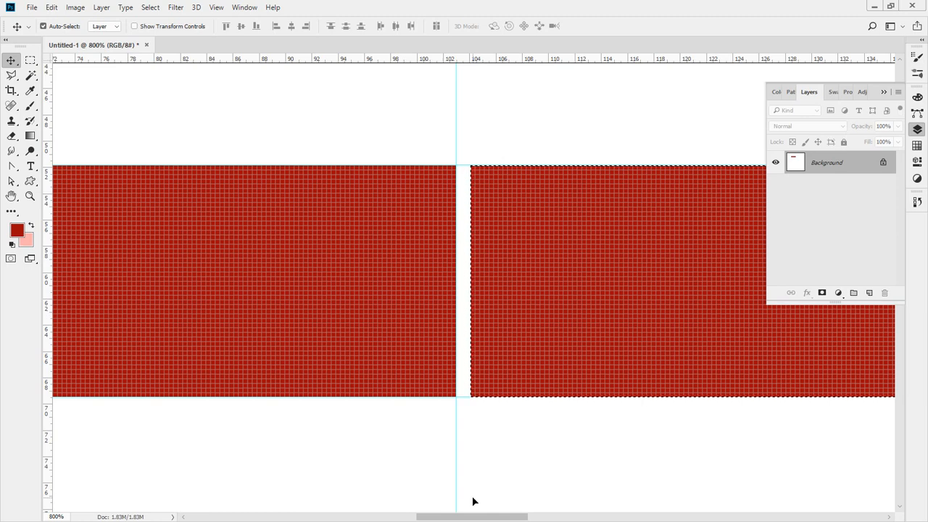
pyautogui.press('Left')
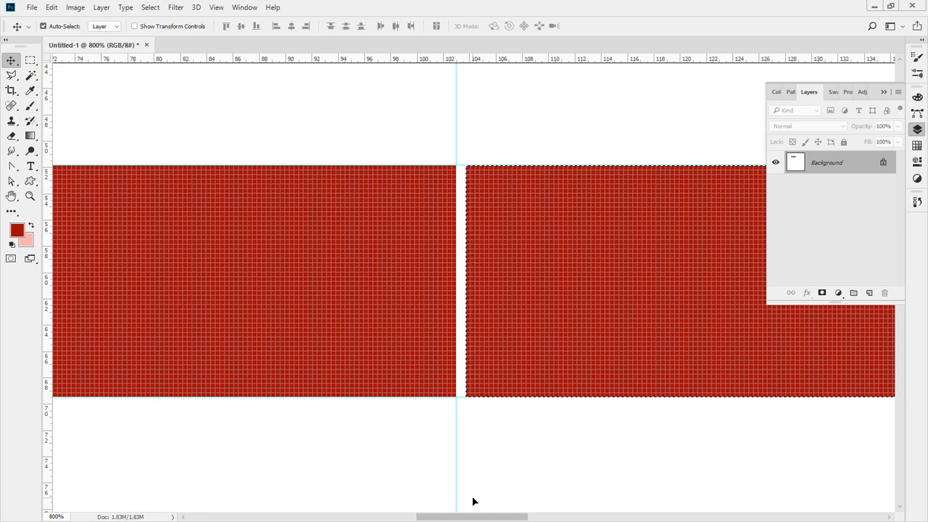
pyautogui.press('Right')
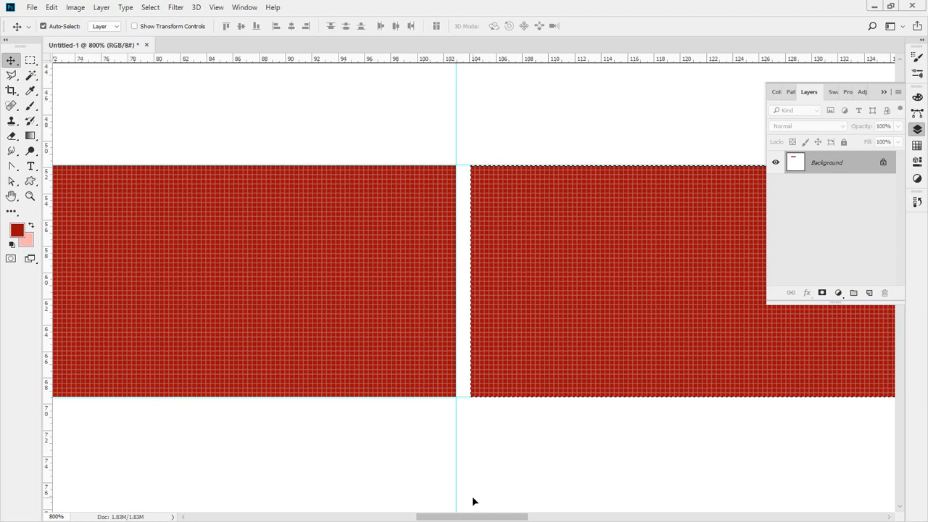
# - Nudge the copied rectangle slightly further right, then duplicate it straight down so the new copy sits flush against its lower edge
pyautogui.press('Right')
pyautogui.doubleClick(31, 197)
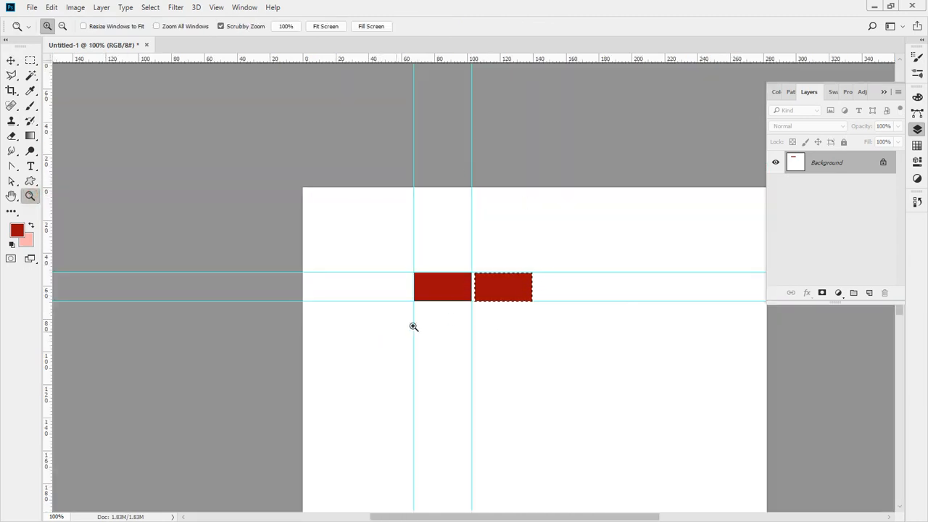
pyautogui.click(508, 312)
pyautogui.click(515, 327)
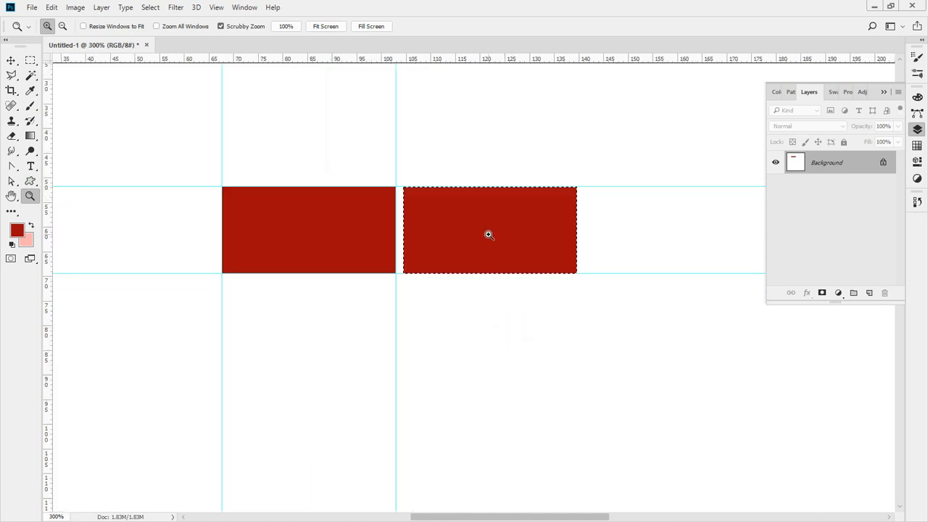
pyautogui.press('v')
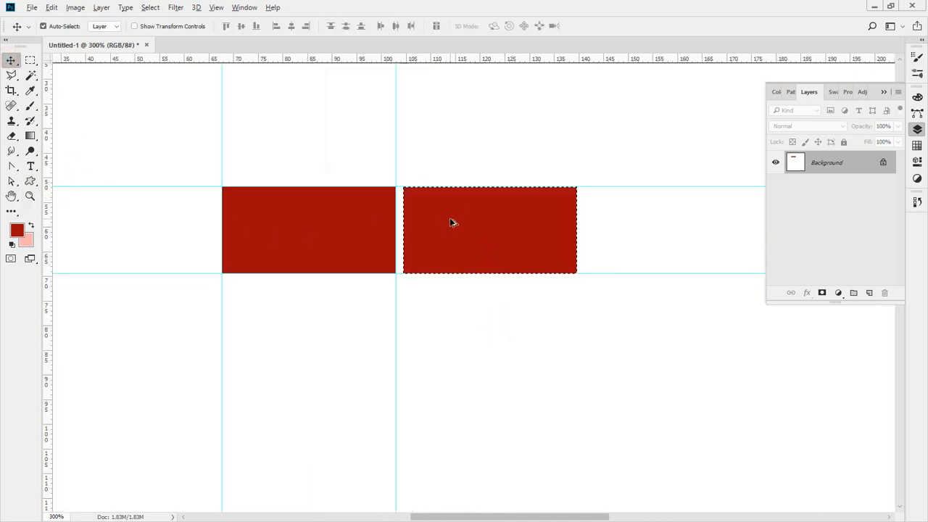
pyautogui.moveTo(478, 215); pyautogui.dragTo(489, 303)
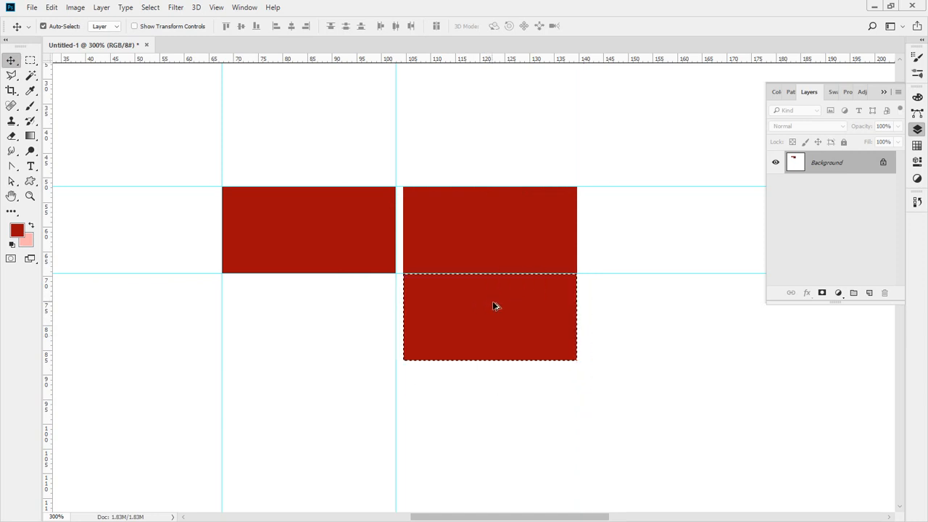
# - Nudge the lower copy down to leave a gap of about 1.5 mm, matching the gap between the upper rectangles
pyautogui.keyDown('ctrl'); pyautogui.click(388, 269); pyautogui.keyUp('ctrl')
pyautogui.keyDown('ctrl'); pyautogui.click(420, 299); pyautogui.keyUp('ctrl')
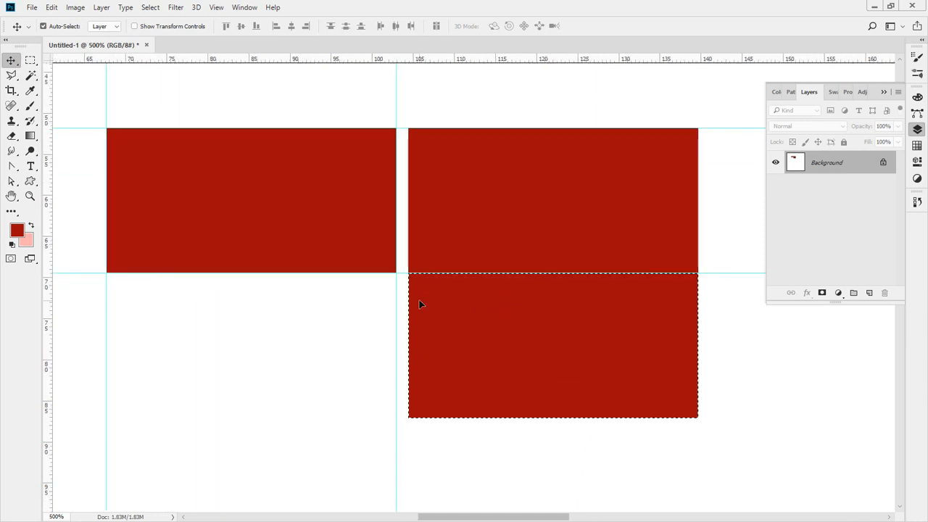
pyautogui.press('Down')
pyautogui.press('Down')
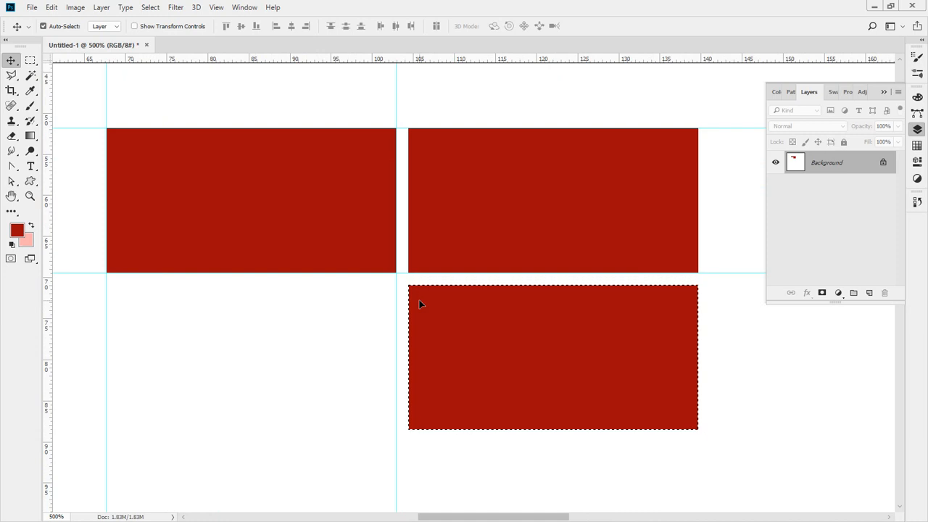
pyautogui.press('Down')
pyautogui.press('Down')
# - Move the lower copy left and fine-tune it rightward so it is centred beneath the gap between the two upper rectangles
pyautogui.moveTo(555, 319); pyautogui.dragTo(447, 311)
pyautogui.moveTo(522, 326); pyautogui.dragTo(472, 330)
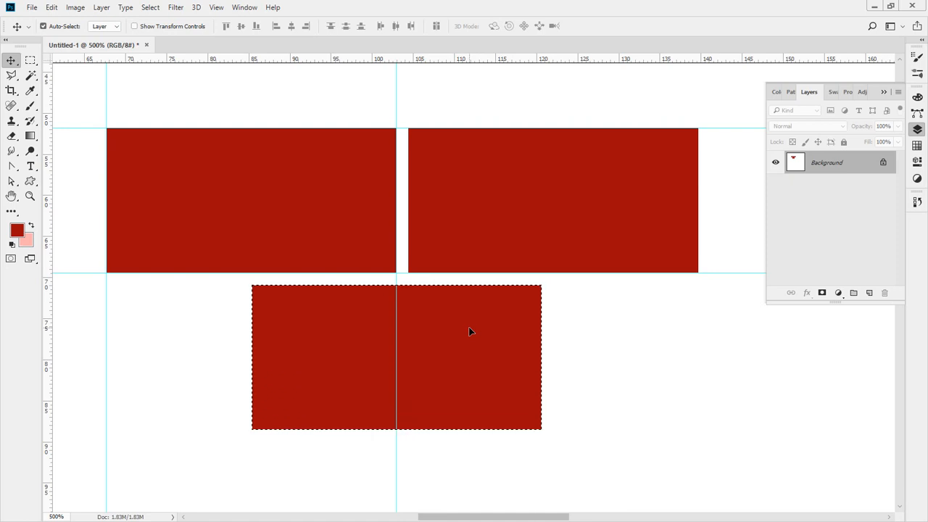
pyautogui.press('Right')
pyautogui.press('Right')
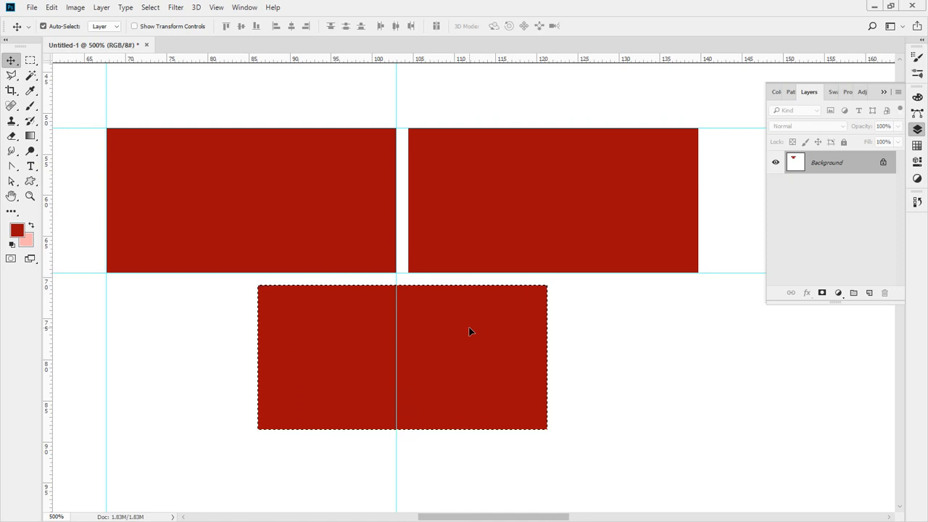
# - Duplicate the centred lower rectangle to its right and nudge the copy to leave a gap of about 1.5 mm
pyautogui.moveTo(311, 350); pyautogui.dragTo(598, 338)
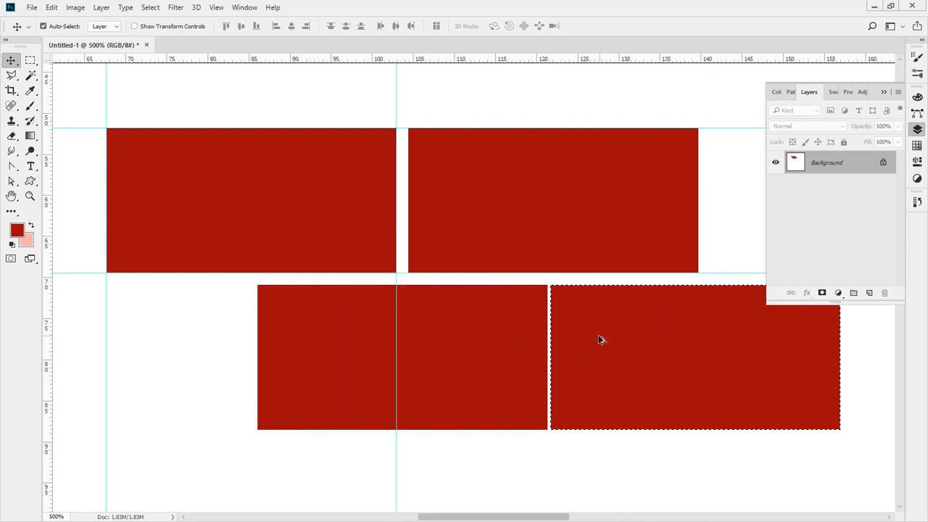
pyautogui.press('Right')
pyautogui.press('Right')
pyautogui.press('Right')
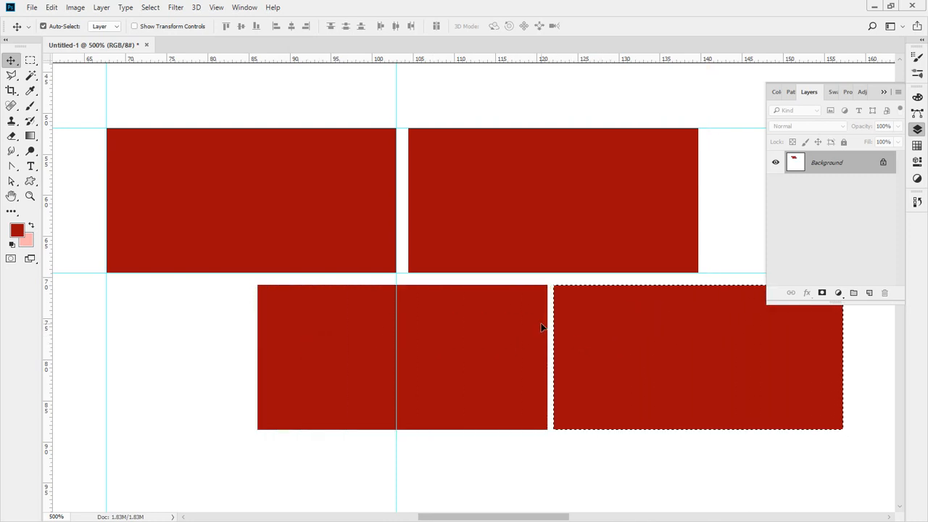
# - Duplicate the lower rectangle to the left end of the row and nudge it left to leave the same gap of about 1.5 mm
pyautogui.moveTo(669, 309); pyautogui.dragTo(76, 298)
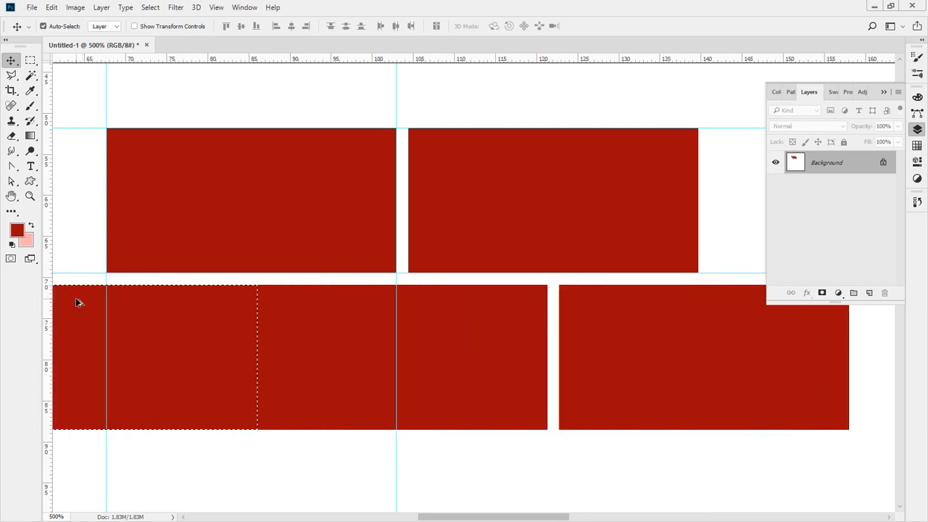
pyautogui.press('Left')
pyautogui.press('Left')
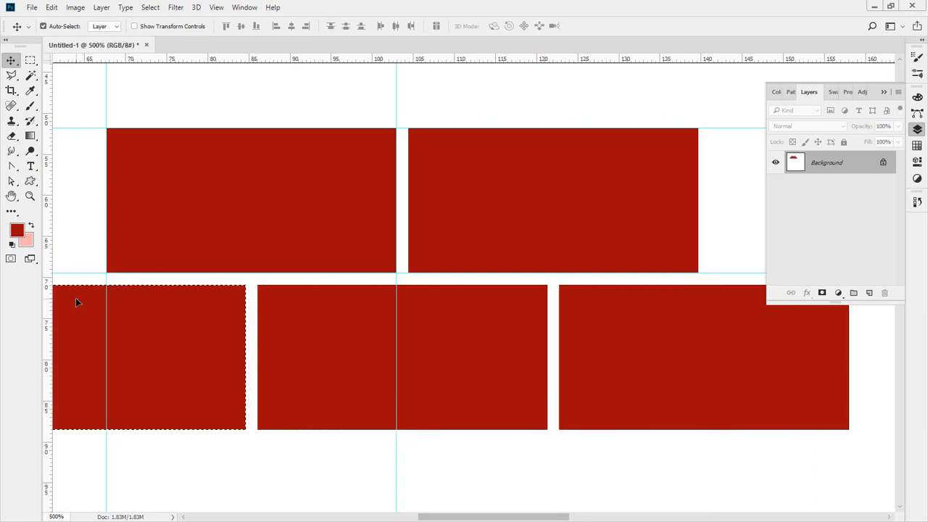
# - Set the Rectangular Marquee style to Normal and select both upper rectangles together with the gap below them
pyautogui.moveTo(230, 388); pyautogui.dragTo(217, 390)
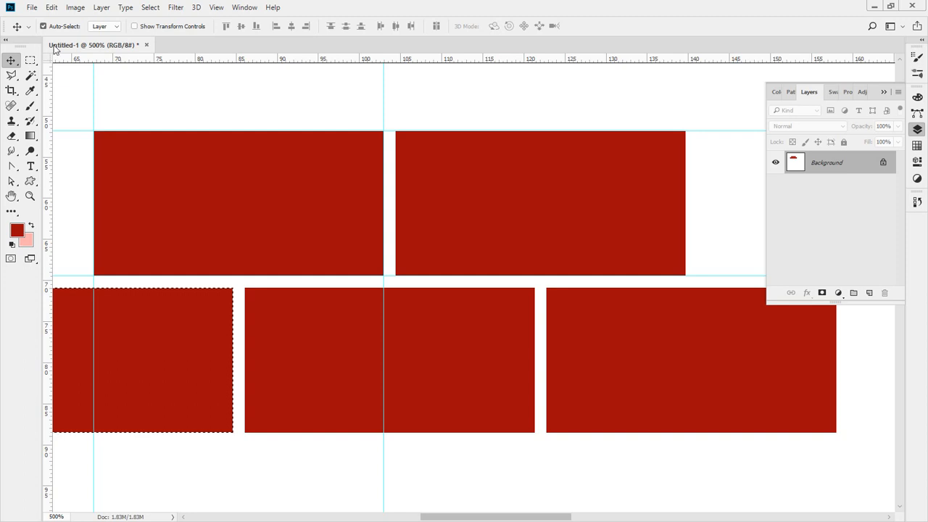
pyautogui.click(30, 62)
pyautogui.moveTo(89, 128); pyautogui.dragTo(395, 166)
pyautogui.click(275, 26)
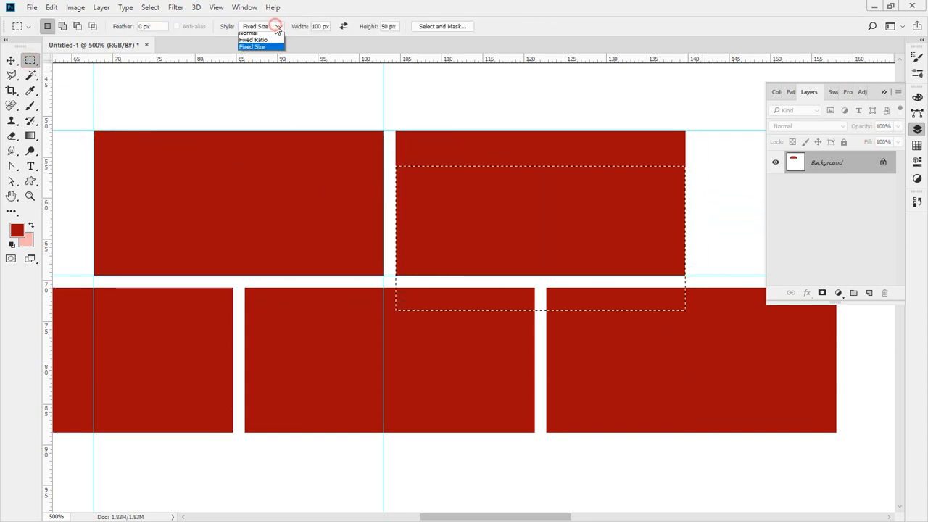
pyautogui.click(269, 36)
pyautogui.moveTo(74, 131); pyautogui.dragTo(734, 287)
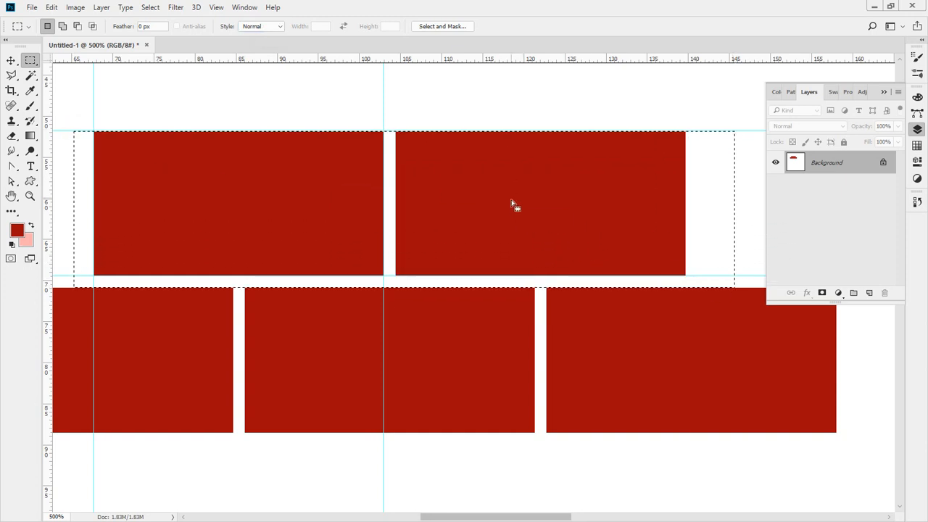
# - Duplicate the selected pair straight down as a third row, nudge it to leave an equal gap below the middle row, and deselect
pyautogui.press('v')
pyautogui.moveTo(486, 157); pyautogui.dragTo(486, 448)
pyautogui.press('Down')
pyautogui.press('Down')
pyautogui.press('Down')
pyautogui.press('Down')
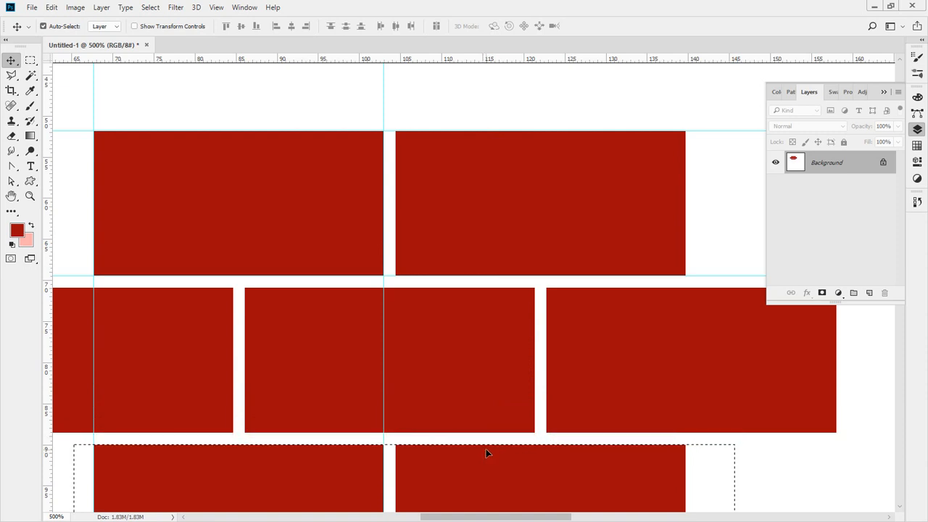
pyautogui.hotkey('ctrl', 'd')
# - Examine the three-row brick layout, closing in on the middle brick and the gaps around it
pyautogui.keyDown('ctrl'); pyautogui.keyDown('alt'); pyautogui.click(439, 332); pyautogui.keyUp('alt'); pyautogui.keyUp('ctrl')
pyautogui.keyDown('ctrl'); pyautogui.keyDown('alt'); pyautogui.click(451, 374); pyautogui.keyUp('alt'); pyautogui.keyUp('ctrl')
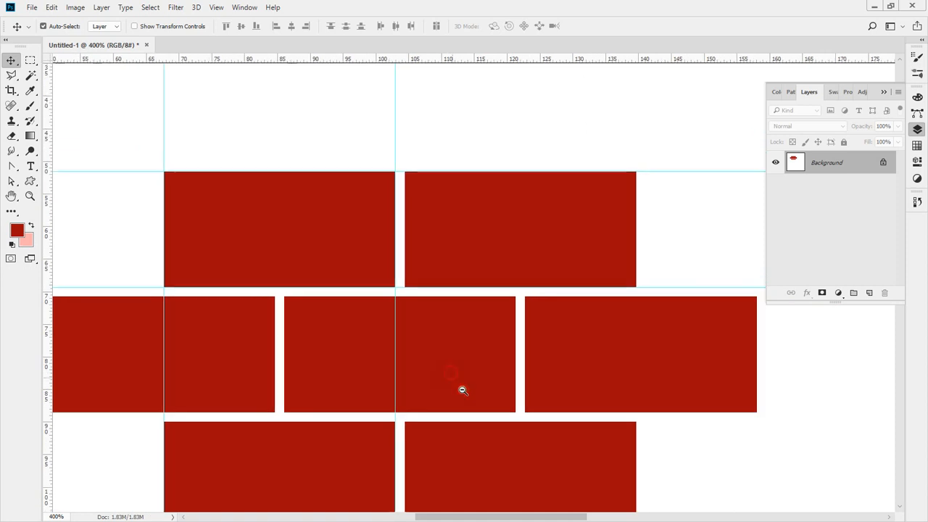
pyautogui.moveTo(481, 416); pyautogui.dragTo(445, 321)
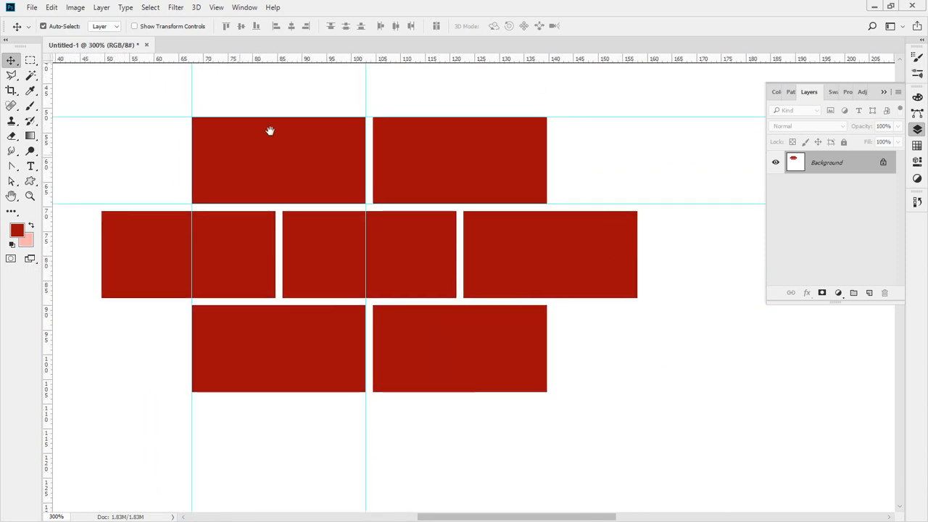
pyautogui.scroll(-1, 209, 200)
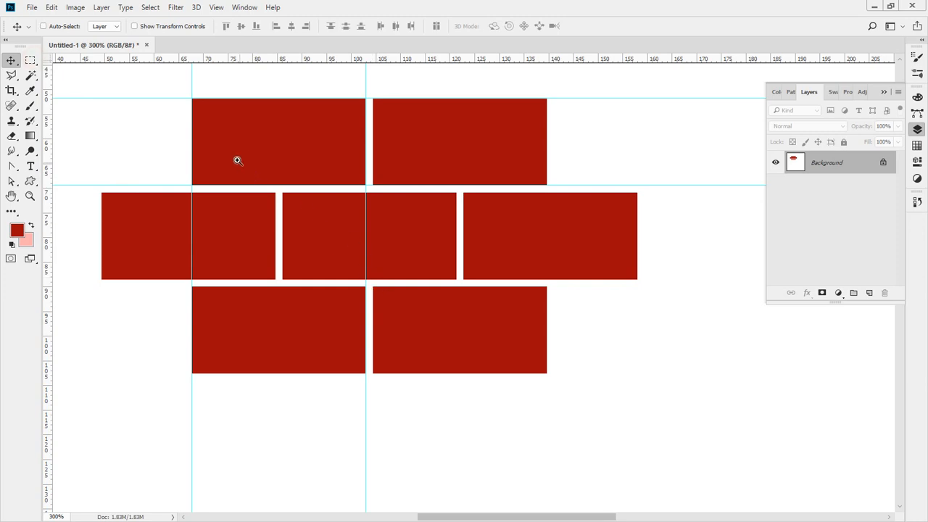
pyautogui.moveTo(260, 159); pyautogui.dragTo(305, 205)
pyautogui.moveTo(451, 269); pyautogui.dragTo(283, 190)
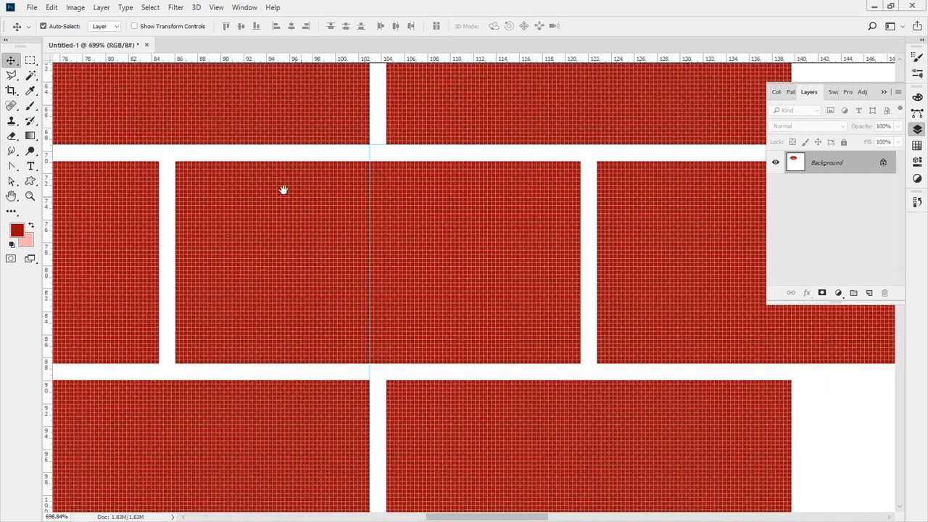
pyautogui.moveTo(171, 145); pyautogui.dragTo(159, 164)
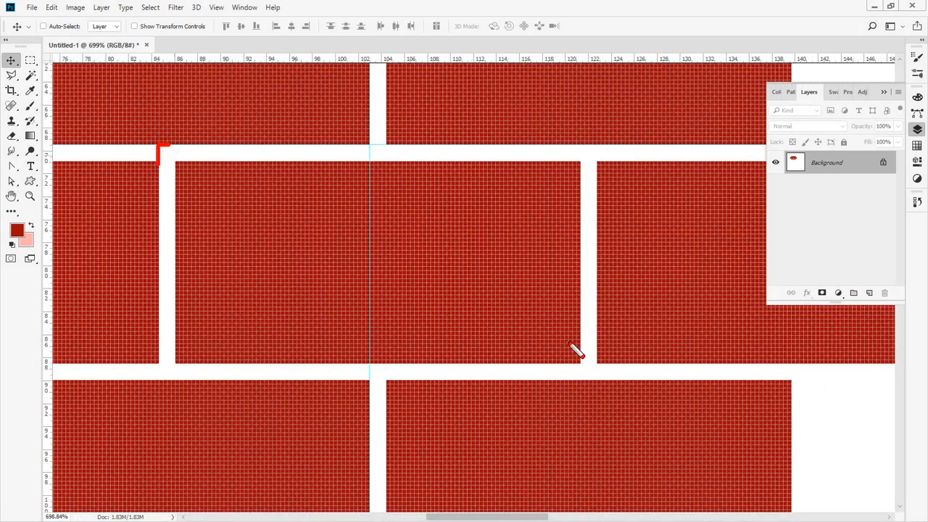
pyautogui.moveTo(581, 340)
pyautogui.mouseDown()
pyautogui.moveTo(582, 365)
pyautogui.moveTo(563, 366)
pyautogui.mouseUp()
pyautogui.press('e')
pyautogui.moveTo(196, 161)
pyautogui.mouseDown()
pyautogui.moveTo(184, 164)
pyautogui.moveTo(181, 186)
pyautogui.mouseUp()
pyautogui.moveTo(595, 358)
pyautogui.mouseDown()
pyautogui.moveTo(596, 379)
pyautogui.moveTo(563, 382)
pyautogui.mouseUp()
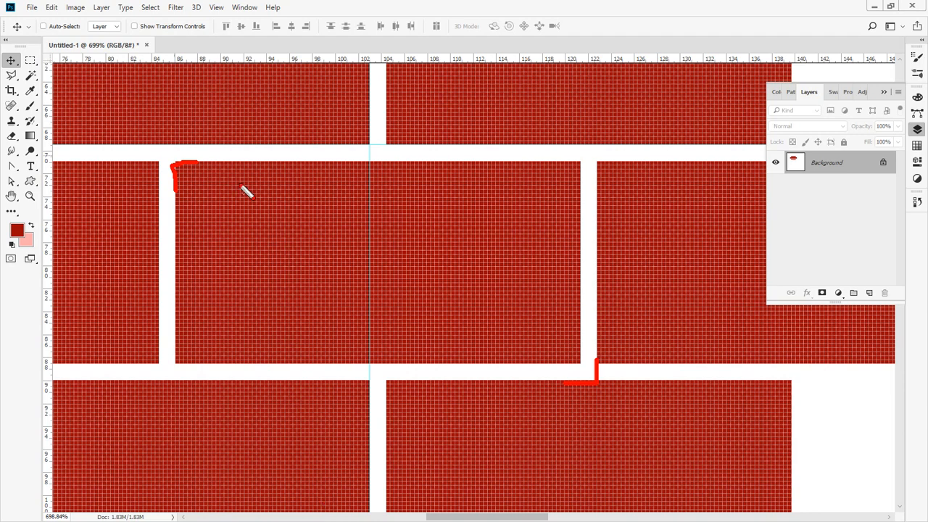
pyautogui.moveTo(239, 164); pyautogui.dragTo(193, 217)
pyautogui.moveTo(293, 171); pyautogui.dragTo(187, 263)
pyautogui.moveTo(374, 164); pyautogui.dragTo(258, 298)
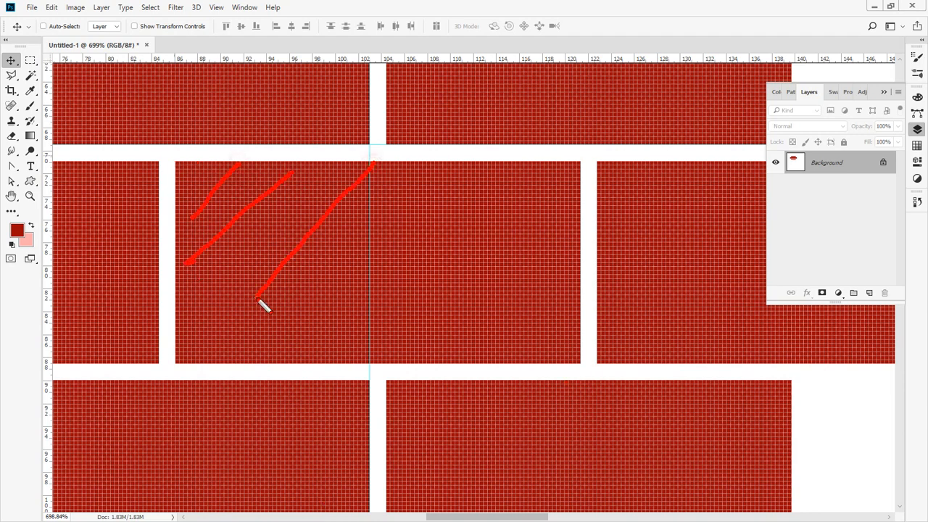
pyautogui.moveTo(434, 174); pyautogui.dragTo(323, 315)
pyautogui.moveTo(497, 204); pyautogui.dragTo(417, 298)
pyautogui.moveTo(565, 229); pyautogui.dragTo(491, 319)
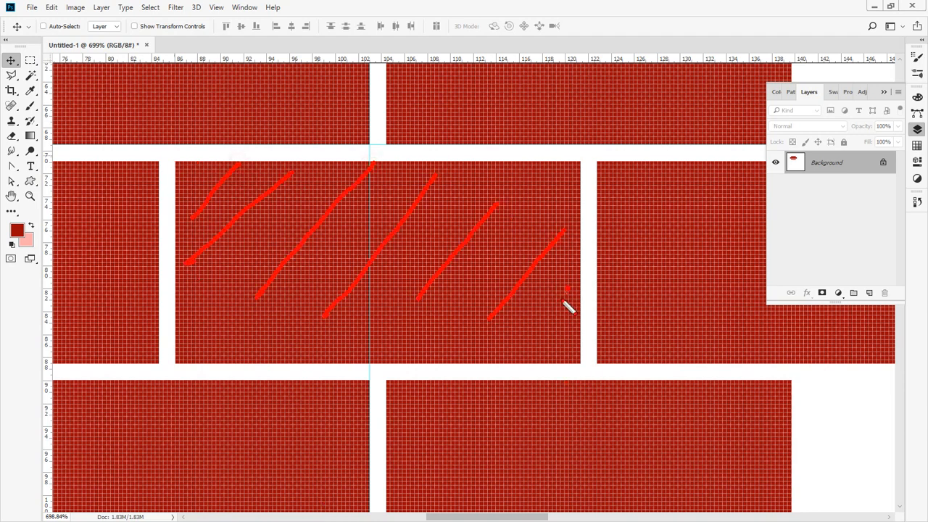
pyautogui.moveTo(567, 289); pyautogui.dragTo(523, 341)
pyautogui.moveTo(589, 157); pyautogui.dragTo(586, 151)
pyautogui.moveTo(589, 212); pyautogui.dragTo(587, 214)
pyautogui.press('Escape')
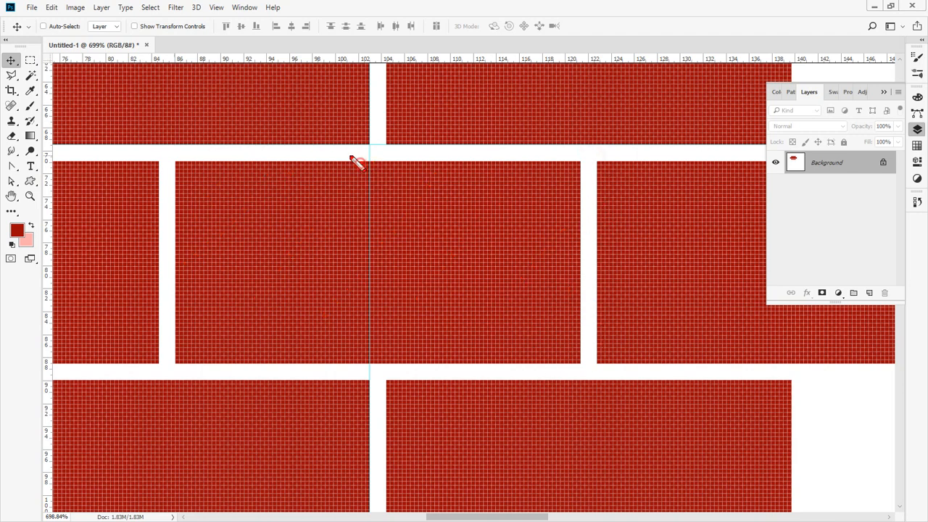
pyautogui.moveTo(352, 145); pyautogui.dragTo(355, 163)
pyautogui.moveTo(362, 371); pyautogui.dragTo(352, 369)
pyautogui.moveTo(164, 257); pyautogui.dragTo(168, 269)
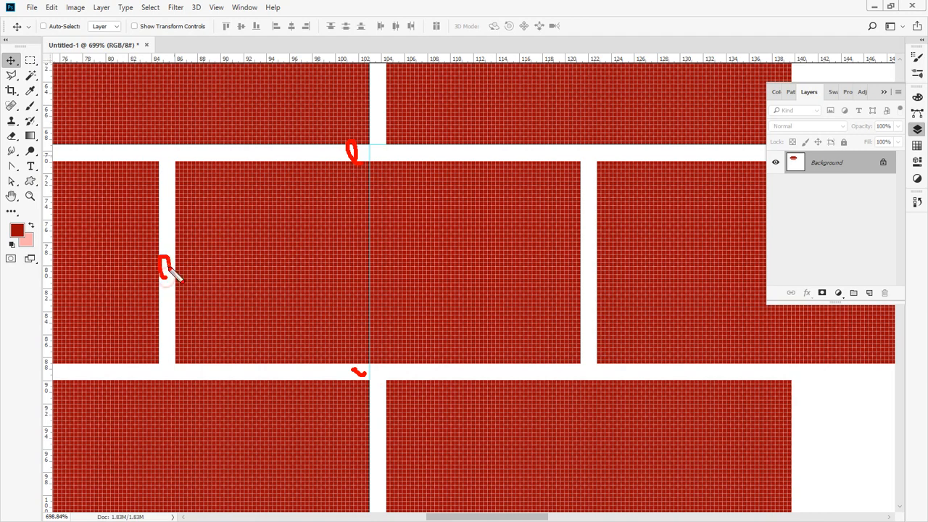
pyautogui.moveTo(589, 269); pyautogui.dragTo(587, 272)
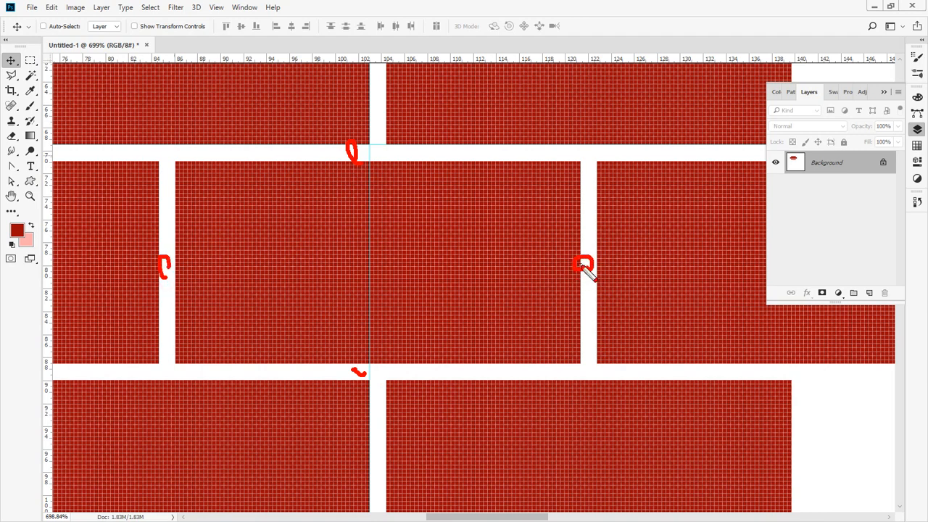
pyautogui.press('Escape')
pyautogui.moveTo(259, 159); pyautogui.dragTo(255, 161)
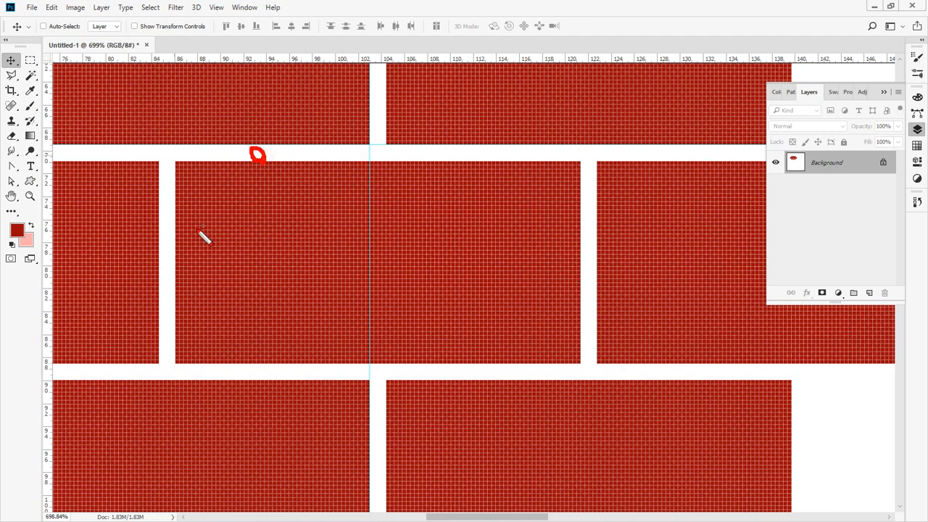
pyautogui.moveTo(333, 365); pyautogui.dragTo(315, 379)
pyautogui.moveTo(316, 366); pyautogui.dragTo(335, 380)
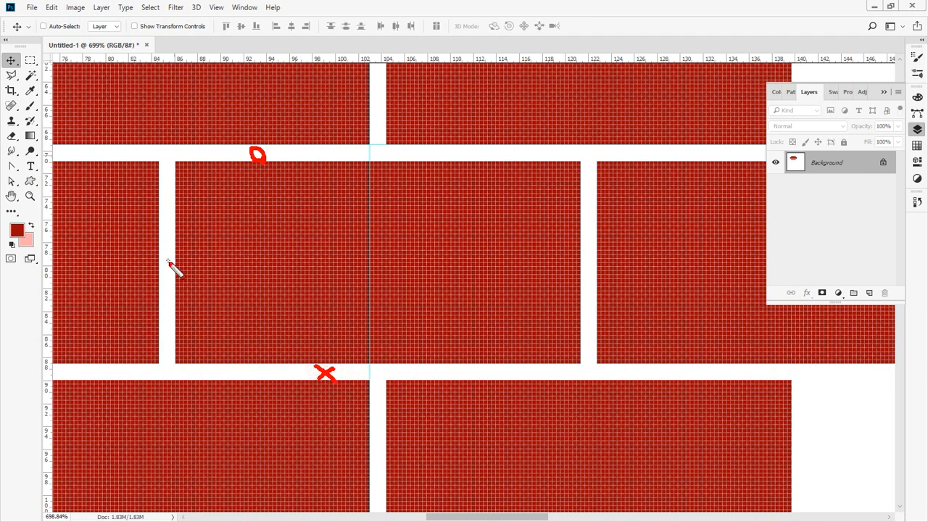
pyautogui.moveTo(167, 261)
pyautogui.mouseDown()
pyautogui.moveTo(161, 270)
pyautogui.moveTo(171, 255)
pyautogui.mouseUp()
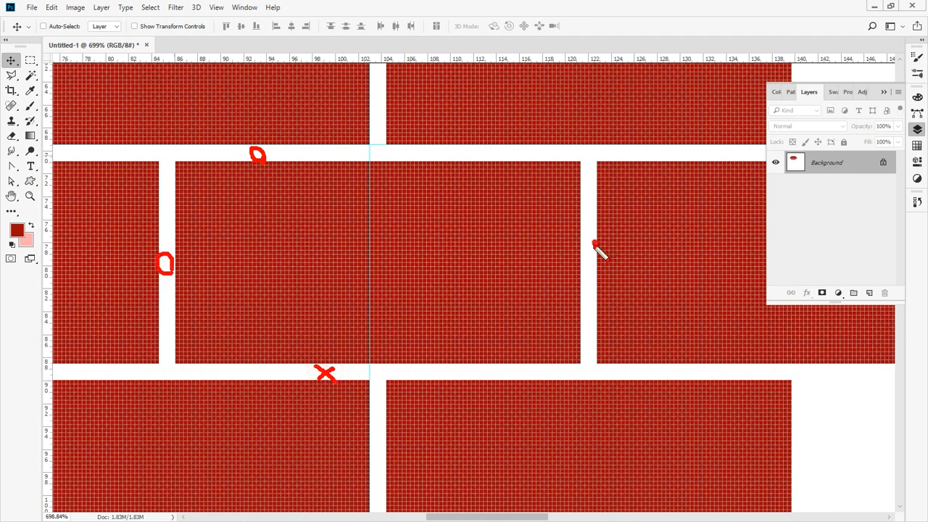
pyautogui.moveTo(592, 245)
pyautogui.mouseDown()
pyautogui.moveTo(584, 259)
pyautogui.moveTo(594, 255)
pyautogui.mouseUp()
pyautogui.press('Escape')
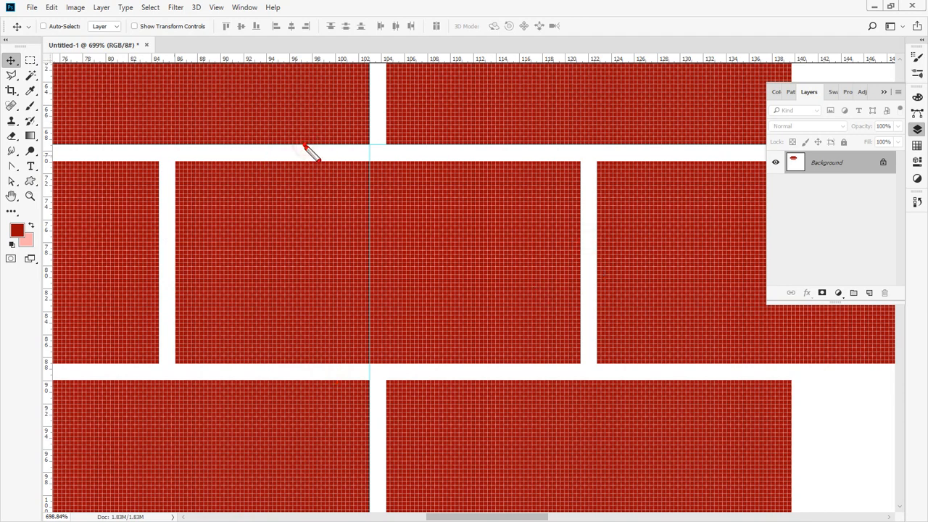
pyautogui.moveTo(288, 140)
pyautogui.mouseDown()
pyautogui.moveTo(308, 165)
pyautogui.moveTo(287, 165)
pyautogui.mouseUp()
pyautogui.moveTo(299, 377); pyautogui.dragTo(304, 382)
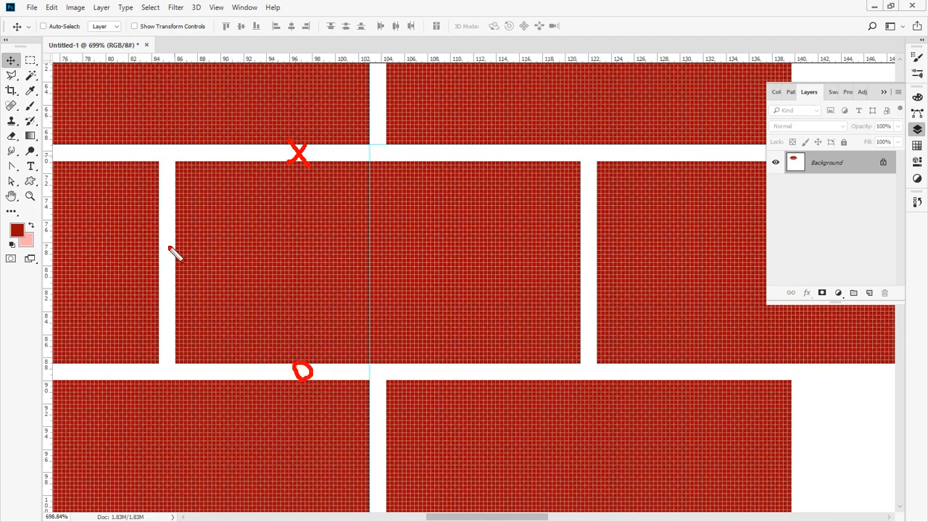
pyautogui.moveTo(169, 248)
pyautogui.mouseDown()
pyautogui.moveTo(161, 261)
pyautogui.moveTo(177, 261)
pyautogui.mouseUp()
pyautogui.moveTo(591, 247)
pyautogui.mouseDown()
pyautogui.moveTo(588, 255)
pyautogui.moveTo(592, 248)
pyautogui.mouseUp()
pyautogui.press('Escape')
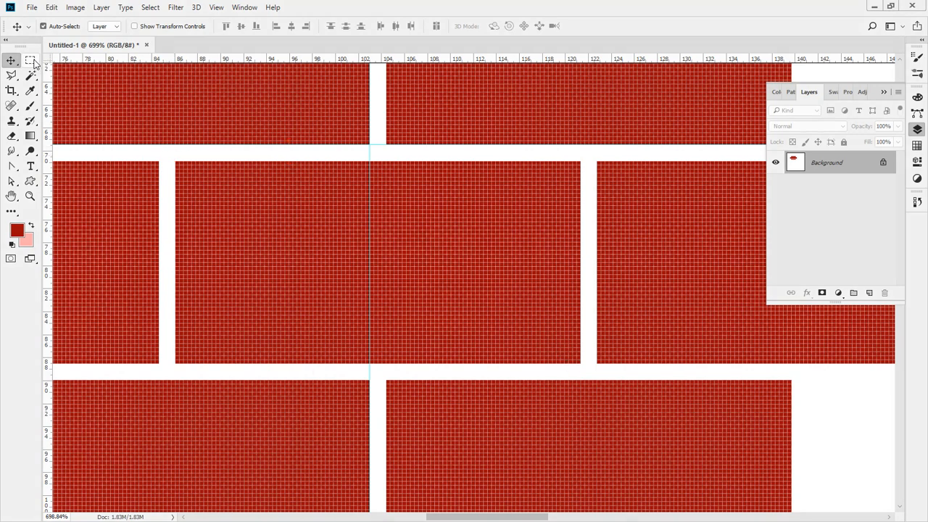
# - Select the middle brick with the gaps beside and below it, define it as the pattern "적벽돌 패턴", and deselect
pyautogui.press('m')
pyautogui.moveTo(175, 161); pyautogui.dragTo(596, 377)
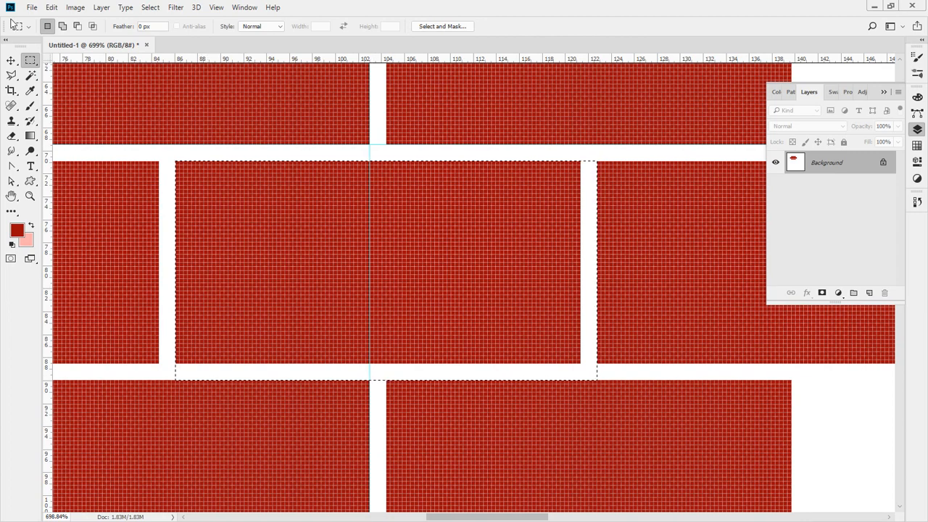
pyautogui.click(51, 8)
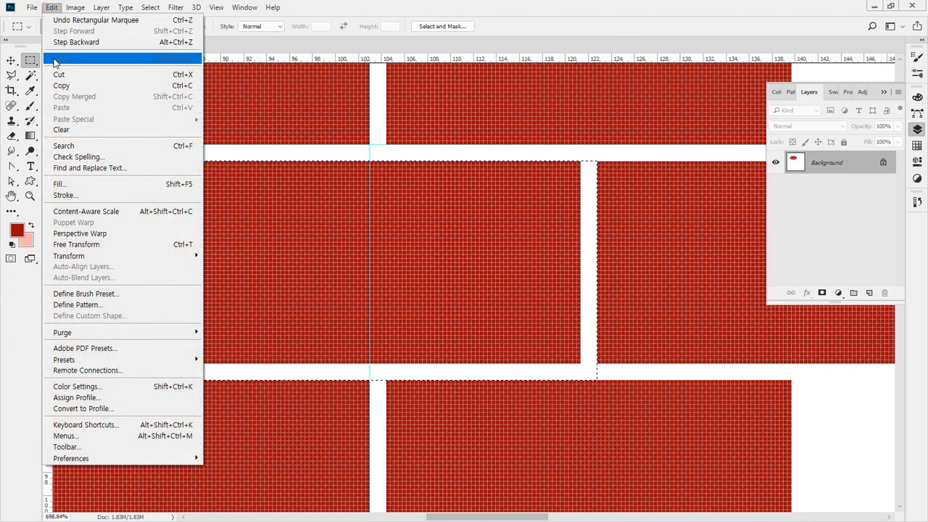
pyautogui.click(140, 308)
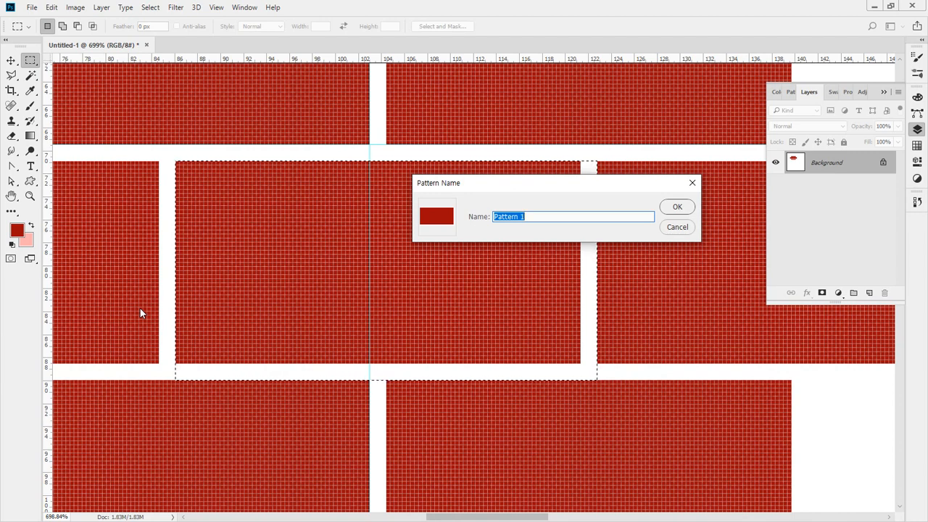
pyautogui.write('적벽')
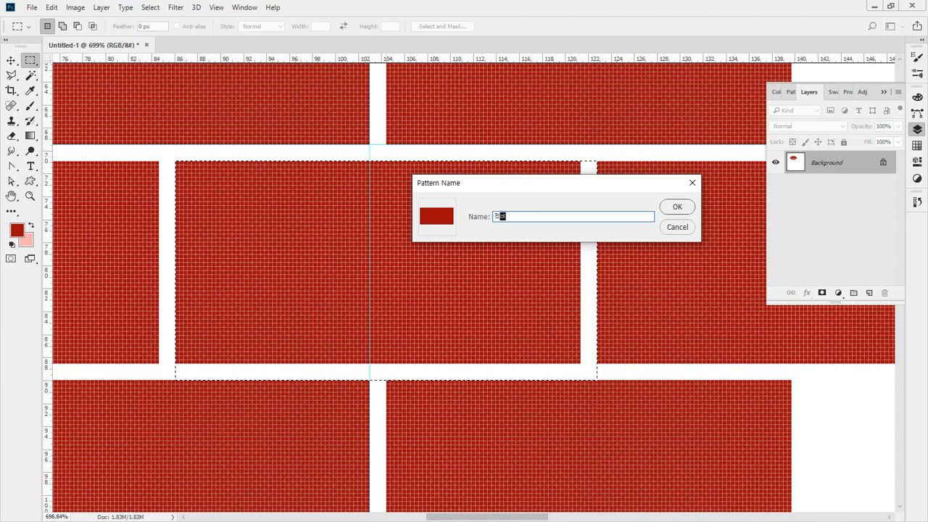
pyautogui.write('돌 패턴')
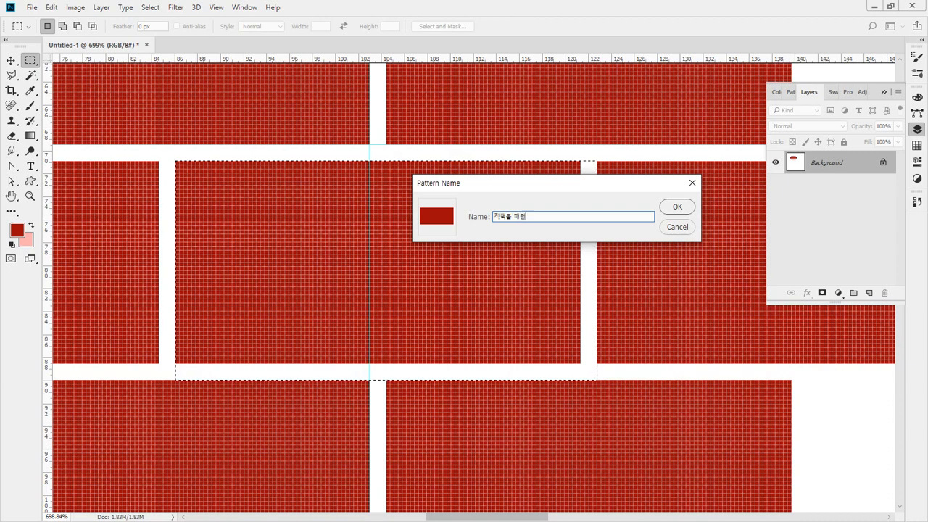
pyautogui.press('Return')
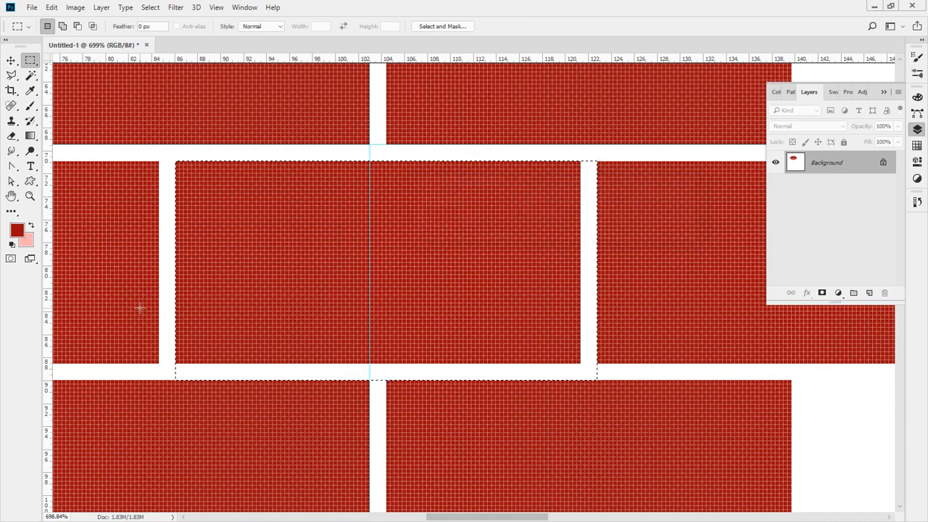
pyautogui.hotkey('ctrl', 'd')
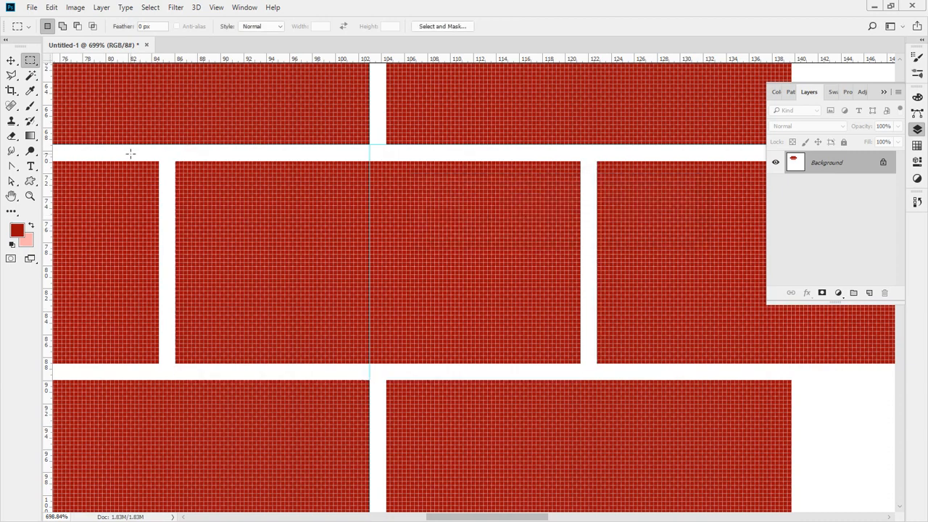
pyautogui.click(30, 196)
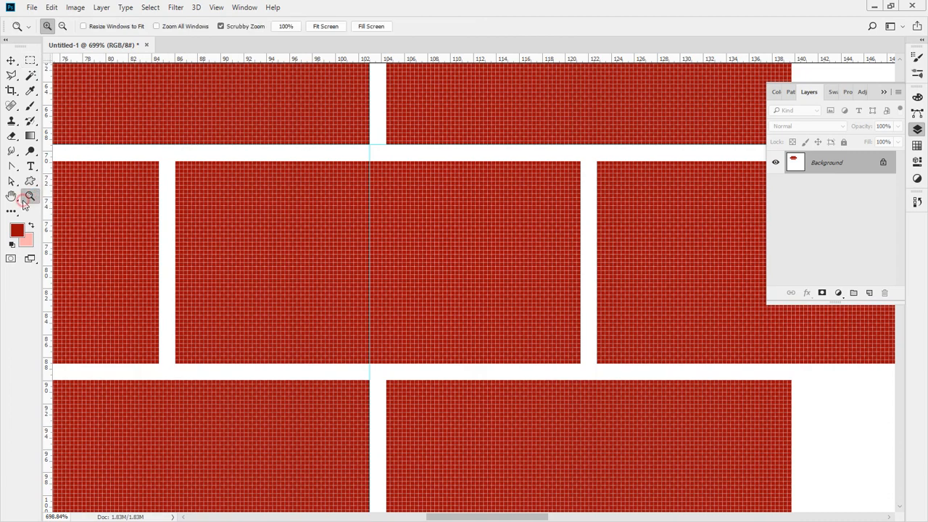
pyautogui.doubleClick(25, 200)
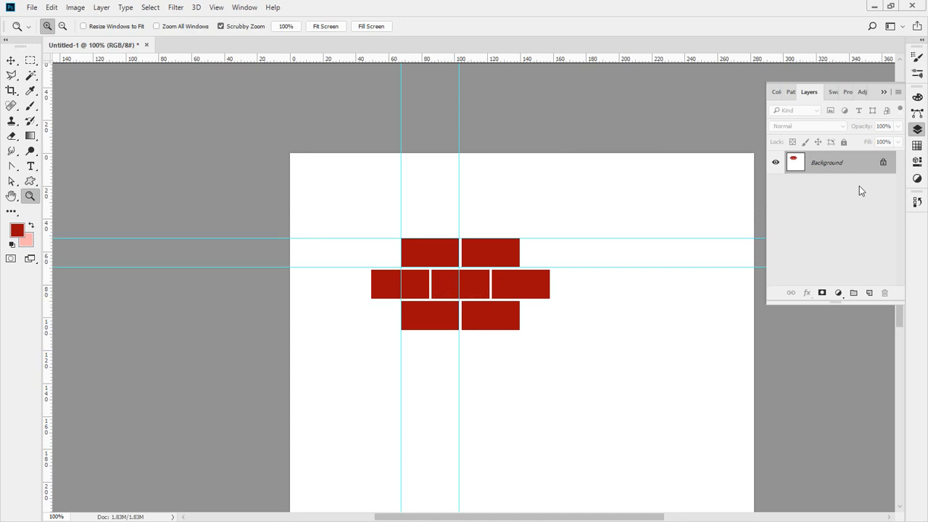
pyautogui.click(29, 60)
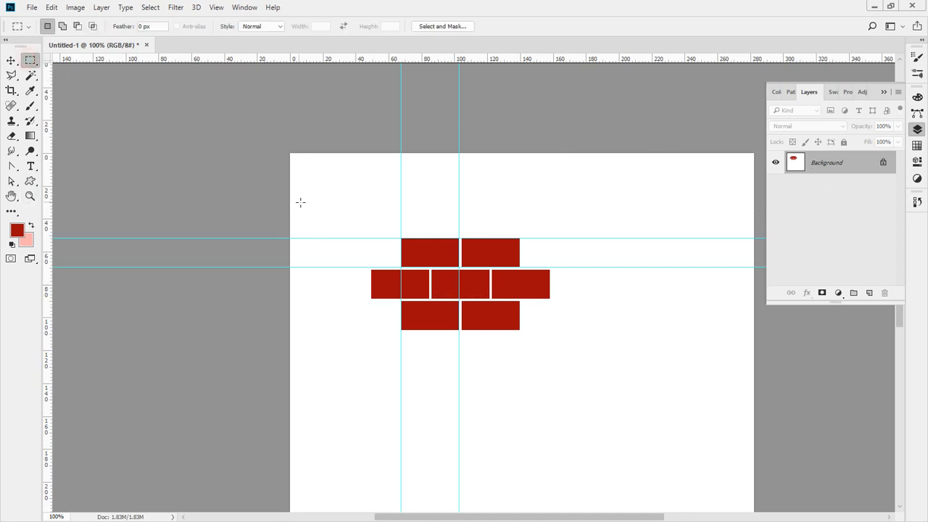
pyautogui.moveTo(329, 204); pyautogui.dragTo(684, 429)
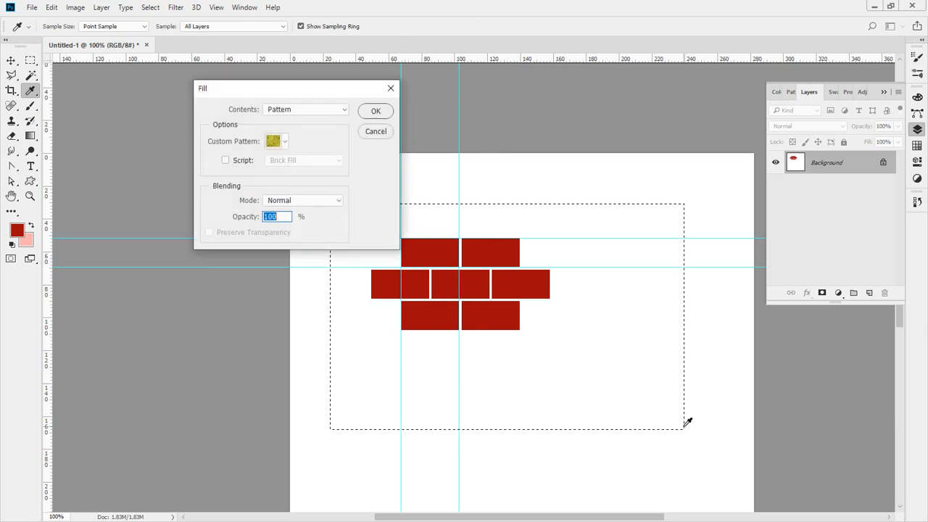
pyautogui.press('Escape')
pyautogui.click(707, 268)
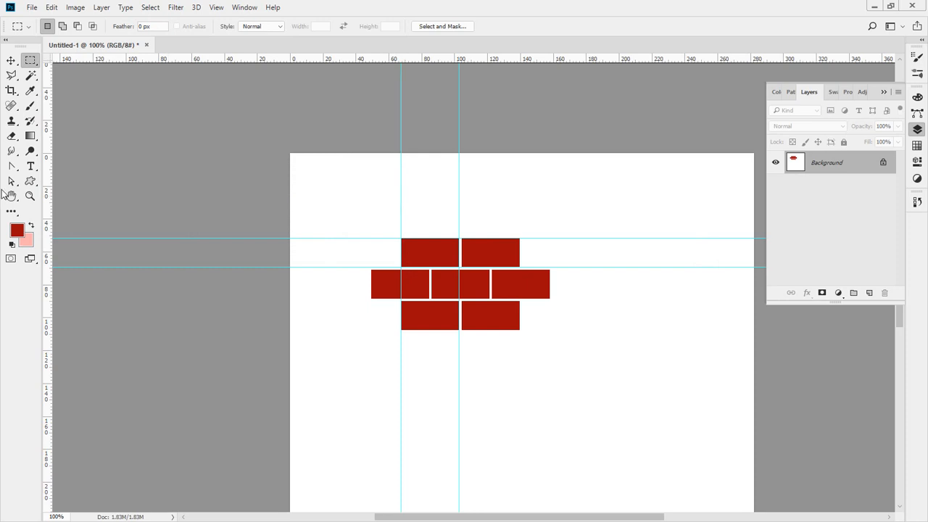
# - Erase the bricks by filling the background with the default white, and add a new empty layer above it
pyautogui.press('d')
pyautogui.hotkey('ctrl', 'BackSpace')
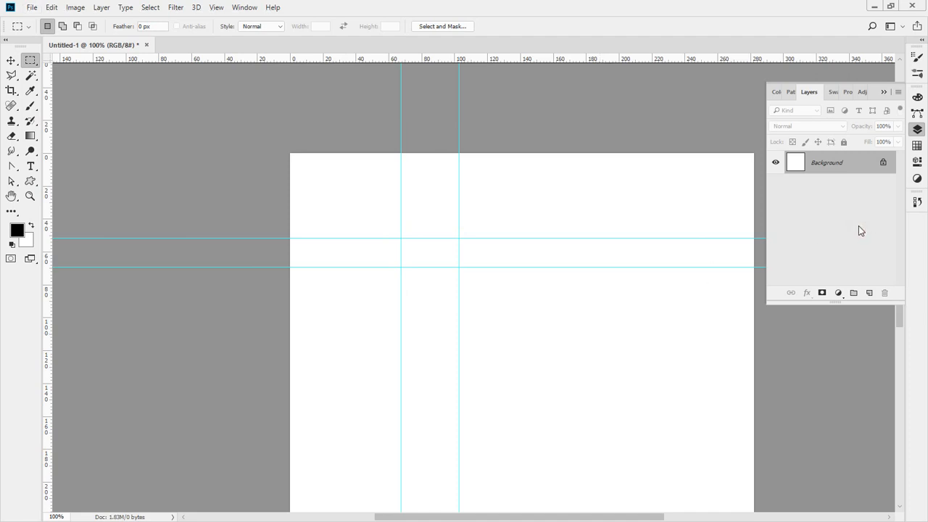
pyautogui.click(867, 292)
pyautogui.moveTo(461, 285); pyautogui.dragTo(367, 204)
pyautogui.keyDown('alt'); pyautogui.click(416, 255); pyautogui.keyUp('alt')
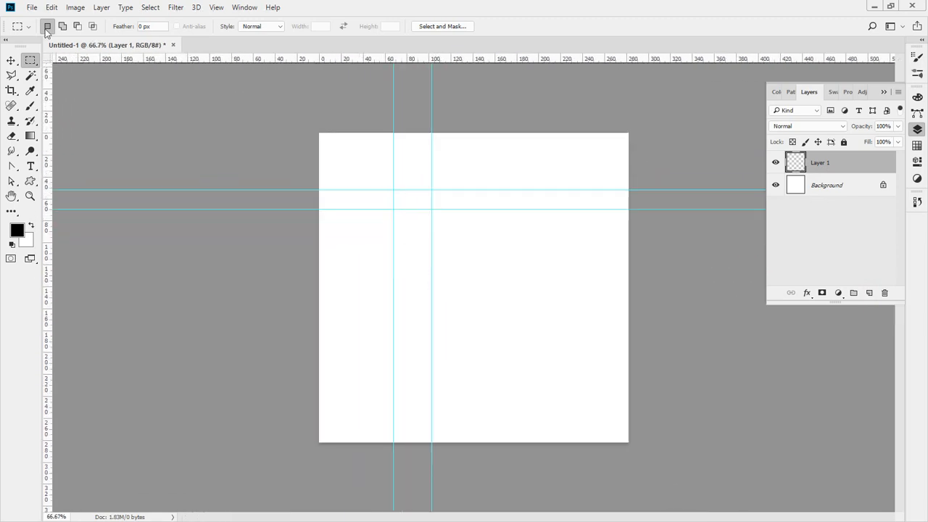
# - Fill the new layer with the red brick custom pattern in Normal mode at 100% opacity
pyautogui.click(51, 7)
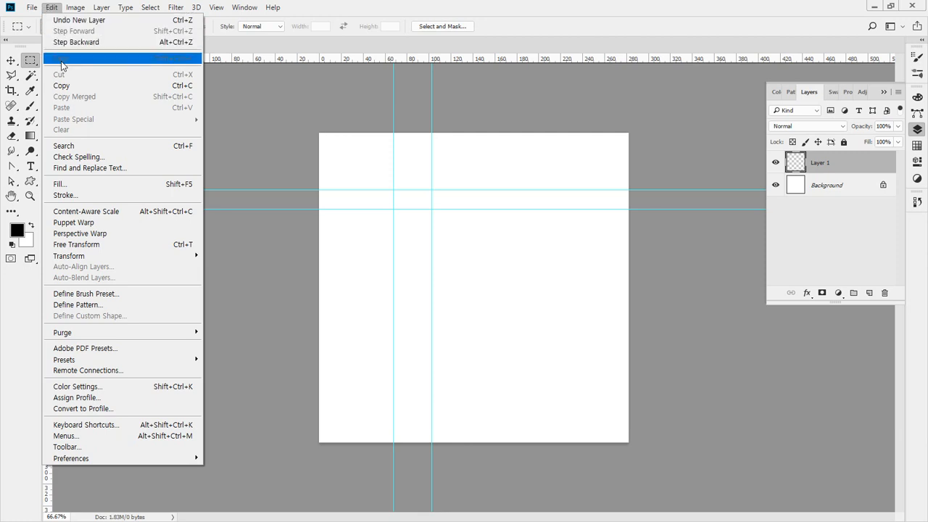
pyautogui.click(88, 184)
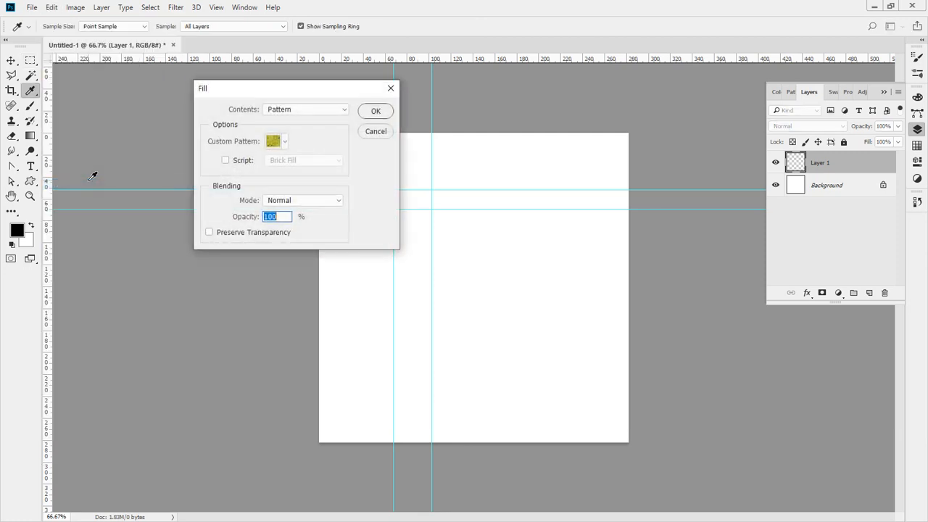
pyautogui.click(323, 109)
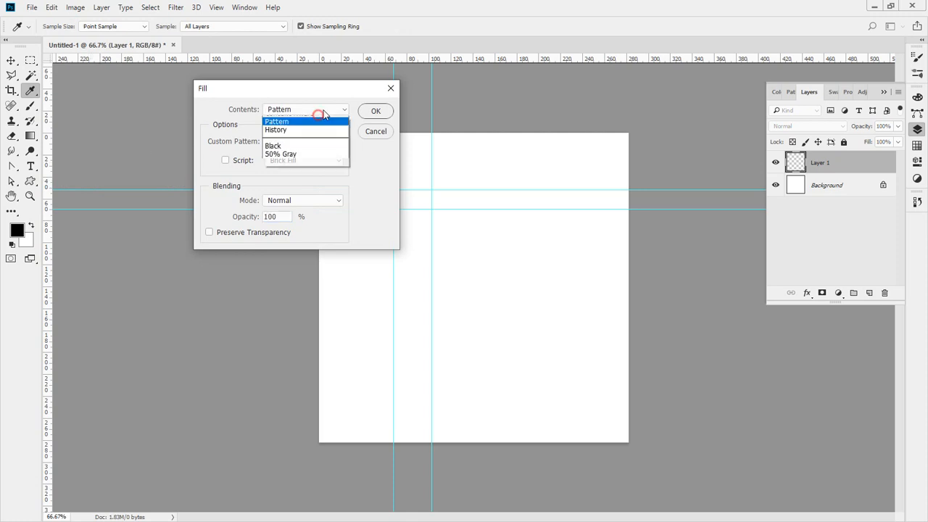
pyautogui.click(323, 110)
pyautogui.click(324, 110)
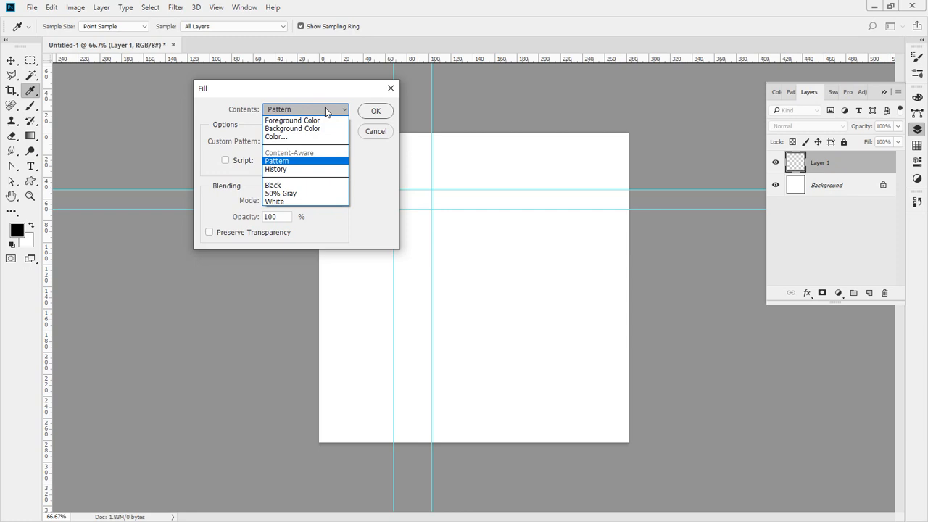
pyautogui.click(302, 161)
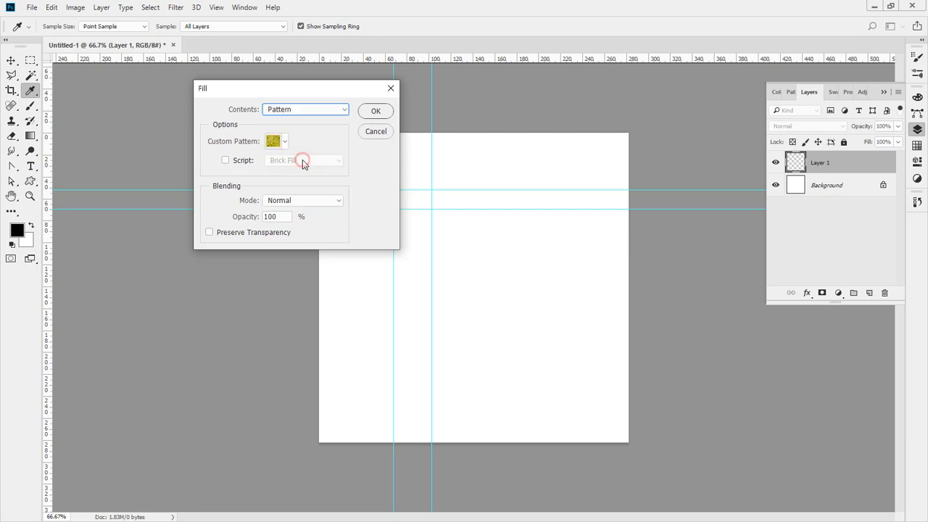
pyautogui.click(285, 142)
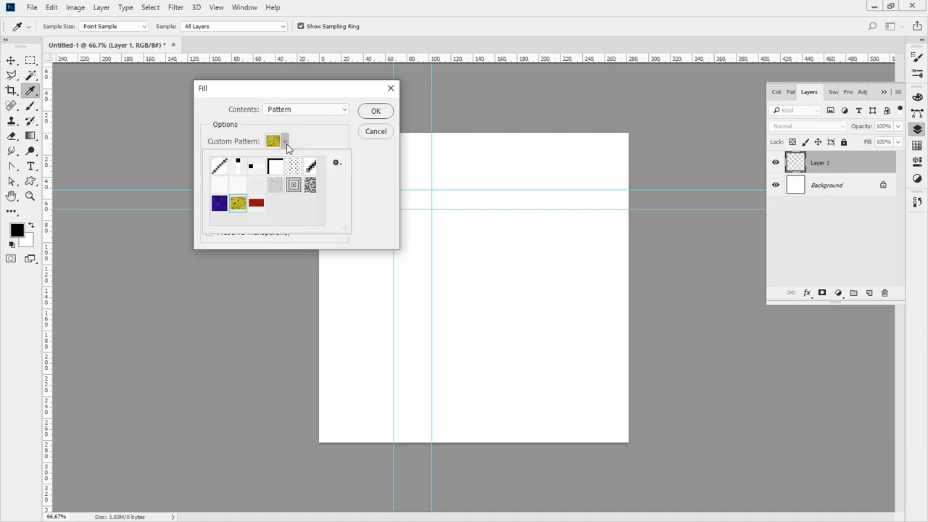
pyautogui.click(258, 205)
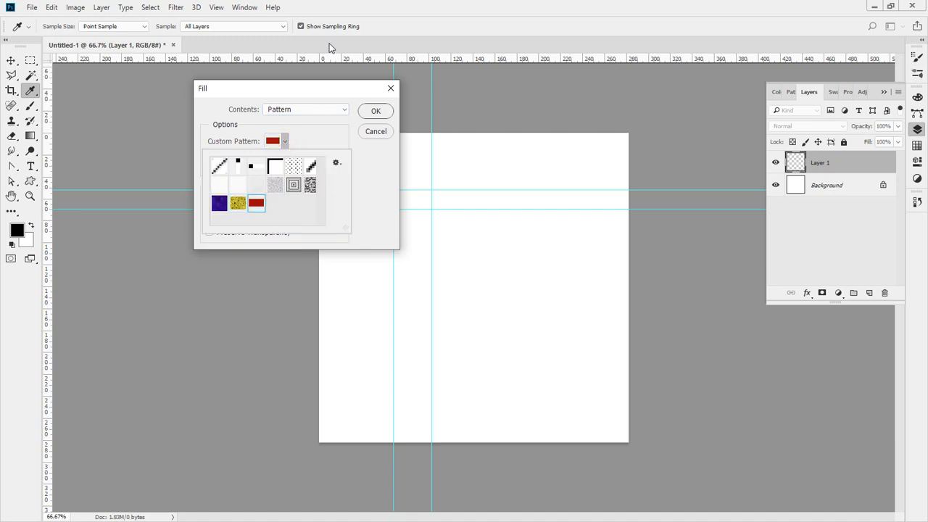
pyautogui.click(382, 113)
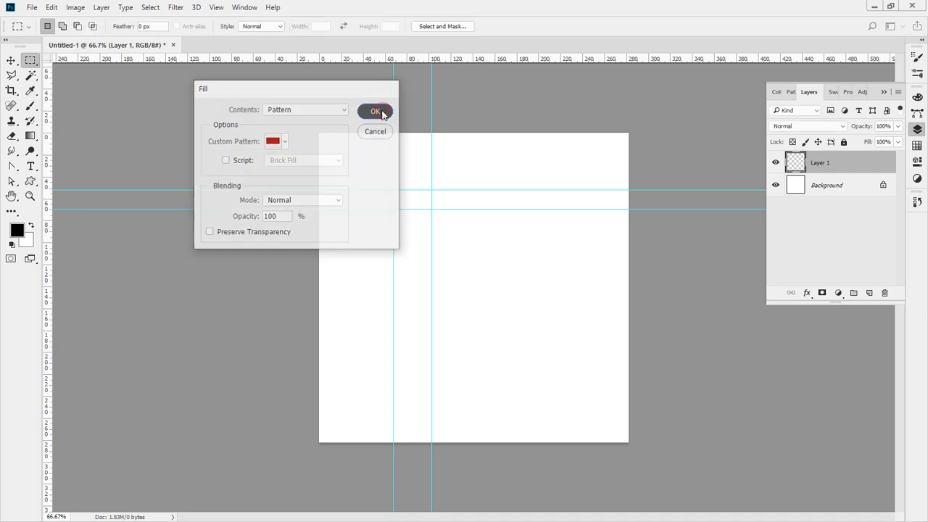
pyautogui.click(381, 111)
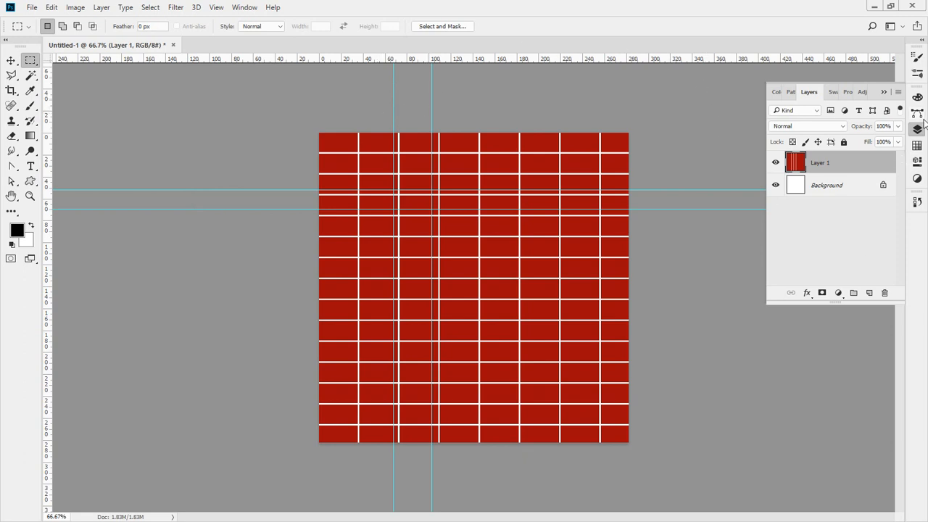
# - Step back in the history to the deselected three-row brick layout and view the bricks up close
pyautogui.click(917, 202)
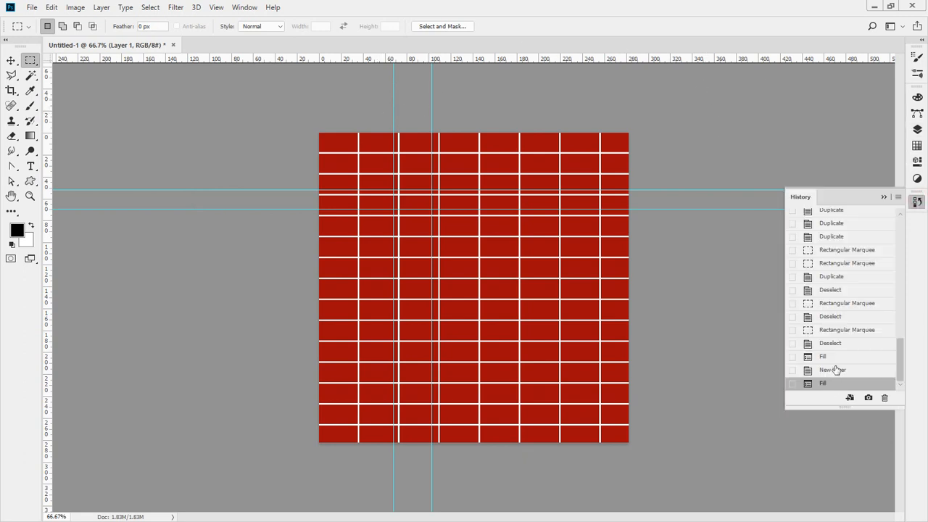
pyautogui.scroll(1, 844, 282)
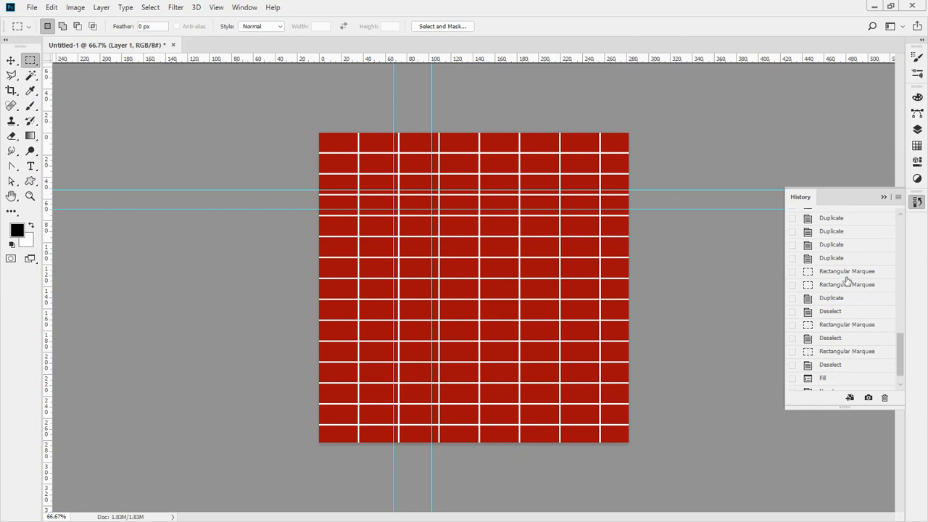
pyautogui.click(845, 284)
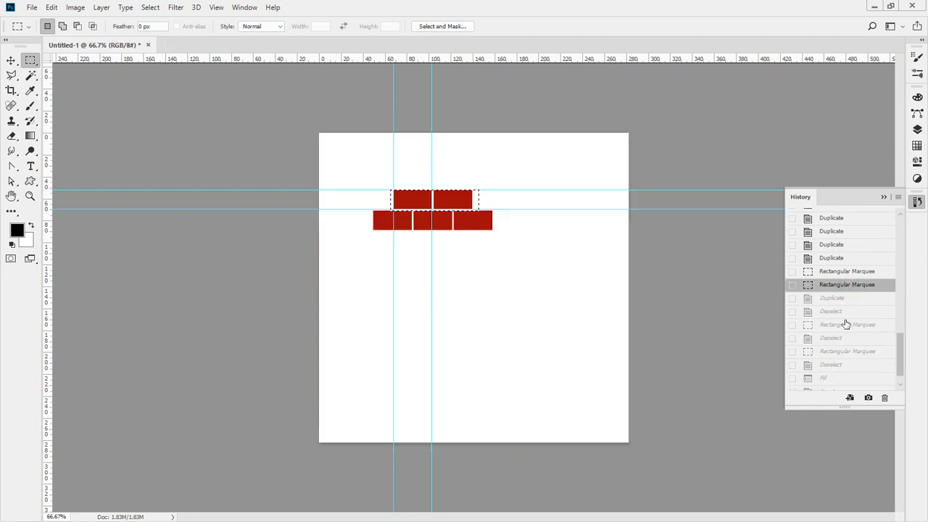
pyautogui.click(845, 324)
pyautogui.click(840, 338)
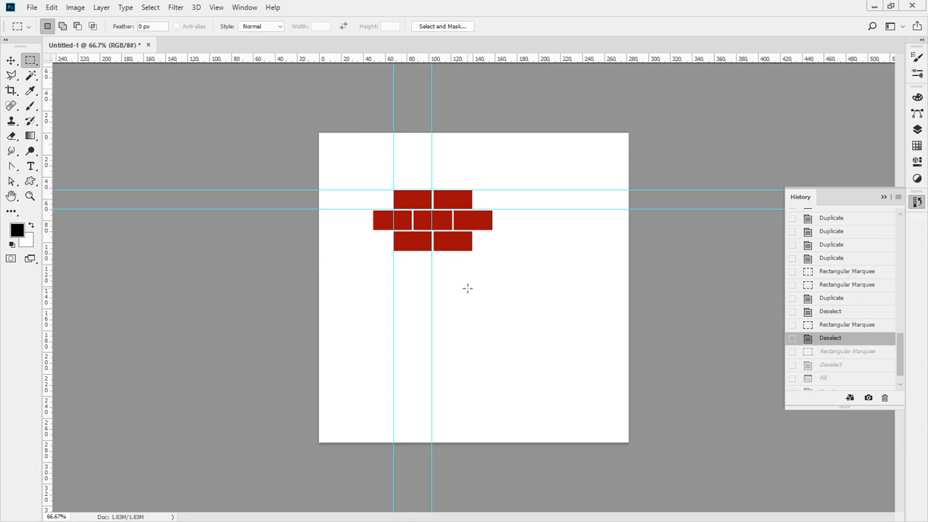
pyautogui.scroll(4, 435, 239)
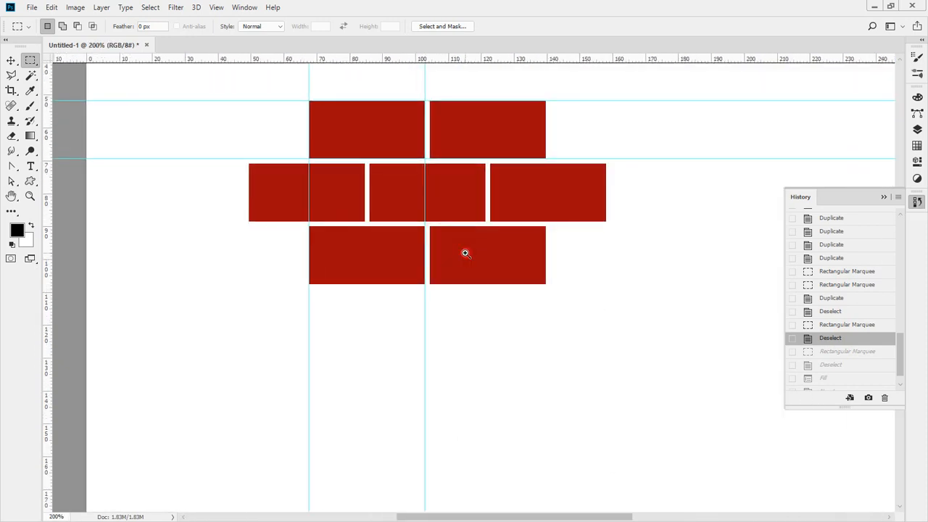
pyautogui.moveTo(471, 208); pyautogui.dragTo(429, 281)
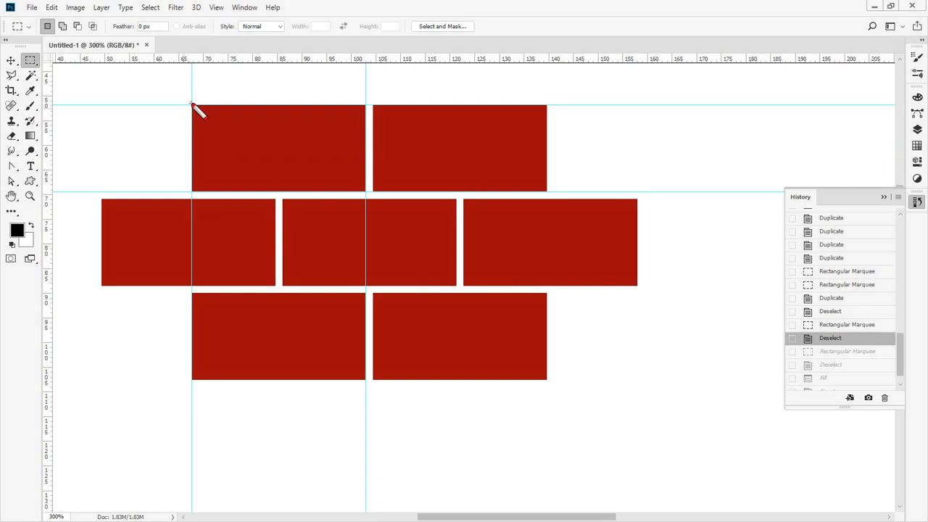
pyautogui.moveTo(192, 105)
pyautogui.mouseDown()
pyautogui.moveTo(265, 116)
pyautogui.moveTo(369, 109)
pyautogui.moveTo(372, 287)
pyautogui.moveTo(199, 285)
pyautogui.moveTo(186, 131)
pyautogui.mouseUp()
pyautogui.moveTo(116, 117); pyautogui.dragTo(158, 125)
pyautogui.moveTo(153, 99); pyautogui.dragTo(165, 139)
pyautogui.moveTo(143, 234)
pyautogui.mouseDown()
pyautogui.moveTo(171, 234)
pyautogui.moveTo(169, 276)
pyautogui.mouseUp()
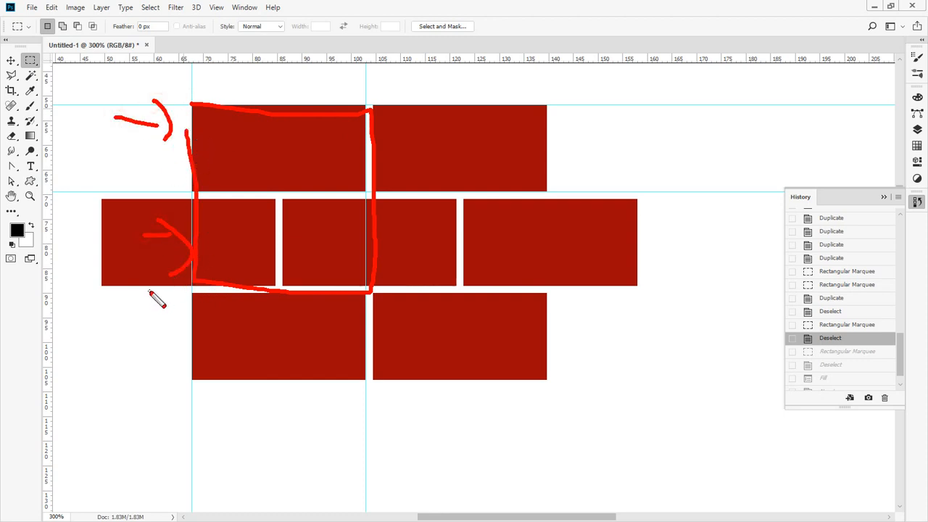
pyautogui.press('Escape')
# - Go forward in the history to the New Layer state, just before the pattern fill
pyautogui.click(916, 202)
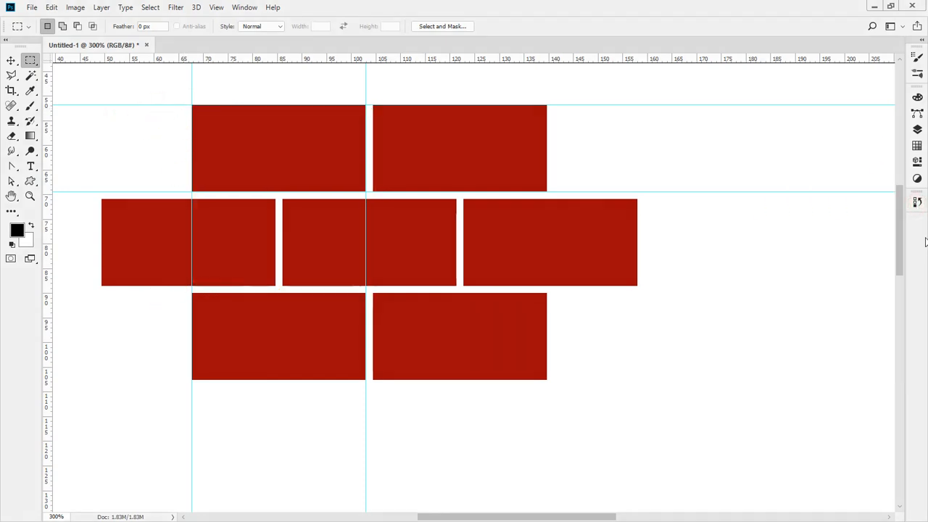
pyautogui.click(916, 203)
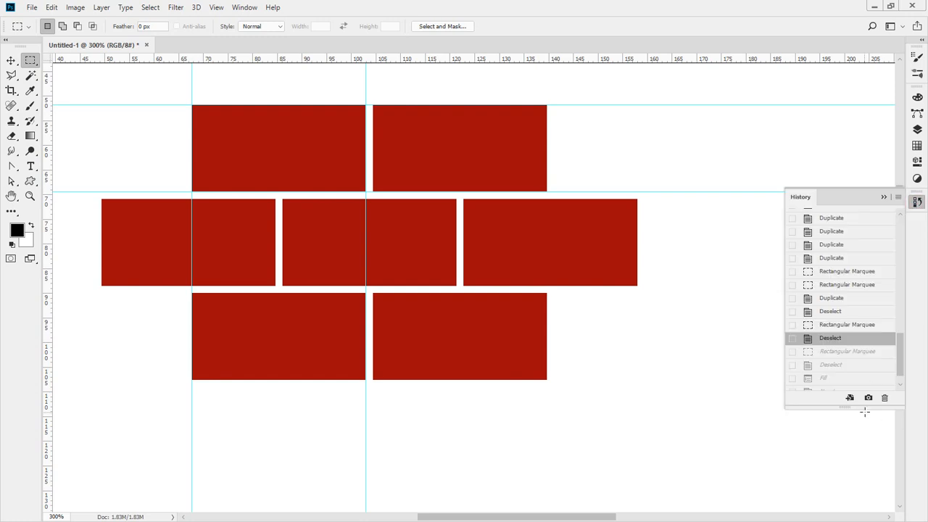
pyautogui.moveTo(859, 407); pyautogui.dragTo(858, 463)
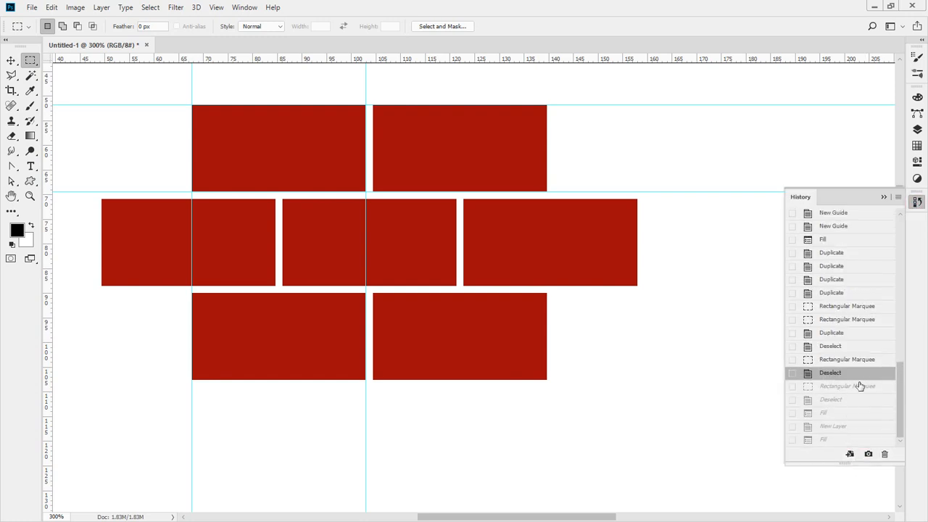
pyautogui.click(826, 440)
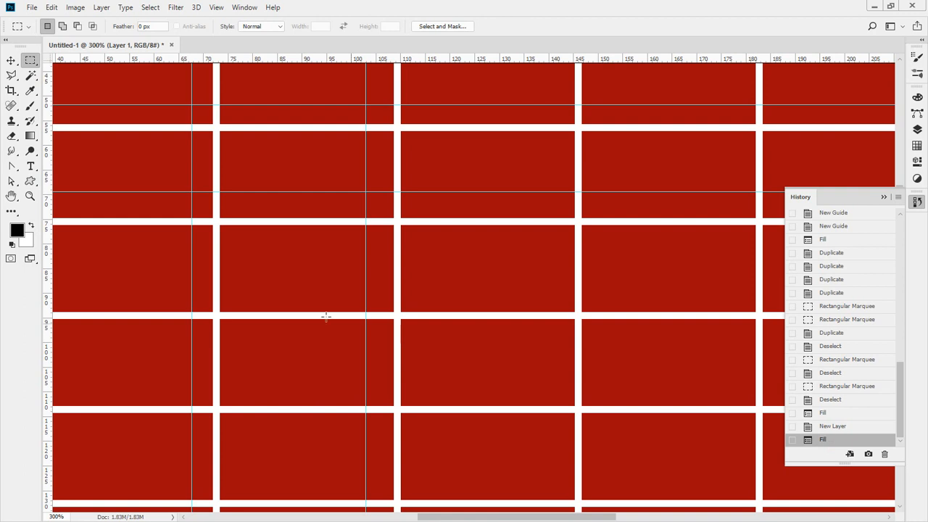
pyautogui.click(821, 427)
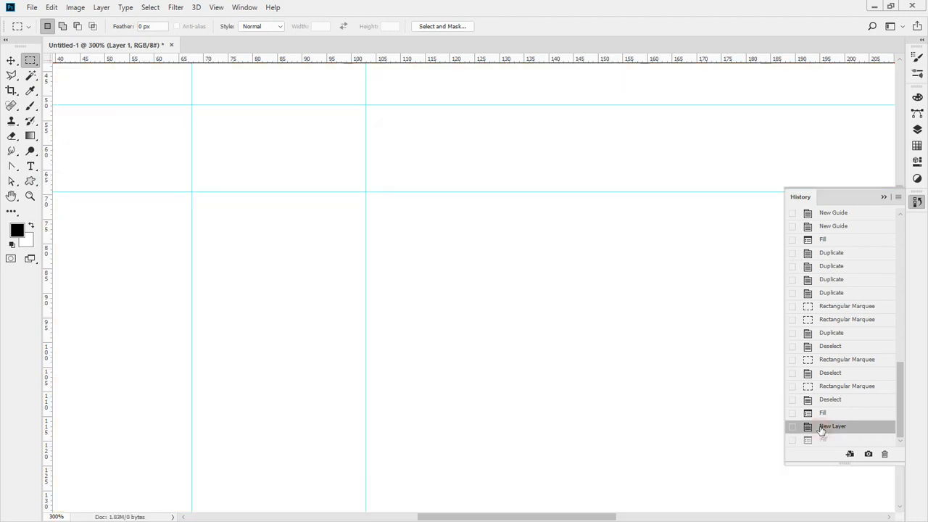
# - Step back in the history to the deselected three-row brick layout, before the background was filled with white
pyautogui.click(822, 413)
pyautogui.click(828, 398)
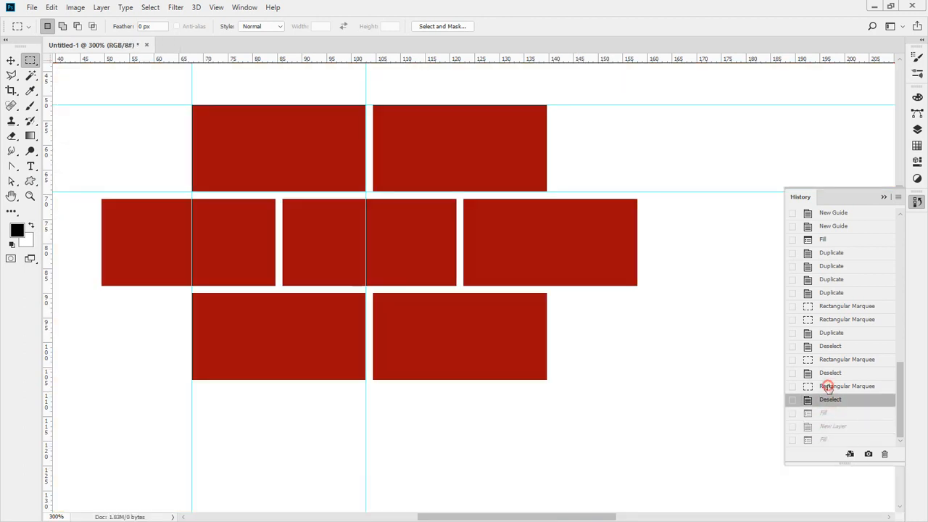
pyautogui.click(827, 385)
pyautogui.click(828, 400)
pyautogui.click(827, 413)
pyautogui.click(830, 400)
# - Move the second vertical guide to the second top-row brick's left edge and the lower horizontal guide to the third row's top edge
pyautogui.moveTo(404, 317); pyautogui.dragTo(359, 286)
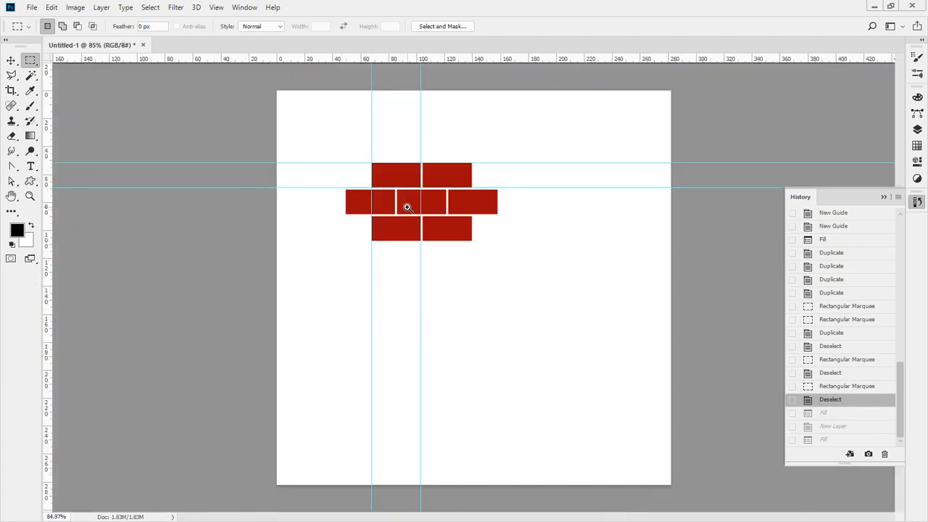
pyautogui.moveTo(407, 207); pyautogui.dragTo(404, 344)
pyautogui.press('v')
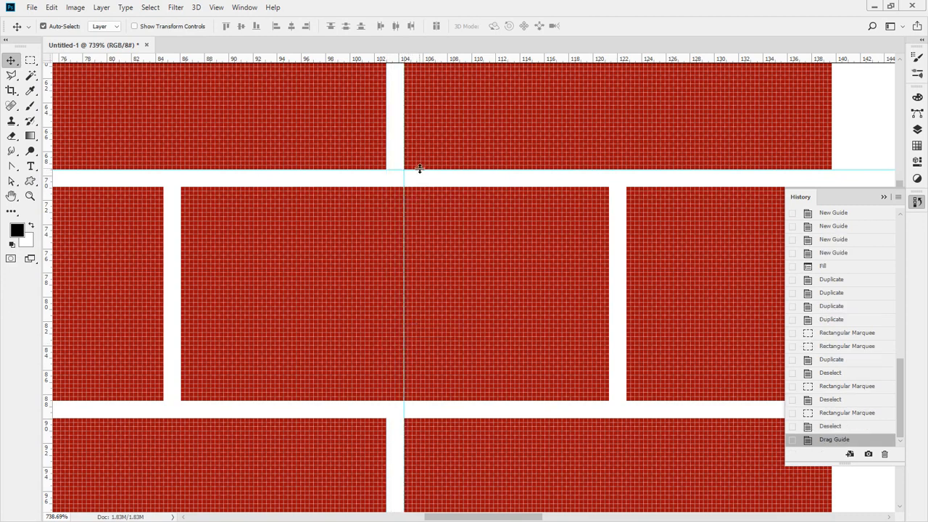
pyautogui.moveTo(420, 170); pyautogui.dragTo(408, 414)
# - Try to select the tile between the four guides with the Rectangular Marquee and check its edges up close
pyautogui.moveTo(503, 236); pyautogui.dragTo(449, 308)
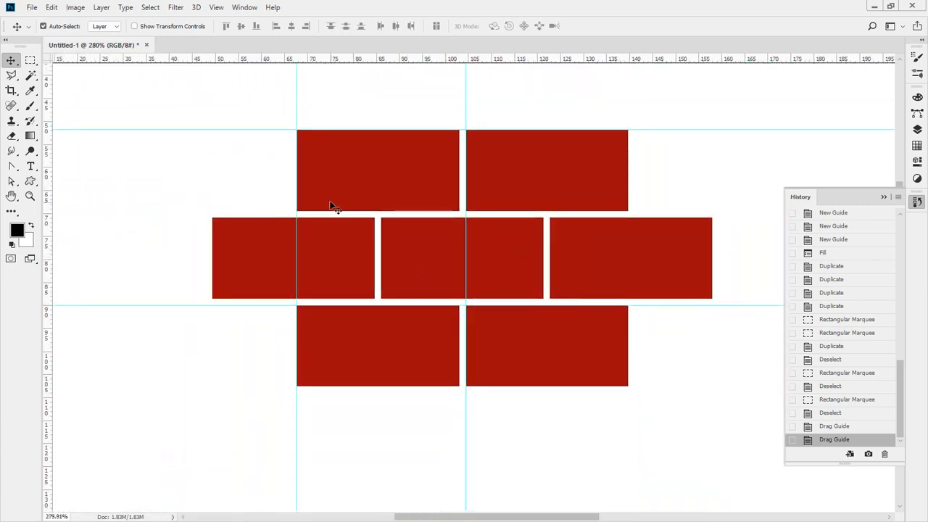
pyautogui.press('m')
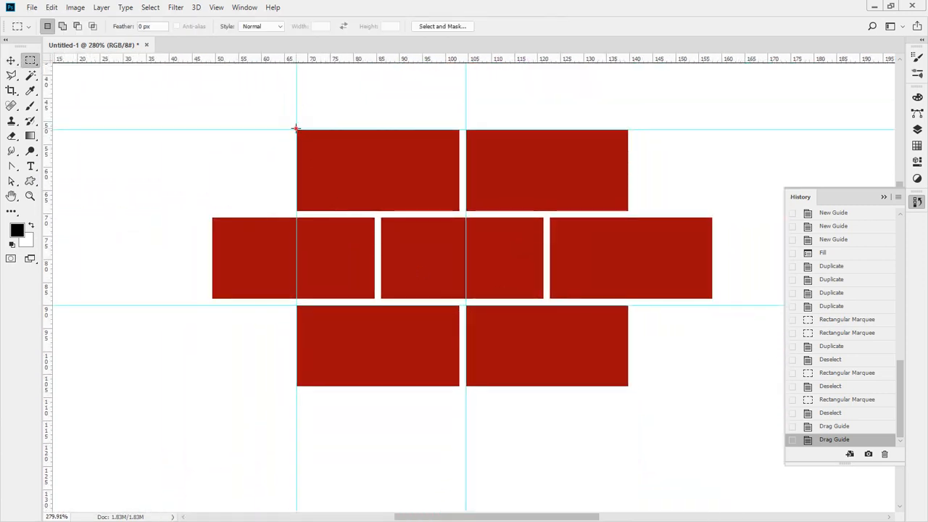
pyautogui.moveTo(296, 129); pyautogui.dragTo(468, 303)
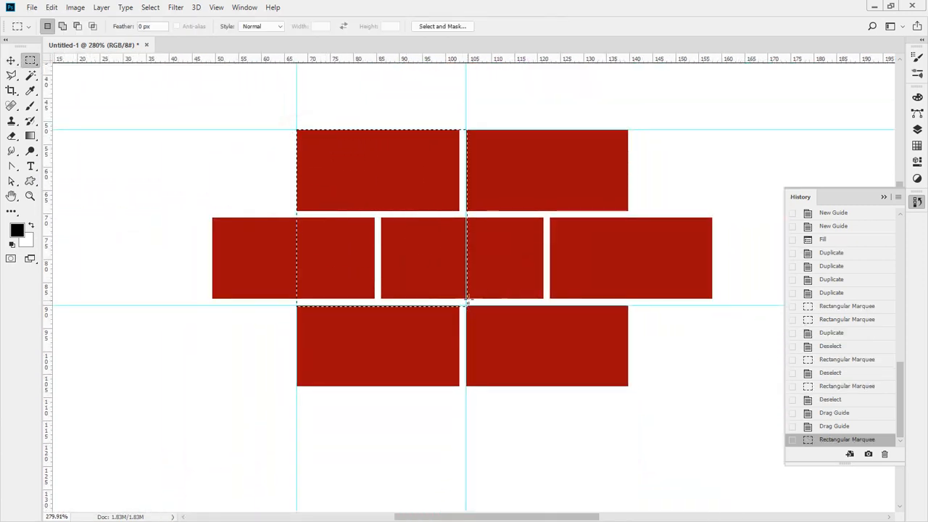
pyautogui.keyDown('ctrl'); pyautogui.click(468, 301); pyautogui.keyUp('ctrl')
pyautogui.keyDown('ctrl'); pyautogui.click(464, 317); pyautogui.keyUp('ctrl')
pyautogui.keyDown('ctrl'); pyautogui.click(411, 319); pyautogui.keyUp('ctrl')
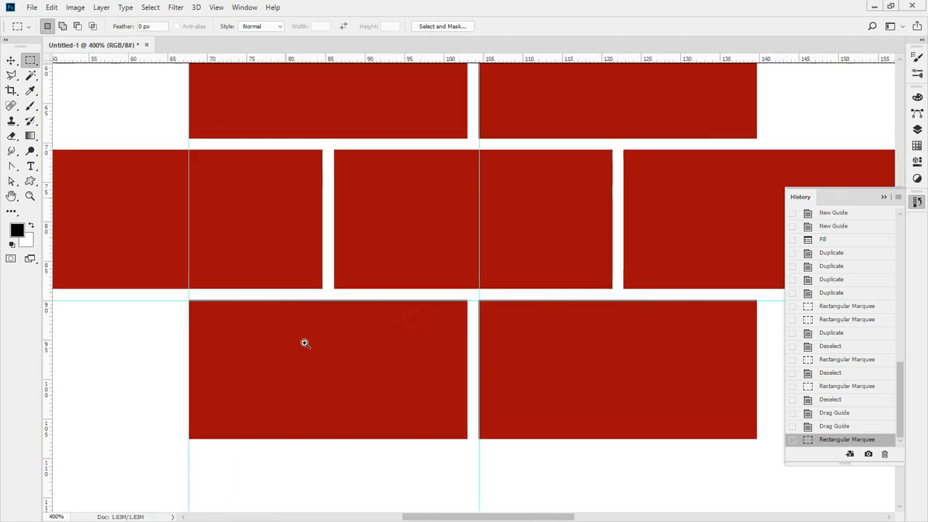
pyautogui.moveTo(306, 343); pyautogui.dragTo(350, 308)
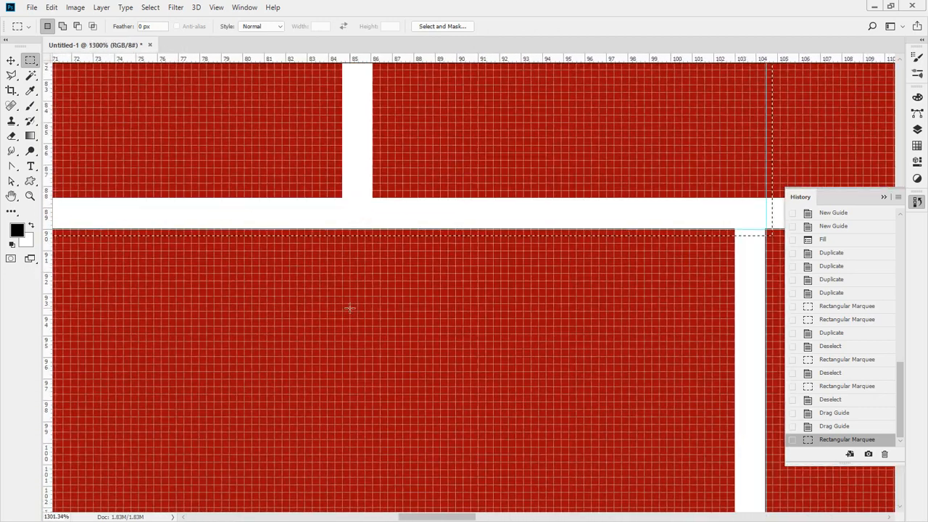
pyautogui.keyDown('alt'); pyautogui.click(637, 265); pyautogui.keyUp('alt')
pyautogui.keyDown('alt'); pyautogui.click(646, 267); pyautogui.keyUp('alt')
pyautogui.keyDown('alt'); pyautogui.click(659, 267); pyautogui.keyUp('alt')
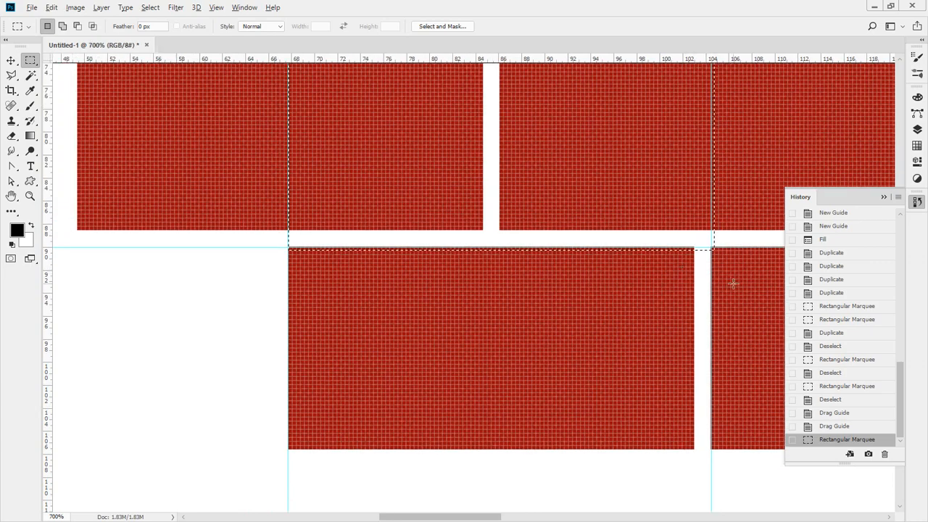
pyautogui.moveTo(732, 284); pyautogui.dragTo(206, 244)
# - Redraw the rectangular selection so that it fits the four guides exactly, covering one full brick, the staggered row below and the gaps
pyautogui.moveTo(563, 208); pyautogui.dragTo(225, 364)
pyautogui.keyDown('alt'); pyautogui.click(430, 294); pyautogui.keyUp('alt')
pyautogui.keyDown('alt'); pyautogui.click(431, 294); pyautogui.keyUp('alt')
pyautogui.keyDown('alt'); pyautogui.click(430, 294); pyautogui.keyUp('alt')
pyautogui.moveTo(453, 191); pyautogui.dragTo(461, 239)
pyautogui.moveTo(462, 108); pyautogui.dragTo(413, 452)
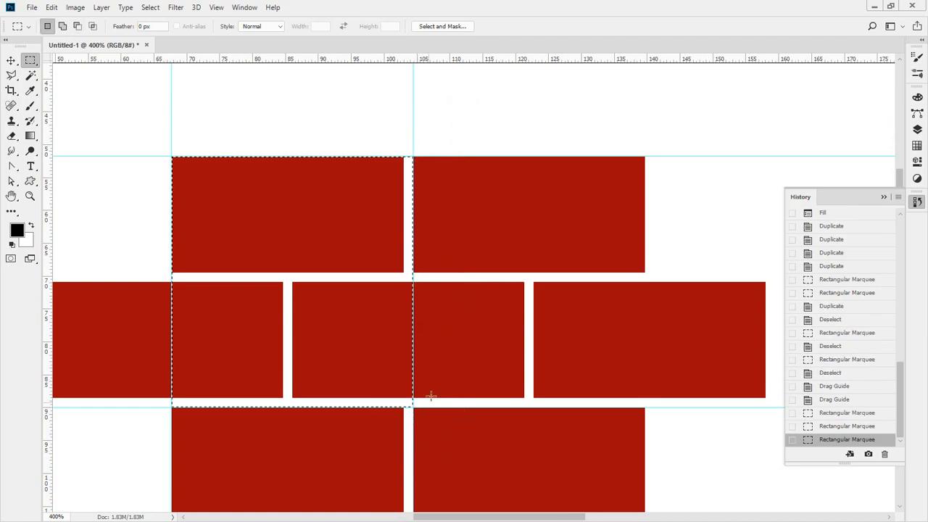
# - Examine up close how the selection's edges line up with the guides, the bricks and the gaps between them
pyautogui.keyDown('ctrl'); pyautogui.click(395, 278); pyautogui.keyUp('ctrl')
pyautogui.keyDown('ctrl'); pyautogui.click(427, 304); pyautogui.keyUp('ctrl')
pyautogui.keyDown('ctrl'); pyautogui.click(400, 228); pyautogui.keyUp('ctrl')
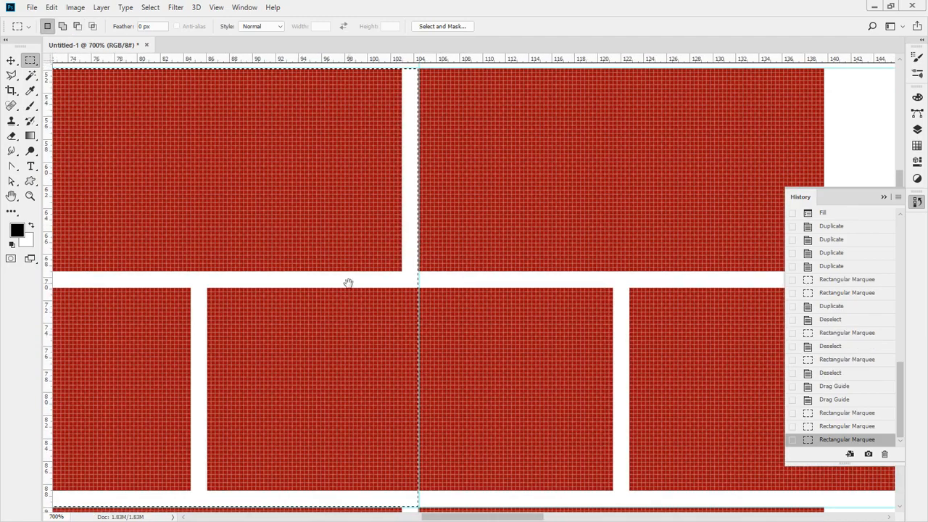
pyautogui.moveTo(348, 282); pyautogui.dragTo(652, 309)
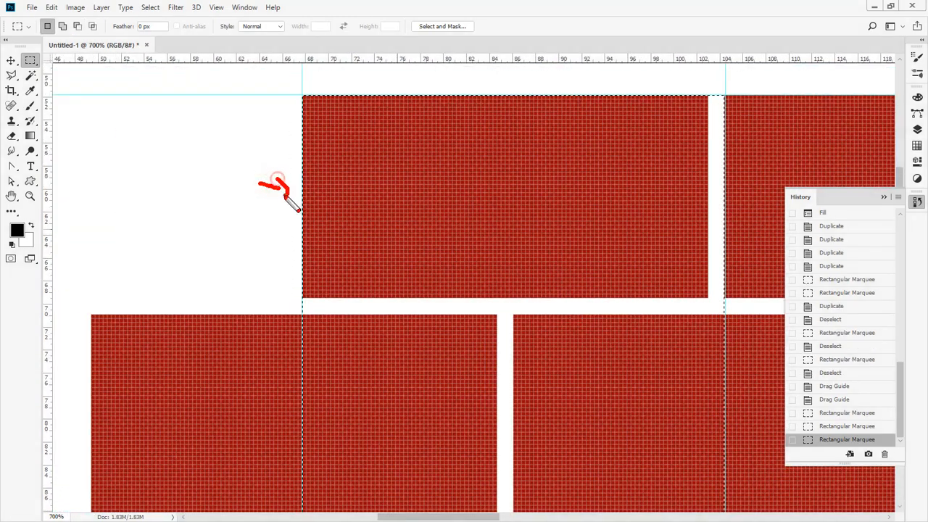
pyautogui.moveTo(284, 195); pyautogui.dragTo(273, 199)
pyautogui.moveTo(261, 347)
pyautogui.mouseDown()
pyautogui.moveTo(280, 349)
pyautogui.moveTo(272, 354)
pyautogui.mouseUp()
pyautogui.press('Escape')
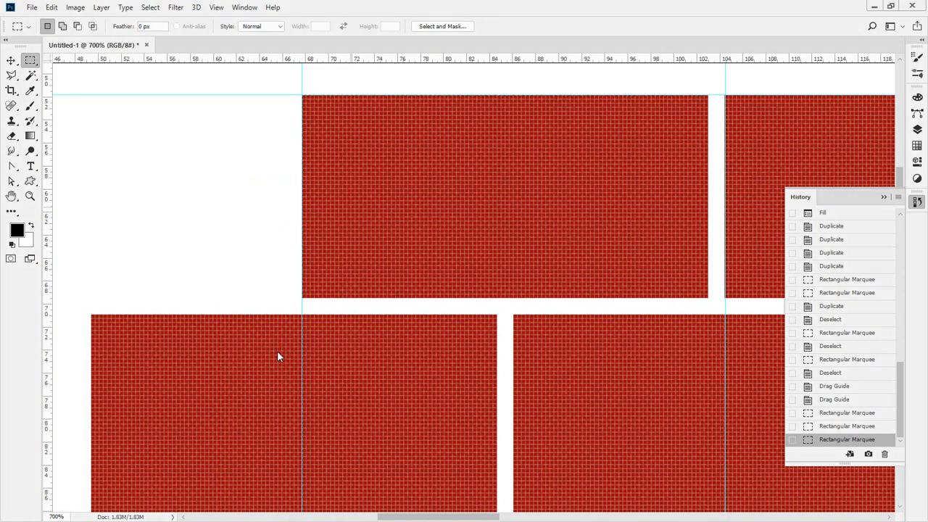
pyautogui.keyDown('alt'); pyautogui.click(474, 335); pyautogui.keyUp('alt')
pyautogui.keyDown('alt'); pyautogui.click(543, 374); pyautogui.keyUp('alt')
pyautogui.moveTo(562, 395); pyautogui.dragTo(466, 343)
# - Define the selected area as a pattern named "적벽돌 패턴"
pyautogui.click(52, 7)
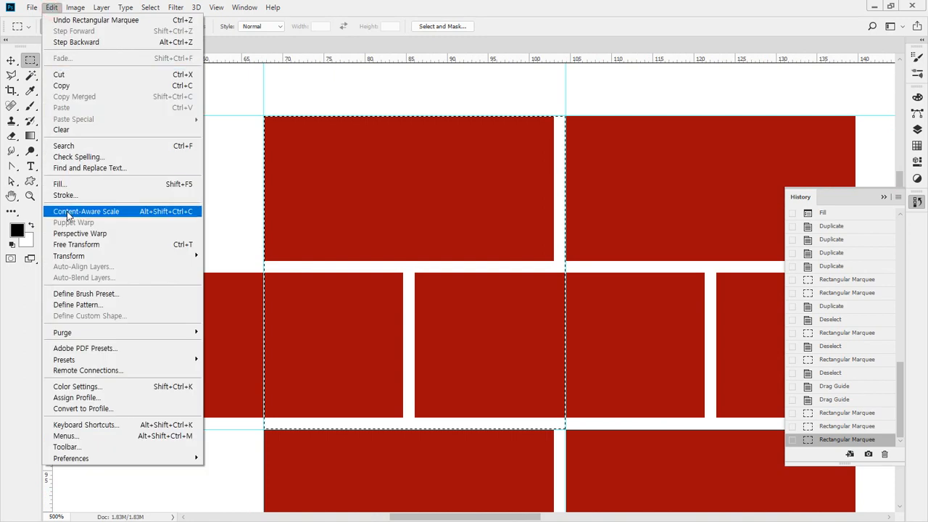
pyautogui.click(79, 305)
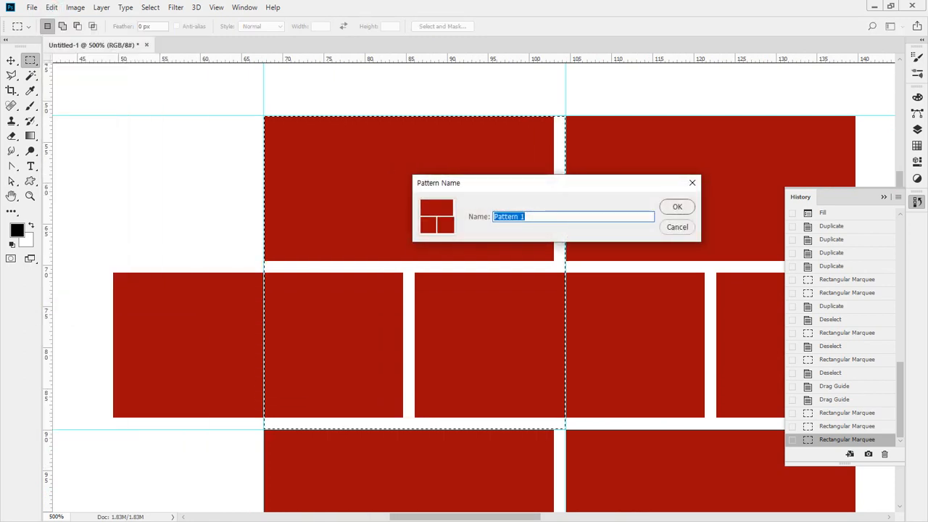
pyautogui.write('vo')
pyautogui.press('BackSpace')
pyautogui.press('BackSpace')
pyautogui.write('ㅍ')
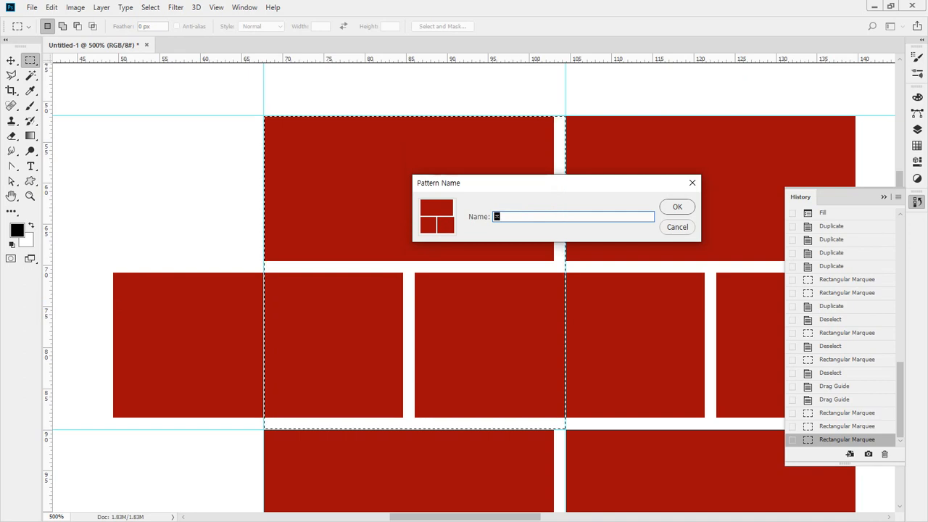
pyautogui.write('ㅓㄱ벽돌 패턴')
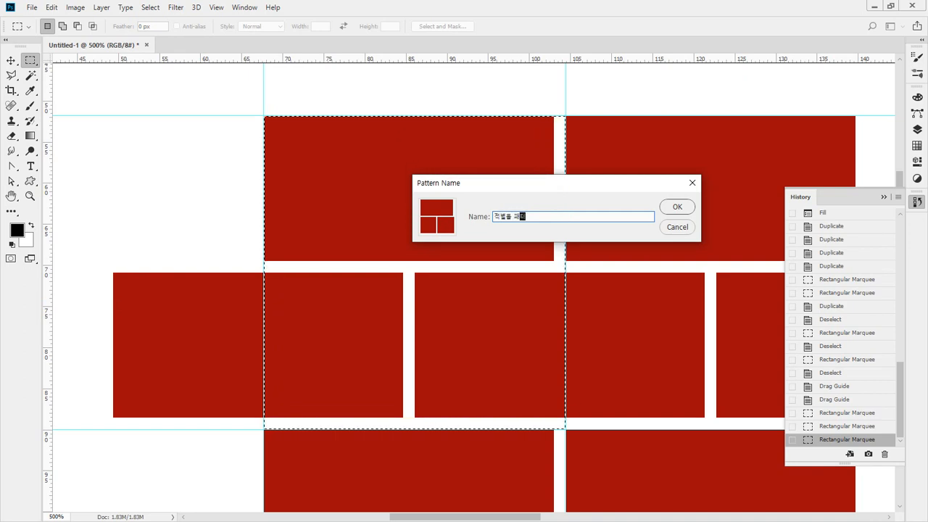
pyautogui.press('Return')
pyautogui.press('Return')
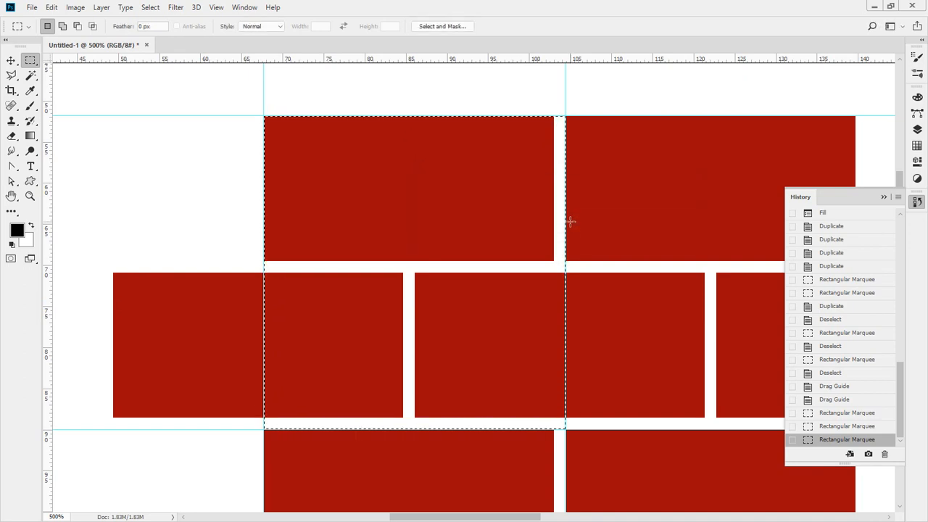
# - Deselect and fill the whole background with white to erase the bricks, and add a new empty layer above it
pyautogui.click(115, 276)
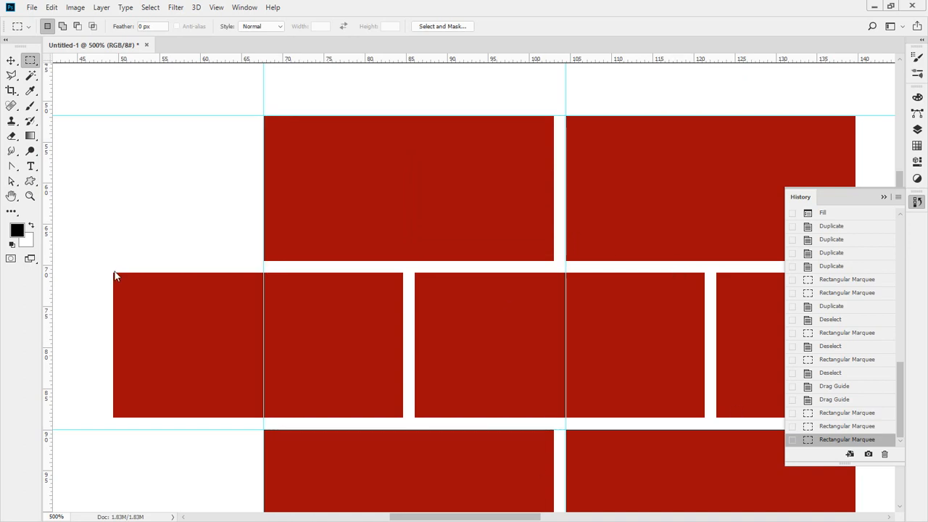
pyautogui.hotkey('ctrl', 'BackSpace')
pyautogui.click(578, 294)
pyautogui.hotkey('ctrl', 'BackSpace')
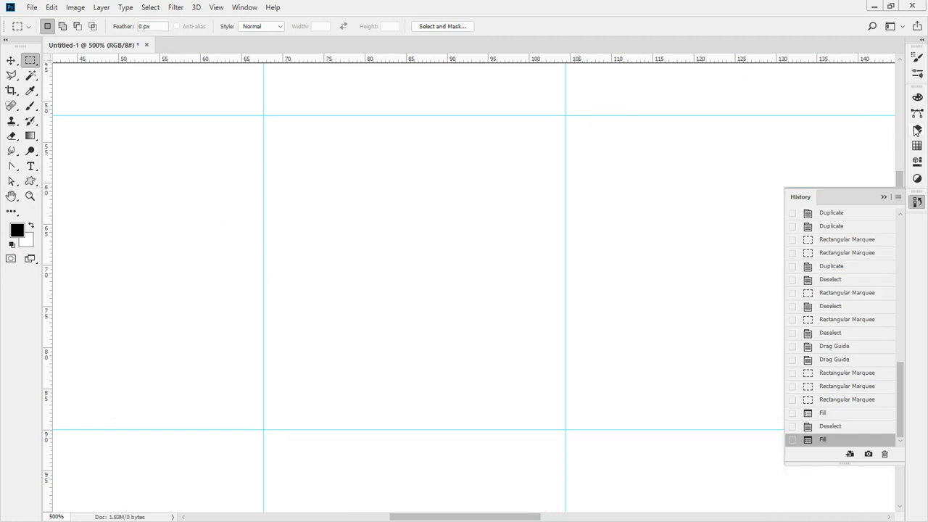
pyautogui.click(916, 129)
pyautogui.click(870, 293)
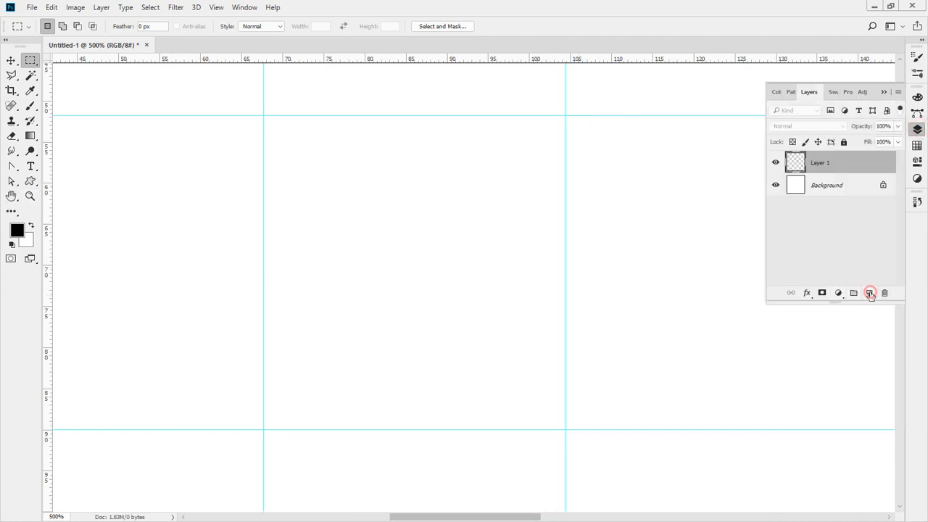
# - Fill the new layer with the newly defined staggered brick pattern in Normal mode at 100% opacity and view the whole canvas
pyautogui.click(52, 8)
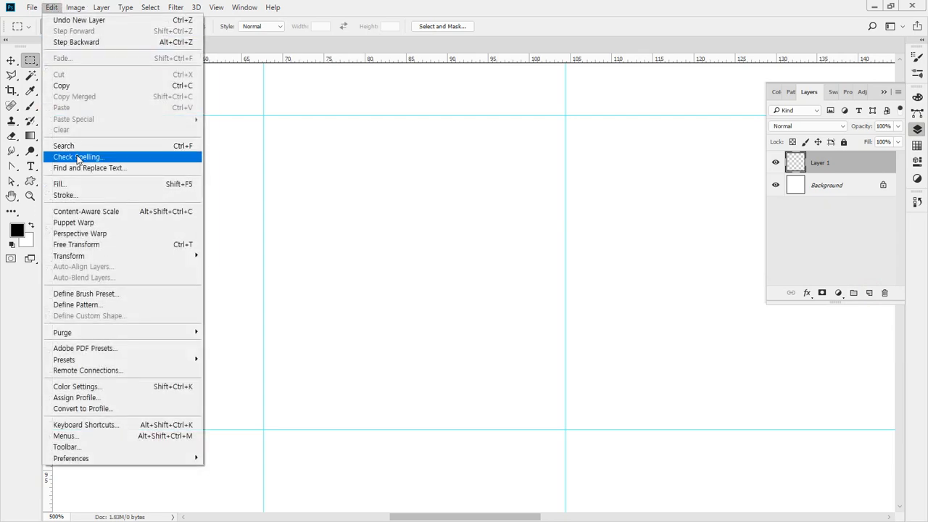
pyautogui.click(80, 184)
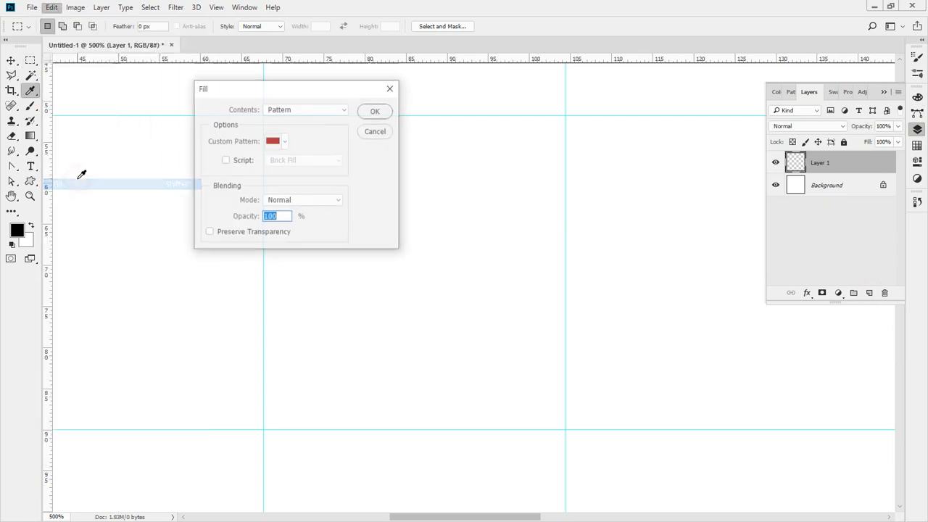
pyautogui.click(288, 142)
pyautogui.click(273, 206)
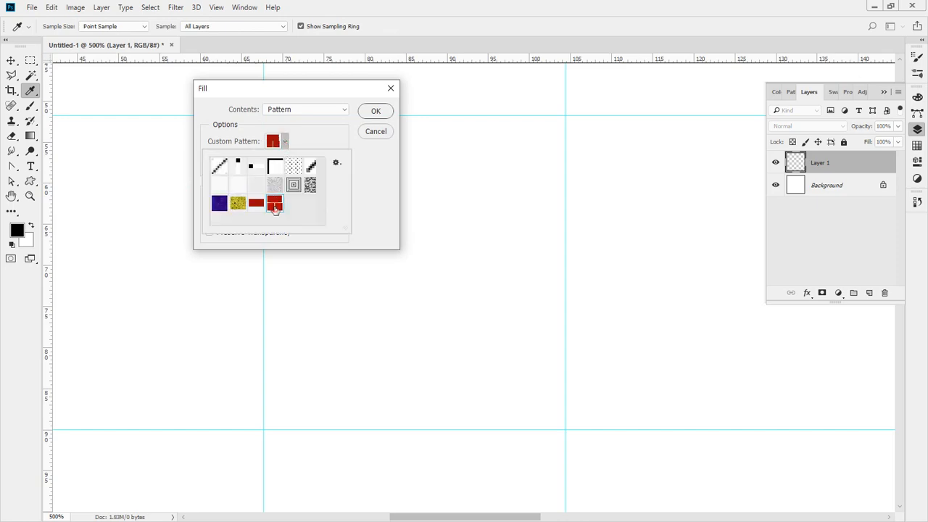
pyautogui.click(377, 111)
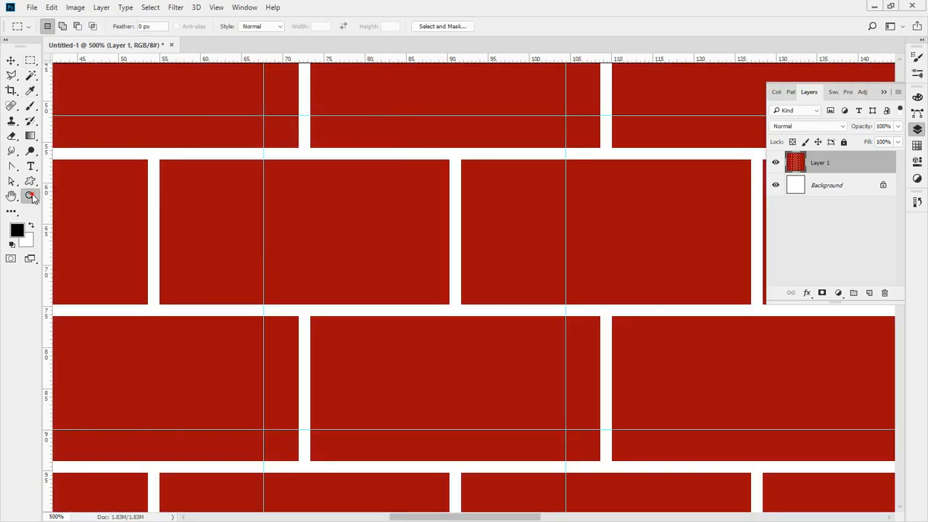
pyautogui.doubleClick(30, 196)
pyautogui.moveTo(421, 331); pyautogui.dragTo(363, 263)
pyautogui.hotkey('ctrl', '-')
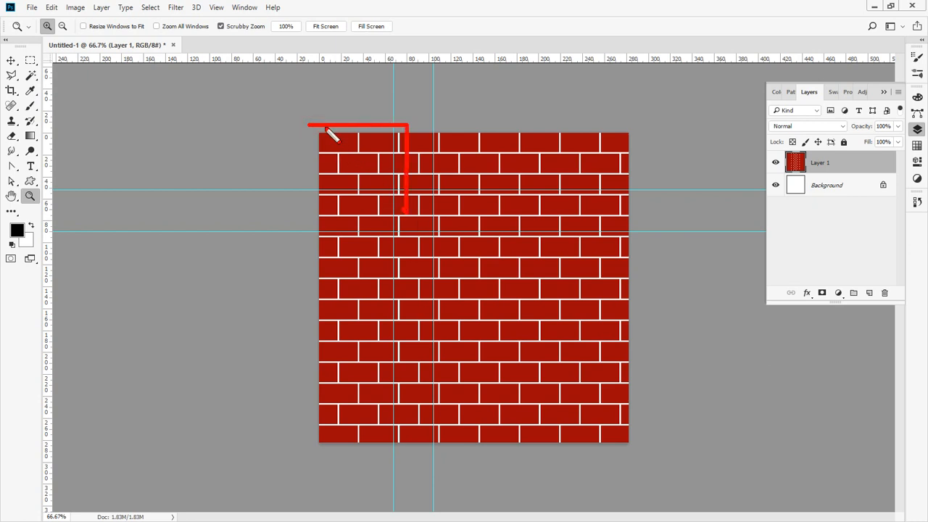
pyautogui.moveTo(287, 113); pyautogui.dragTo(397, 238)
pyautogui.moveTo(348, 216); pyautogui.dragTo(605, 222)
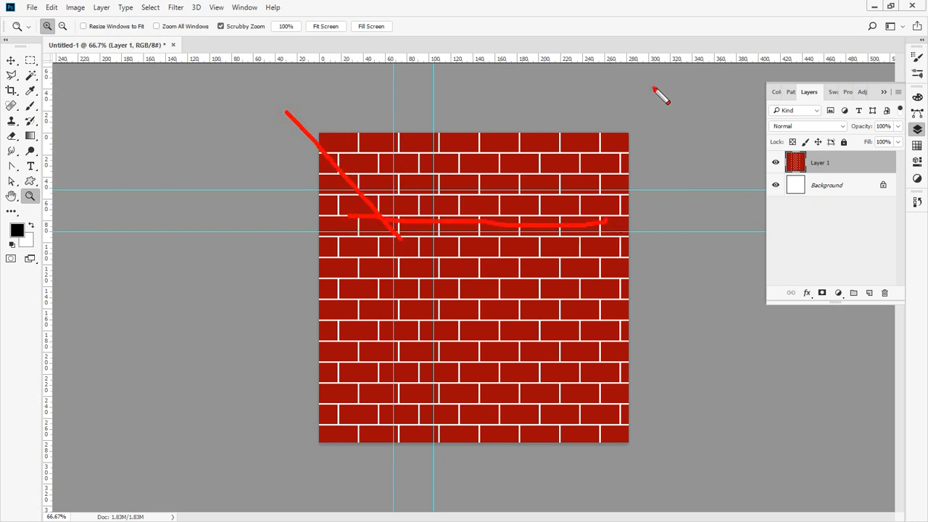
pyautogui.moveTo(655, 88)
pyautogui.mouseDown()
pyautogui.moveTo(541, 228)
pyautogui.moveTo(552, 212)
pyautogui.moveTo(538, 373)
pyautogui.mouseUp()
pyautogui.moveTo(527, 320); pyautogui.dragTo(674, 444)
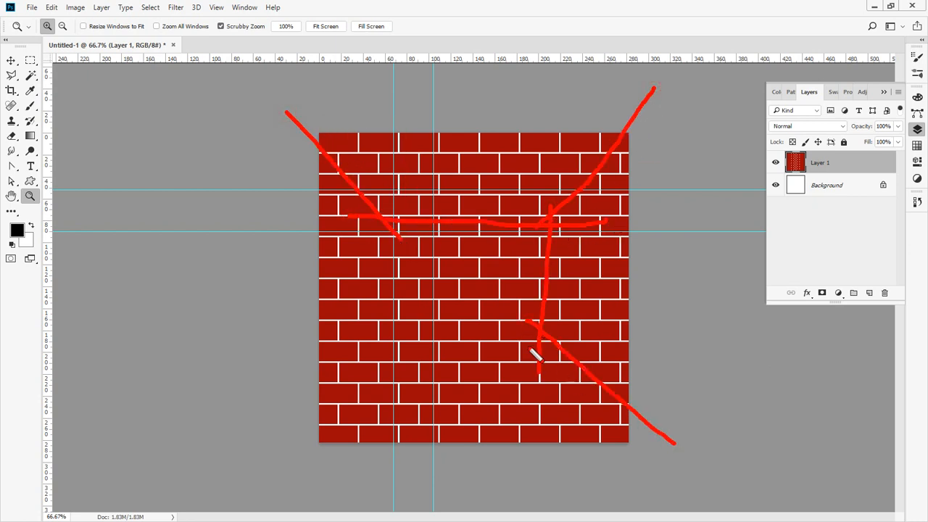
pyautogui.moveTo(536, 340); pyautogui.dragTo(361, 324)
pyautogui.moveTo(382, 229)
pyautogui.mouseDown()
pyautogui.moveTo(393, 336)
pyautogui.moveTo(273, 487)
pyautogui.mouseUp()
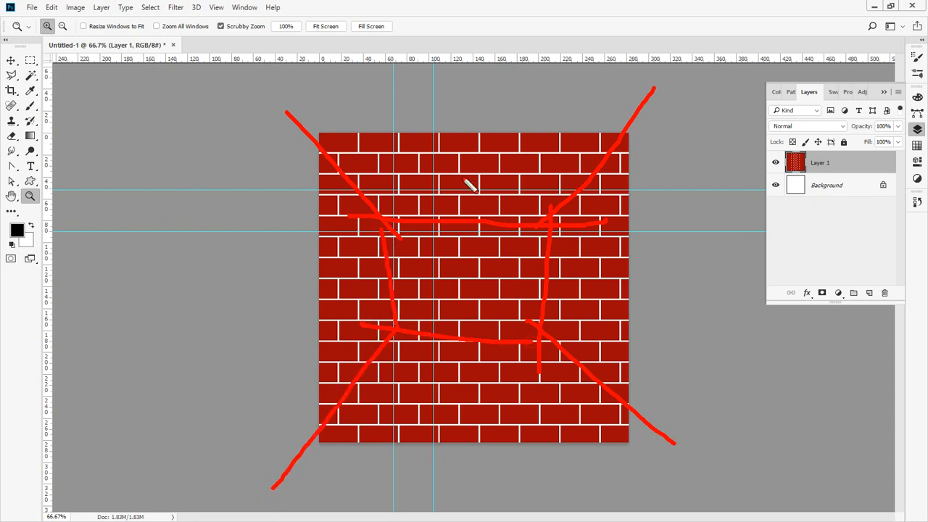
pyautogui.moveTo(465, 160)
pyautogui.mouseDown()
pyautogui.moveTo(493, 153)
pyautogui.moveTo(495, 142)
pyautogui.mouseUp()
pyautogui.moveTo(594, 266)
pyautogui.mouseDown()
pyautogui.moveTo(602, 275)
pyautogui.moveTo(647, 234)
pyautogui.mouseUp()
pyautogui.moveTo(433, 386); pyautogui.dragTo(475, 366)
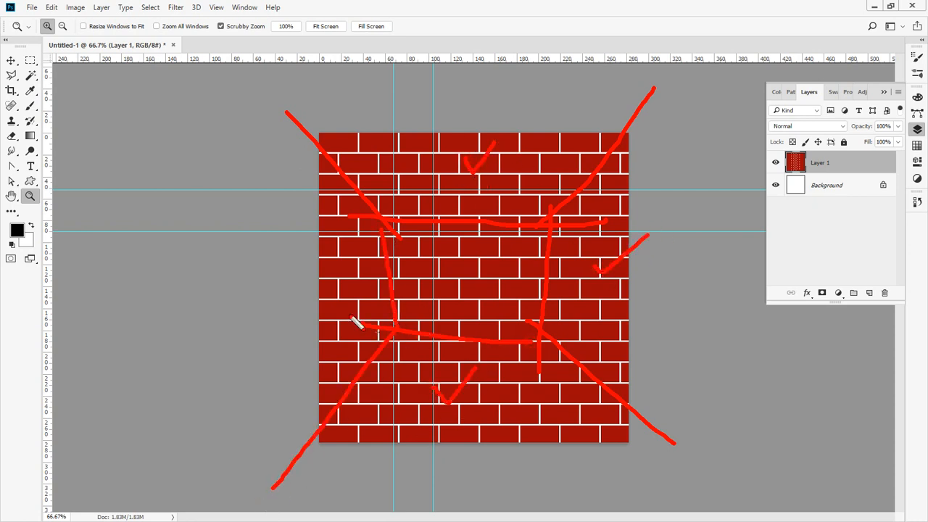
pyautogui.moveTo(312, 265); pyautogui.dragTo(351, 248)
pyautogui.moveTo(430, 258)
pyautogui.mouseDown()
pyautogui.moveTo(451, 282)
pyautogui.moveTo(476, 248)
pyautogui.mouseUp()
pyautogui.press('Escape')
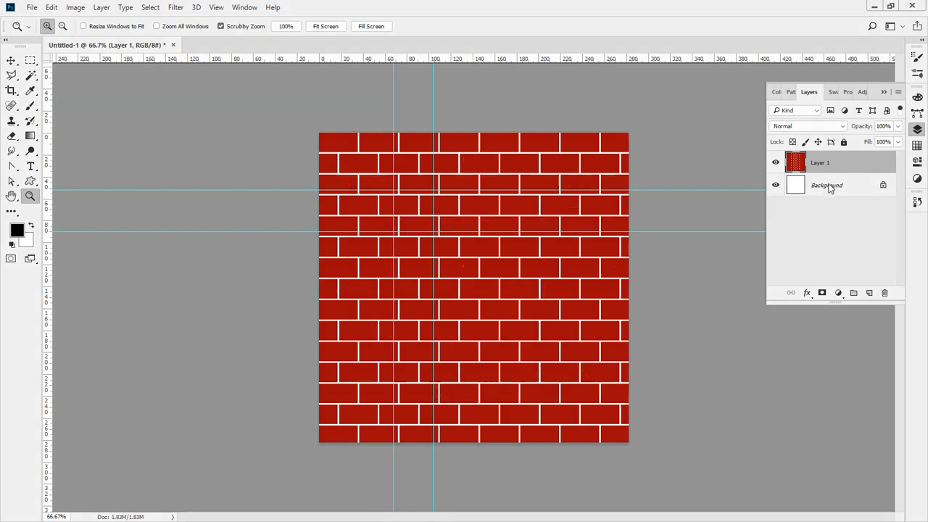
# - Duplicate the brick wall layer until there are four copies above the original
pyautogui.click(856, 158)
pyautogui.moveTo(860, 162); pyautogui.dragTo(868, 292)
pyautogui.keyDown('shift'); pyautogui.click(859, 186); pyautogui.keyUp('shift')
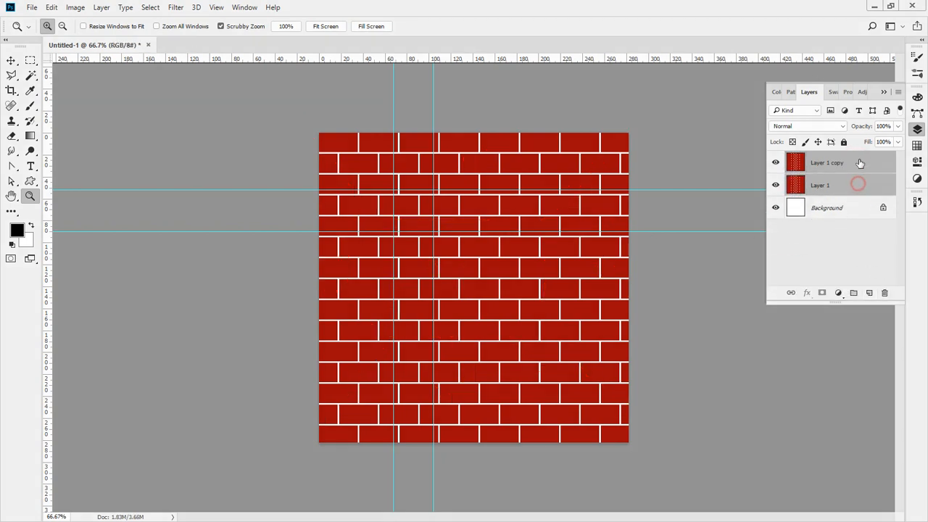
pyautogui.moveTo(859, 186); pyautogui.dragTo(868, 292)
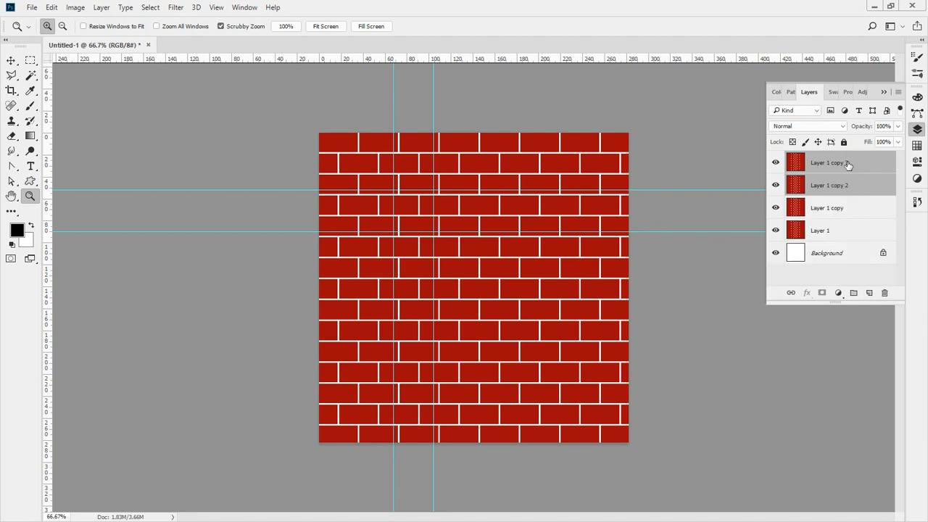
pyautogui.click(847, 165)
pyautogui.moveTo(864, 158); pyautogui.dragTo(856, 279)
pyautogui.moveTo(869, 290); pyautogui.dragTo(830, 364)
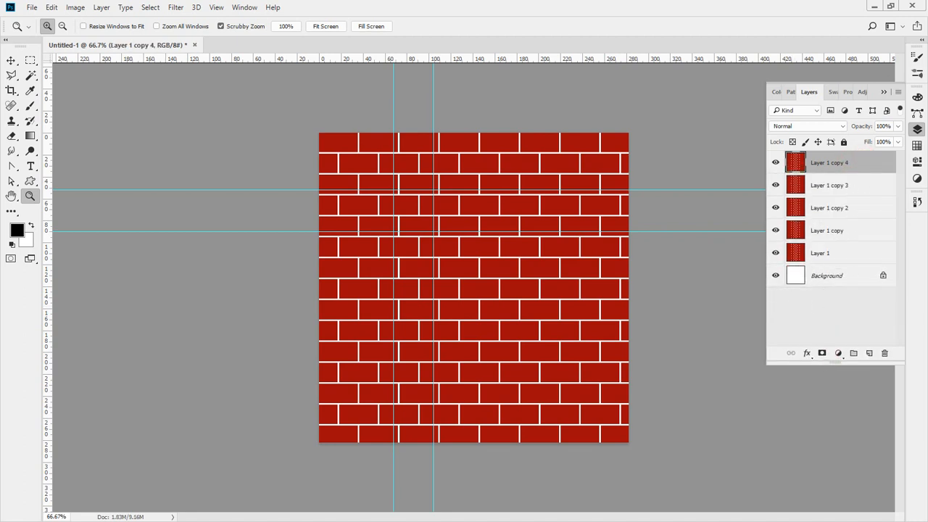
pyautogui.moveTo(814, 265)
pyautogui.mouseDown()
pyautogui.moveTo(760, 195)
pyautogui.moveTo(786, 139)
pyautogui.moveTo(847, 207)
pyautogui.moveTo(820, 258)
pyautogui.moveTo(765, 199)
pyautogui.moveTo(789, 133)
pyautogui.moveTo(839, 217)
pyautogui.moveTo(812, 274)
pyautogui.mouseUp()
pyautogui.press('Escape')
# - Remove the two vertical and two horizontal guides from the canvas
pyautogui.press('v')
pyautogui.moveTo(393, 112); pyautogui.dragTo(393, 58)
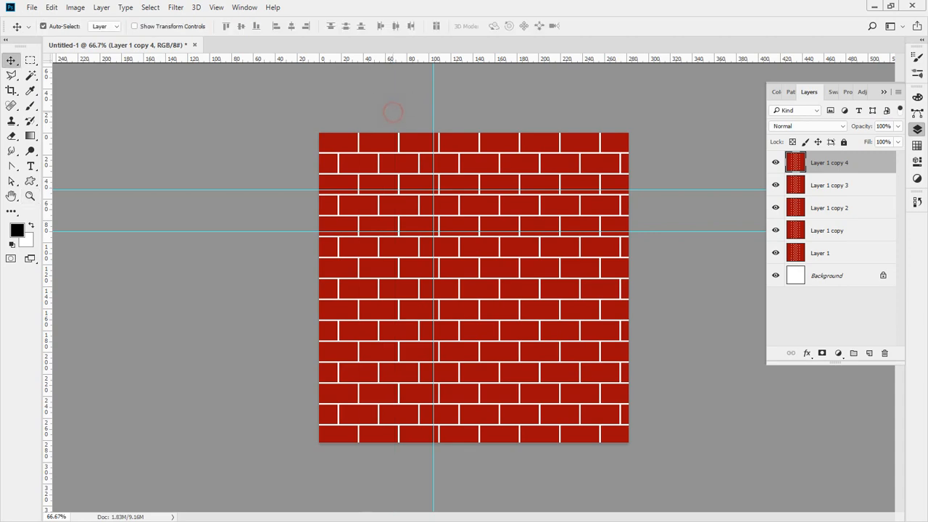
pyautogui.click(434, 113)
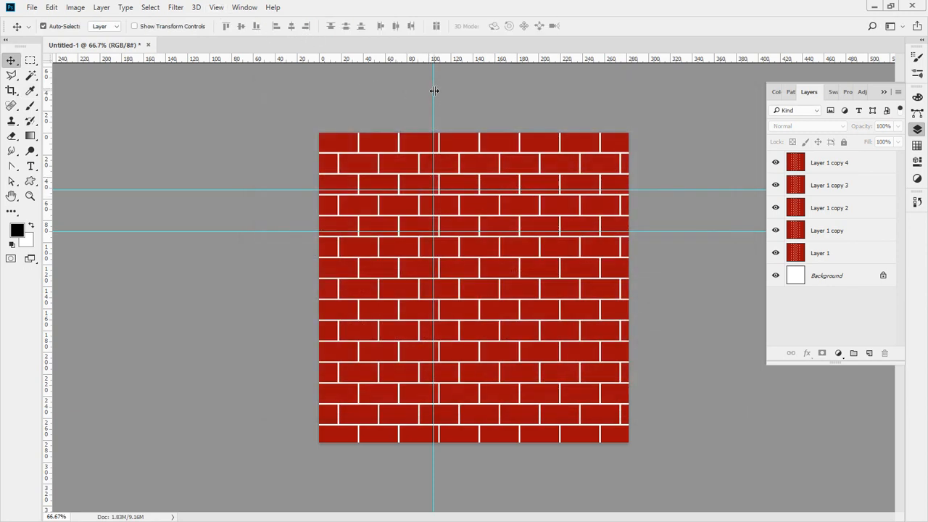
pyautogui.moveTo(433, 91); pyautogui.dragTo(407, 58)
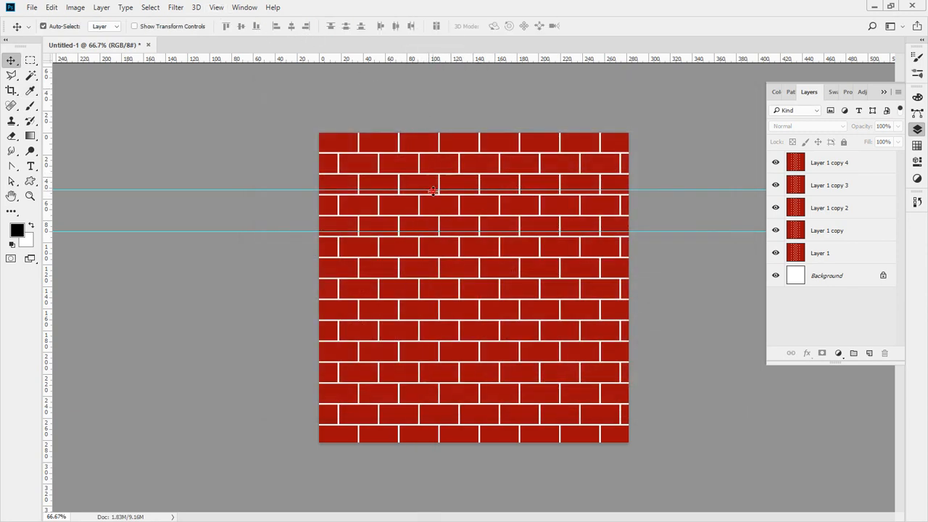
pyautogui.moveTo(432, 190); pyautogui.dragTo(444, 42)
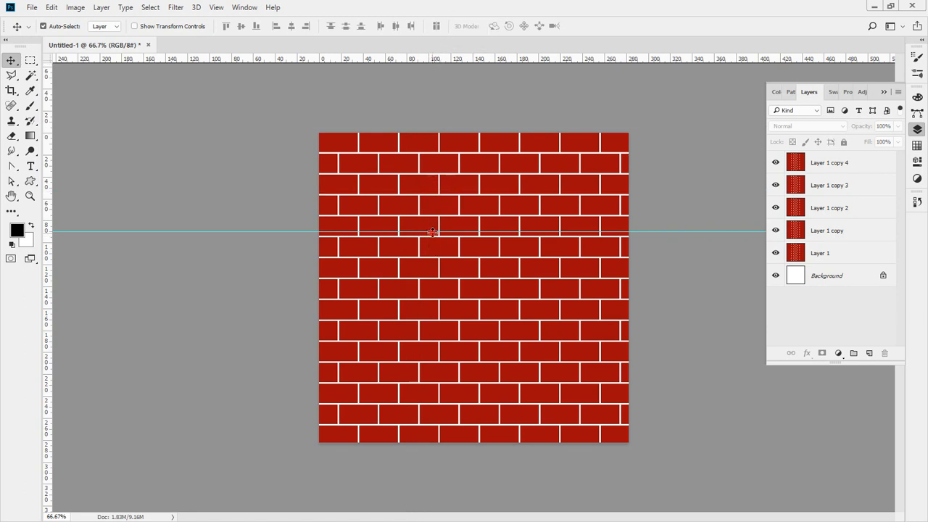
pyautogui.moveTo(432, 232); pyautogui.dragTo(448, 18)
# - Place four guides along the edges of a rectangular selection drawn mid-canvas, and make the topmost brick layer active
pyautogui.click(30, 60)
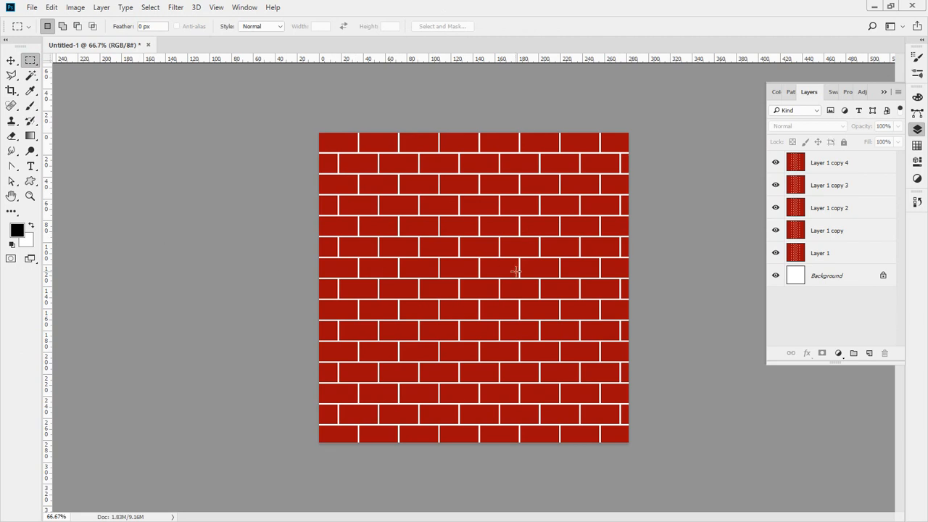
pyautogui.moveTo(480, 285); pyautogui.dragTo(400, 135)
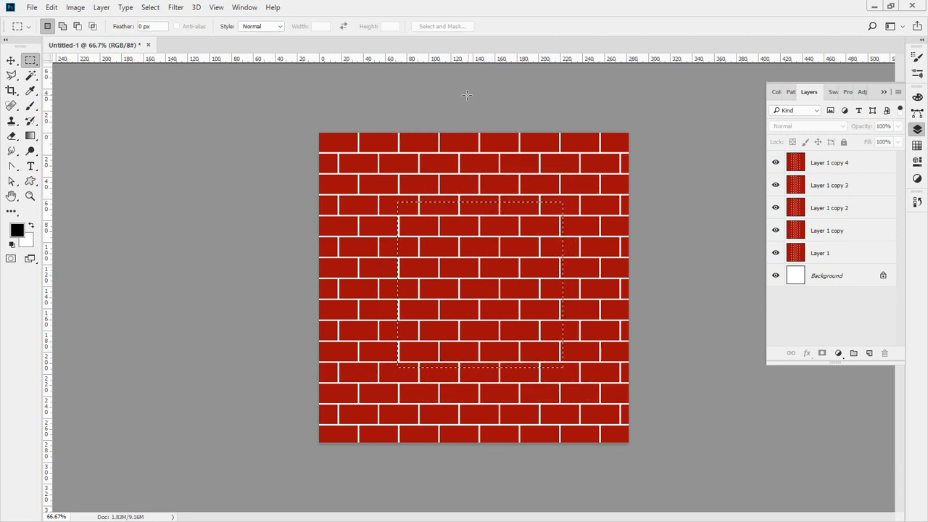
pyautogui.moveTo(476, 58); pyautogui.dragTo(489, 202)
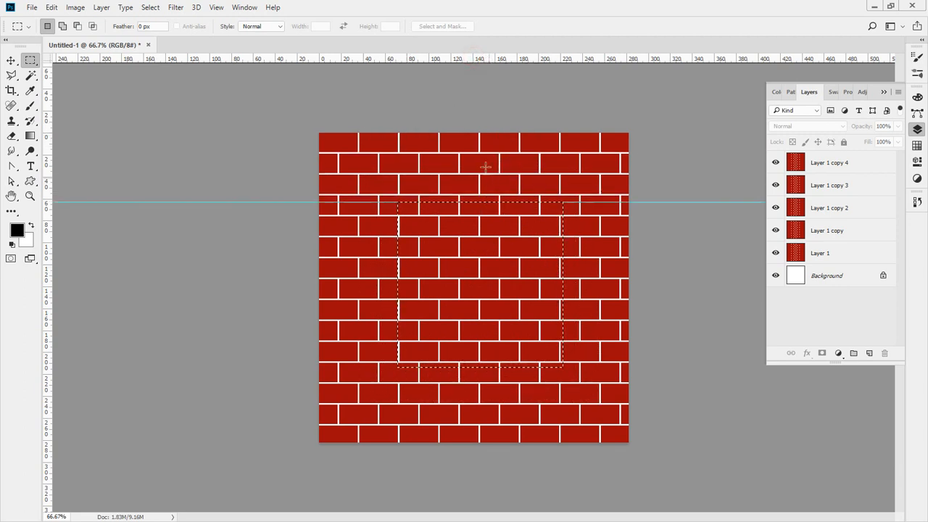
pyautogui.moveTo(472, 61); pyautogui.dragTo(503, 367)
pyautogui.moveTo(48, 313); pyautogui.dragTo(397, 312)
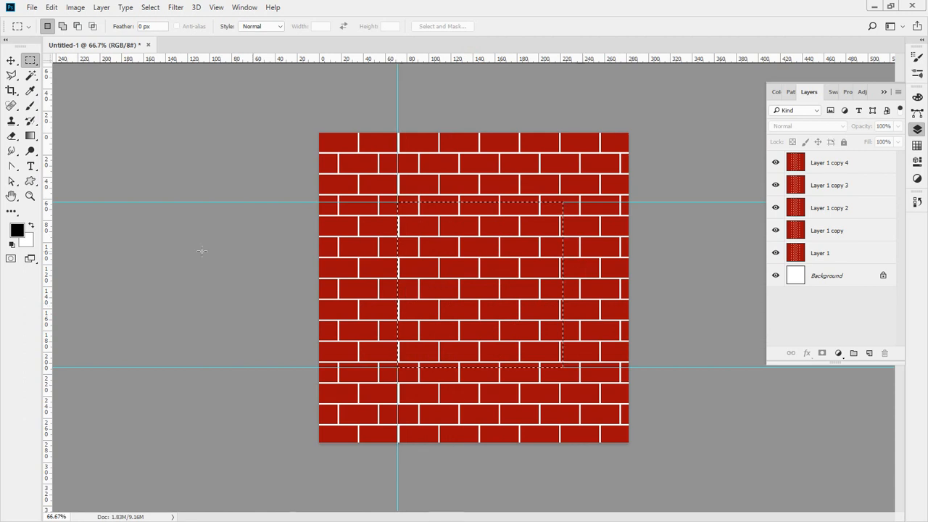
pyautogui.moveTo(49, 264); pyautogui.dragTo(562, 265)
pyautogui.click(819, 163)
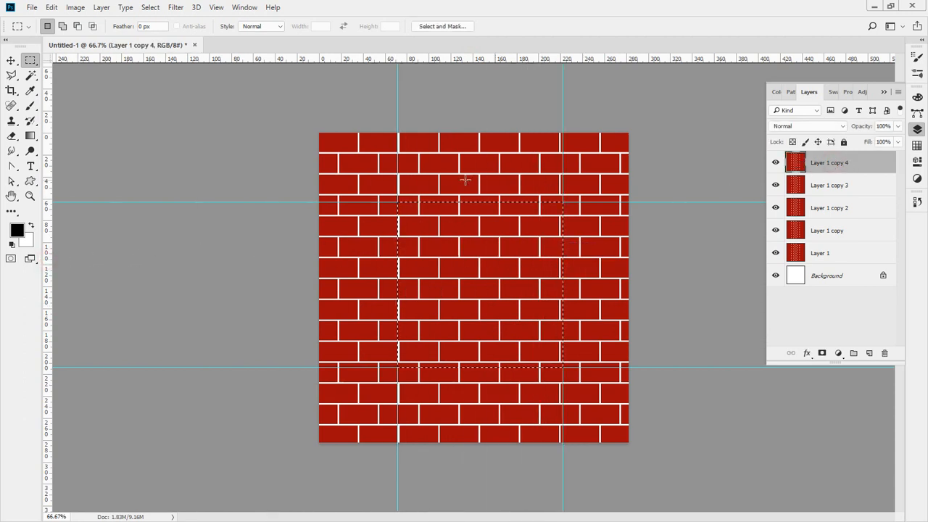
pyautogui.moveTo(485, 111)
pyautogui.mouseDown()
pyautogui.moveTo(473, 142)
pyautogui.moveTo(463, 132)
pyautogui.moveTo(485, 145)
pyautogui.mouseUp()
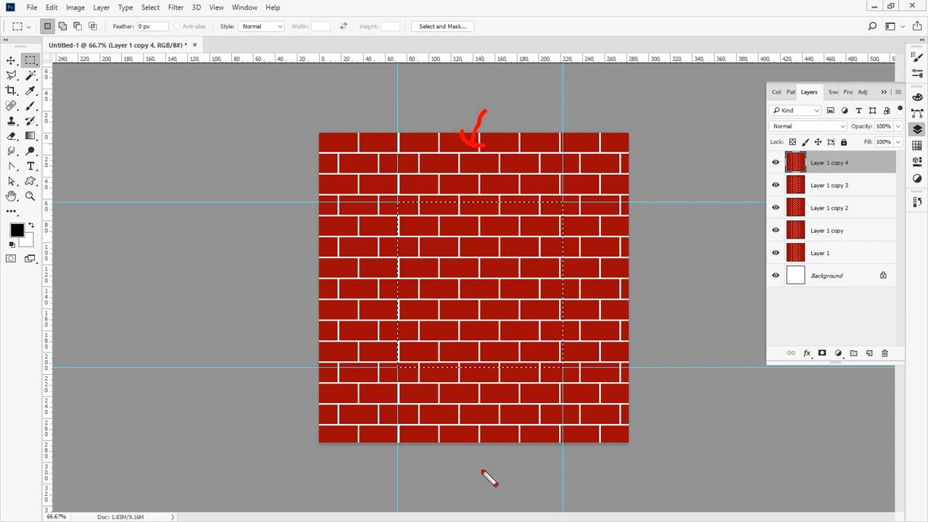
pyautogui.moveTo(481, 470)
pyautogui.mouseDown()
pyautogui.moveTo(481, 435)
pyautogui.moveTo(467, 435)
pyautogui.moveTo(500, 438)
pyautogui.mouseUp()
pyautogui.moveTo(672, 262); pyautogui.dragTo(622, 285)
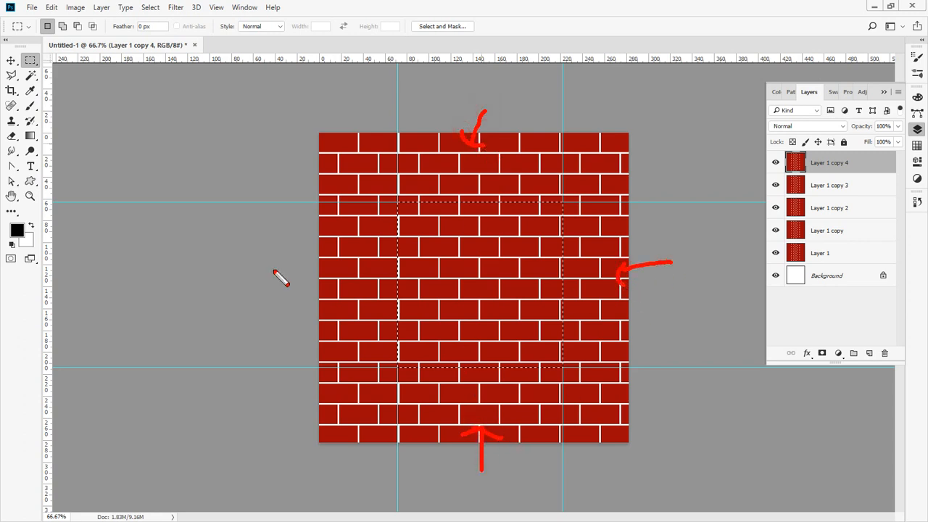
pyautogui.moveTo(274, 270)
pyautogui.mouseDown()
pyautogui.moveTo(305, 259)
pyautogui.moveTo(303, 285)
pyautogui.mouseUp()
pyautogui.press('Escape')
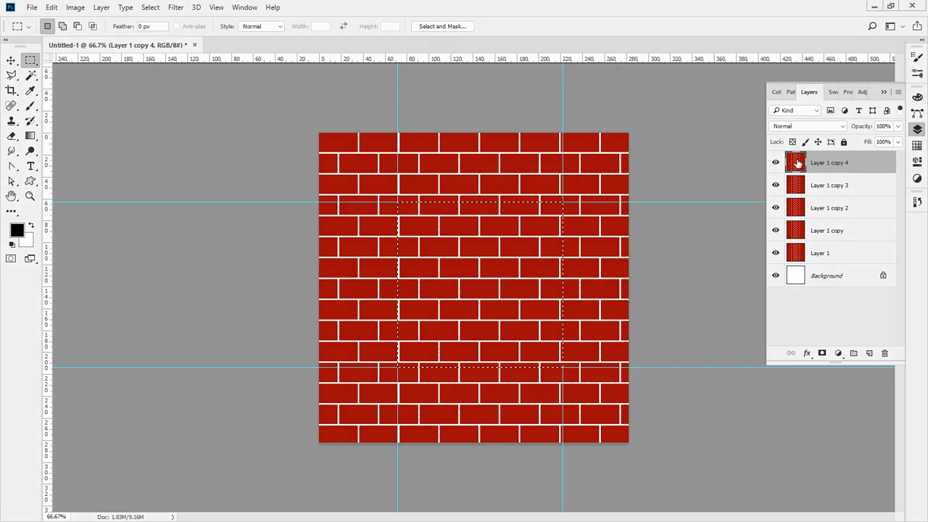
pyautogui.hotkey('ctrl', 't')
pyautogui.press('Return')
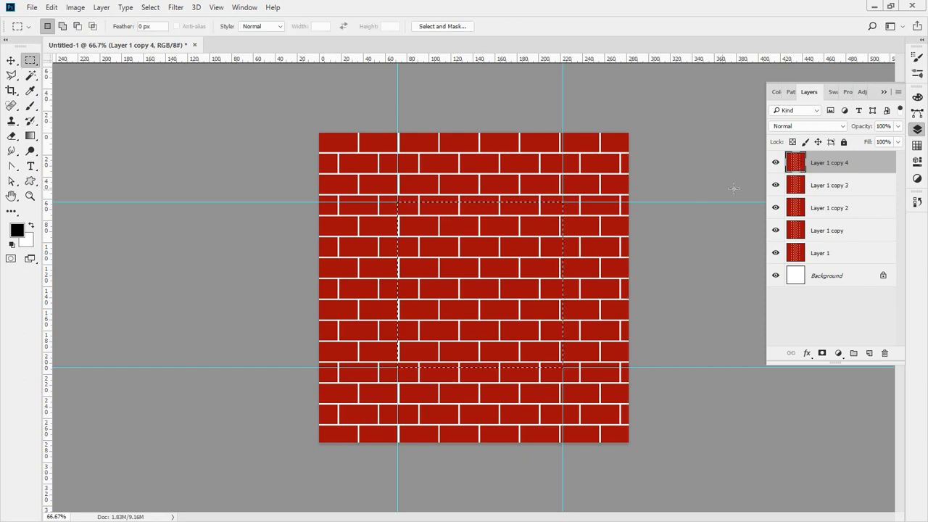
# - Shape Layer 1 copy 4 into a ceiling with 22.38% height and its lower edge narrowed in perspective, and remove the left vertical guide
pyautogui.click(437, 236)
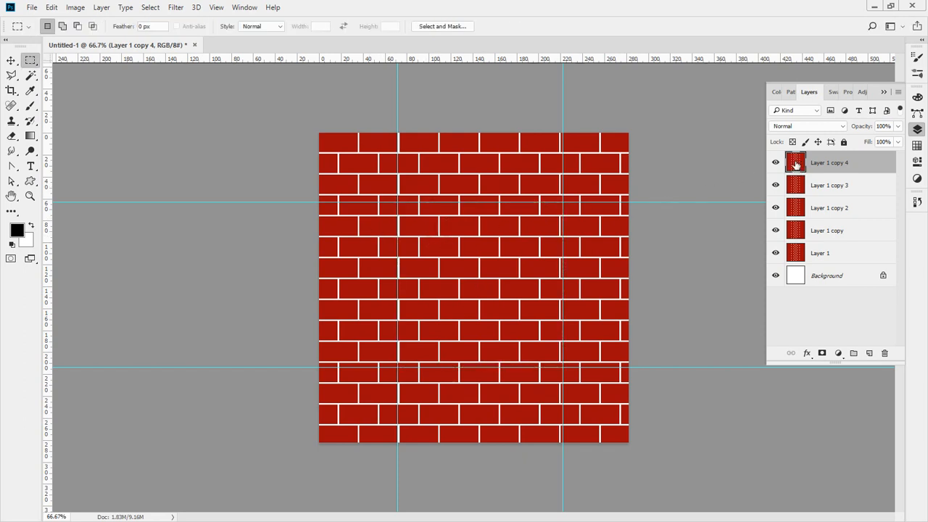
pyautogui.hotkey('ctrl', 't')
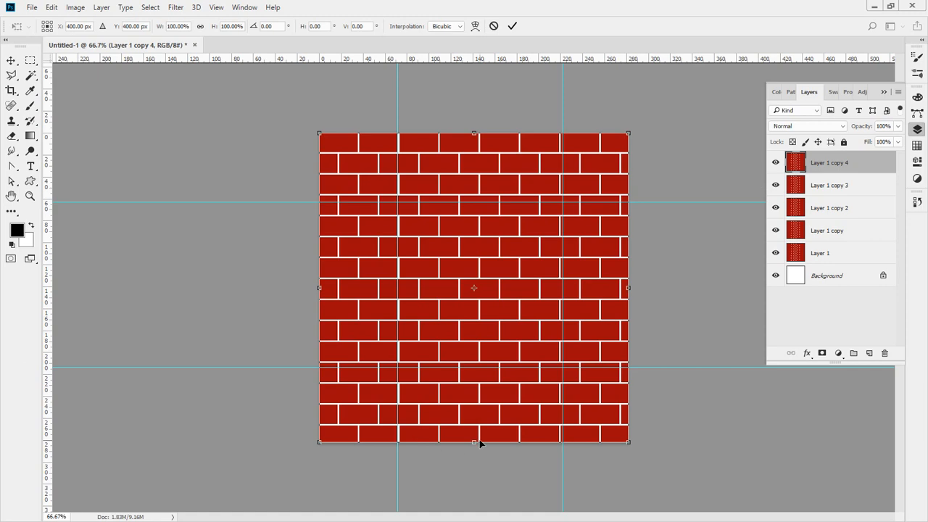
pyautogui.moveTo(474, 442); pyautogui.dragTo(500, 201)
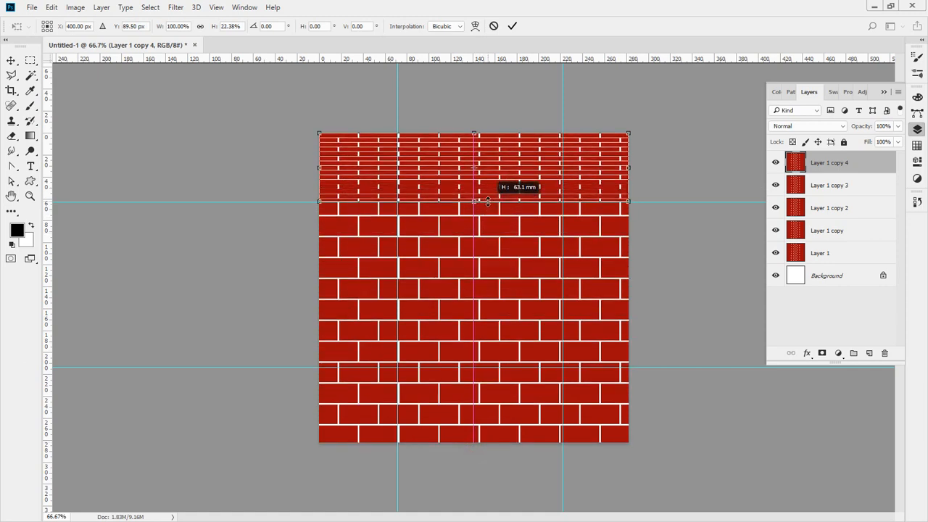
pyautogui.rightClick(529, 176)
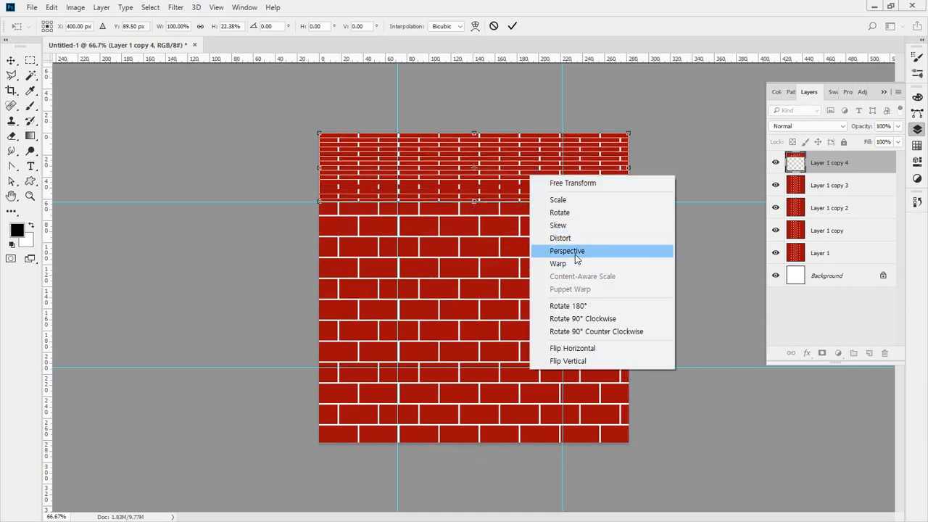
pyautogui.click(549, 250)
pyautogui.moveTo(626, 201); pyautogui.dragTo(561, 207)
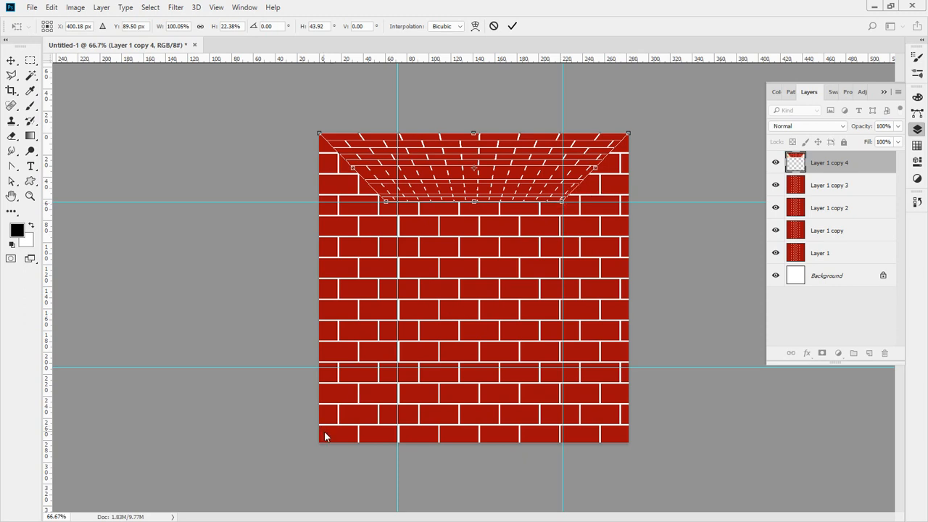
pyautogui.press('Return')
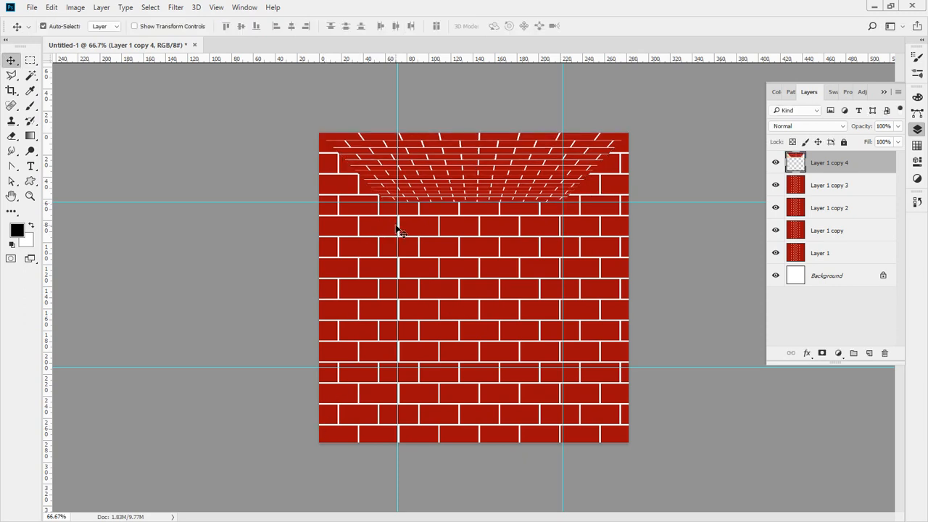
pyautogui.moveTo(397, 226); pyautogui.dragTo(45, 221)
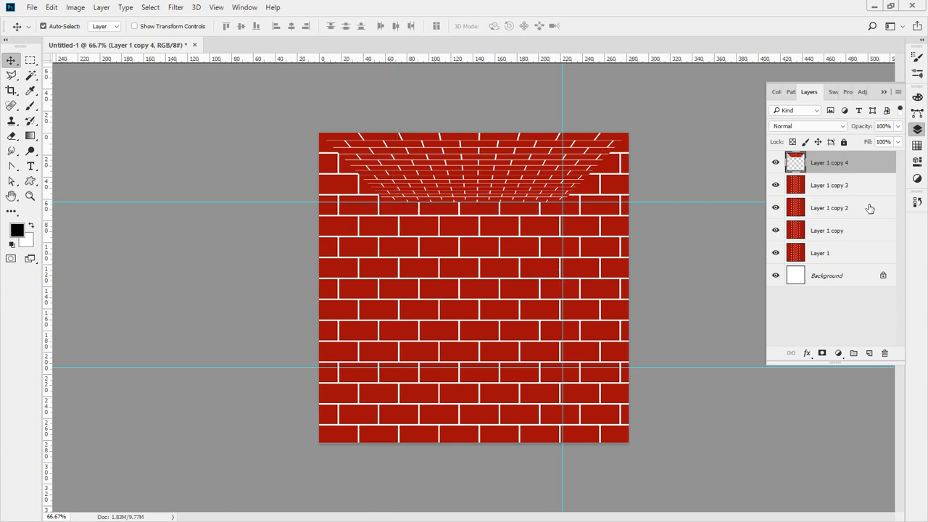
# - Shape Layer 1 copy 3 into the floor by scaling its height to 24.25% from the lower edge and narrowing its upper edge in perspective
pyautogui.click(844, 185)
pyautogui.hotkey('ctrl', 't')
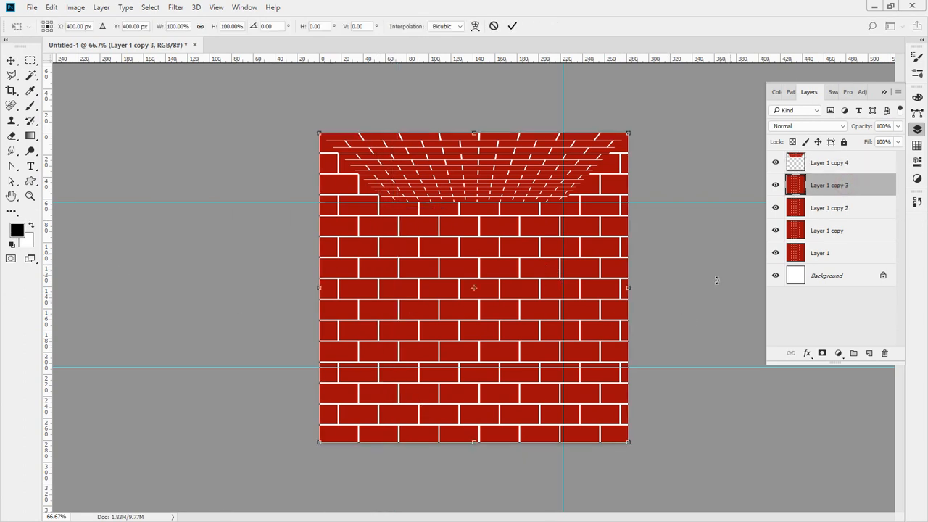
pyautogui.rightClick(491, 384)
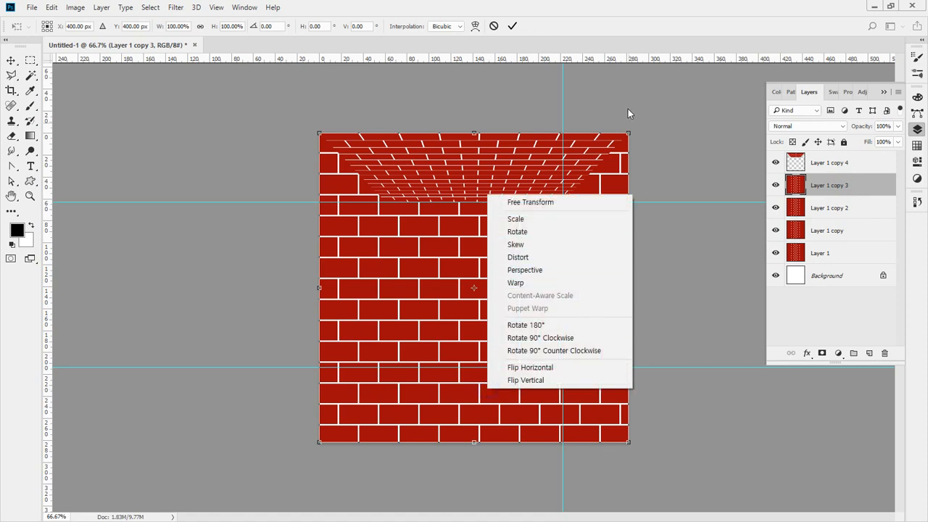
pyautogui.click(629, 26)
pyautogui.moveTo(473, 134); pyautogui.dragTo(481, 370)
pyautogui.rightClick(600, 371)
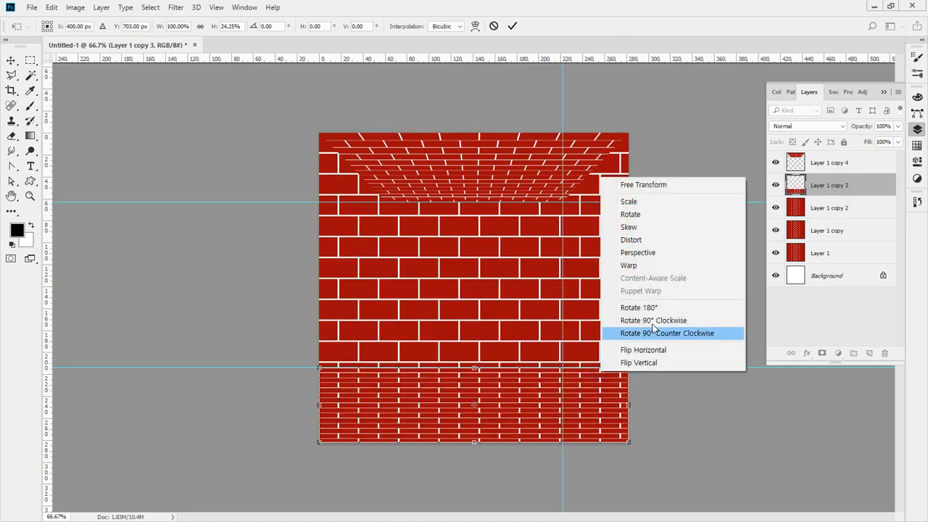
pyautogui.click(658, 255)
pyautogui.moveTo(627, 368); pyautogui.dragTo(571, 370)
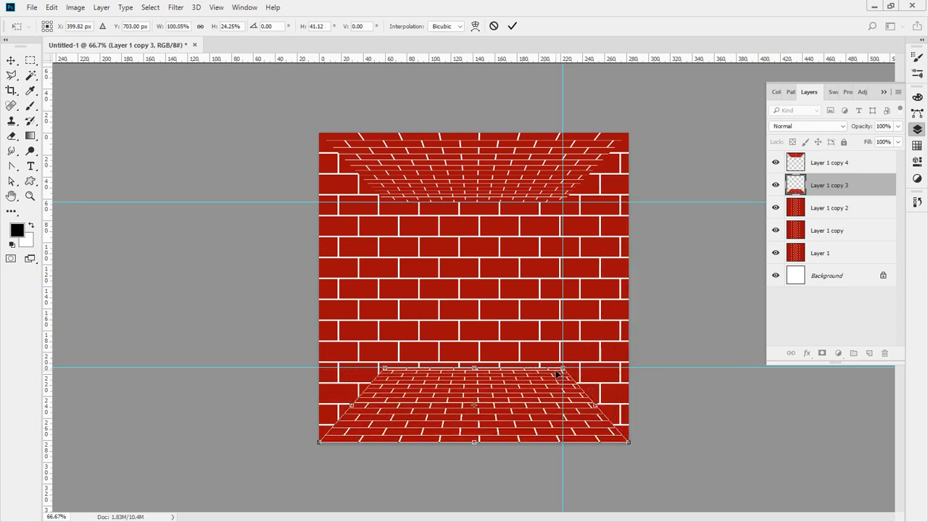
pyautogui.press('Return')
# - Shape Layer 1 copy 2 into the left wall by scaling its width to 21% and shortening its inner edge in perspective
pyautogui.click(802, 212)
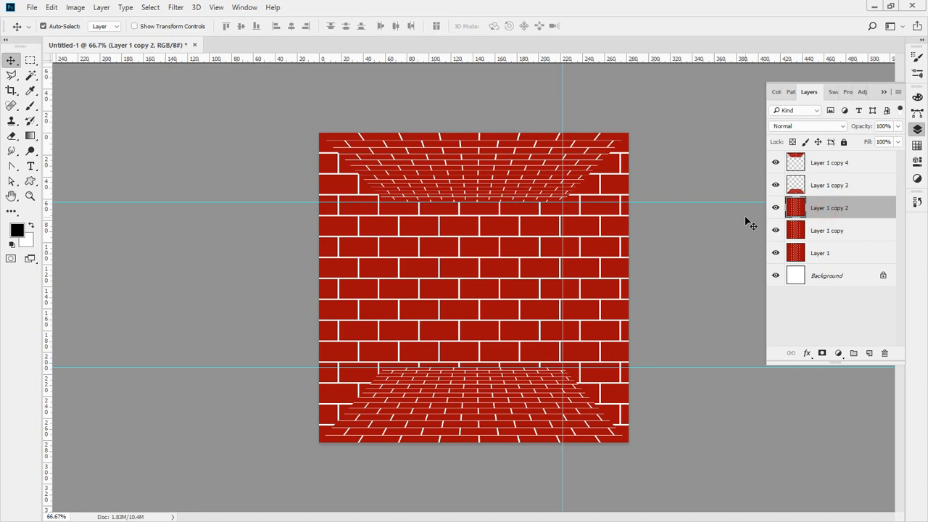
pyautogui.hotkey('ctrl', 't')
pyautogui.moveTo(623, 289); pyautogui.dragTo(382, 287)
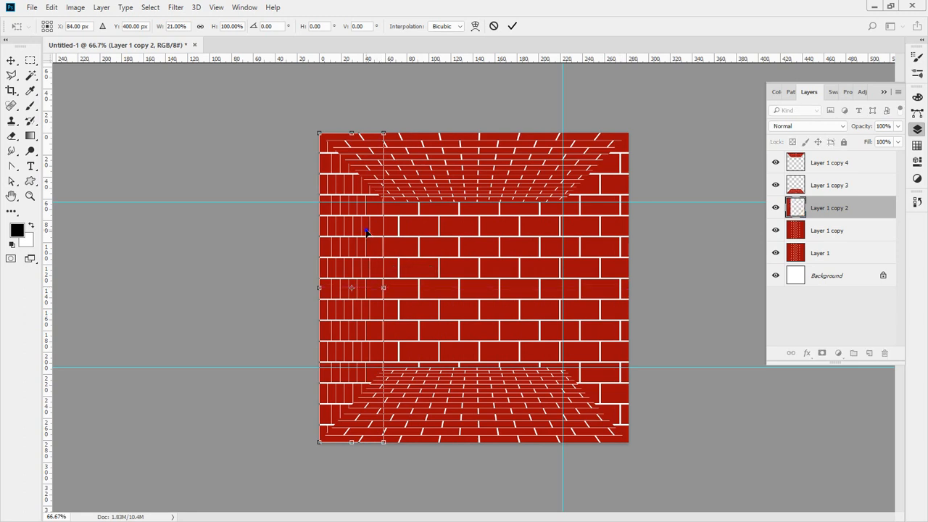
pyautogui.rightClick(365, 230)
pyautogui.click(417, 311)
pyautogui.moveTo(385, 135); pyautogui.dragTo(387, 209)
pyautogui.press('Return')
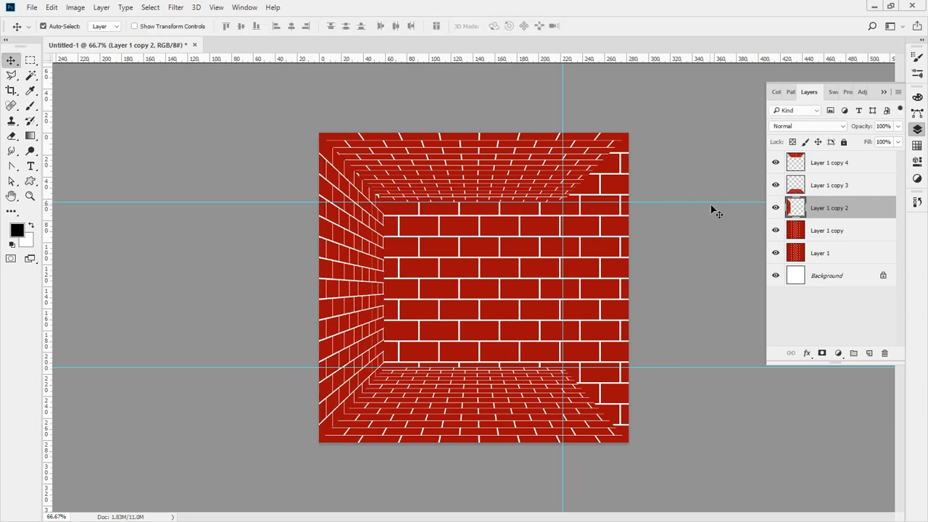
# - Shape Layer 1 copy into the right wall by scaling its width to 21.25% up to the guide and shortening its inner edge in perspective
pyautogui.click(795, 232)
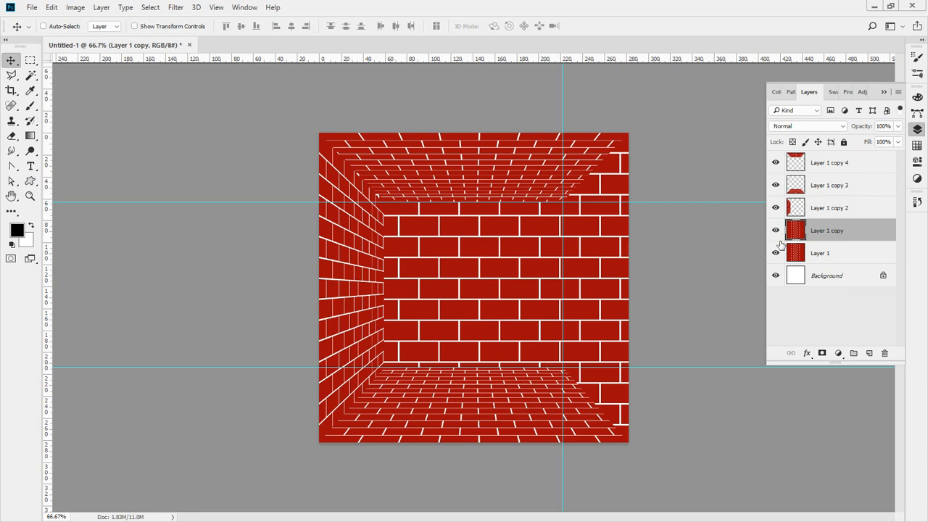
pyautogui.hotkey('ctrl', 't')
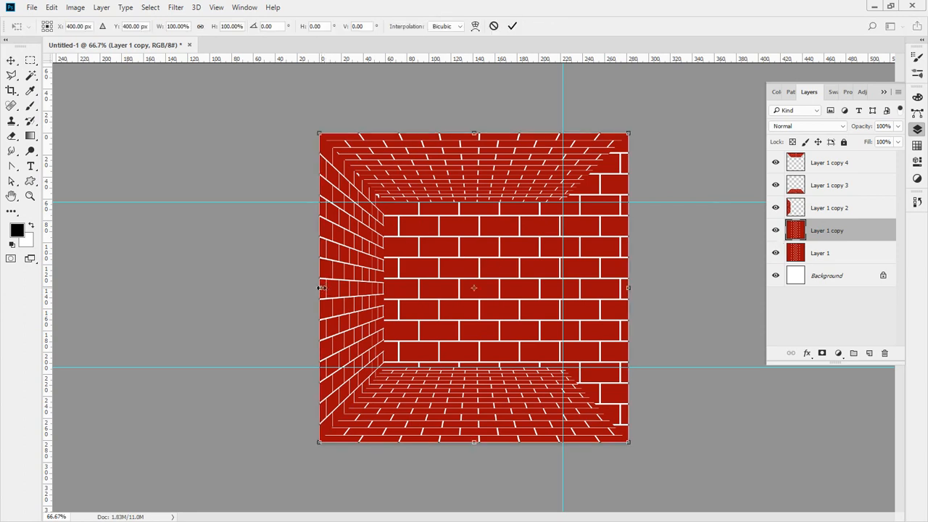
pyautogui.moveTo(319, 288); pyautogui.dragTo(563, 288)
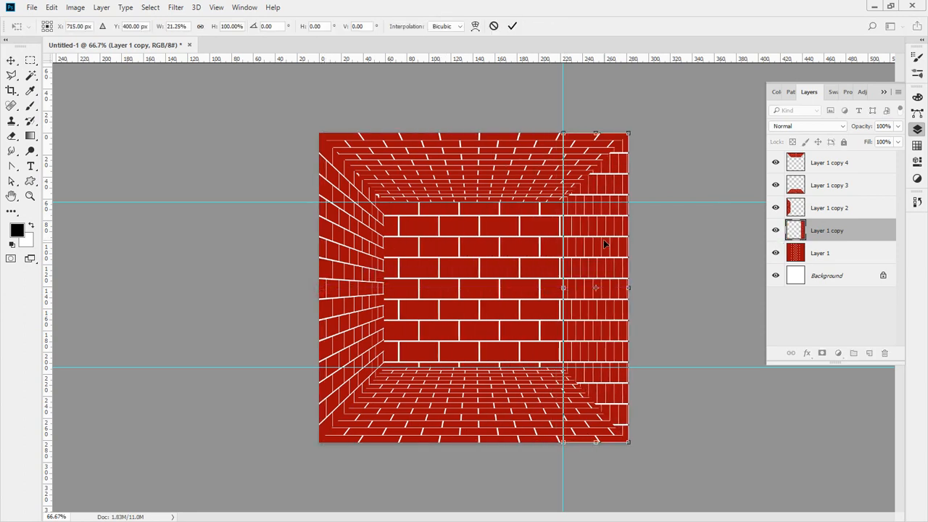
pyautogui.rightClick(603, 239)
pyautogui.click(661, 317)
pyautogui.moveTo(563, 135); pyautogui.dragTo(566, 203)
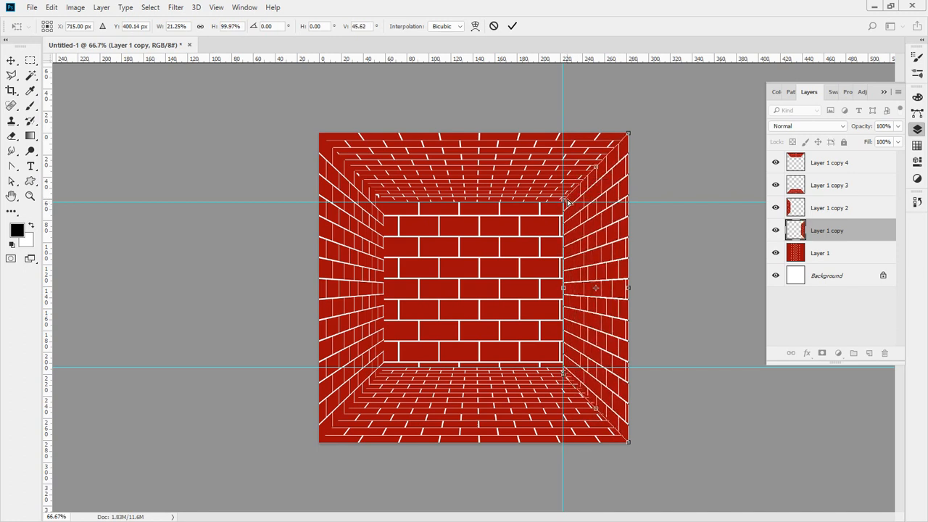
pyautogui.press('Return')
# - Scale the original Layer 1 to 58.25% about its centre to form the room's back wall
pyautogui.click(822, 254)
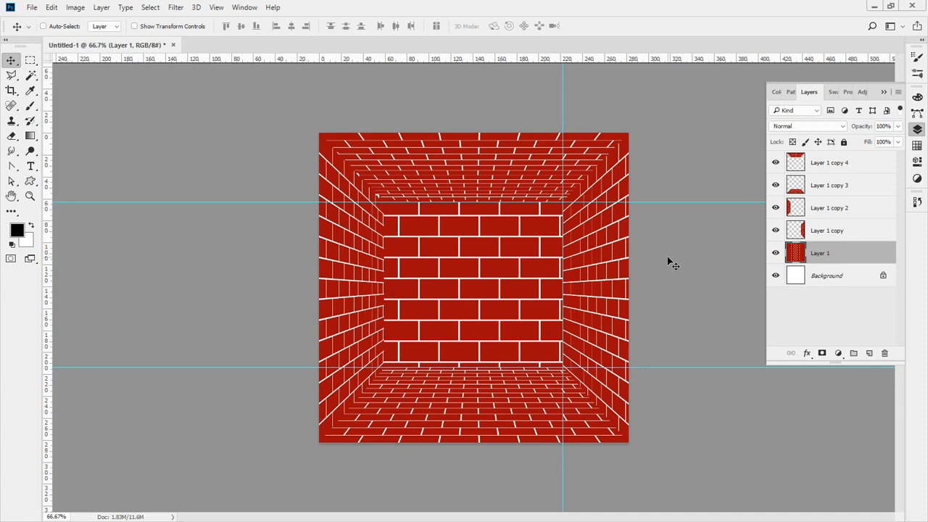
pyautogui.hotkey('ctrl', 't')
pyautogui.moveTo(629, 134); pyautogui.dragTo(563, 197)
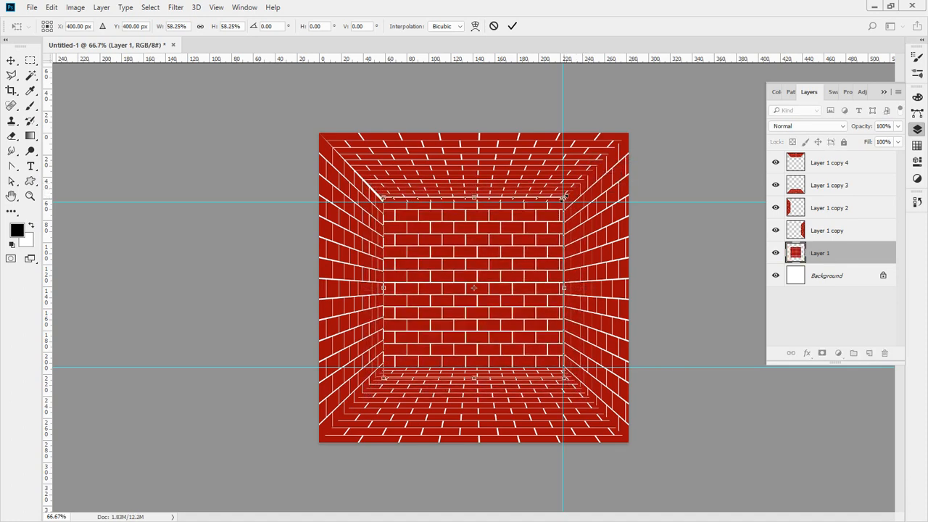
pyautogui.press('Return')
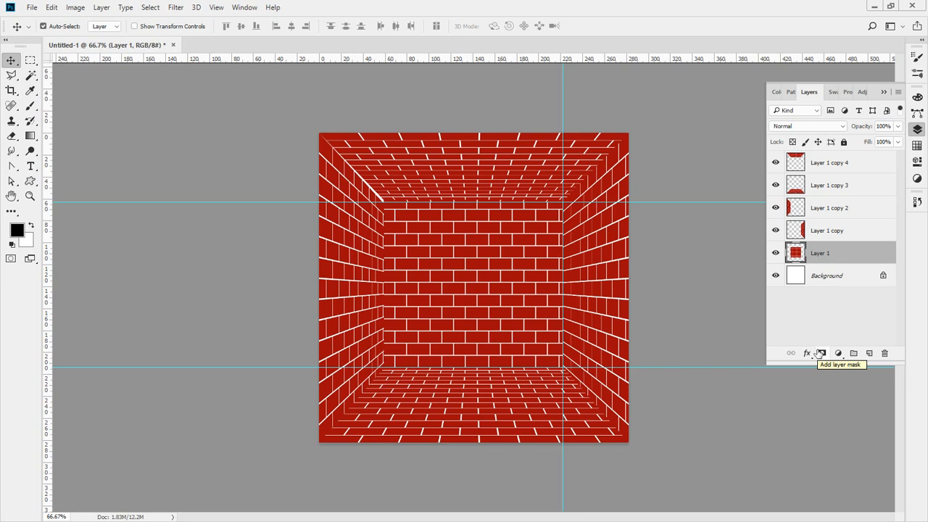
# - Activate the Dodge tool and show the tools grouped with it
pyautogui.press('ctrl')
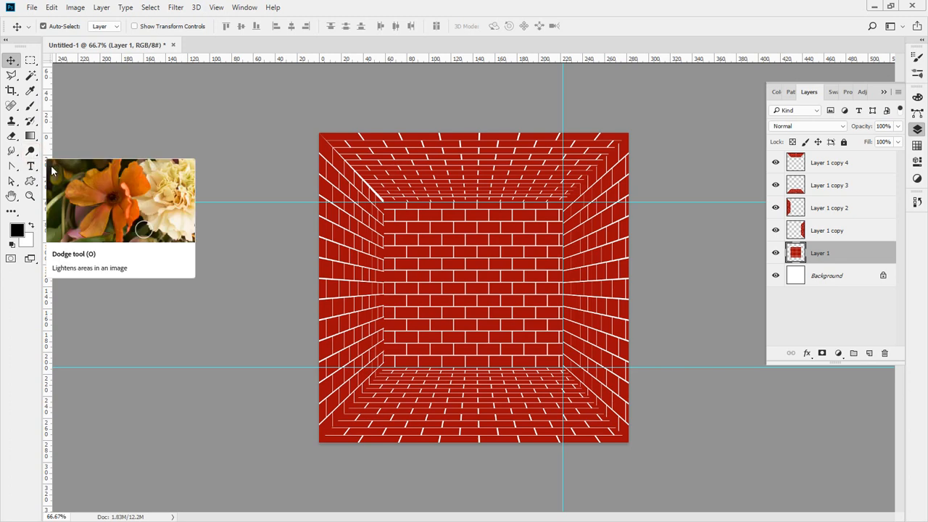
pyautogui.click(32, 153)
pyautogui.click(29, 156)
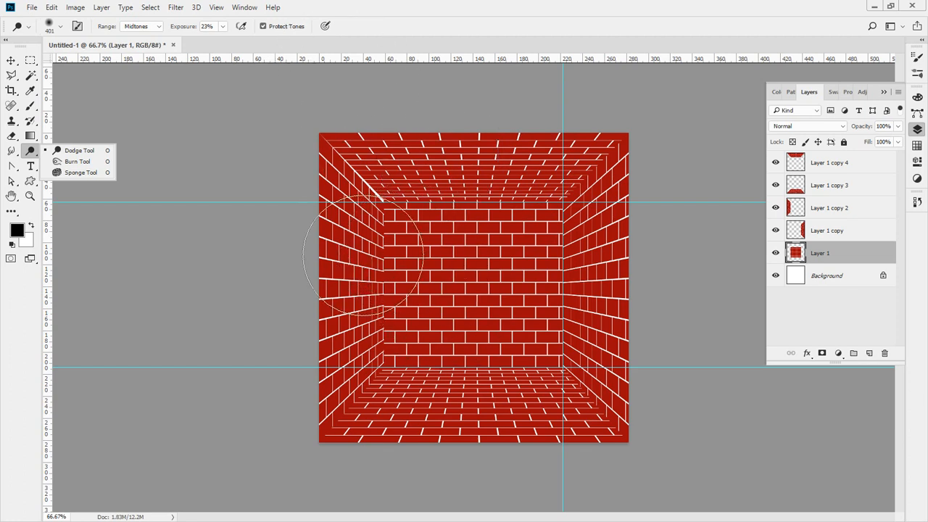
pyautogui.moveTo(290, 109)
pyautogui.mouseDown()
pyautogui.moveTo(274, 317)
pyautogui.moveTo(277, 121)
pyautogui.mouseUp()
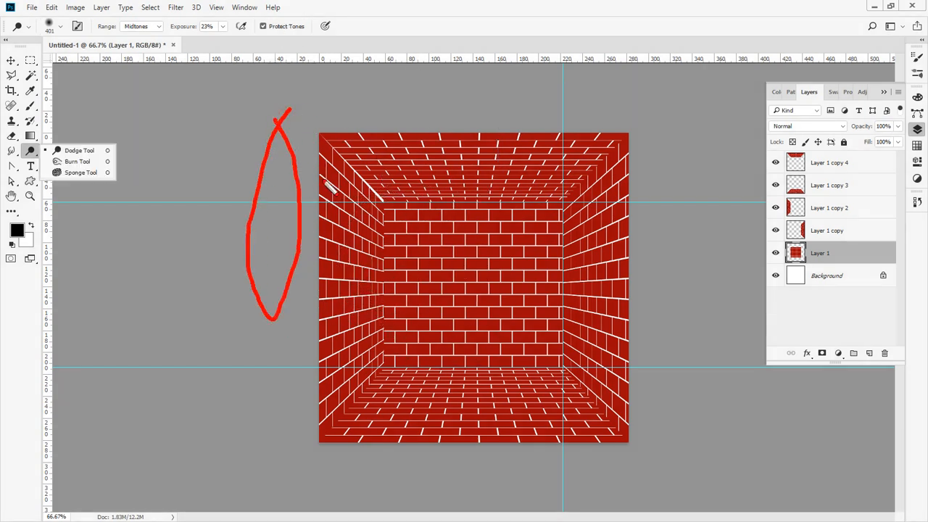
pyautogui.moveTo(336, 145)
pyautogui.mouseDown()
pyautogui.moveTo(356, 365)
pyautogui.moveTo(243, 74)
pyautogui.mouseUp()
pyautogui.press('e')
pyautogui.moveTo(389, 164)
pyautogui.mouseDown()
pyautogui.moveTo(368, 297)
pyautogui.moveTo(442, 393)
pyautogui.moveTo(578, 333)
pyautogui.moveTo(425, 155)
pyautogui.mouseUp()
pyautogui.press('Escape')
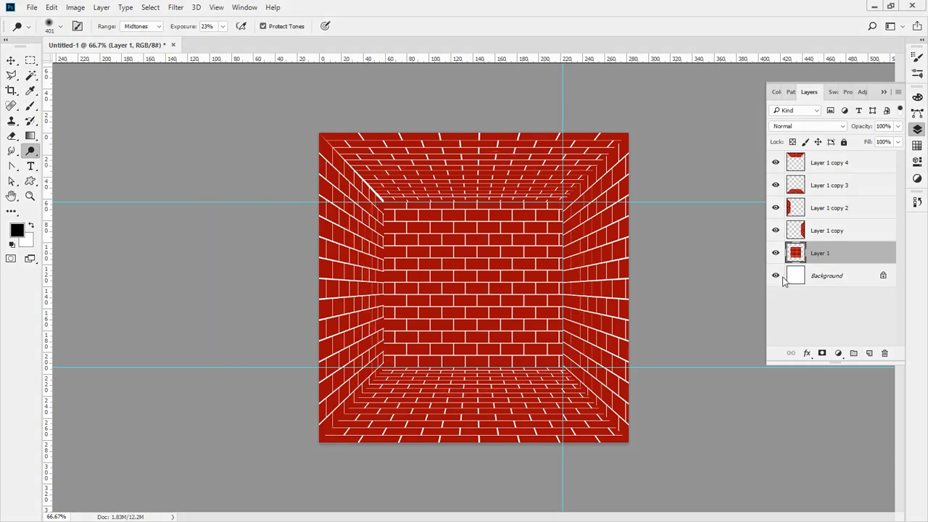
# - Darken the inner edge of the brick ceiling on Layer 1 copy 4 with the Burn tool at 100% exposure
pyautogui.click(793, 163)
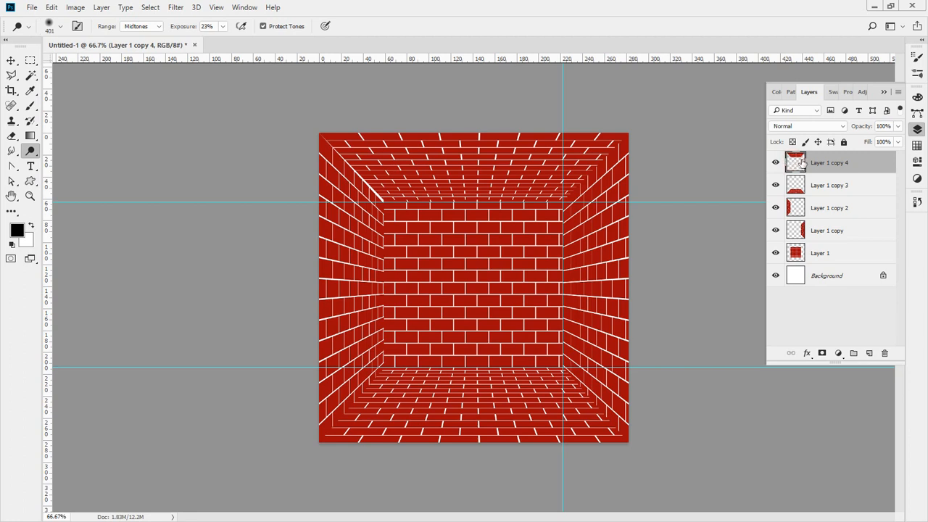
pyautogui.click(31, 151)
pyautogui.click(72, 162)
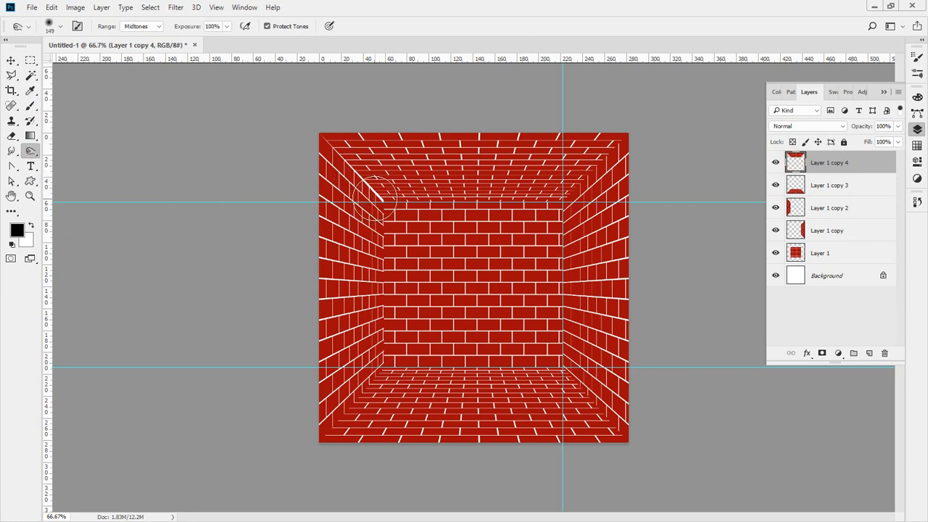
pyautogui.moveTo(374, 197)
pyautogui.mouseDown()
pyautogui.moveTo(531, 198)
pyautogui.moveTo(611, 187)
pyautogui.mouseUp()
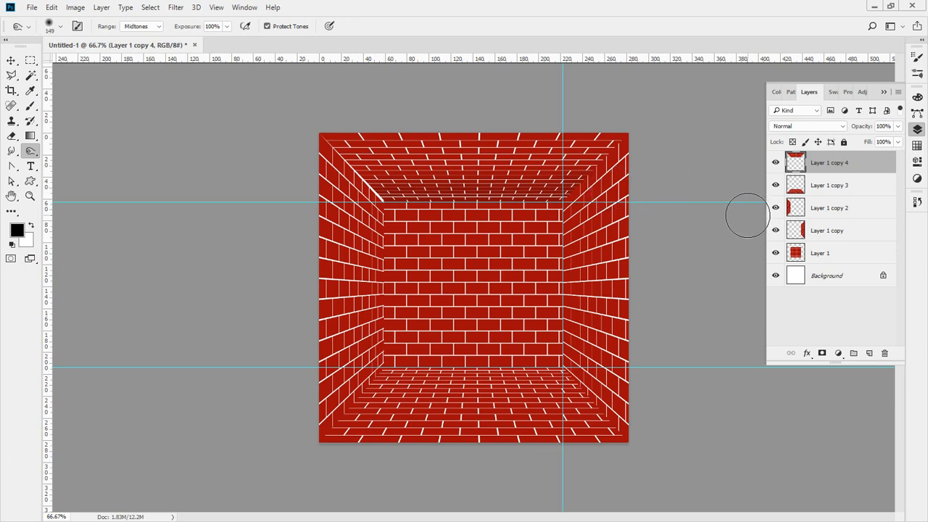
# - Burn the inner edges of the floor, right wall and left wall on their own Layer 1 copy layers
pyautogui.click(821, 189)
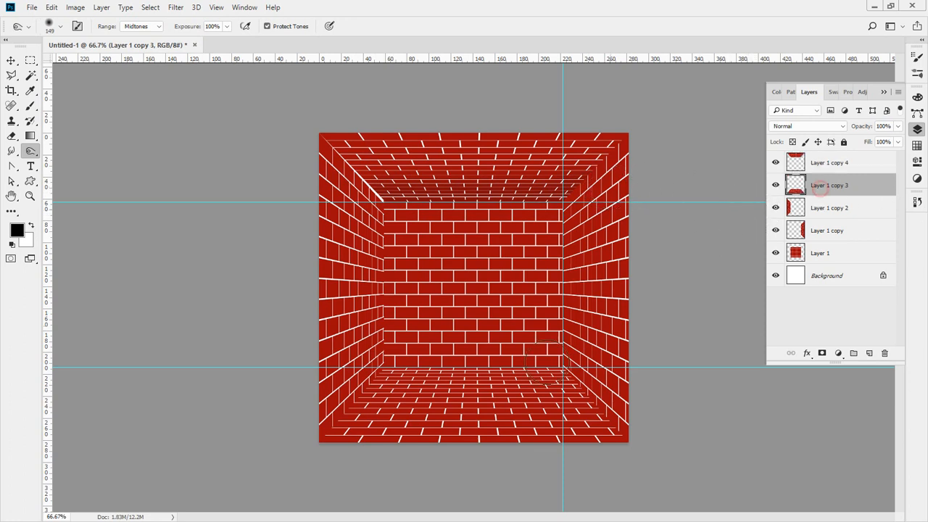
pyautogui.click(856, 234)
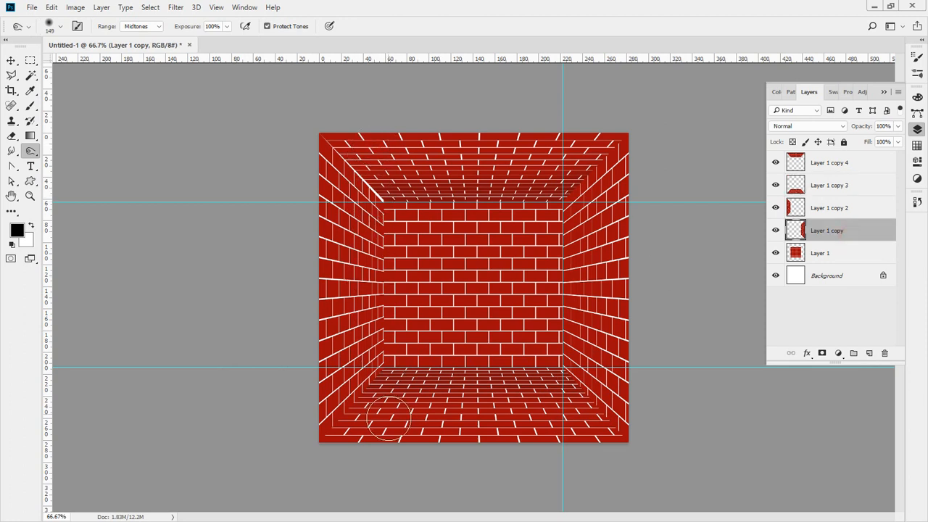
pyautogui.moveTo(563, 183)
pyautogui.mouseDown()
pyautogui.moveTo(581, 415)
pyautogui.moveTo(569, 458)
pyautogui.mouseUp()
pyautogui.click(830, 254)
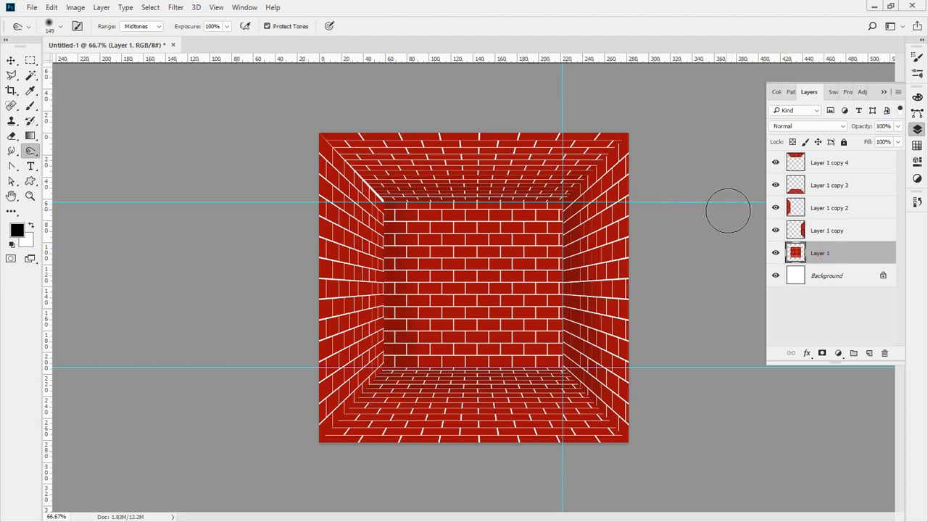
pyautogui.click(814, 206)
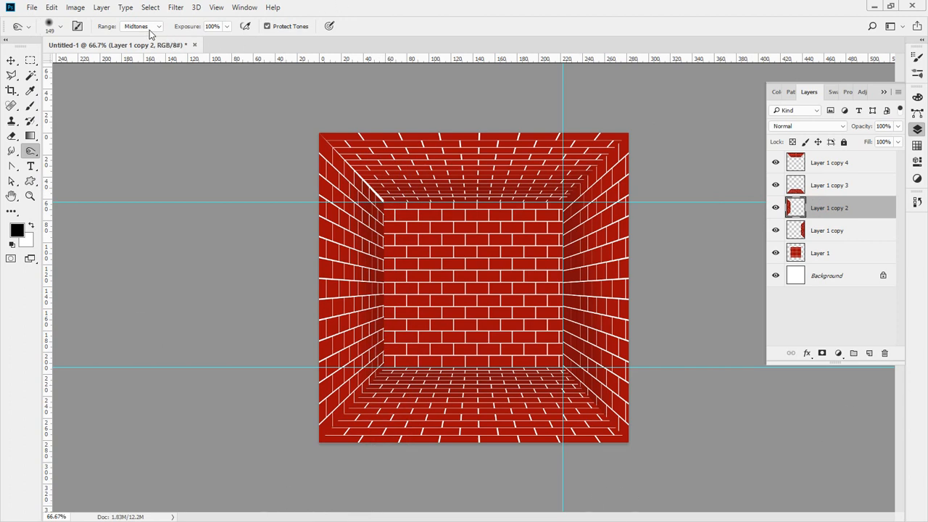
# - Lower the Burn exposure to 35% and deepen the shading on the left wall, right wall, floor and ceiling layers
pyautogui.moveTo(226, 26); pyautogui.dragTo(187, 45)
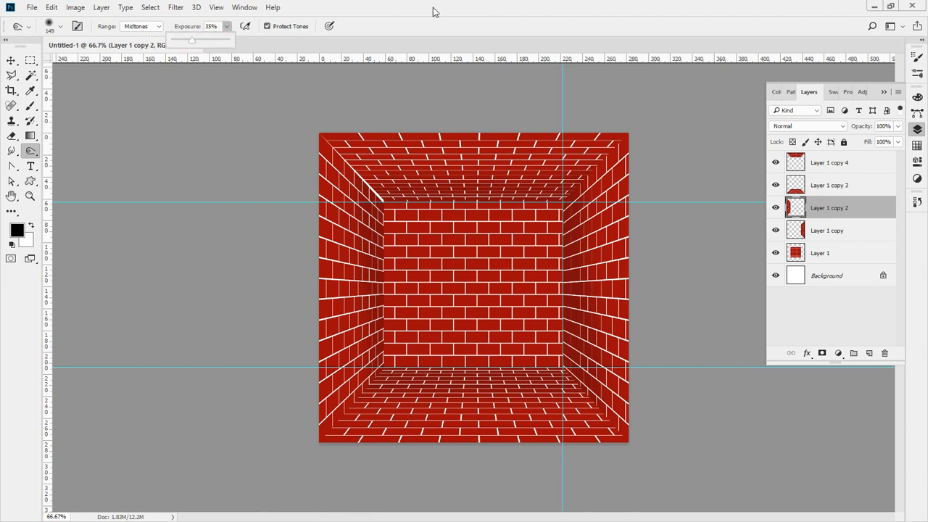
pyautogui.click(456, 6)
pyautogui.moveTo(363, 183)
pyautogui.mouseDown()
pyautogui.moveTo(374, 416)
pyautogui.moveTo(376, 321)
pyautogui.moveTo(357, 171)
pyautogui.moveTo(340, 282)
pyautogui.moveTo(354, 409)
pyautogui.mouseUp()
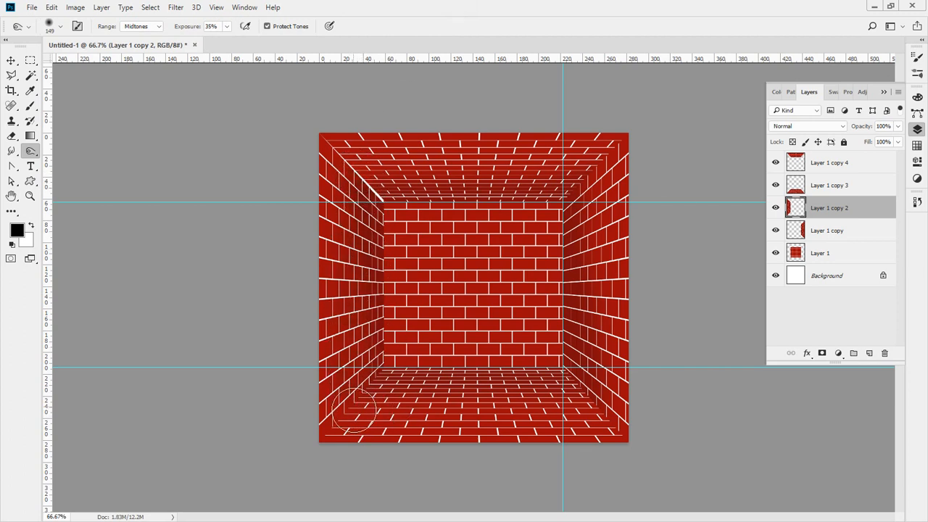
pyautogui.click(814, 231)
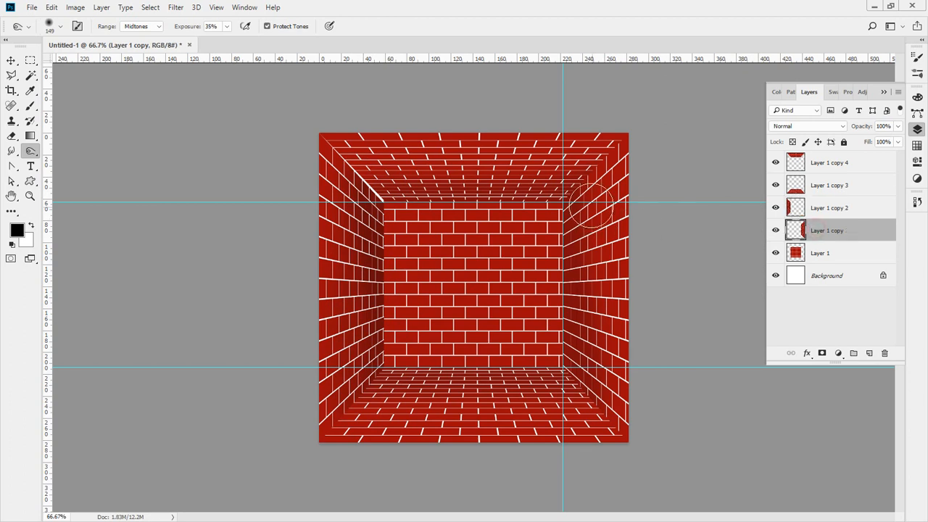
pyautogui.click(823, 185)
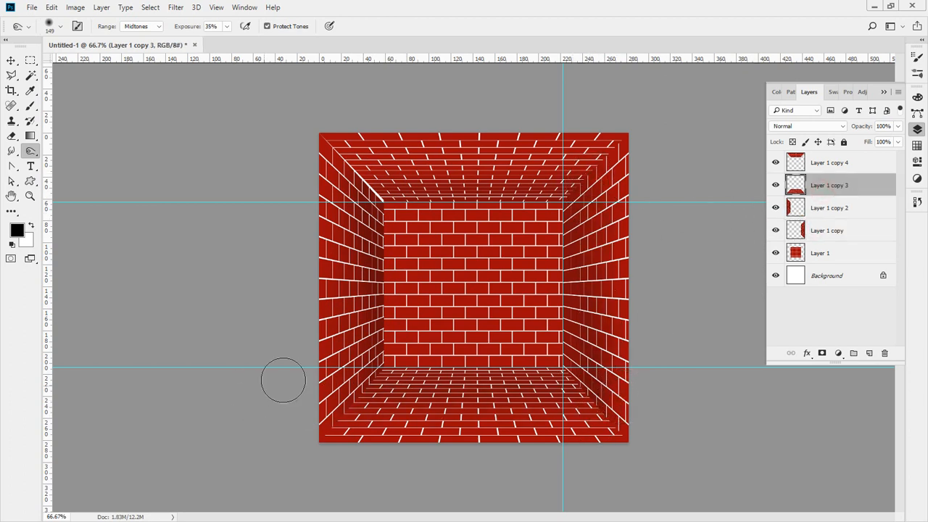
pyautogui.click(843, 163)
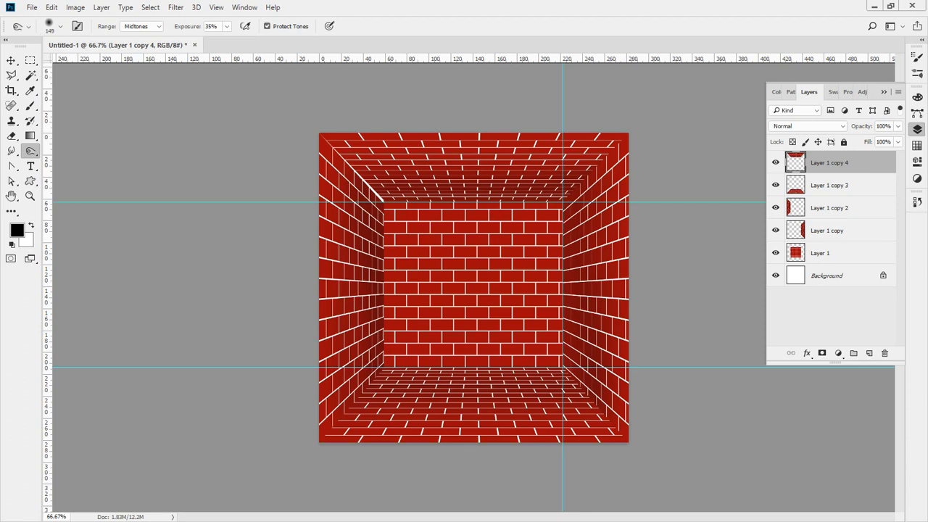
# - Close the brick room document without saving its changes
pyautogui.click(194, 45)
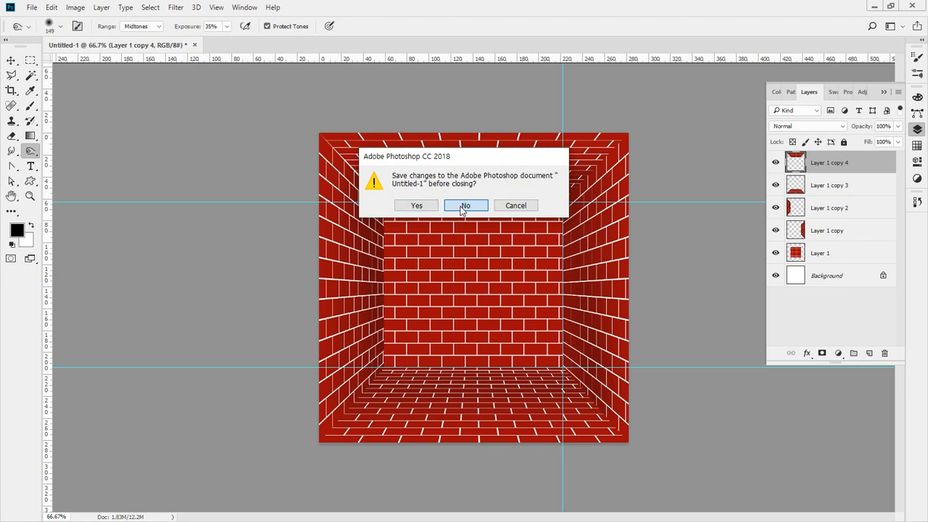
pyautogui.click(461, 207)
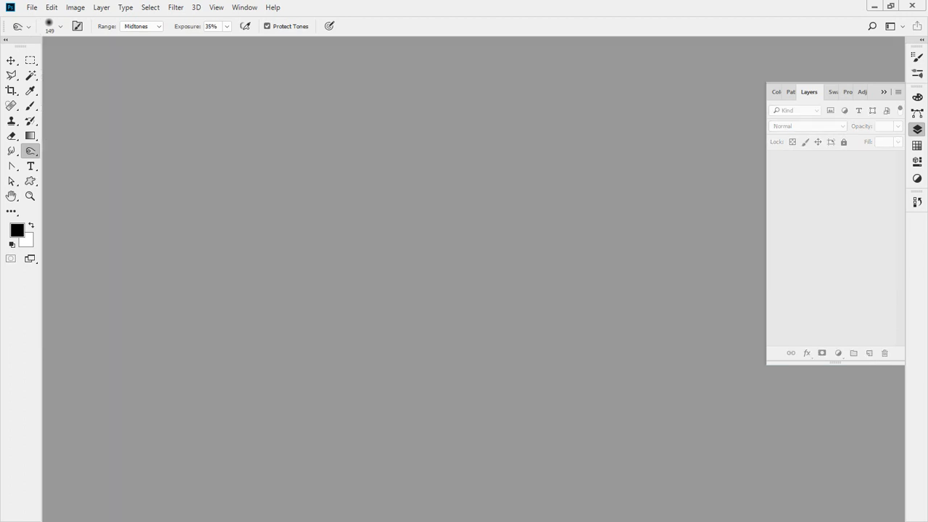
pyautogui.moveTo(0, 81); pyautogui.dragTo(319, 83)
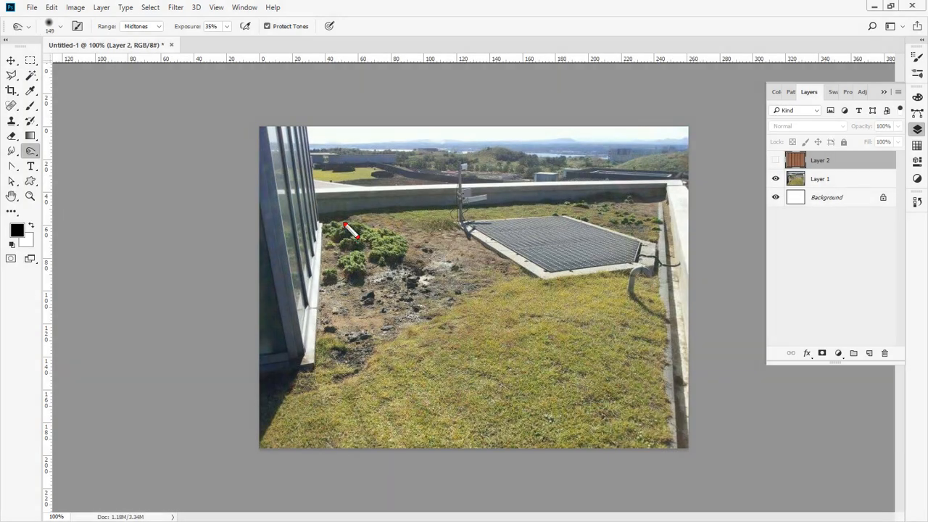
pyautogui.moveTo(324, 214)
pyautogui.mouseDown()
pyautogui.moveTo(438, 213)
pyautogui.moveTo(570, 190)
pyautogui.mouseUp()
pyautogui.moveTo(648, 196)
pyautogui.mouseDown()
pyautogui.moveTo(371, 216)
pyautogui.moveTo(313, 266)
pyautogui.moveTo(308, 368)
pyautogui.moveTo(258, 377)
pyautogui.moveTo(251, 456)
pyautogui.moveTo(665, 446)
pyautogui.moveTo(678, 305)
pyautogui.moveTo(661, 196)
pyautogui.moveTo(649, 194)
pyautogui.mouseUp()
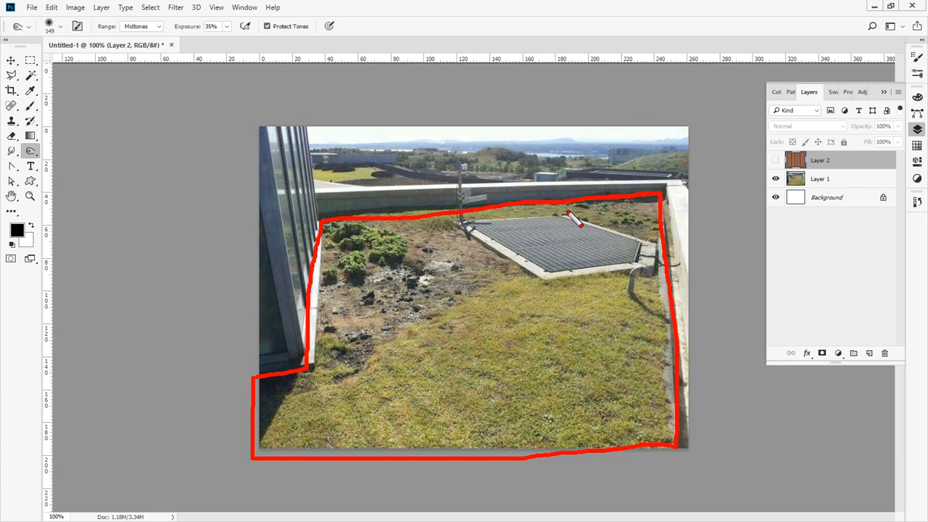
pyautogui.press('Escape')
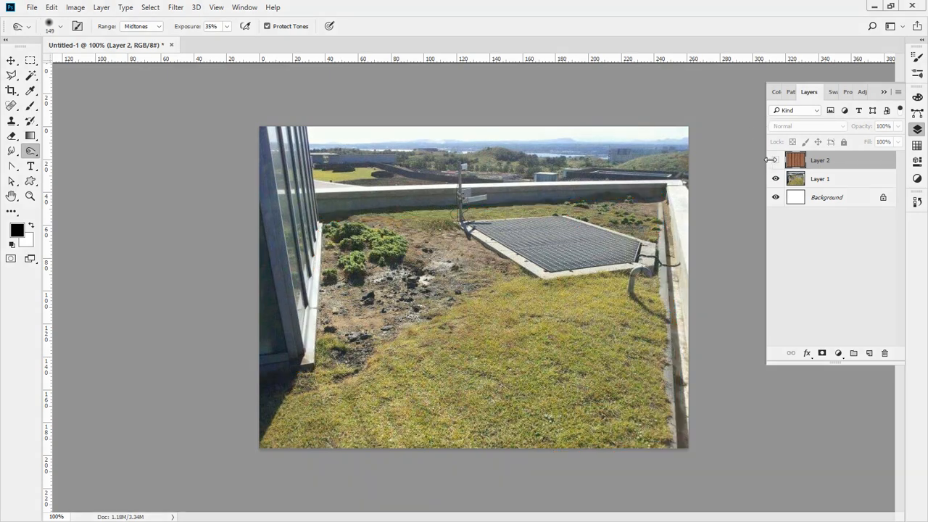
# - Show the wood texture on Layer 2, scale it to about 31% and place it over the middle of the rooftop photo
pyautogui.click(775, 160)
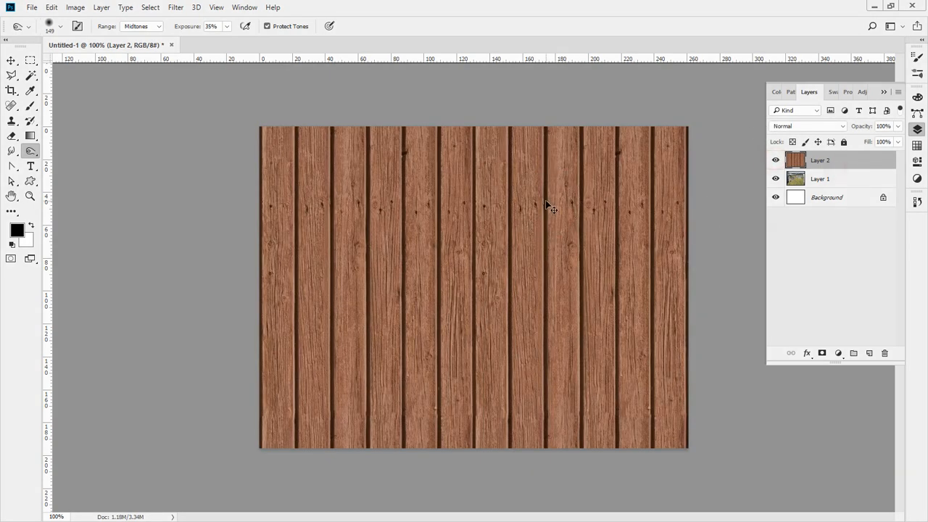
pyautogui.hotkey('ctrl', 't')
pyautogui.moveTo(260, 129); pyautogui.dragTo(406, 330)
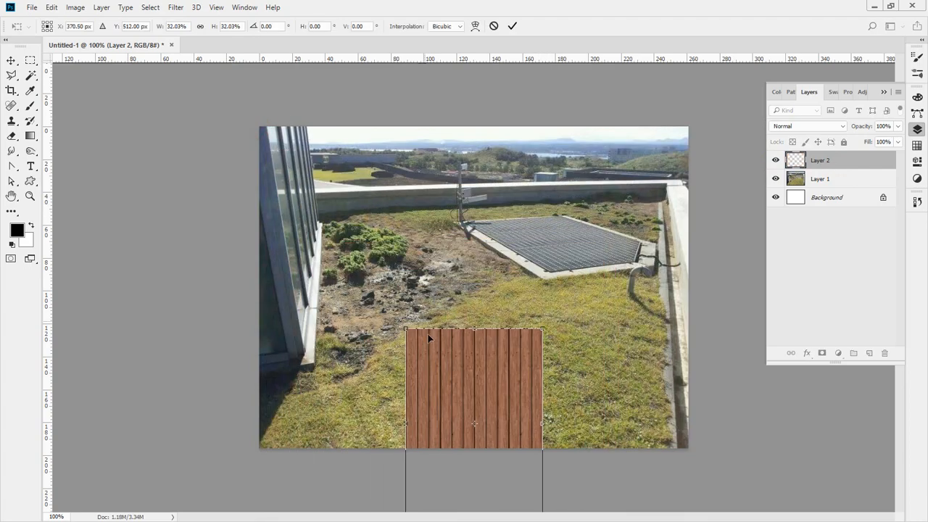
pyautogui.moveTo(449, 379); pyautogui.dragTo(418, 263)
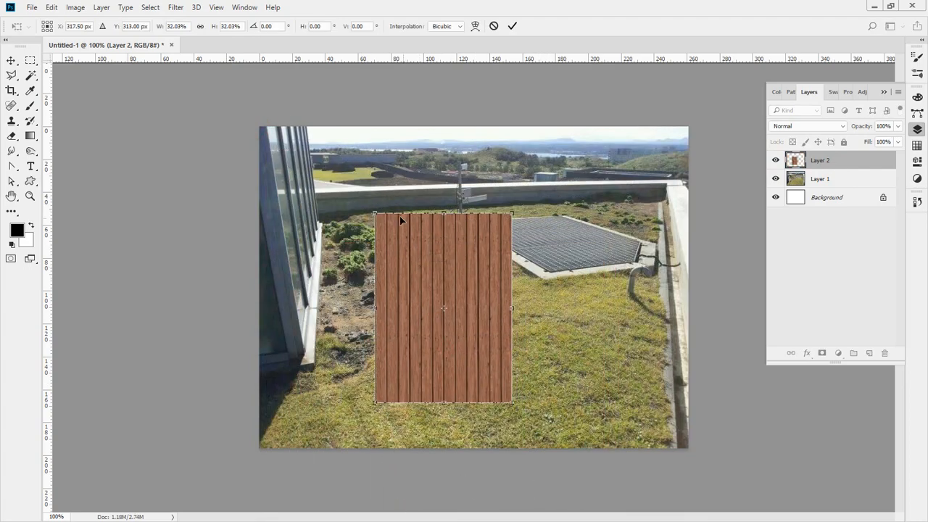
pyautogui.moveTo(375, 213); pyautogui.dragTo(378, 217)
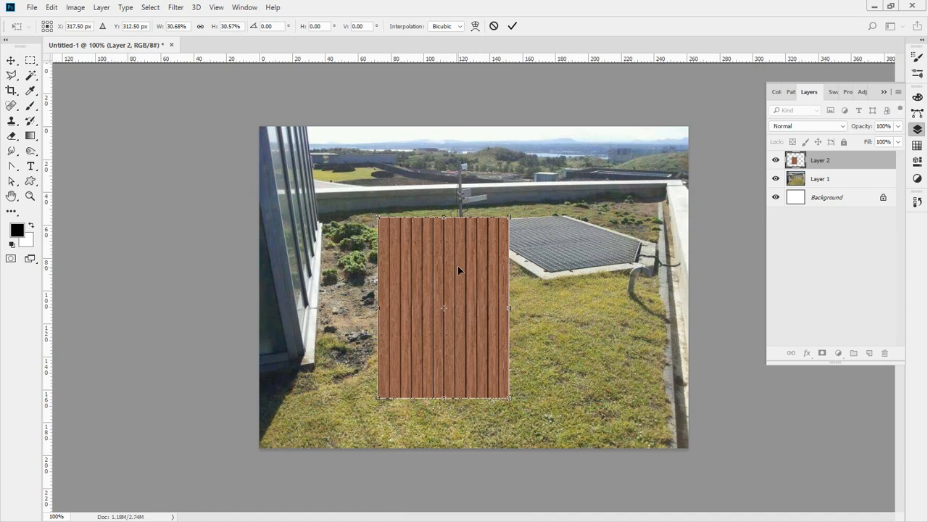
pyautogui.press('Return')
pyautogui.press('o')
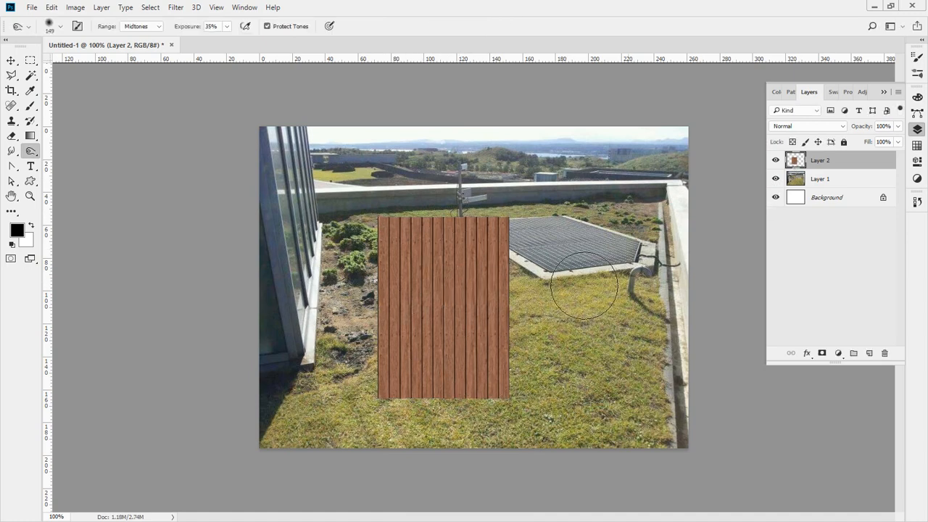
pyautogui.moveTo(371, 203)
pyautogui.mouseDown()
pyautogui.moveTo(381, 402)
pyautogui.moveTo(510, 404)
pyautogui.moveTo(533, 366)
pyautogui.moveTo(534, 212)
pyautogui.moveTo(333, 210)
pyautogui.moveTo(329, 388)
pyautogui.moveTo(455, 405)
pyautogui.moveTo(525, 379)
pyautogui.moveTo(521, 230)
pyautogui.moveTo(316, 223)
pyautogui.moveTo(313, 395)
pyautogui.mouseUp()
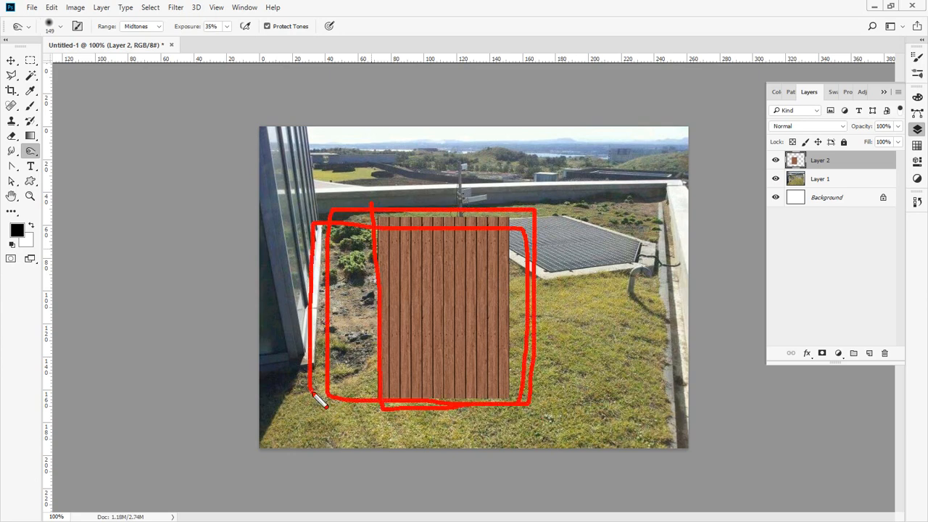
pyautogui.press('Escape')
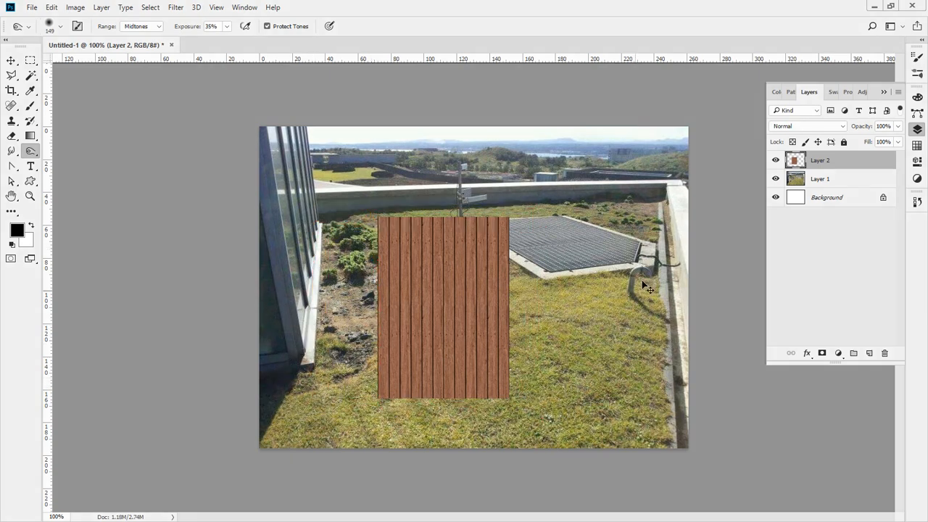
pyautogui.keyDown('ctrl'); pyautogui.click(795, 160); pyautogui.keyUp('ctrl')
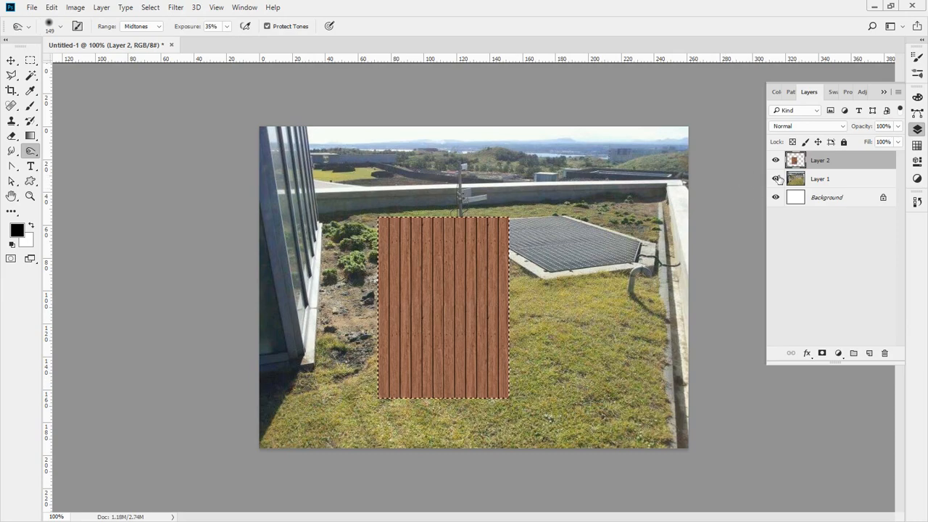
pyautogui.moveTo(444, 228); pyautogui.dragTo(490, 342)
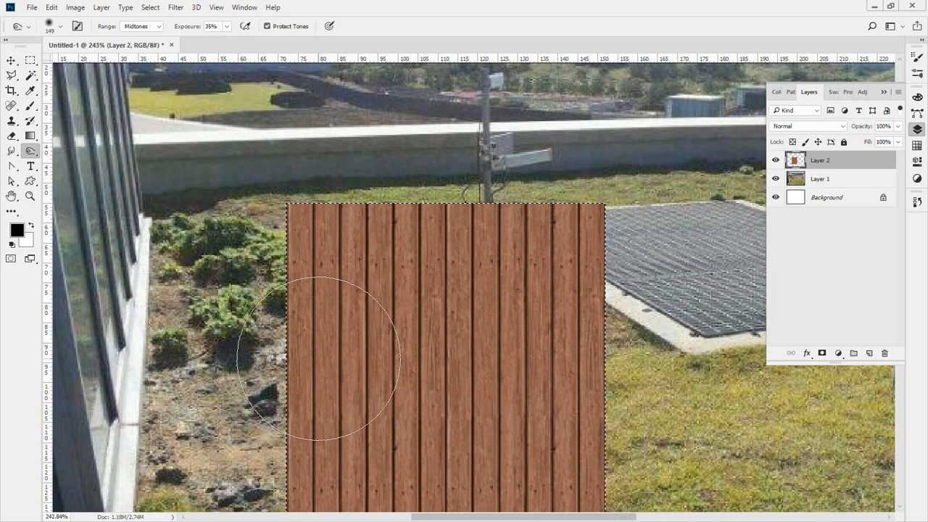
pyautogui.click(51, 8)
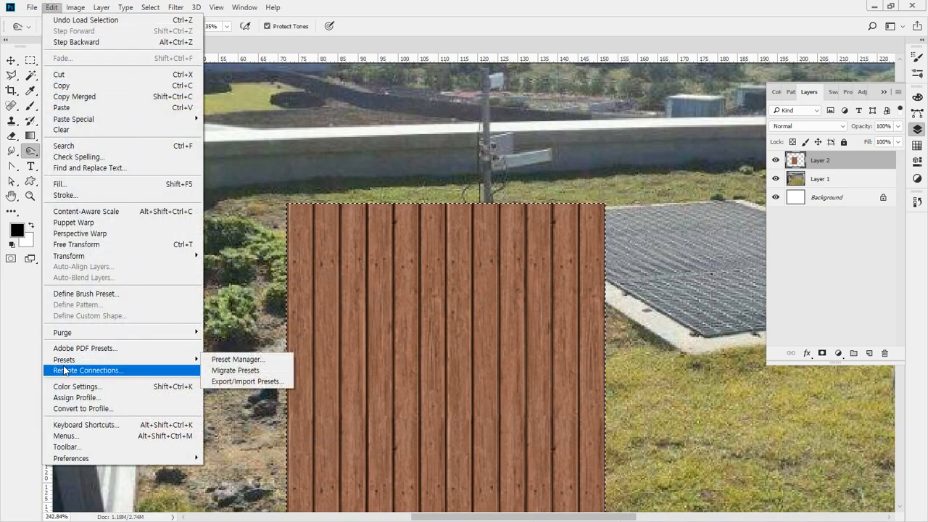
pyautogui.click(812, 163)
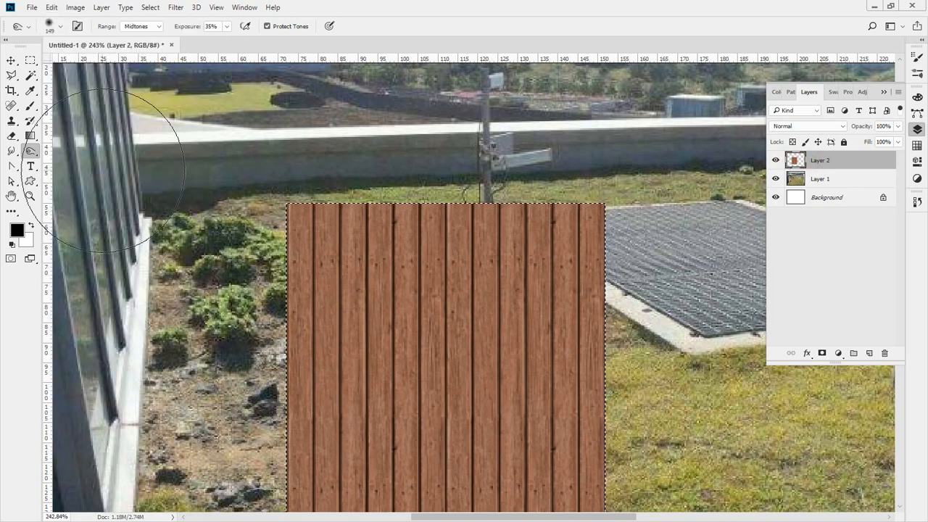
pyautogui.click(52, 7)
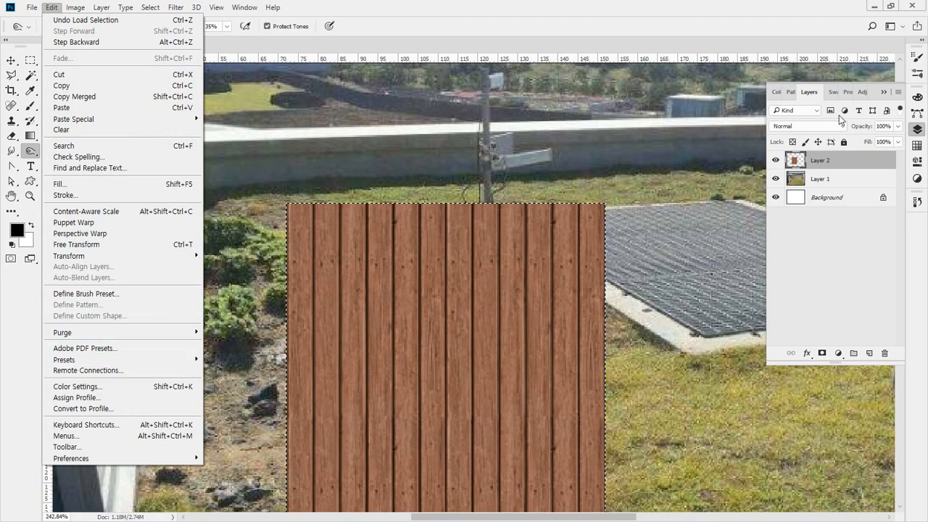
pyautogui.click(868, 126)
pyautogui.click(829, 159)
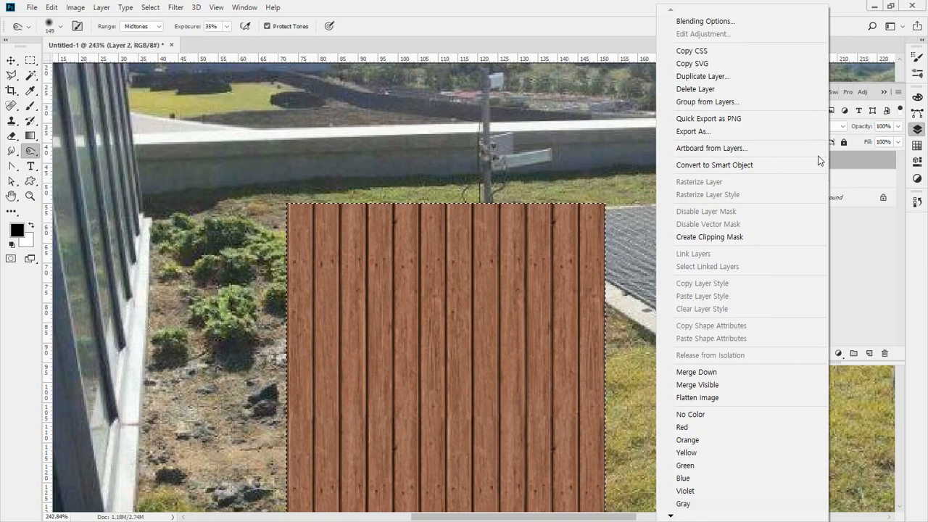
pyautogui.click(605, 234)
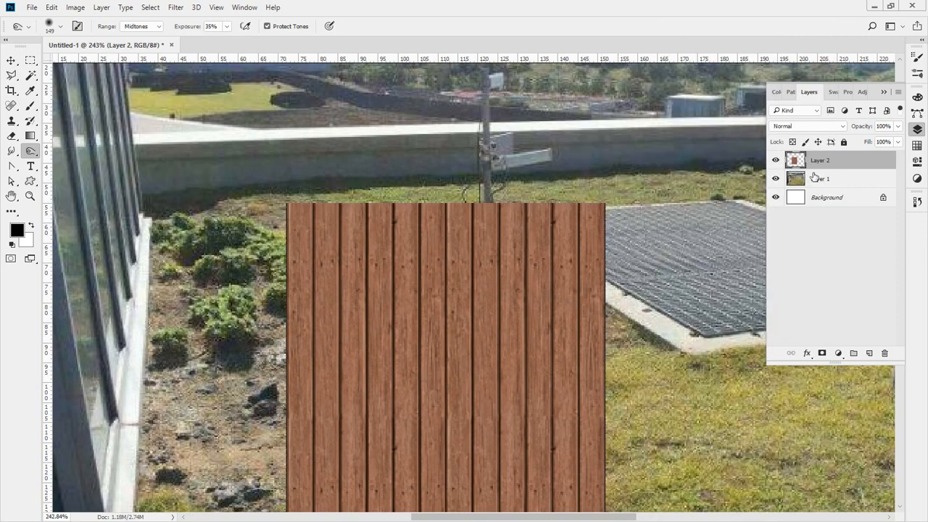
# - Load the outline of the wood texture on Layer 2 as a selection and try to define it as a pattern
pyautogui.moveTo(629, 197); pyautogui.dragTo(534, 129)
pyautogui.scroll(-5, 481, 285)
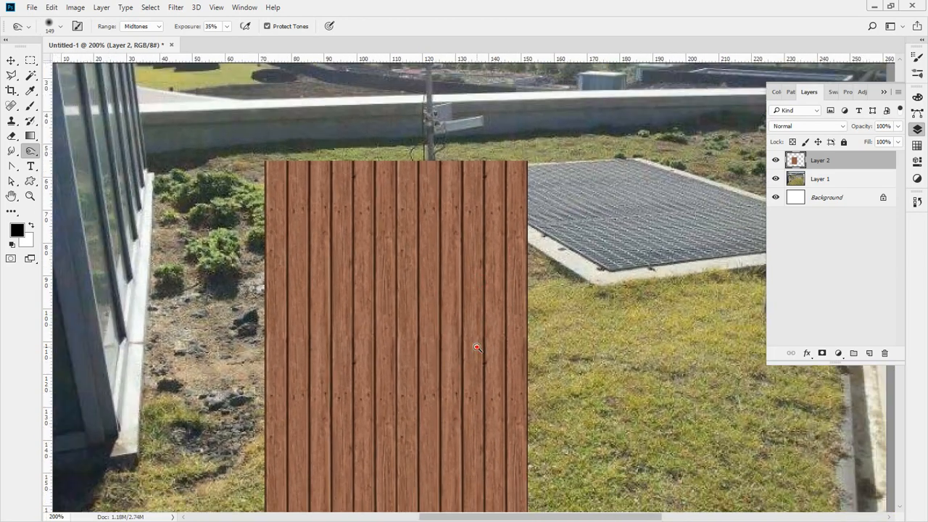
pyautogui.keyDown('ctrl'); pyautogui.click(795, 161); pyautogui.keyUp('ctrl')
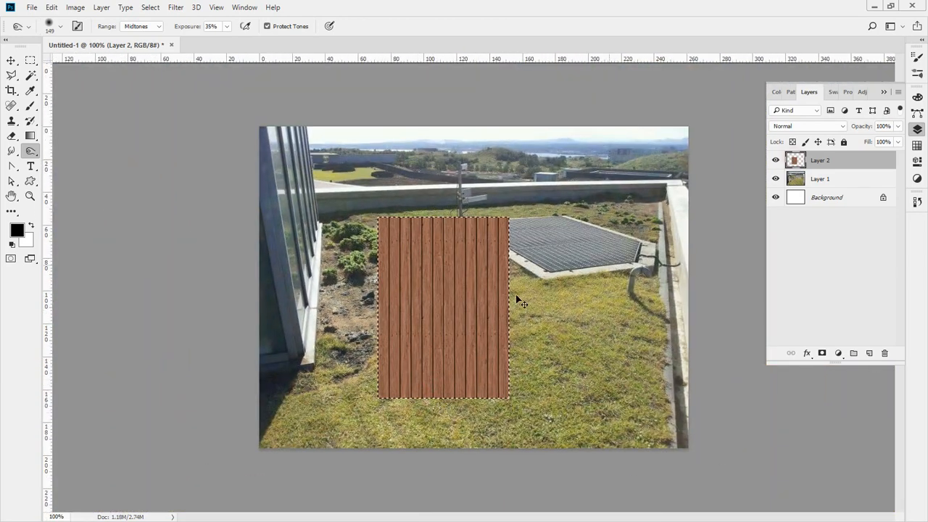
pyautogui.click(52, 8)
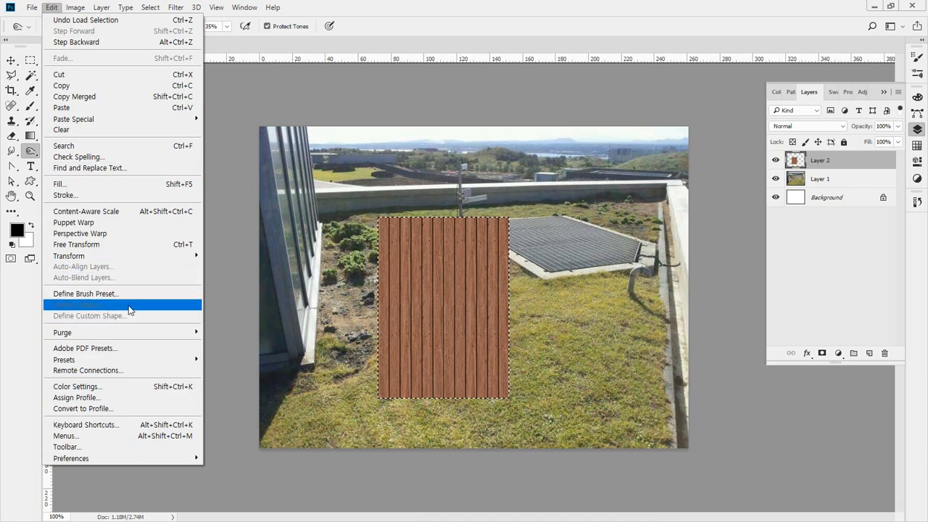
pyautogui.click(439, 15)
pyautogui.keyDown('ctrl'); pyautogui.click(447, 289); pyautogui.keyUp('ctrl')
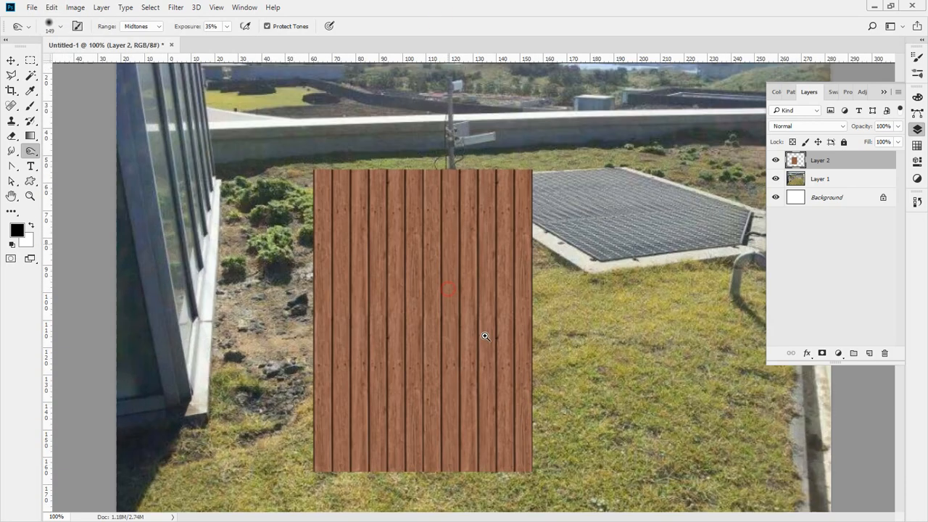
pyautogui.moveTo(477, 336); pyautogui.dragTo(433, 302)
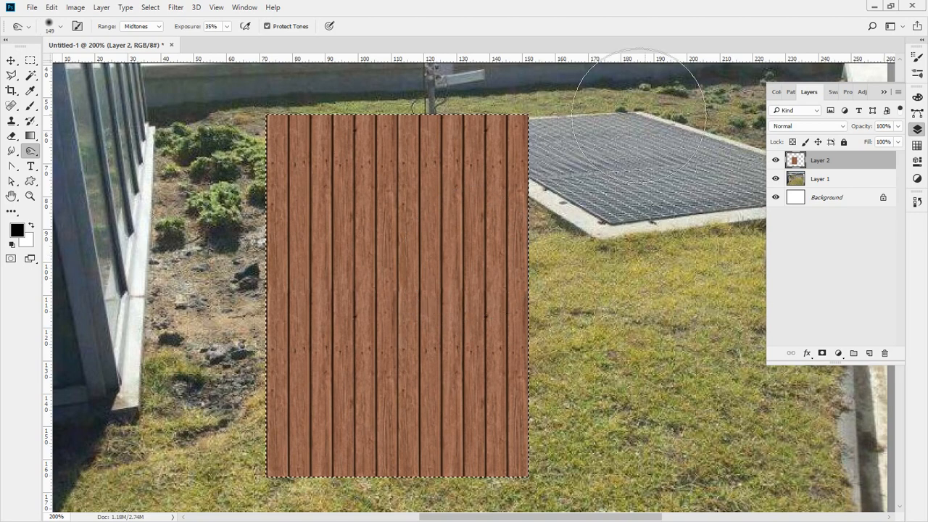
pyautogui.moveTo(537, 129)
pyautogui.mouseDown()
pyautogui.moveTo(530, 142)
pyautogui.moveTo(533, 119)
pyautogui.mouseUp()
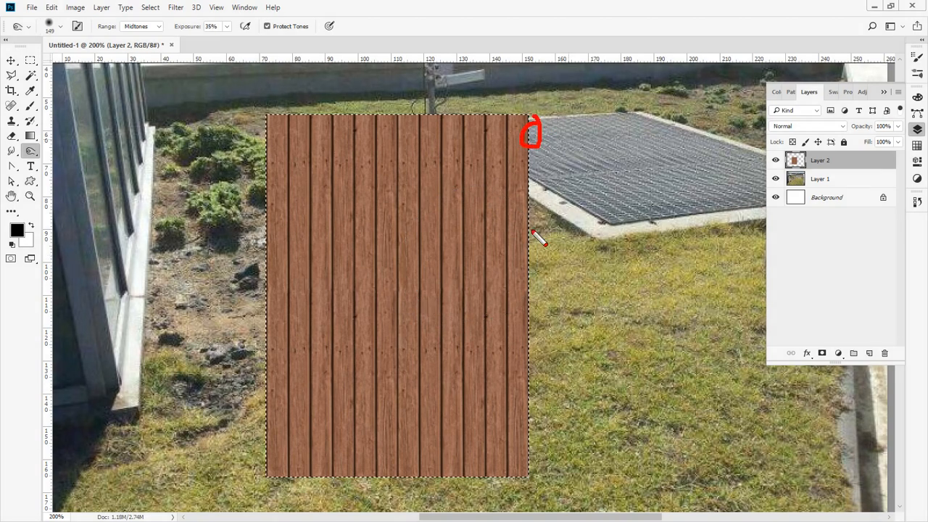
pyautogui.moveTo(532, 245)
pyautogui.mouseDown()
pyautogui.moveTo(527, 255)
pyautogui.moveTo(531, 248)
pyautogui.mouseUp()
pyautogui.moveTo(538, 371); pyautogui.dragTo(539, 377)
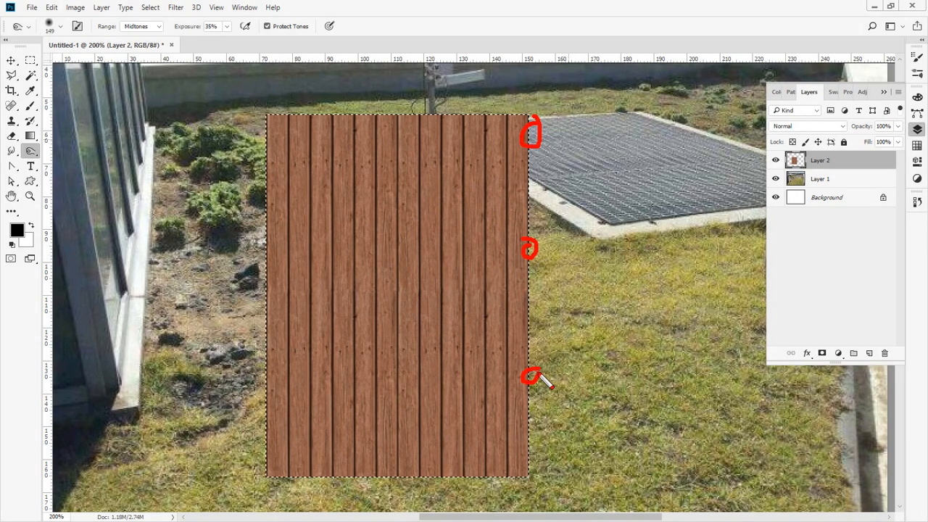
pyautogui.press('Escape')
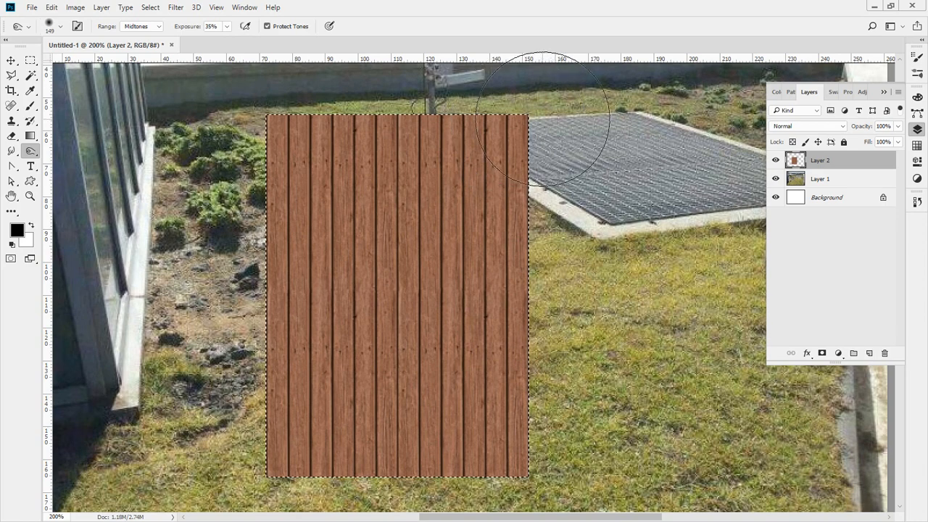
# - Place two horizontal and two vertical guides along the four edges of the wood texture
pyautogui.press('m')
pyautogui.moveTo(328, 58); pyautogui.dragTo(327, 114)
pyautogui.moveTo(48, 206); pyautogui.dragTo(266, 190)
pyautogui.moveTo(48, 202); pyautogui.dragTo(529, 207)
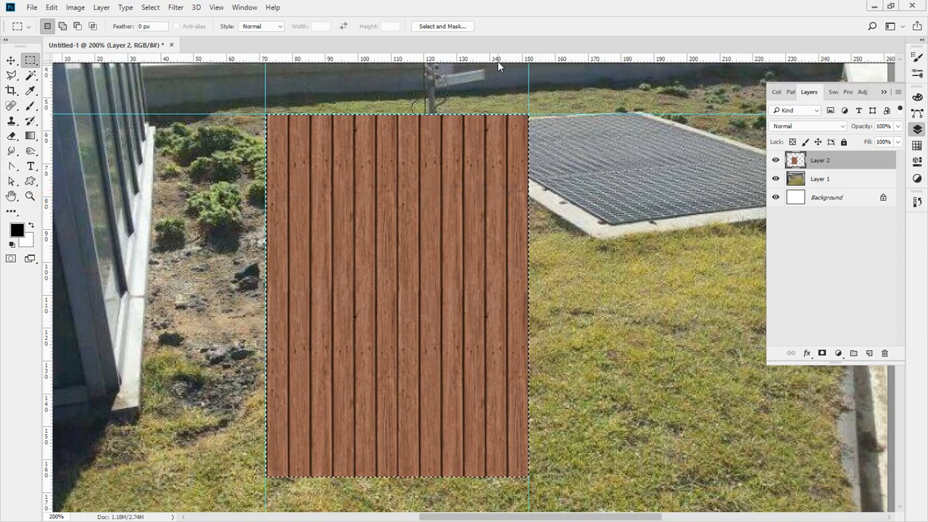
pyautogui.moveTo(497, 64); pyautogui.dragTo(453, 477)
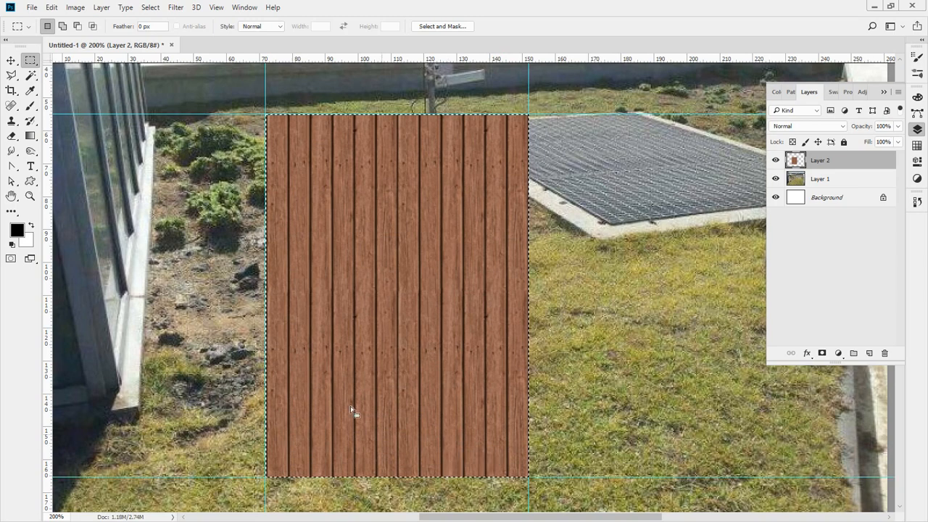
# - Select the wood texture between the four guides with a rectangular marquee and define it as a pattern named 방부목
pyautogui.click(249, 120)
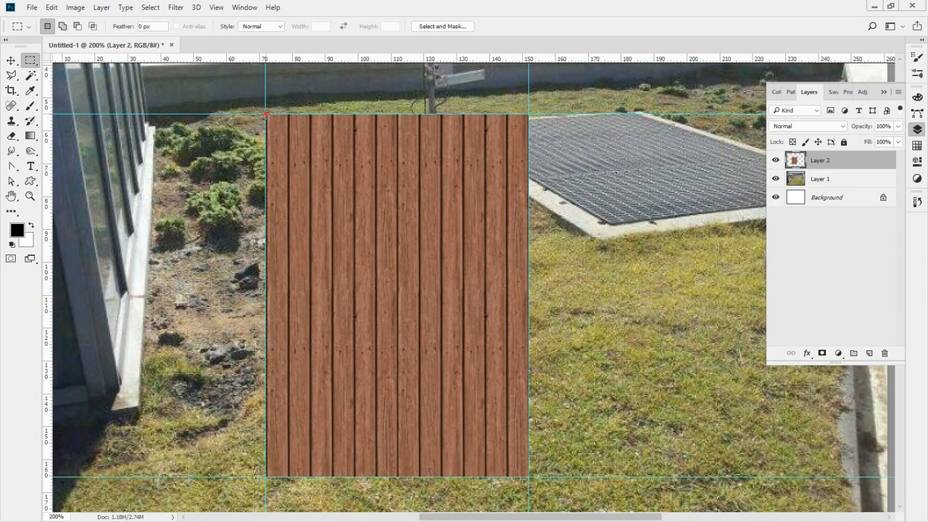
pyautogui.moveTo(266, 113); pyautogui.dragTo(528, 477)
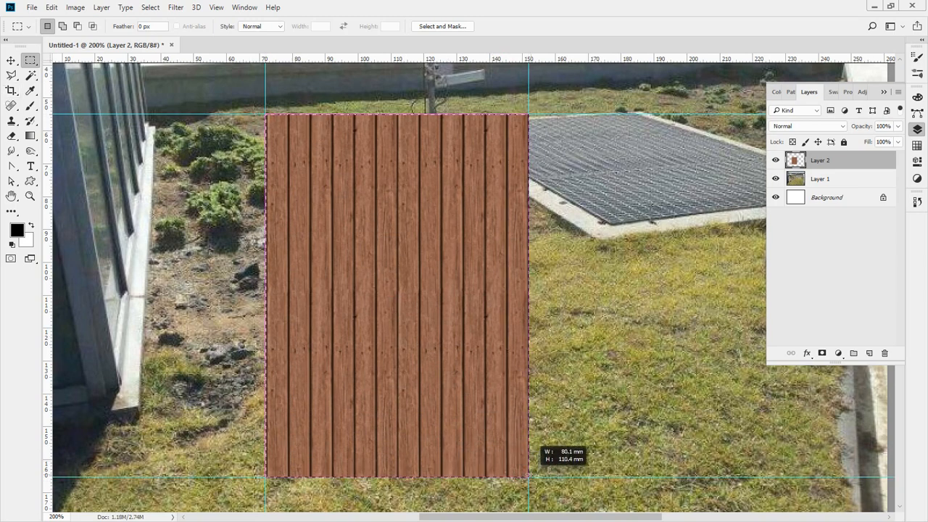
pyautogui.click(51, 7)
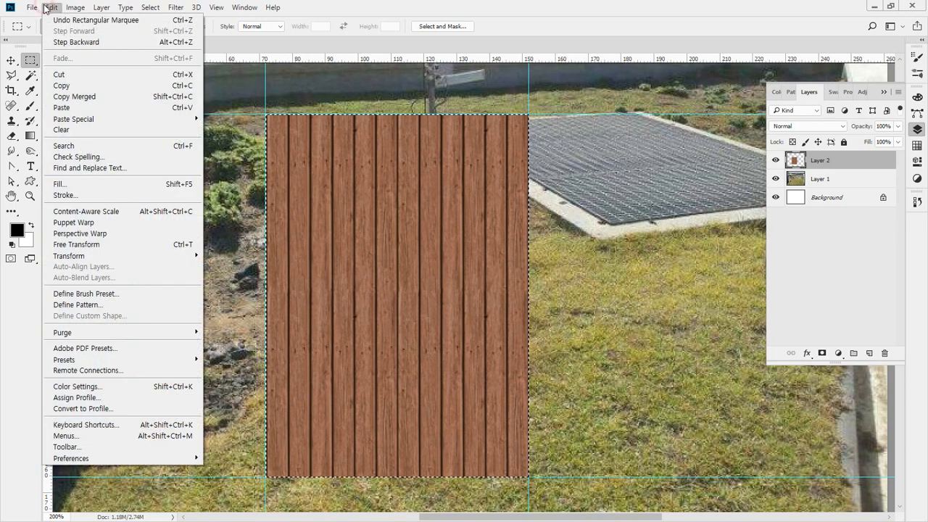
pyautogui.click(113, 304)
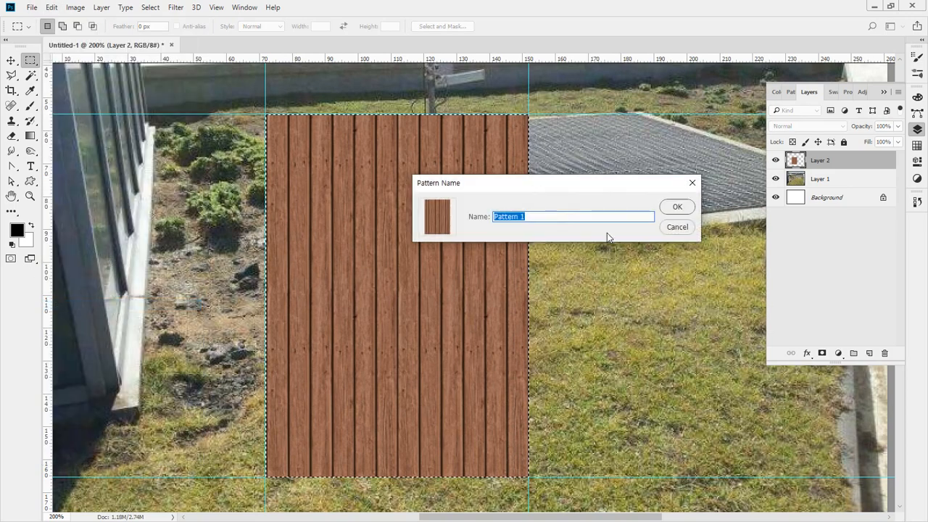
pyautogui.write('qkd')
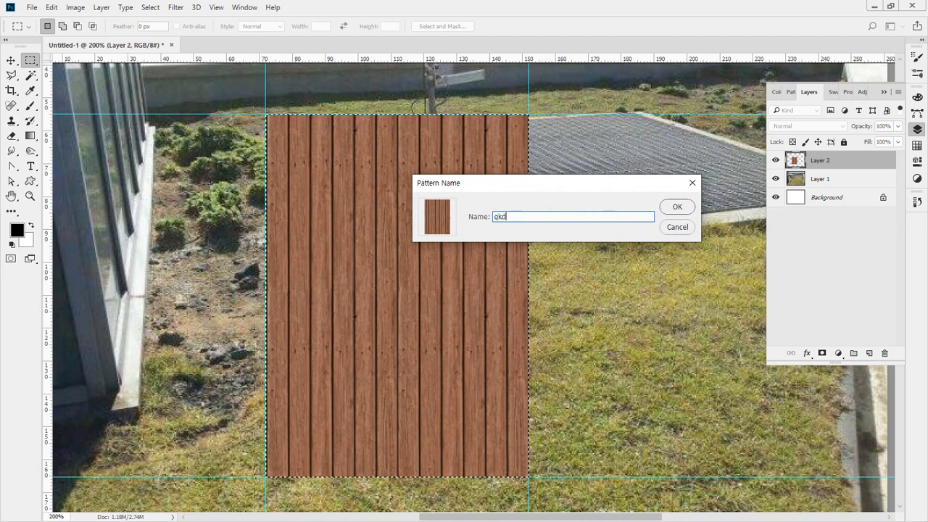
pyautogui.press('BackSpace')
pyautogui.press('BackSpace')
pyautogui.press('BackSpace')
pyautogui.write('방부목')
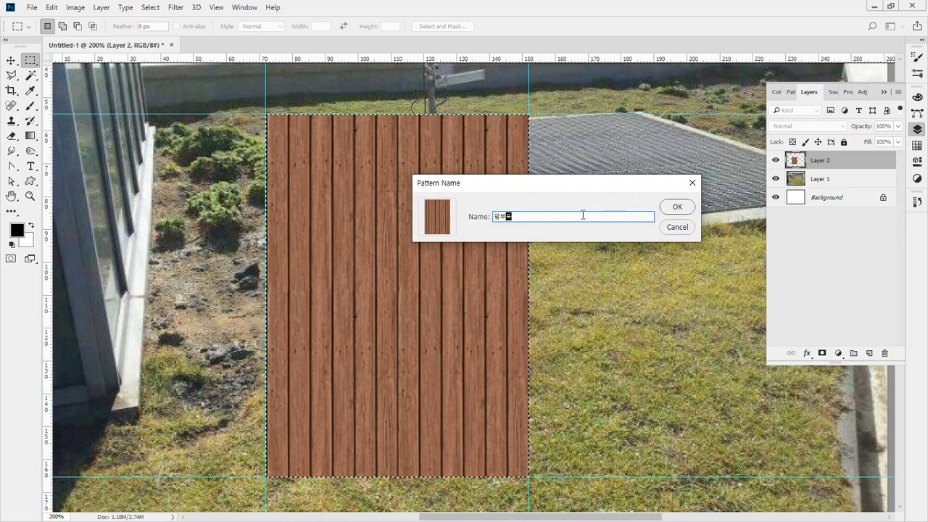
pyautogui.press('Return')
pyautogui.press('Return')
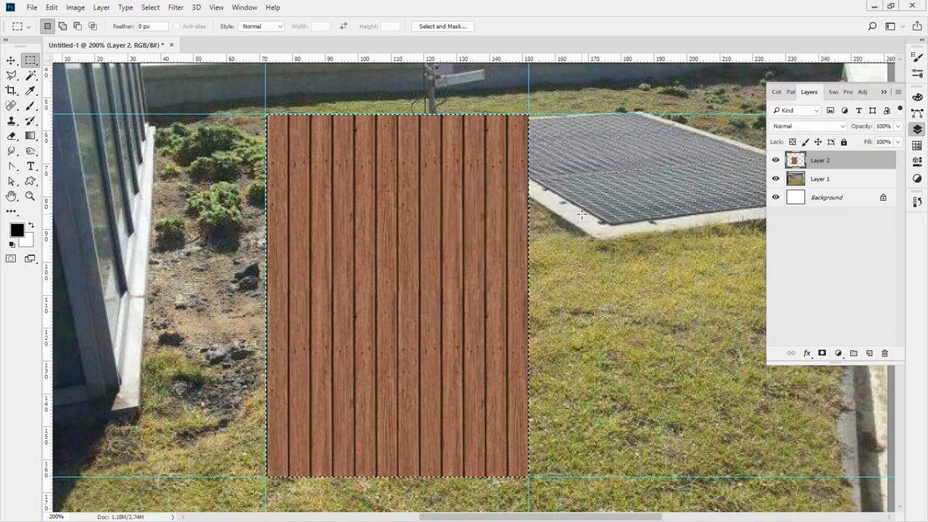
# - Remove the selection with the wood texture's Layer 2 and clear all guides from the rooftop photo
pyautogui.hotkey('ctrl', 'd')
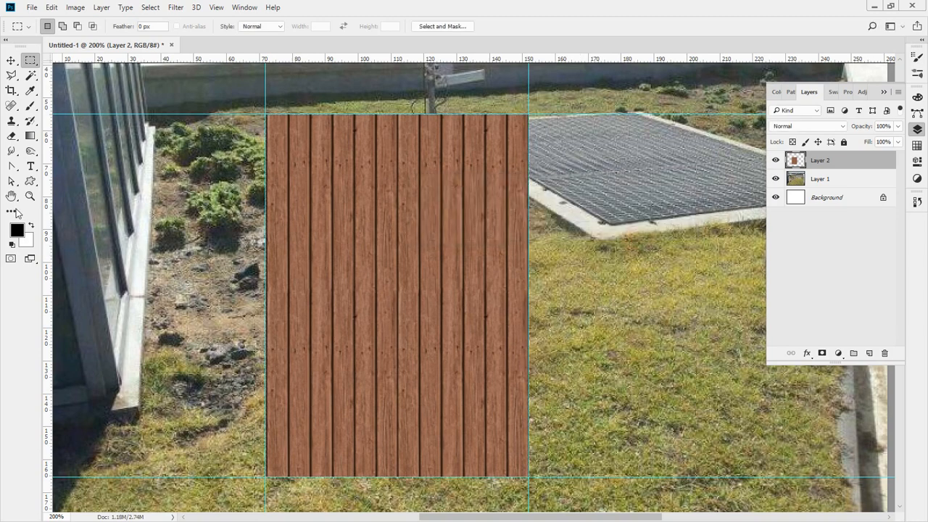
pyautogui.doubleClick(30, 196)
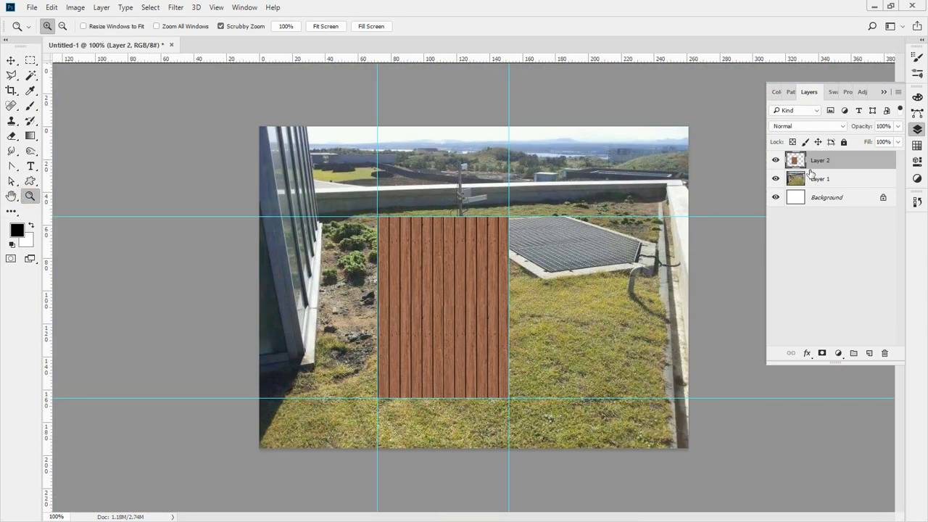
pyautogui.press('Delete')
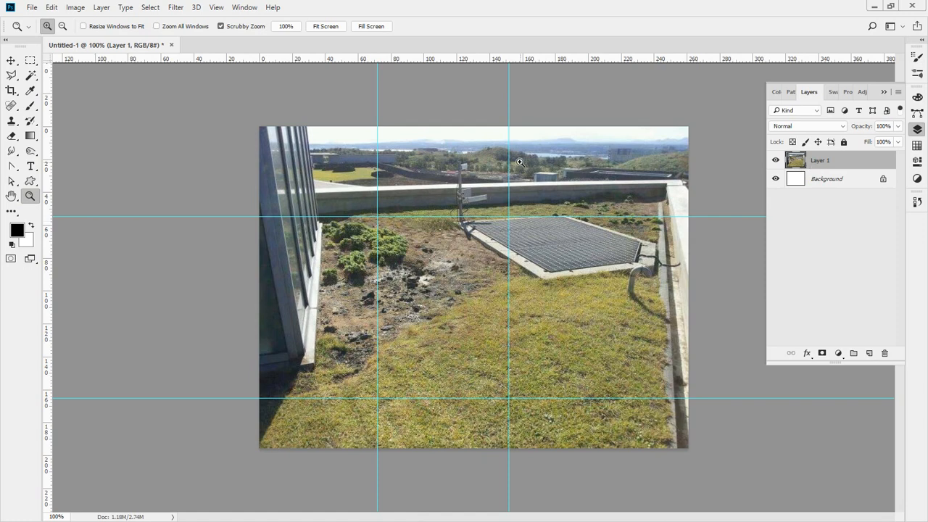
pyautogui.click(216, 8)
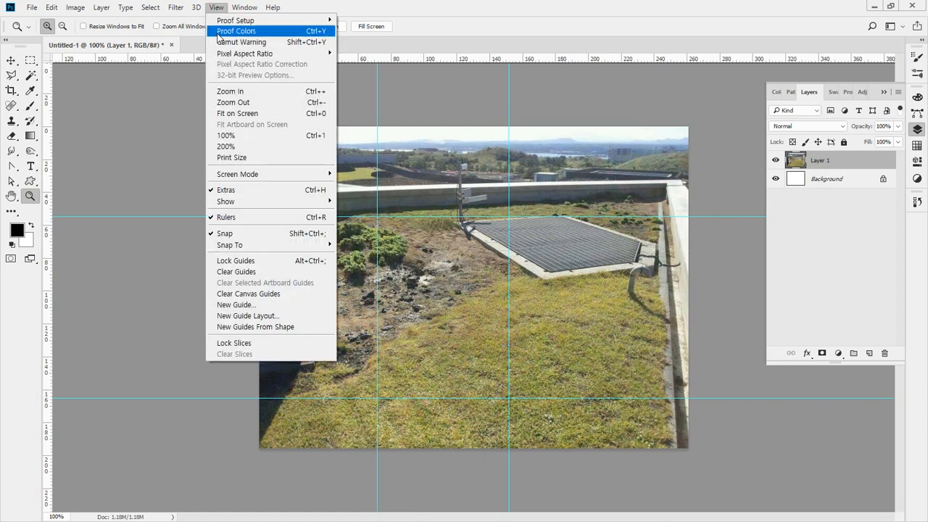
pyautogui.click(279, 273)
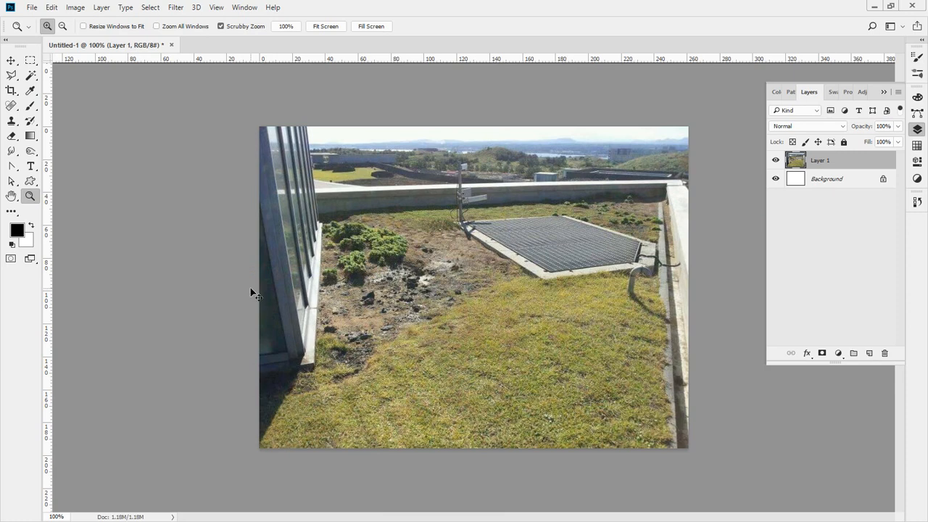
# - Add a new layer above the rooftop photo and fill it with the wood plank pattern
pyautogui.click(869, 354)
pyautogui.click(869, 353)
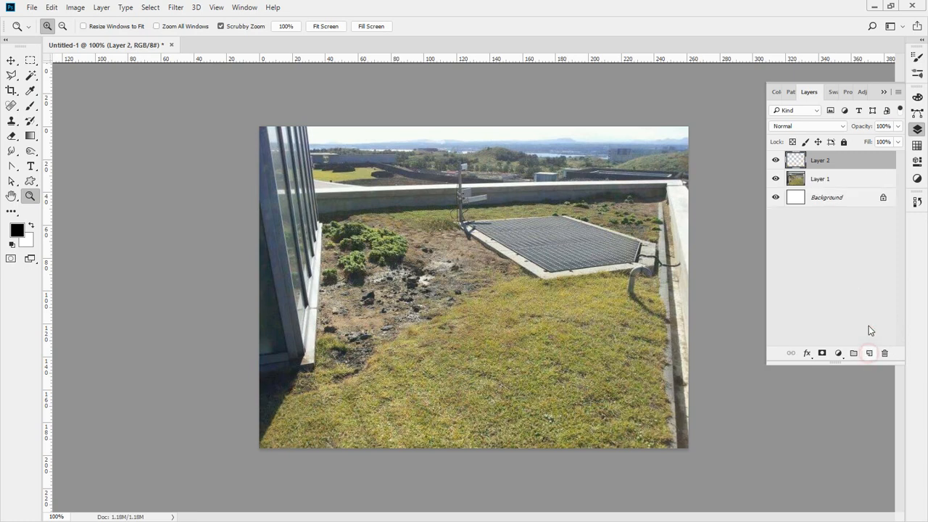
pyautogui.click(52, 7)
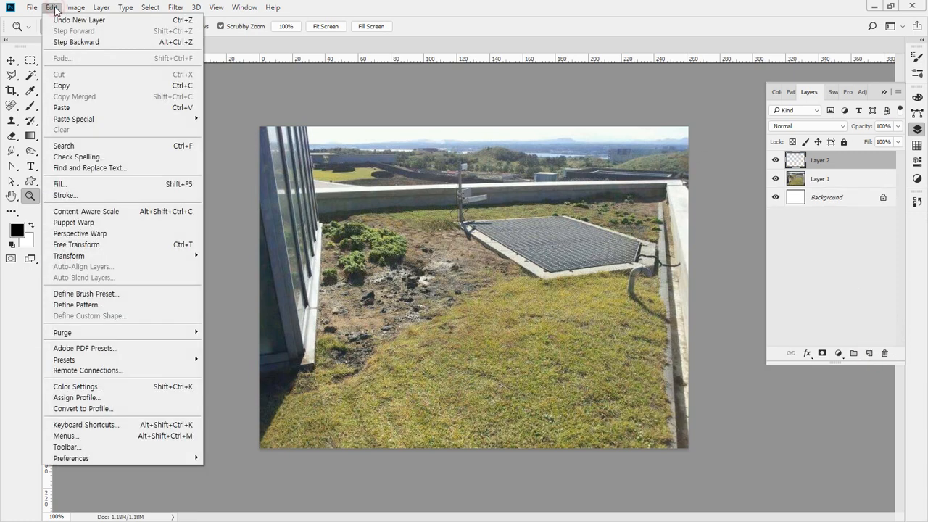
pyautogui.click(79, 191)
pyautogui.click(285, 140)
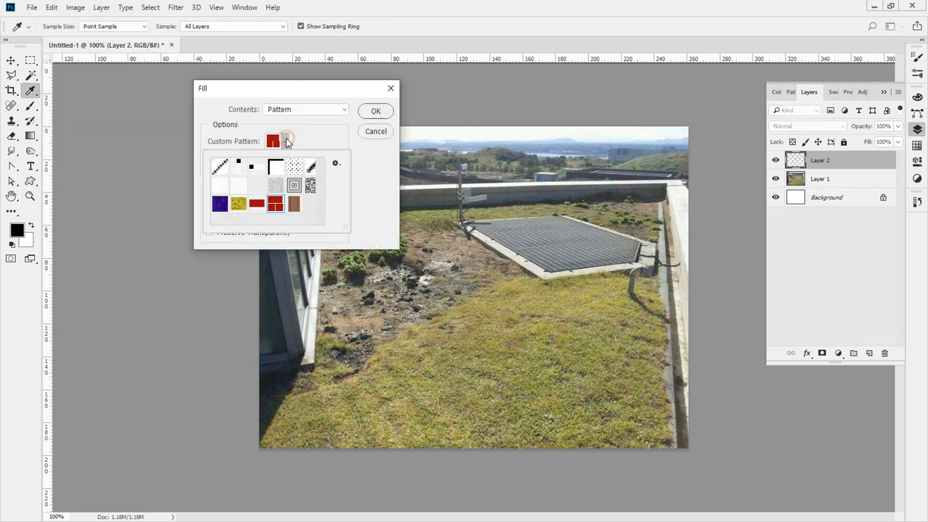
pyautogui.click(293, 205)
pyautogui.click(374, 116)
pyautogui.press('z')
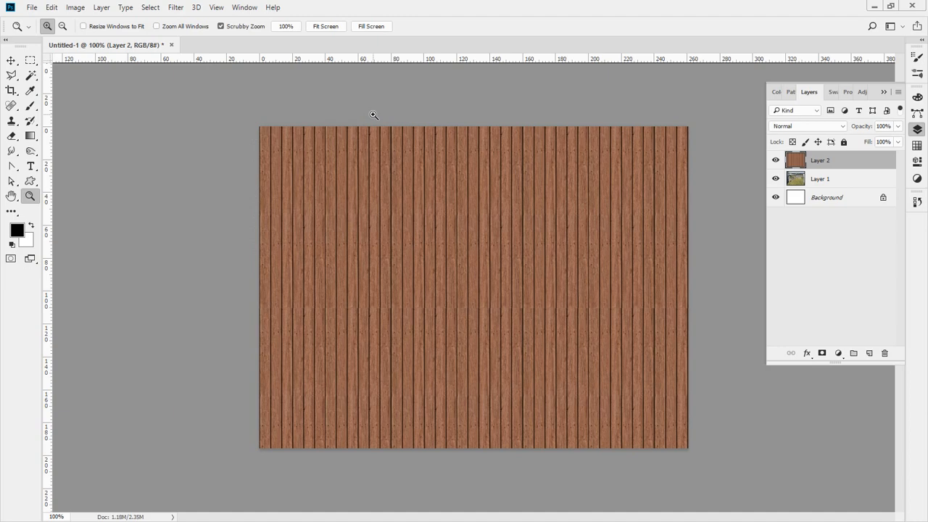
# - Distort the wood pattern layer by rearranging its four corners so the planks run crosswise over the rooftop floor
pyautogui.hotkey('ctrl', 't')
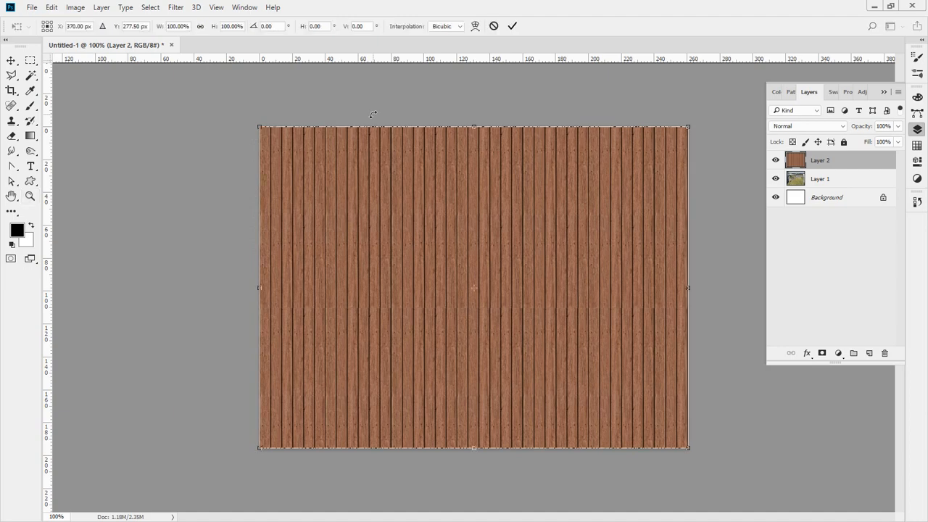
pyautogui.rightClick(490, 139)
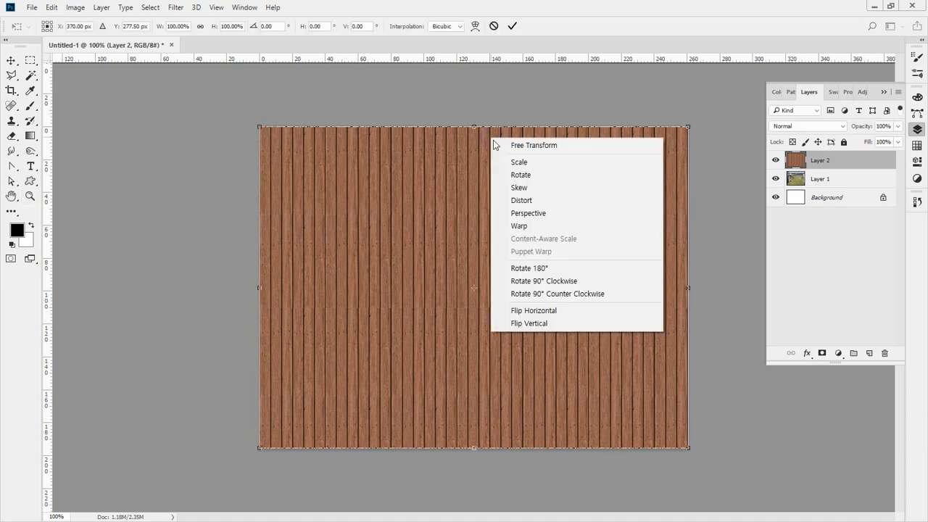
pyautogui.click(565, 205)
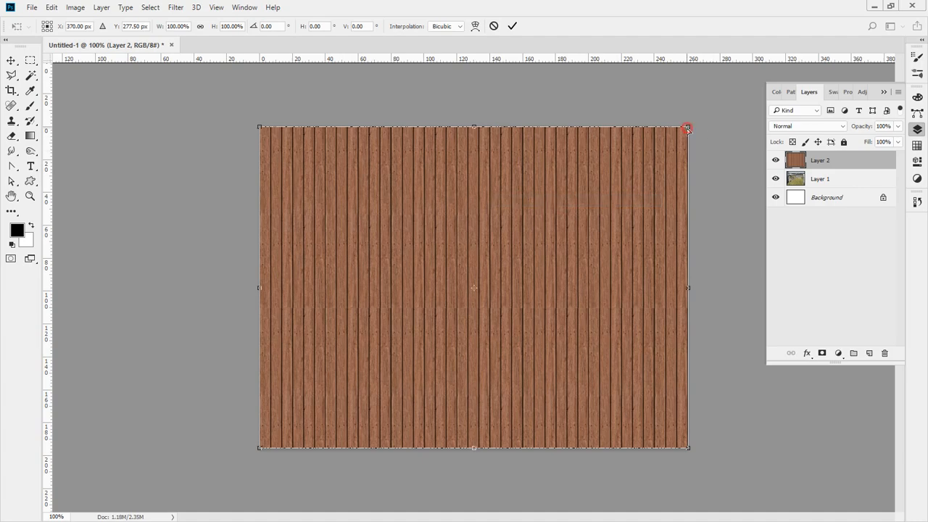
pyautogui.moveTo(687, 129); pyautogui.dragTo(668, 355)
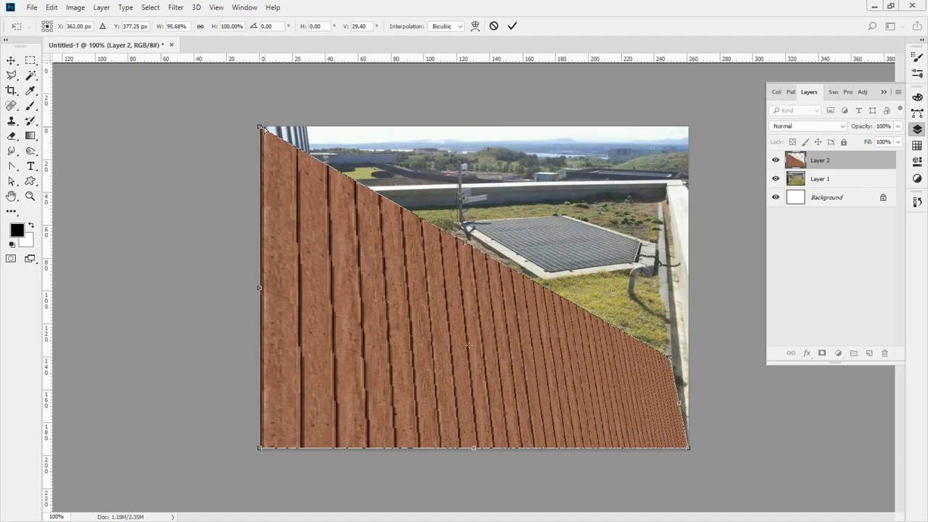
pyautogui.moveTo(263, 128); pyautogui.dragTo(634, 219)
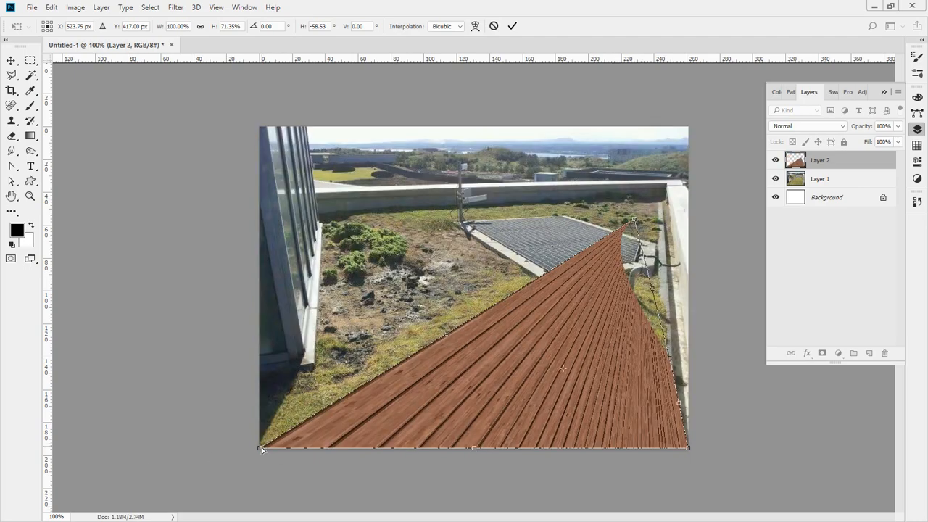
pyautogui.moveTo(262, 449); pyautogui.dragTo(230, 210)
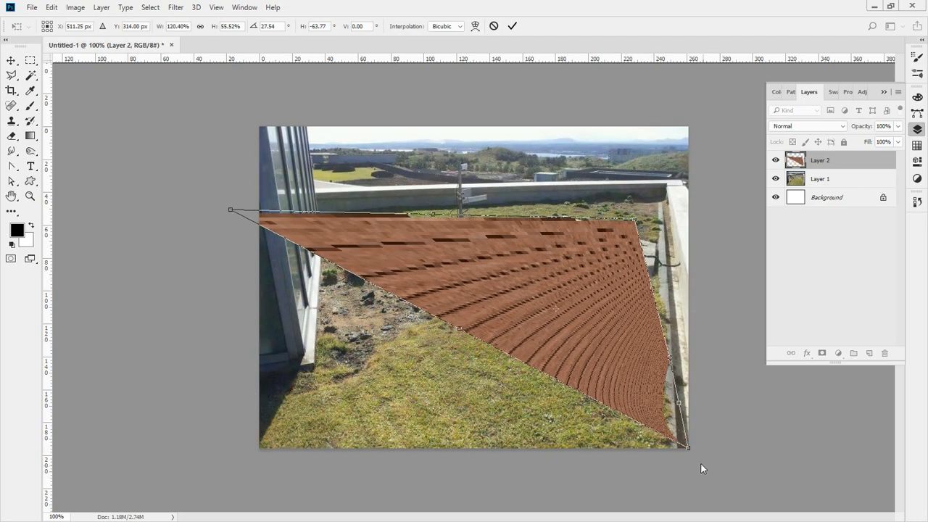
pyautogui.moveTo(689, 450); pyautogui.dragTo(237, 463)
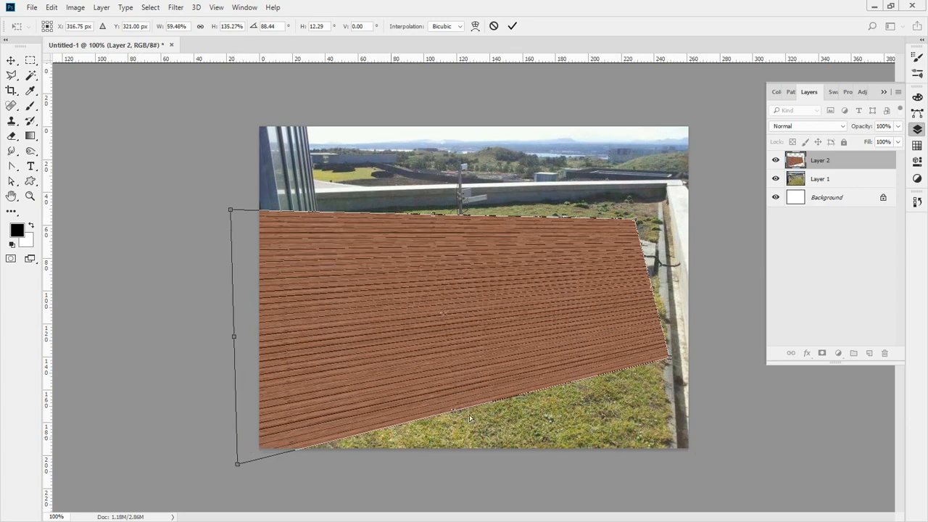
# - Distort the wood pattern's four corners so it spans from the photo's lower edge back to the parapet wall
pyautogui.moveTo(667, 359); pyautogui.dragTo(676, 447)
pyautogui.moveTo(235, 464); pyautogui.dragTo(259, 447)
pyautogui.moveTo(632, 221); pyautogui.dragTo(662, 194)
pyautogui.moveTo(229, 210); pyautogui.dragTo(316, 200)
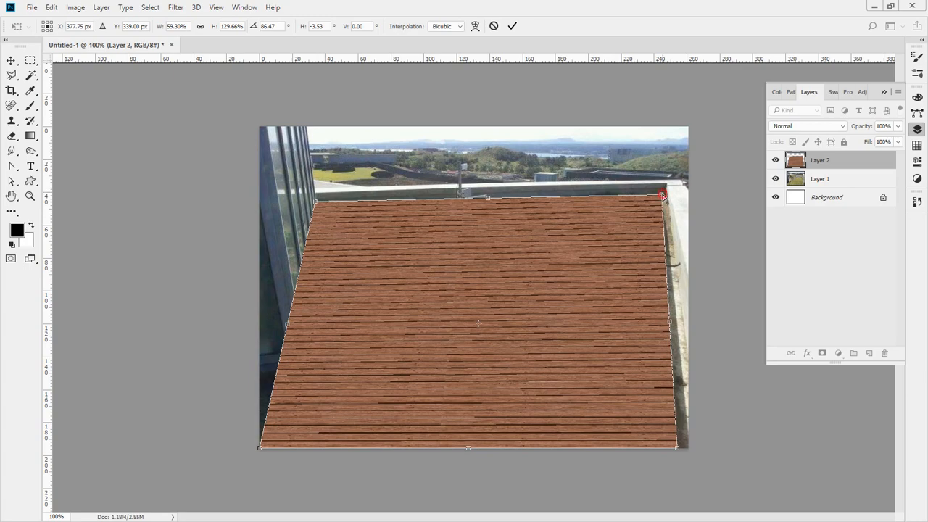
pyautogui.moveTo(661, 195); pyautogui.dragTo(661, 190)
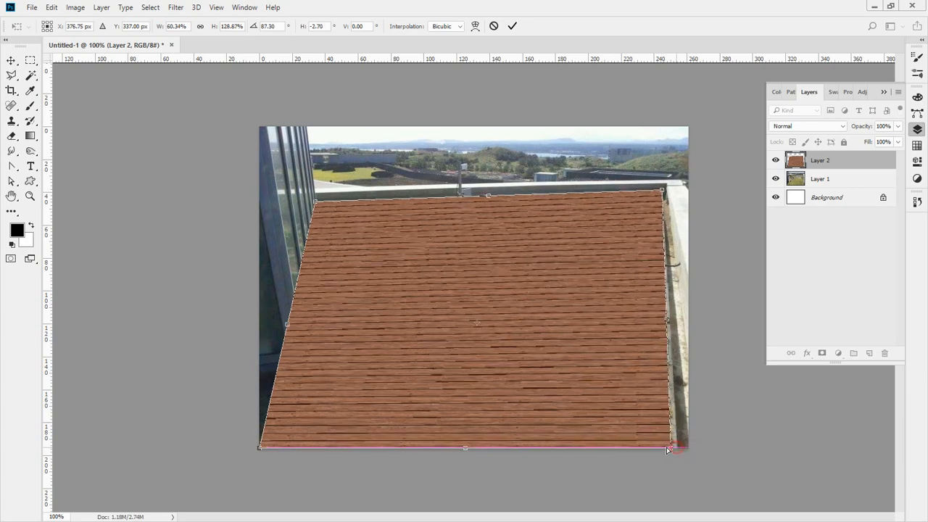
pyautogui.moveTo(676, 447); pyautogui.dragTo(677, 447)
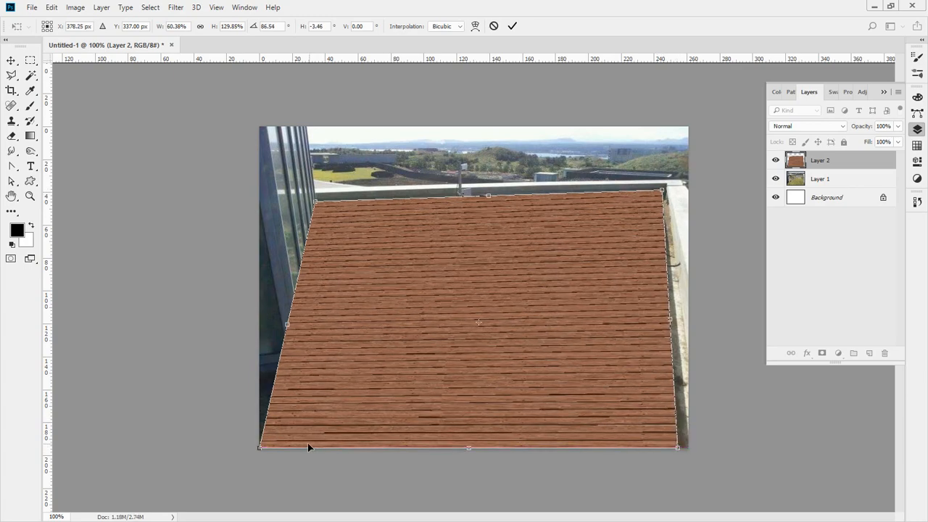
# - Align the wood pattern's building-side corners with the building's base and lower its back edge toward the foot of the parapet
pyautogui.moveTo(260, 447); pyautogui.dragTo(289, 447)
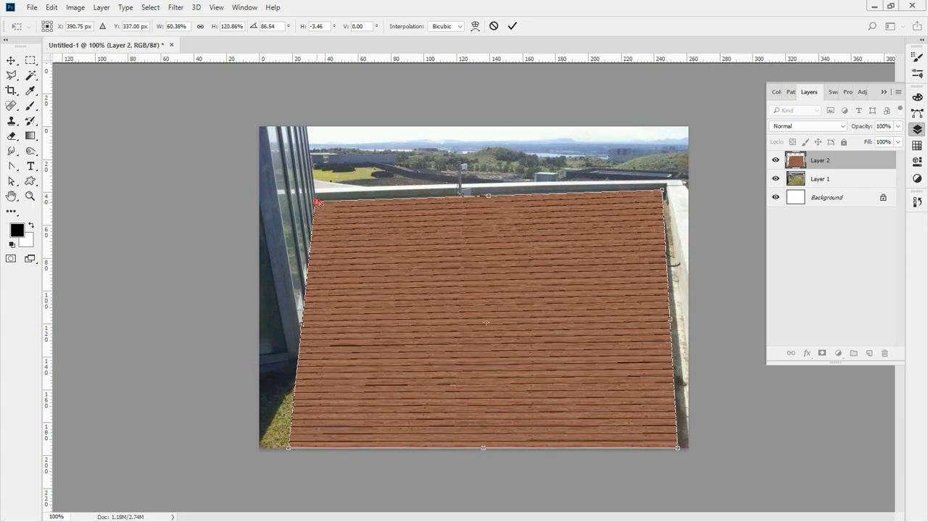
pyautogui.moveTo(316, 202)
pyautogui.mouseDown()
pyautogui.moveTo(339, 198)
pyautogui.moveTo(326, 202)
pyautogui.mouseUp()
pyautogui.moveTo(285, 448); pyautogui.dragTo(314, 447)
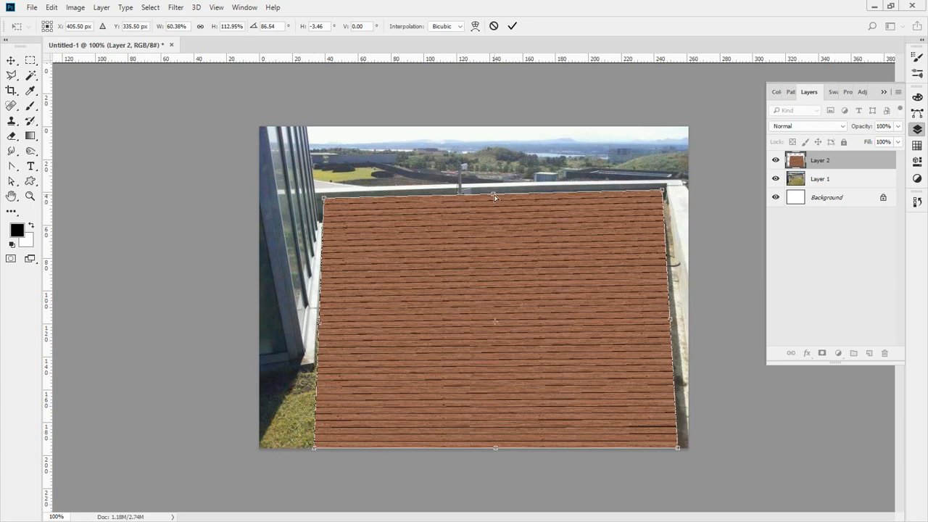
pyautogui.moveTo(495, 197)
pyautogui.mouseDown()
pyautogui.moveTo(496, 210)
pyautogui.moveTo(495, 200)
pyautogui.mouseUp()
pyautogui.moveTo(326, 206); pyautogui.dragTo(324, 212)
pyautogui.moveTo(664, 199); pyautogui.dragTo(661, 199)
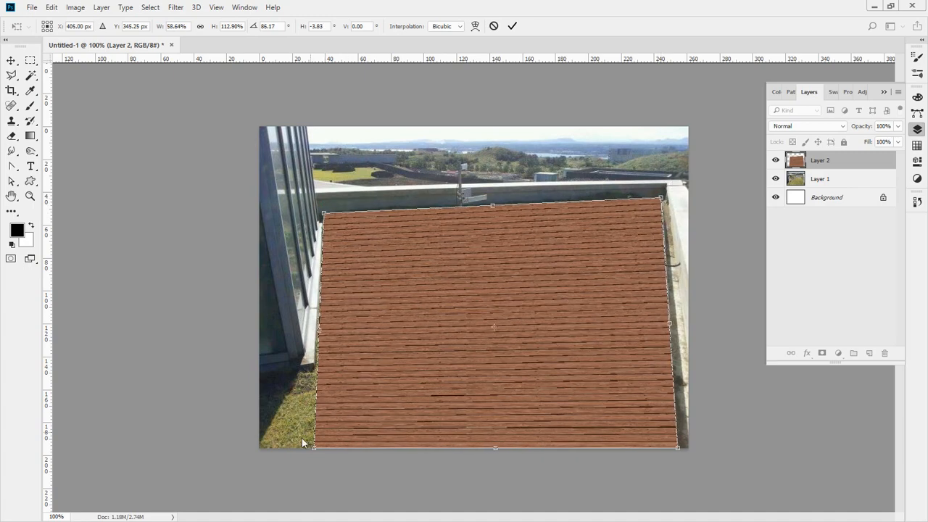
pyautogui.moveTo(314, 449); pyautogui.dragTo(310, 447)
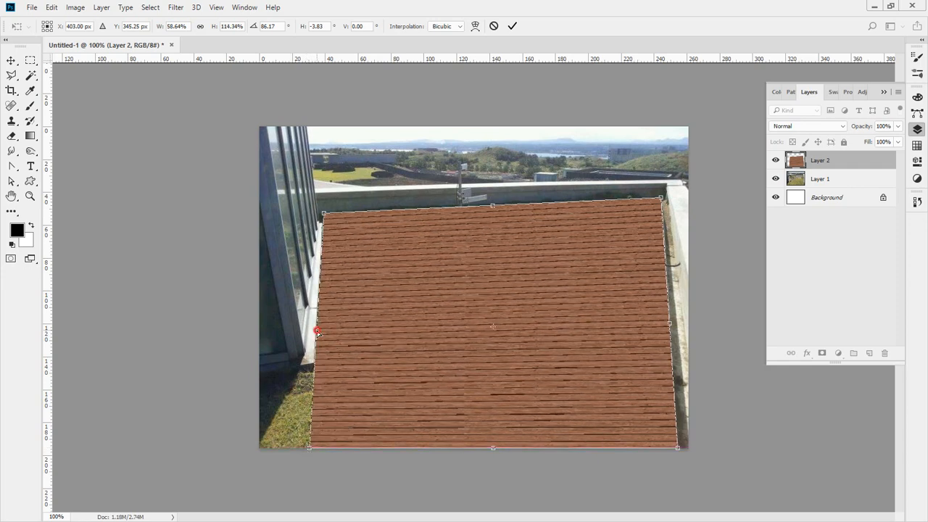
# - Extend the wood pattern's building-side edge past the photo's border, keeping the plank perspective, and apply the transformation
pyautogui.moveTo(316, 332); pyautogui.dragTo(238, 329)
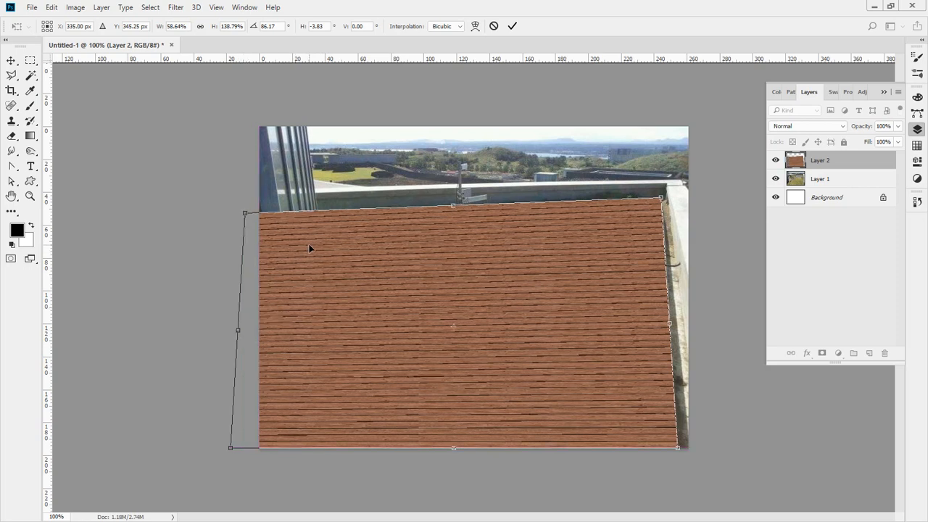
pyautogui.moveTo(316, 194)
pyautogui.mouseDown()
pyautogui.moveTo(305, 383)
pyautogui.moveTo(242, 182)
pyautogui.moveTo(277, 181)
pyautogui.mouseUp()
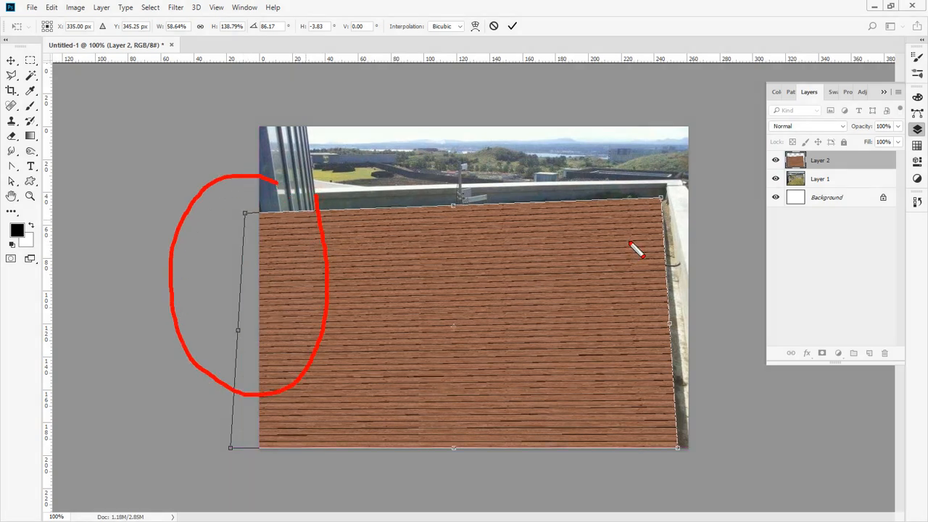
pyautogui.moveTo(636, 230)
pyautogui.mouseDown()
pyautogui.moveTo(626, 280)
pyautogui.moveTo(661, 242)
pyautogui.mouseUp()
pyautogui.press('Escape')
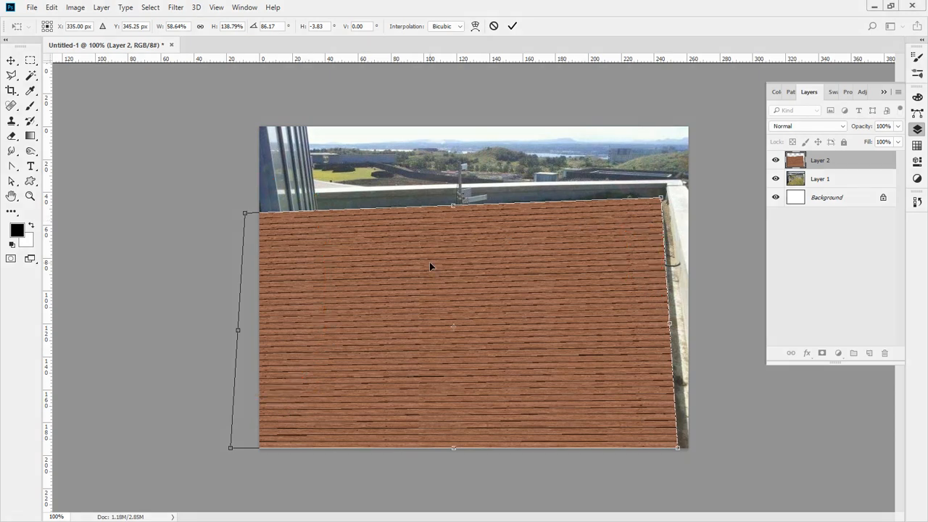
pyautogui.press('Return')
pyautogui.press('z')
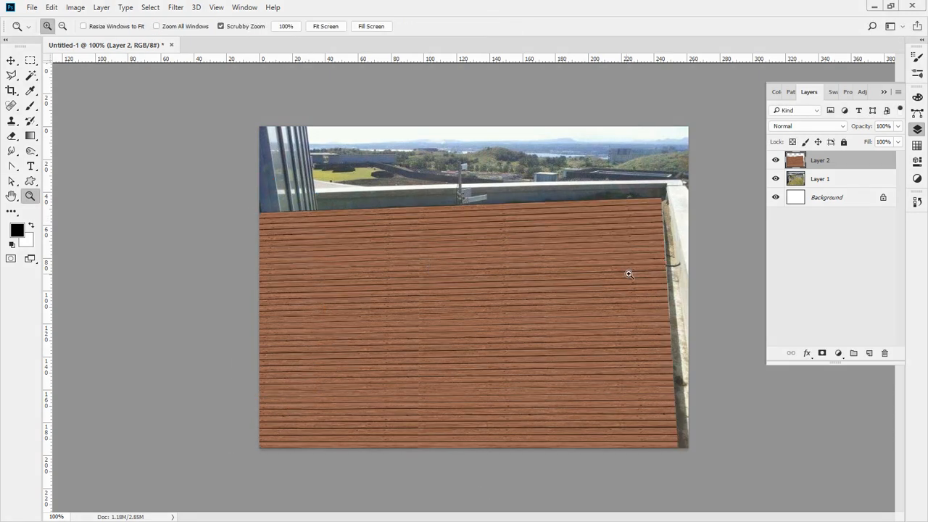
pyautogui.press('v')
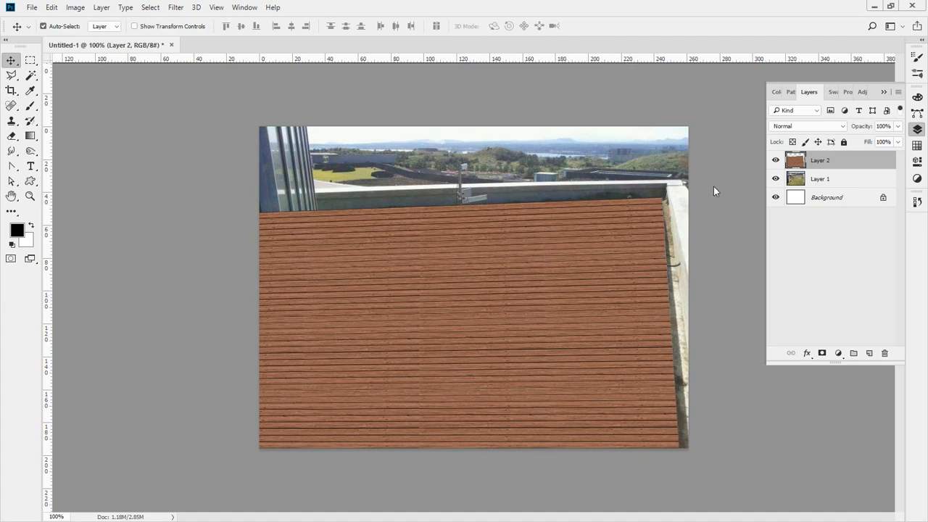
# - Hide the wood layer and outline the metal grating with its concrete border using the Polygonal Lasso
pyautogui.click(776, 164)
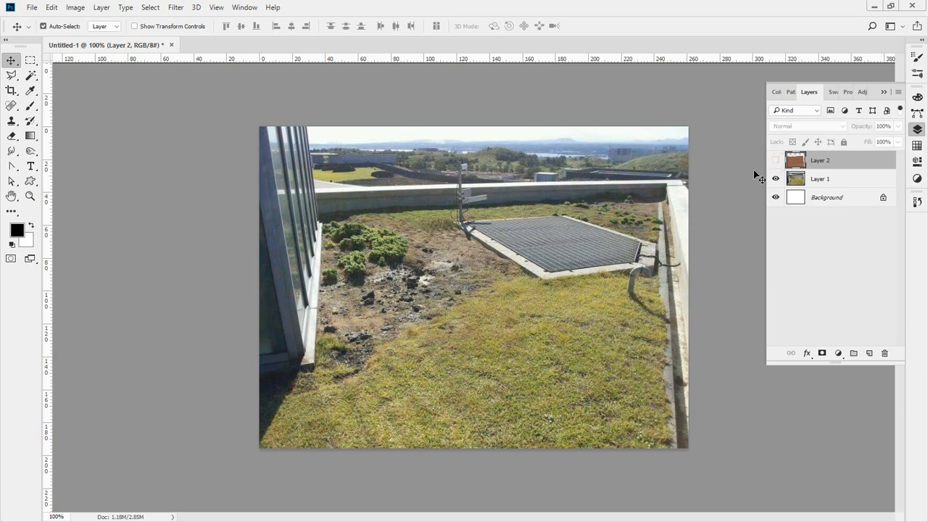
pyautogui.keyDown('ctrl'); pyautogui.click(644, 248); pyautogui.keyUp('ctrl')
pyautogui.moveTo(626, 219); pyautogui.dragTo(395, 236)
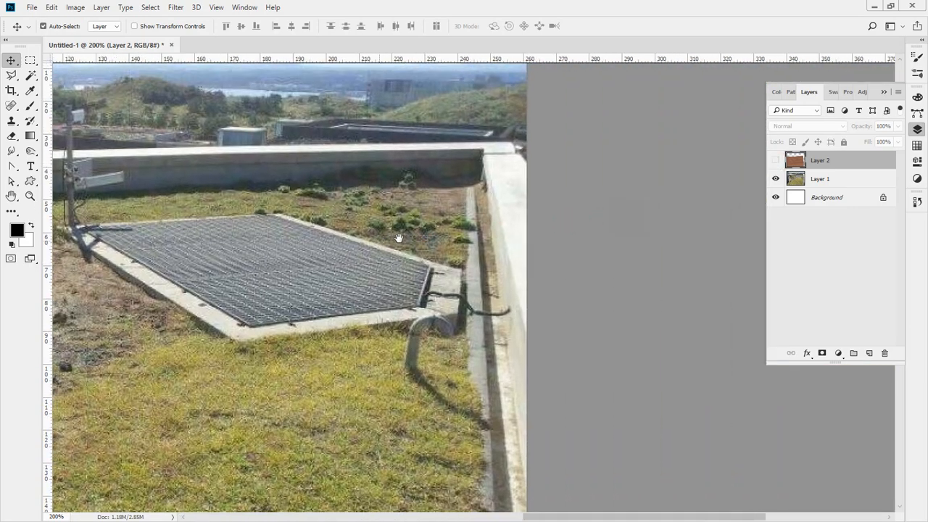
pyautogui.keyDown('ctrl'); pyautogui.click(311, 244); pyautogui.keyUp('ctrl')
pyautogui.press('l')
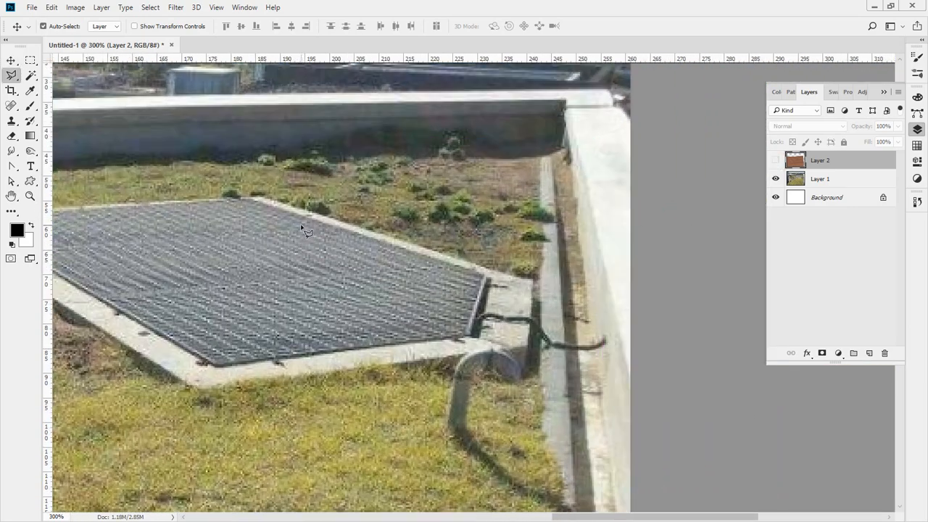
pyautogui.click(263, 197)
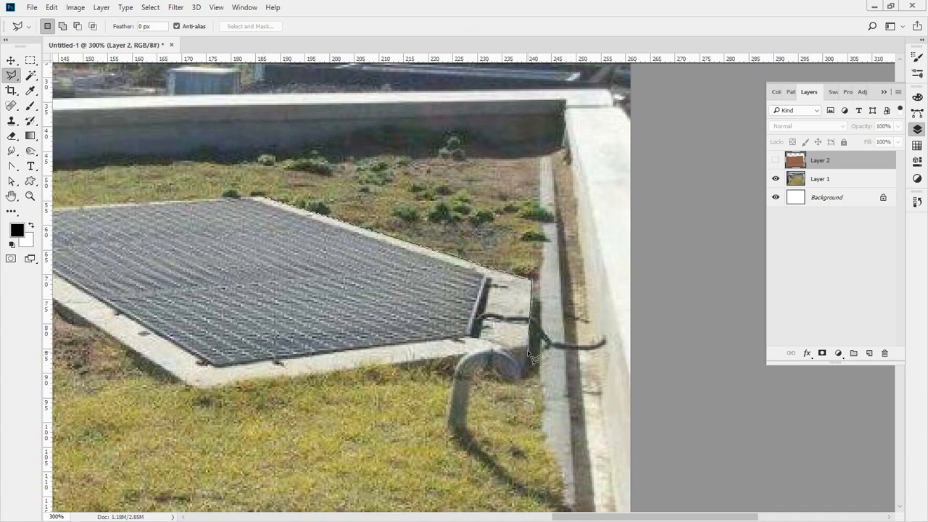
pyautogui.click(530, 346)
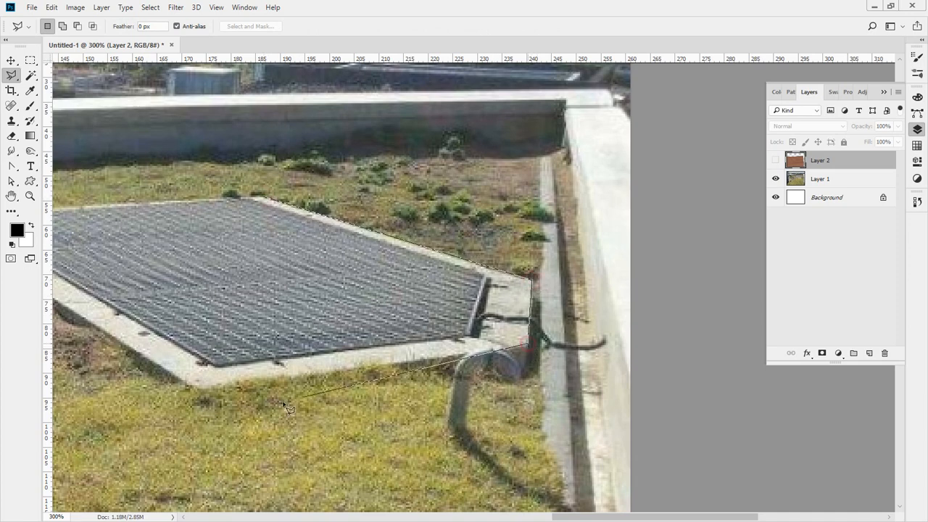
pyautogui.click(199, 391)
pyautogui.moveTo(170, 353); pyautogui.dragTo(297, 430)
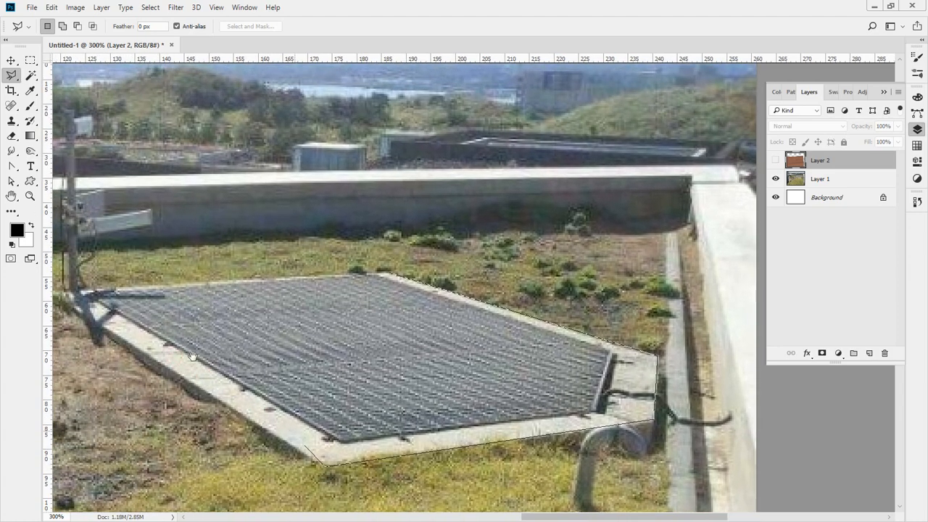
pyautogui.moveTo(80, 297); pyautogui.dragTo(205, 354)
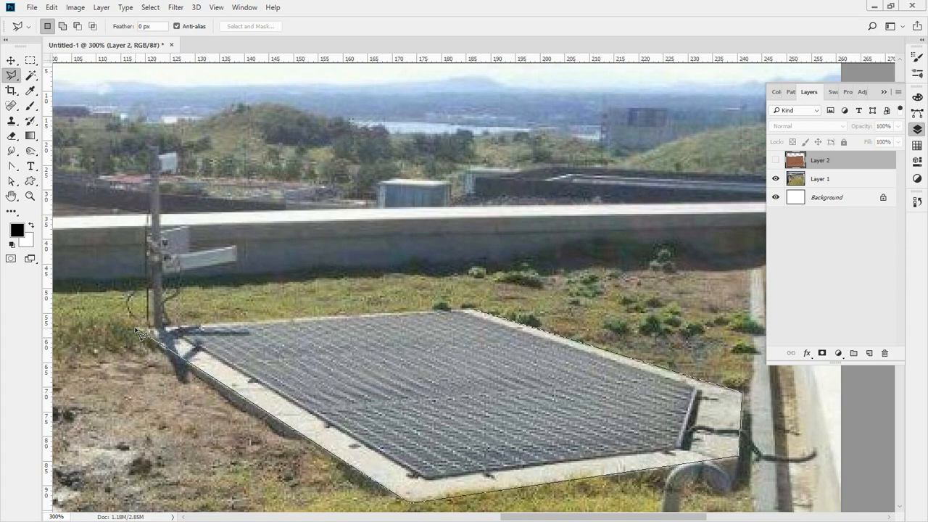
pyautogui.click(136, 329)
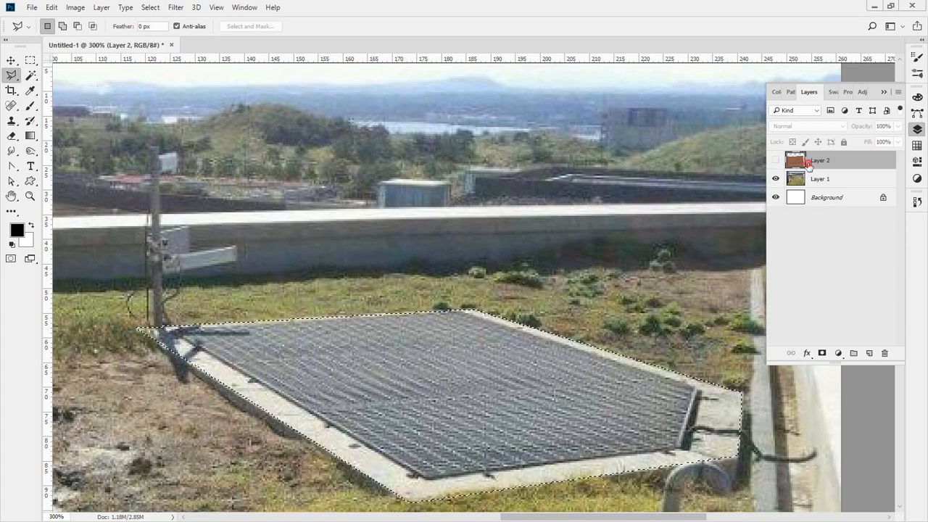
# - Show the wood layer, add a layer mask from the grating selection and invert it so the planks surround the grating
pyautogui.click(776, 160)
pyautogui.click(821, 353)
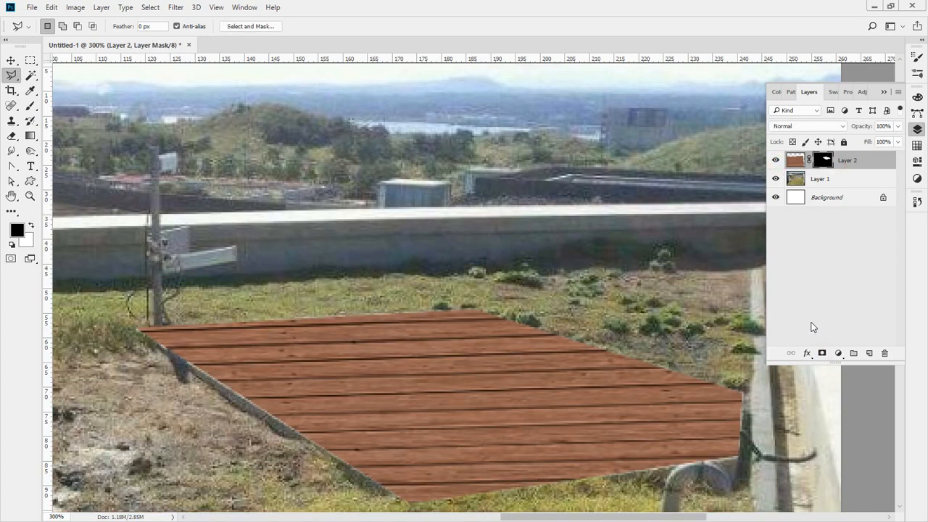
pyautogui.hotkey('ctrl', 'i')
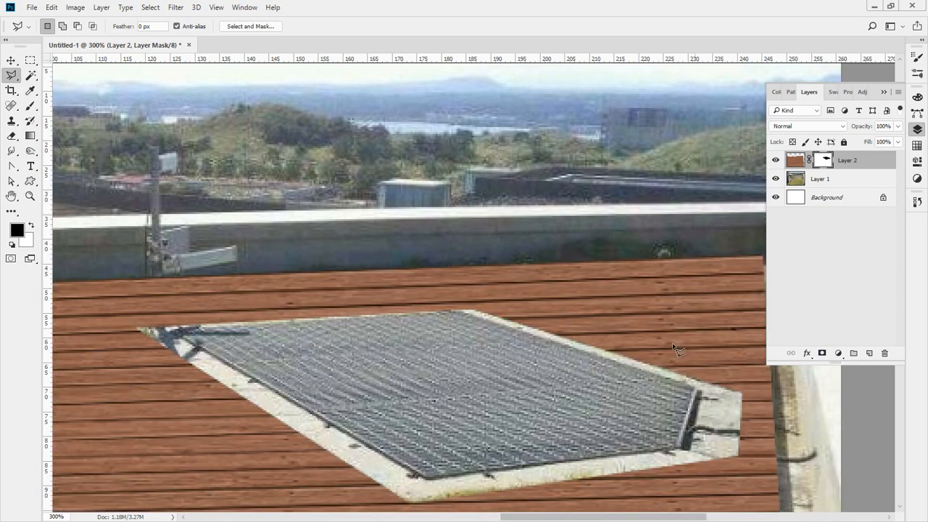
pyautogui.moveTo(414, 311); pyautogui.dragTo(356, 281)
pyautogui.keyDown('alt'); pyautogui.click(480, 333); pyautogui.keyUp('alt')
pyautogui.keyDown('alt'); pyautogui.click(556, 371); pyautogui.keyUp('alt')
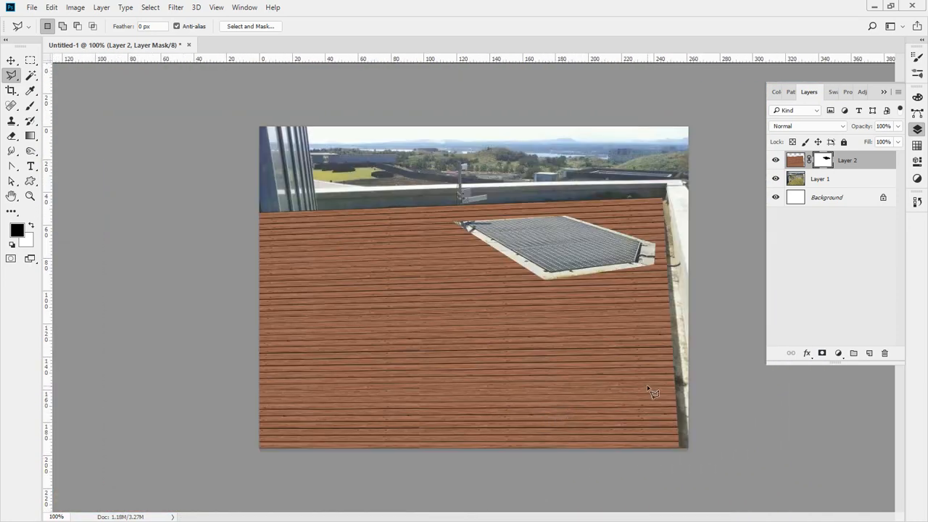
# - Hide the wood layer and outline the glass building along its wall edge and base with the Polygonal Lasso
pyautogui.click(775, 160)
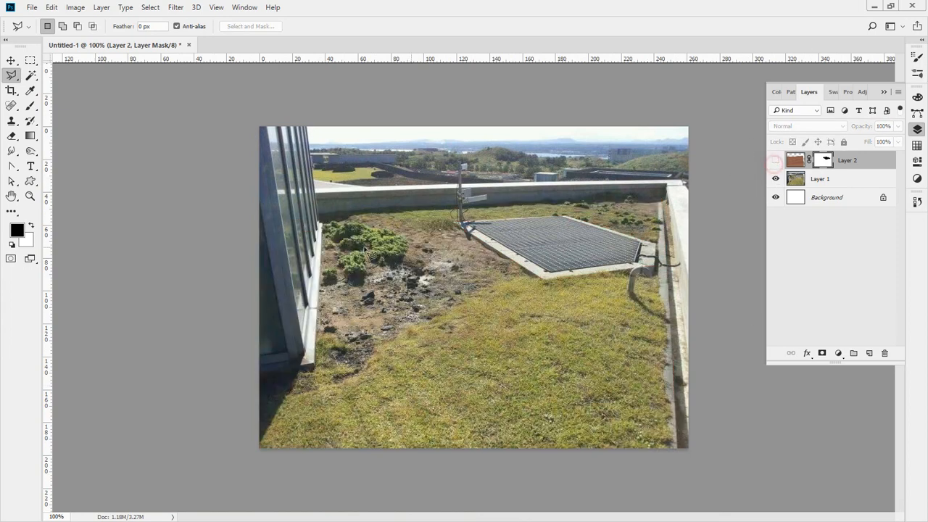
pyautogui.keyDown('ctrl'); pyautogui.click(319, 204); pyautogui.keyUp('ctrl')
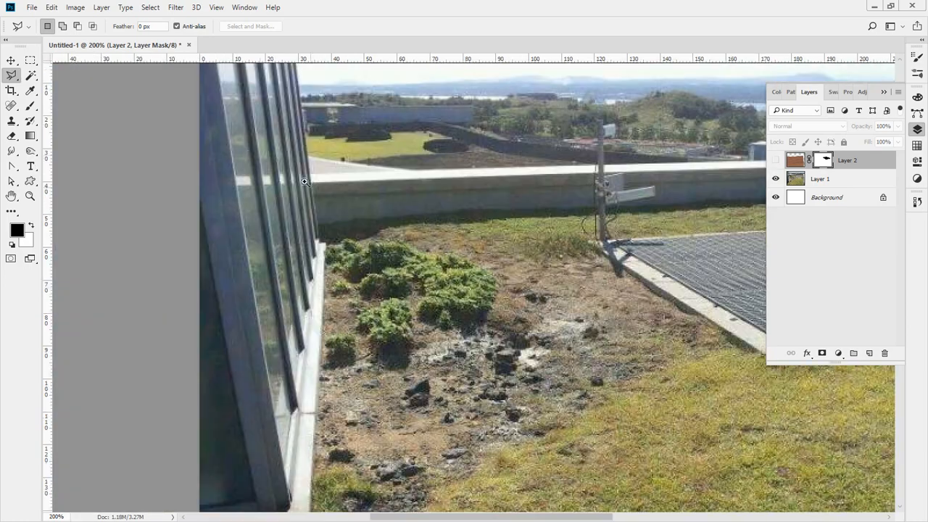
pyautogui.keyDown('ctrl'); pyautogui.click(318, 165); pyautogui.keyUp('ctrl')
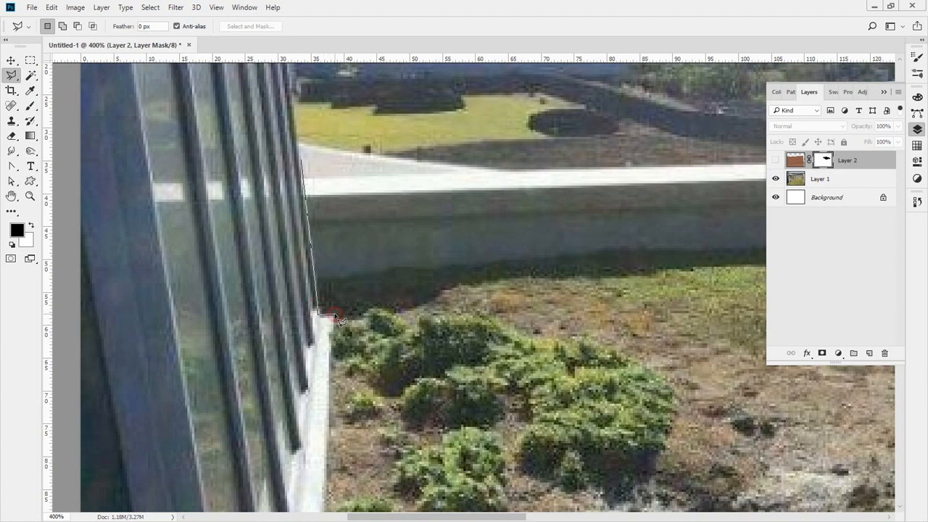
pyautogui.moveTo(312, 484); pyautogui.dragTo(311, 133)
pyautogui.moveTo(300, 439); pyautogui.dragTo(348, 158)
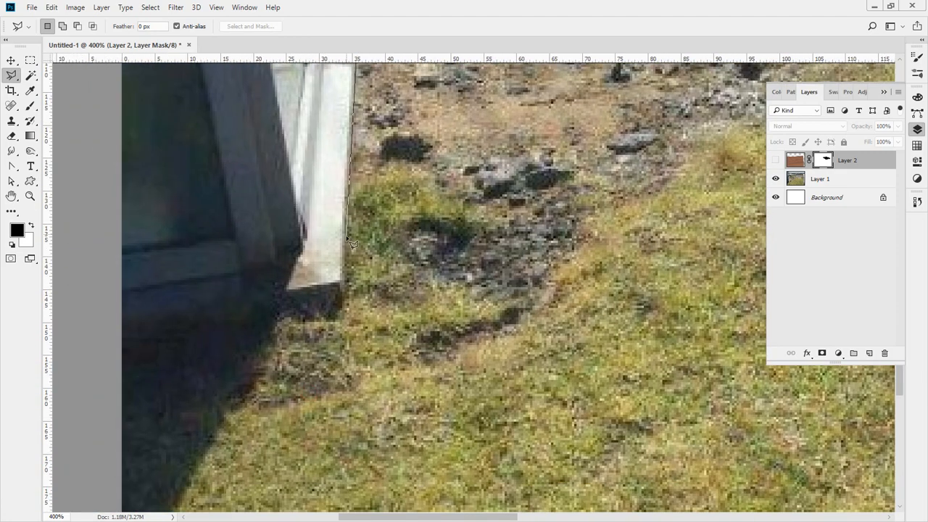
pyautogui.click(340, 281)
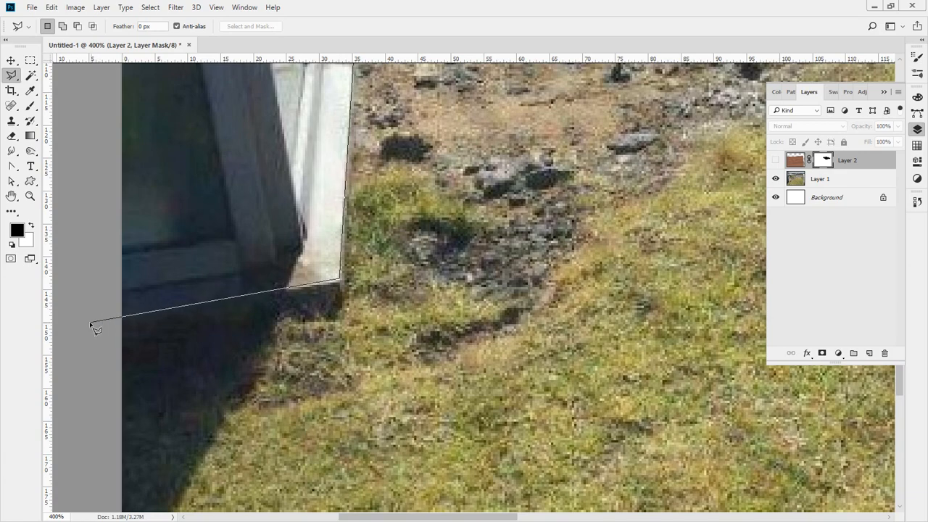
pyautogui.click(77, 323)
pyautogui.moveTo(108, 199); pyautogui.dragTo(160, 410)
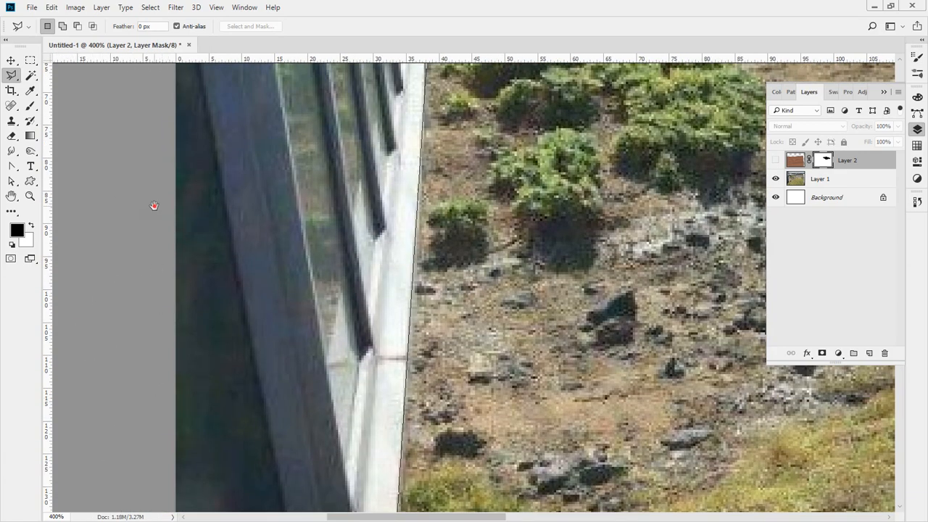
pyautogui.moveTo(153, 206); pyautogui.dragTo(127, 445)
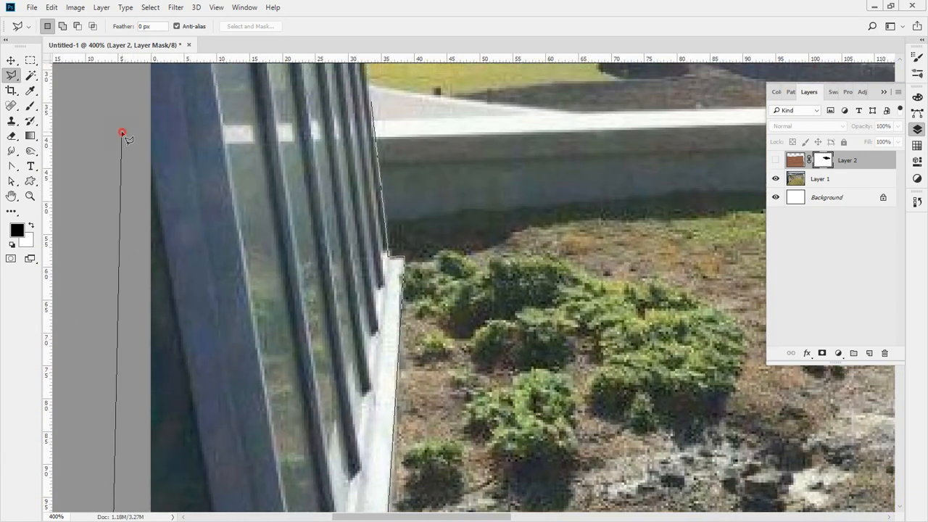
pyautogui.doubleClick(122, 133)
# - Show the wood layer, fill the building selection with black on its layer mask, and deselect
pyautogui.click(776, 159)
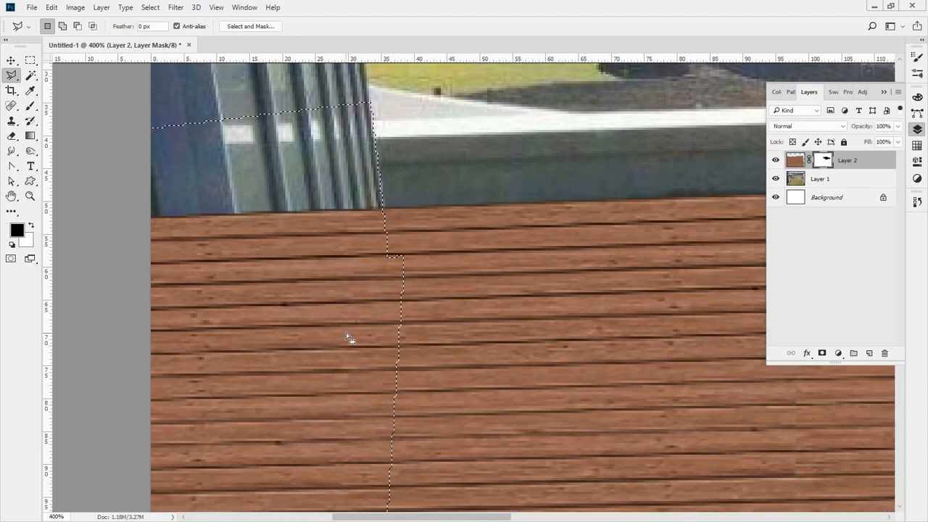
pyautogui.hotkey('alt', 'Delete')
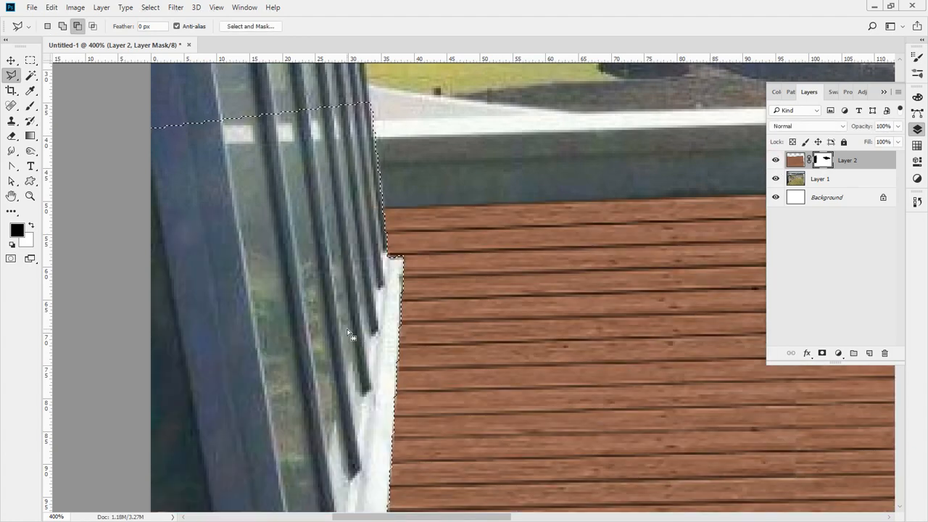
pyautogui.hotkey('ctrl', 'd')
pyautogui.doubleClick(29, 197)
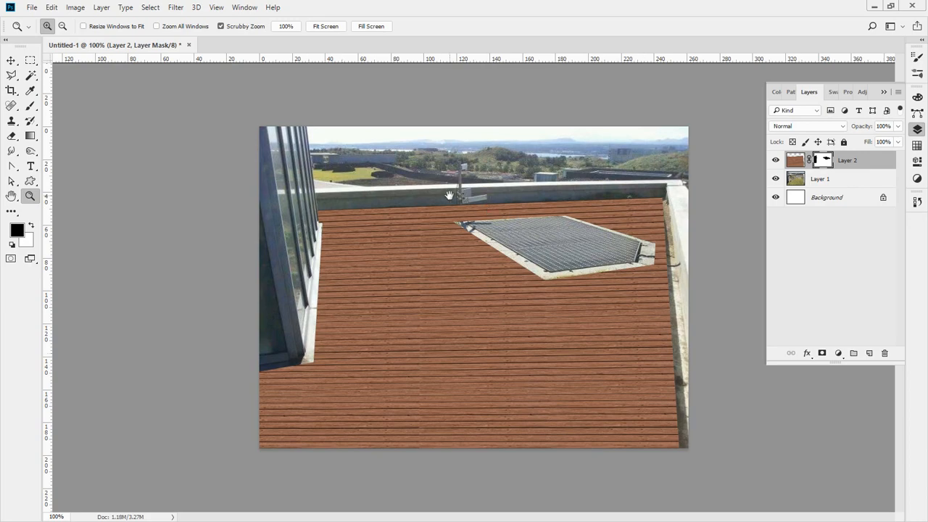
# - Hide the rooftop photo's Layer 1 to inspect the masked wood layer around the grating and pole
pyautogui.moveTo(450, 196); pyautogui.dragTo(499, 337)
pyautogui.moveTo(535, 275); pyautogui.dragTo(436, 308)
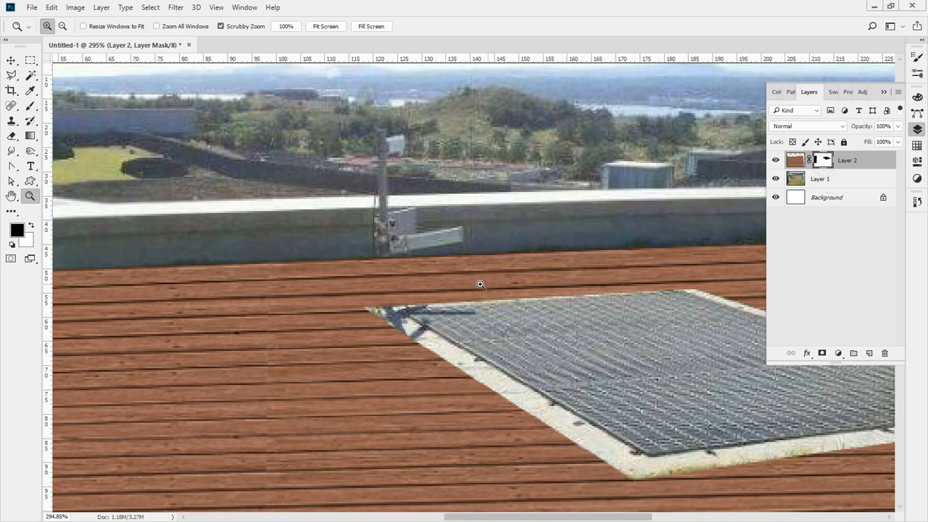
pyautogui.click(775, 179)
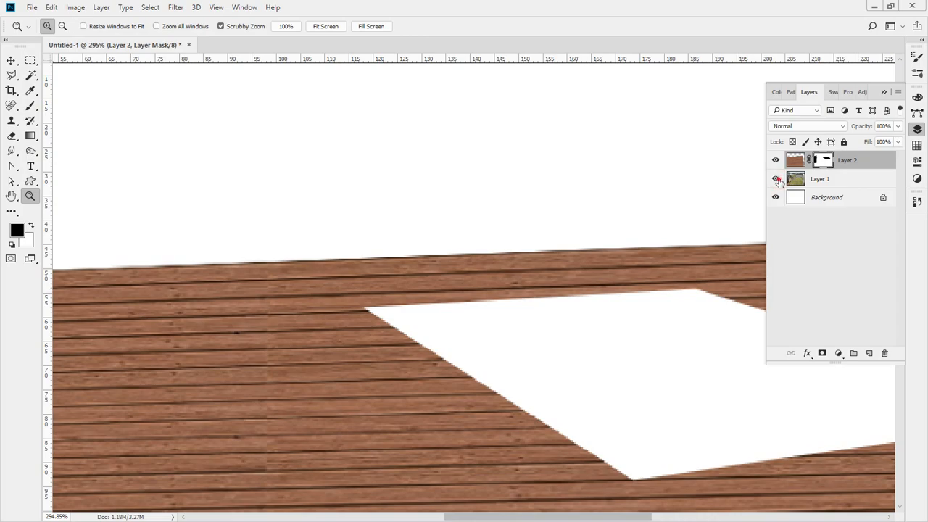
# - Show the rooftop photo, hide the wood layer, and outline the lower part of the pole with the Polygonal Lasso
pyautogui.click(775, 178)
pyautogui.click(776, 160)
pyautogui.moveTo(349, 237); pyautogui.dragTo(411, 309)
pyautogui.moveTo(410, 271); pyautogui.dragTo(354, 202)
pyautogui.scroll(-5, 392, 261)
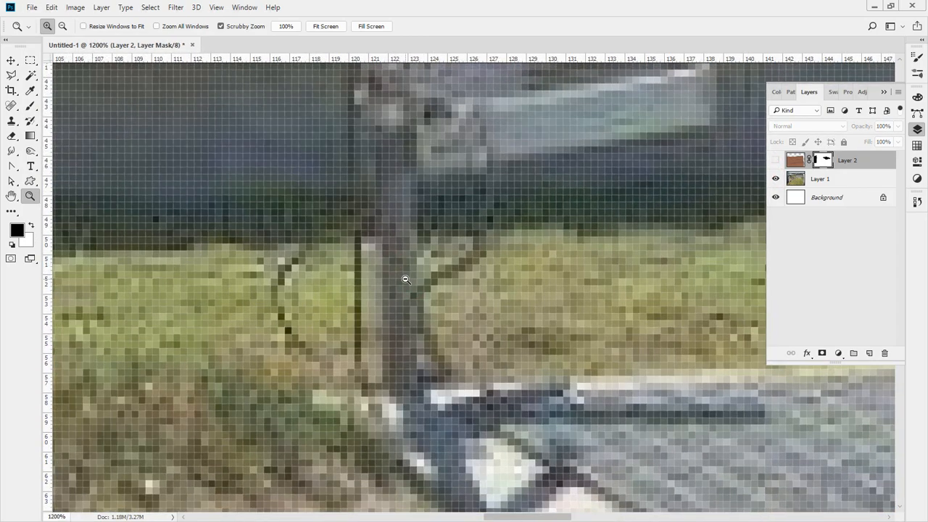
pyautogui.press('l')
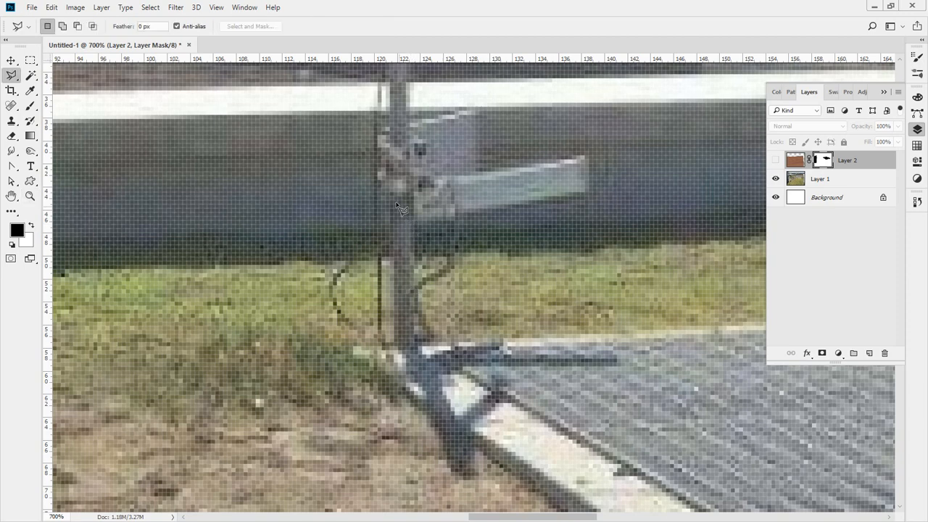
pyautogui.moveTo(389, 199); pyautogui.dragTo(401, 353)
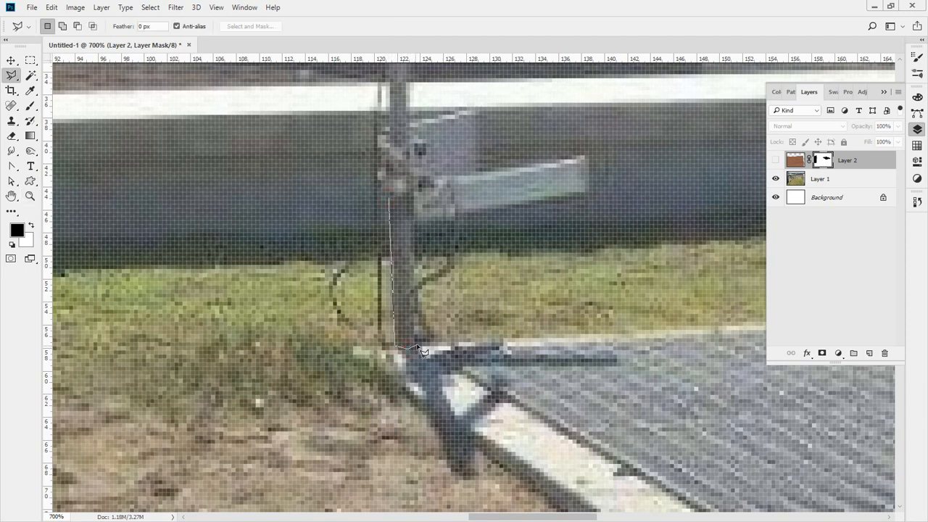
pyautogui.moveTo(415, 220); pyautogui.dragTo(412, 194)
# - Show the wood layer, fill the pole selection with black on its layer mask, and deselect
pyautogui.click(776, 159)
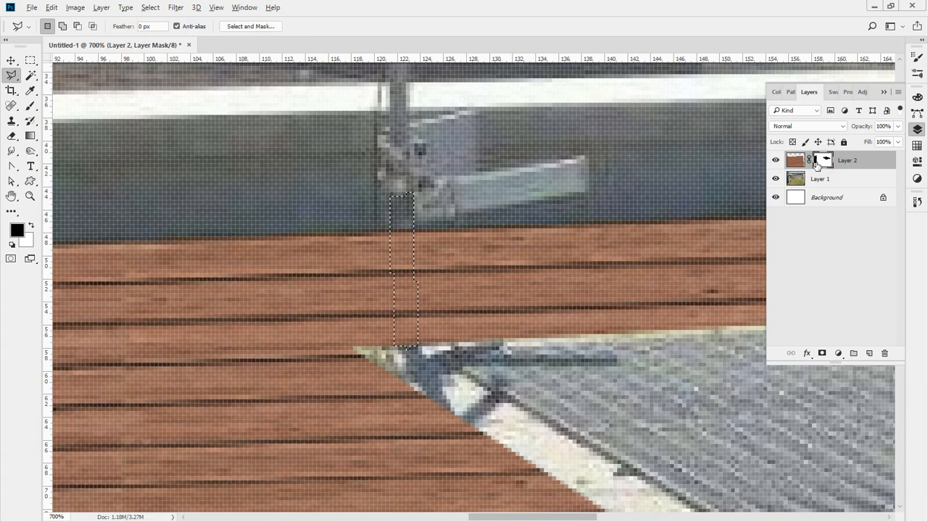
pyautogui.hotkey('alt', 'BackSpace')
pyautogui.hotkey('ctrl', 'd')
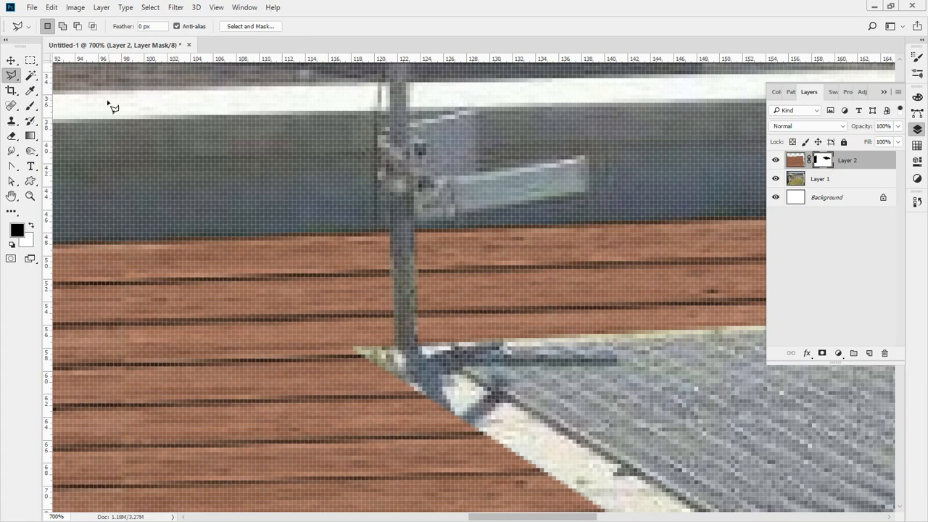
pyautogui.doubleClick(31, 195)
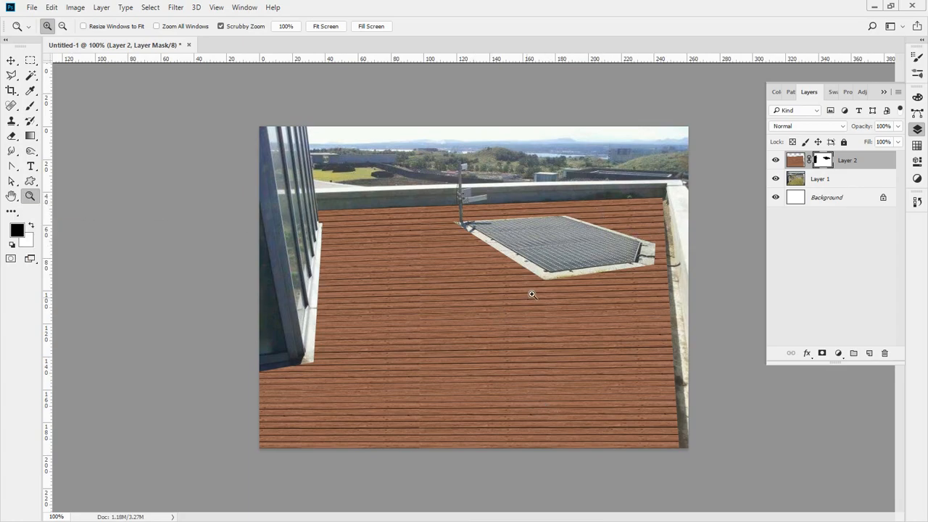
# - Select the rooftop photo's Layer 1 and set the Clone Stamp brush size to 14 px for retouching the grating's concrete frame
pyautogui.moveTo(567, 279); pyautogui.dragTo(389, 362)
pyautogui.keyDown('alt'); pyautogui.click(389, 362); pyautogui.keyUp('alt')
pyautogui.click(798, 181)
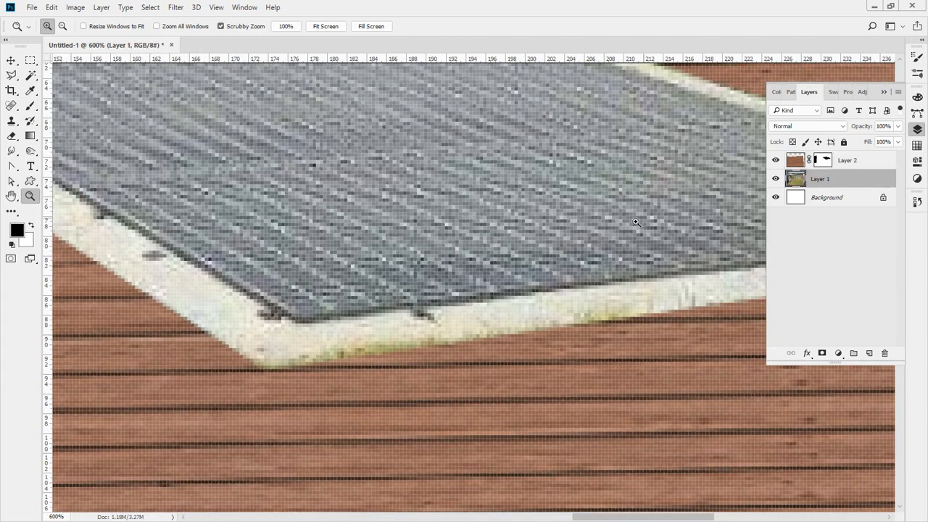
pyautogui.moveTo(710, 167); pyautogui.dragTo(703, 168)
pyautogui.moveTo(664, 445)
pyautogui.mouseDown()
pyautogui.moveTo(692, 410)
pyautogui.moveTo(677, 396)
pyautogui.moveTo(634, 391)
pyautogui.moveTo(620, 423)
pyautogui.mouseUp()
pyautogui.moveTo(721, 196)
pyautogui.mouseDown()
pyautogui.moveTo(755, 181)
pyautogui.moveTo(752, 195)
pyautogui.mouseUp()
pyautogui.press('Escape')
pyautogui.press('s')
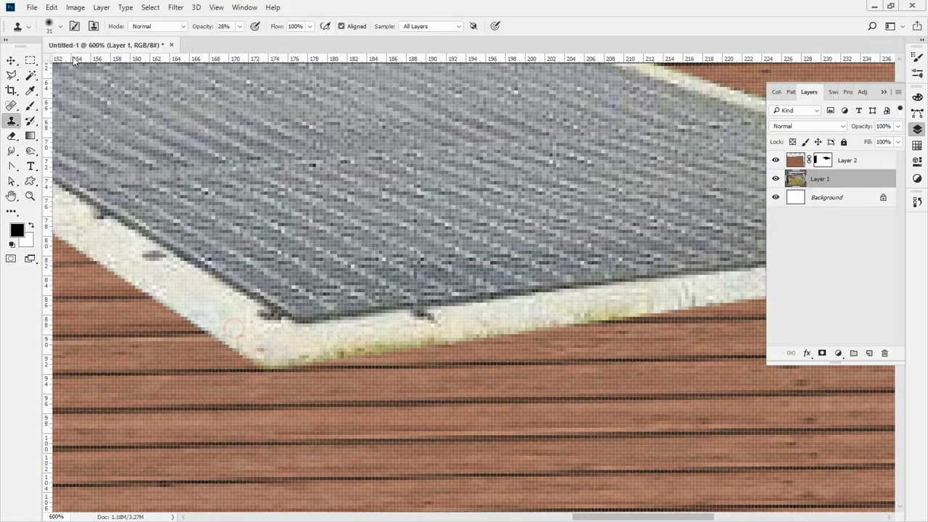
pyautogui.click(58, 28)
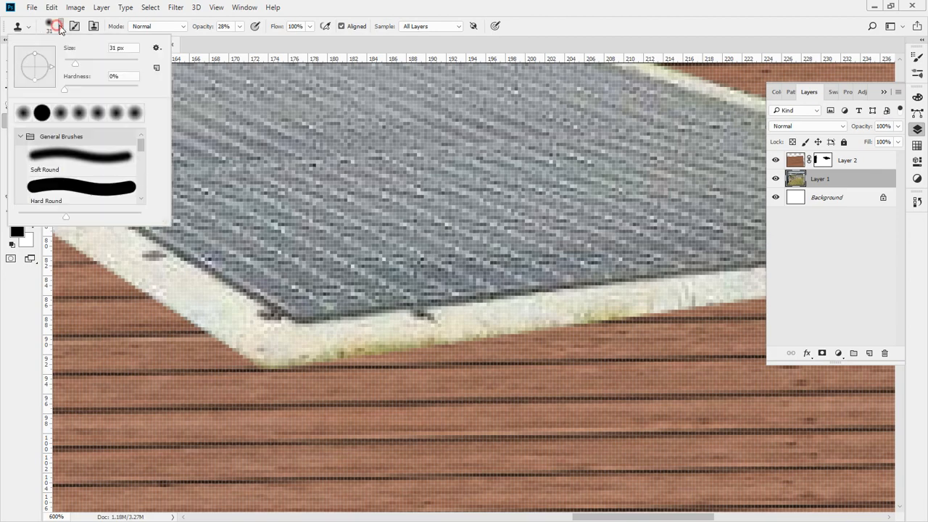
pyautogui.click(72, 64)
pyautogui.press('Return')
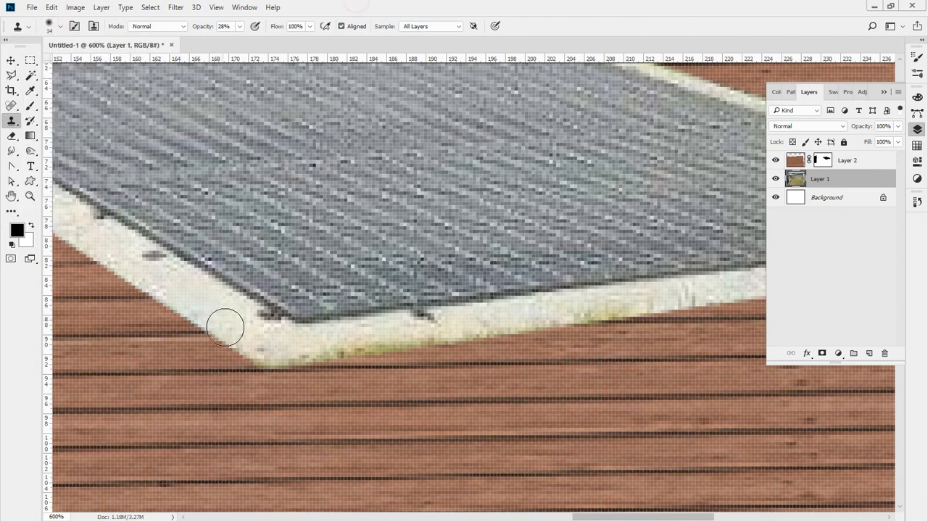
# - Try to clone clean concrete over the green stains near the frame's front corner while sampling all layers
pyautogui.moveTo(232, 321)
pyautogui.mouseDown()
pyautogui.moveTo(271, 343)
pyautogui.moveTo(259, 348)
pyautogui.moveTo(273, 352)
pyautogui.moveTo(247, 360)
pyautogui.mouseUp()
pyautogui.keyDown('alt'); pyautogui.click(265, 364); pyautogui.keyUp('alt')
pyautogui.moveTo(332, 367)
pyautogui.mouseDown()
pyautogui.moveTo(306, 355)
pyautogui.moveTo(345, 352)
pyautogui.mouseUp()
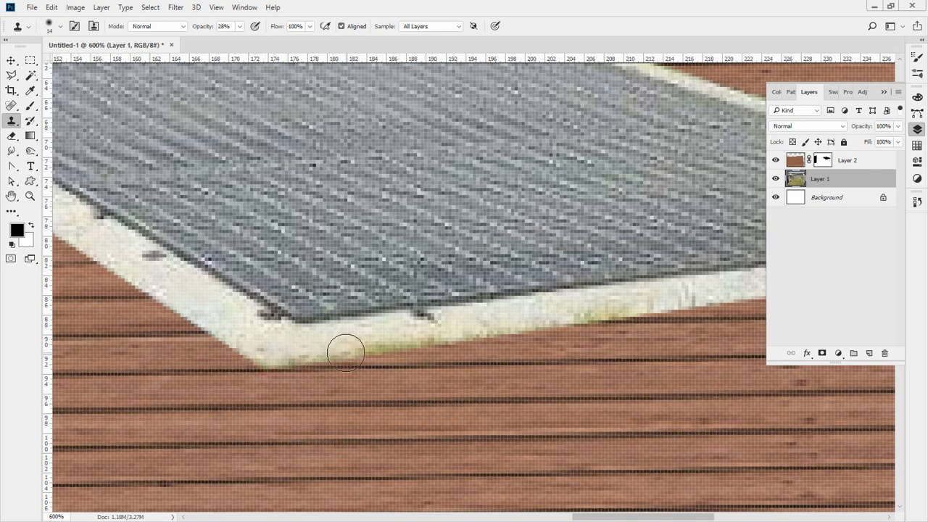
pyautogui.keyDown('alt'); pyautogui.click(269, 343); pyautogui.keyUp('alt')
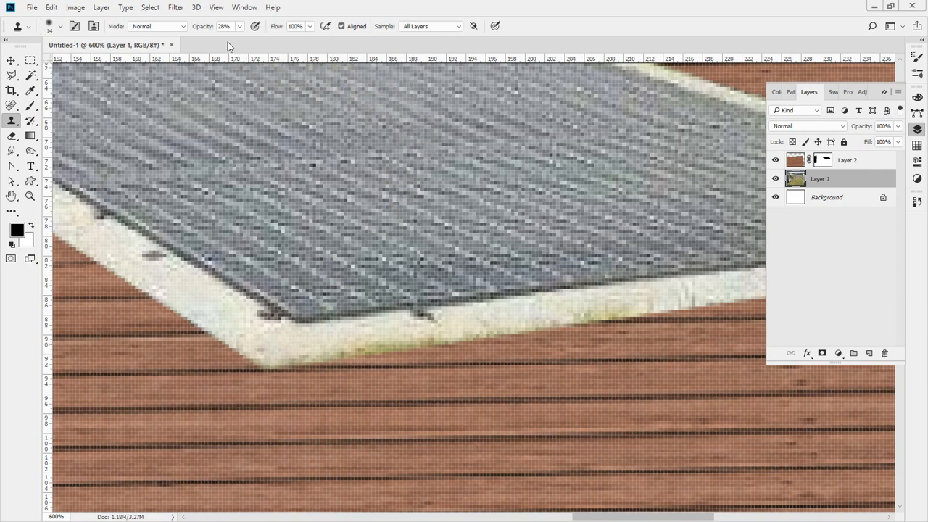
# - Set the Clone Stamp to sample the Current Layer and clone concrete over the green stains near the frame's front corner
pyautogui.click(435, 26)
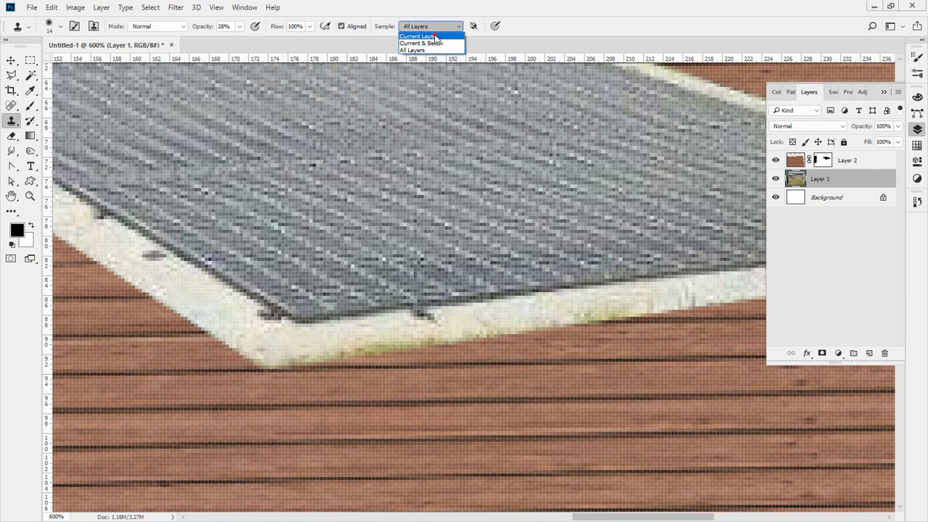
pyautogui.click(432, 35)
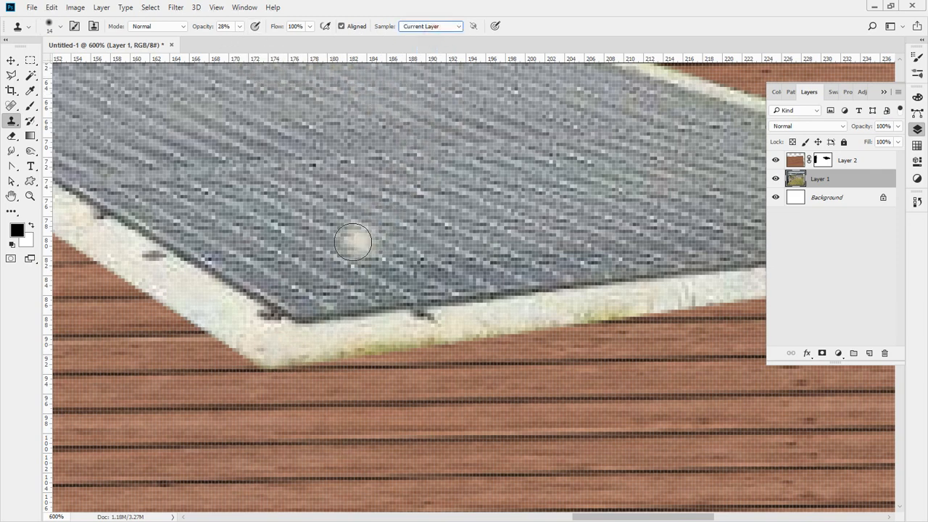
pyautogui.keyDown('alt'); pyautogui.click(272, 361); pyautogui.keyUp('alt')
pyautogui.moveTo(303, 362); pyautogui.dragTo(343, 354)
pyautogui.moveTo(347, 352); pyautogui.dragTo(358, 352)
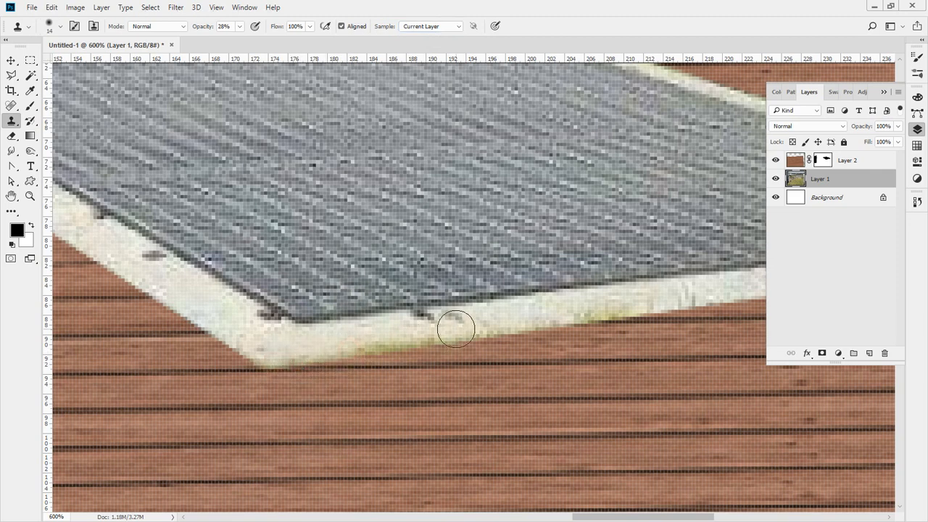
pyautogui.keyDown('alt'); pyautogui.click(244, 329); pyautogui.keyUp('alt')
pyautogui.click(361, 342)
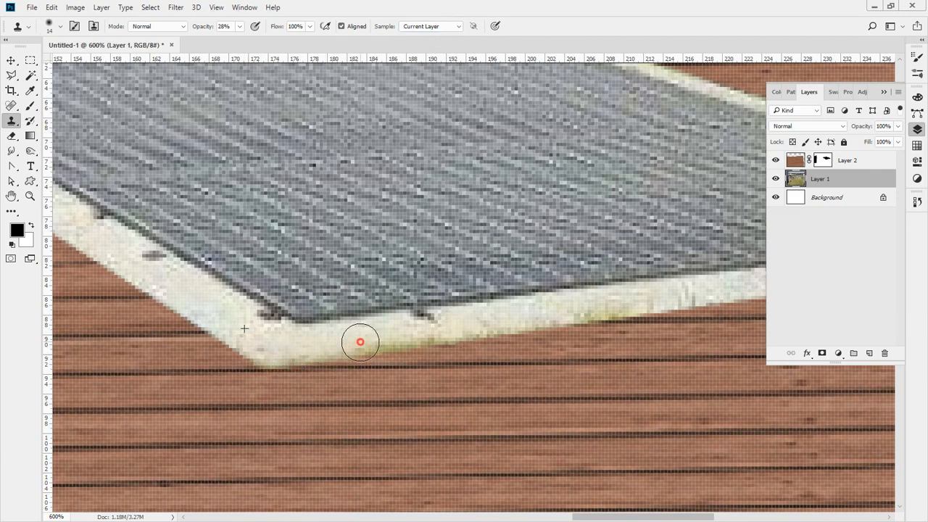
pyautogui.click(370, 344)
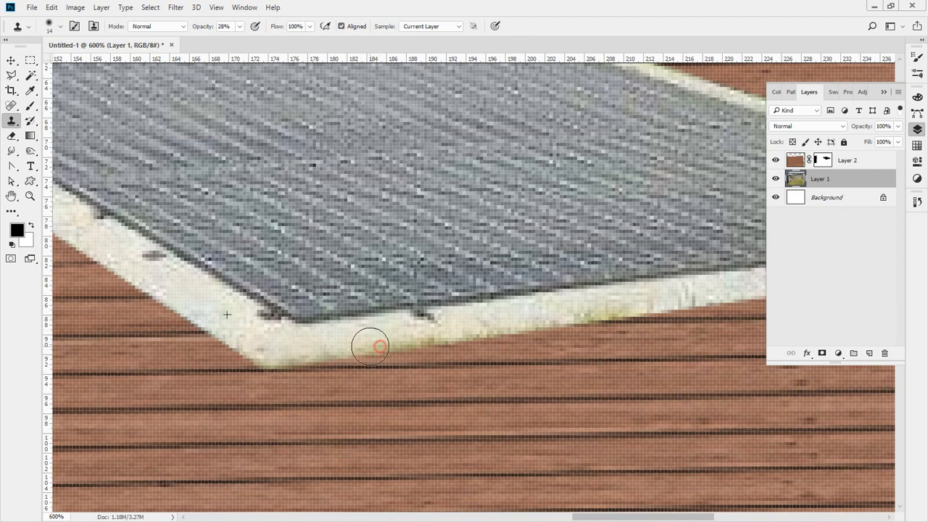
pyautogui.keyDown('alt'); pyautogui.click(212, 313); pyautogui.keyUp('alt')
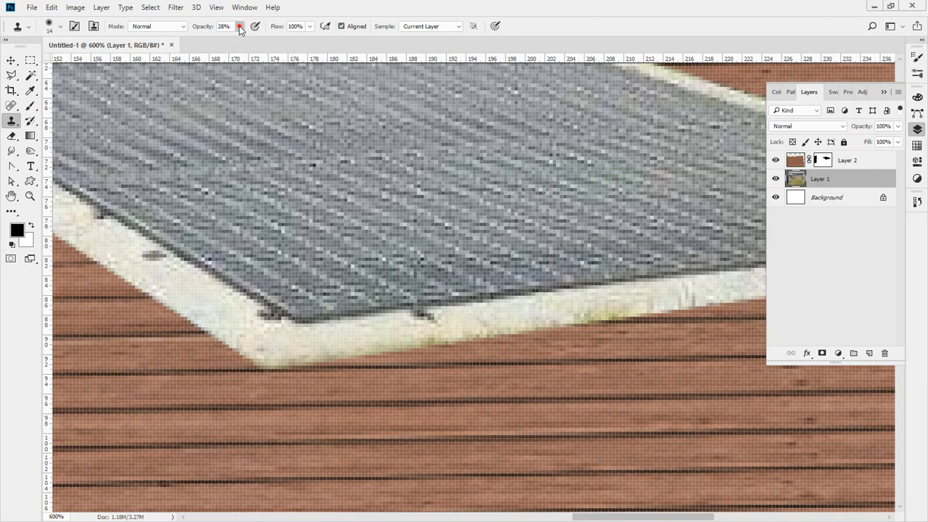
# - Raise the Clone Stamp opacity to 100%, clone concrete along the frame's stained front edge, and undo the last stroke
pyautogui.click(254, 41)
pyautogui.keyDown('alt'); pyautogui.click(203, 306); pyautogui.keyUp('alt')
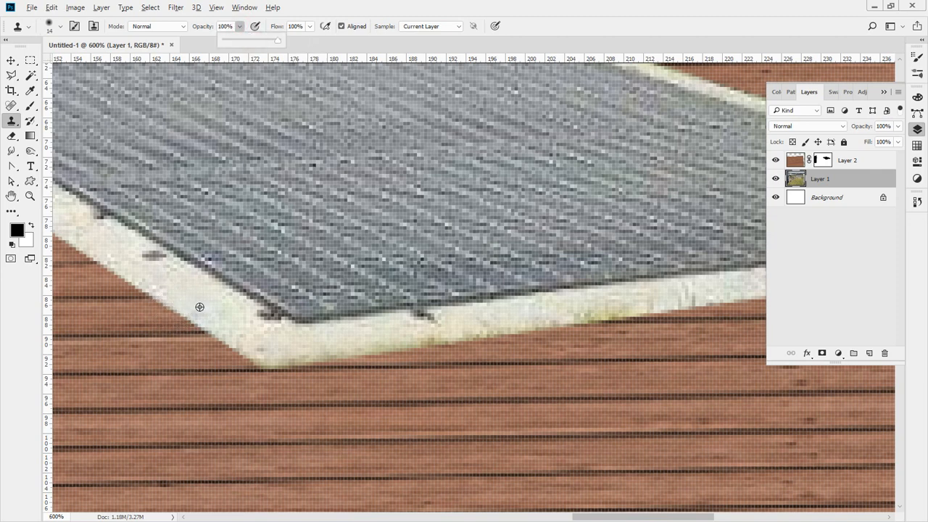
pyautogui.click(428, 345)
pyautogui.keyDown('alt'); pyautogui.click(239, 313); pyautogui.keyUp('alt')
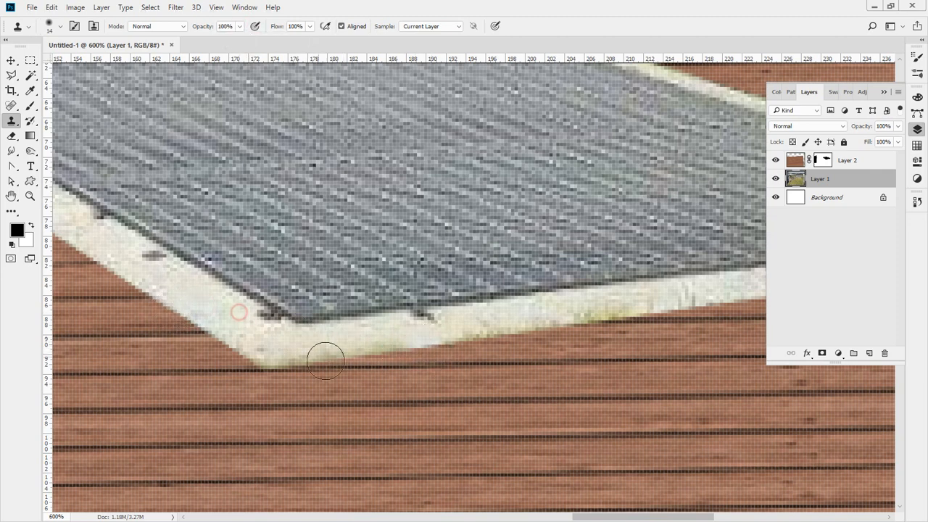
pyautogui.keyDown('alt'); pyautogui.click(208, 293); pyautogui.keyUp('alt')
pyautogui.moveTo(344, 346)
pyautogui.mouseDown()
pyautogui.moveTo(305, 348)
pyautogui.moveTo(200, 290)
pyautogui.moveTo(301, 348)
pyautogui.mouseUp()
pyautogui.keyDown('alt'); pyautogui.click(204, 292); pyautogui.keyUp('alt')
pyautogui.click(317, 350)
pyautogui.hotkey('ctrl', 'z')
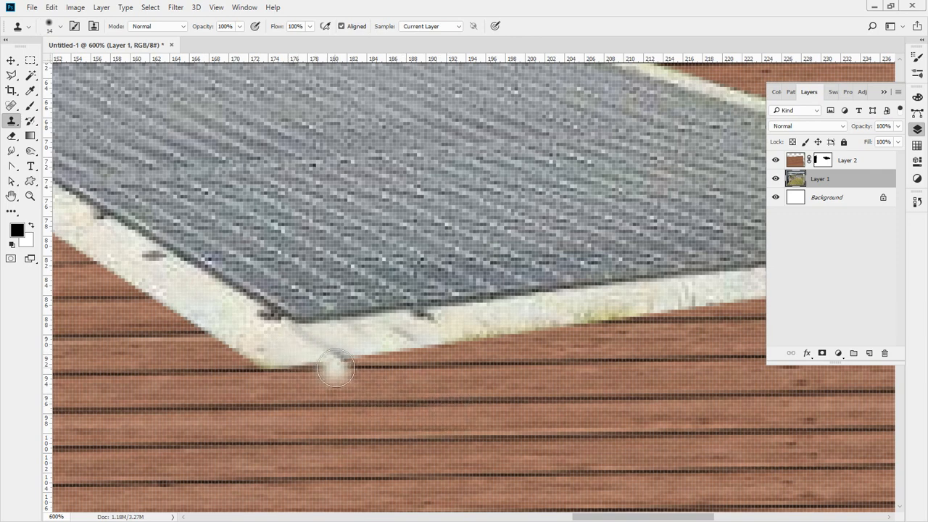
# - Clone clean concrete from the frame's front corner over the neighbouring stretch of its front edge
pyautogui.keyDown('alt'); pyautogui.click(282, 347); pyautogui.keyUp('alt')
pyautogui.click(302, 346)
pyautogui.click(303, 342)
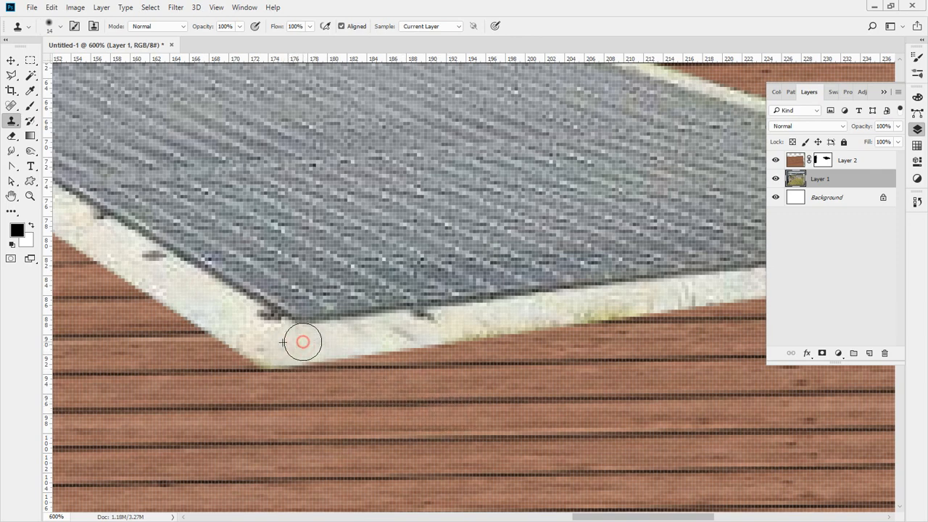
pyautogui.click(319, 345)
pyautogui.click(295, 357)
pyautogui.click(358, 338)
pyautogui.click(393, 335)
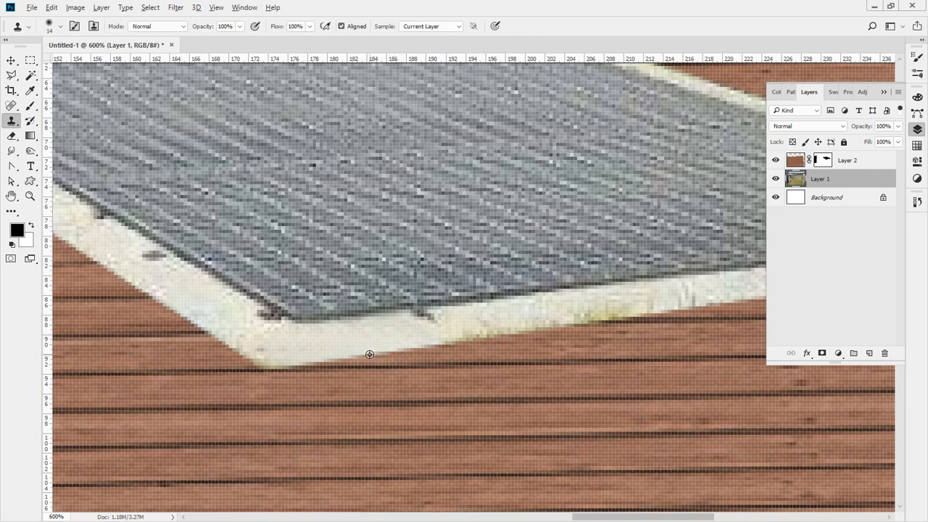
# - Continue cloning clean concrete over the yellow-green stains along the middle of the frame's front edge
pyautogui.click(464, 338)
pyautogui.click(491, 331)
pyautogui.click(494, 329)
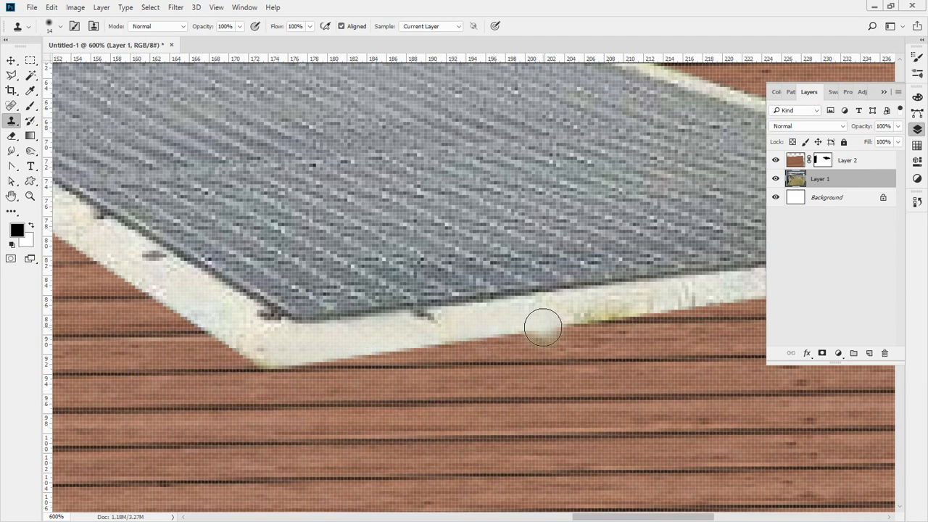
pyautogui.click(545, 324)
pyautogui.click(548, 312)
pyautogui.click(571, 317)
pyautogui.click(593, 315)
# - Clone clean concrete over the remaining stains and streaks on the front edge towards the frame's far end
pyautogui.moveTo(565, 282); pyautogui.dragTo(270, 303)
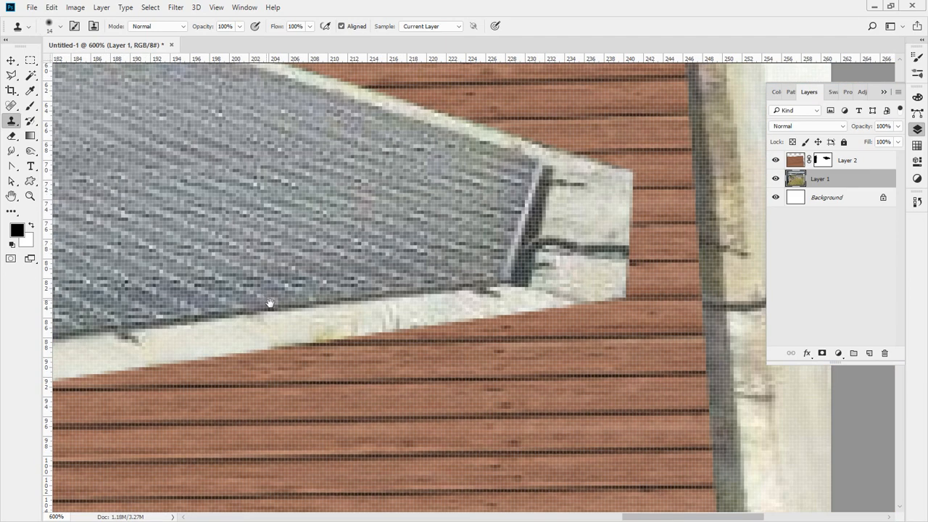
pyautogui.click(314, 340)
pyautogui.click(339, 331)
pyautogui.click(385, 325)
pyautogui.click(365, 323)
pyautogui.click(286, 336)
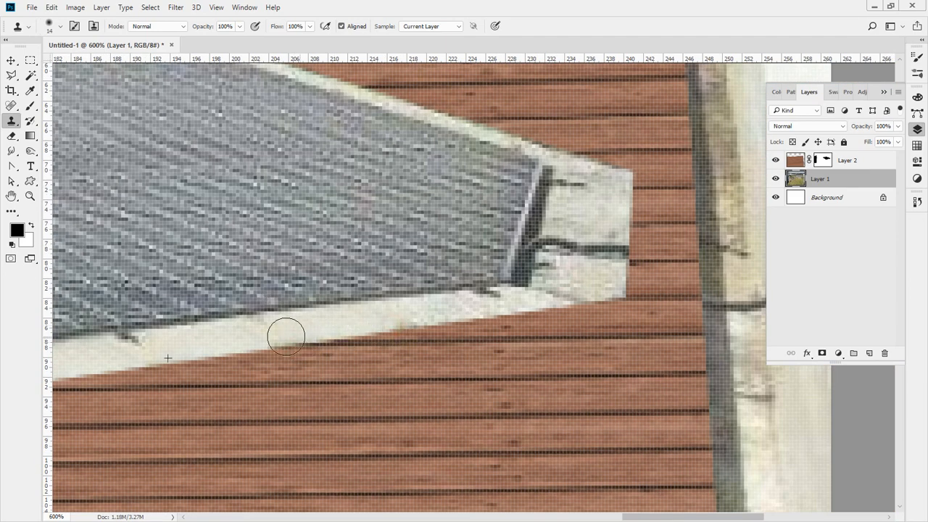
pyautogui.click(253, 328)
pyautogui.click(211, 348)
pyautogui.click(255, 329)
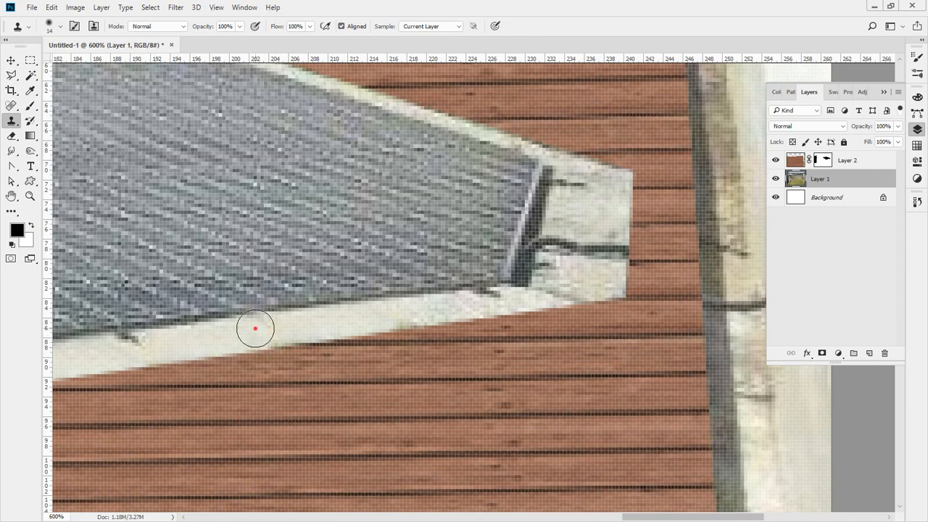
# - Clone over the dark notches where the frame's front edge meets the grating
pyautogui.keyDown('alt'); pyautogui.click(196, 319); pyautogui.keyUp('alt')
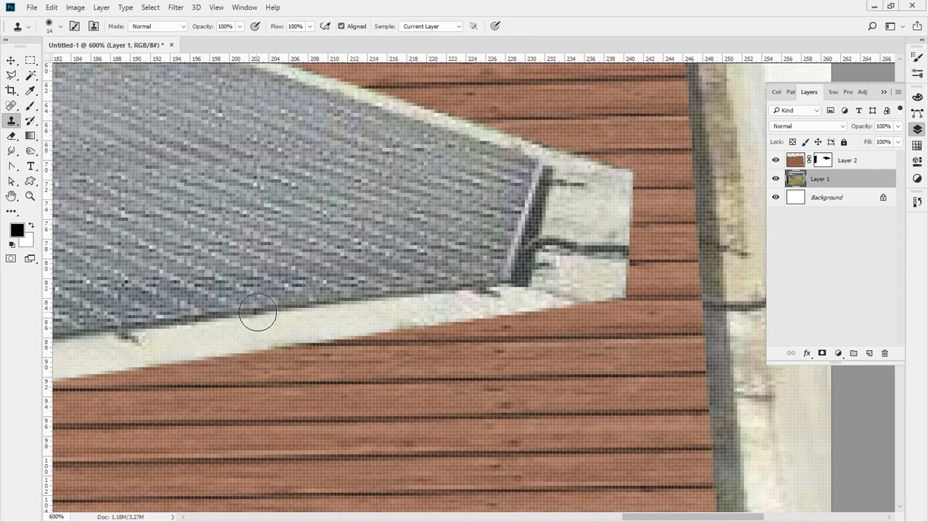
pyautogui.moveTo(244, 327); pyautogui.dragTo(522, 327)
pyautogui.keyDown('alt'); pyautogui.click(493, 318); pyautogui.keyUp('alt')
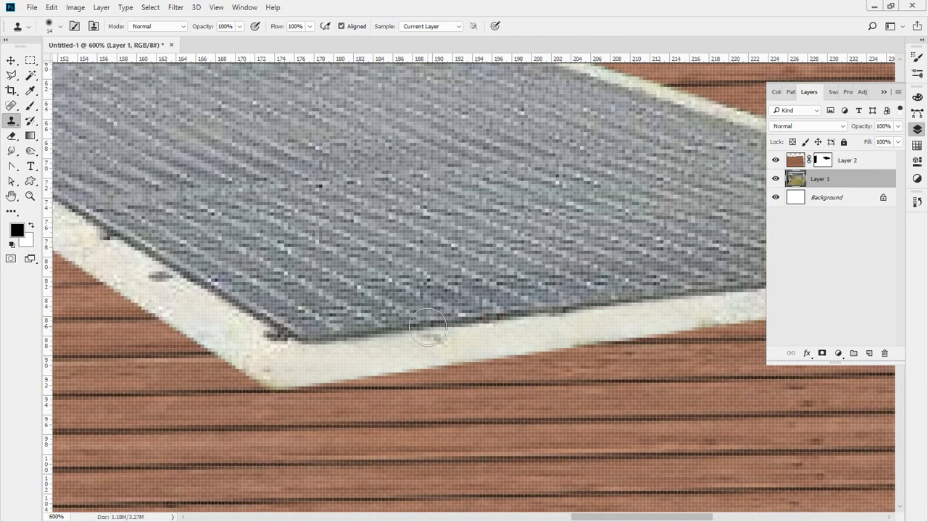
pyautogui.click(426, 330)
pyautogui.click(448, 344)
# - Clone clean concrete over the pink stains and dark notch on the front edge beside the concrete end block
pyautogui.moveTo(479, 360); pyautogui.dragTo(179, 335)
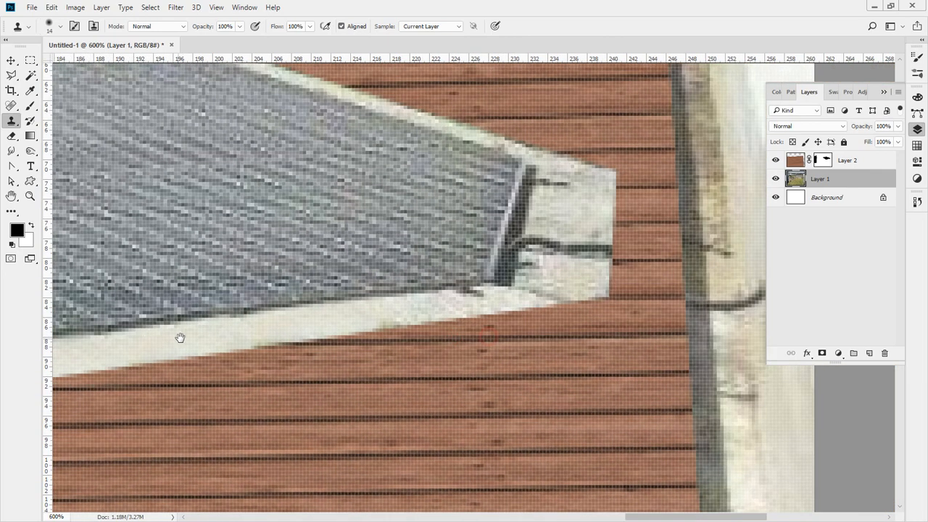
pyautogui.moveTo(403, 323)
pyautogui.mouseDown()
pyautogui.moveTo(381, 323)
pyautogui.moveTo(412, 316)
pyautogui.moveTo(425, 294)
pyautogui.moveTo(468, 307)
pyautogui.mouseUp()
pyautogui.keyDown('alt'); pyautogui.click(313, 307); pyautogui.keyUp('alt')
pyautogui.moveTo(495, 310)
pyautogui.mouseDown()
pyautogui.moveTo(467, 319)
pyautogui.moveTo(484, 318)
pyautogui.mouseUp()
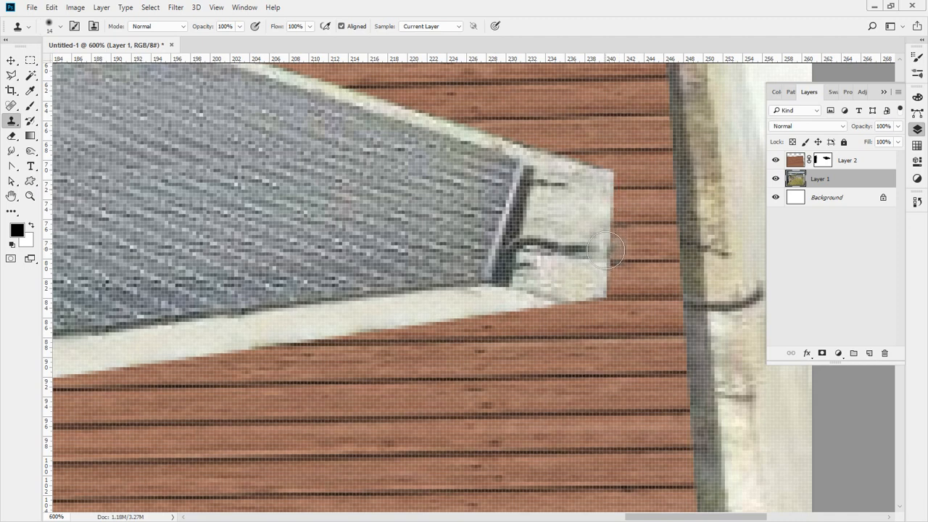
# - Clone concrete over the long dark crack across the frame's end block
pyautogui.keyDown('alt'); pyautogui.click(610, 211); pyautogui.keyUp('alt')
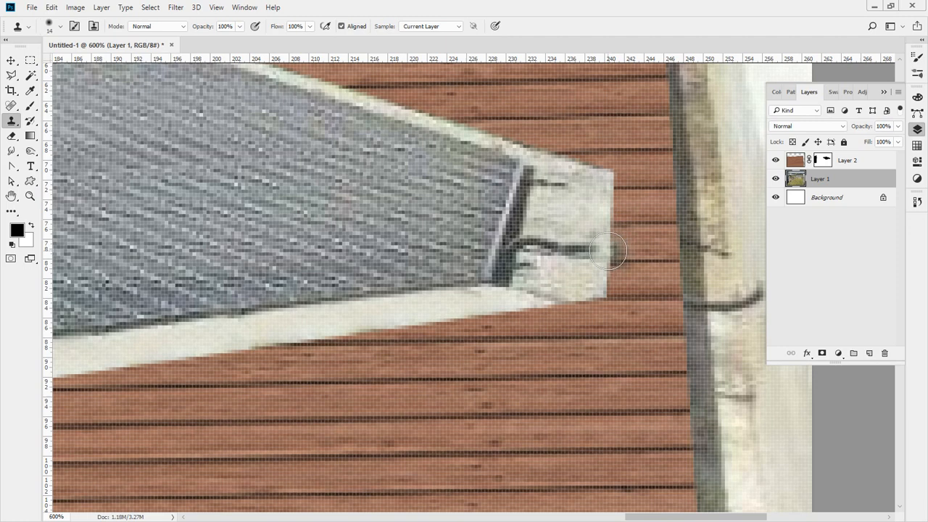
pyautogui.moveTo(597, 250)
pyautogui.mouseDown()
pyautogui.moveTo(543, 242)
pyautogui.moveTo(517, 267)
pyautogui.mouseUp()
pyautogui.keyDown('alt'); pyautogui.click(524, 208); pyautogui.keyUp('alt')
pyautogui.click(517, 243)
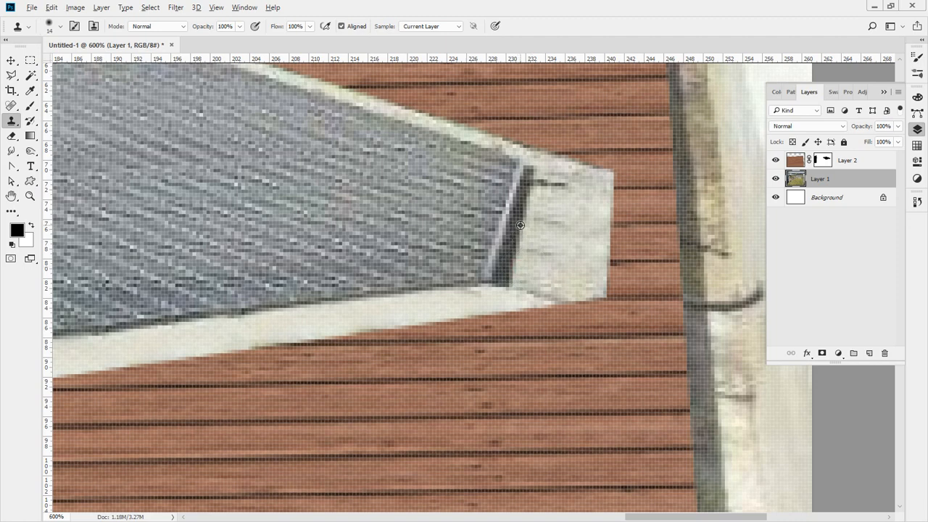
# - Clone over the short upper crack and smooth the remaining blemishes on the frame's end block
pyautogui.keyDown('alt'); pyautogui.click(520, 226); pyautogui.keyUp('alt')
pyautogui.moveTo(552, 190)
pyautogui.mouseDown()
pyautogui.moveTo(529, 189)
pyautogui.moveTo(576, 214)
pyautogui.moveTo(558, 186)
pyautogui.moveTo(566, 187)
pyautogui.moveTo(574, 220)
pyautogui.moveTo(583, 204)
pyautogui.moveTo(558, 237)
pyautogui.mouseUp()
pyautogui.keyDown('alt'); pyautogui.click(583, 209); pyautogui.keyUp('alt')
pyautogui.keyDown('alt'); pyautogui.click(578, 205); pyautogui.keyUp('alt')
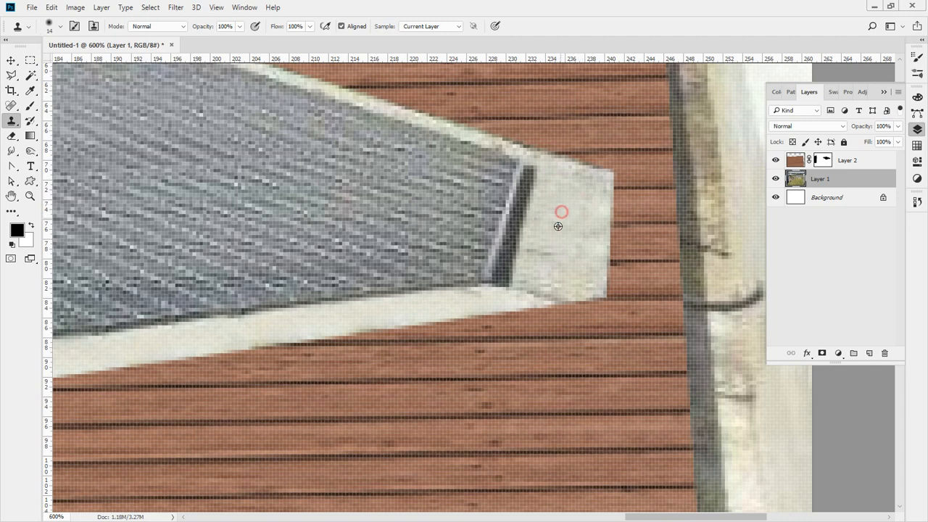
pyautogui.click(547, 252)
pyautogui.keyDown('alt'); pyautogui.click(561, 222); pyautogui.keyUp('alt')
pyautogui.moveTo(575, 184)
pyautogui.mouseDown()
pyautogui.moveTo(588, 185)
pyautogui.moveTo(594, 208)
pyautogui.mouseUp()
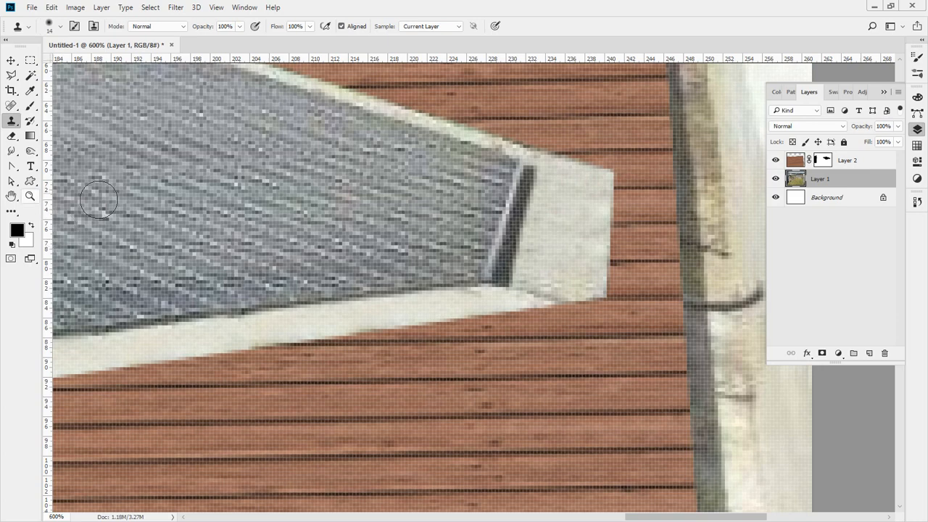
# - Clone clean wall surface over the curved cable and the lower crack on the parapet beside the deck
pyautogui.hscroll(5, 290, 239)
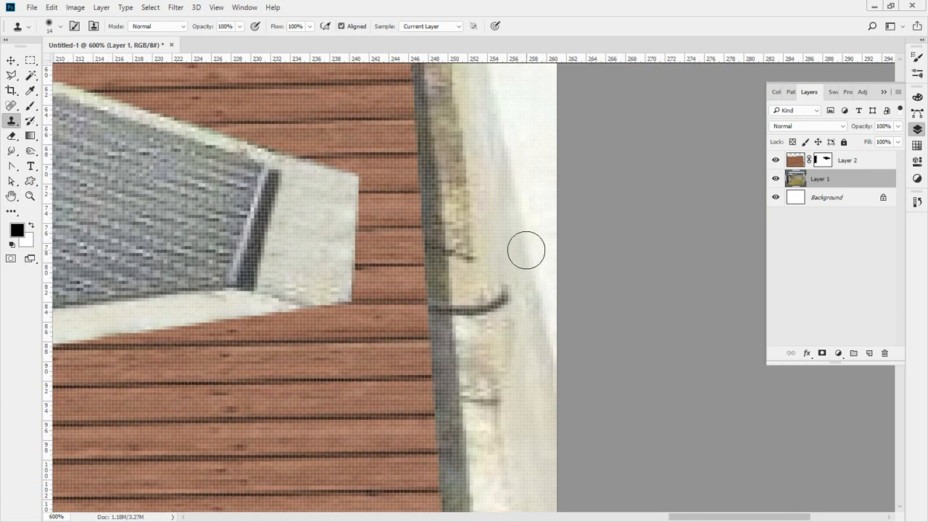
pyautogui.moveTo(525, 245)
pyautogui.mouseDown()
pyautogui.moveTo(507, 279)
pyautogui.moveTo(486, 290)
pyautogui.moveTo(497, 433)
pyautogui.moveTo(482, 398)
pyautogui.moveTo(484, 415)
pyautogui.mouseUp()
pyautogui.keyDown('alt'); pyautogui.click(500, 465); pyautogui.keyUp('alt')
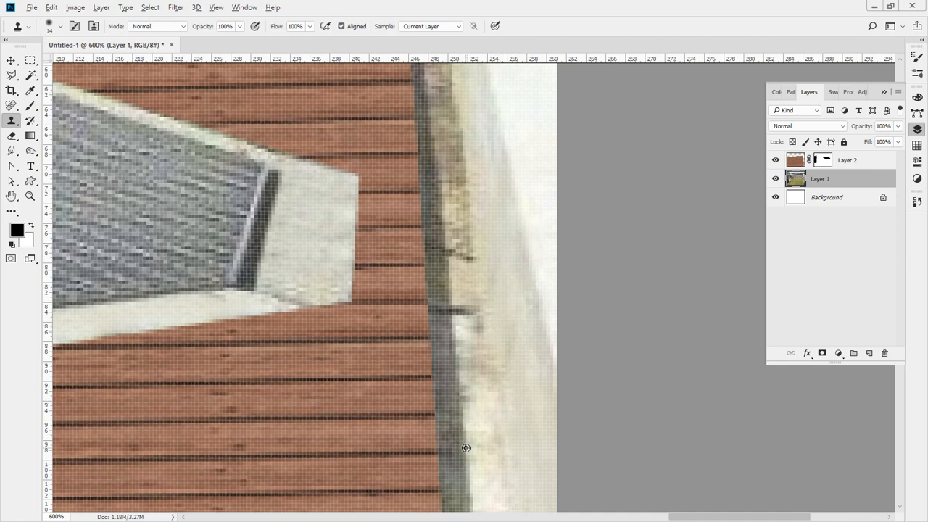
# - Clone over the remaining dark line and crack along the parapet's shaded inner edge
pyautogui.keyDown('alt'); pyautogui.click(466, 448); pyautogui.keyUp('alt')
pyautogui.click(462, 397)
pyautogui.click(453, 315)
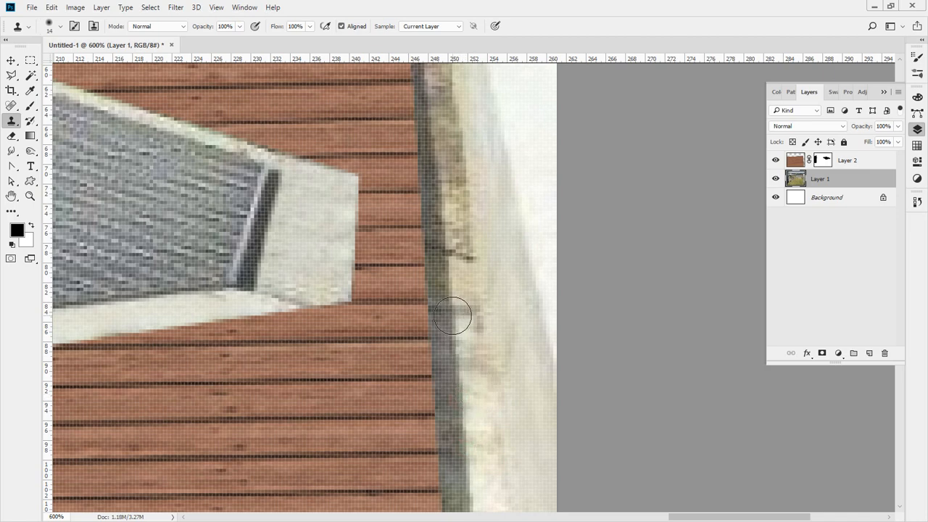
pyautogui.moveTo(451, 313); pyautogui.dragTo(479, 317)
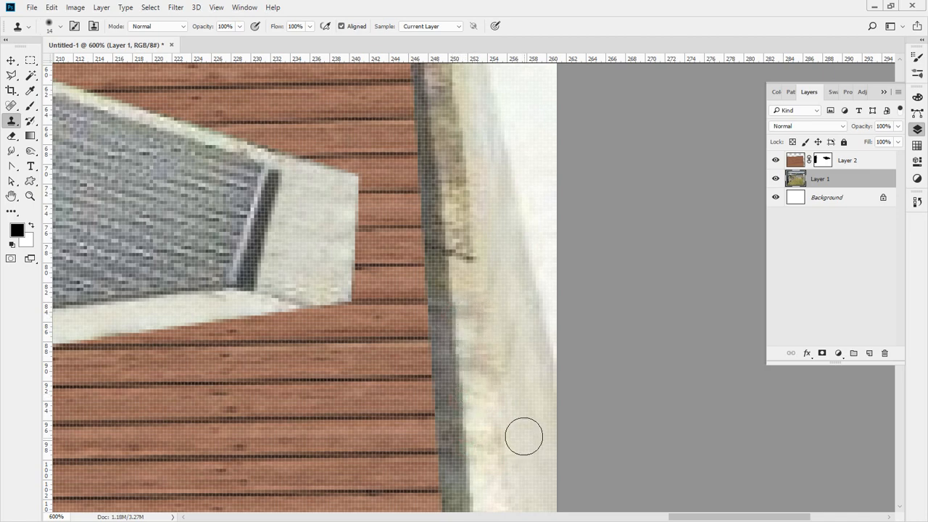
pyautogui.click(470, 254)
pyautogui.doubleClick(30, 196)
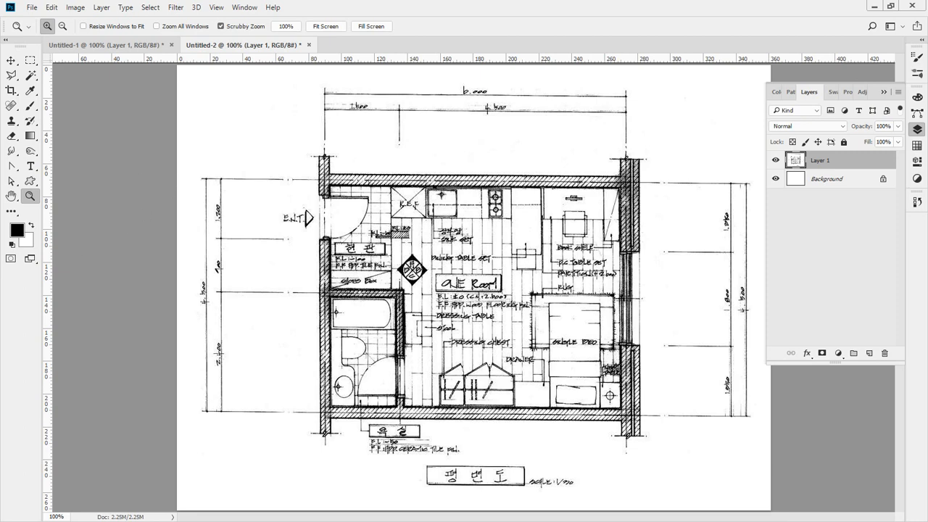
# - Switch to the browser and open the post "7. 조감도 적용하기" at its wood plank image
pyautogui.hotkey('alt', 'Tab')
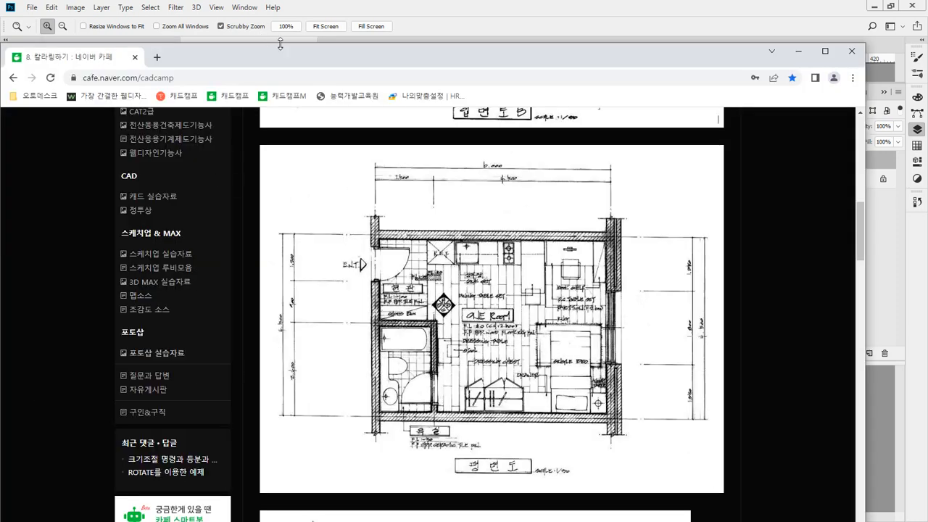
pyautogui.moveTo(374, 52); pyautogui.dragTo(374, 86)
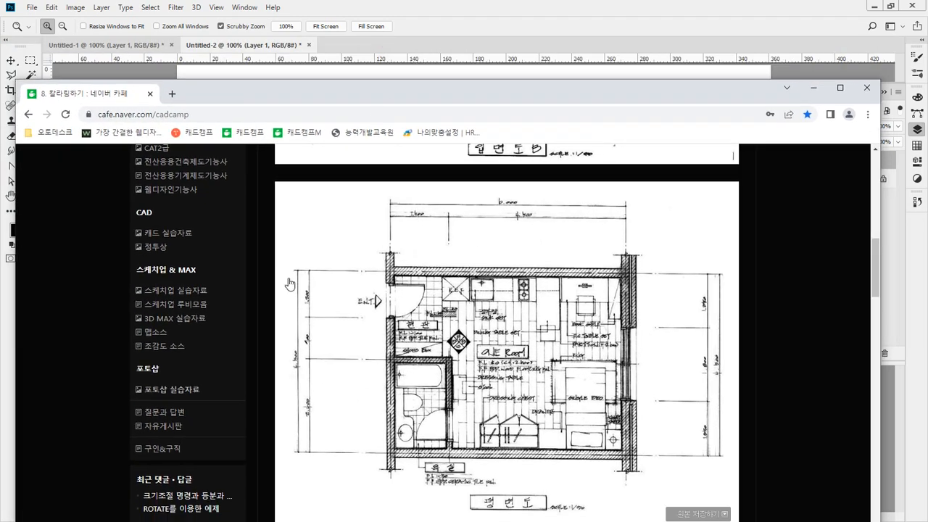
pyautogui.click(28, 113)
pyautogui.scroll(-3, 690, 274)
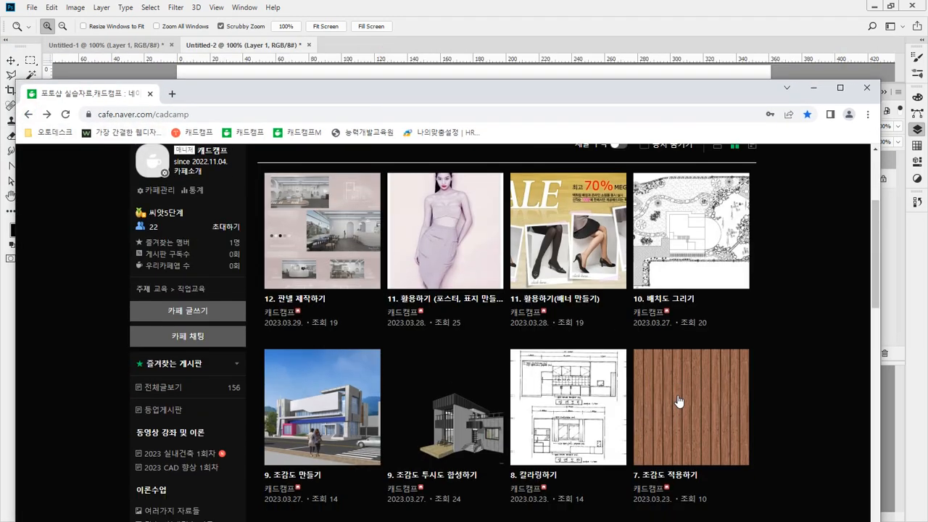
pyautogui.click(690, 274)
pyautogui.scroll(-2, 292, 261)
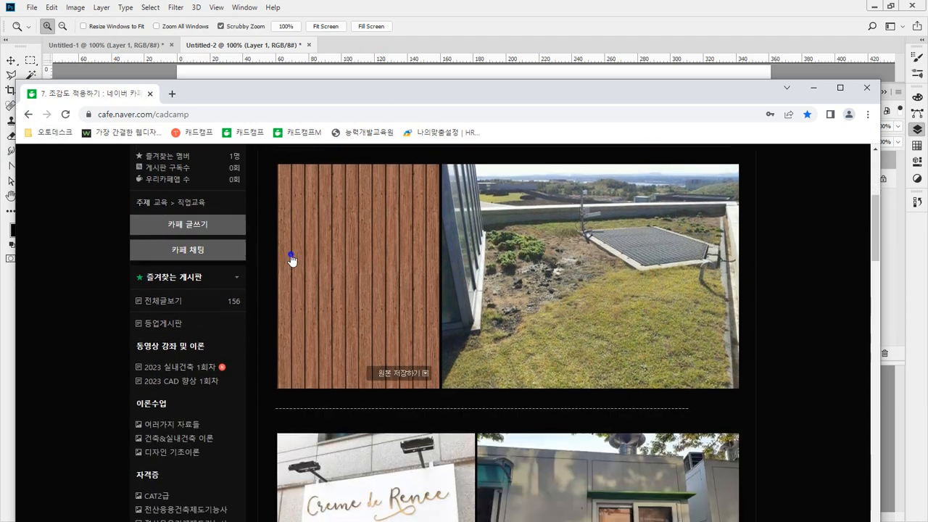
# - Copy the wood plank image and paste it into the Untitled-2 floor plan document in Photoshop as a new layer
pyautogui.rightClick(290, 255)
pyautogui.click(345, 292)
pyautogui.hotkey('alt', 'Tab')
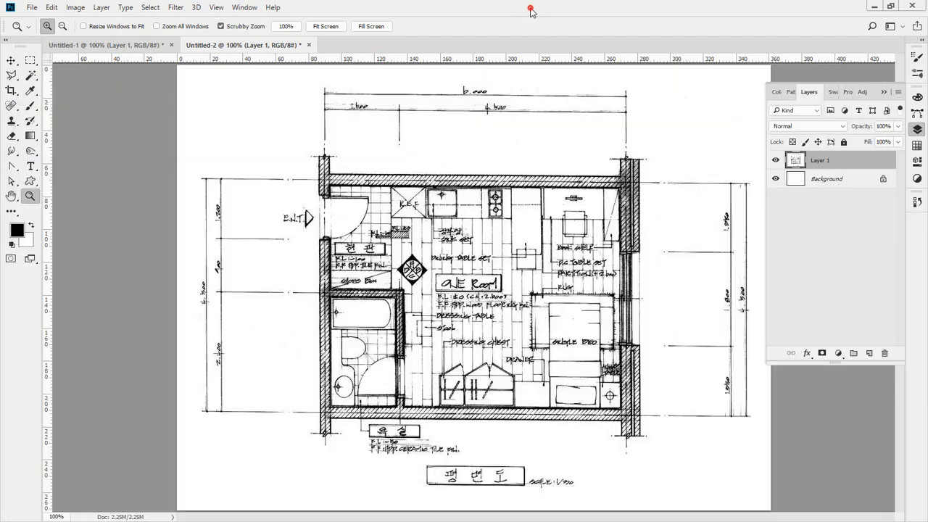
pyautogui.hotkey('ctrl', 'v')
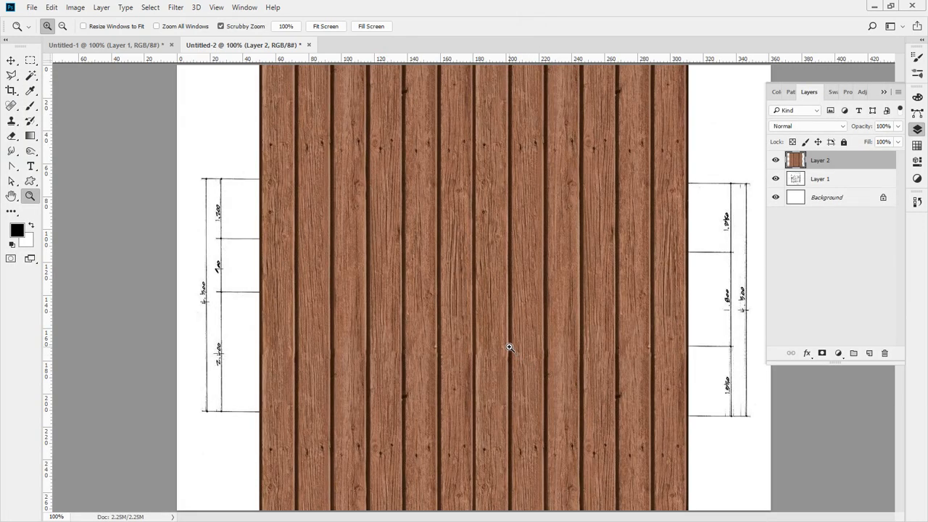
# - Scale the pasted plank layer down to about 28% and place it over the middle of the floor plan
pyautogui.hotkey('ctrl', 't')
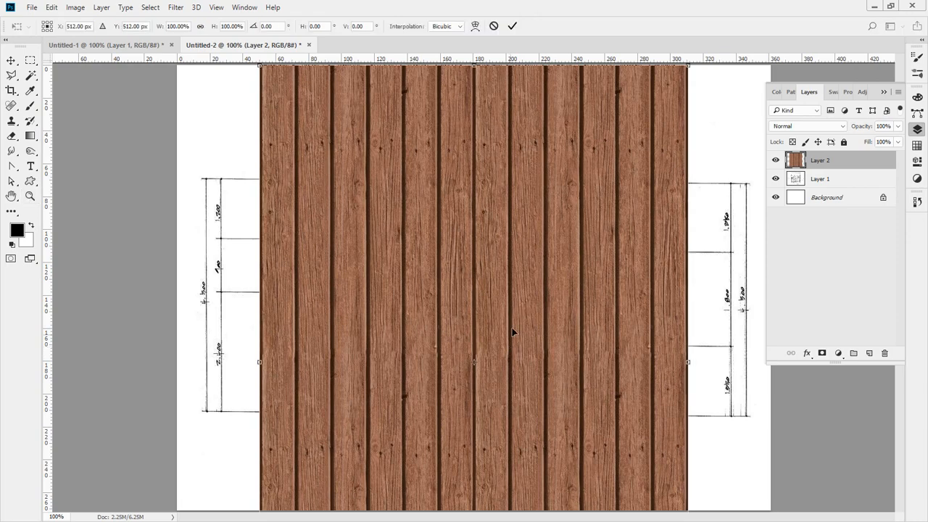
pyautogui.keyDown('alt'); pyautogui.click(540, 276); pyautogui.keyUp('alt')
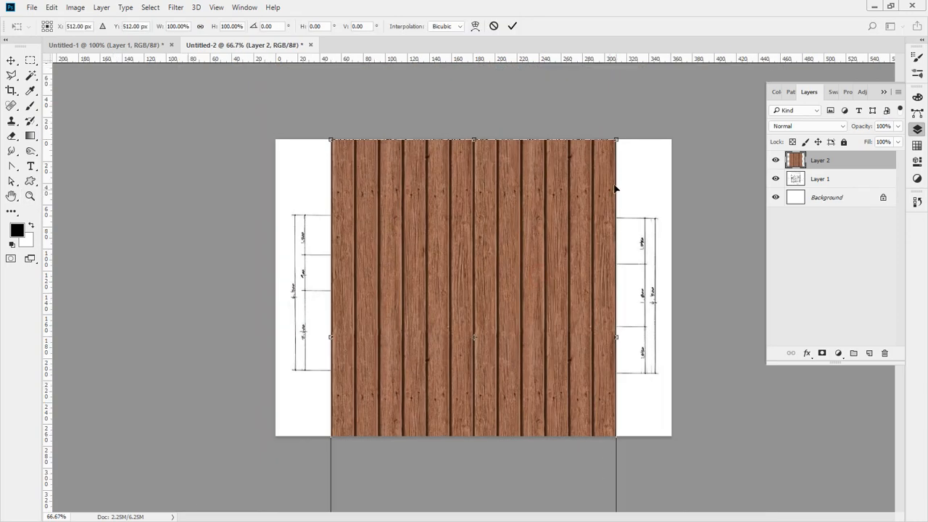
pyautogui.moveTo(617, 143); pyautogui.dragTo(505, 258)
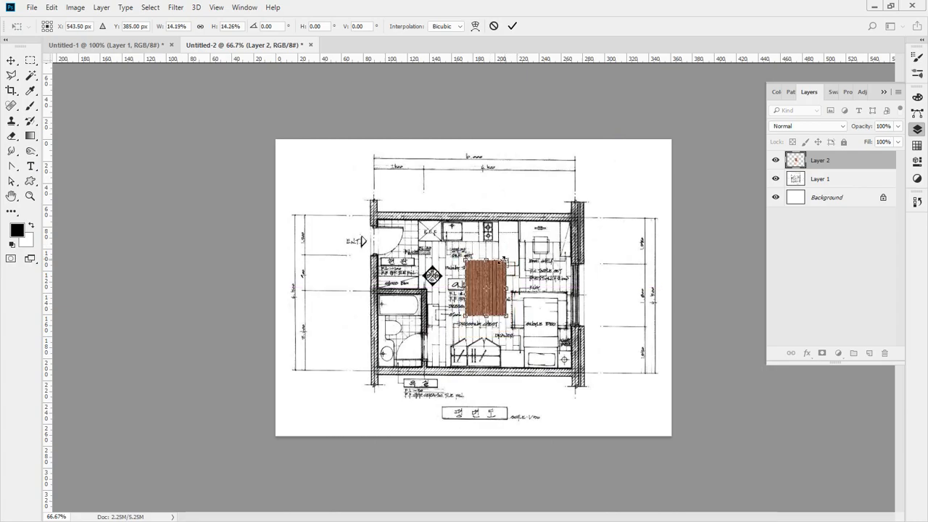
pyautogui.scroll(3, 496, 281)
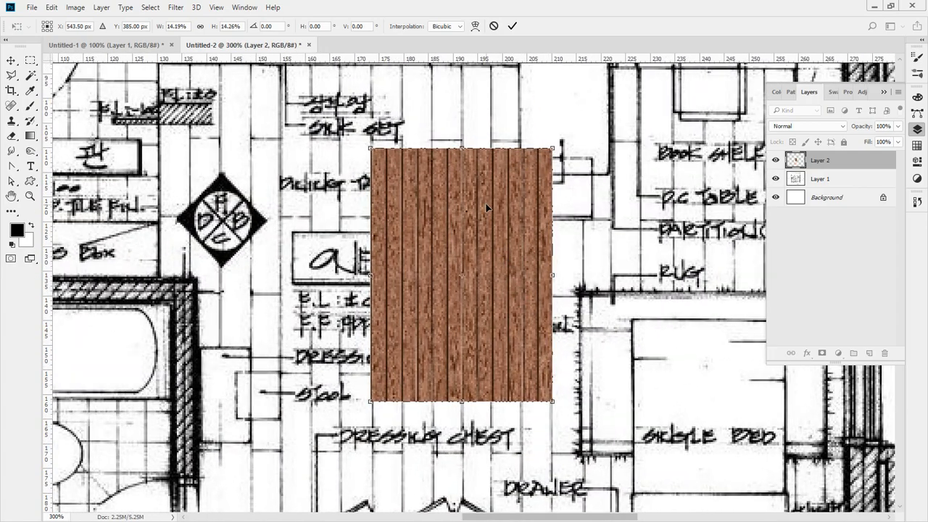
pyautogui.moveTo(502, 184); pyautogui.dragTo(464, 184)
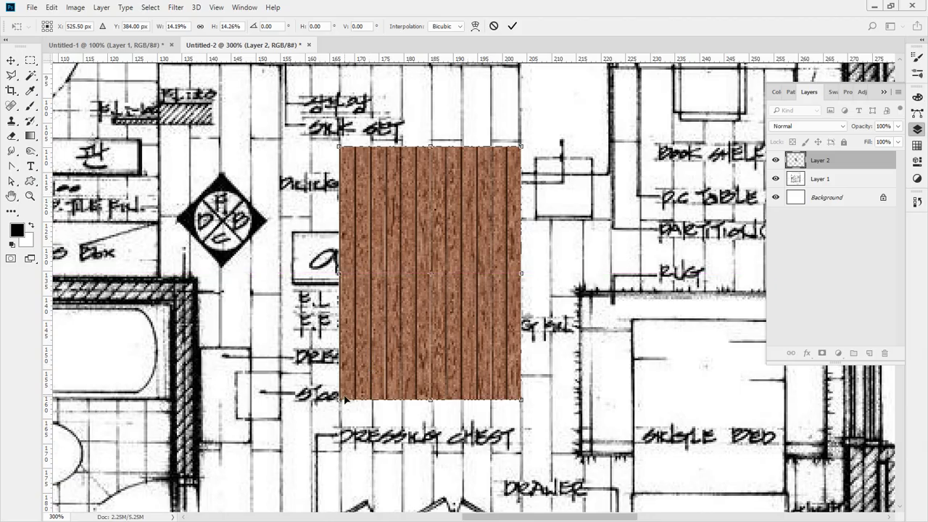
pyautogui.moveTo(339, 399); pyautogui.dragTo(106, 492)
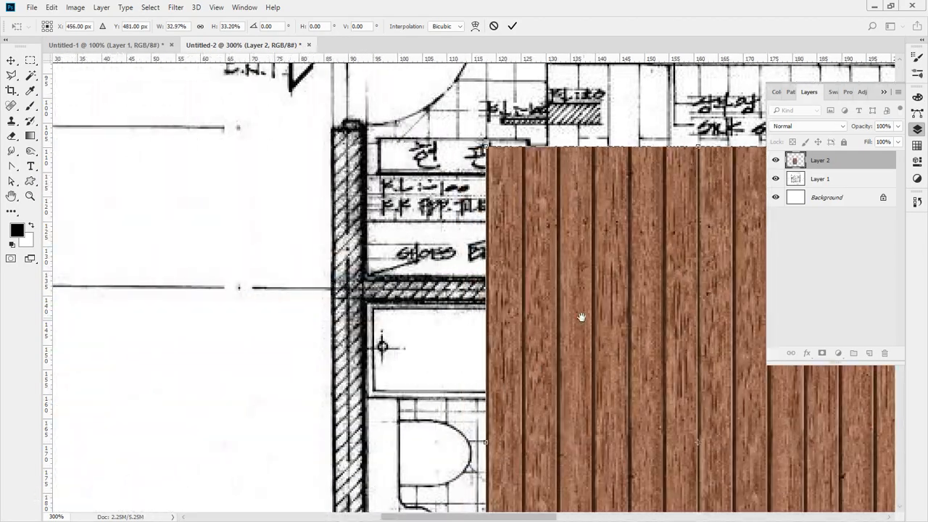
pyautogui.moveTo(580, 316); pyautogui.dragTo(180, 362)
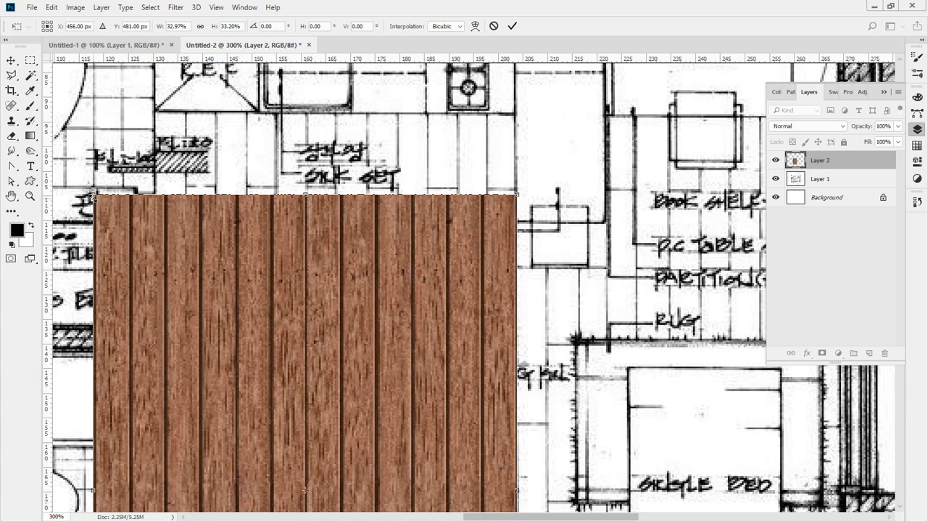
pyautogui.moveTo(93, 196); pyautogui.dragTo(157, 285)
pyautogui.moveTo(428, 356); pyautogui.dragTo(424, 145)
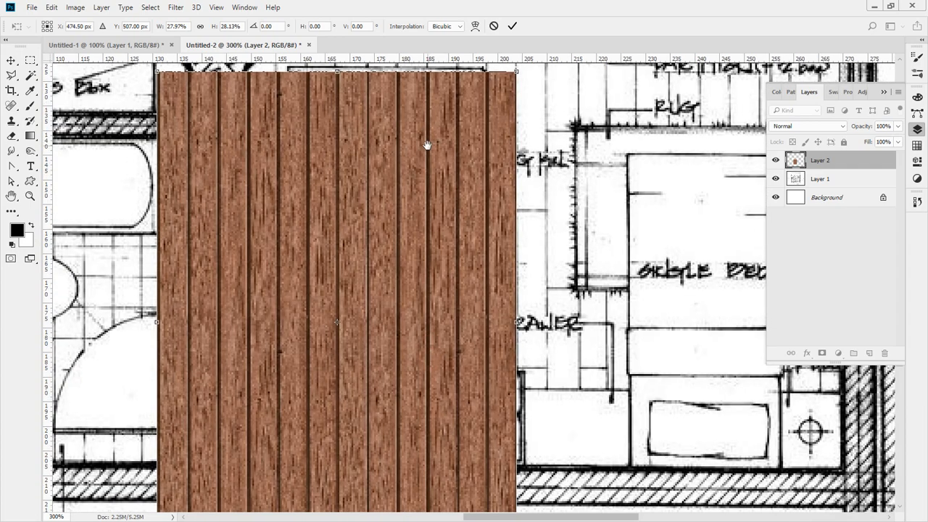
pyautogui.press('Return')
# - Define a pattern named Pattern 1 from a rectangular selection of the scaled planks, and clear the selection
pyautogui.press('z')
pyautogui.keyDown('alt'); pyautogui.click(367, 258); pyautogui.keyUp('alt')
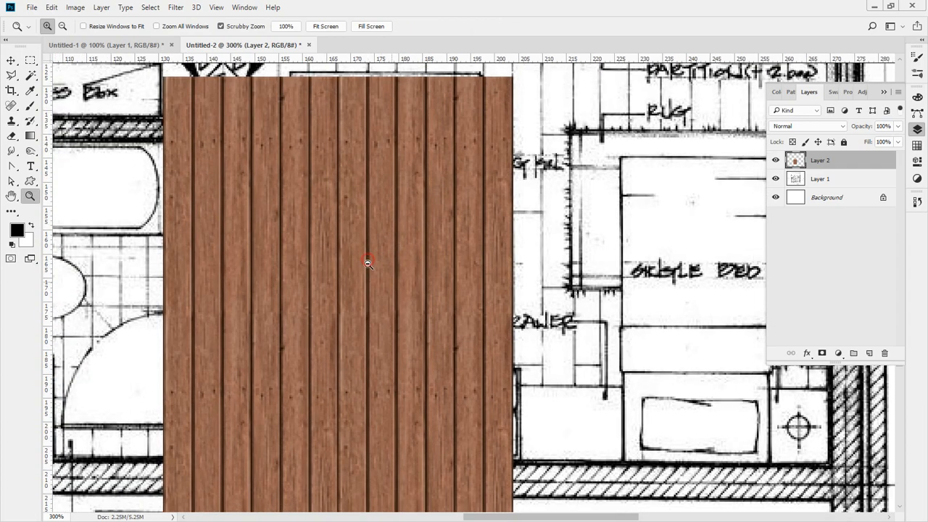
pyautogui.press('m')
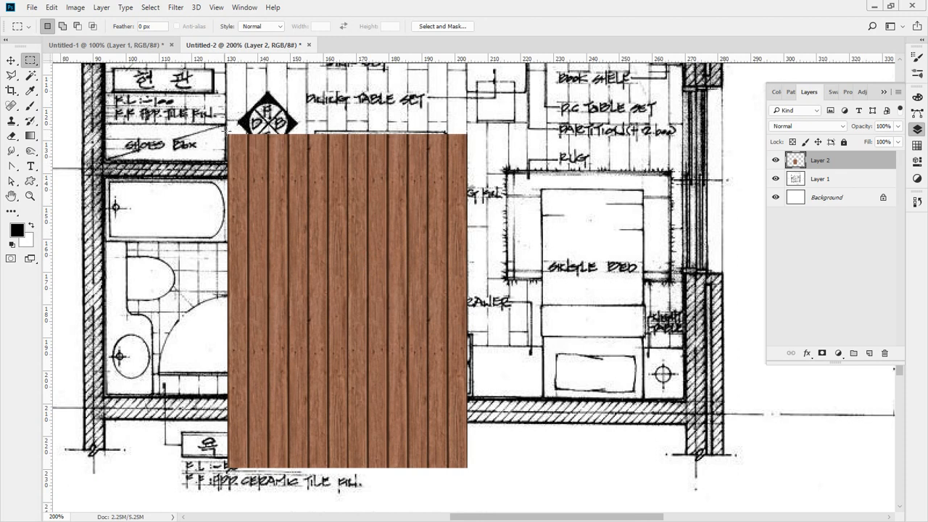
pyautogui.moveTo(229, 134); pyautogui.dragTo(466, 464)
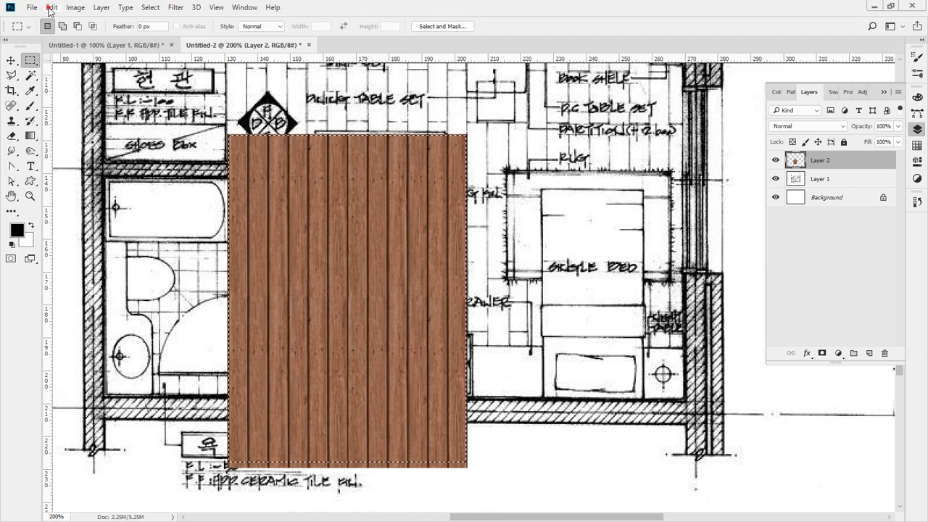
pyautogui.click(52, 7)
pyautogui.click(100, 305)
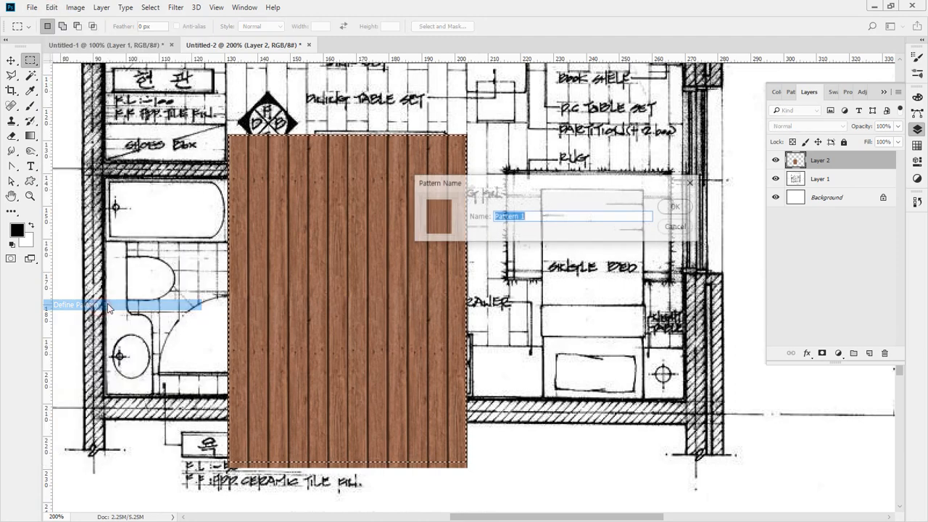
pyautogui.click(675, 206)
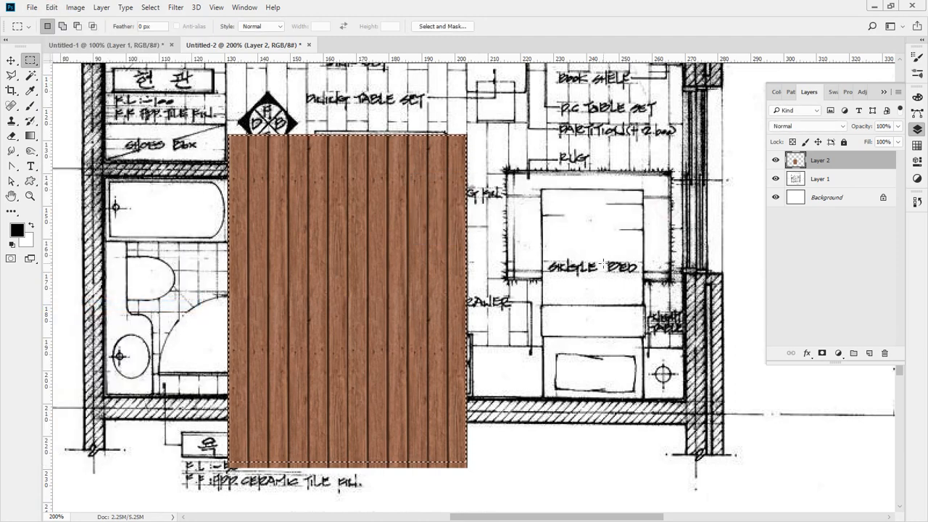
pyautogui.hotkey('ctrl', 'd')
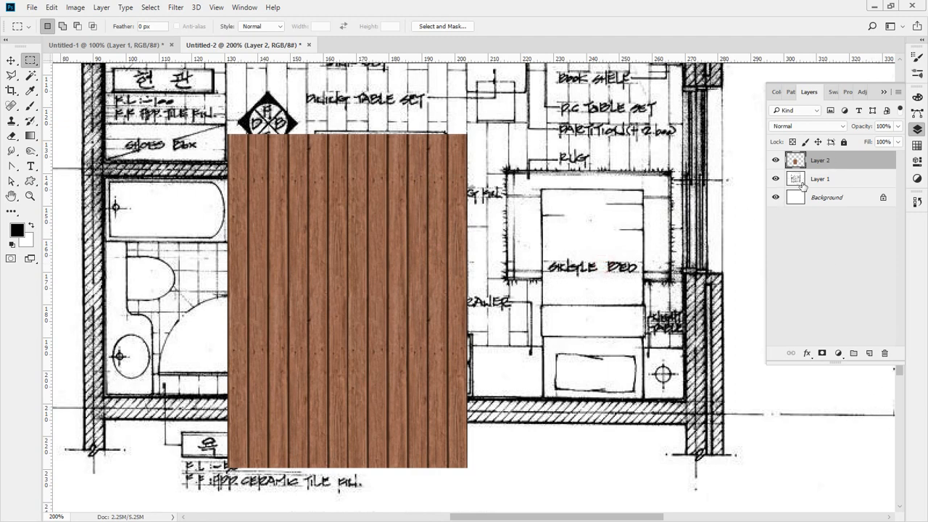
# - Add a new layer and fill it with the custom wood plank pattern
pyautogui.click(869, 353)
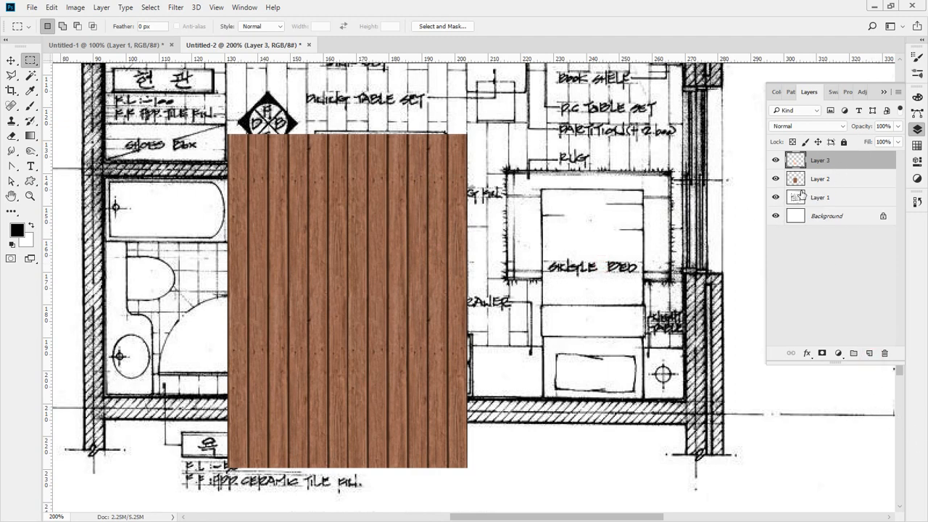
pyautogui.click(50, 8)
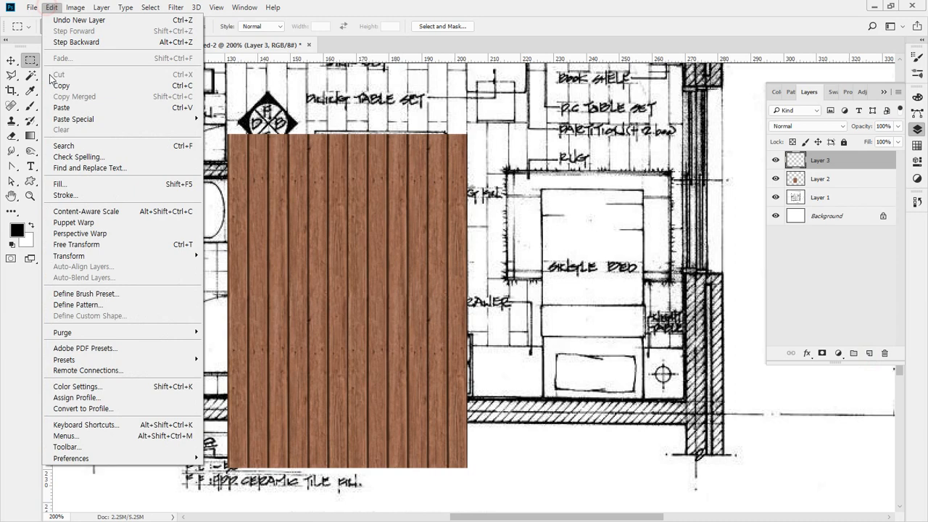
pyautogui.click(45, 183)
pyautogui.click(285, 141)
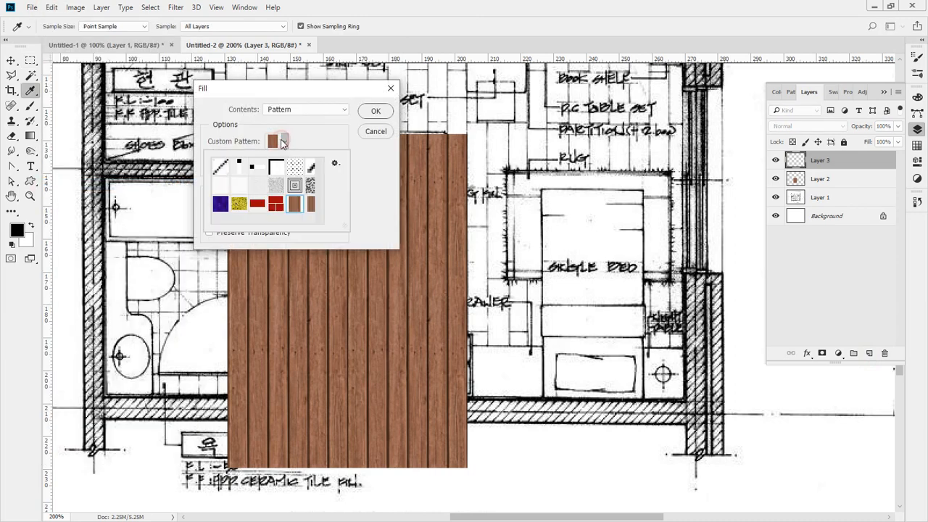
pyautogui.click(373, 111)
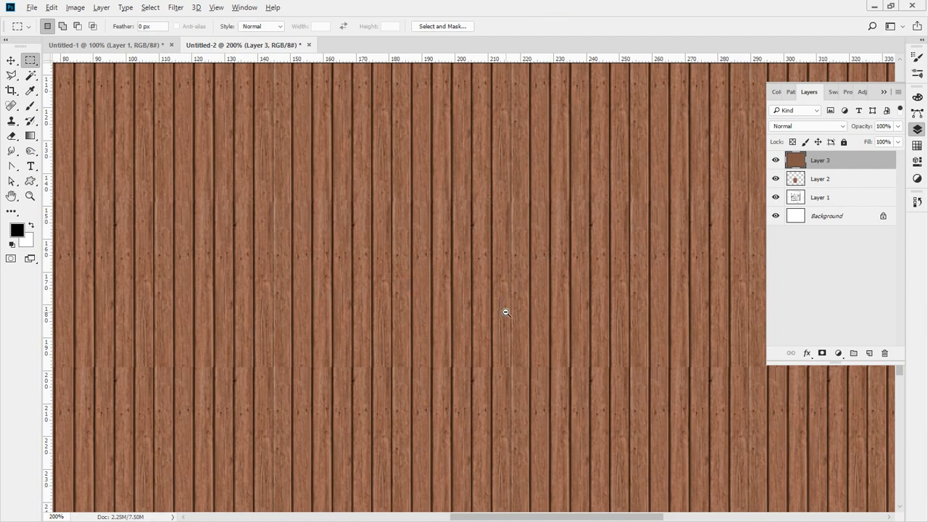
# - Delete the scaled plank layer (Layer 2) and hide the pattern-filled layer (Layer 3)
pyautogui.keyDown('alt'); pyautogui.click(524, 349); pyautogui.keyUp('alt')
pyautogui.keyDown('alt'); pyautogui.click(527, 354); pyautogui.keyUp('alt')
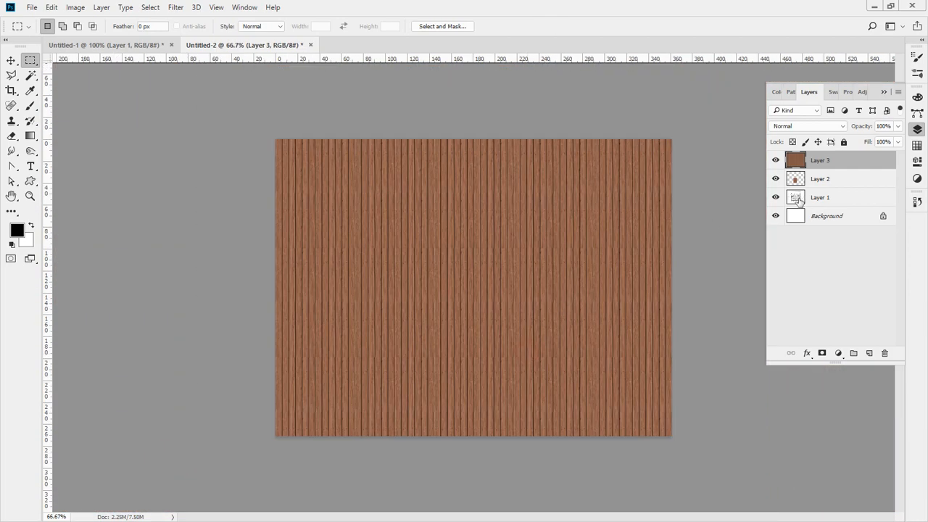
pyautogui.moveTo(796, 176); pyautogui.dragTo(884, 353)
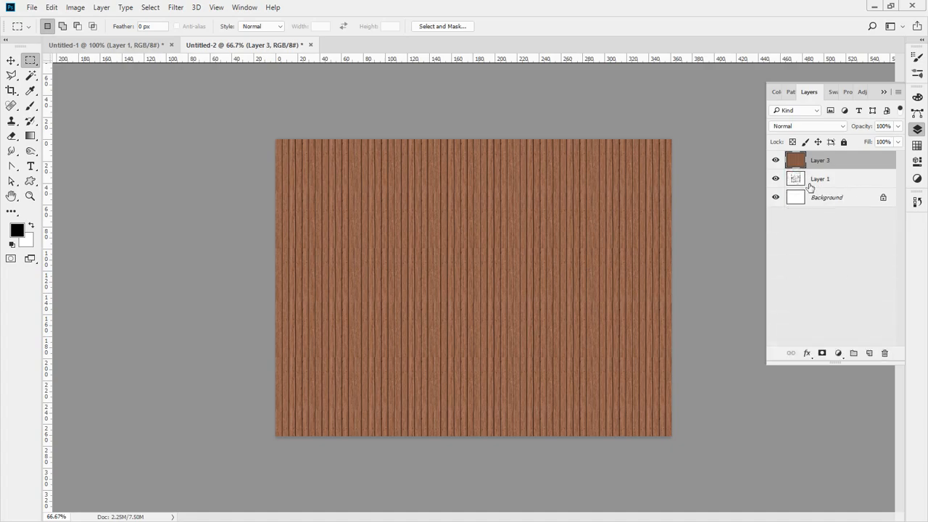
pyautogui.click(776, 161)
# - Outline the one-room floor along the inner walls with the Polygonal Lasso, leaving out the entrance and bathroom
pyautogui.keyDown('ctrl'); pyautogui.click(511, 337); pyautogui.keyUp('ctrl')
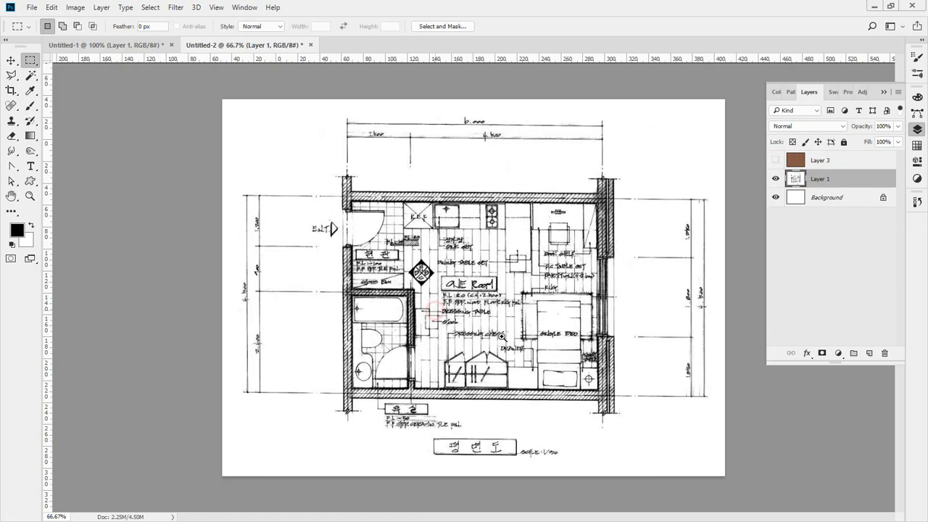
pyautogui.moveTo(589, 317); pyautogui.dragTo(485, 302)
pyautogui.hotkey('ctrl', '0')
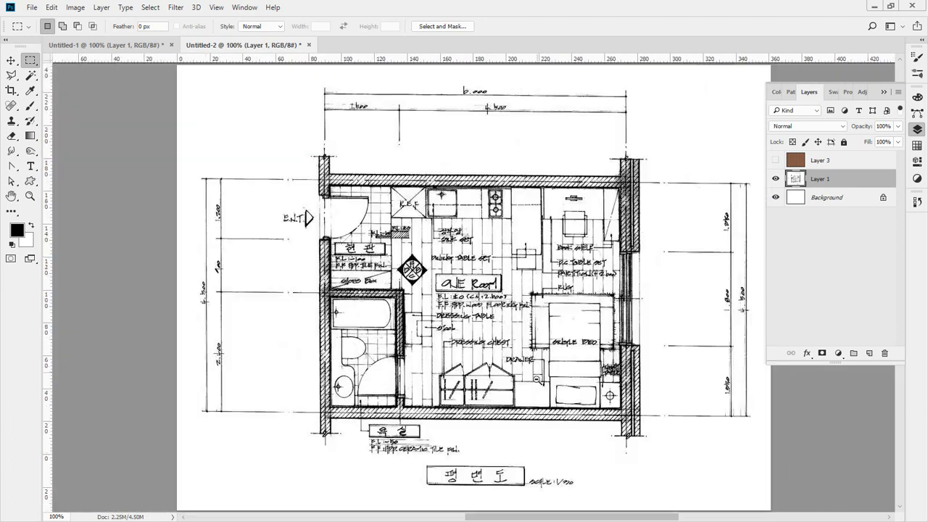
pyautogui.press('l')
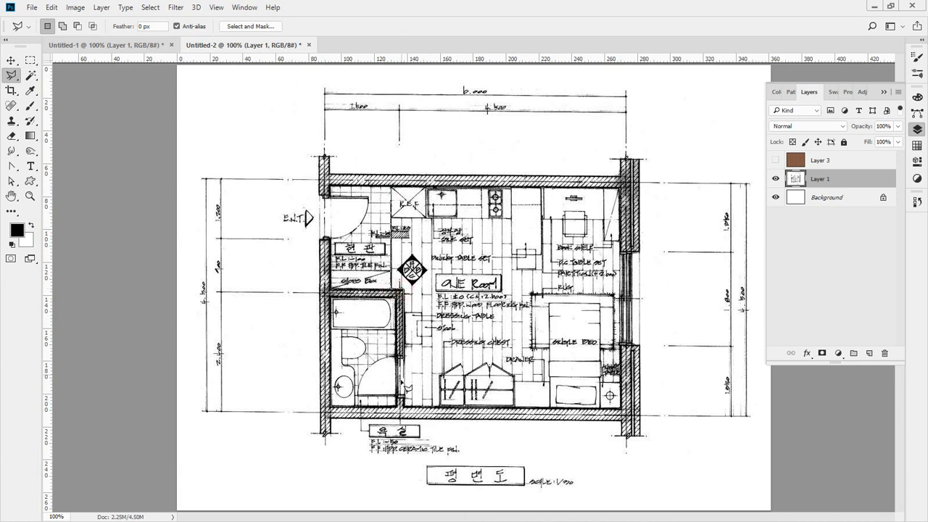
pyautogui.click(404, 405)
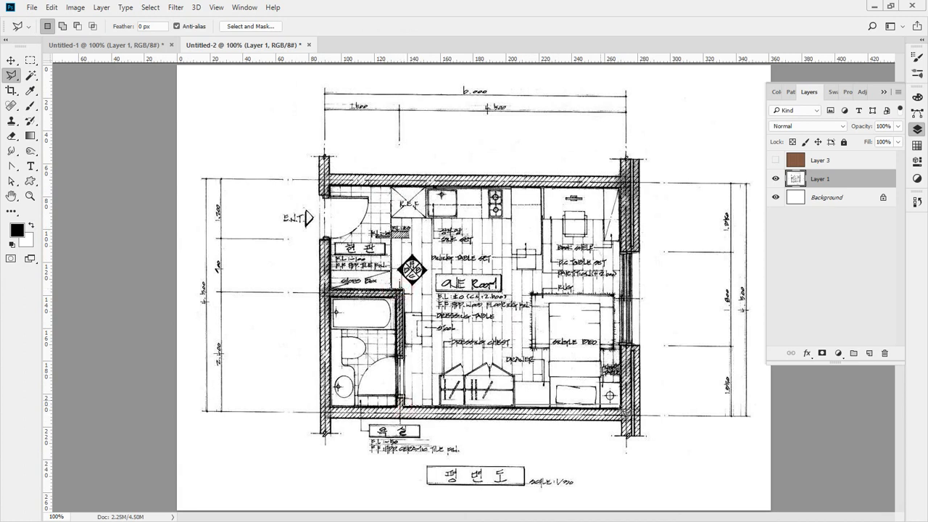
pyautogui.click(624, 406)
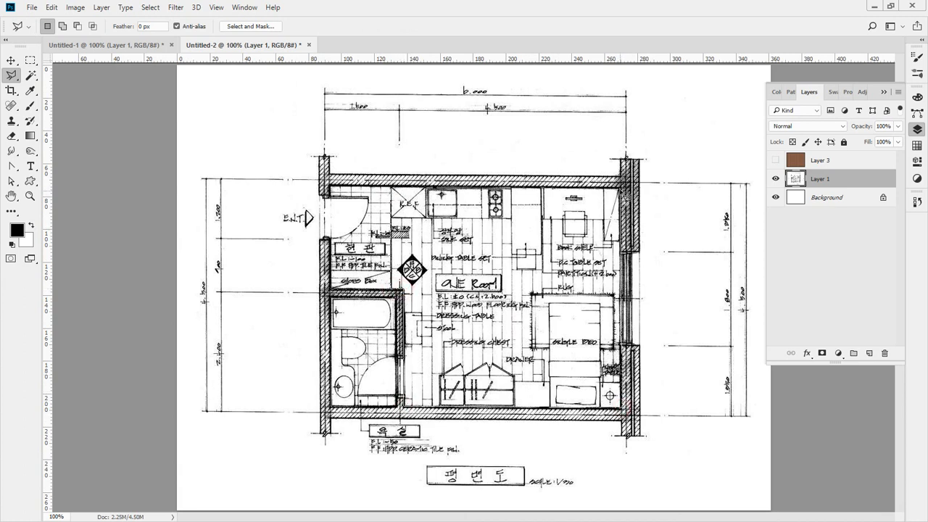
pyautogui.doubleClick(621, 188)
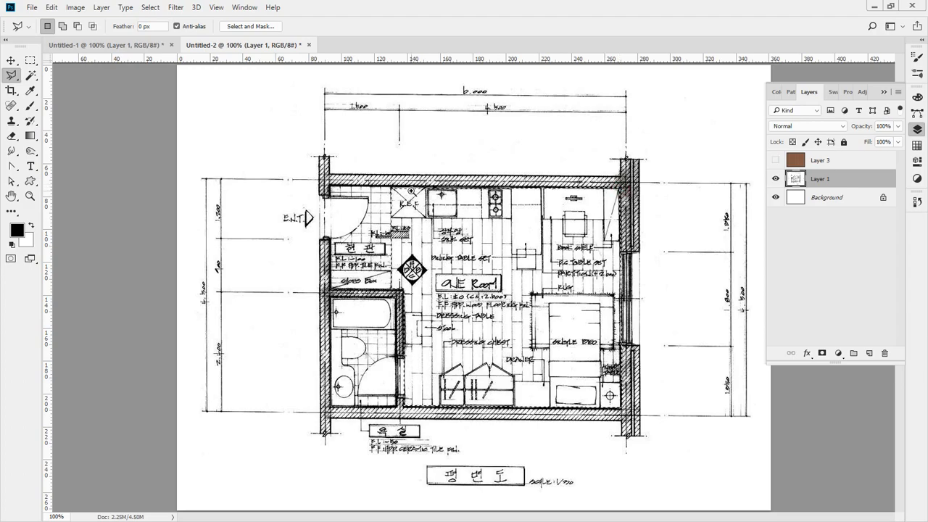
# - Add the strip along the upper wall above the kitchen units to the floor selection and check its remaining edges
pyautogui.keyDown('ctrl'); pyautogui.click(410, 192); pyautogui.keyUp('ctrl')
pyautogui.keyDown('ctrl'); pyautogui.click(410, 192); pyautogui.keyUp('ctrl')
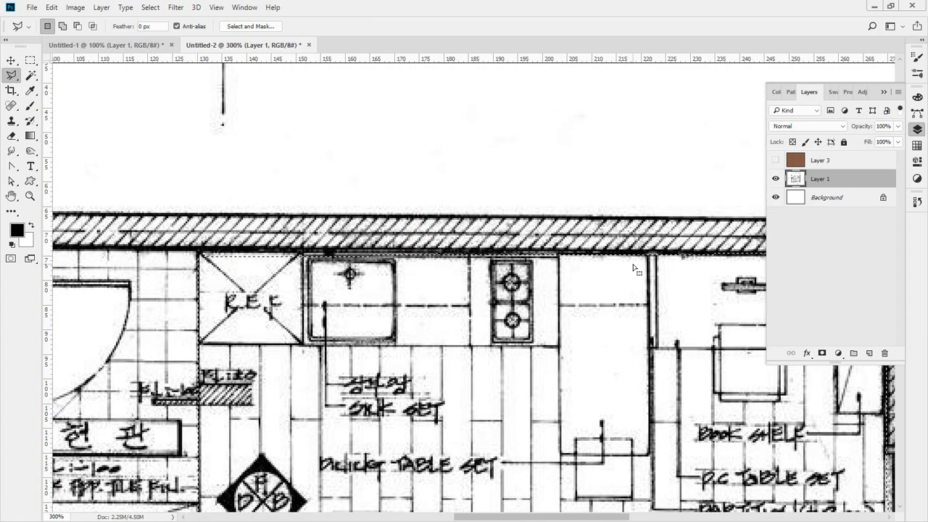
pyautogui.click(199, 252)
pyautogui.click(737, 254)
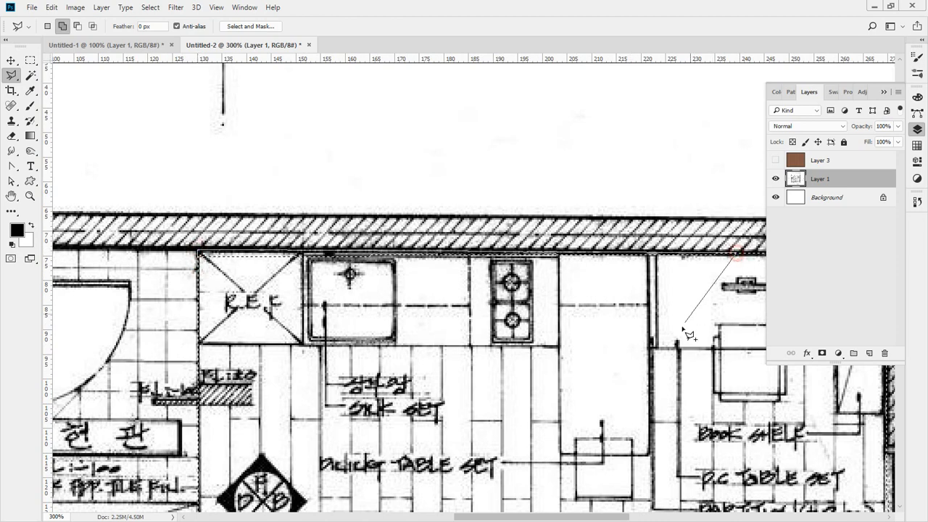
pyautogui.doubleClick(675, 342)
pyautogui.moveTo(532, 369); pyautogui.dragTo(352, 141)
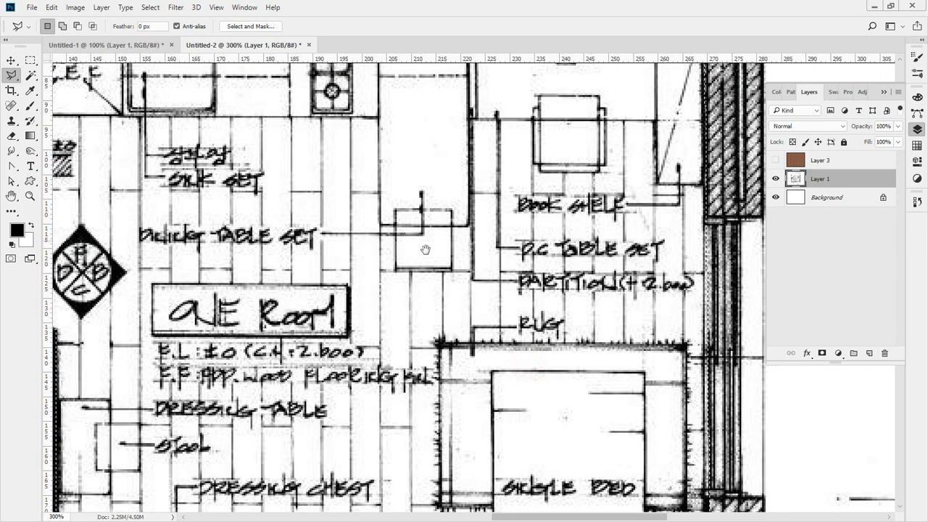
pyautogui.moveTo(521, 349); pyautogui.dragTo(387, 126)
pyautogui.moveTo(372, 235)
pyautogui.mouseDown()
pyautogui.moveTo(514, 221)
pyautogui.moveTo(473, 231)
pyautogui.mouseUp()
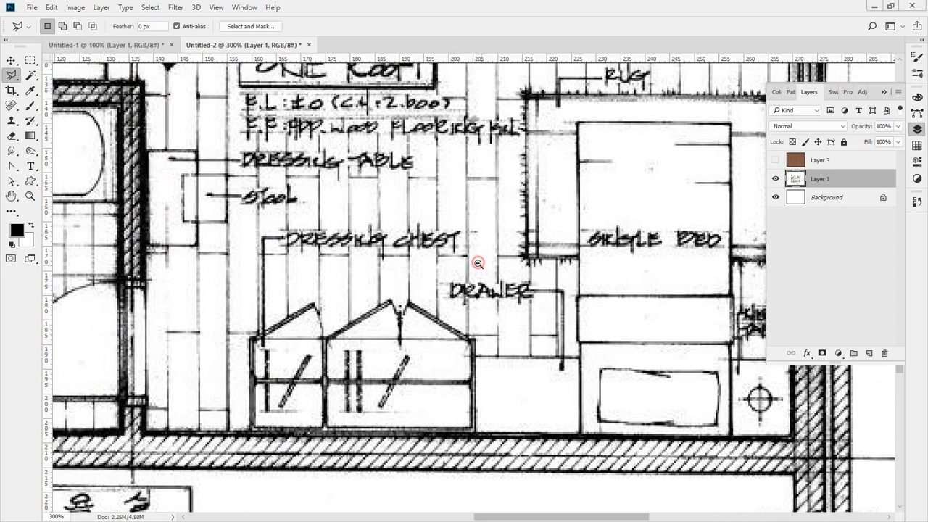
pyautogui.keyDown('alt'); pyautogui.click(479, 266); pyautogui.keyUp('alt')
pyautogui.keyDown('alt'); pyautogui.click(478, 266); pyautogui.keyUp('alt')
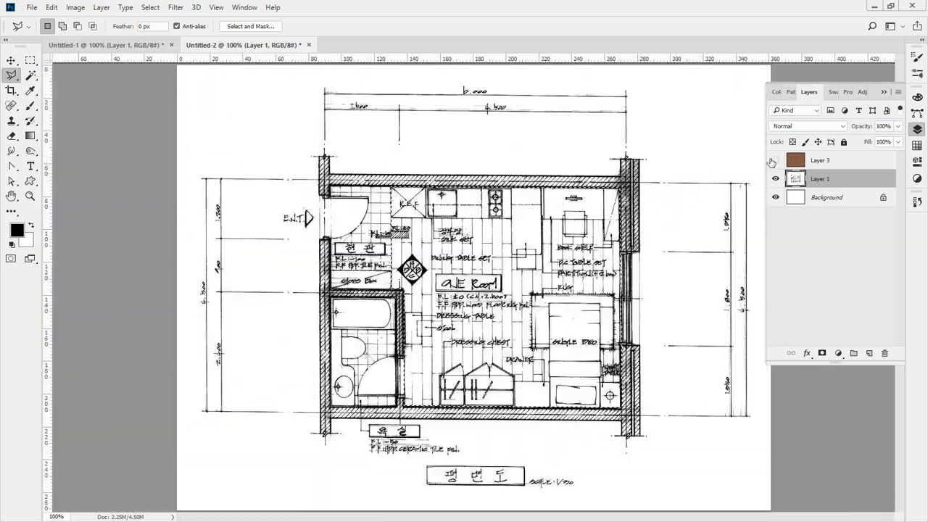
# - Show the wood pattern layer (Layer 3) and add a layer mask limiting it to the floor selection
pyautogui.click(775, 160)
pyautogui.click(790, 160)
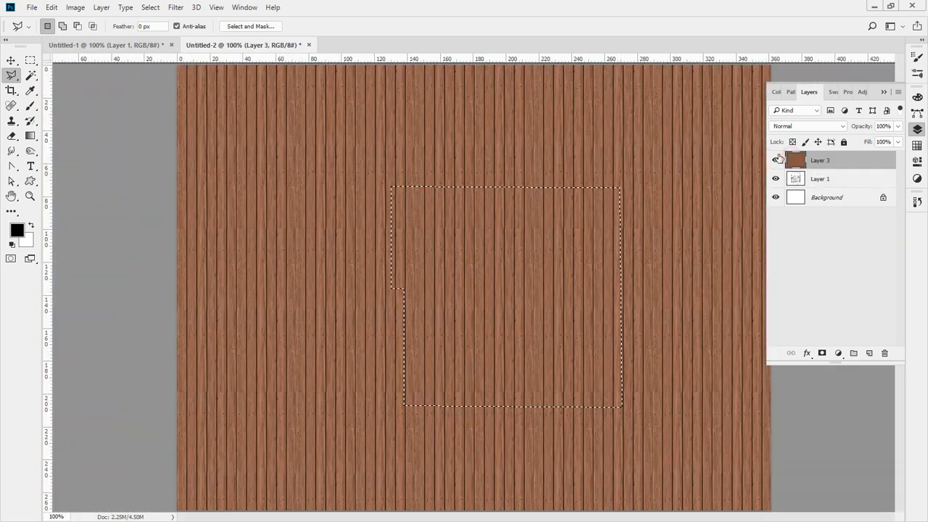
pyautogui.click(821, 353)
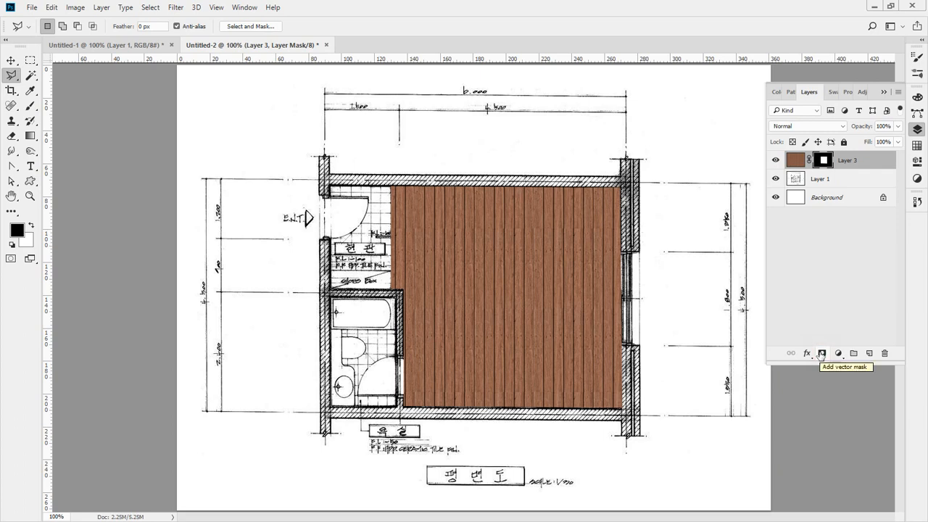
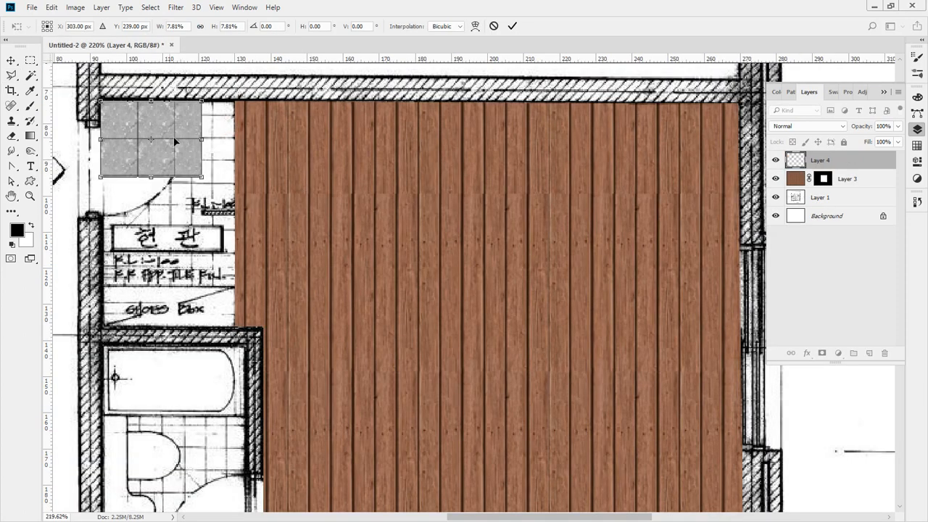
# - Scale the grey tile sample down to about 19 mm wide, keeping it in the entrance's inner wall corner, and apply the transform
pyautogui.moveTo(203, 180); pyautogui.dragTo(401, 210)
pyautogui.press('Return')
pyautogui.keyDown('ctrl'); pyautogui.click(146, 134); pyautogui.keyUp('ctrl')
pyautogui.keyDown('ctrl'); pyautogui.click(172, 141); pyautogui.keyUp('ctrl')
pyautogui.keyDown('ctrl'); pyautogui.click(274, 182); pyautogui.keyUp('ctrl')
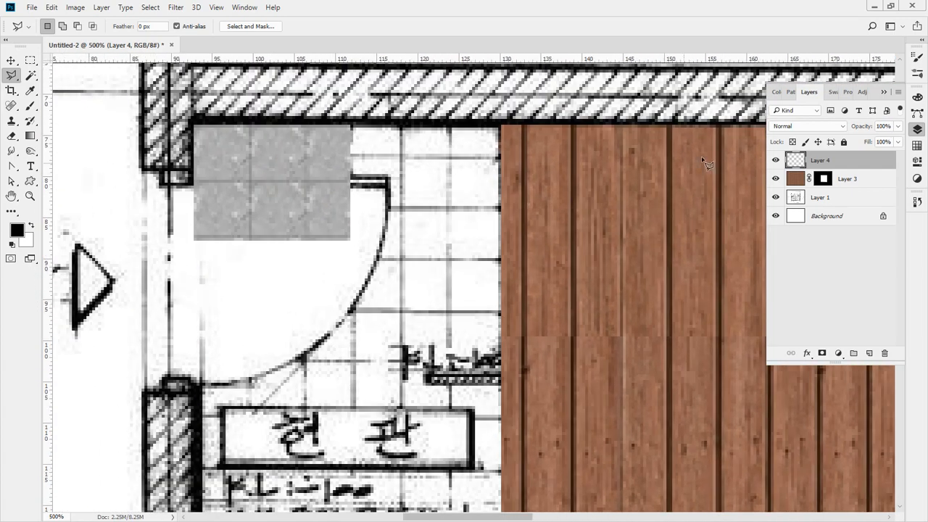
# - Select the grey tiles on Layer 4 and duplicate them edge to edge across and down the entrance floor
pyautogui.keyDown('ctrl'); pyautogui.click(796, 160); pyautogui.keyUp('ctrl')
pyautogui.click(12, 60)
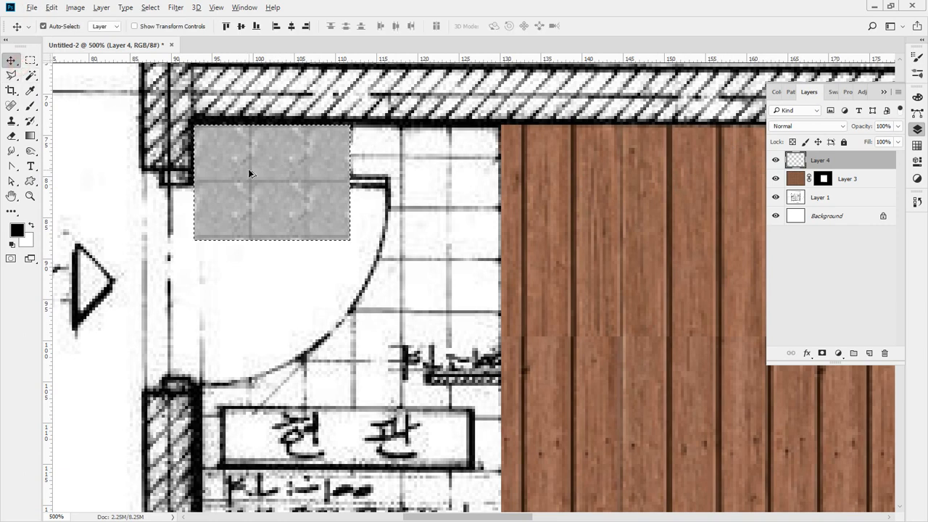
pyautogui.moveTo(252, 175); pyautogui.dragTo(447, 288)
pyautogui.keyDown('ctrl'); pyautogui.click(792, 162); pyautogui.keyUp('ctrl')
pyautogui.keyDown('ctrl'); pyautogui.click(793, 161); pyautogui.keyUp('ctrl')
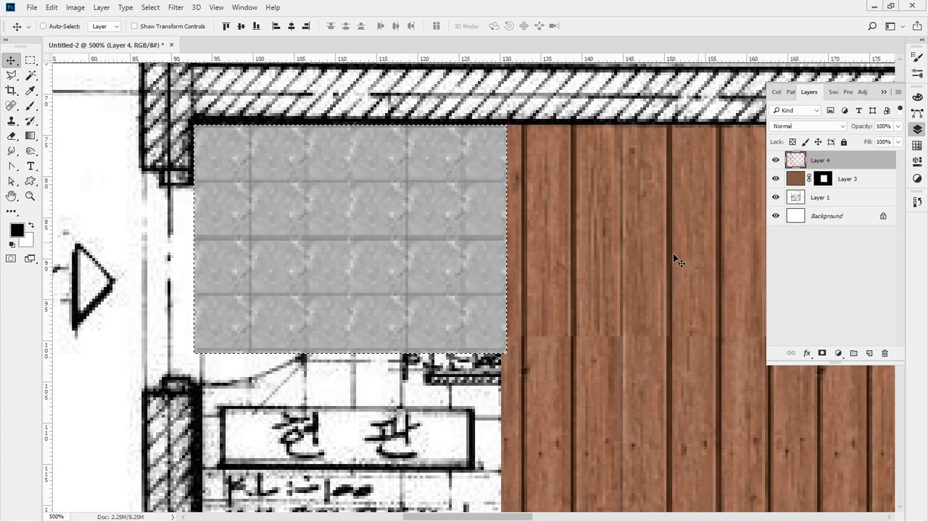
pyautogui.moveTo(472, 178); pyautogui.dragTo(426, 210)
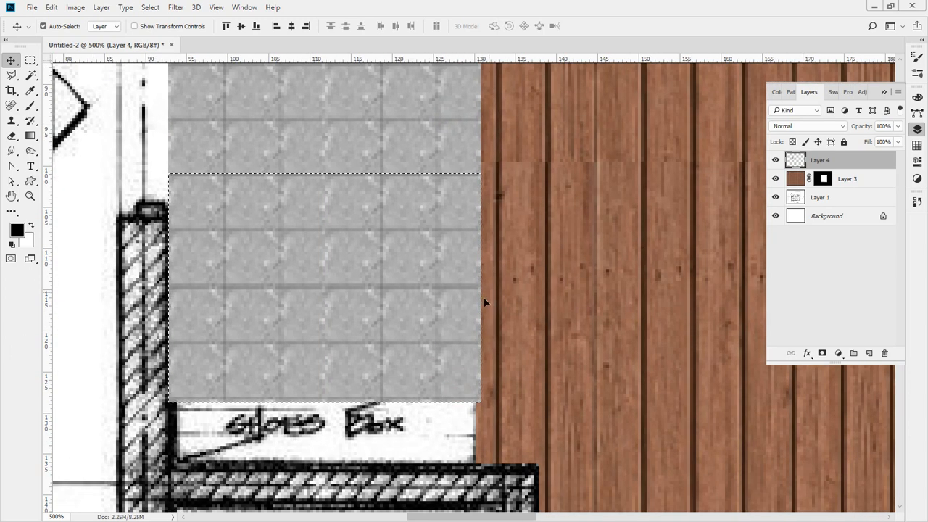
# - Load the outline of all the grey entrance tiles on Layer 4 as a selection
pyautogui.click(497, 315)
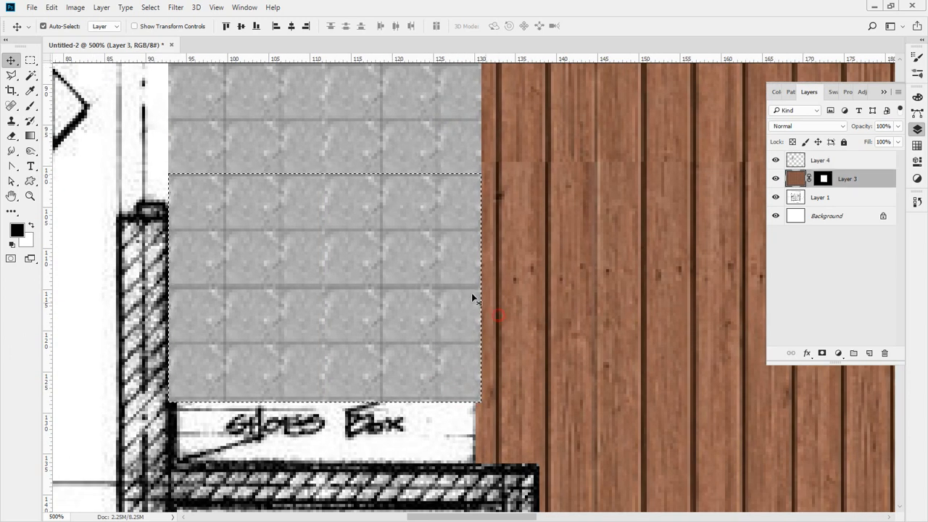
pyautogui.keyDown('ctrl'); pyautogui.click(795, 162); pyautogui.keyUp('ctrl')
pyautogui.moveTo(379, 133); pyautogui.dragTo(380, 208)
pyautogui.scroll(-4, 380, 208)
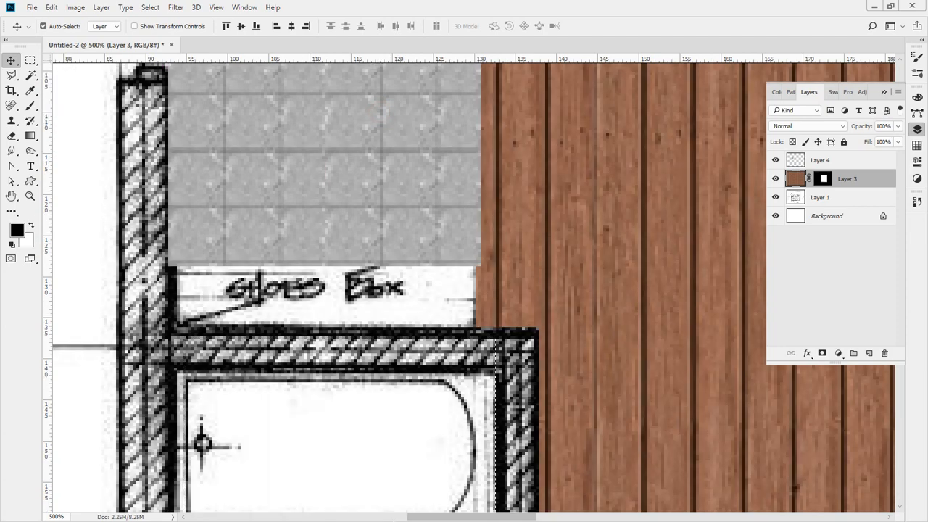
pyautogui.doubleClick(27, 197)
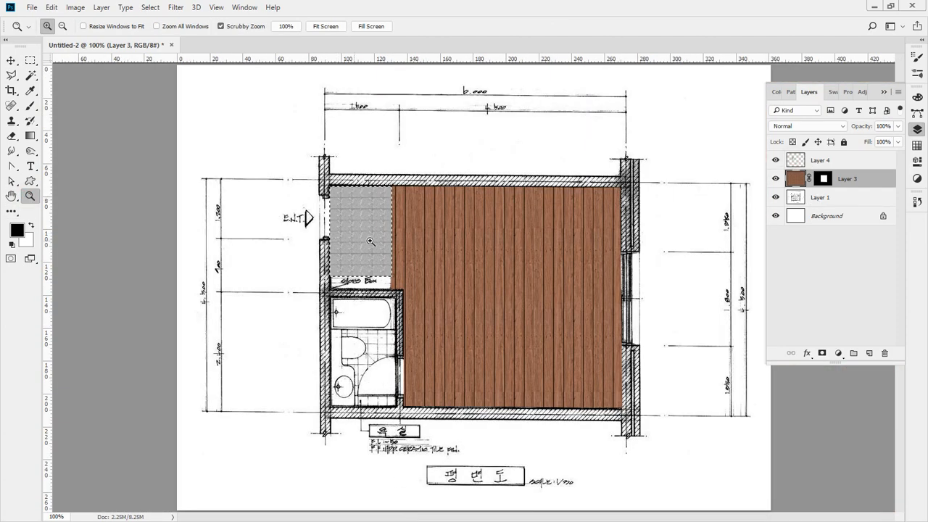
pyautogui.click(12, 61)
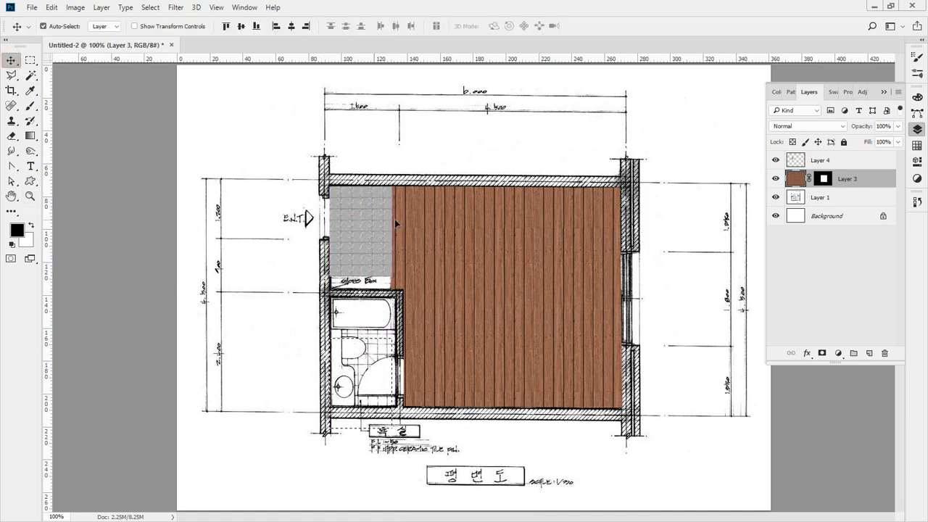
# - Copy the selected tile block on Layer 4 directly below itself, nudge the copy up against the joint, and deselect
pyautogui.click(797, 161)
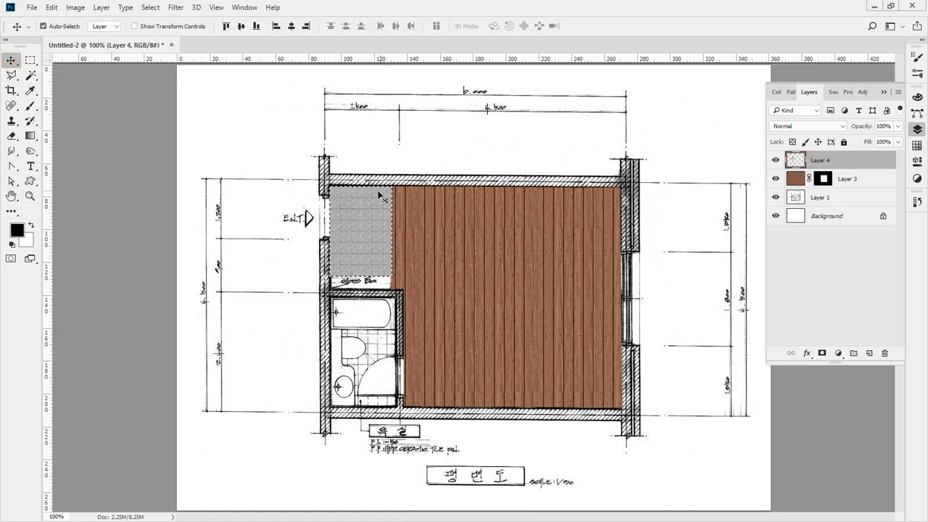
pyautogui.moveTo(362, 199); pyautogui.dragTo(364, 290)
pyautogui.keyDown('ctrl'); pyautogui.click(369, 290); pyautogui.keyUp('ctrl')
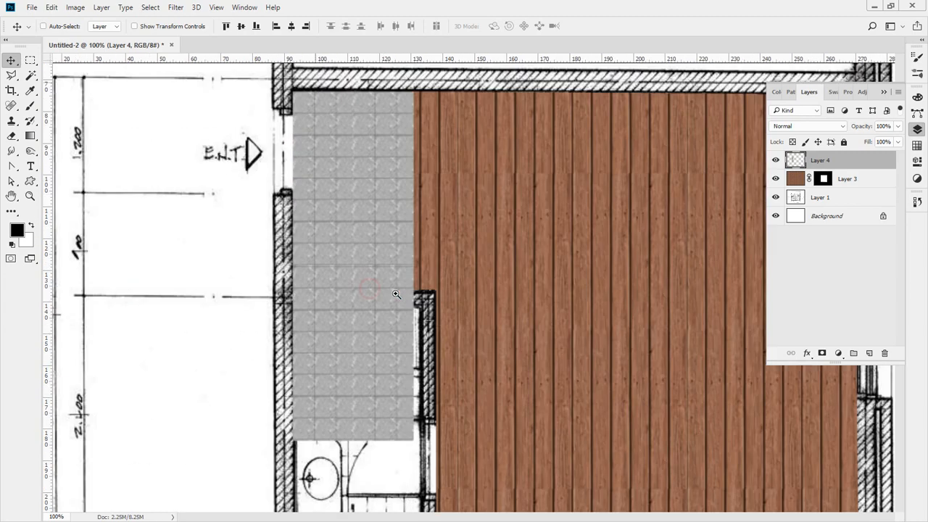
pyautogui.keyDown('ctrl'); pyautogui.click(389, 296); pyautogui.keyUp('ctrl')
pyautogui.press('Up')
pyautogui.press('Up')
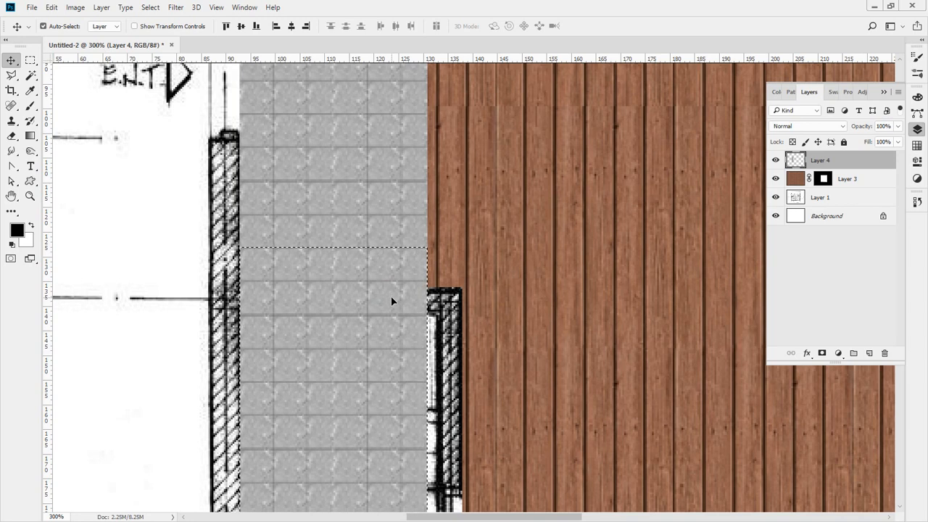
pyautogui.hotkey('ctrl', 'd')
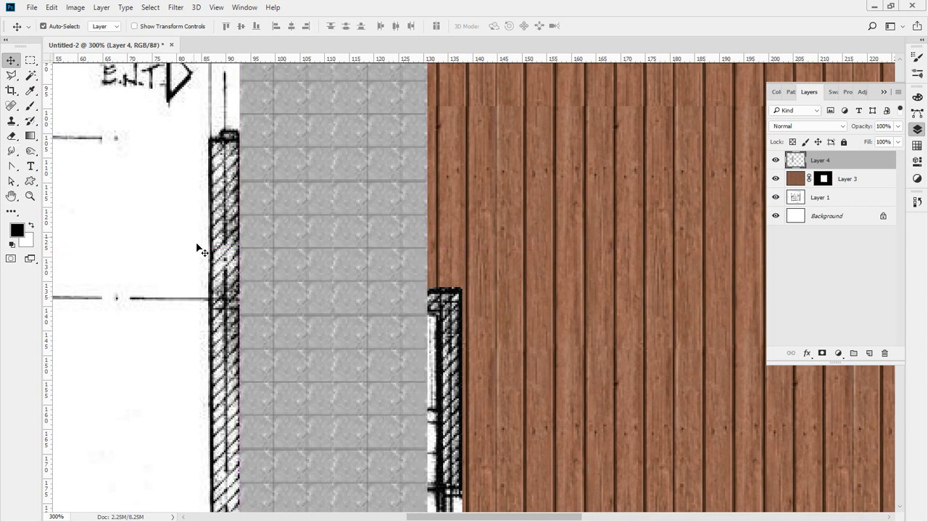
# - Add a layer mask to Layer 4 and fill a rectangle over the bathroom with black, hiding the tiles below the entrance
pyautogui.click(822, 354)
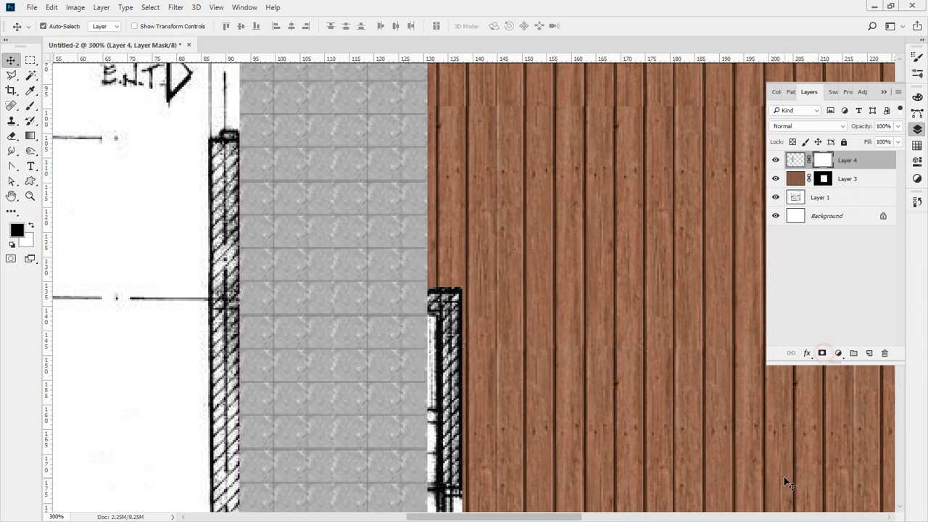
pyautogui.click(31, 61)
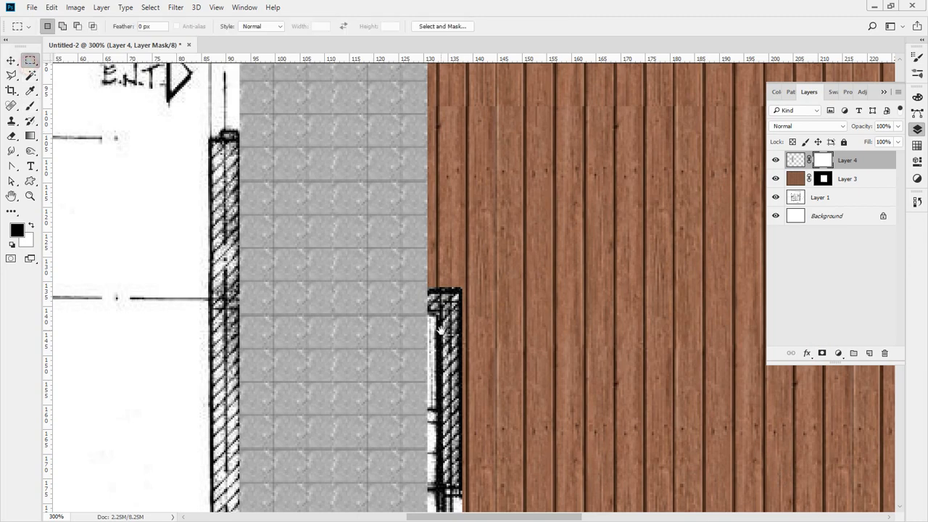
pyautogui.moveTo(441, 330); pyautogui.dragTo(420, 217)
pyautogui.moveTo(471, 471); pyautogui.dragTo(171, 176)
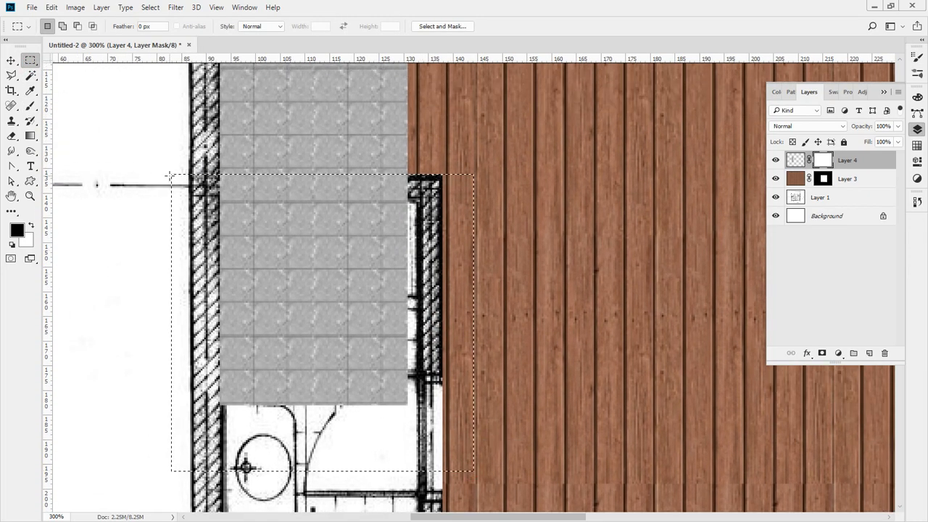
pyautogui.hotkey('alt', 'BackSpace')
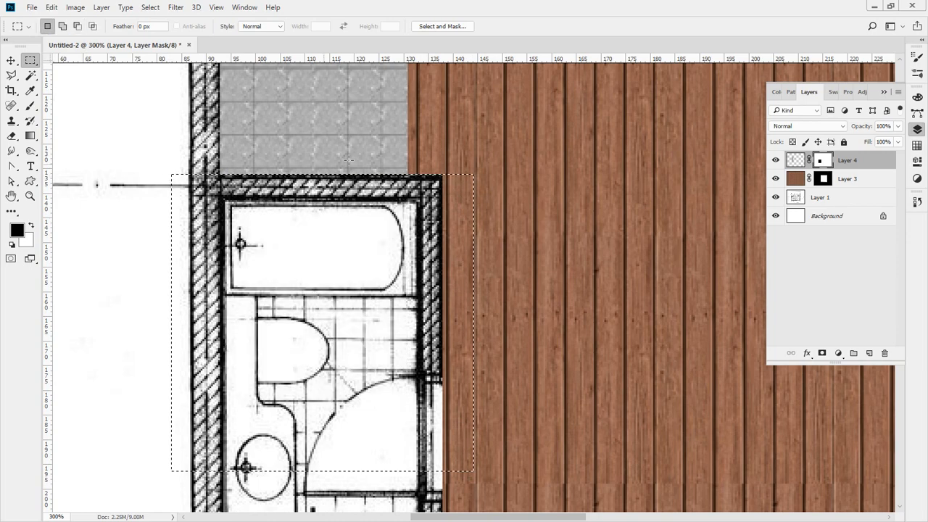
pyautogui.moveTo(497, 114); pyautogui.dragTo(413, 356)
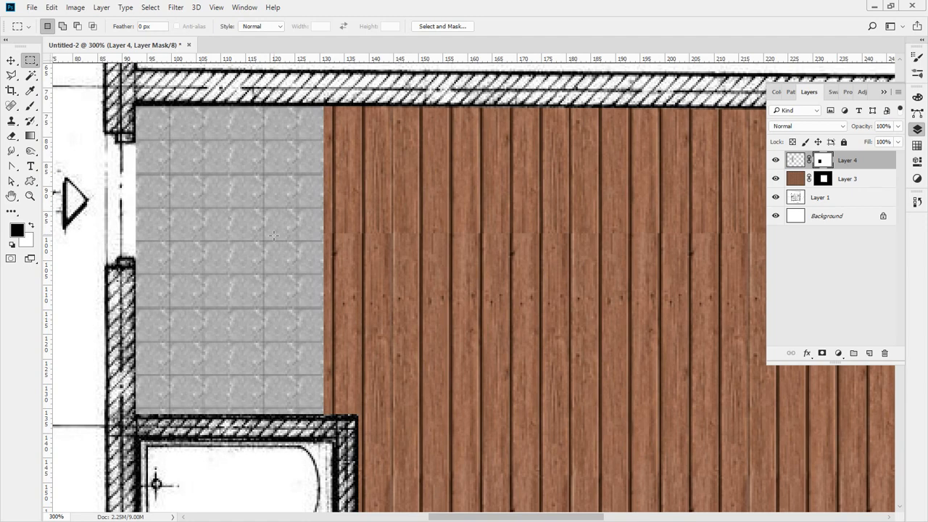
pyautogui.moveTo(309, 411); pyautogui.dragTo(343, 294)
pyautogui.moveTo(312, 451); pyautogui.dragTo(345, 341)
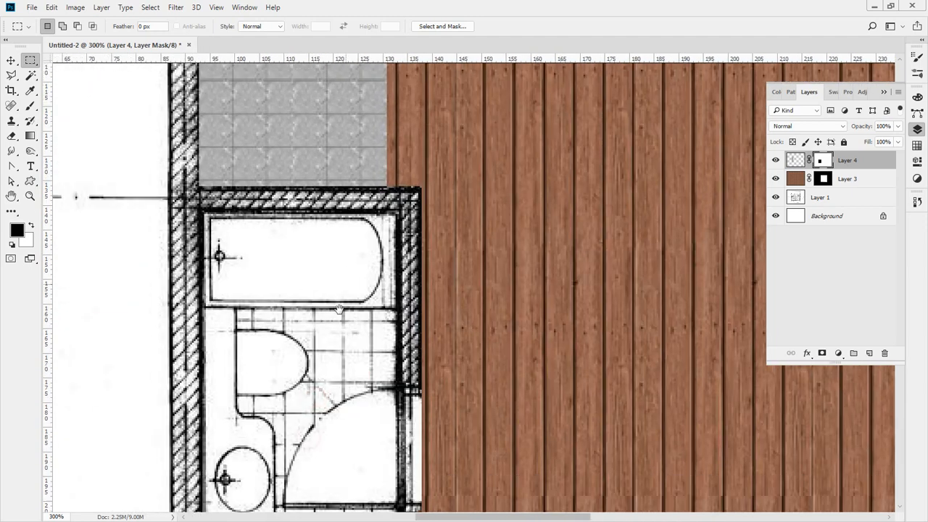
# - Switch to the browser and look through the 타일 3 and 마루 소스 posts for a bathroom tile texture
pyautogui.moveTo(293, 355); pyautogui.dragTo(318, 323)
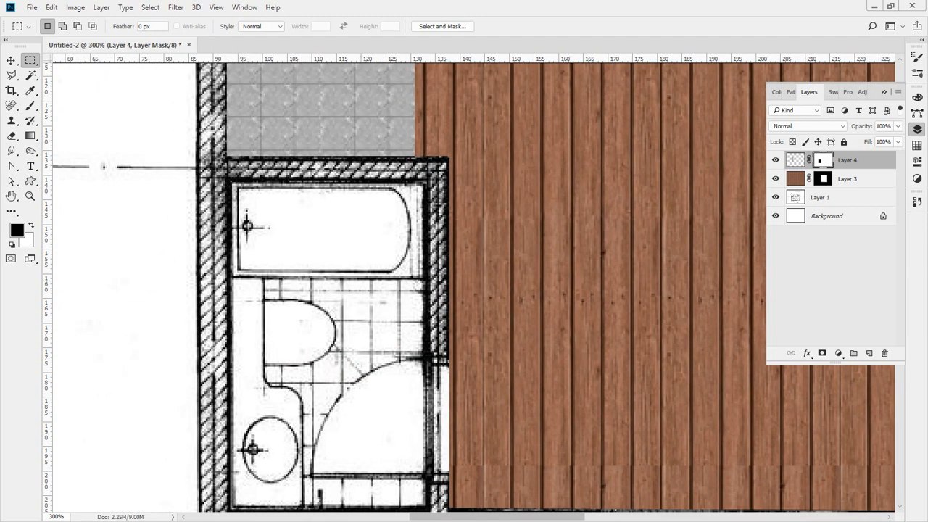
pyautogui.hotkey('alt', 'Tab')
pyautogui.scroll(-15, 245, 324)
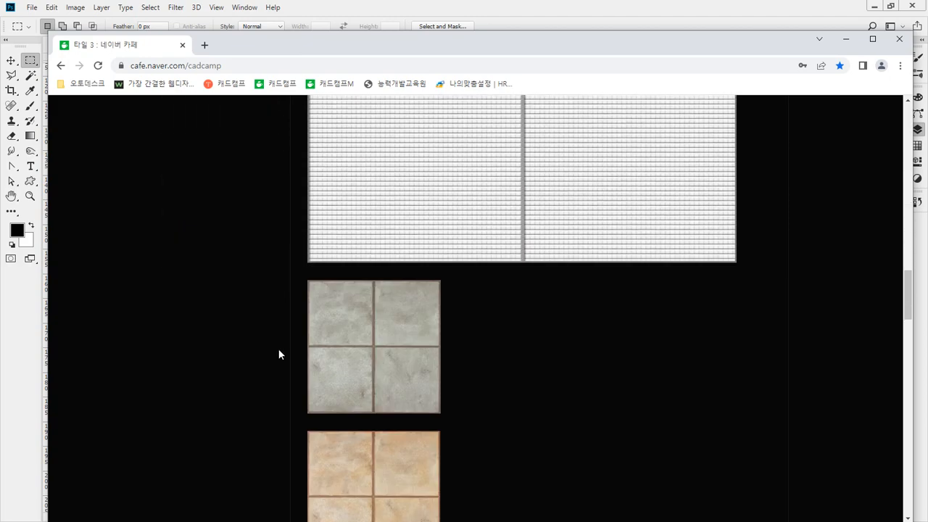
pyautogui.scroll(-10, 267, 349)
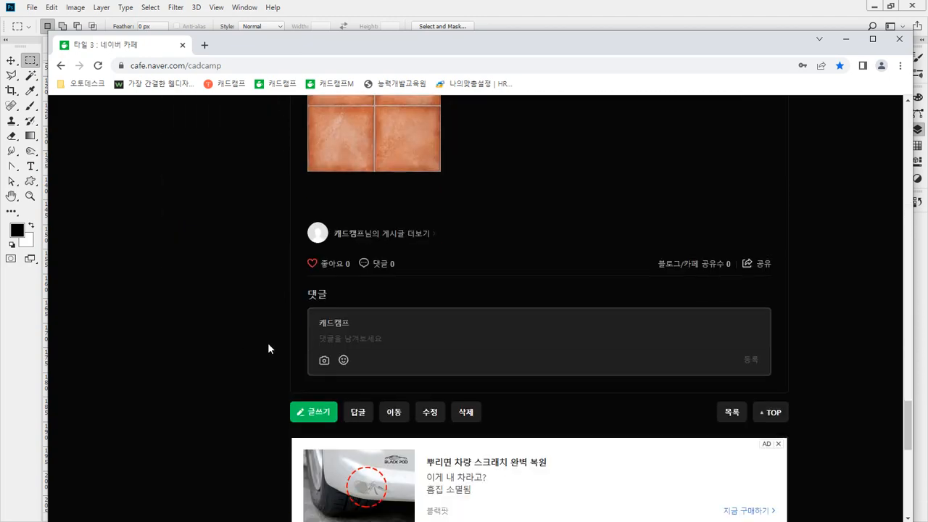
pyautogui.scroll(6, 267, 348)
pyautogui.click(62, 67)
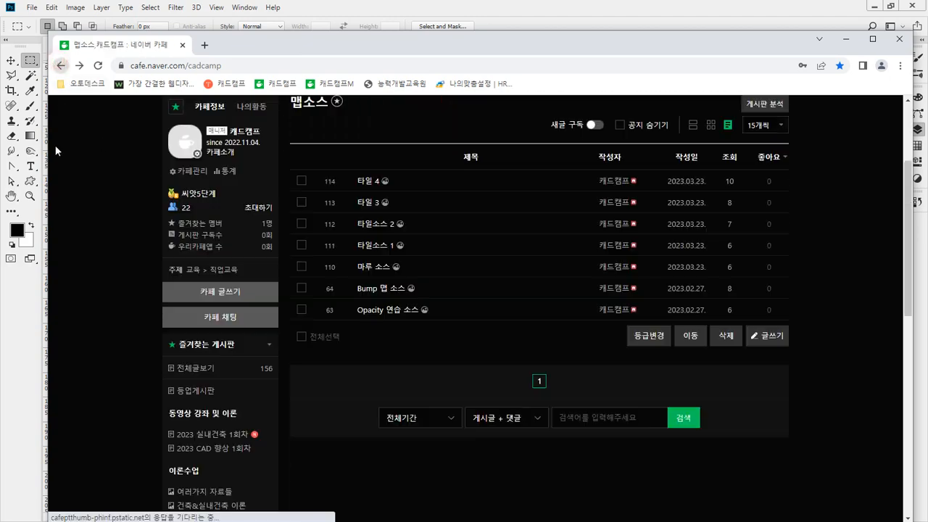
pyautogui.click(374, 268)
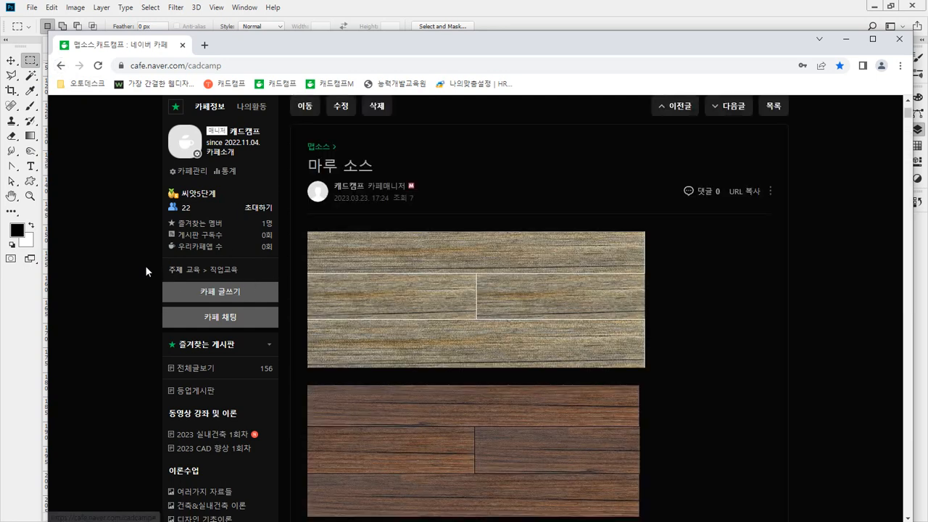
pyautogui.click(61, 68)
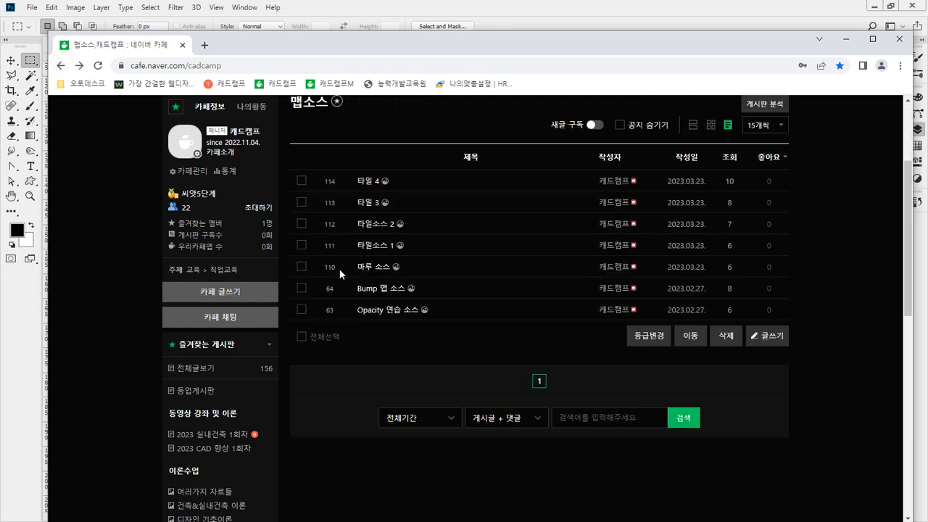
# - Copy the light grey mosaic tile image from the 타일소스 1 post and paste it into the floor plan document
pyautogui.click(374, 246)
pyautogui.scroll(-3, 523, 336)
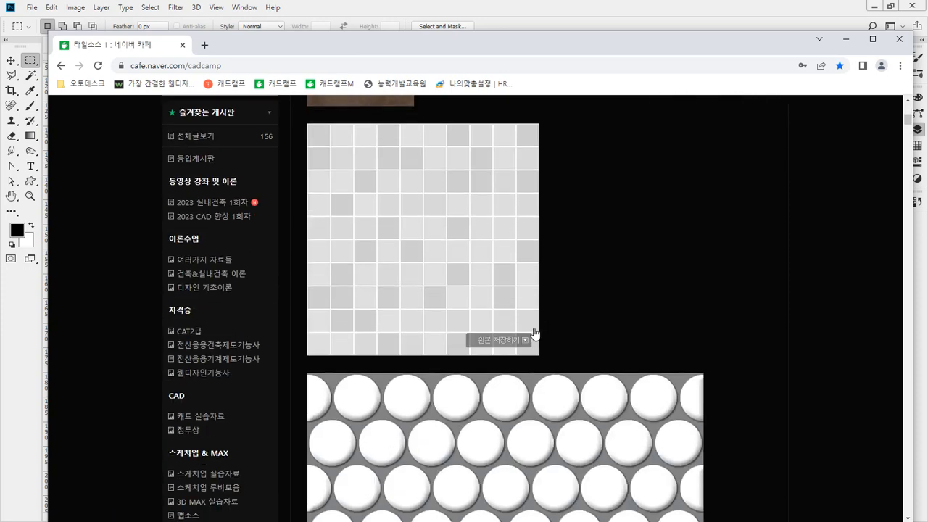
pyautogui.rightClick(447, 248)
pyautogui.click(479, 284)
pyautogui.click(358, 6)
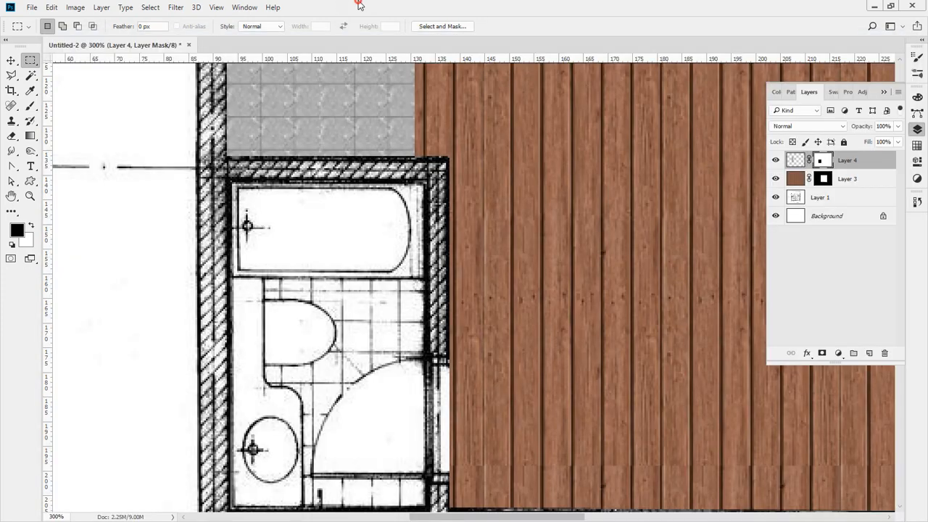
pyautogui.hotkey('ctrl', 'v')
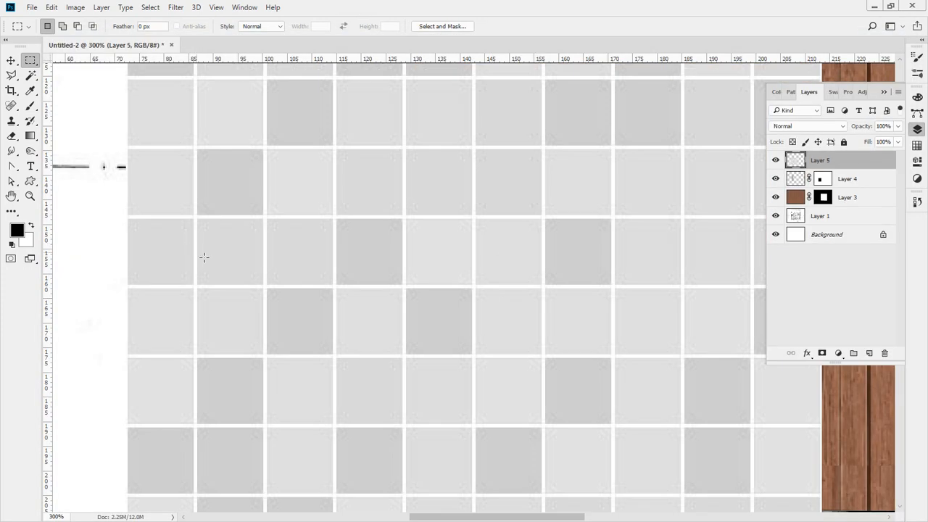
# - Scale the mosaic tile image to 28.5% and fit it to the bathroom's width between its side walls
pyautogui.keyDown('alt'); pyautogui.click(371, 312); pyautogui.keyUp('alt')
pyautogui.keyDown('alt'); pyautogui.click(439, 331); pyautogui.keyUp('alt')
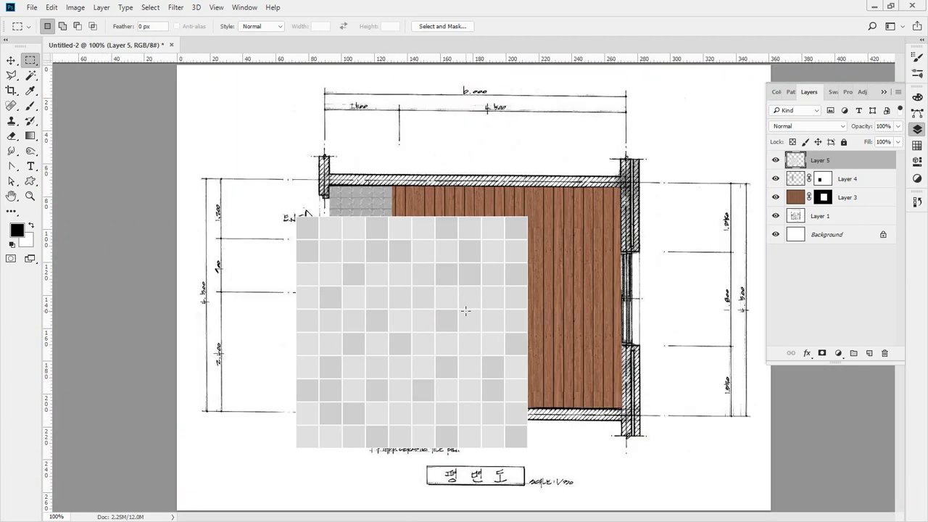
pyautogui.hotkey('ctrl', 't')
pyautogui.moveTo(527, 217); pyautogui.dragTo(394, 321)
pyautogui.keyDown('ctrl'); pyautogui.click(389, 330); pyautogui.keyUp('ctrl')
pyautogui.keyDown('ctrl'); pyautogui.click(408, 349); pyautogui.keyUp('ctrl')
pyautogui.moveTo(398, 371); pyautogui.dragTo(413, 208)
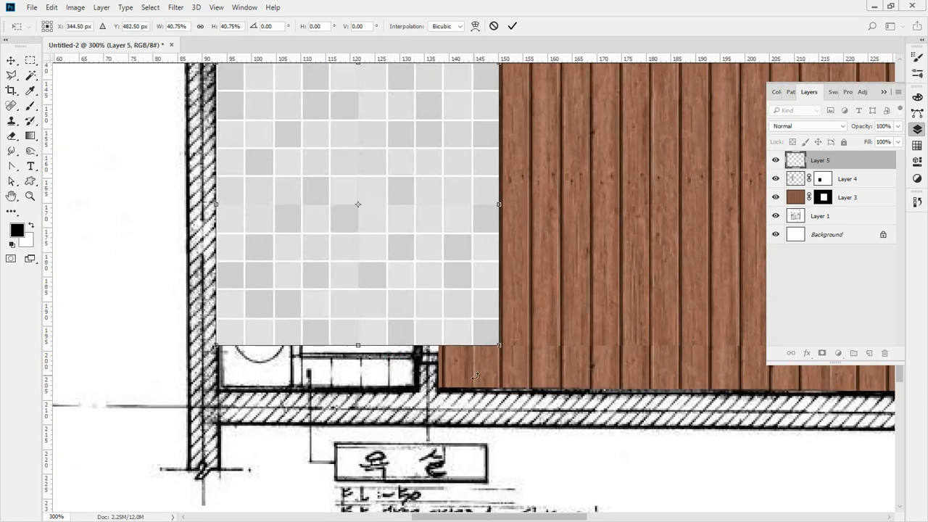
pyautogui.moveTo(497, 346); pyautogui.dragTo(411, 259)
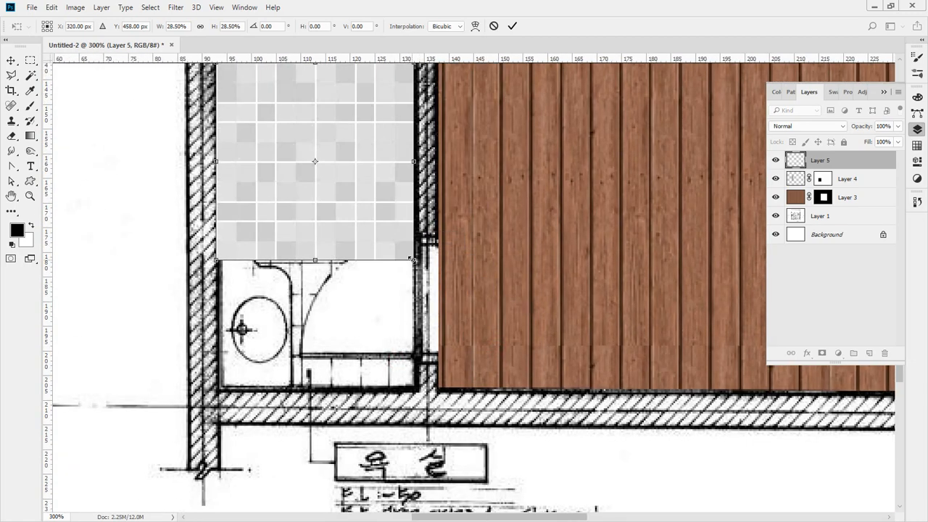
# - Load the mosaic tiles on Layer 5 as a selection, copy the block directly below itself edge to edge, and deselect
pyautogui.press('m')
pyautogui.keyDown('ctrl'); pyautogui.click(788, 164); pyautogui.keyUp('ctrl')
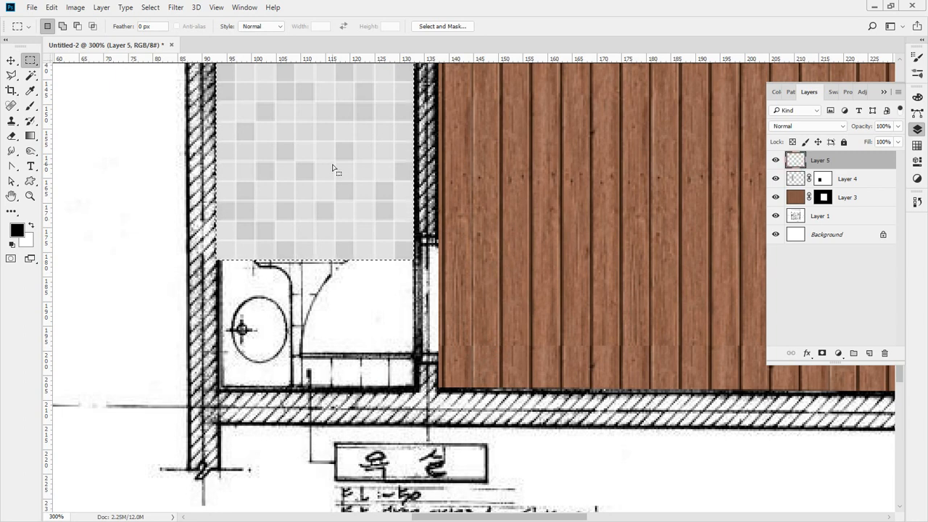
pyautogui.press('v')
pyautogui.moveTo(317, 128); pyautogui.dragTo(318, 310)
pyautogui.hotkey('ctrl', 'd')
pyautogui.moveTo(288, 246); pyautogui.dragTo(379, 360)
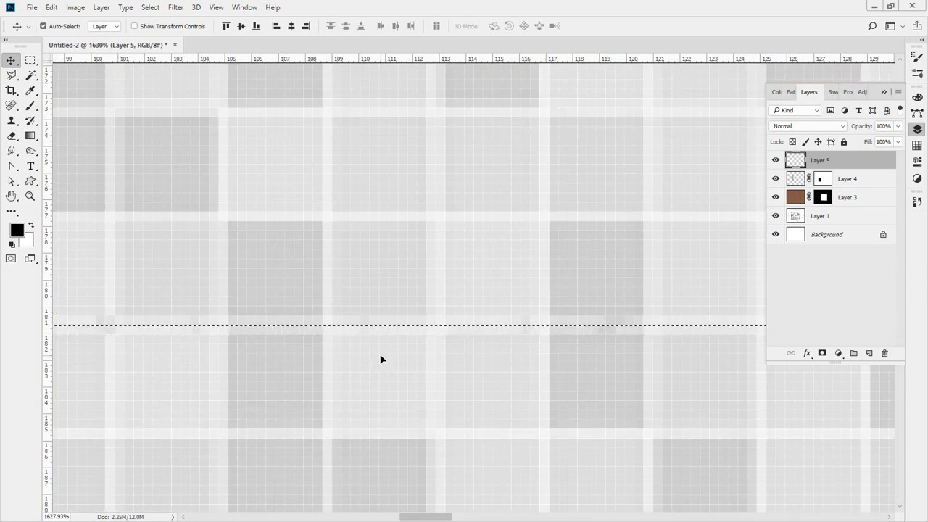
pyautogui.hotkey('ctrl', 'd')
# - Add a layer mask to Layer 5 and fill a rectangle with black to hide the mosaic tiles below the bathroom's lower wall edge
pyautogui.doubleClick(31, 198)
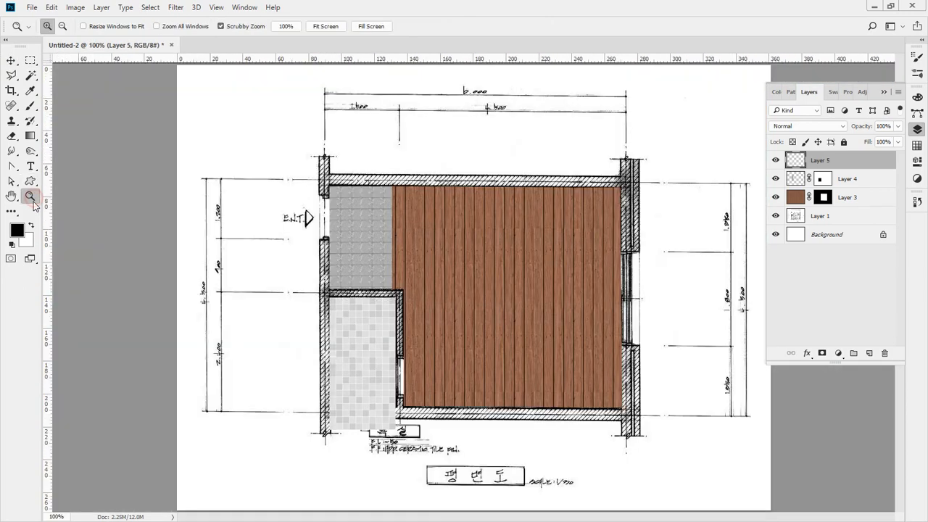
pyautogui.click(822, 354)
pyautogui.click(374, 442)
pyautogui.click(374, 442)
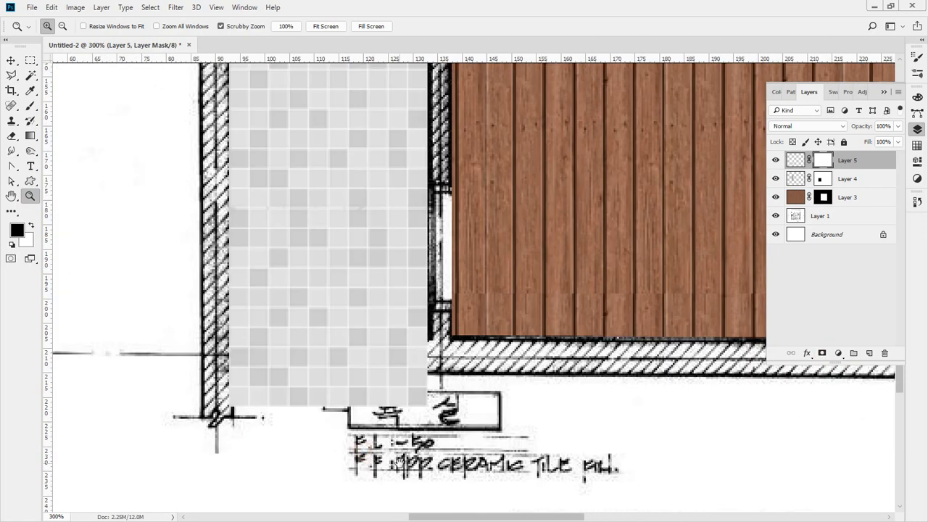
pyautogui.moveTo(591, 459); pyautogui.dragTo(459, 397)
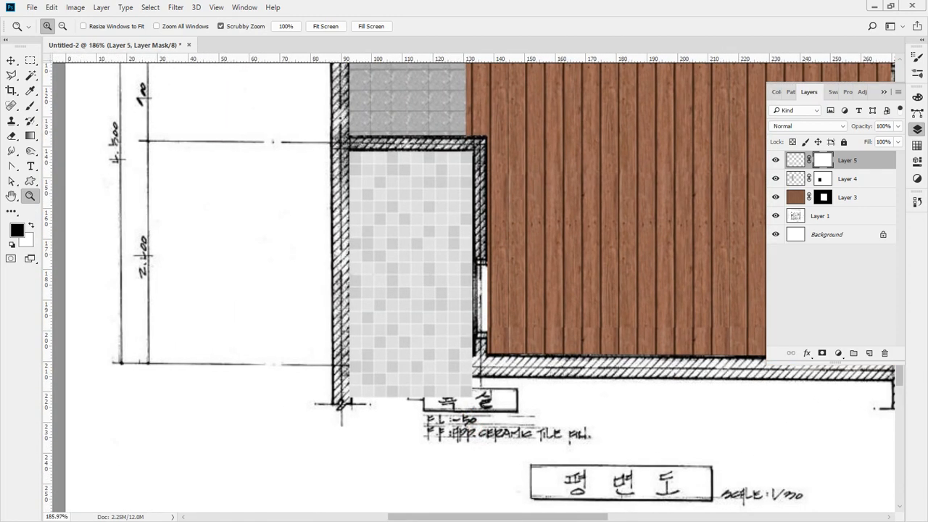
pyautogui.press('m')
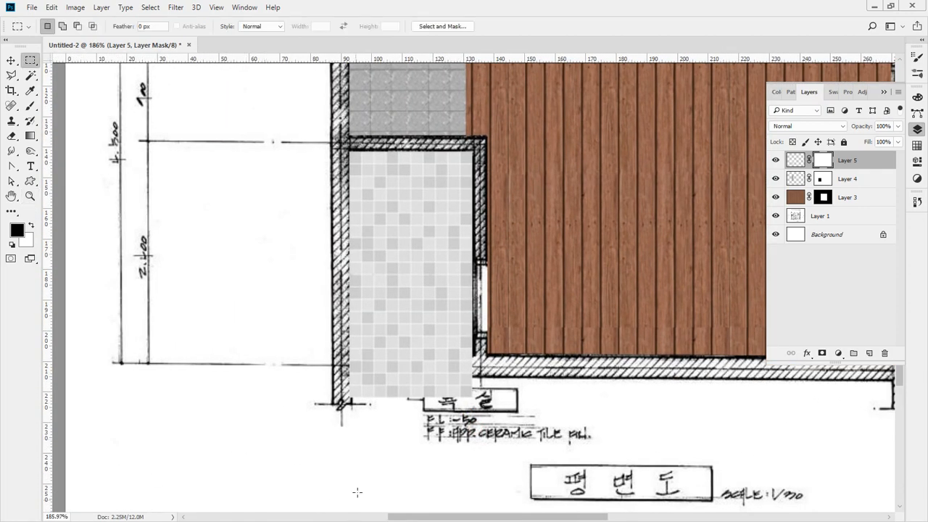
pyautogui.moveTo(485, 446); pyautogui.dragTo(294, 355)
pyautogui.hotkey('alt', 'BackSpace')
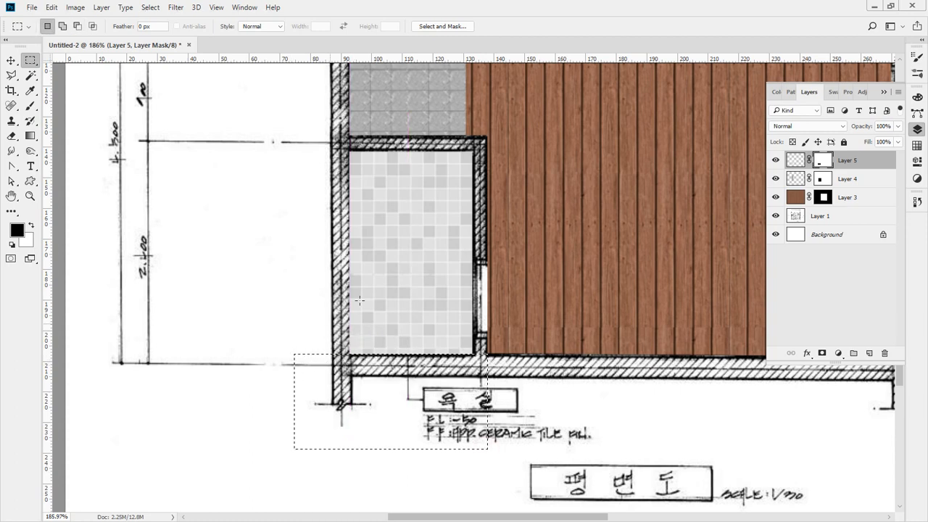
pyautogui.click(337, 145)
# - Outline the tile overlap along the bathroom's slanted left wall with a polygonal selection, fill it black on Layer 5's mask, and deselect
pyautogui.press('l')
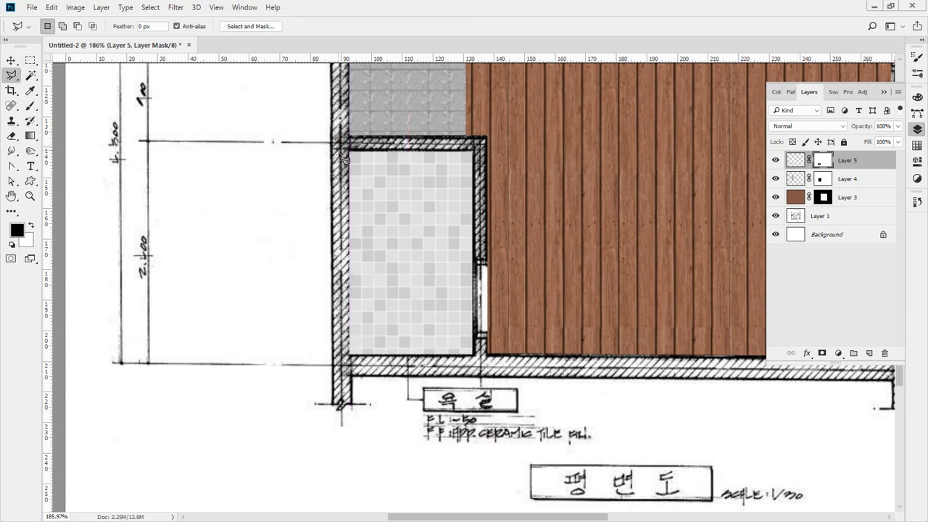
pyautogui.click(349, 137)
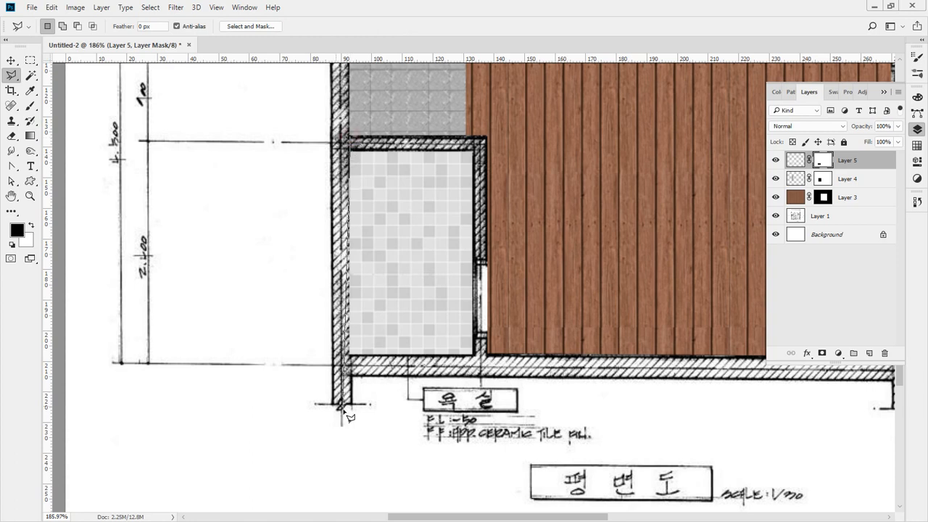
pyautogui.click(352, 404)
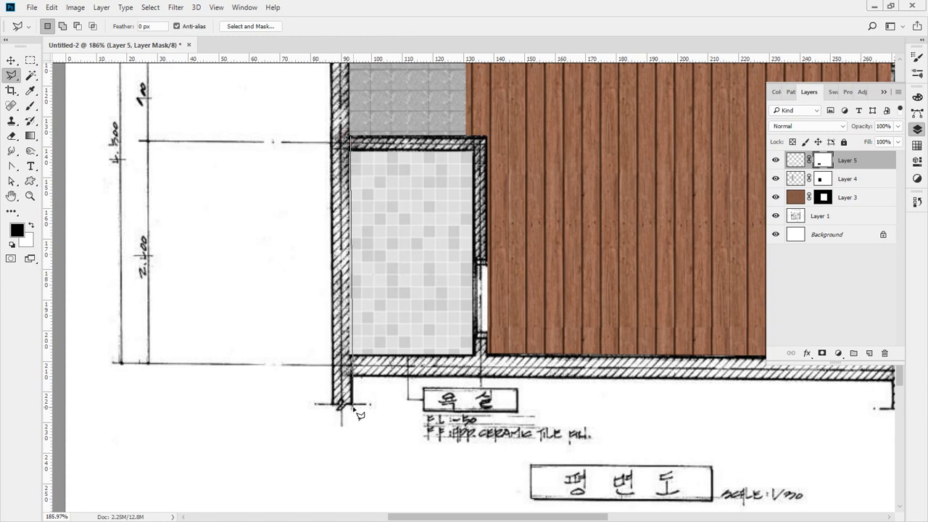
pyautogui.click(244, 403)
pyautogui.hotkey('alt', 'Delete')
pyautogui.hotkey('ctrl', 'd')
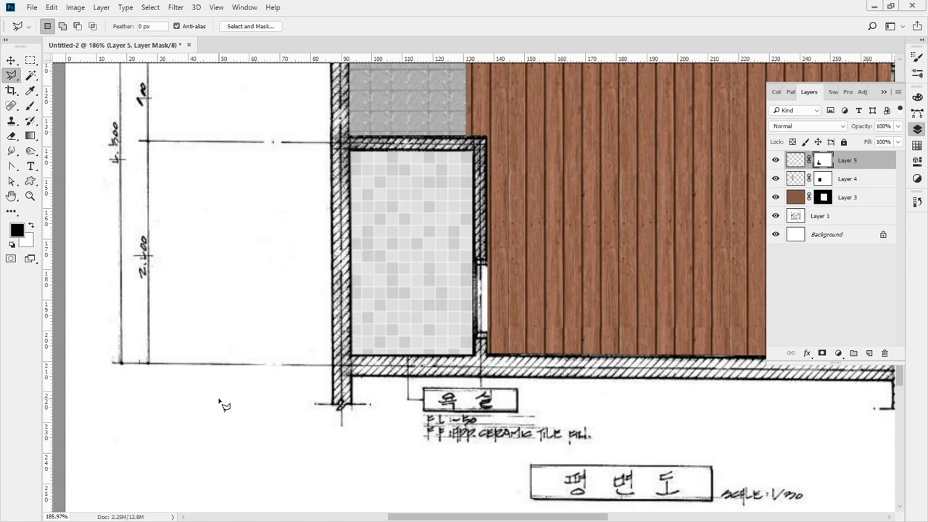
pyautogui.moveTo(628, 169); pyautogui.dragTo(416, 261)
pyautogui.keyDown('alt'); pyautogui.click(424, 330); pyautogui.keyUp('alt')
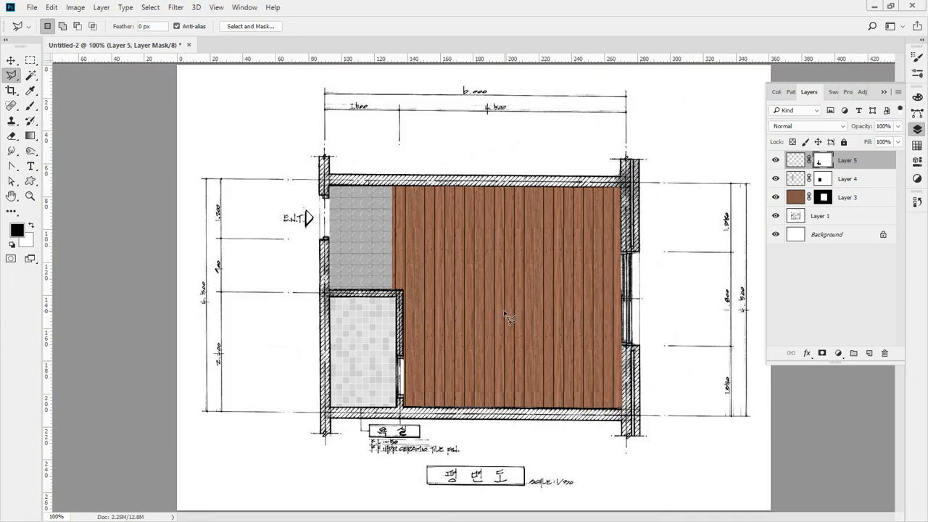
pyautogui.moveTo(508, 268); pyautogui.dragTo(535, 263)
pyautogui.moveTo(348, 238); pyautogui.dragTo(366, 239)
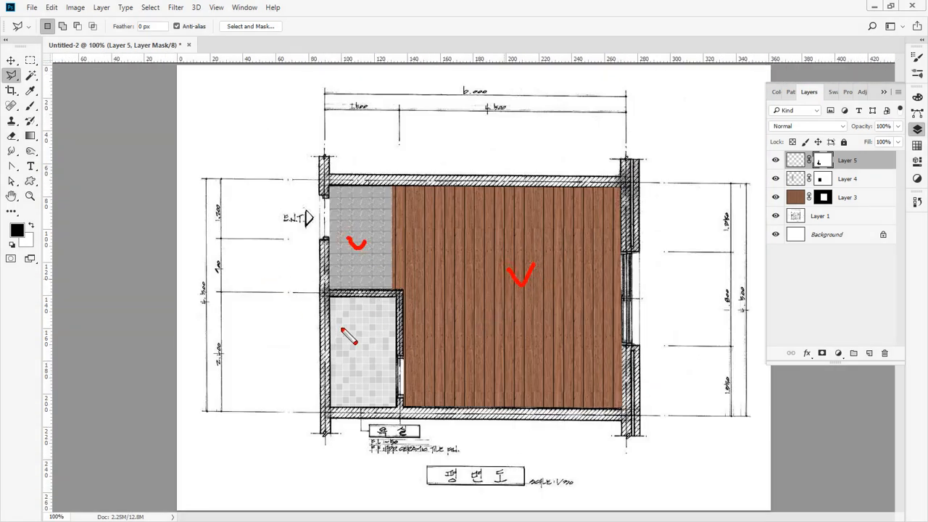
pyautogui.moveTo(340, 330); pyautogui.dragTo(371, 328)
pyautogui.press('Escape')
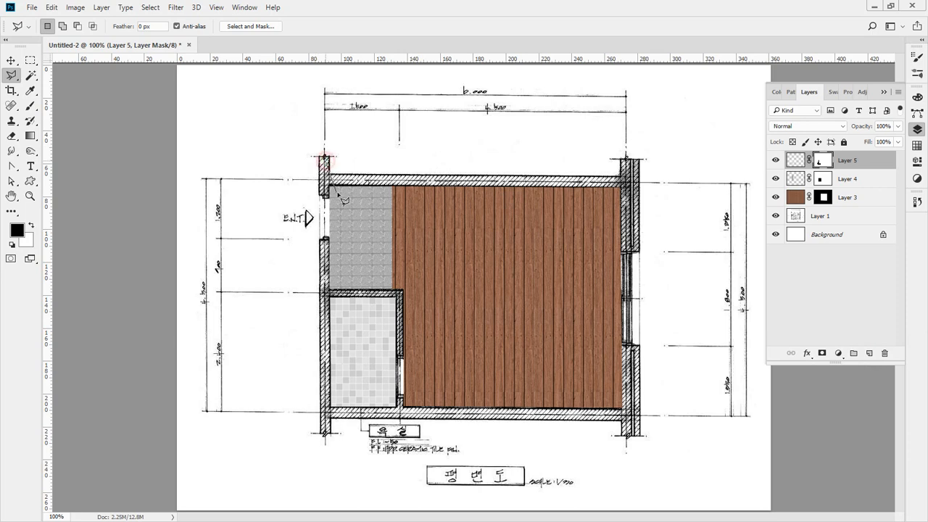
# - Create a new layer, fill a rectangle on the left wall's upper stub with black, and stretch it to 230% height, down to the entrance opening
pyautogui.click(868, 354)
pyautogui.keyDown('ctrl'); pyautogui.click(307, 140); pyautogui.keyUp('ctrl')
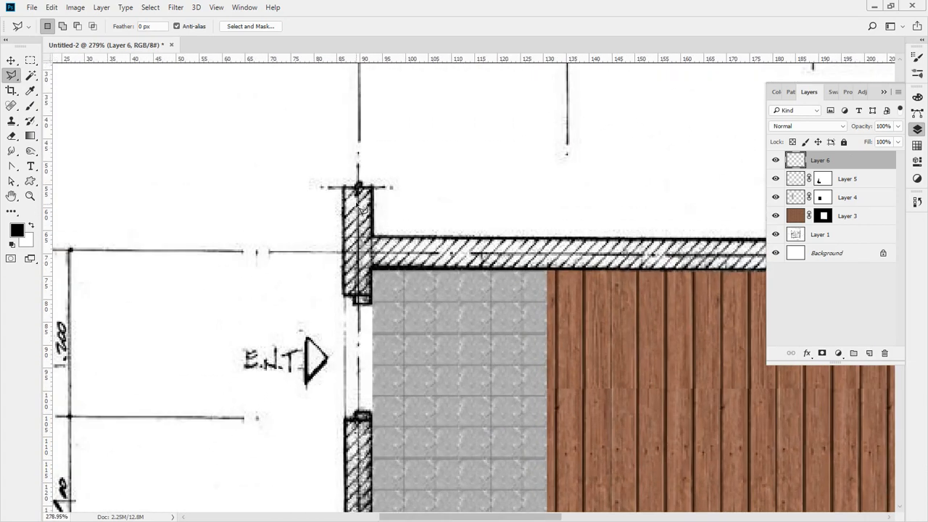
pyautogui.press('m')
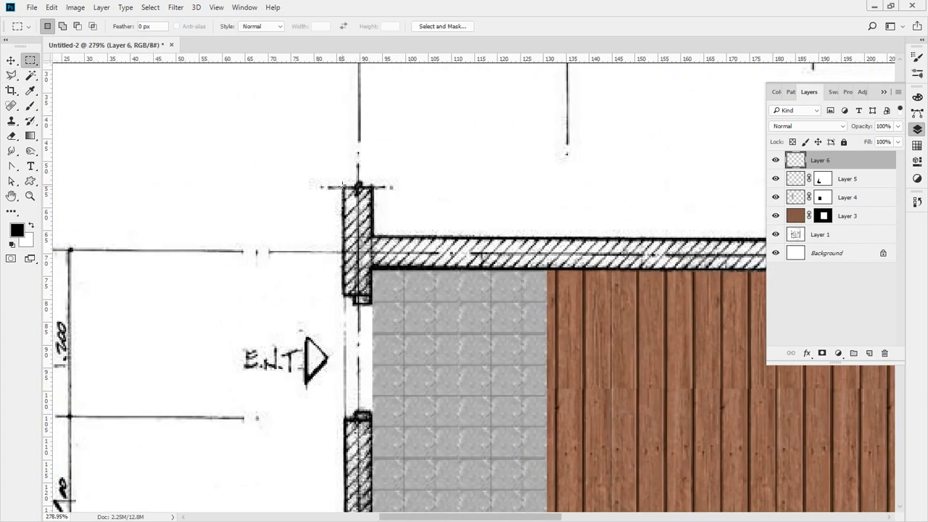
pyautogui.moveTo(339, 182); pyautogui.dragTo(374, 236)
pyautogui.hotkey('alt', 'BackSpace')
pyautogui.hotkey('ctrl', 't')
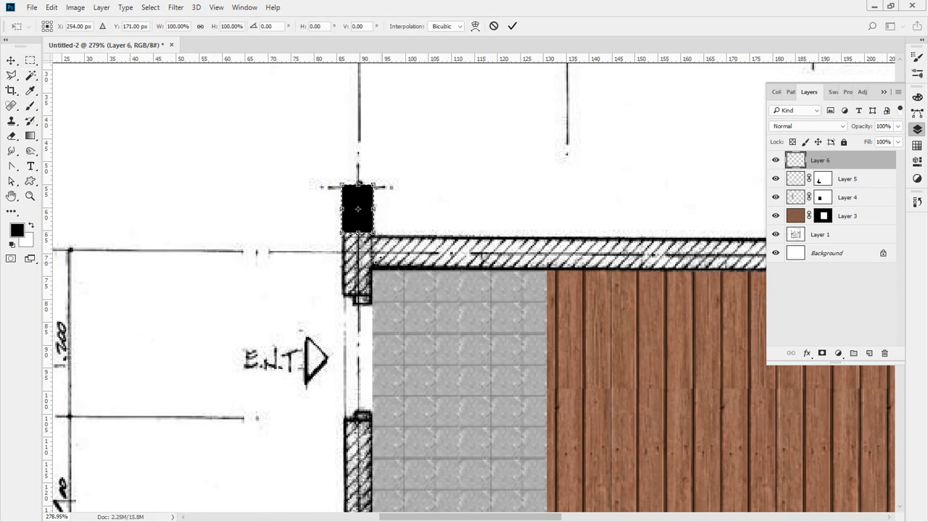
pyautogui.moveTo(357, 234); pyautogui.dragTo(361, 297)
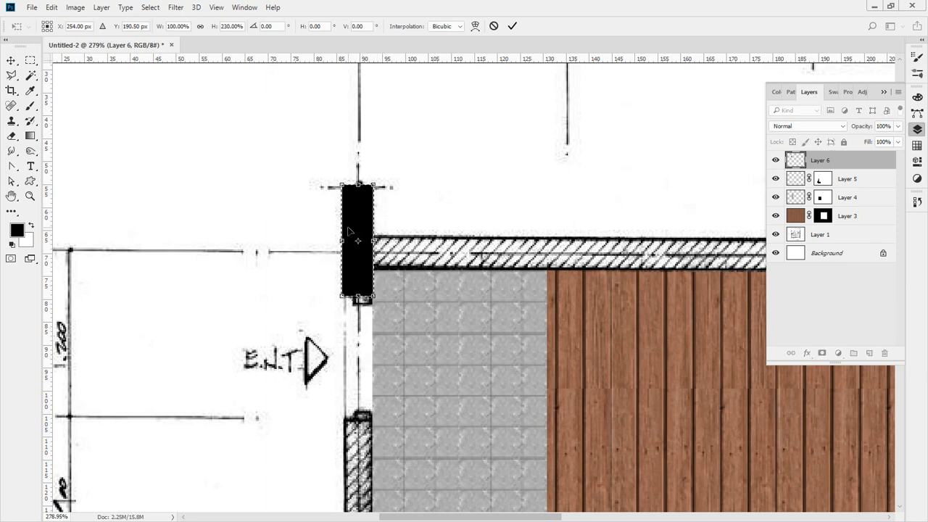
pyautogui.press('Return')
# - Copy the black wall block on Layer 6 straight down to the start of the left wall below the entrance opening
pyautogui.press('m')
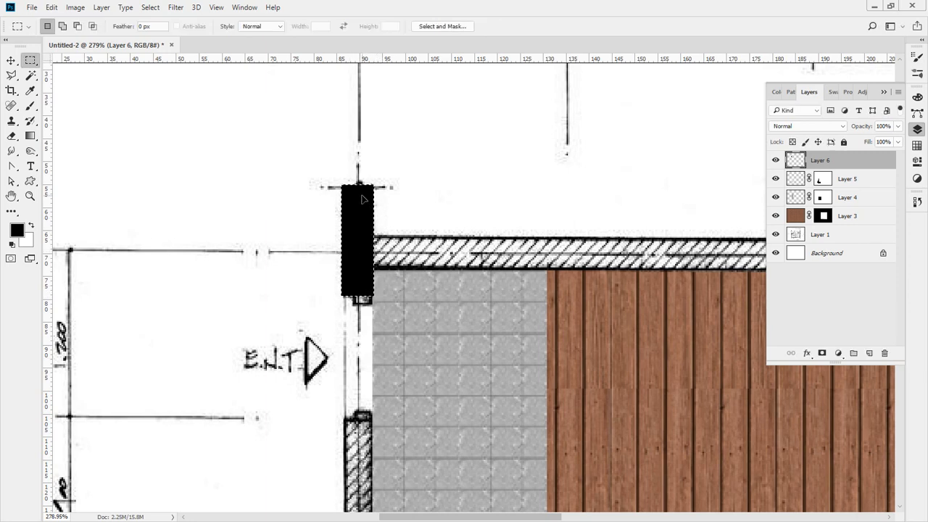
pyautogui.press('v')
pyautogui.moveTo(364, 203); pyautogui.dragTo(381, 16)
pyautogui.moveTo(372, 108); pyautogui.dragTo(373, 158)
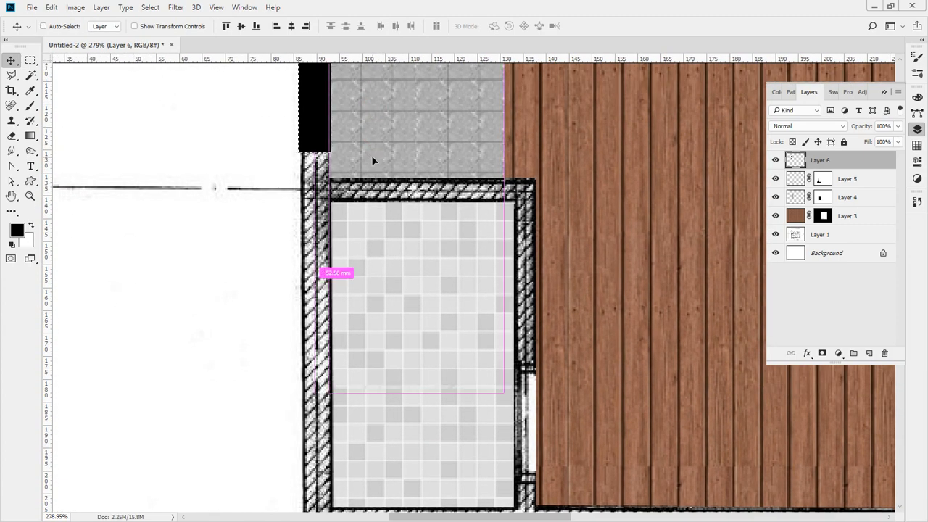
# - Stretch the copied black block down to the break line at the lower end of the left wall
pyautogui.hotkey('ctrl', 't')
pyautogui.keyDown('alt'); pyautogui.click(348, 285); pyautogui.keyUp('alt')
pyautogui.keyDown('alt'); pyautogui.click(348, 285); pyautogui.keyUp('alt')
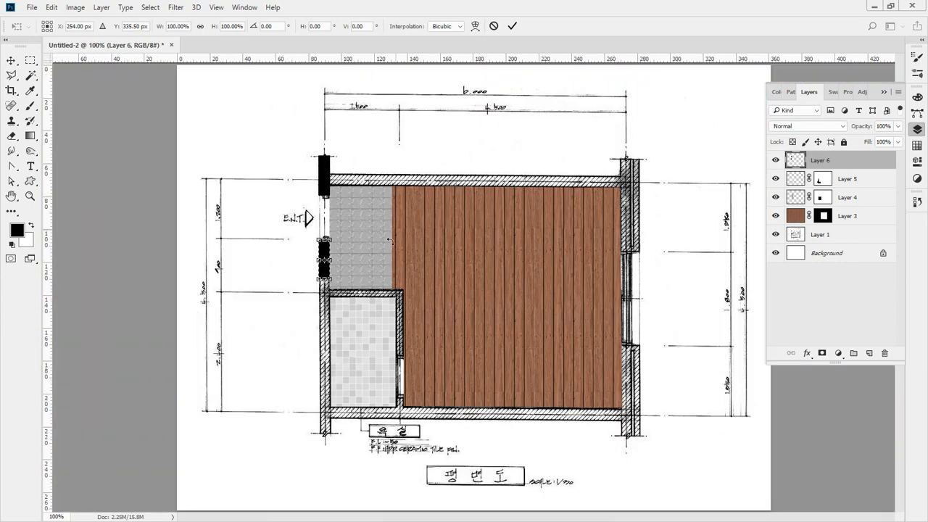
pyautogui.moveTo(324, 279); pyautogui.dragTo(324, 429)
pyautogui.click(335, 440)
pyautogui.click(335, 440)
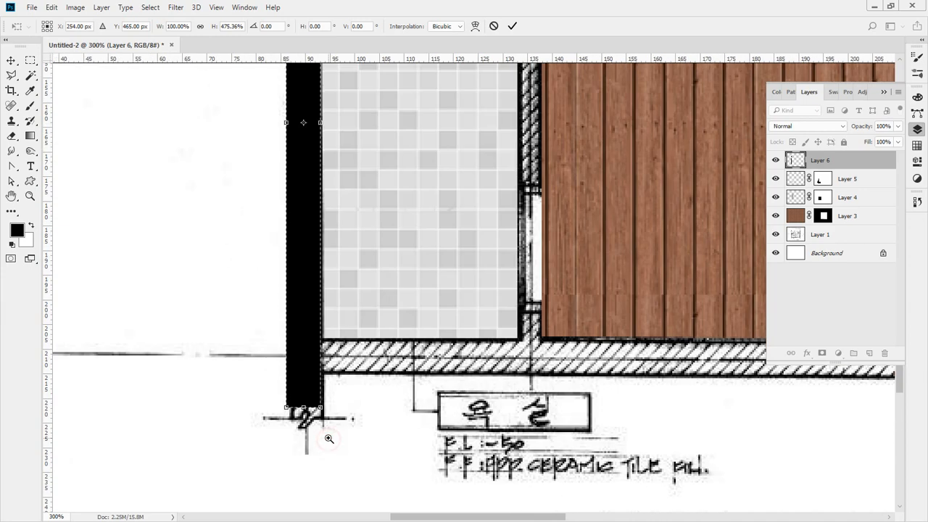
pyautogui.click(335, 440)
pyautogui.moveTo(296, 400); pyautogui.dragTo(300, 413)
pyautogui.press('Return')
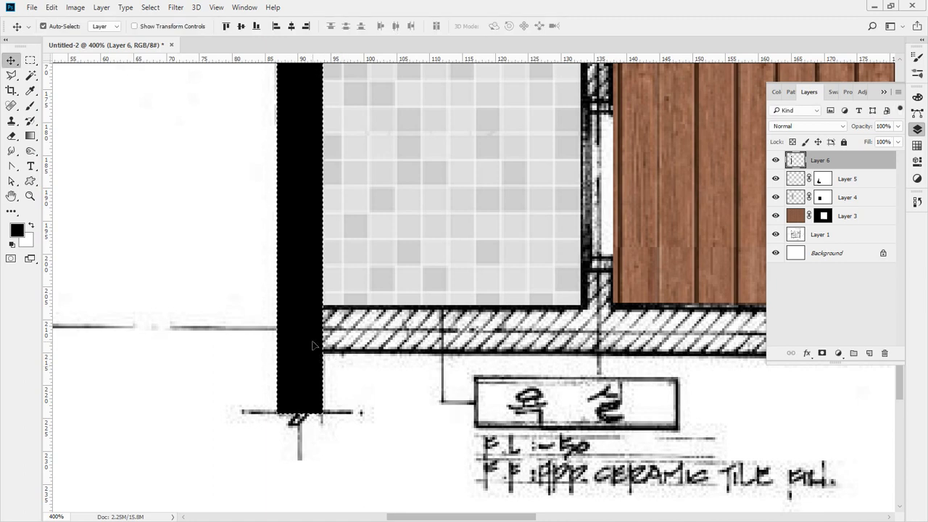
# - Select the left wall's black section level with the lower wall and stretch it to 2765% width and 115.79% height, covering the lower wall
pyautogui.press('l')
pyautogui.press('m')
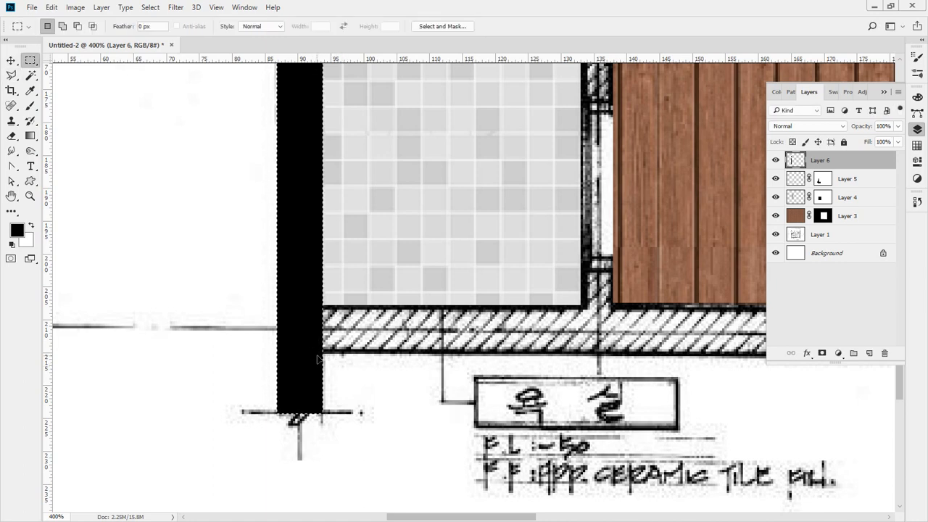
pyautogui.moveTo(335, 308); pyautogui.dragTo(276, 353)
pyautogui.moveTo(374, 278); pyautogui.dragTo(323, 382)
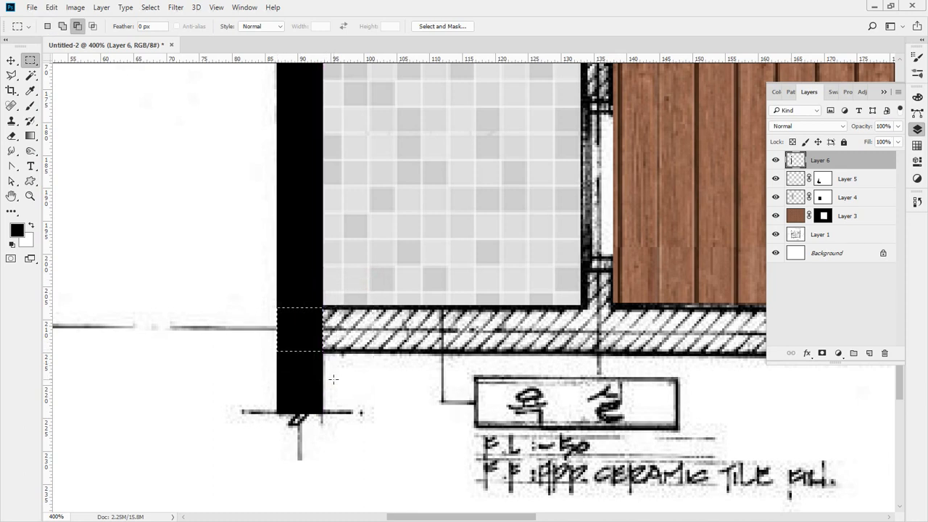
pyautogui.hotkey('ctrl', 't')
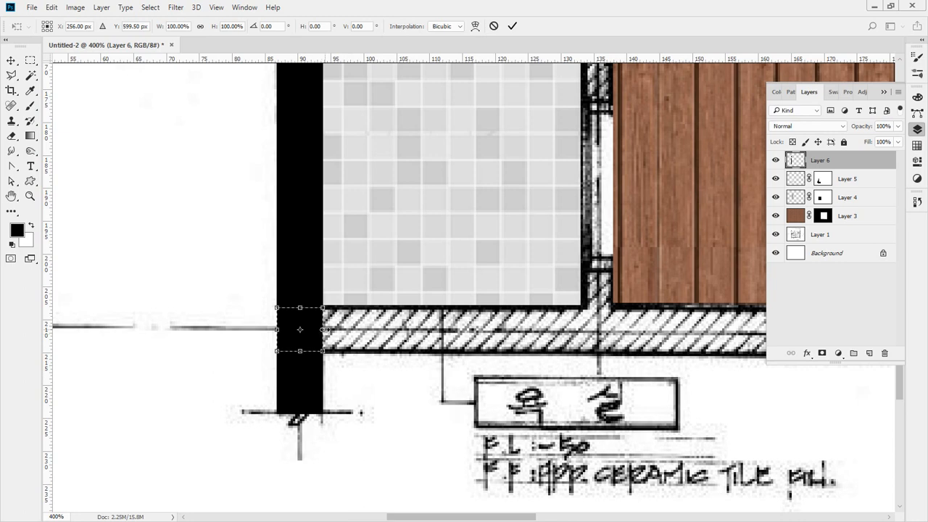
pyautogui.moveTo(323, 329); pyautogui.dragTo(579, 330)
pyautogui.hscroll(10, 358, 344)
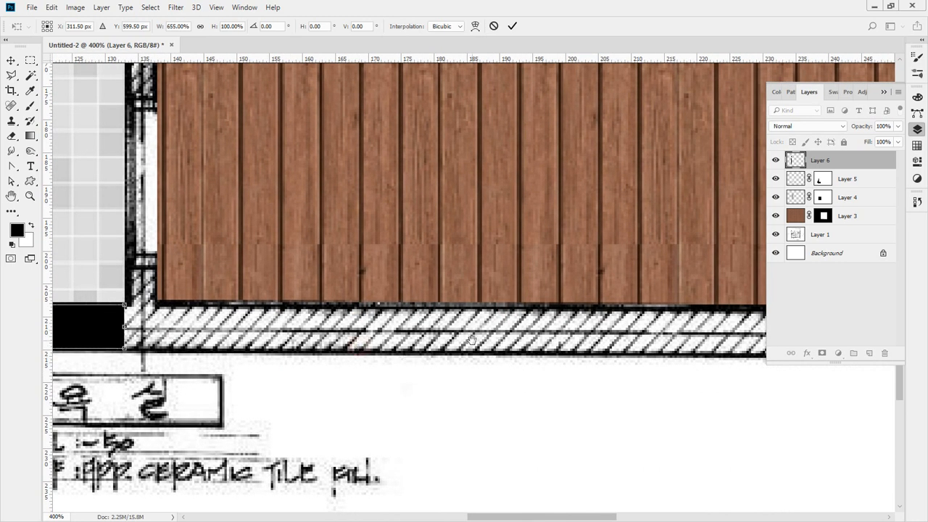
pyautogui.moveTo(513, 348); pyautogui.dragTo(580, 370)
pyautogui.scroll(-2, 375, 354)
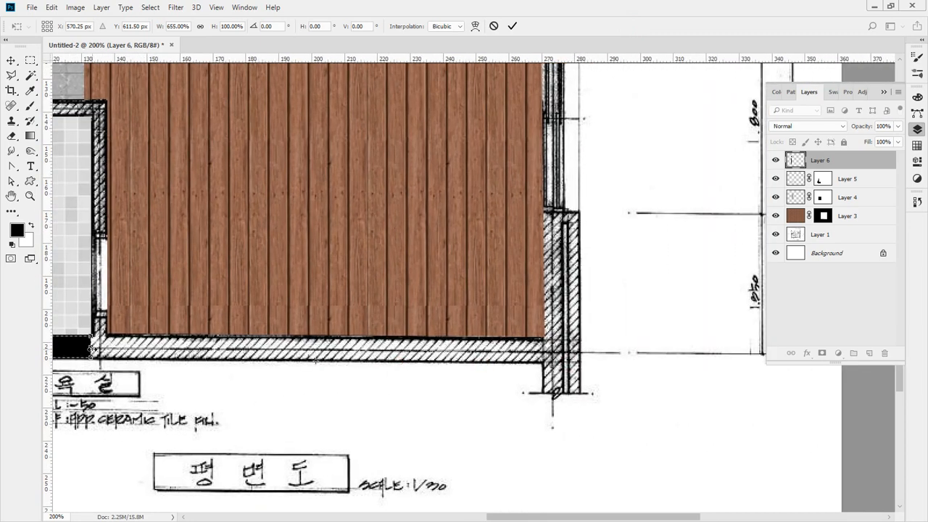
pyautogui.moveTo(91, 350); pyautogui.dragTo(580, 366)
pyautogui.moveTo(259, 358); pyautogui.dragTo(253, 361)
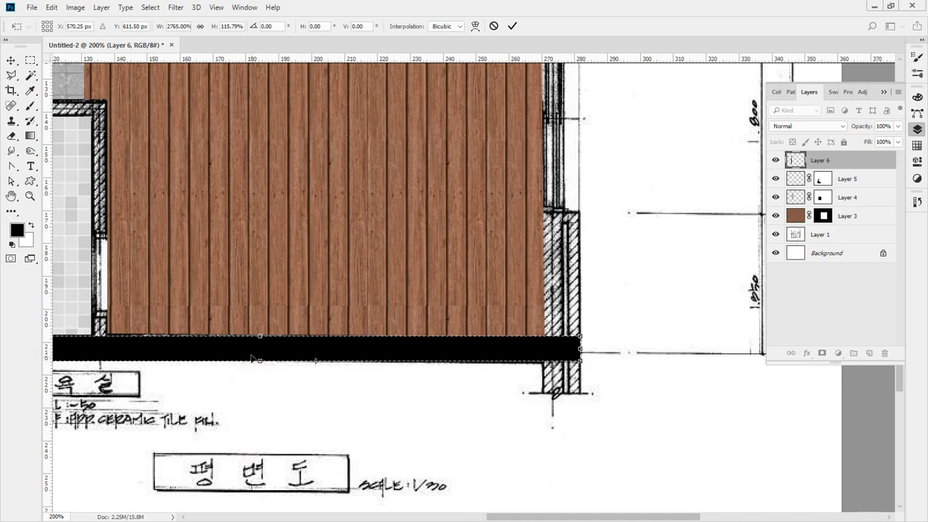
pyautogui.press('Return')
# - Select the left wall's black section level with the bathroom's upper wall and stretch it to 1245.45% width, reaching that wall's outer corner
pyautogui.moveTo(107, 317); pyautogui.dragTo(294, 406)
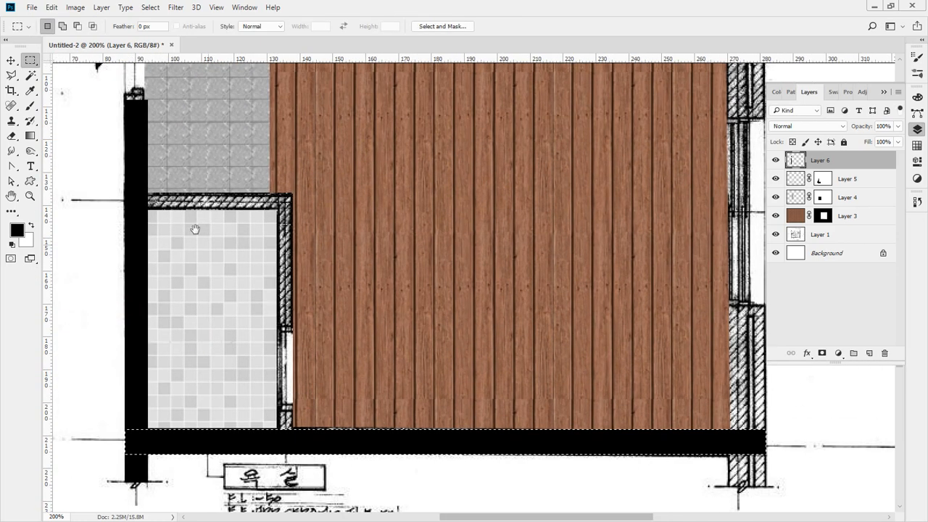
pyautogui.click(144, 197)
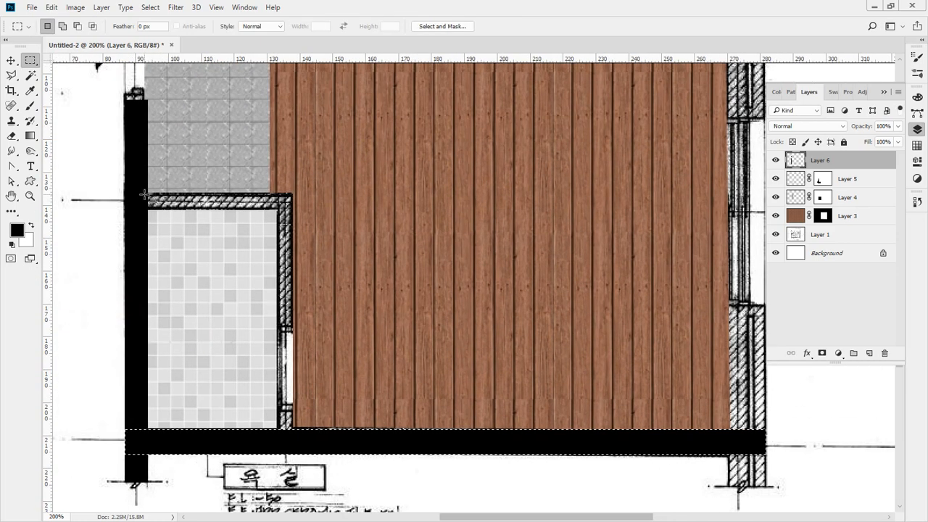
pyautogui.moveTo(146, 190); pyautogui.dragTo(164, 285)
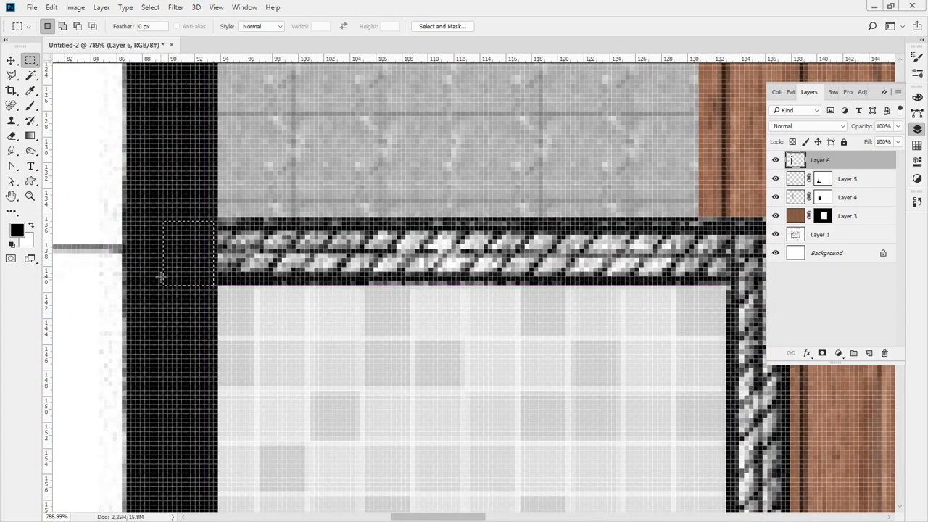
pyautogui.hotkey('ctrl', 't')
pyautogui.moveTo(213, 253); pyautogui.dragTo(514, 266)
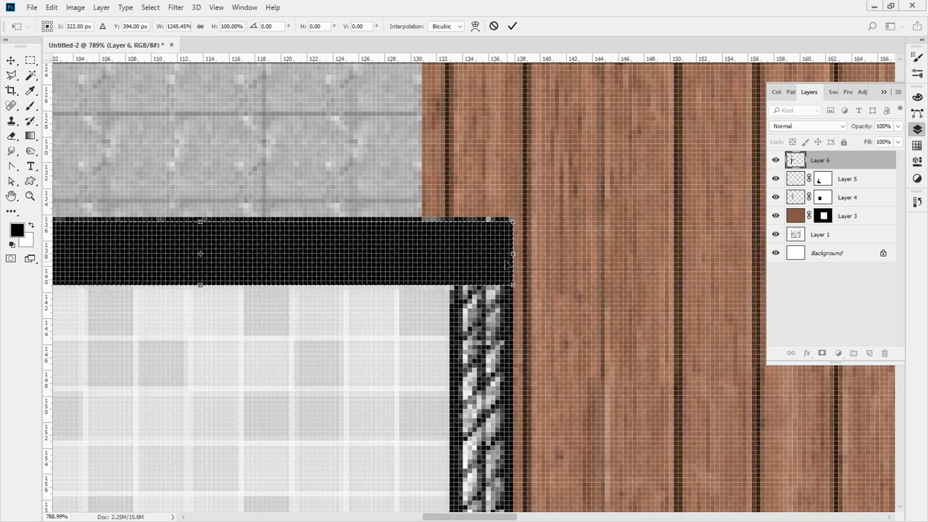
pyautogui.doubleClick(464, 250)
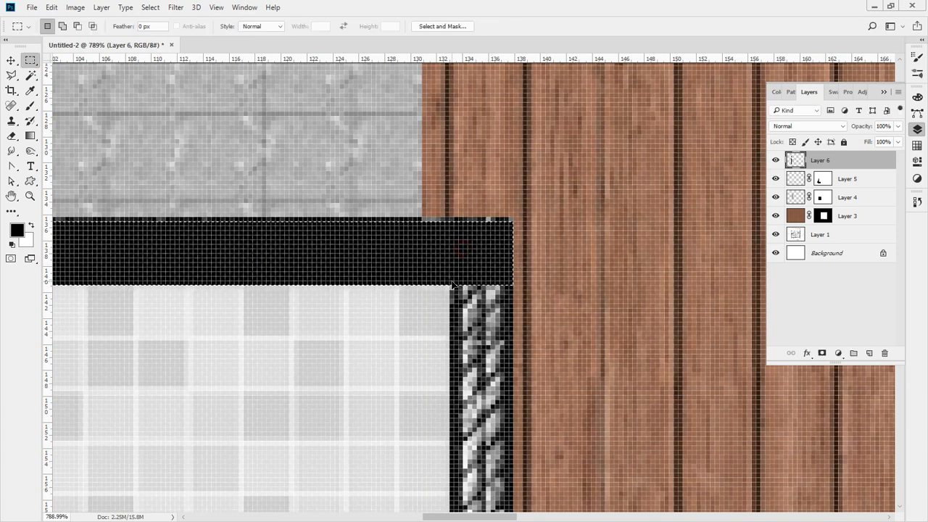
# - Select the black corner block of the bathroom's upper wall and stretch it down the partition to the bathroom door opening
pyautogui.moveTo(450, 287); pyautogui.dragTo(514, 226)
pyautogui.moveTo(555, 340); pyautogui.dragTo(413, 287)
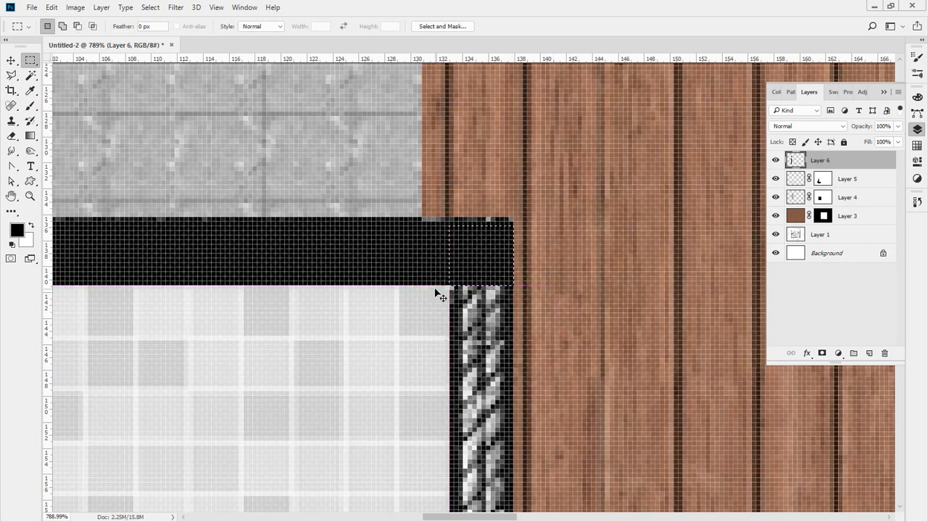
pyautogui.hotkey('ctrl', 't')
pyautogui.scroll(-5, 475, 344)
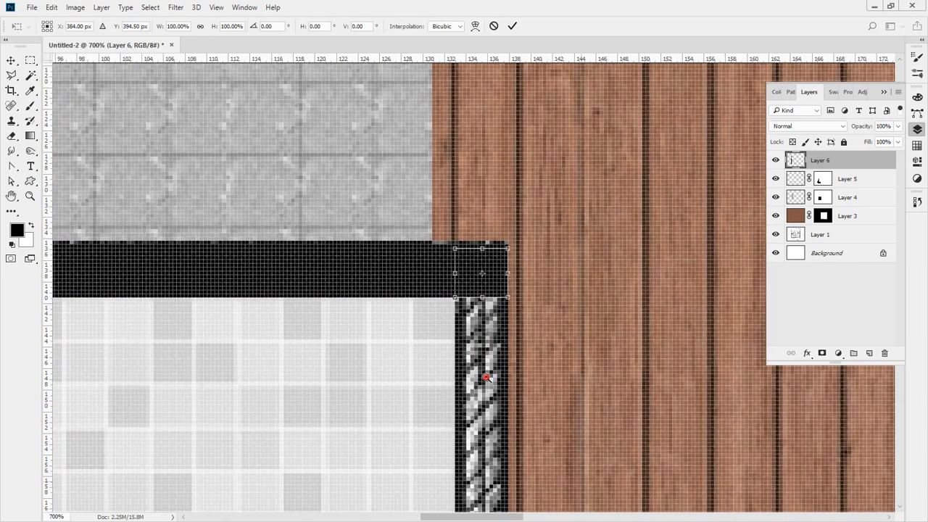
pyautogui.scroll(-3, 494, 414)
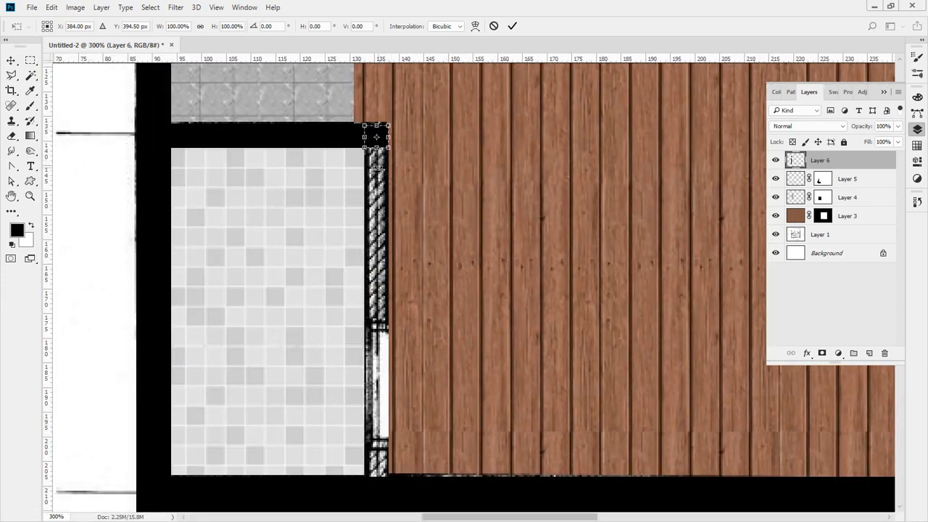
pyautogui.moveTo(377, 148); pyautogui.dragTo(377, 321)
pyautogui.press('Return')
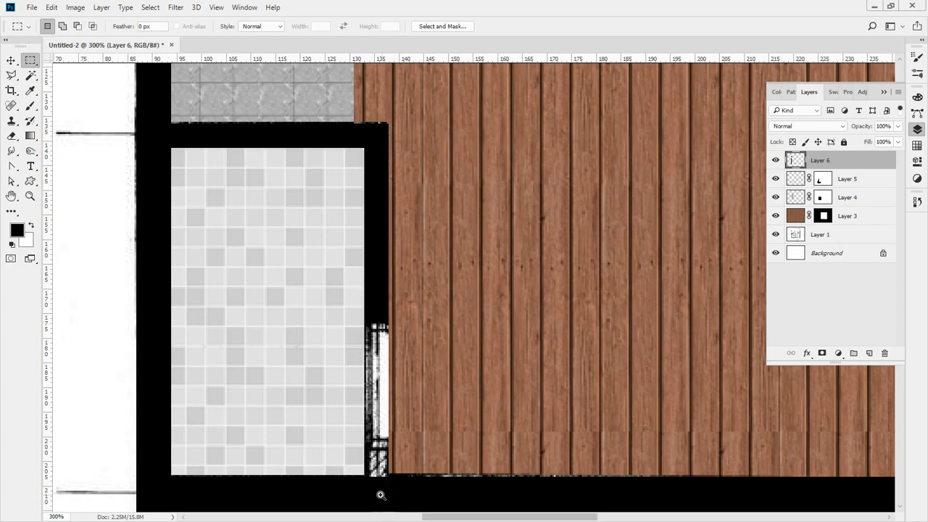
# - Select the lower wall's black section under the partition stub and stretch it to 300% height, up to the bathroom door opening
pyautogui.scroll(2, 380, 495)
pyautogui.scroll(2, 360, 493)
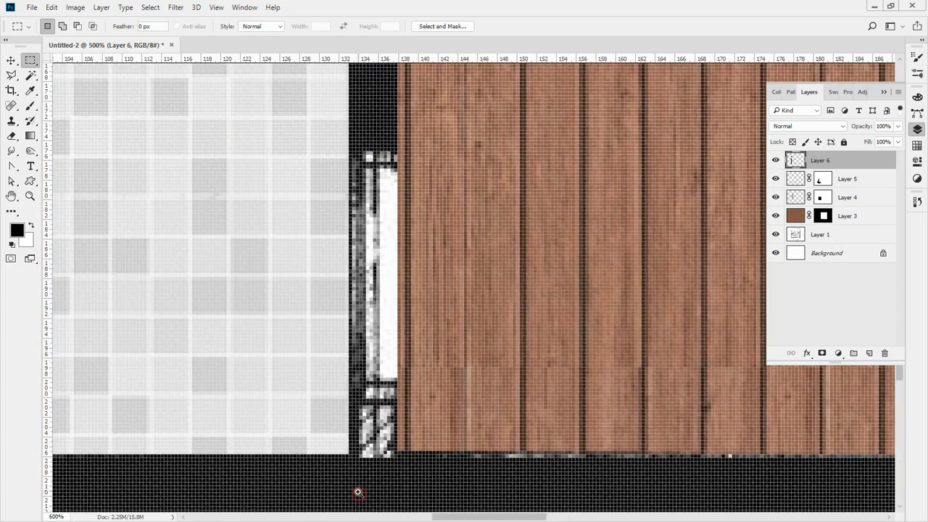
pyautogui.moveTo(349, 455); pyautogui.dragTo(405, 492)
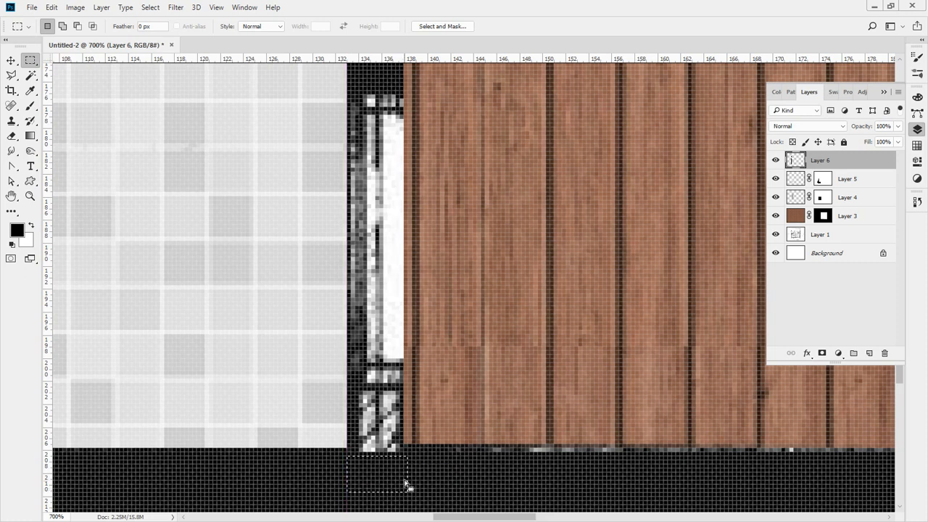
pyautogui.hotkey('ctrl', 't')
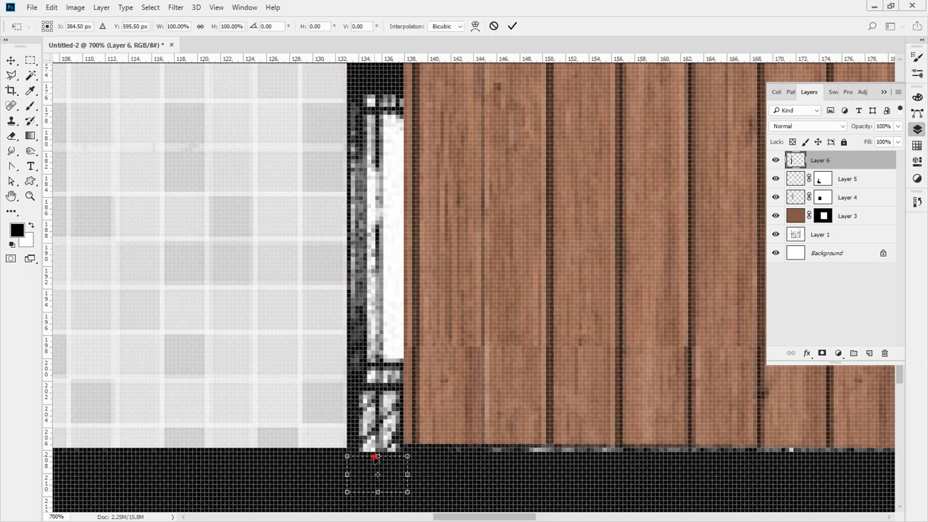
pyautogui.moveTo(376, 455); pyautogui.dragTo(391, 383)
pyautogui.moveTo(390, 377); pyautogui.dragTo(390, 376)
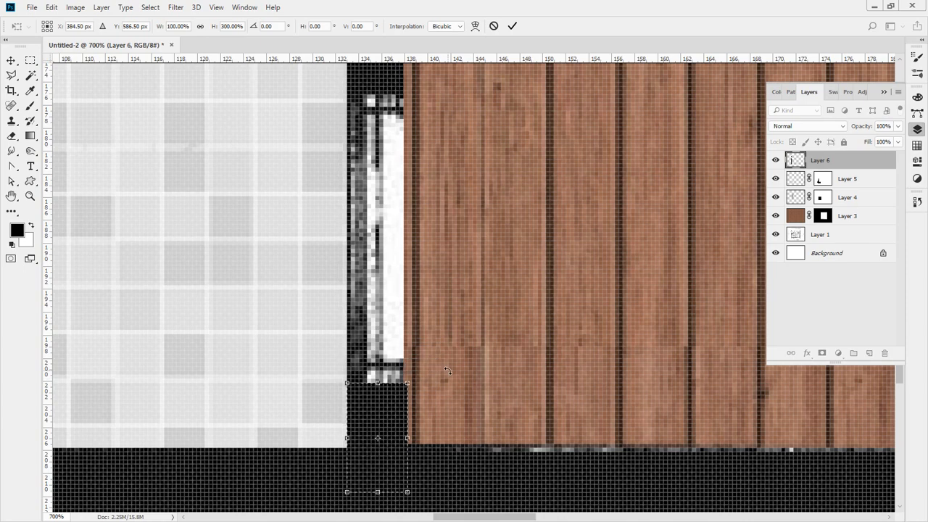
pyautogui.press('Return')
# - Select the left wall's black section level with the room's upper wall and stretch it across that wall to the right wall
pyautogui.doubleClick(30, 196)
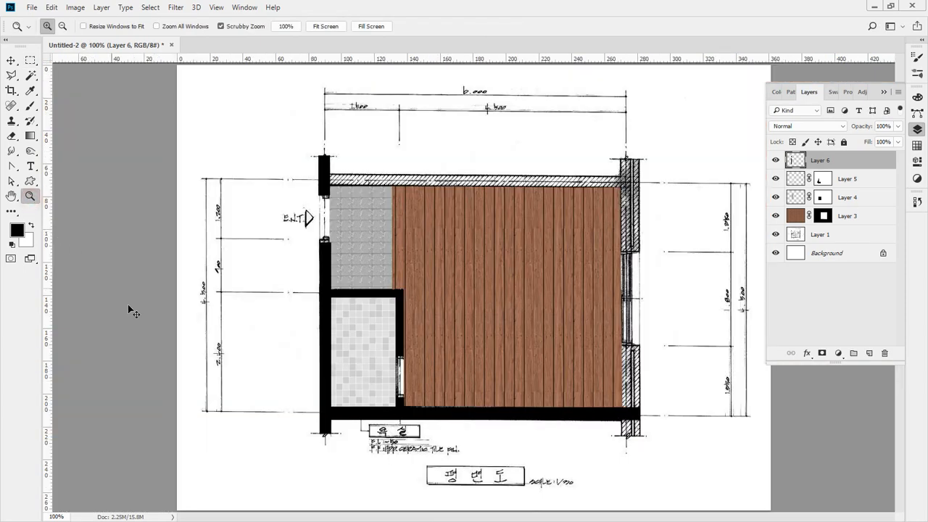
pyautogui.moveTo(303, 166); pyautogui.dragTo(435, 200)
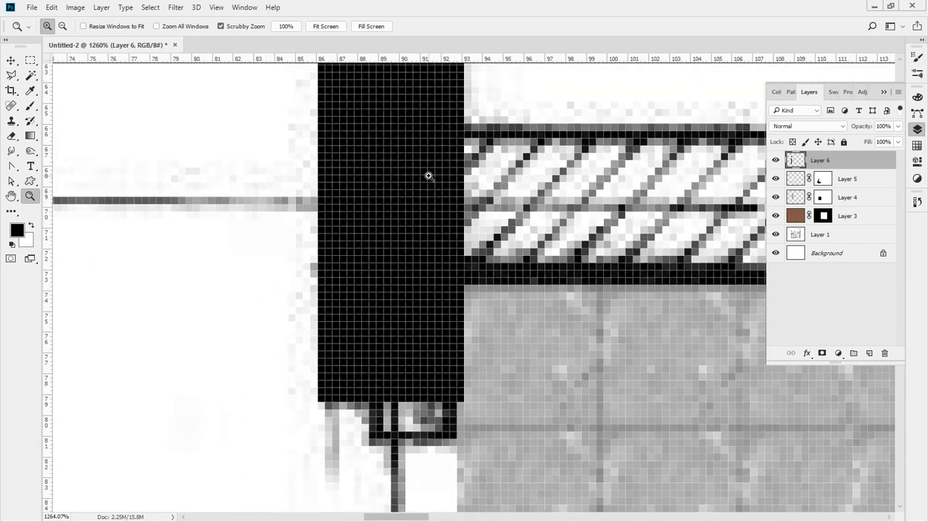
pyautogui.press('m')
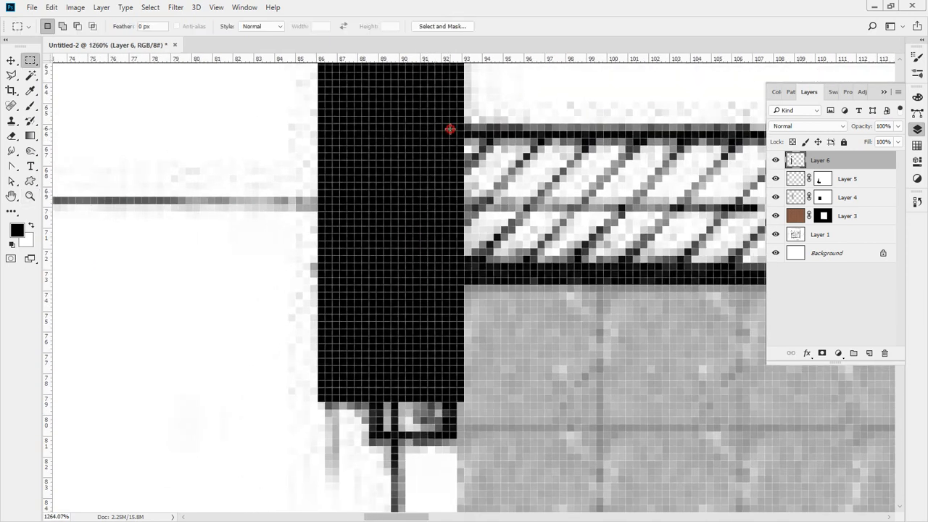
pyautogui.moveTo(455, 124); pyautogui.dragTo(368, 283)
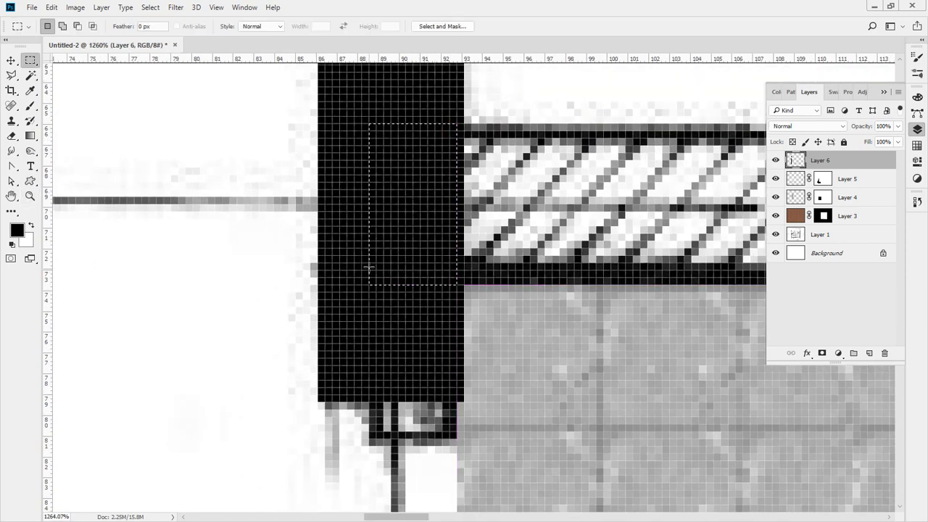
pyautogui.hotkey('ctrl', 't')
pyautogui.keyDown('alt'); pyautogui.click(548, 232); pyautogui.keyUp('alt')
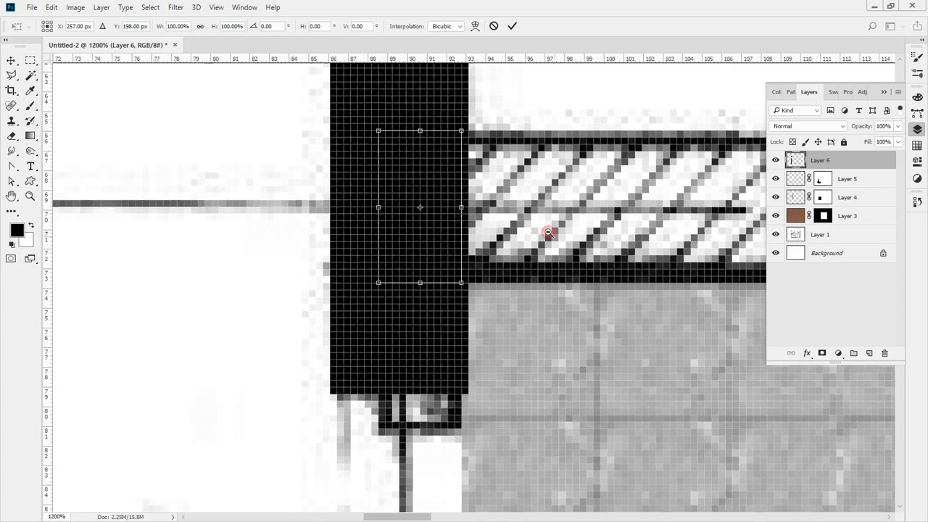
pyautogui.keyDown('alt'); pyautogui.click(547, 231); pyautogui.keyUp('alt')
pyautogui.keyDown('alt'); pyautogui.click(547, 232); pyautogui.keyUp('alt')
pyautogui.moveTo(624, 237); pyautogui.dragTo(209, 226)
pyautogui.keyDown('alt'); pyautogui.click(385, 231); pyautogui.keyUp('alt')
pyautogui.keyDown('alt'); pyautogui.click(500, 245); pyautogui.keyUp('alt')
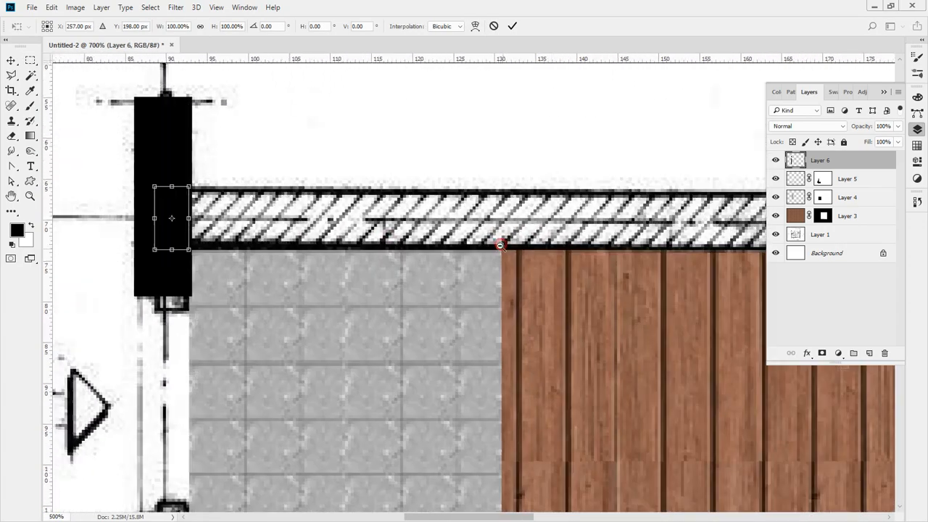
pyautogui.keyDown('alt'); pyautogui.click(500, 245); pyautogui.keyUp('alt')
pyautogui.keyDown('alt'); pyautogui.click(501, 245); pyautogui.keyUp('alt')
pyautogui.keyDown('alt'); pyautogui.click(521, 246); pyautogui.keyUp('alt')
pyautogui.keyDown('alt'); pyautogui.click(578, 257); pyautogui.keyUp('alt')
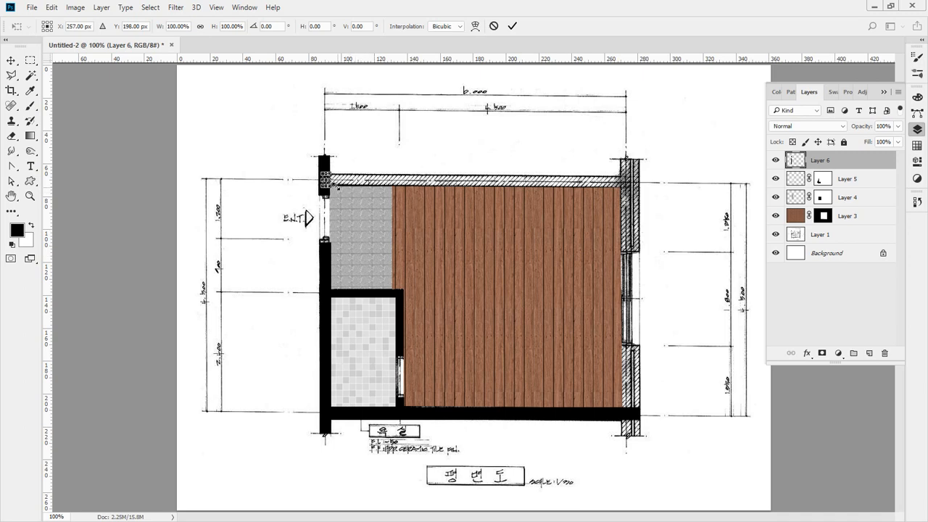
pyautogui.moveTo(605, 194); pyautogui.dragTo(640, 194)
pyautogui.press('Return')
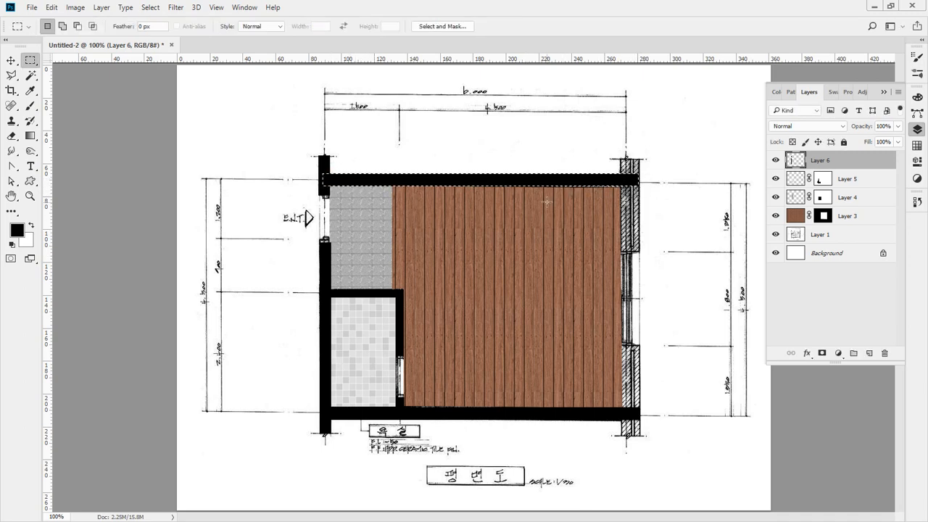
# - Stretch the black upper wall strip to 113.64% height on the floor side and to 100.37% width, meeting the right wall's outer edge
pyautogui.hotkey('ctrl', 't')
pyautogui.keyDown('ctrl'); pyautogui.click(527, 193); pyautogui.keyUp('ctrl')
pyautogui.keyDown('ctrl'); pyautogui.click(487, 180); pyautogui.keyUp('ctrl')
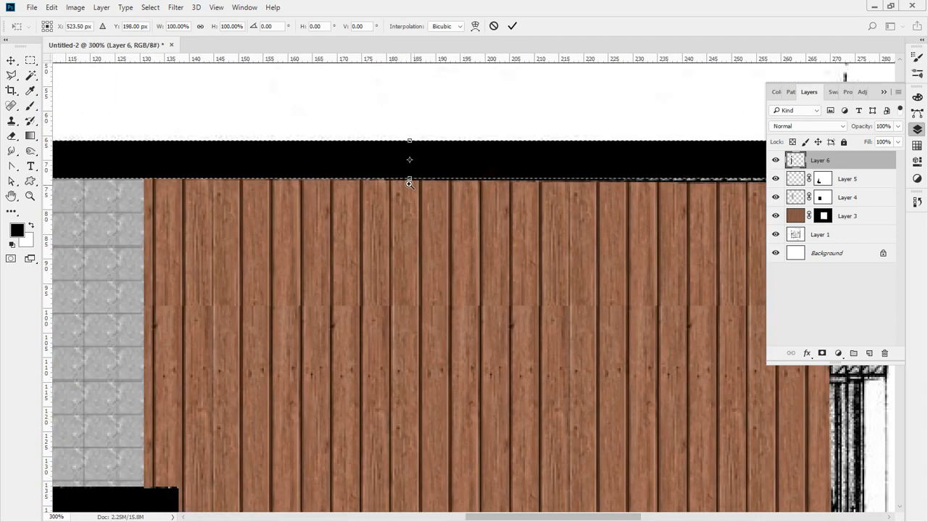
pyautogui.moveTo(516, 195); pyautogui.dragTo(287, 195)
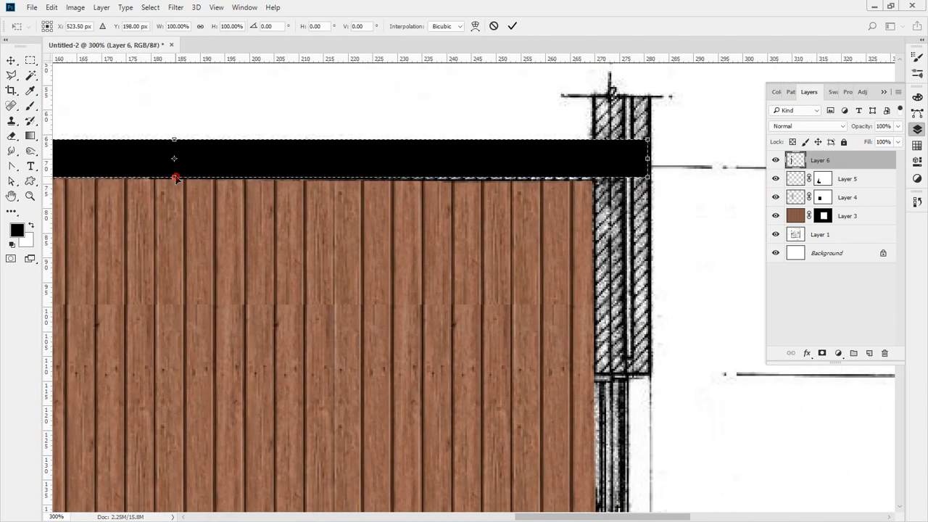
pyautogui.moveTo(173, 181); pyautogui.dragTo(174, 182)
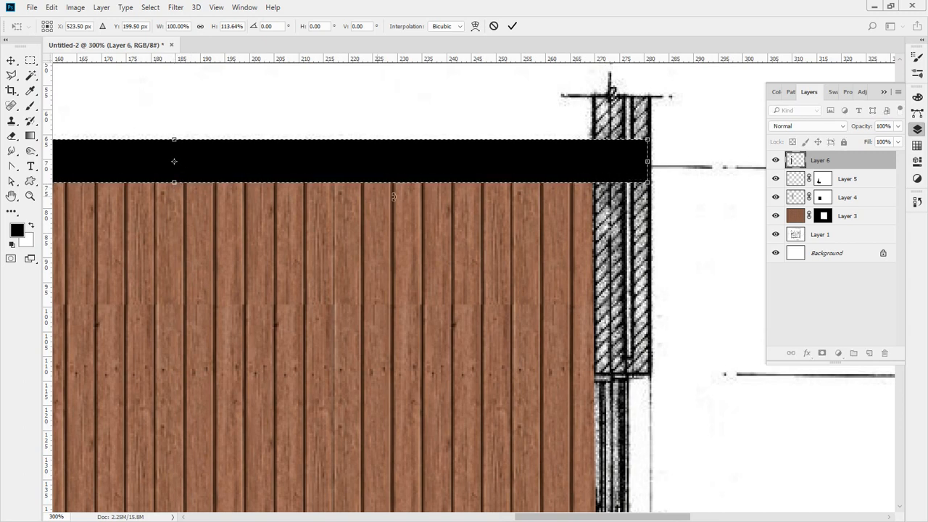
pyautogui.press('Return')
pyautogui.hotkey('ctrl', 't')
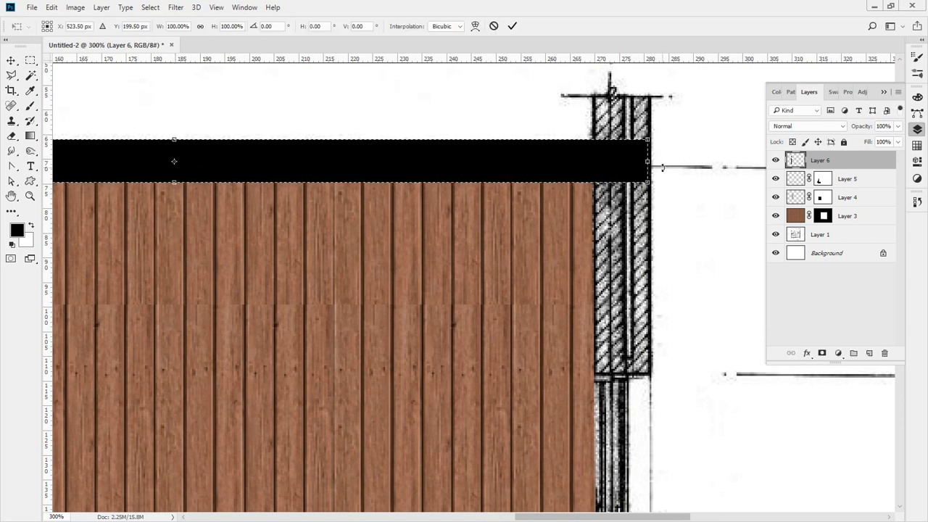
pyautogui.moveTo(650, 161); pyautogui.dragTo(652, 160)
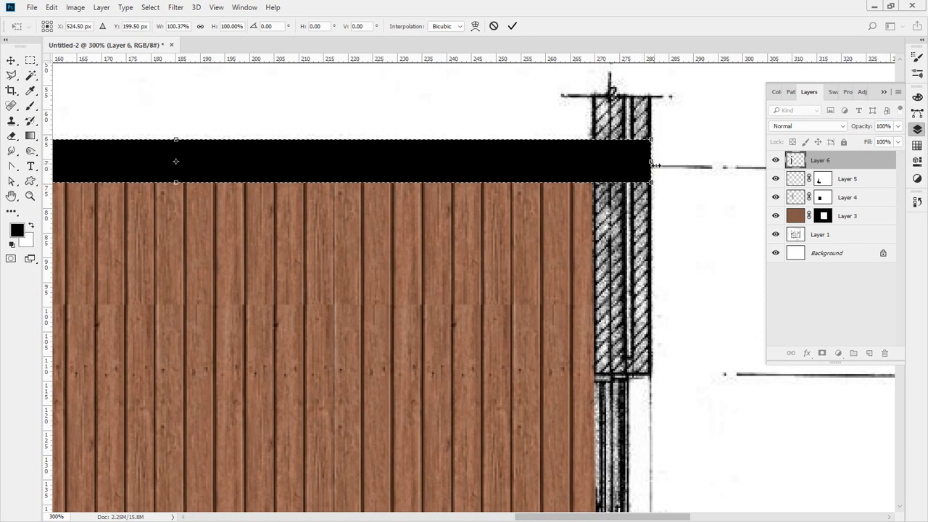
pyautogui.press('Return')
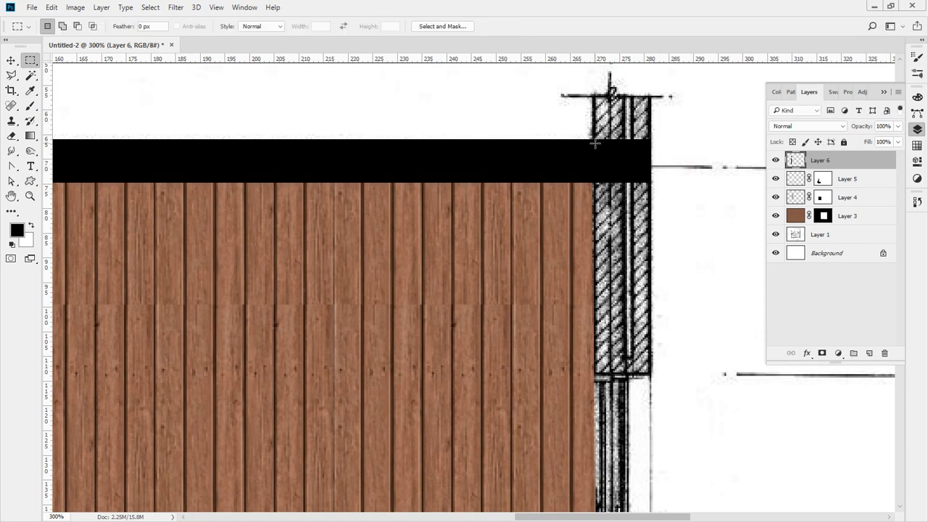
# - Select the black upper wall's right end, stretch it up to the break line and down to the window opening, and deselect
pyautogui.moveTo(637, 166); pyautogui.dragTo(650, 176)
pyautogui.hotkey('ctrl', 't')
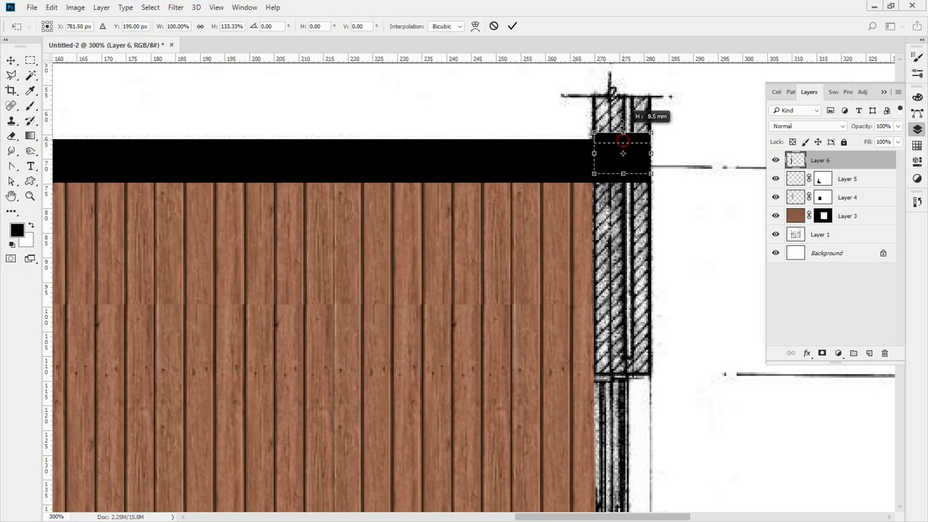
pyautogui.moveTo(622, 134); pyautogui.dragTo(619, 96)
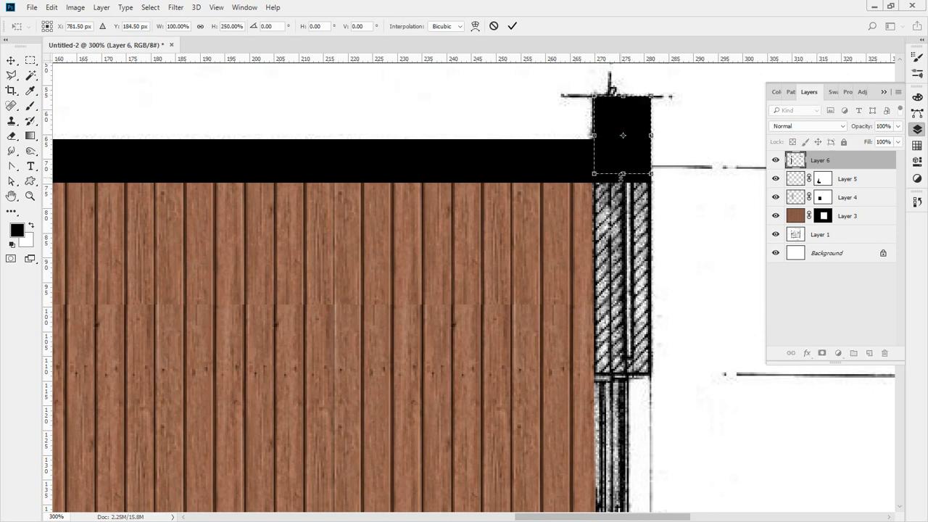
pyautogui.moveTo(622, 176); pyautogui.dragTo(466, 163)
pyautogui.press('Return')
pyautogui.hotkey('ctrl', 'd')
# - Select the black lower wall's right end, stretch it to 1570% height from the window opening to the lower break line, and deselect
pyautogui.moveTo(638, 424); pyautogui.dragTo(600, 358)
pyautogui.keyDown('alt'); pyautogui.click(515, 354); pyautogui.keyUp('alt')
pyautogui.moveTo(545, 387); pyautogui.dragTo(512, 305)
pyautogui.keyDown('ctrl'); pyautogui.click(446, 401); pyautogui.keyUp('ctrl')
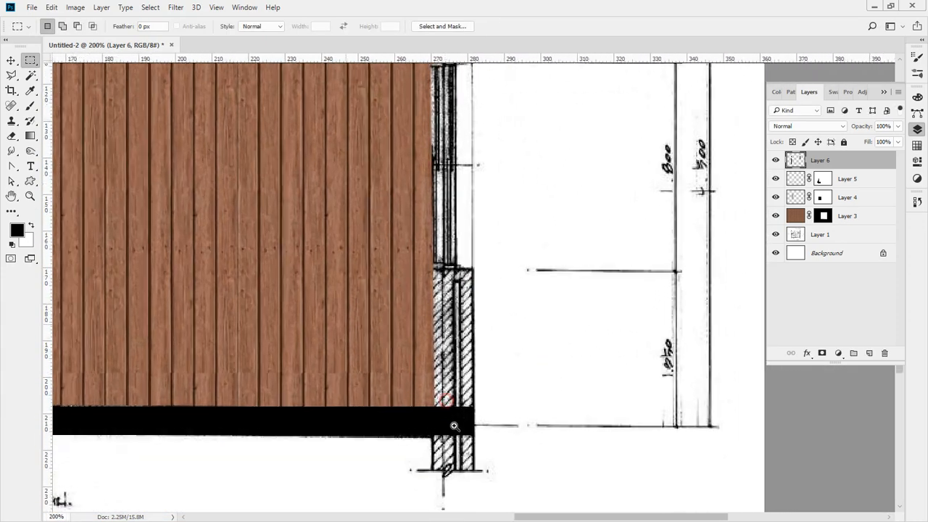
pyautogui.click(453, 426)
pyautogui.moveTo(419, 451); pyautogui.dragTo(457, 162)
pyautogui.hotkey('ctrl', 't')
pyautogui.moveTo(404, 380); pyautogui.dragTo(406, 140)
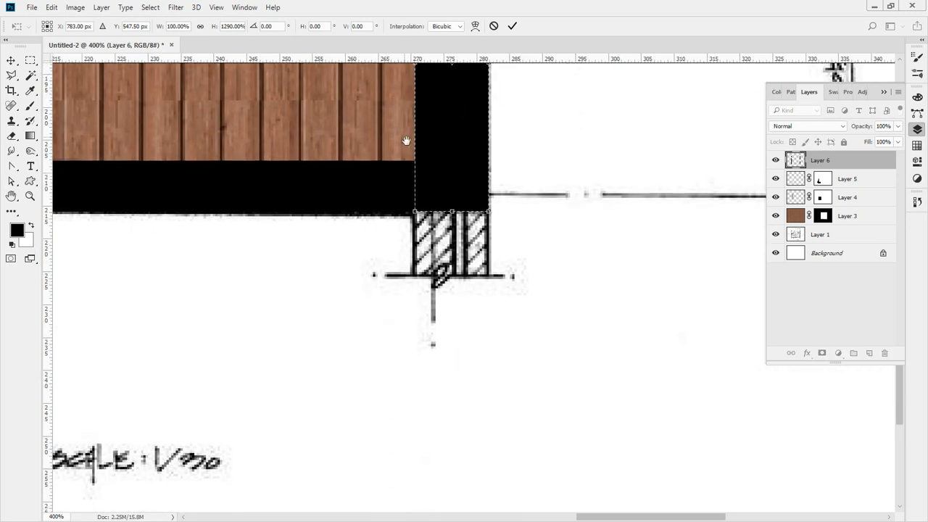
pyautogui.moveTo(452, 212); pyautogui.dragTo(458, 278)
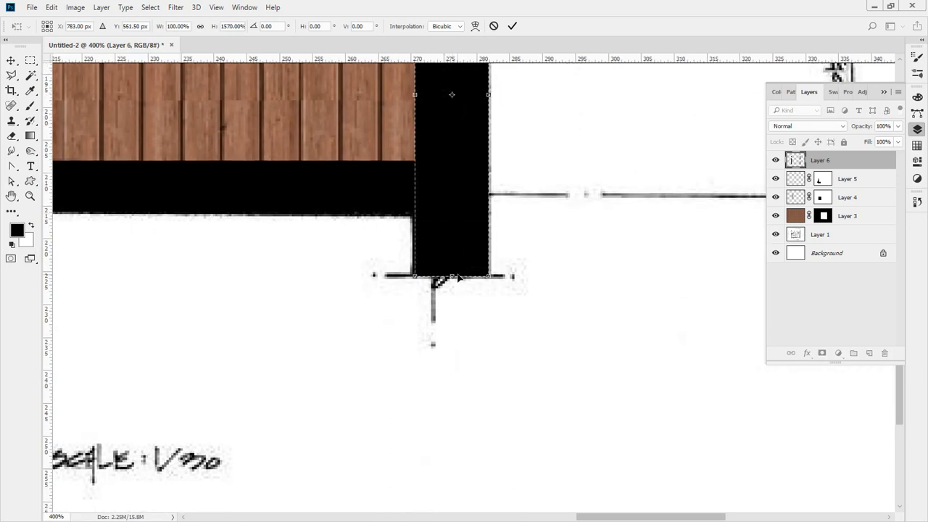
pyautogui.press('Return')
pyautogui.hotkey('ctrl', 'd')
pyautogui.doubleClick(32, 197)
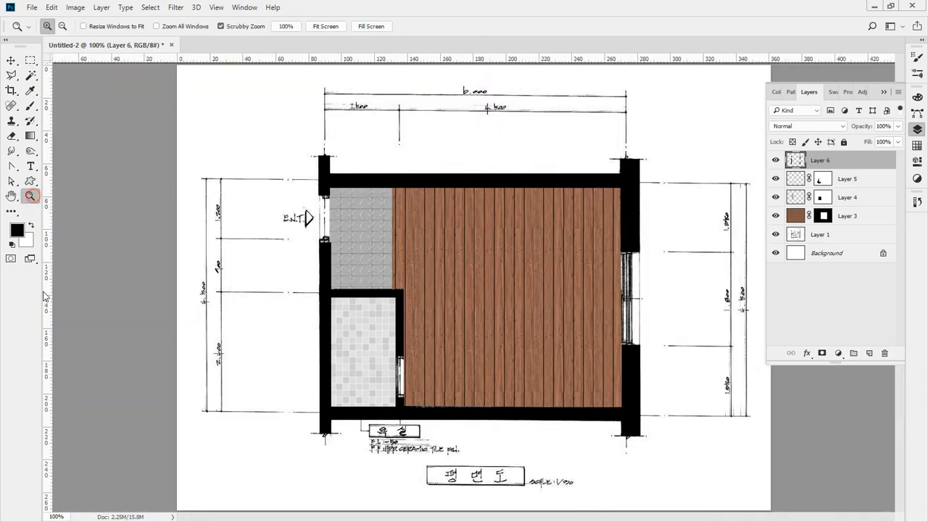